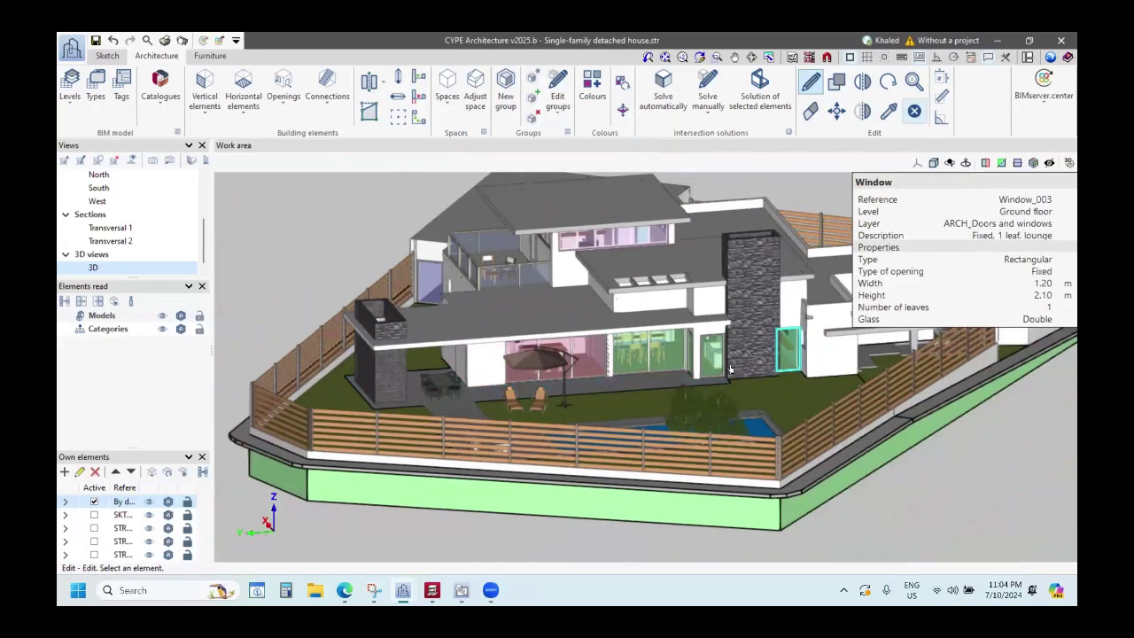
# Open the ground-floor dressing-room window's properties, review the available window types, and close them without changes.
pyautogui.scroll(-5, 687, 423)
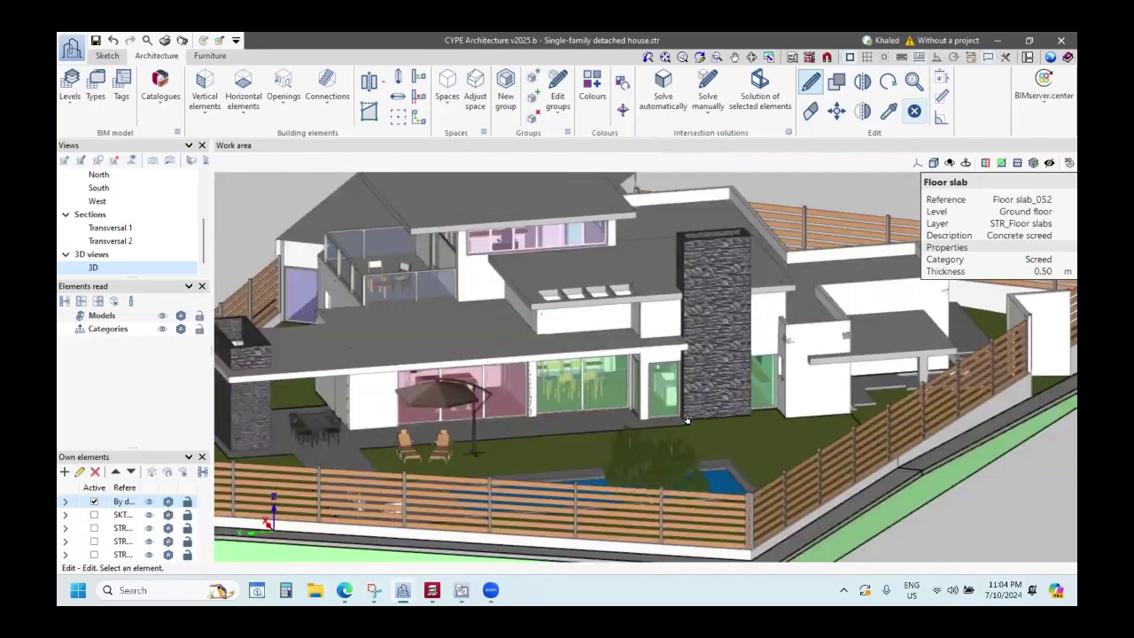
pyautogui.moveTo(671, 403); pyautogui.dragTo(385, 468, button='middle')
pyautogui.scroll(1, 385, 468)
pyautogui.click(385, 468)
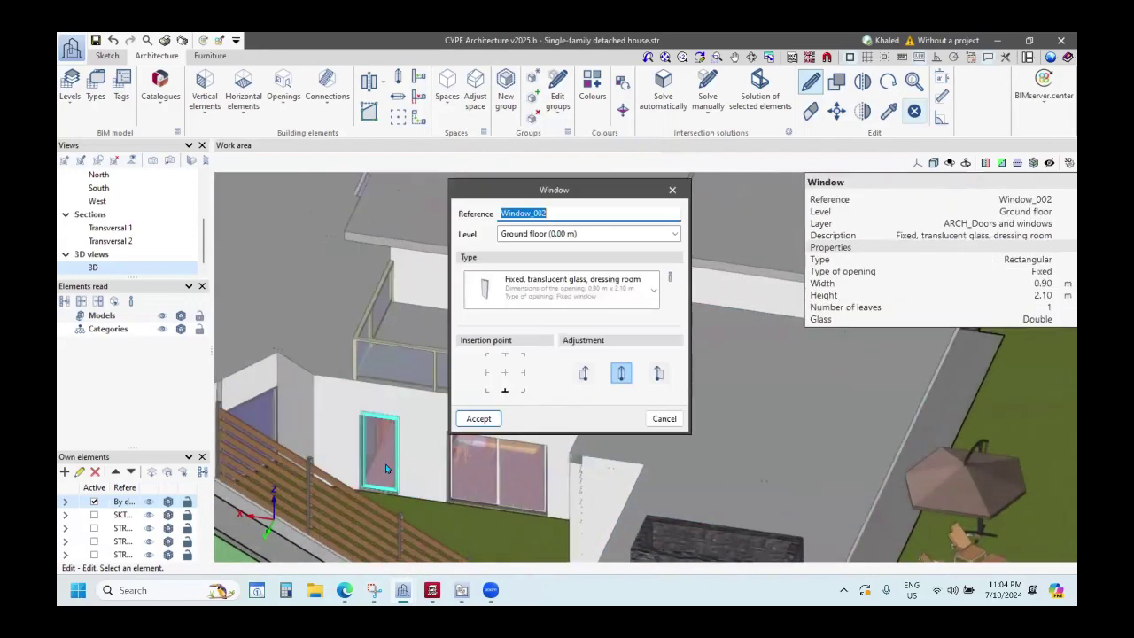
pyautogui.click(585, 297)
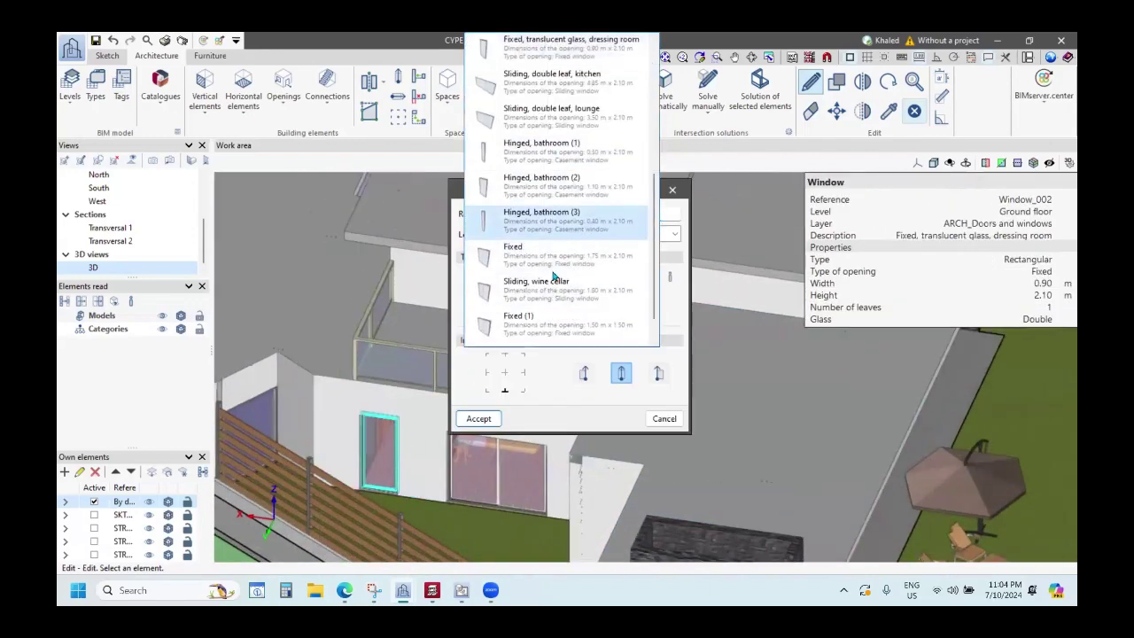
pyautogui.click(668, 209)
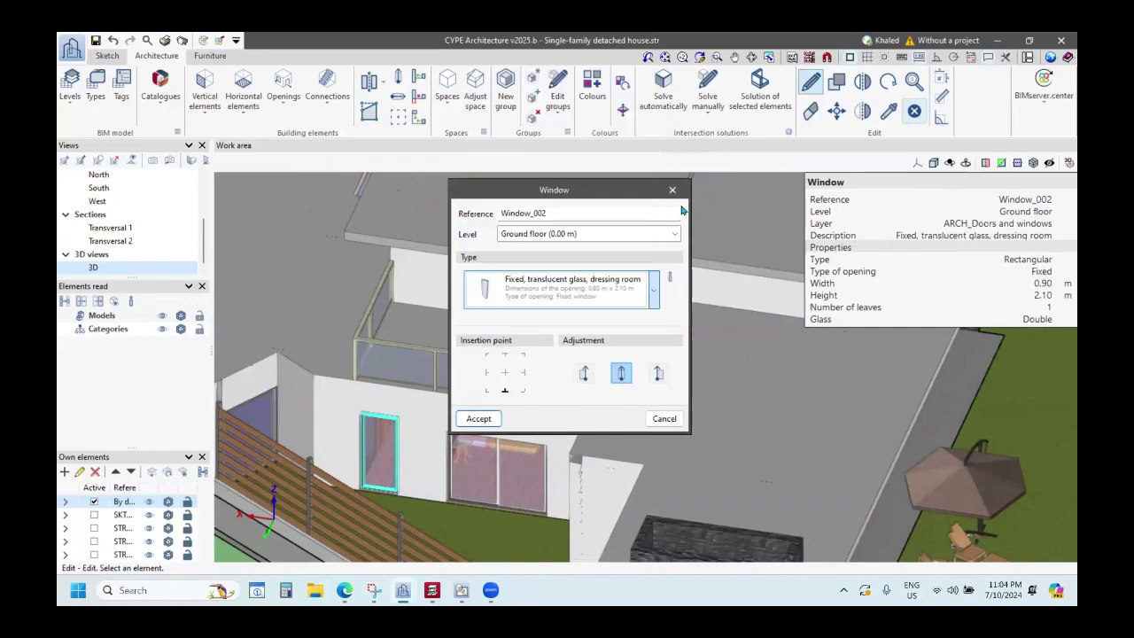
pyautogui.click(673, 190)
pyautogui.scroll(-8, 564, 373)
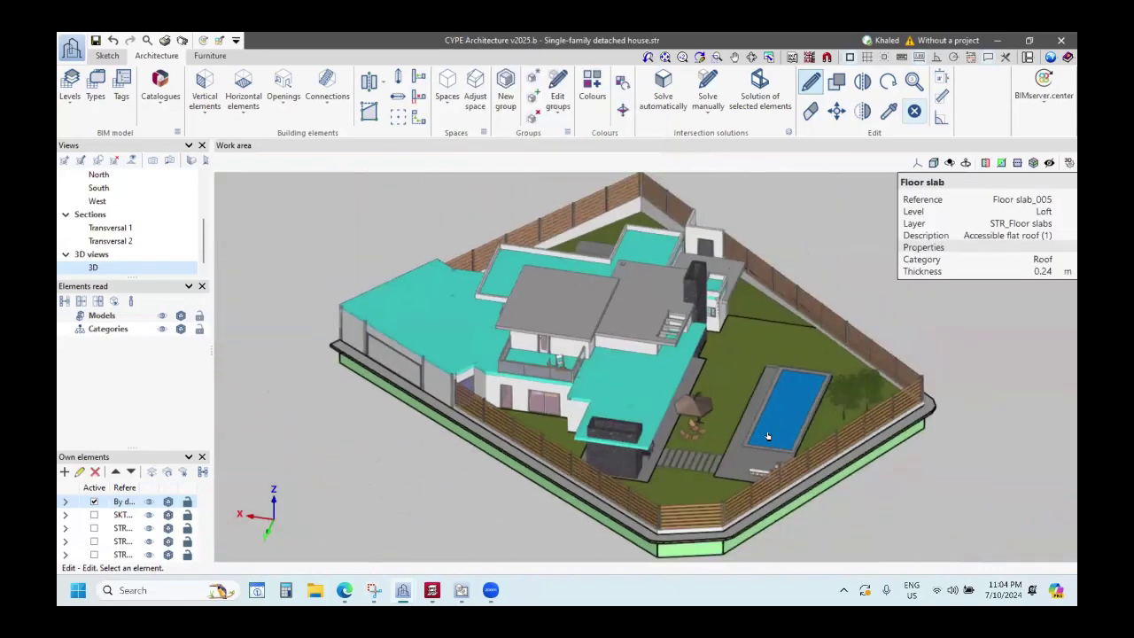
# Open the properties of the barbecue's external wall beside the garden, review the available wall types, and close them without changes.
pyautogui.scroll(6, 721, 432)
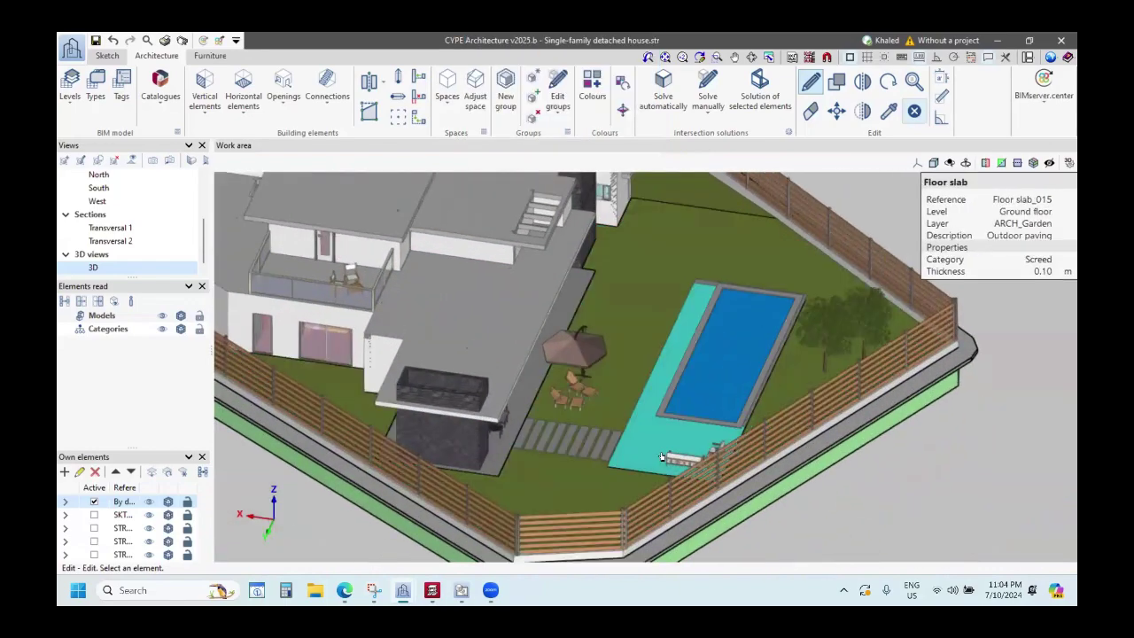
pyautogui.scroll(-6, 660, 466)
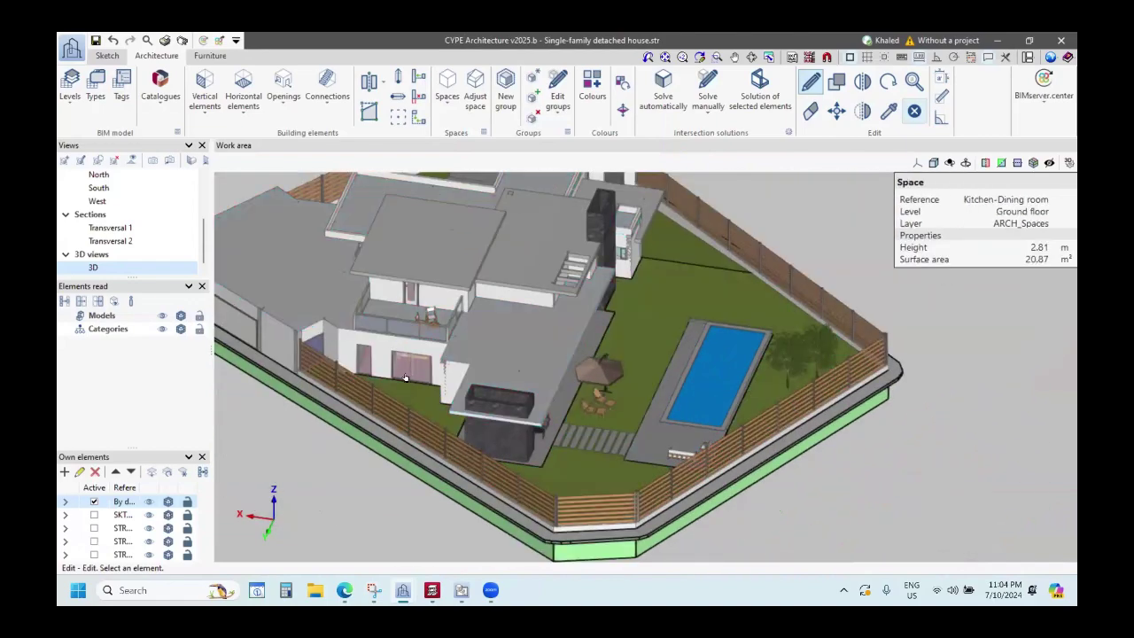
pyautogui.scroll(6, 591, 470)
pyautogui.scroll(-5, 592, 470)
pyautogui.scroll(6, 585, 474)
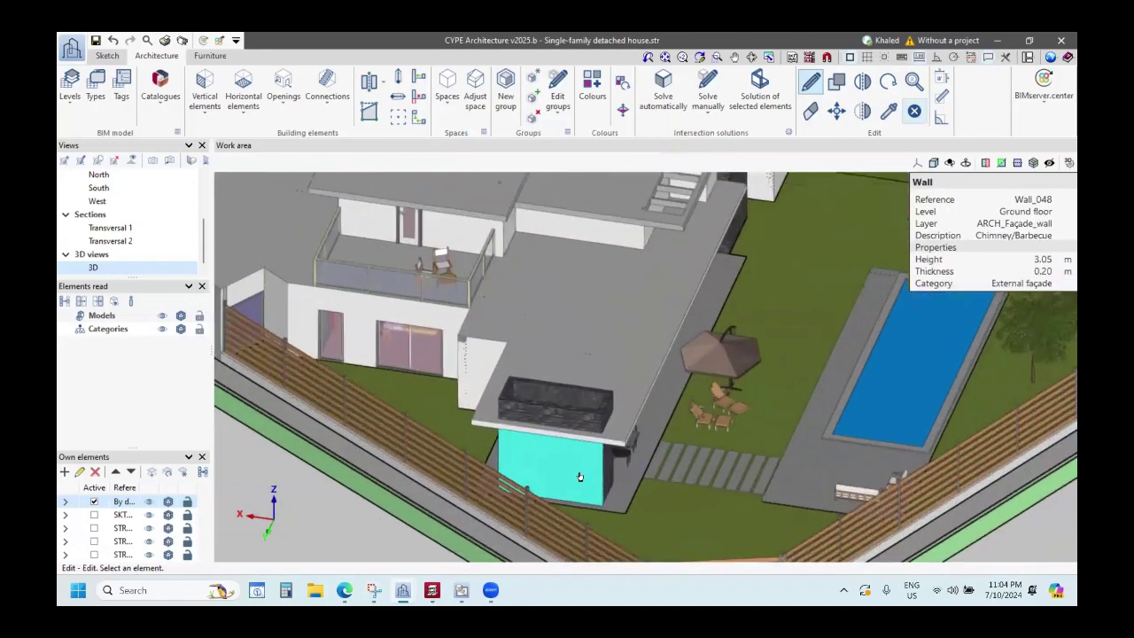
pyautogui.click(599, 462)
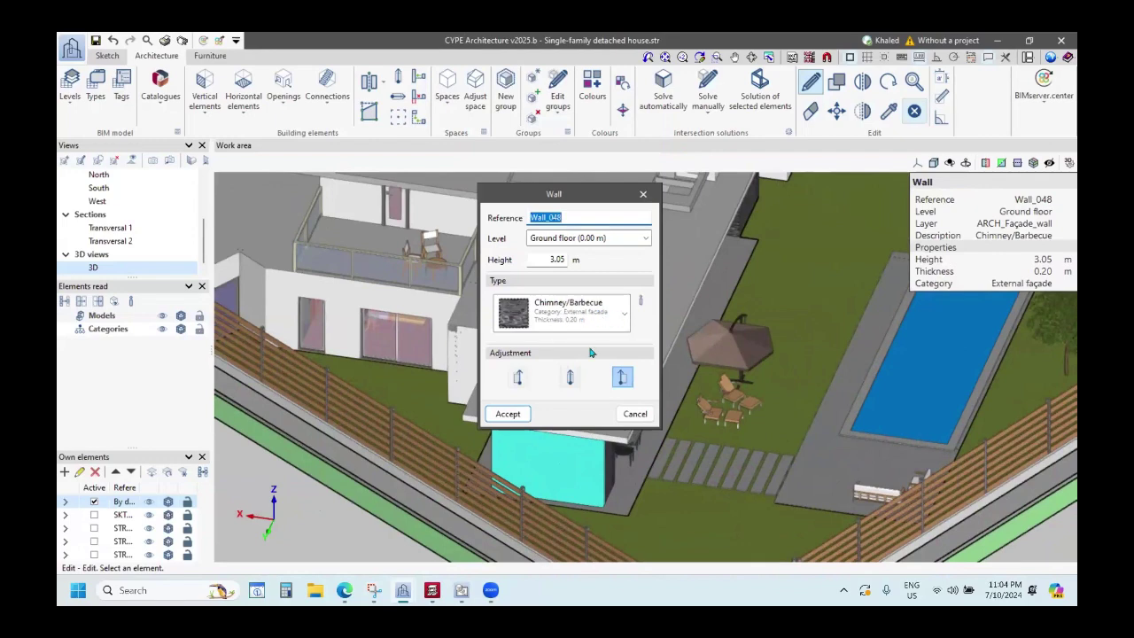
pyautogui.click(612, 312)
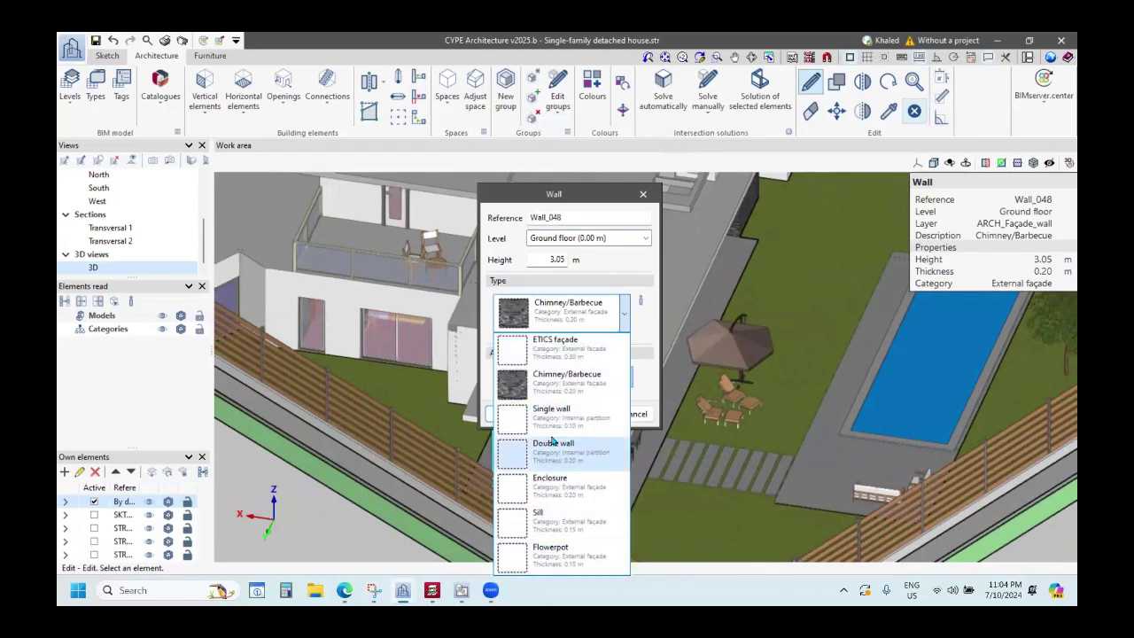
pyautogui.click(638, 202)
pyautogui.click(644, 194)
pyautogui.scroll(-10, 573, 426)
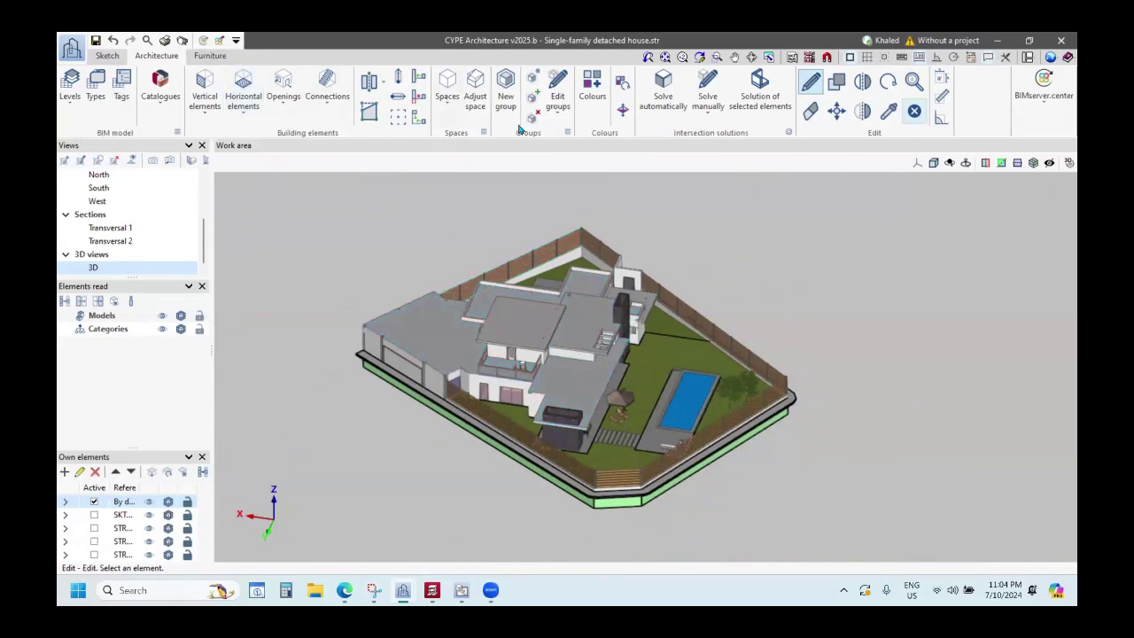
# Start inserting a bed from the furniture tools and widen its properties window to show all generic bed models.
pyautogui.click(210, 55)
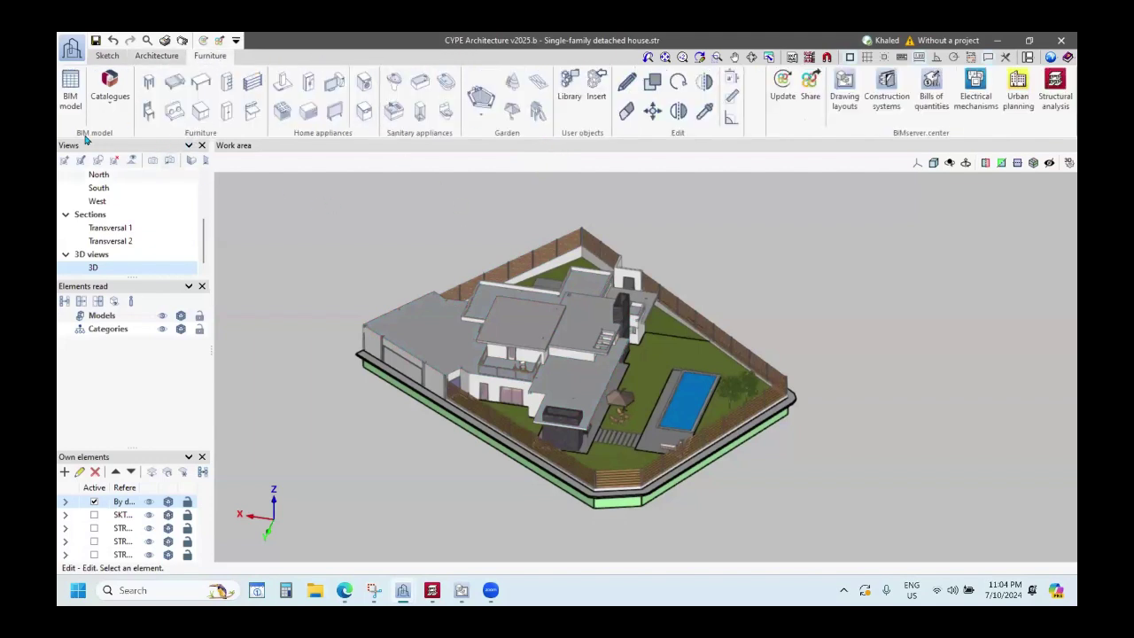
pyautogui.click(149, 83)
pyautogui.click(149, 111)
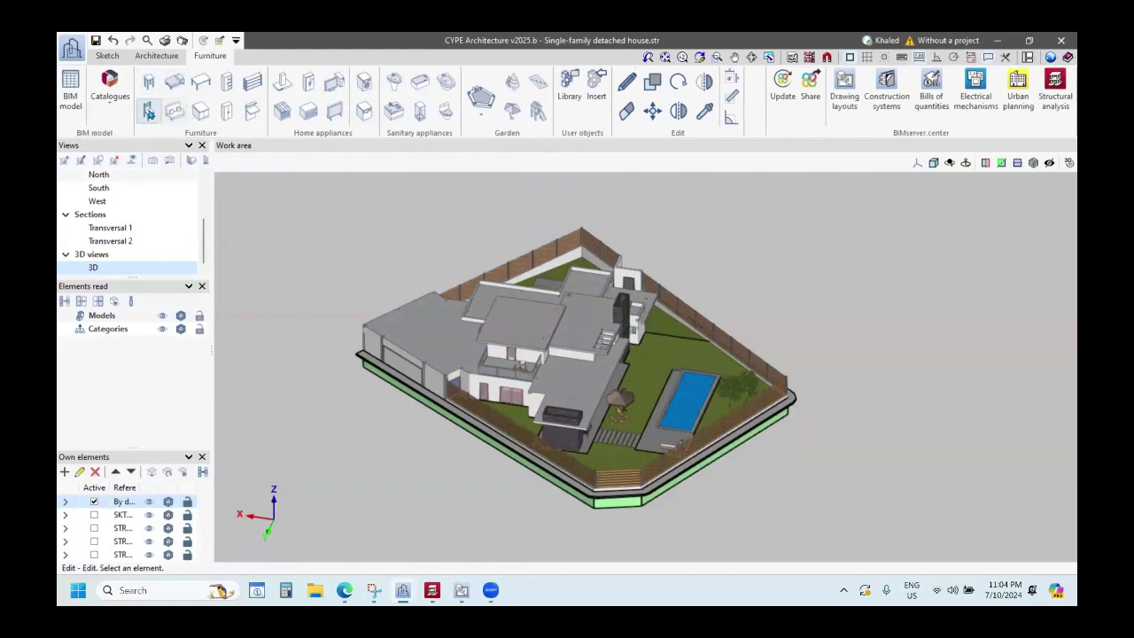
pyautogui.click(198, 113)
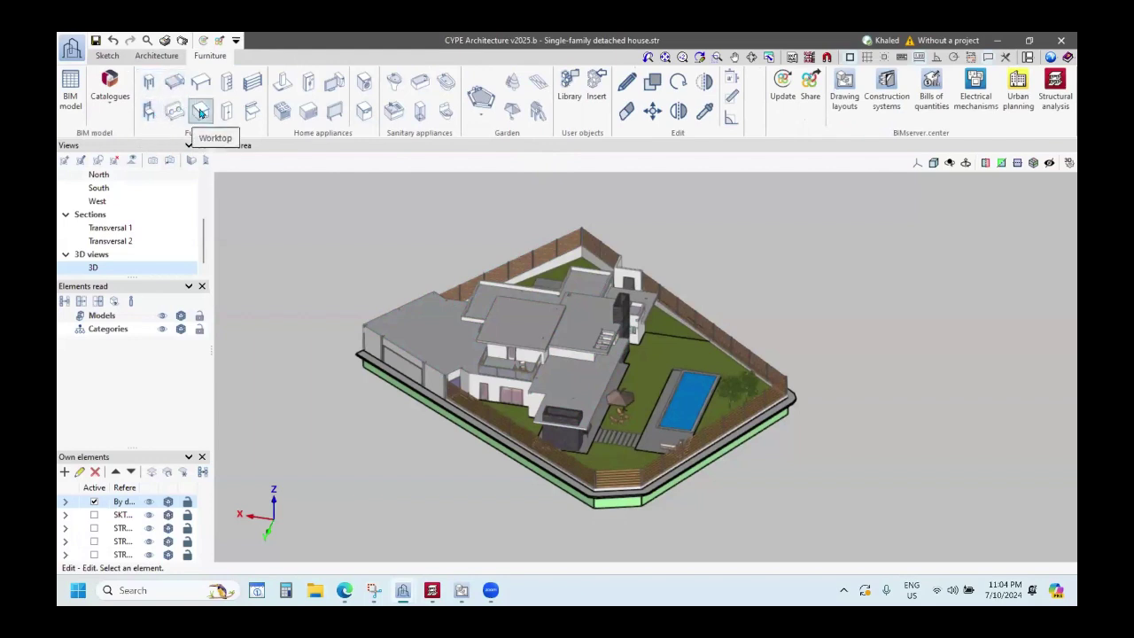
pyautogui.click(226, 88)
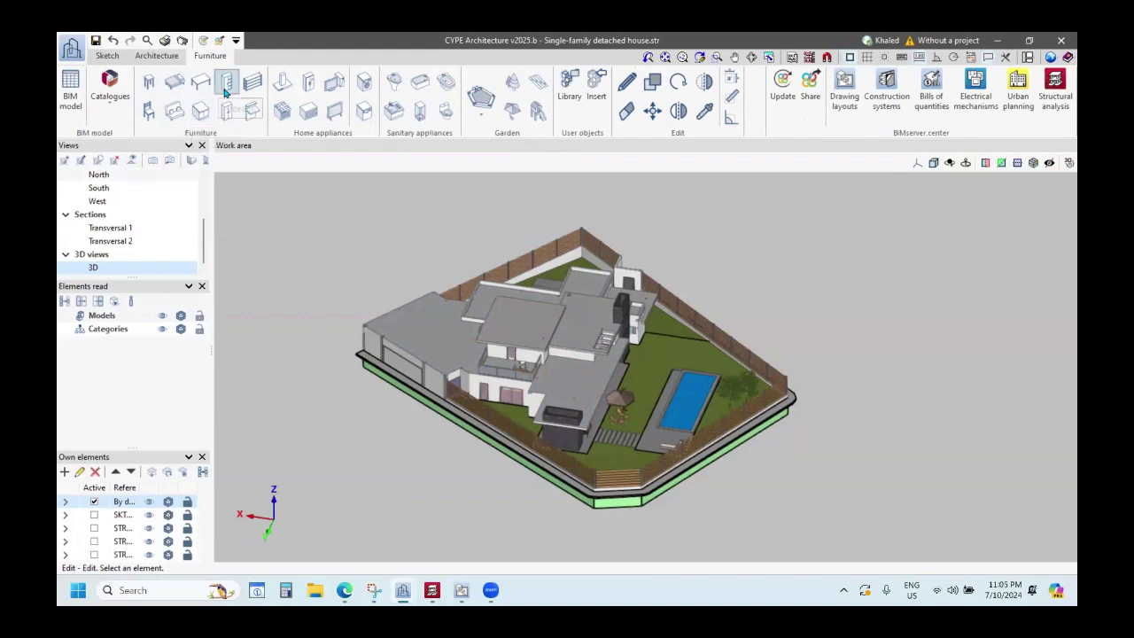
pyautogui.click(249, 85)
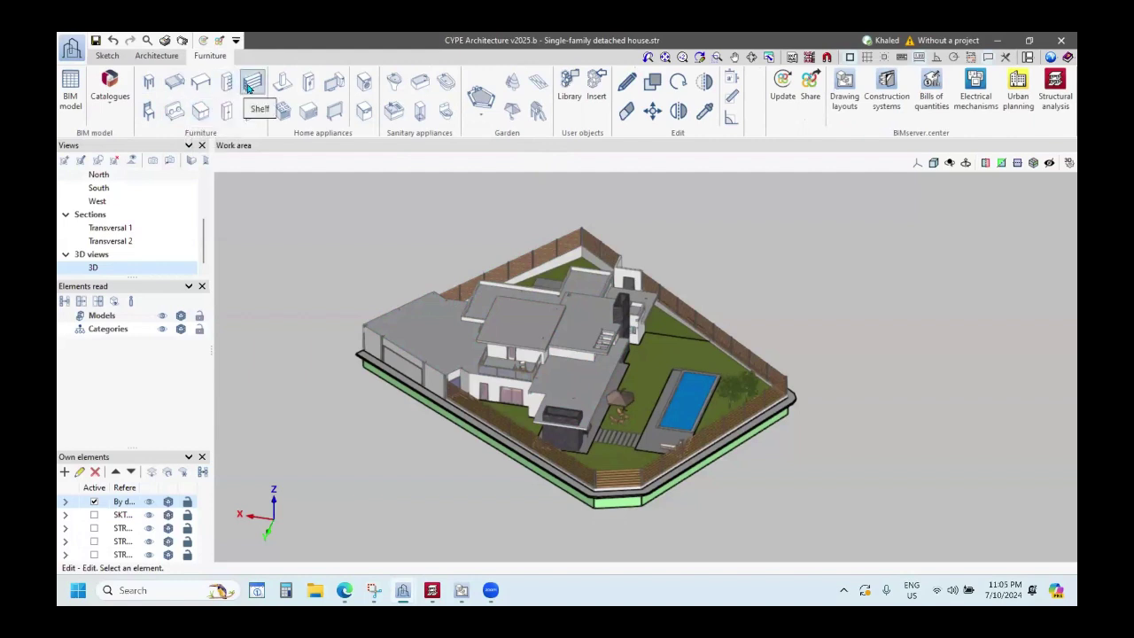
pyautogui.click(175, 83)
pyautogui.click(175, 84)
pyautogui.moveTo(724, 230); pyautogui.dragTo(761, 202)
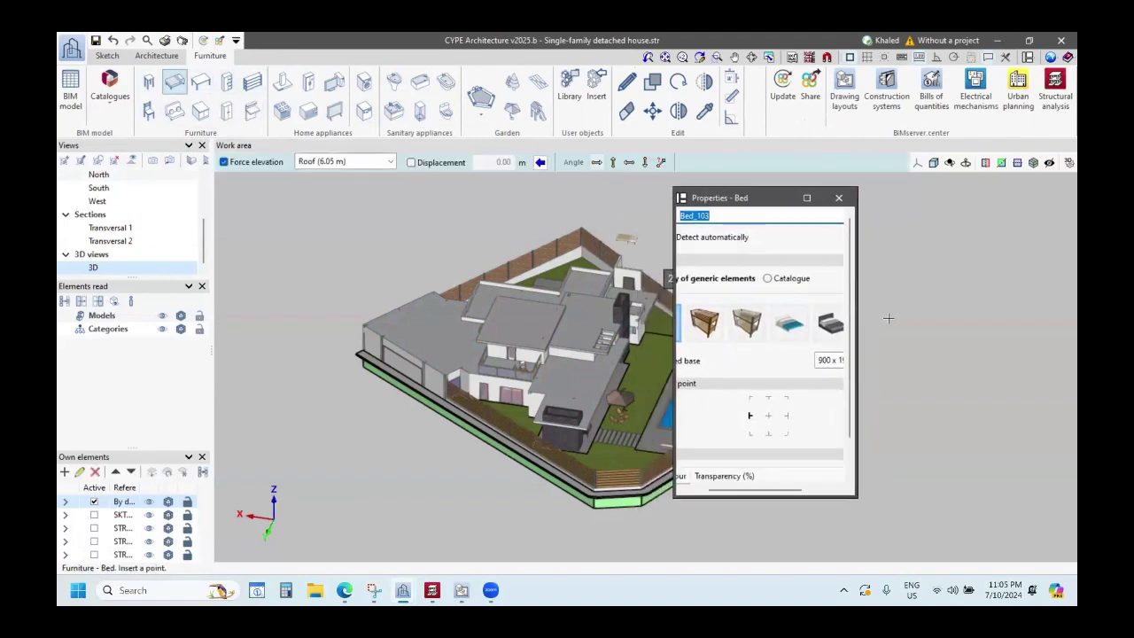
pyautogui.moveTo(901, 287); pyautogui.dragTo(1003, 287)
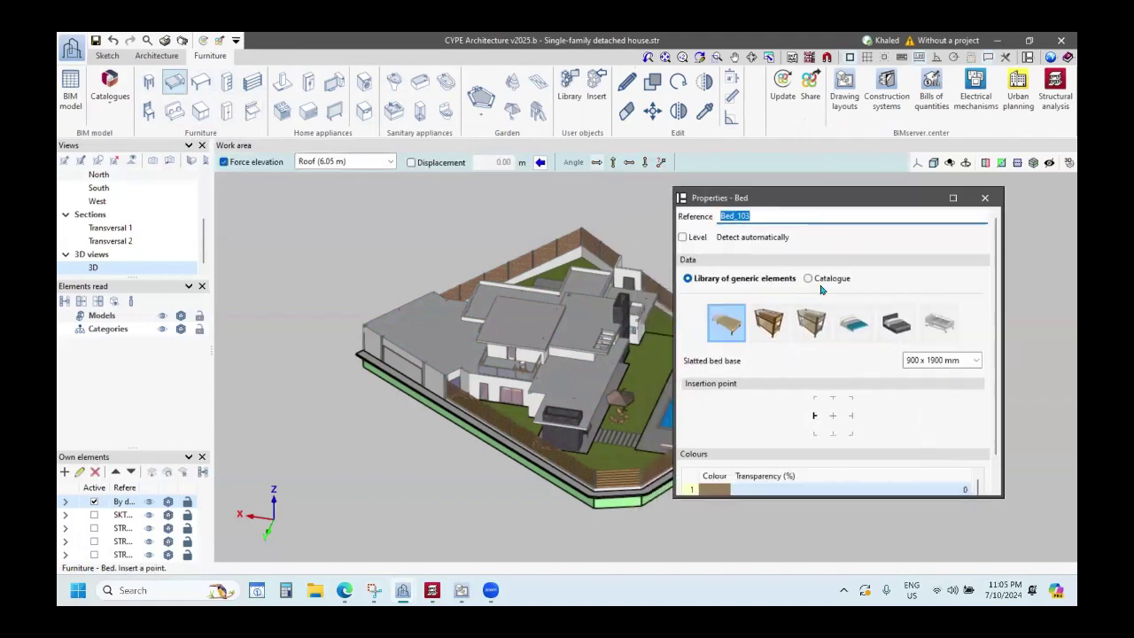
pyautogui.moveTo(673, 289); pyautogui.dragTo(541, 289)
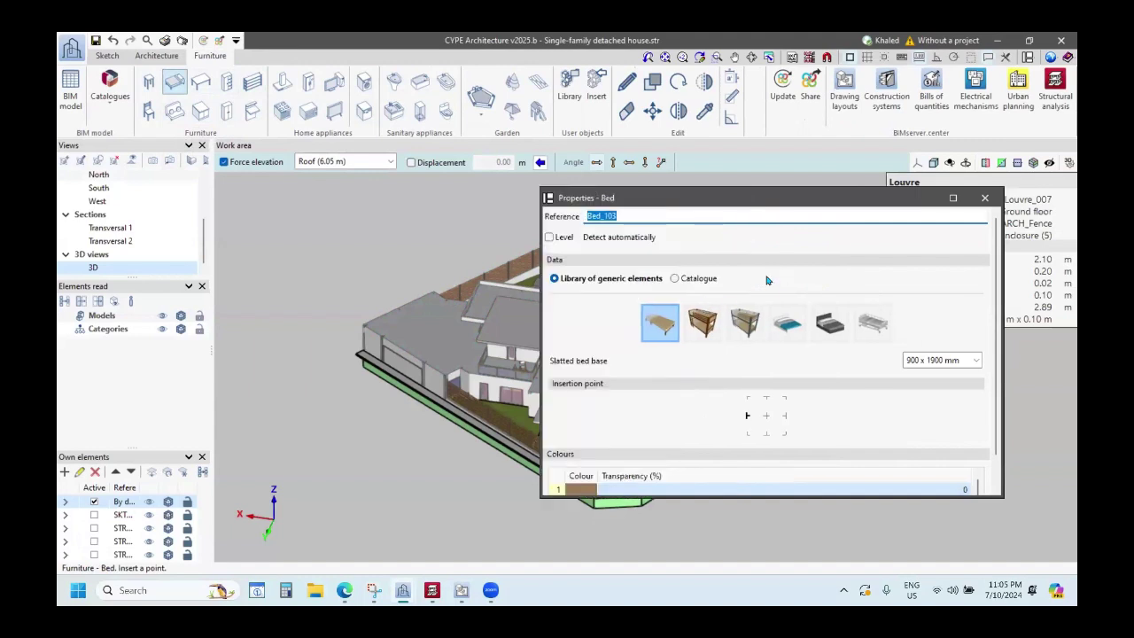
# Compare the generic bed models, choose the grey-framed bunk bed, and check the Catalogue option before closing the bed properties.
pyautogui.click(713, 324)
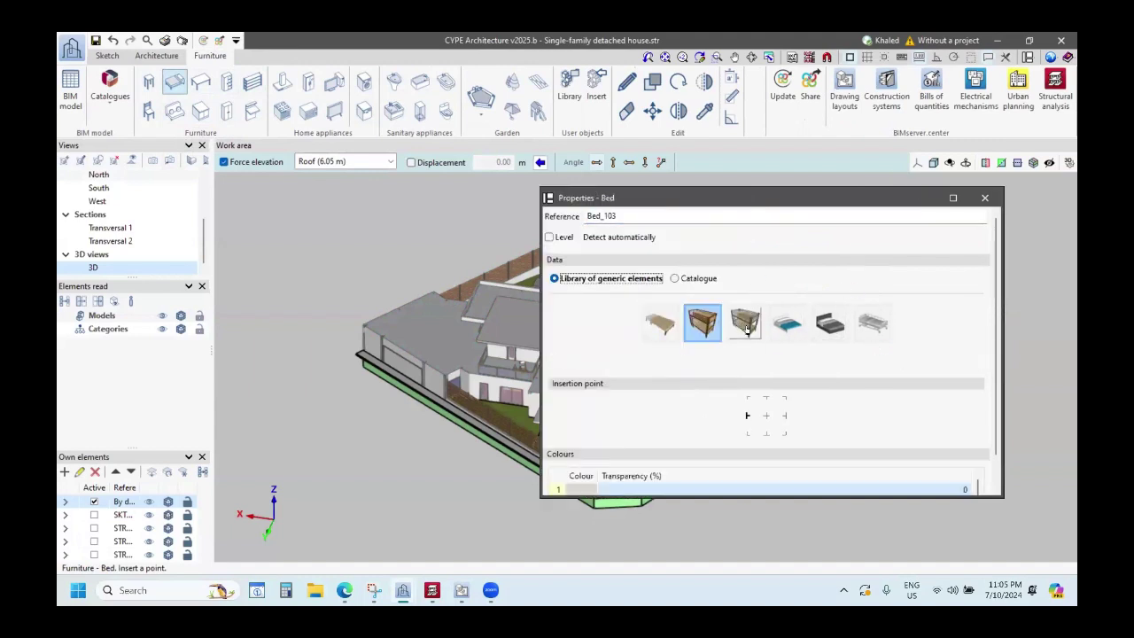
pyautogui.scroll(-1, 758, 419)
pyautogui.press('Right')
pyautogui.press('Right')
pyautogui.press('Right')
pyautogui.press('Right')
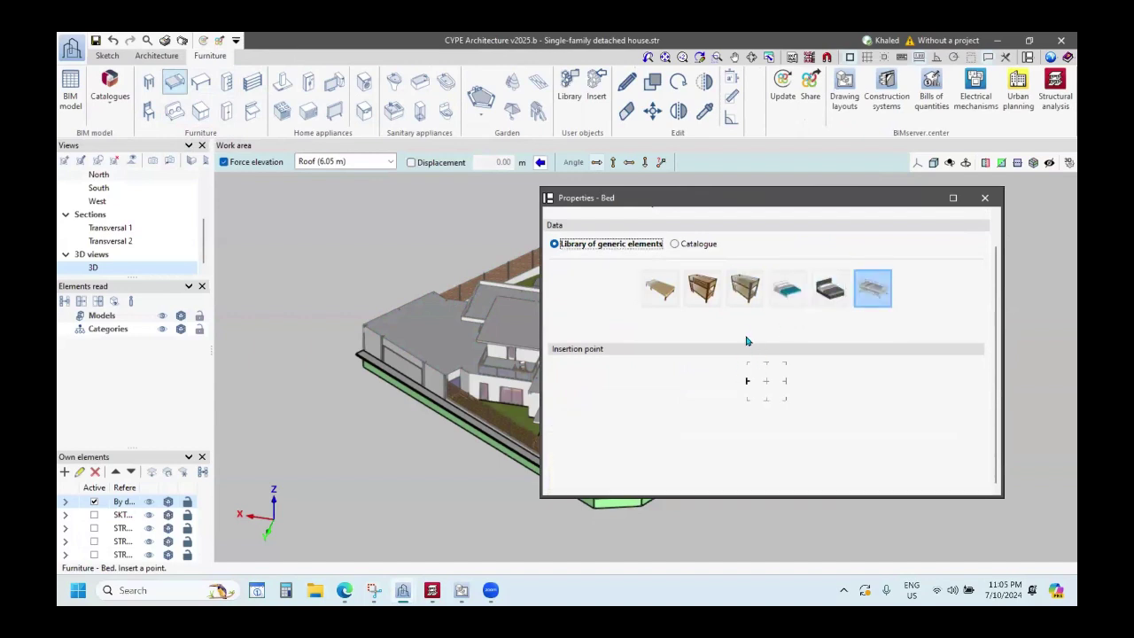
pyautogui.click(732, 299)
pyautogui.click(676, 245)
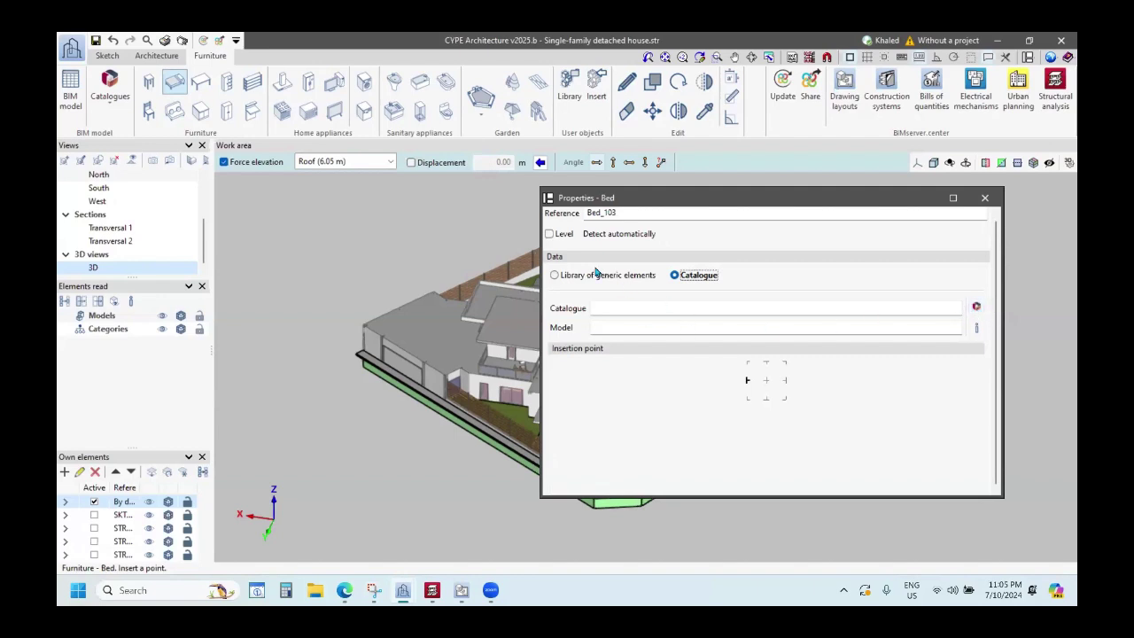
pyautogui.click(984, 198)
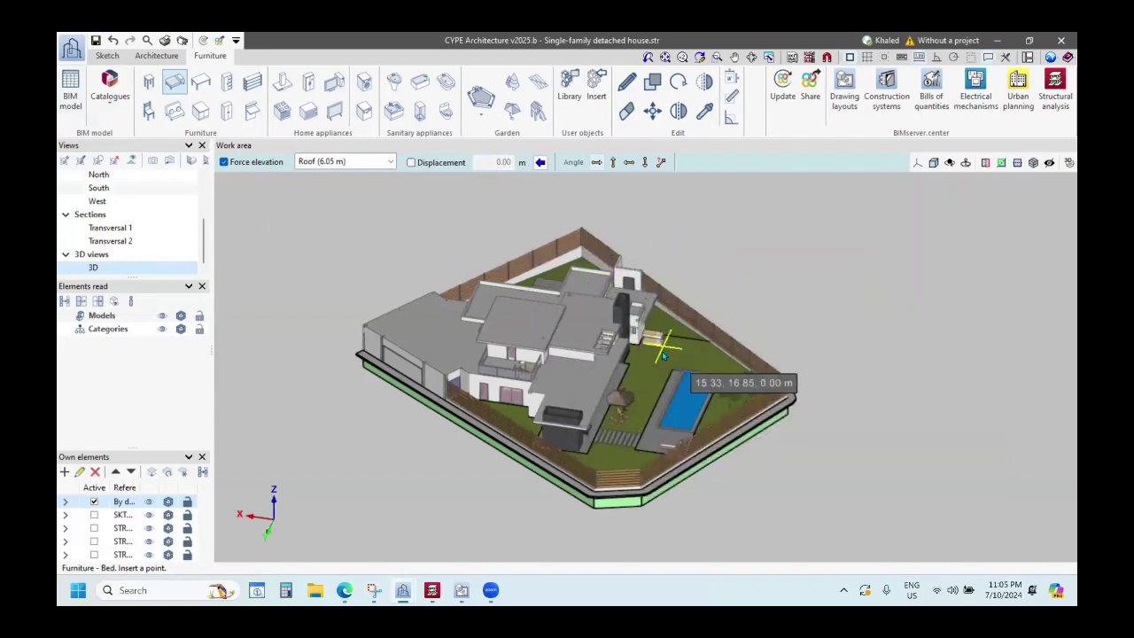
# Place the bunk bed on the lawn between the house and the pool, and undo the placement.
pyautogui.scroll(5, 689, 394)
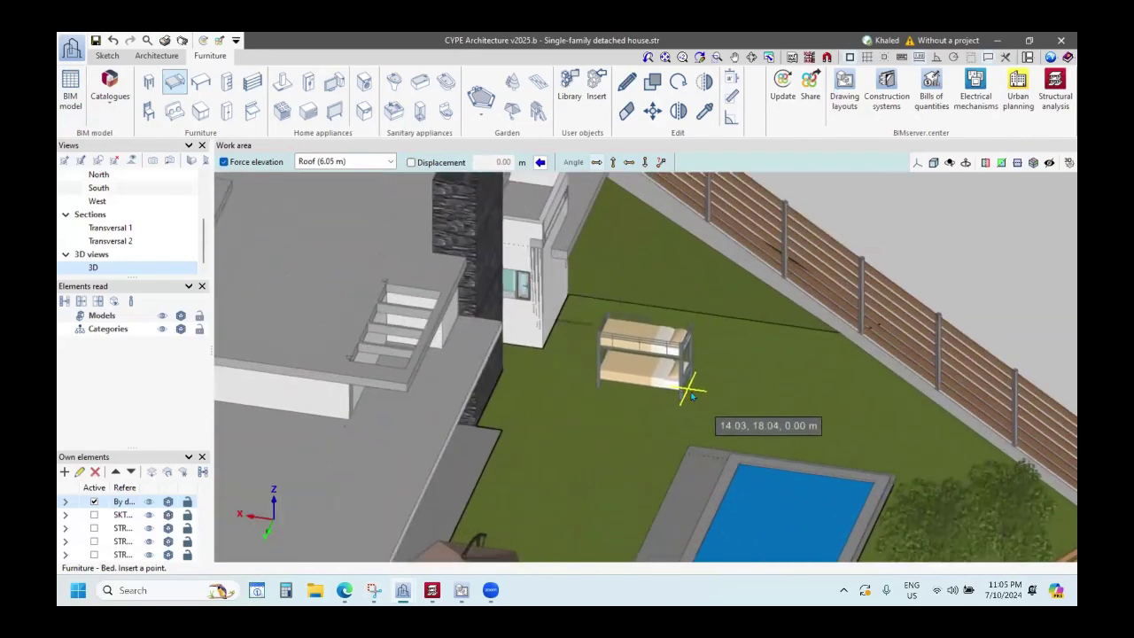
pyautogui.click(717, 363)
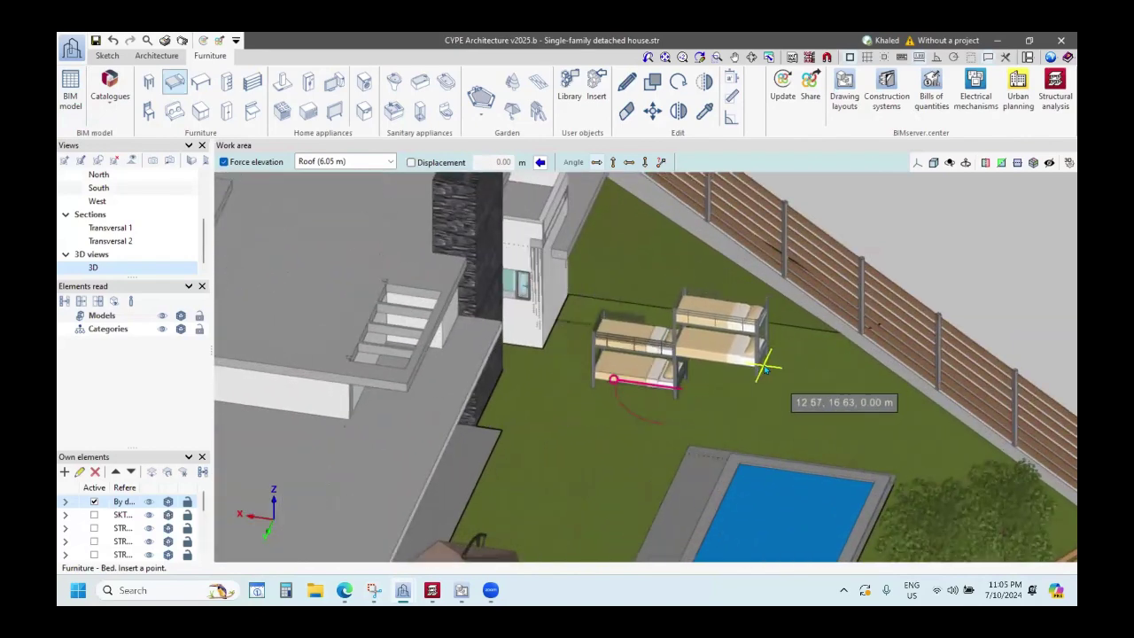
pyautogui.press('Escape')
pyautogui.scroll(2, 630, 290)
pyautogui.scroll(1, 631, 290)
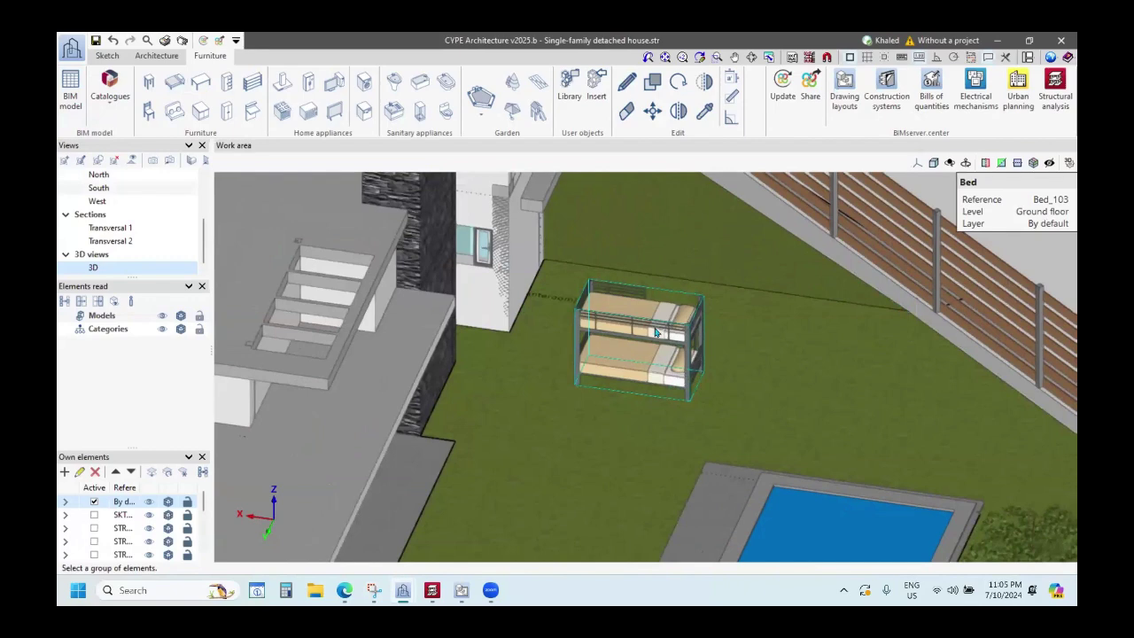
pyautogui.scroll(-2, 682, 370)
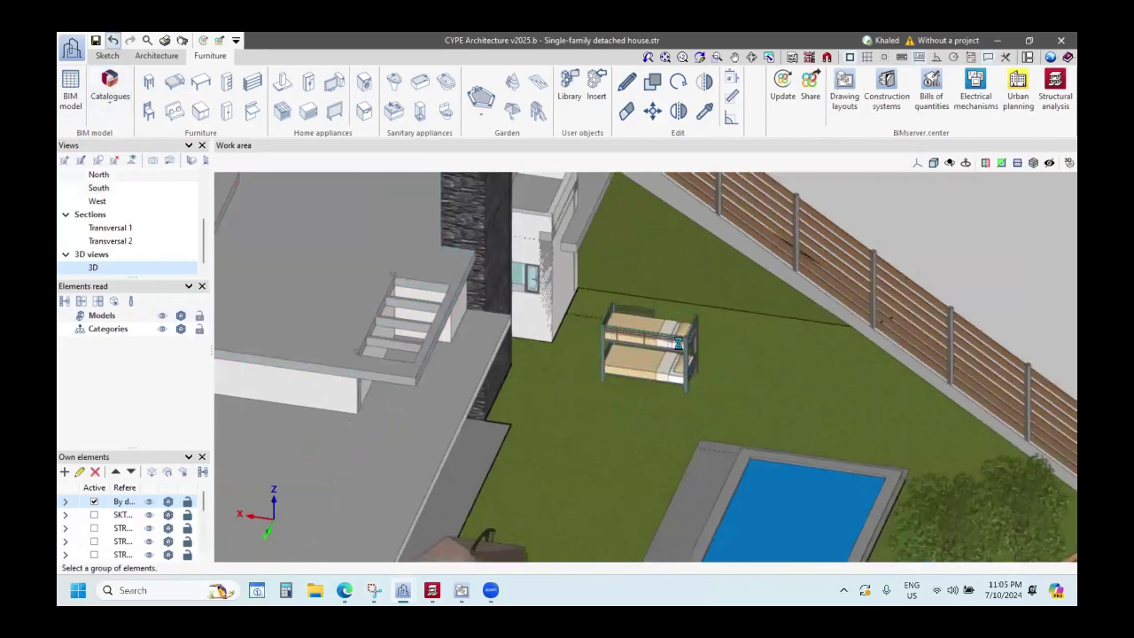
pyautogui.scroll(-5, 661, 377)
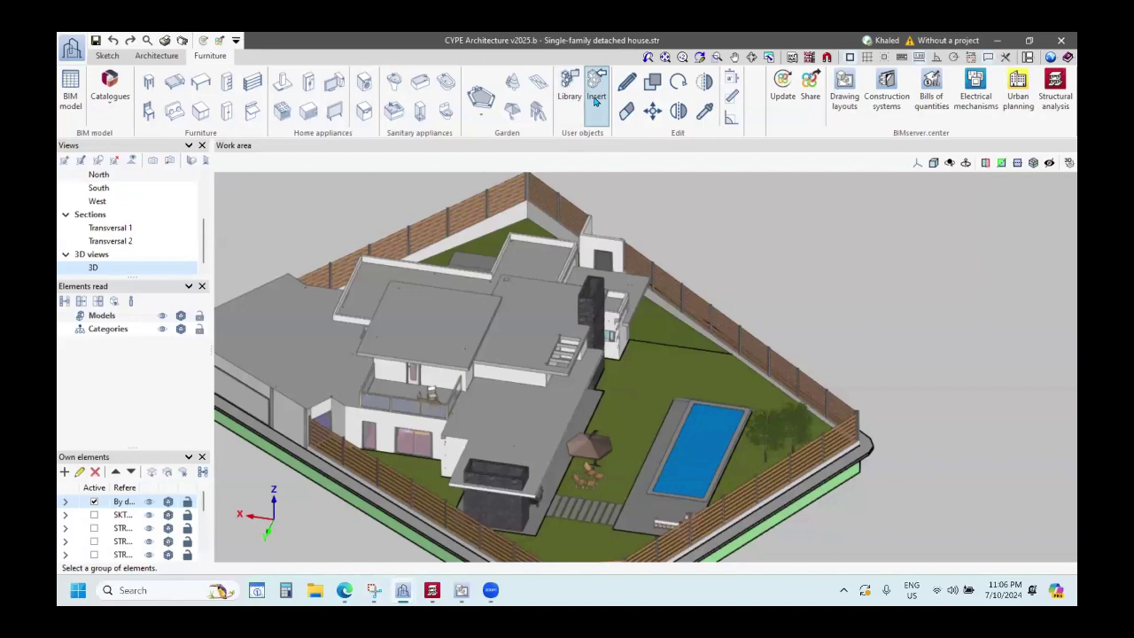
pyautogui.scroll(-5, 713, 388)
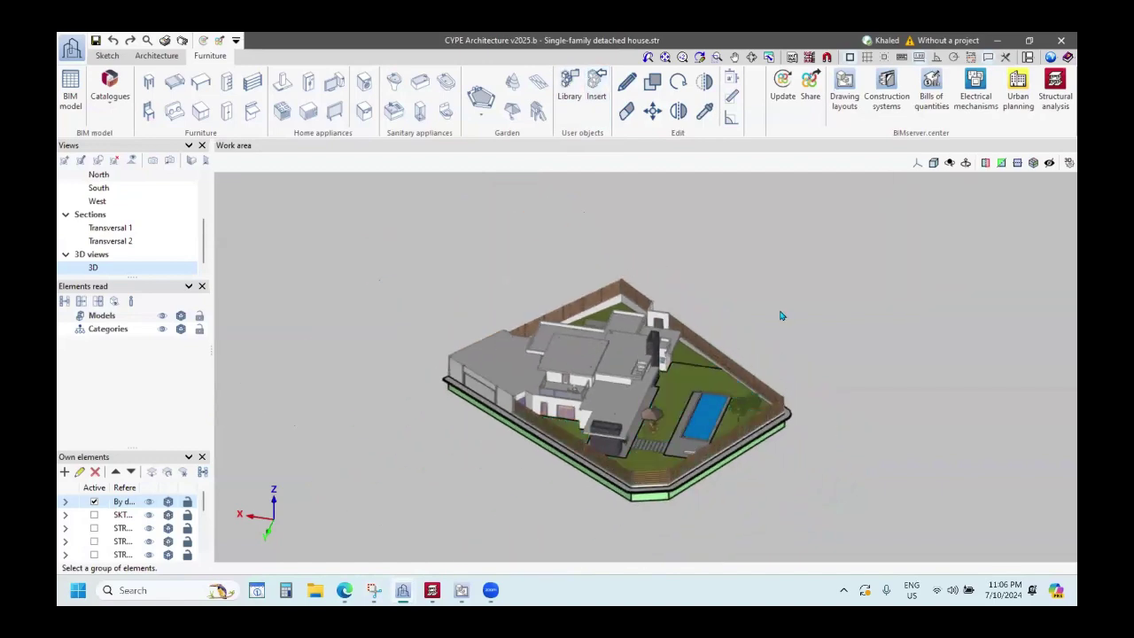
pyautogui.scroll(5, 644, 421)
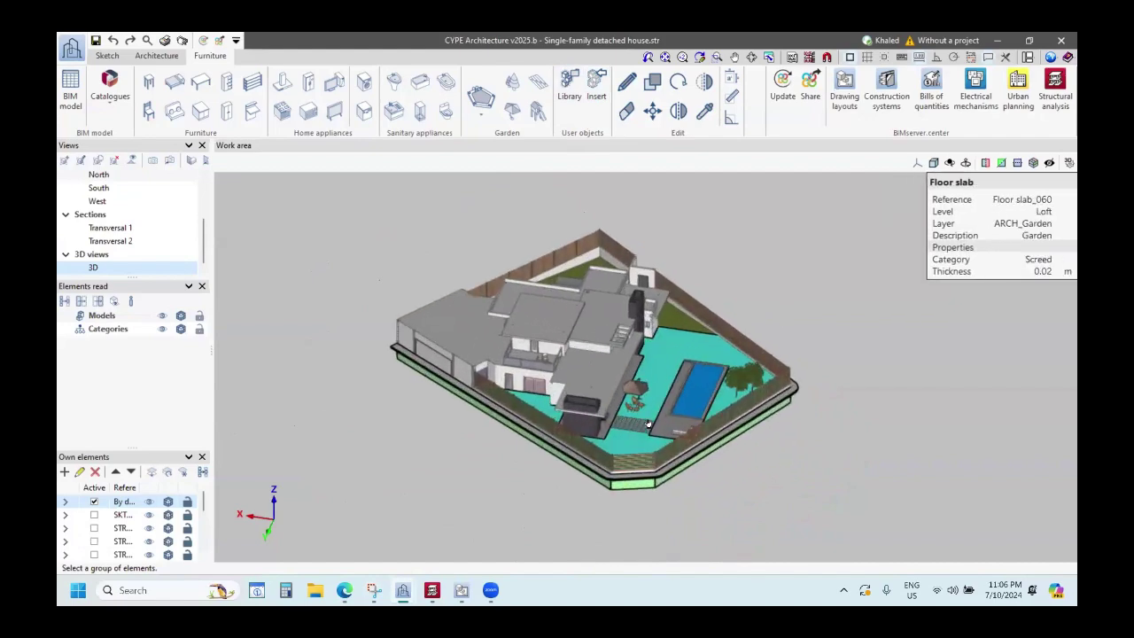
pyautogui.scroll(-4, 644, 421)
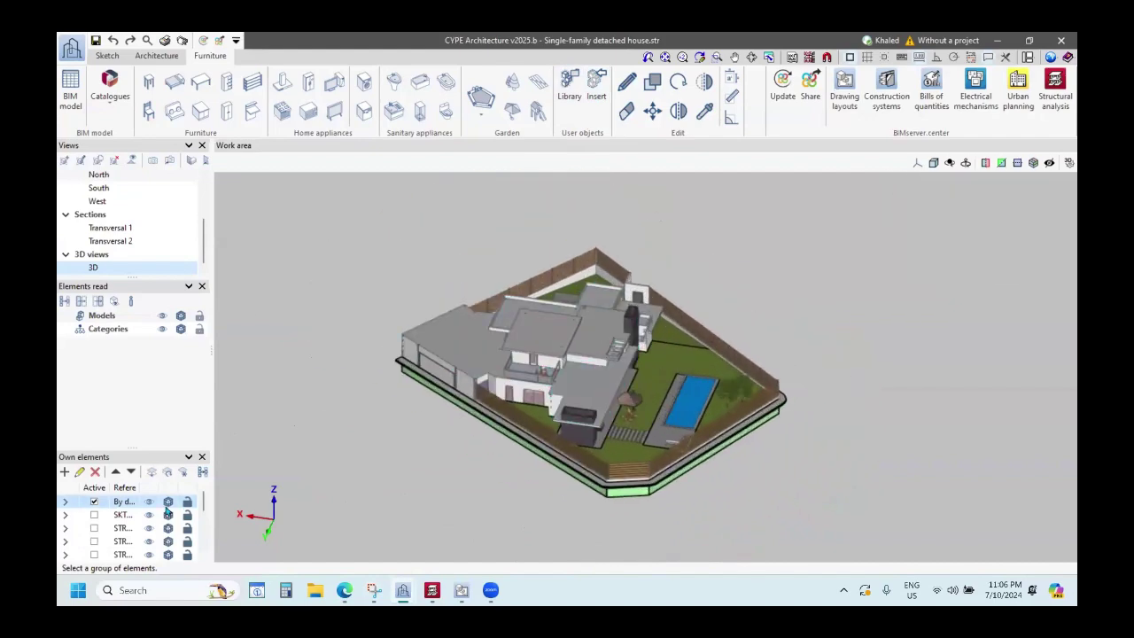
pyautogui.scroll(3, 599, 356)
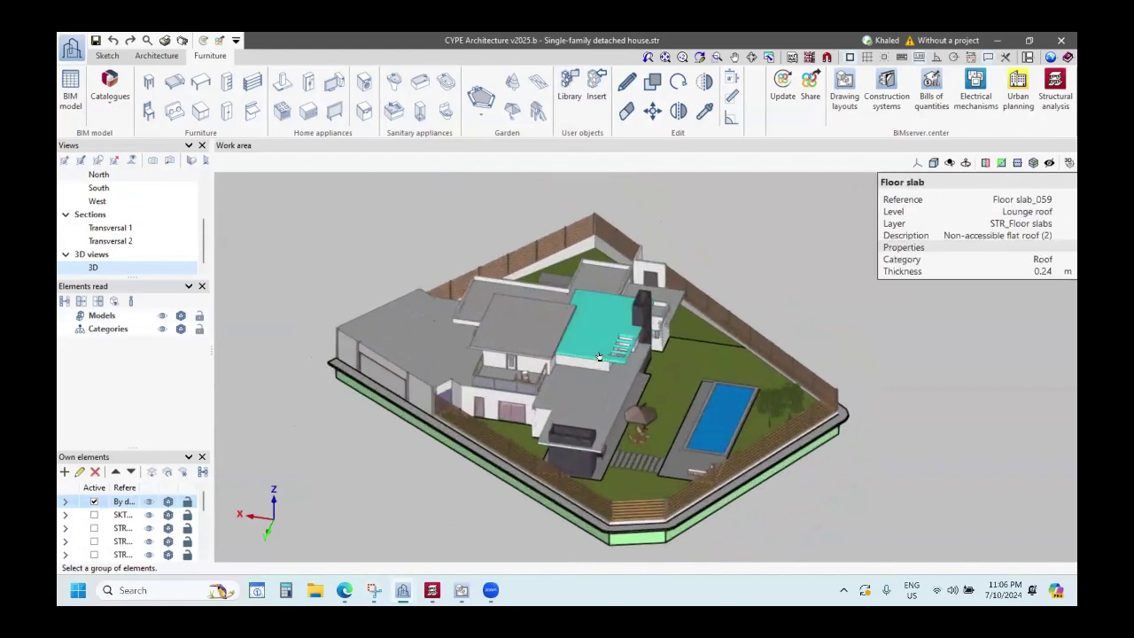
pyautogui.scroll(-3, 599, 356)
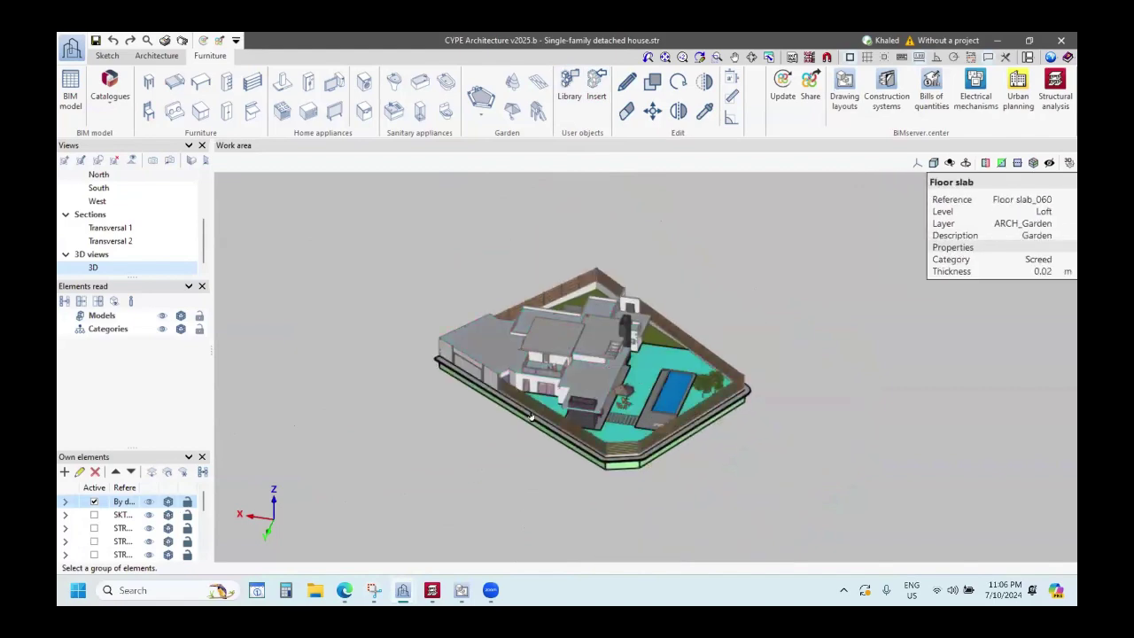
pyautogui.scroll(3, 548, 401)
pyautogui.scroll(-2, 576, 401)
pyautogui.scroll(2, 612, 400)
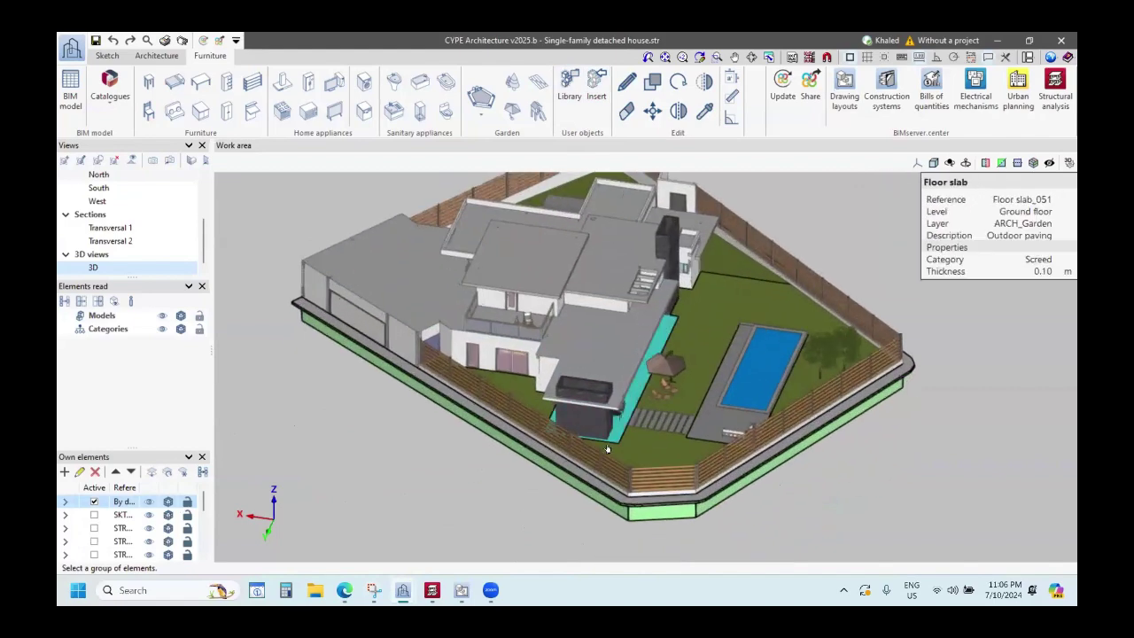
pyautogui.scroll(-2, 643, 401)
pyautogui.scroll(-2, 644, 400)
pyautogui.scroll(2, 644, 401)
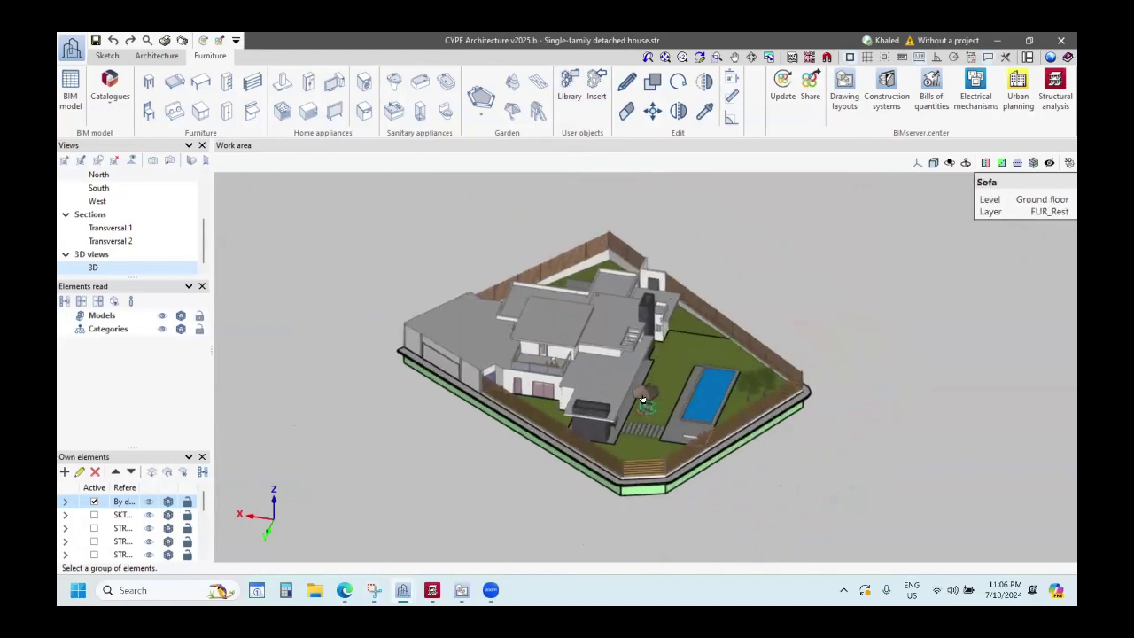
pyautogui.scroll(3, 643, 401)
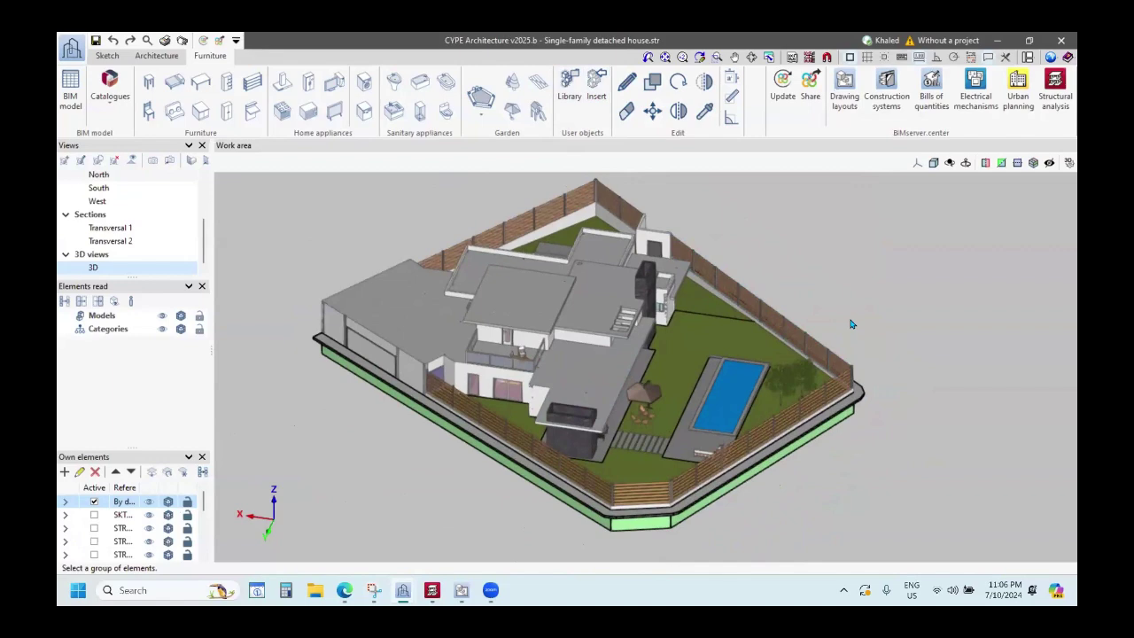
pyautogui.scroll(-2, 838, 340)
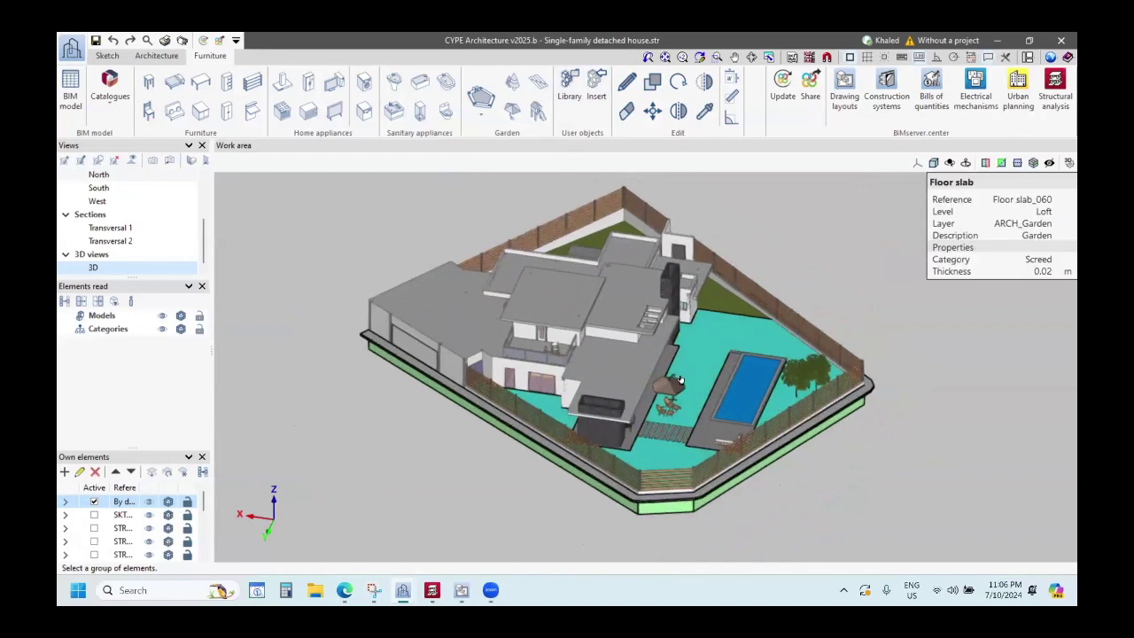
pyautogui.scroll(3, 610, 378)
pyautogui.moveTo(610, 378); pyautogui.dragTo(649, 387, button='middle')
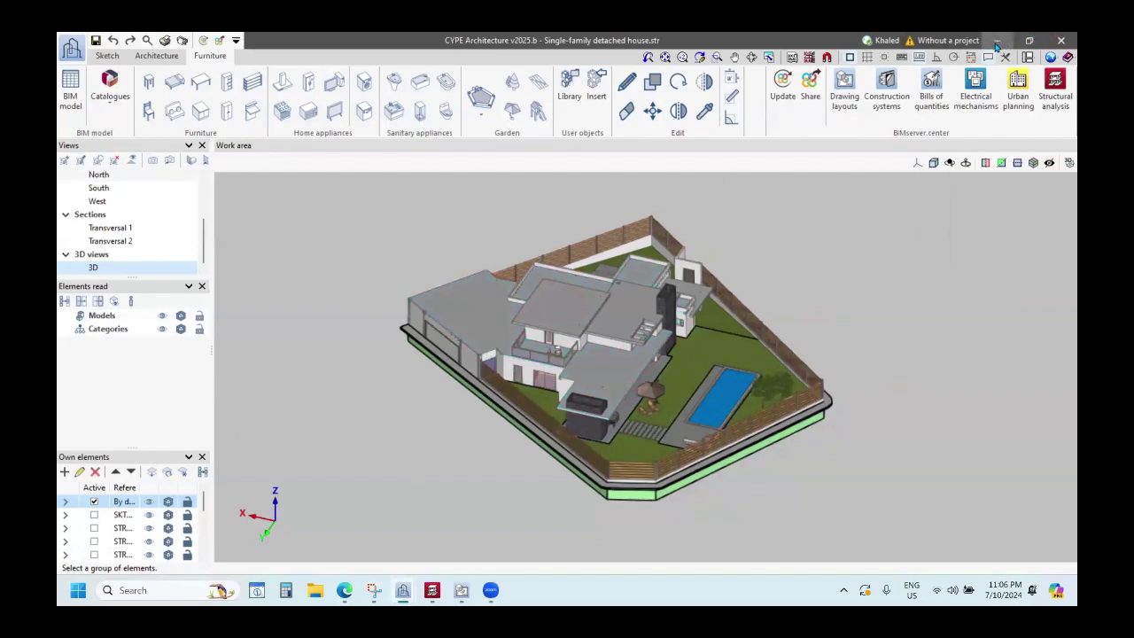
# Switch to the CYPE Architecture reinforced concrete structure model and examine the rebar where the corner column meets the slab beams.
pyautogui.moveTo(403, 590)
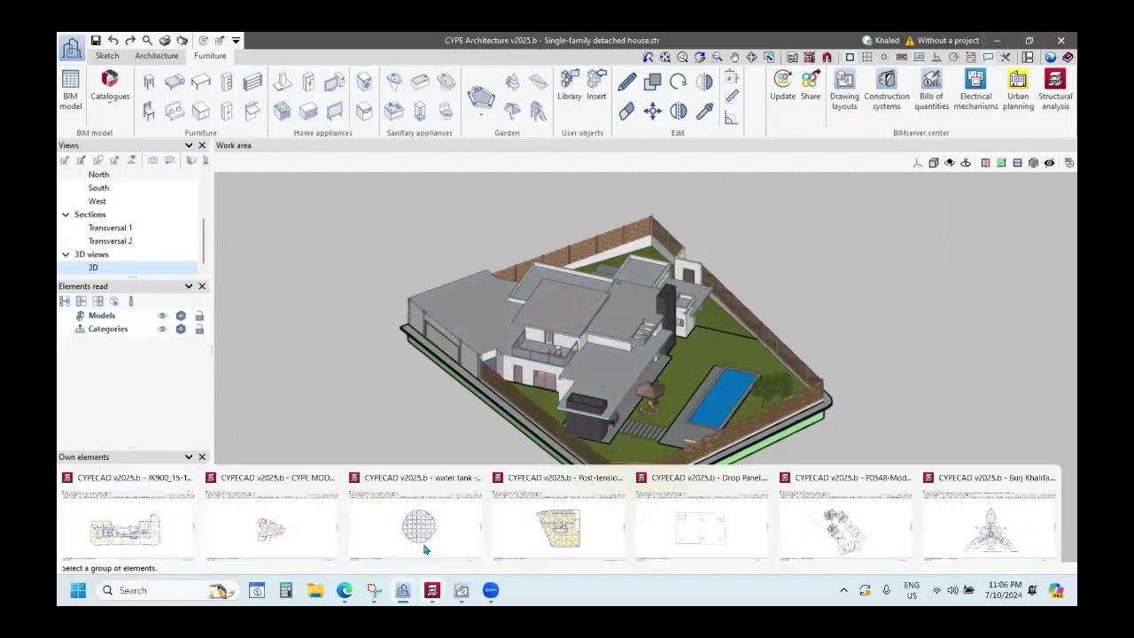
pyautogui.click(593, 518)
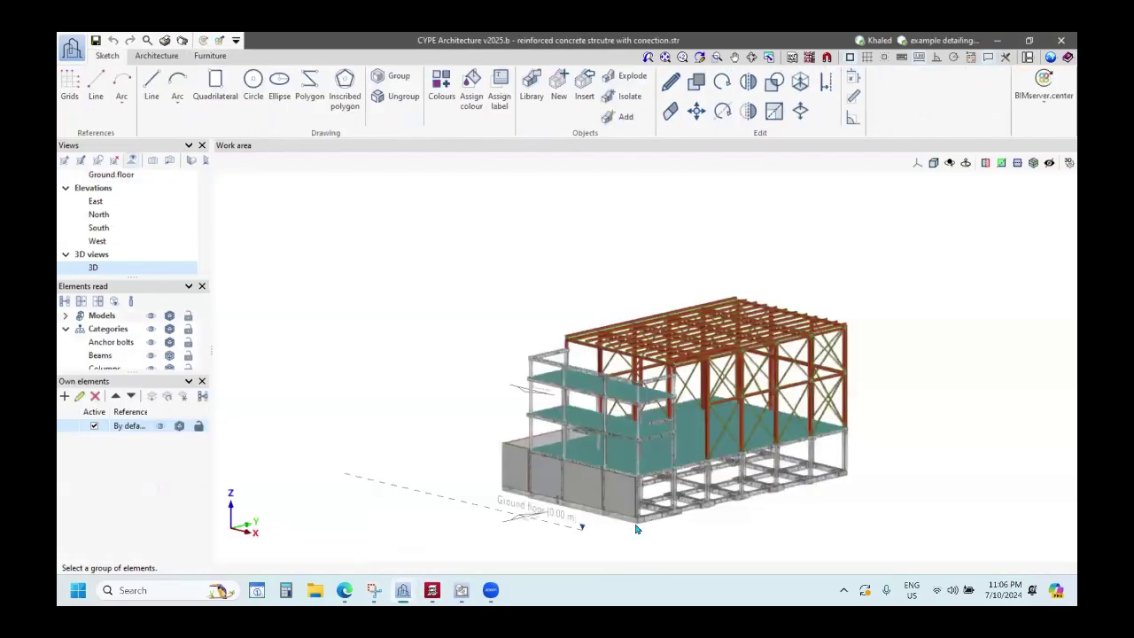
pyautogui.scroll(10, 642, 481)
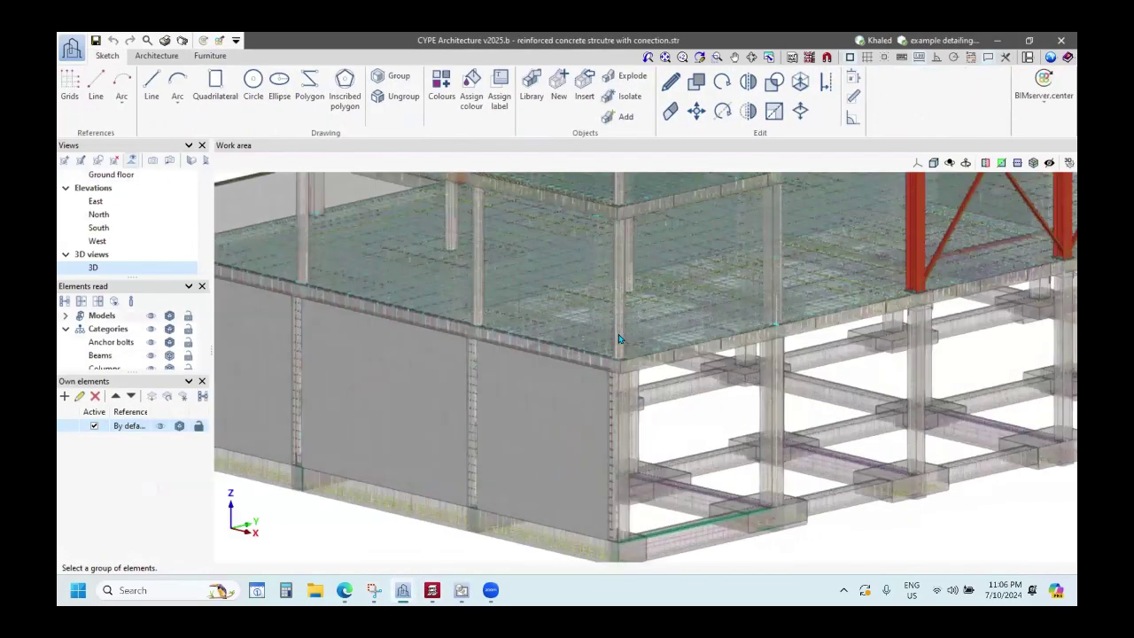
pyautogui.scroll(8, 626, 329)
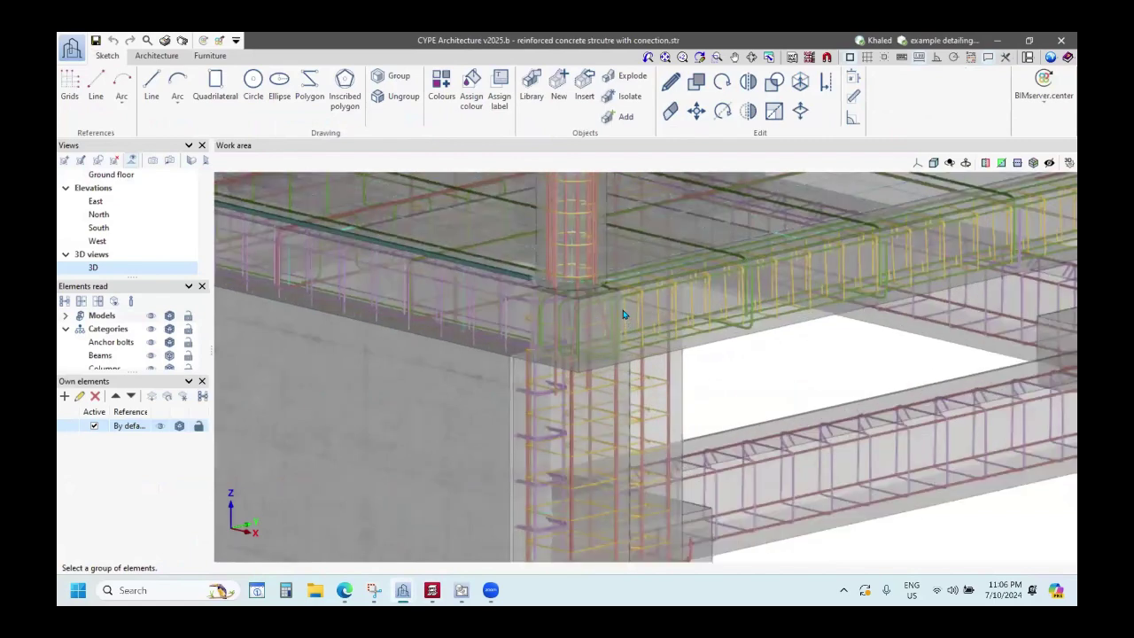
pyautogui.scroll(2, 608, 345)
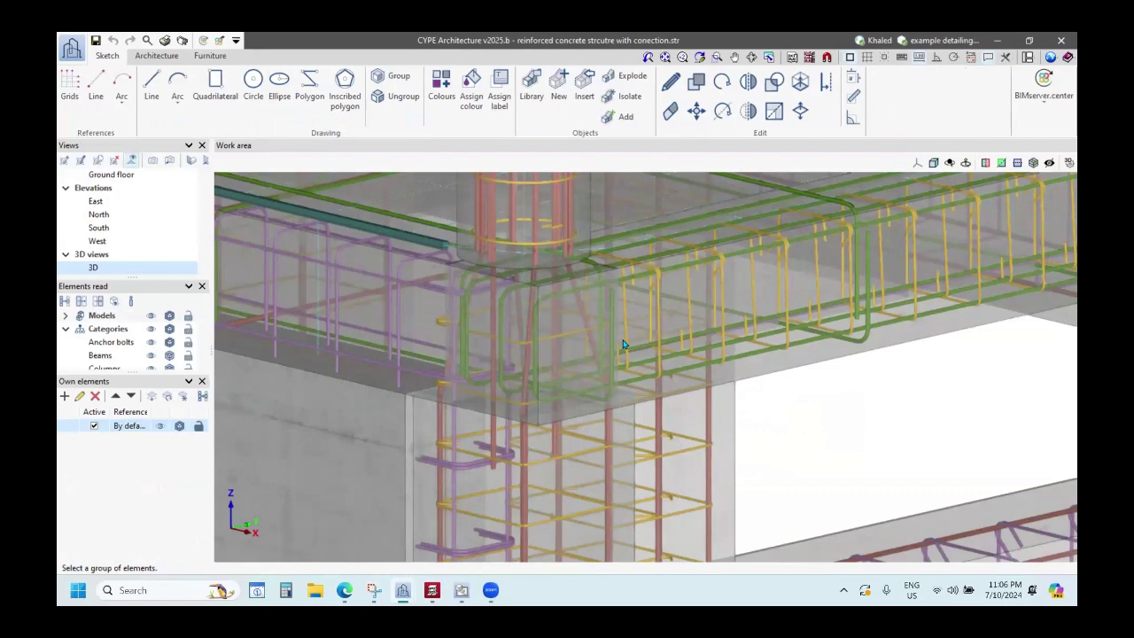
# Switch to Edge, show all applications in the BIMserver.center Store, and return to the ACCE - CYPE Solutions list.
pyautogui.click(344, 590)
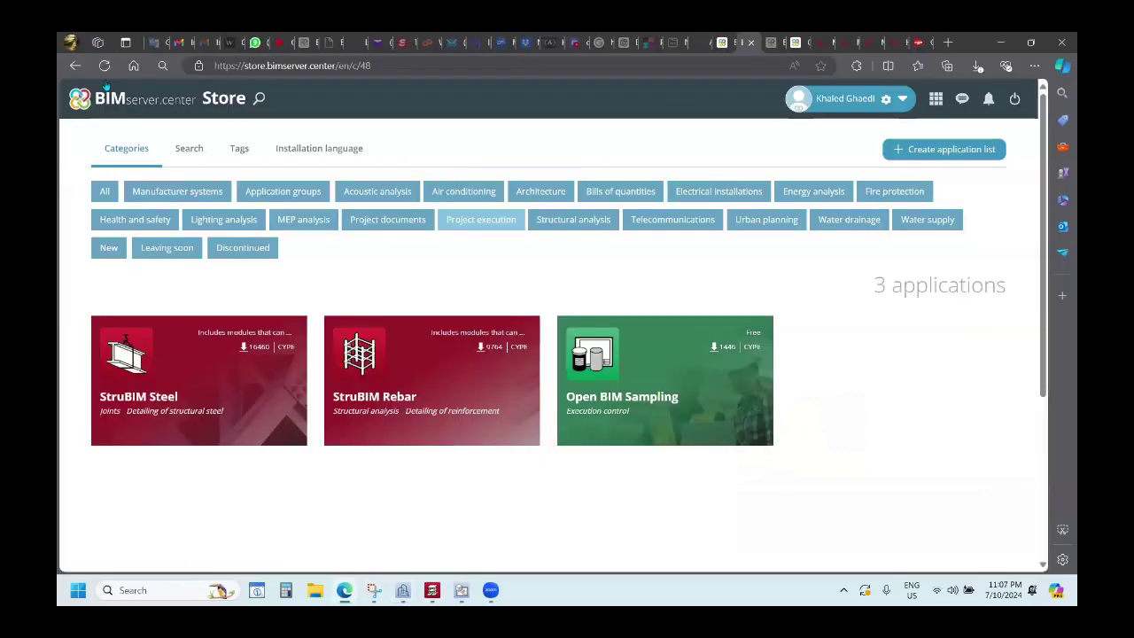
pyautogui.click(146, 102)
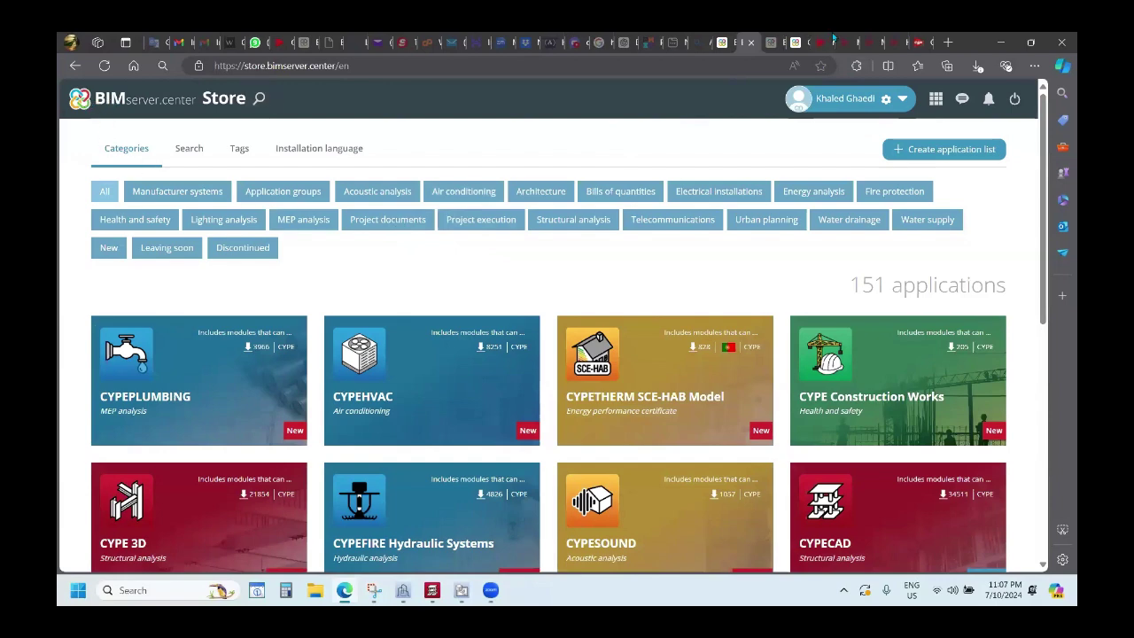
pyautogui.click(124, 106)
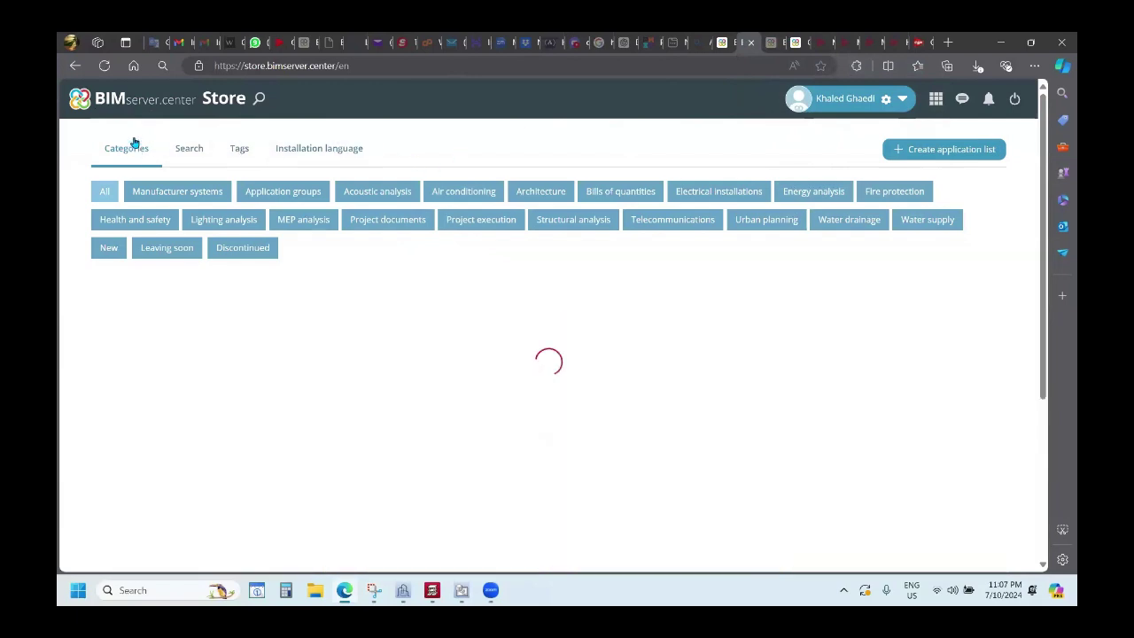
pyautogui.rightClick(99, 92)
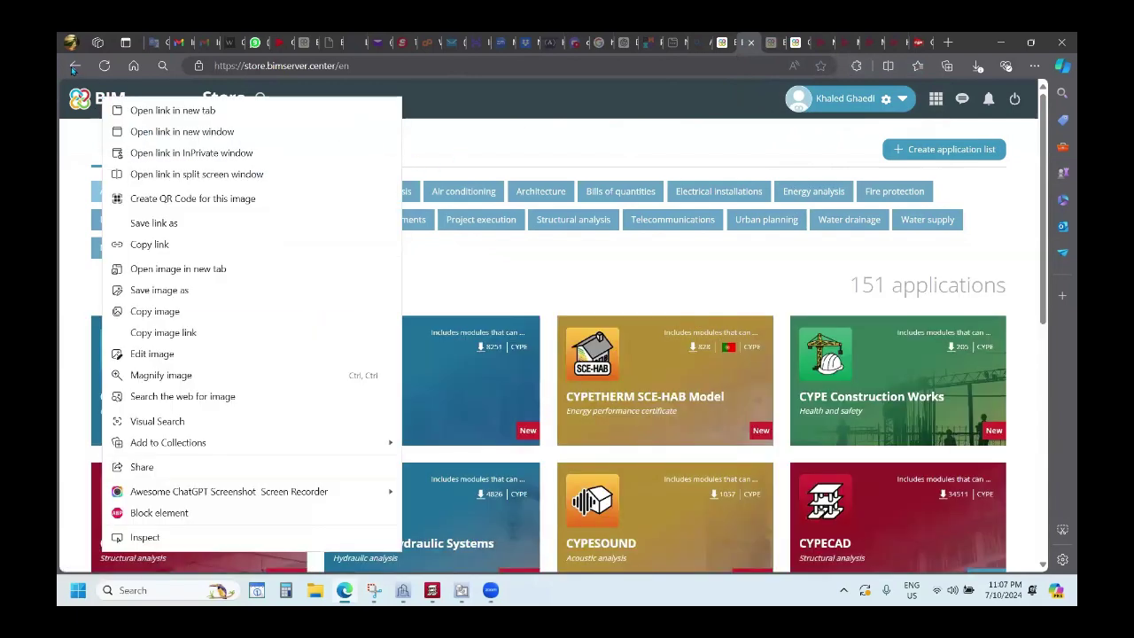
pyautogui.rightClick(75, 66)
pyautogui.click(115, 111)
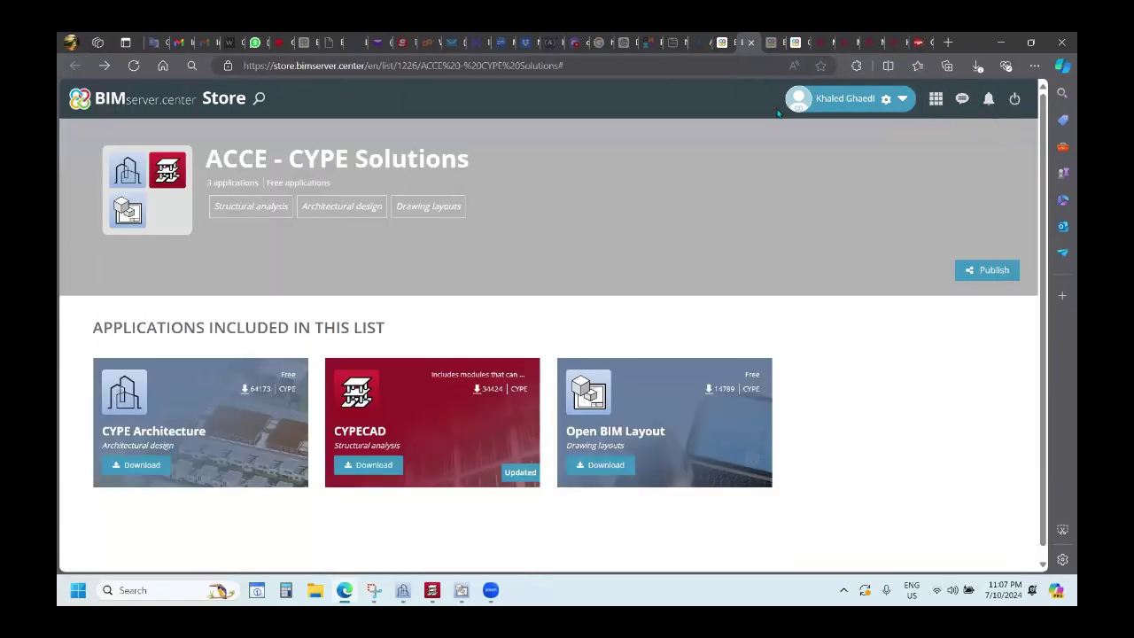
# Open the account's active projects on BIMserver.center and browse the shared building models.
pyautogui.click(770, 43)
pyautogui.click(796, 42)
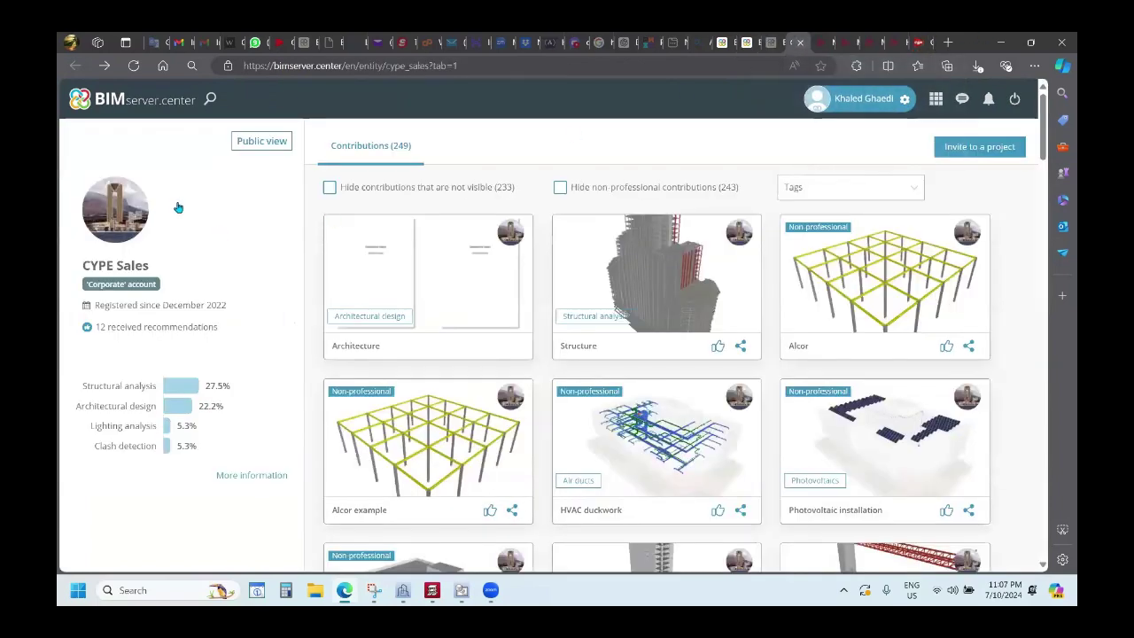
pyautogui.click(117, 106)
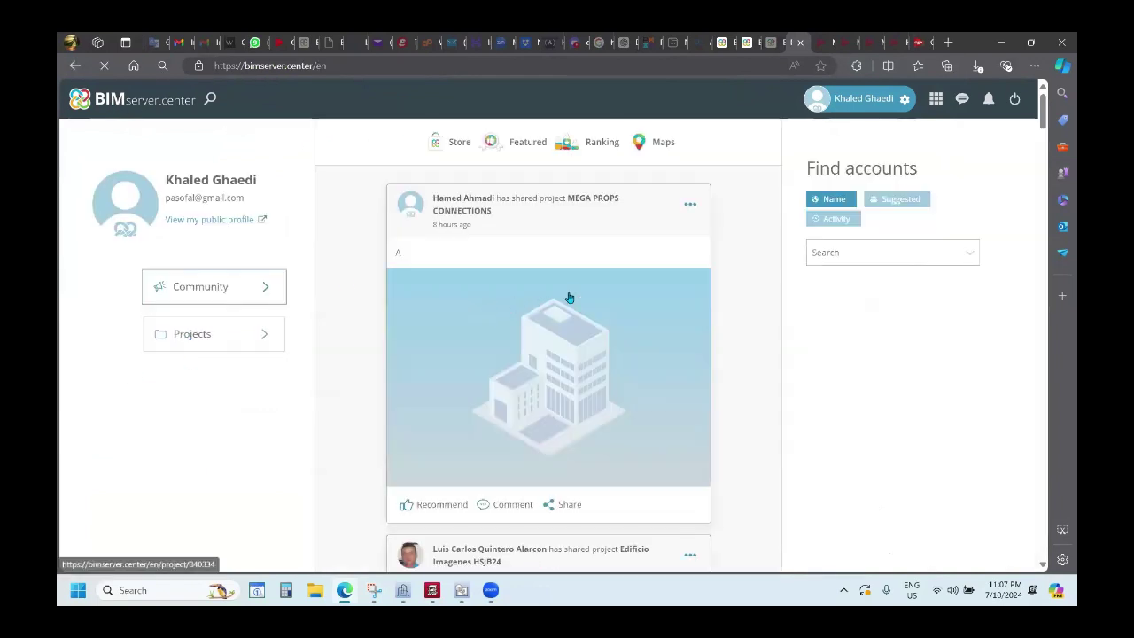
pyautogui.click(205, 335)
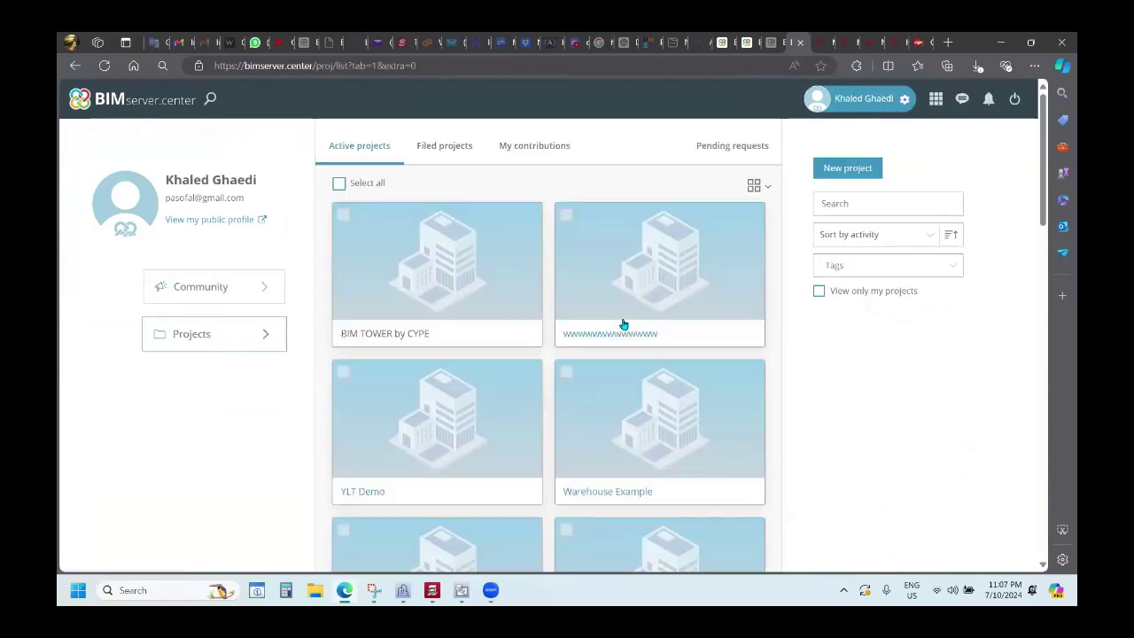
pyautogui.scroll(-1, 461, 294)
pyautogui.scroll(-10, 461, 294)
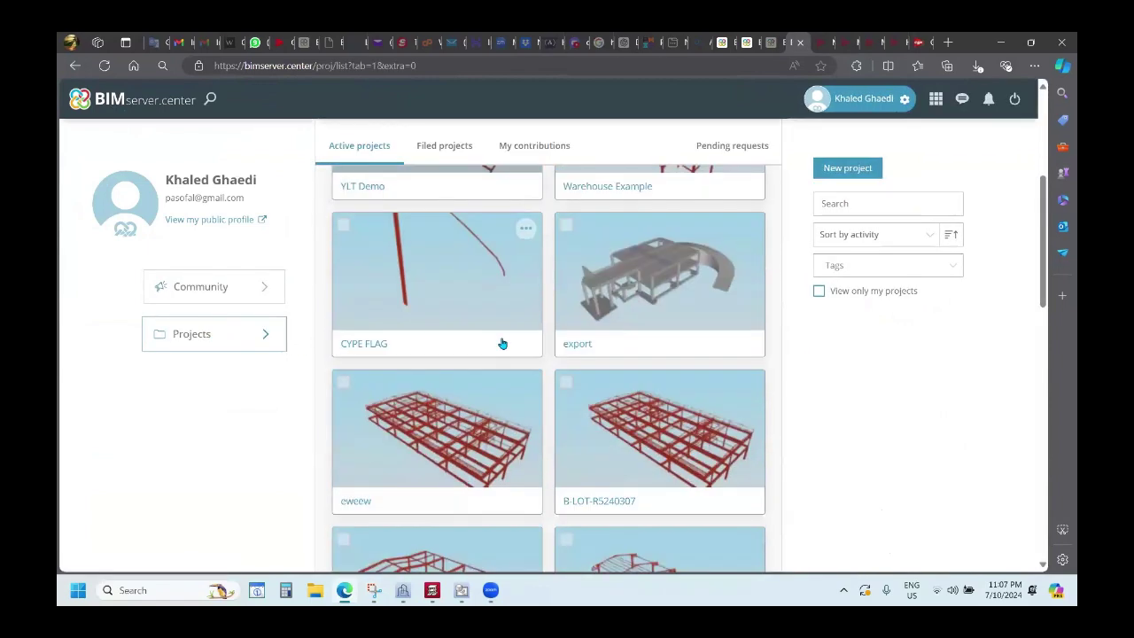
pyautogui.scroll(-2, 490, 410)
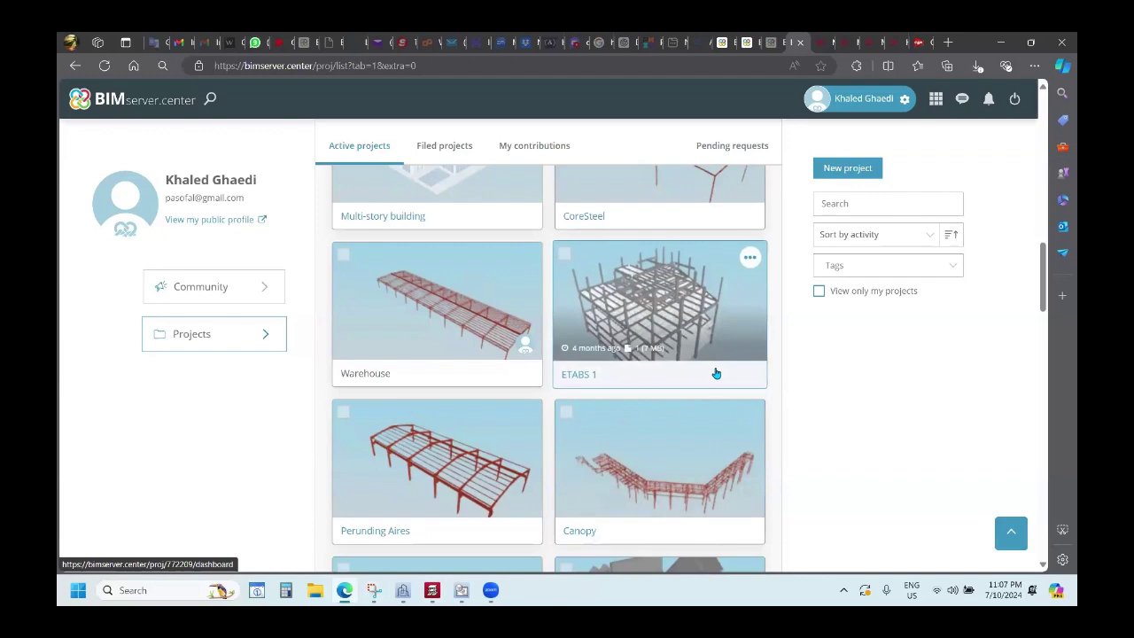
pyautogui.scroll(10, 716, 373)
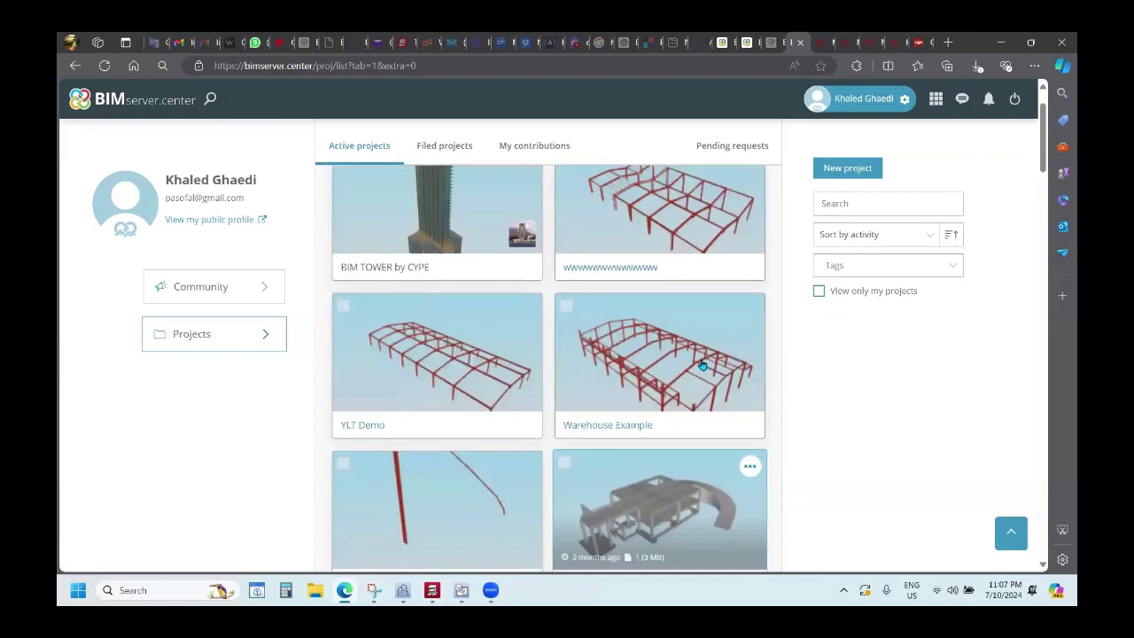
pyautogui.scroll(2, 707, 368)
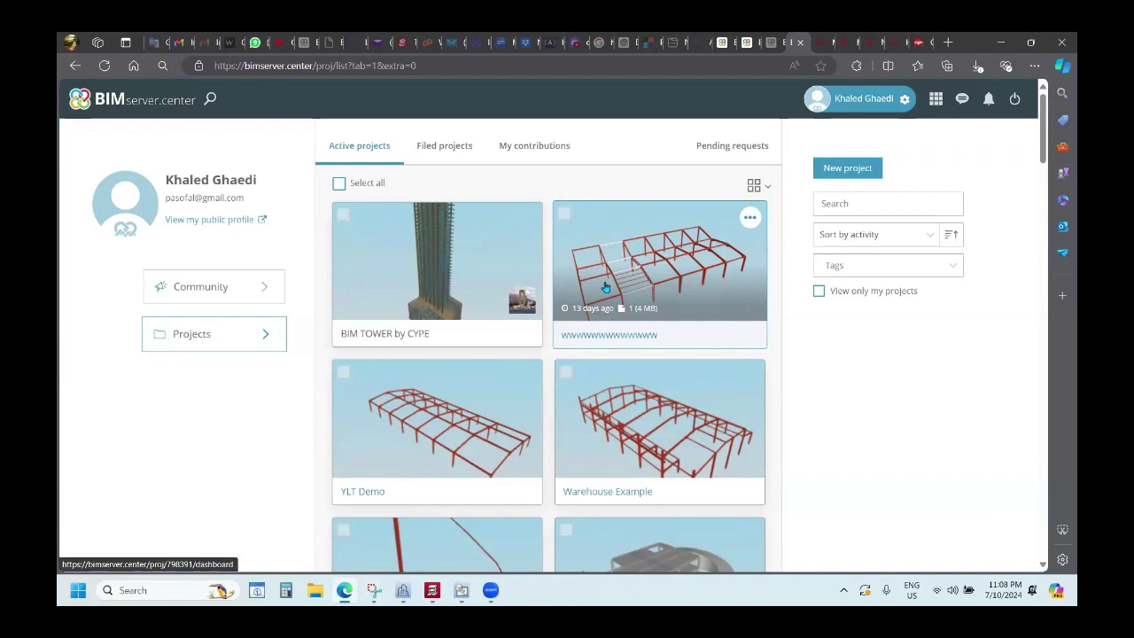
# Switch back to the reinforced concrete structure model in CYPE Architecture and inspect the overall concrete and steel frame.
pyautogui.moveTo(403, 590)
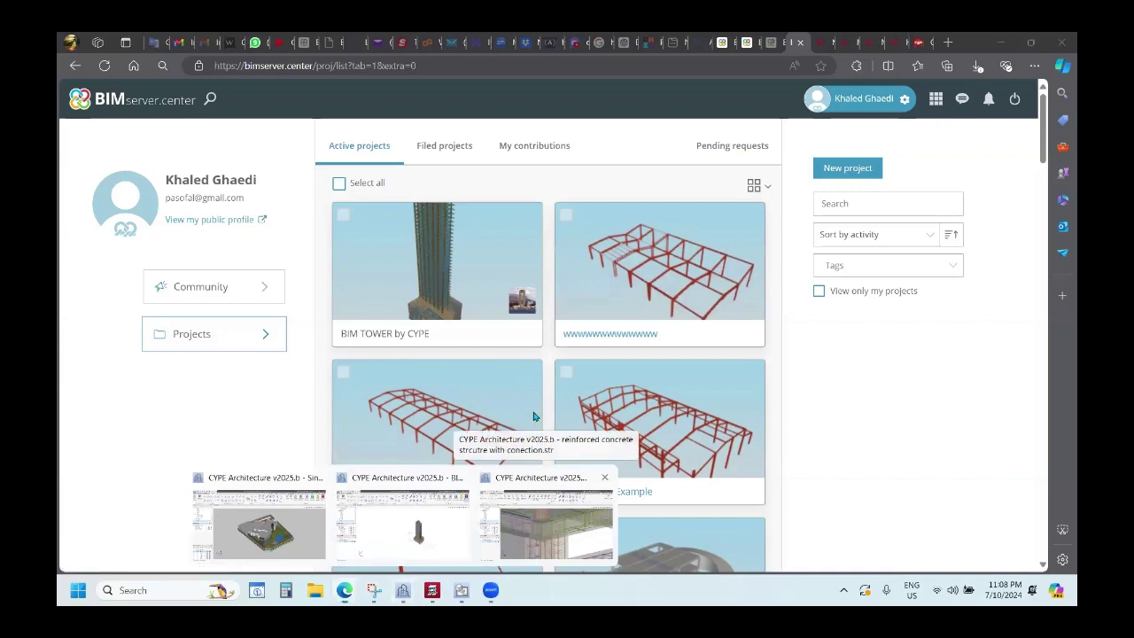
pyautogui.click(545, 523)
pyautogui.scroll(-3, 694, 396)
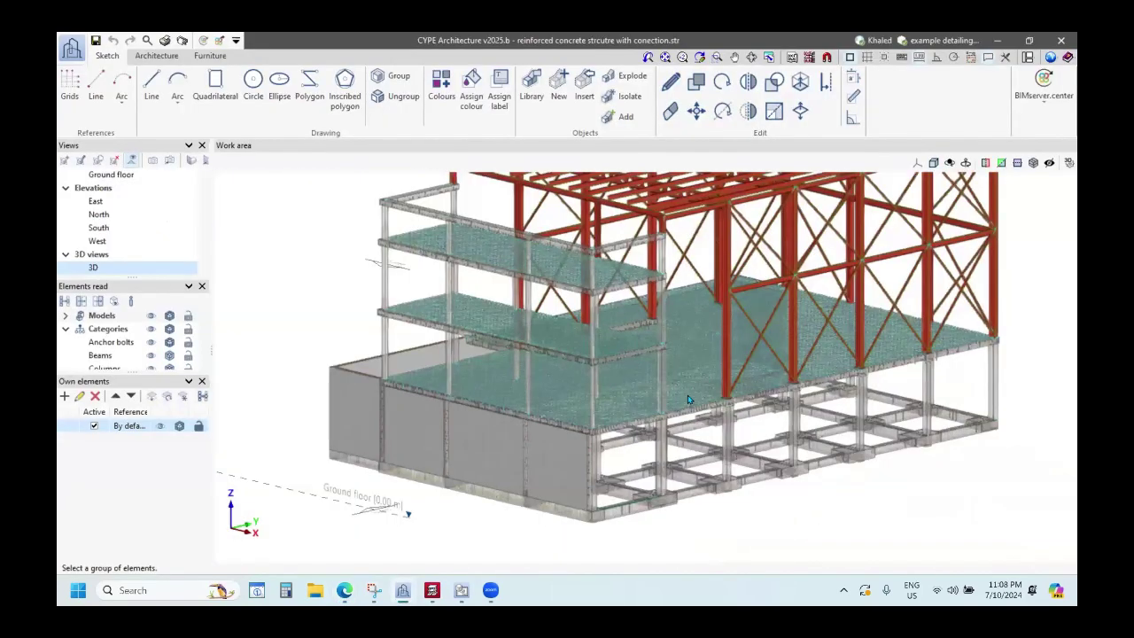
pyautogui.scroll(-3, 693, 396)
pyautogui.scroll(3, 719, 372)
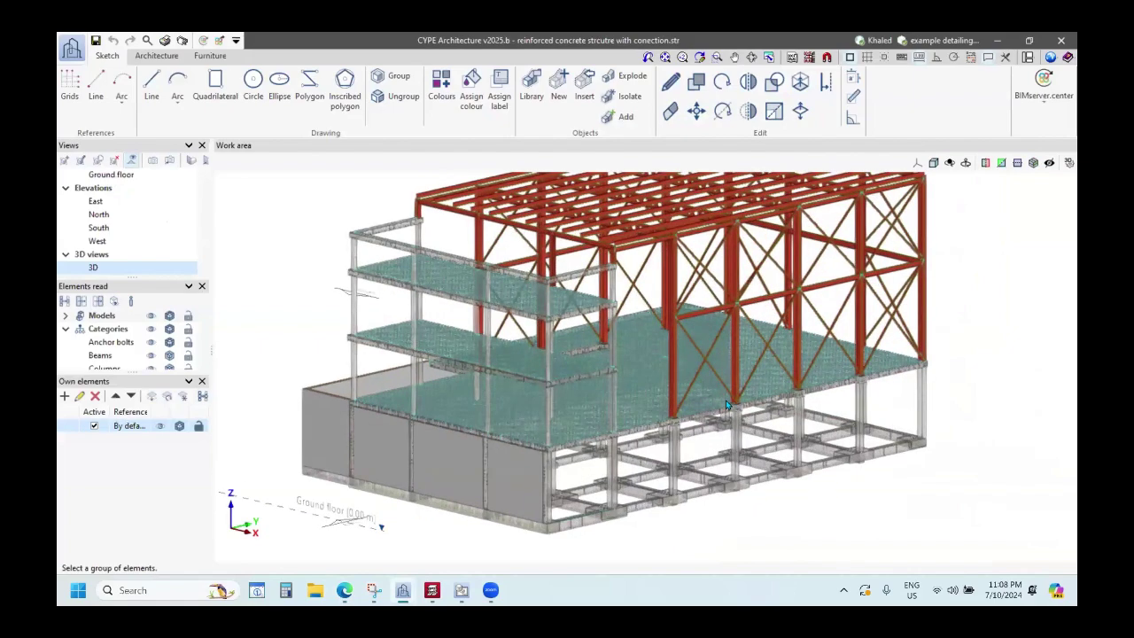
pyautogui.scroll(3, 719, 377)
pyautogui.scroll(-3, 601, 510)
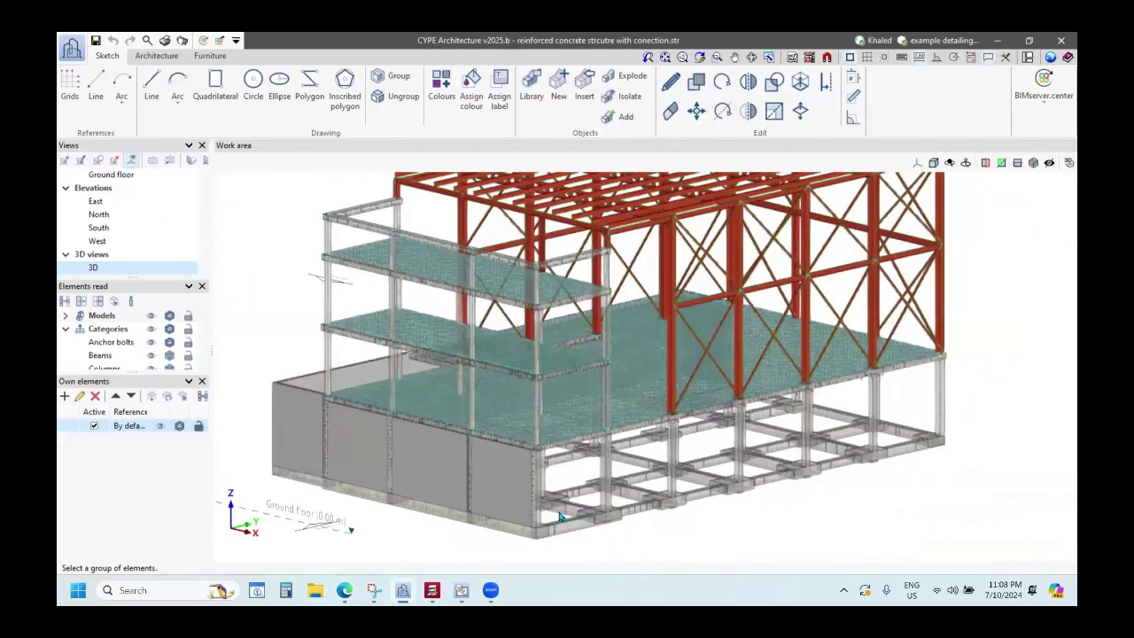
# Examine the reinforcement where the foundation beams meet the footing next to the basement wall corner, and review the surrounding structure.
pyautogui.scroll(6, 572, 531)
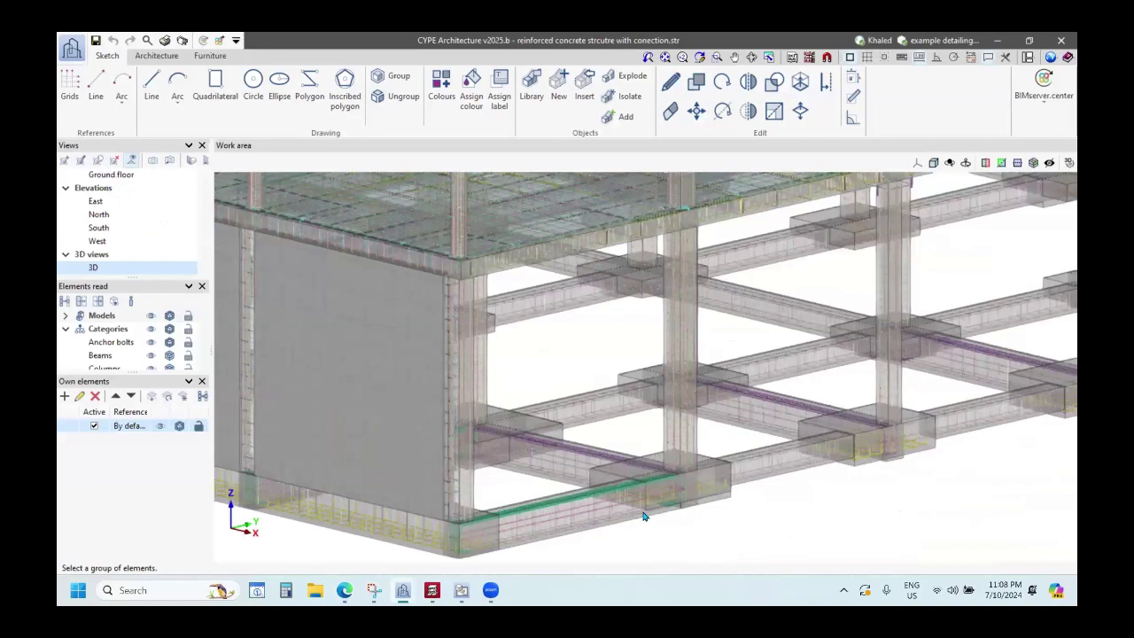
pyautogui.scroll(2, 644, 513)
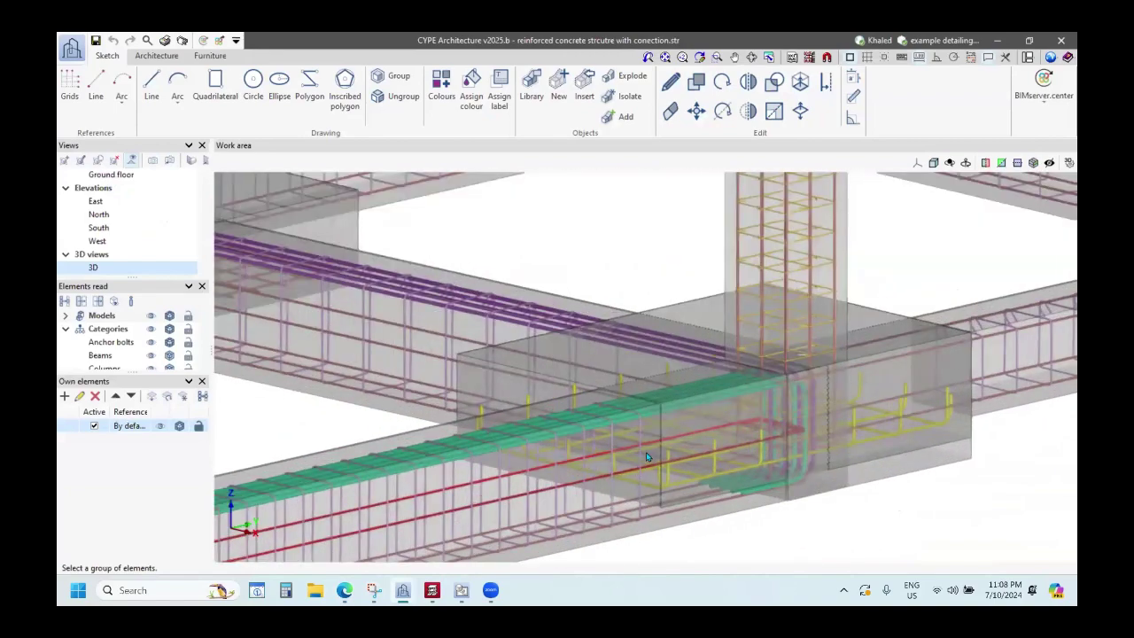
pyautogui.scroll(2, 644, 459)
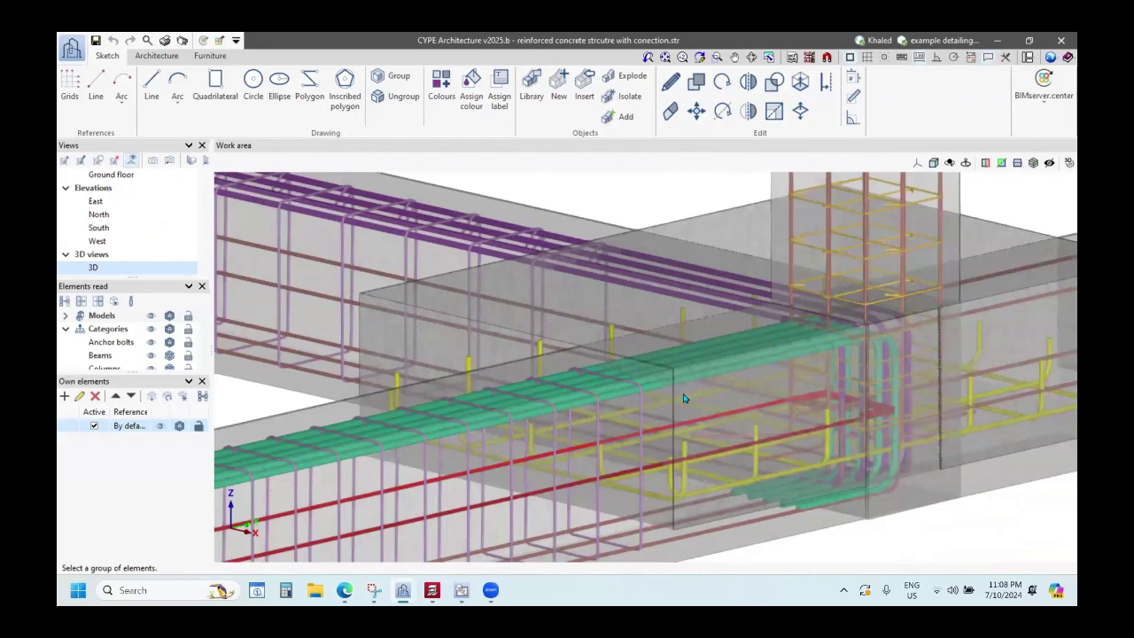
pyautogui.scroll(-5, 683, 399)
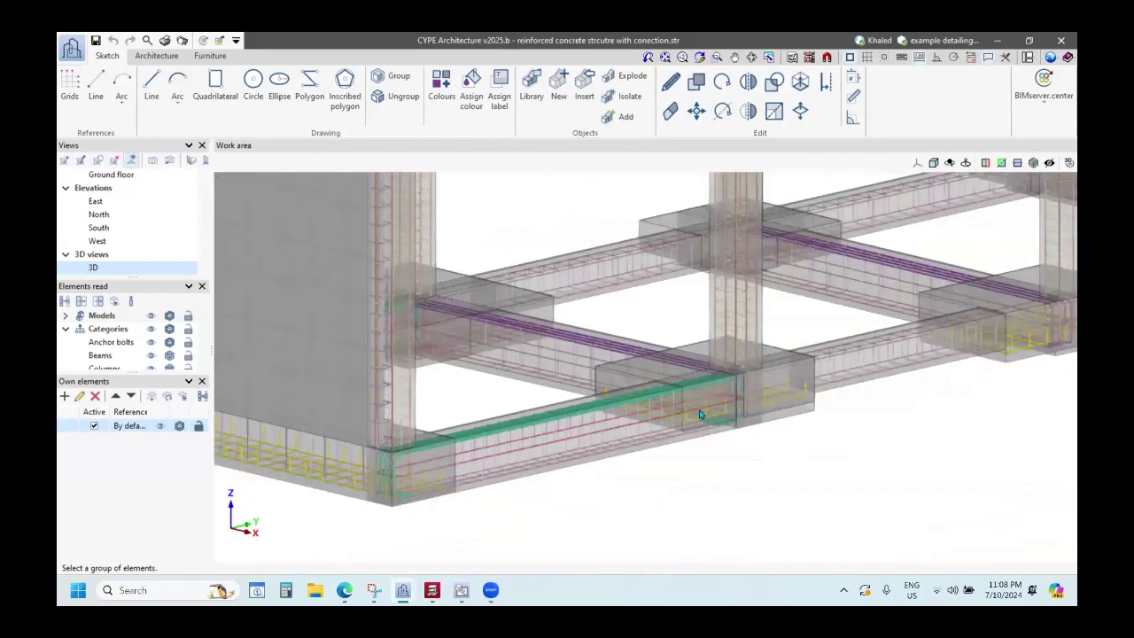
pyautogui.scroll(-5, 702, 409)
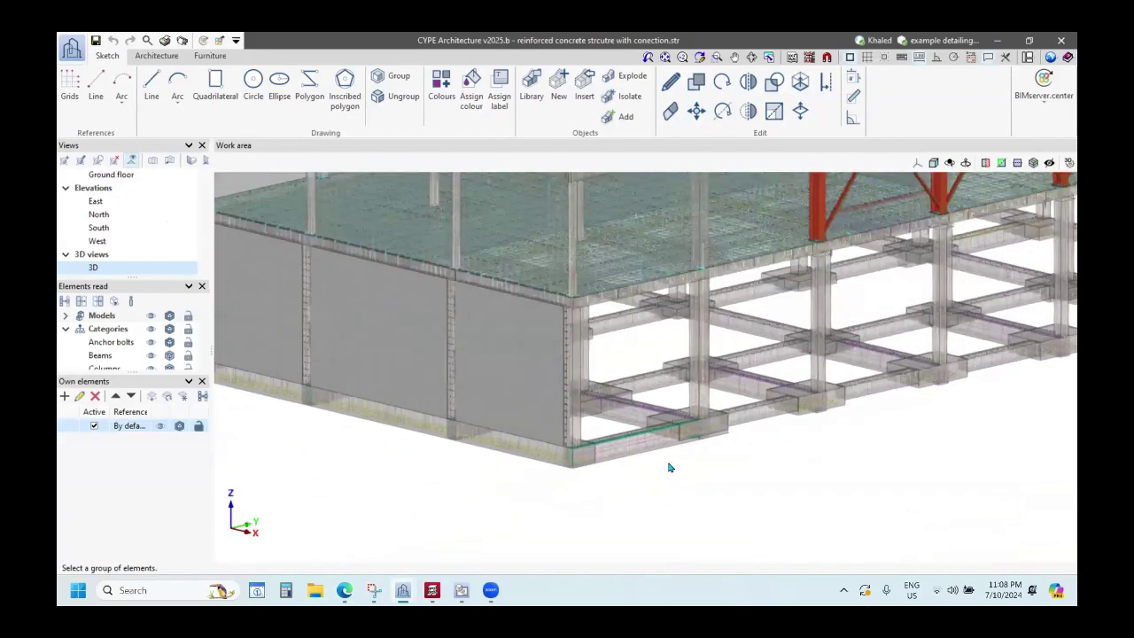
pyautogui.scroll(-5, 670, 467)
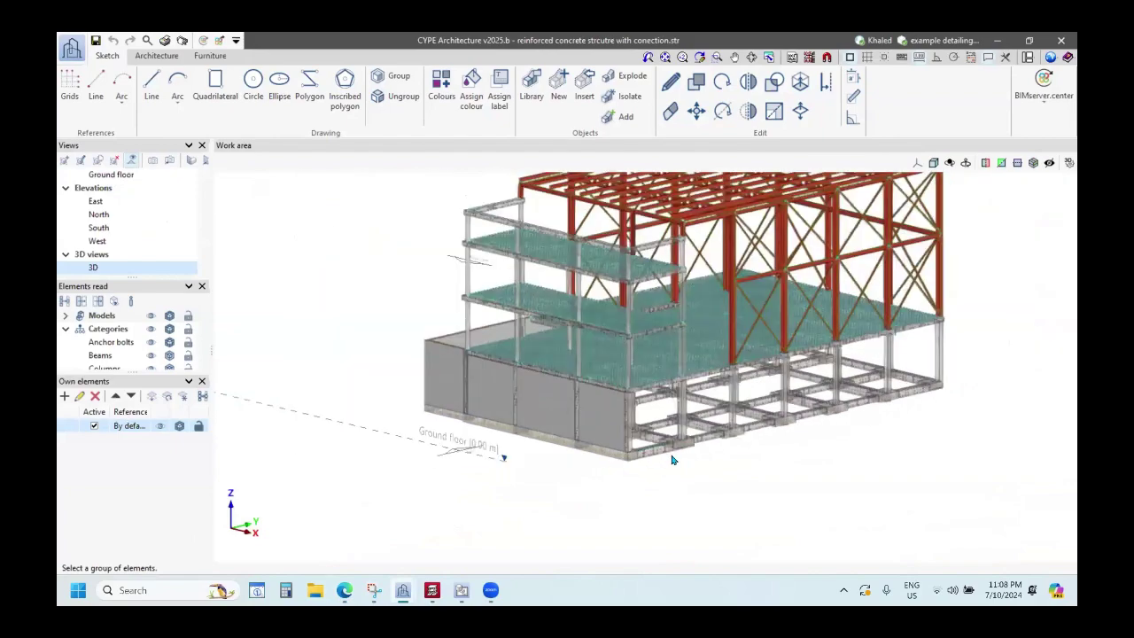
pyautogui.scroll(5, 785, 409)
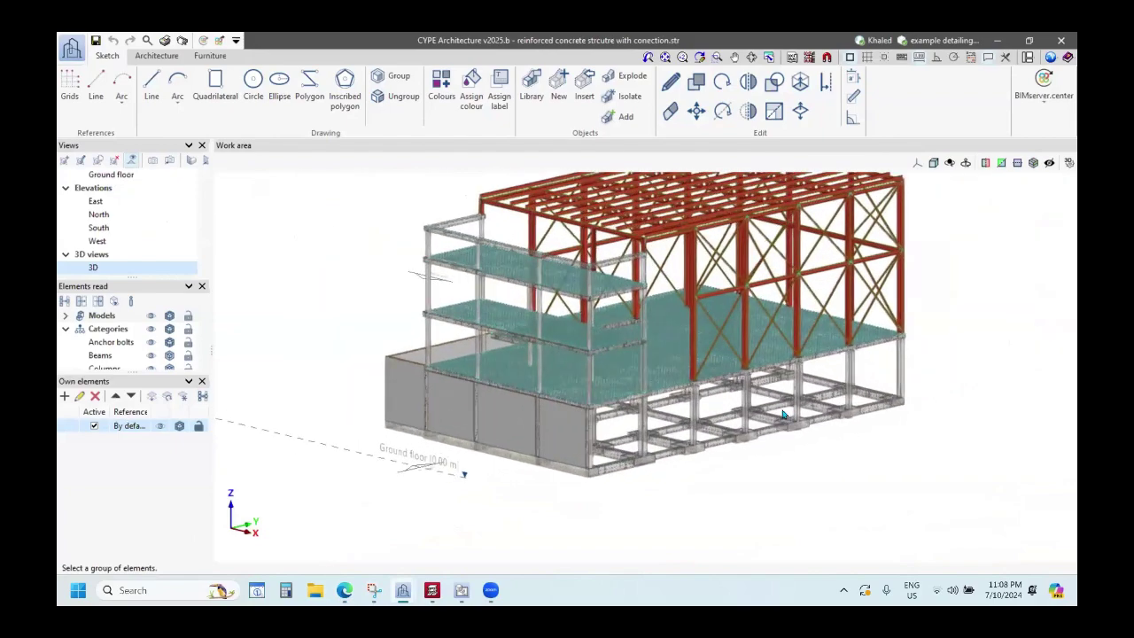
pyautogui.scroll(2, 755, 436)
pyautogui.scroll(2, 197, 232)
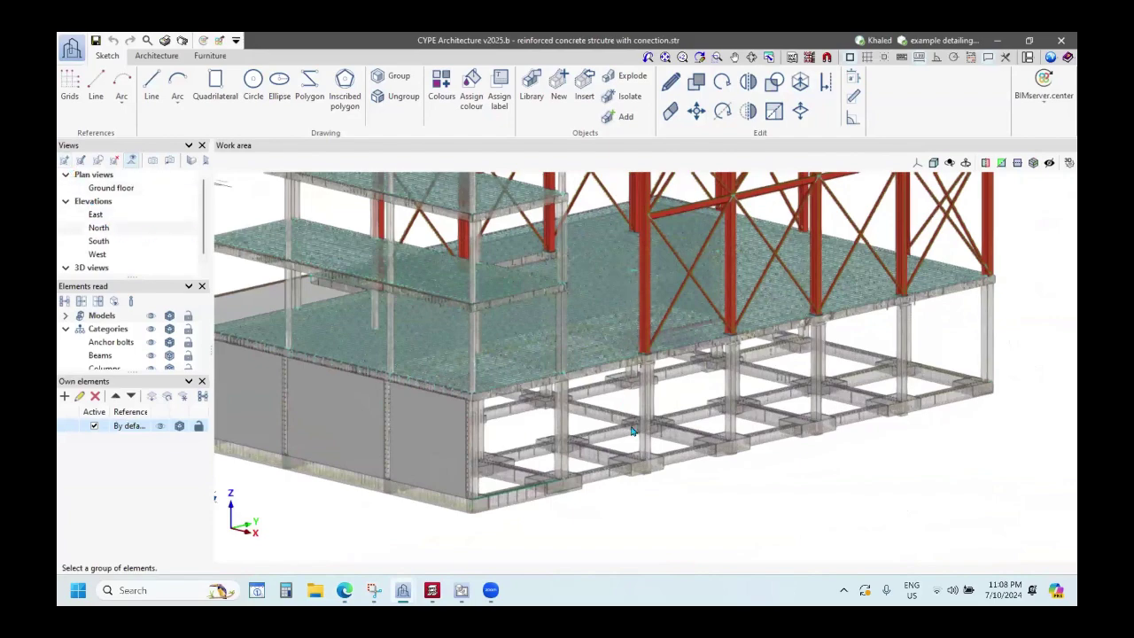
pyautogui.scroll(-3, 634, 433)
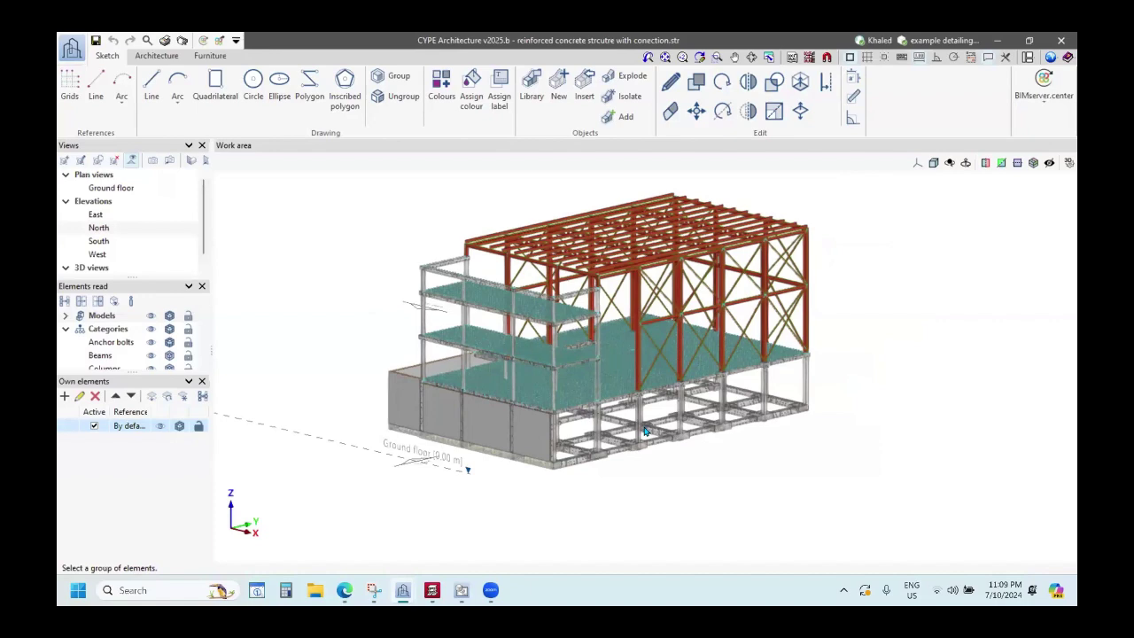
# Switch to Open BIM Layout and inspect the Ground Floor sheet of the isolated single house.
pyautogui.click(462, 592)
pyautogui.scroll(3, 679, 277)
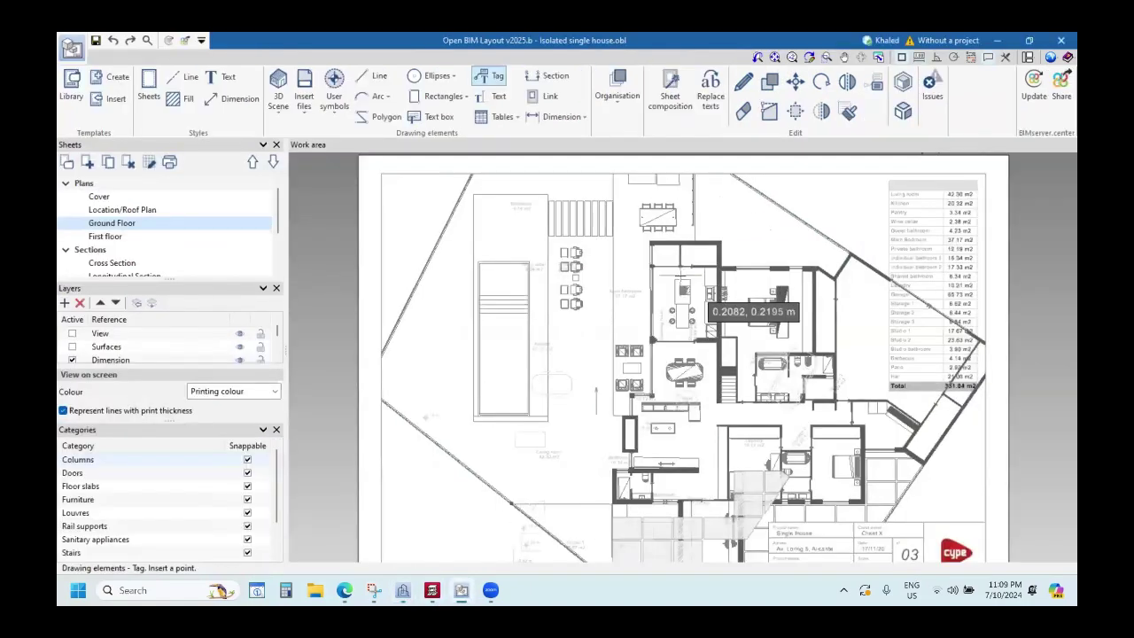
pyautogui.scroll(-4, 664, 292)
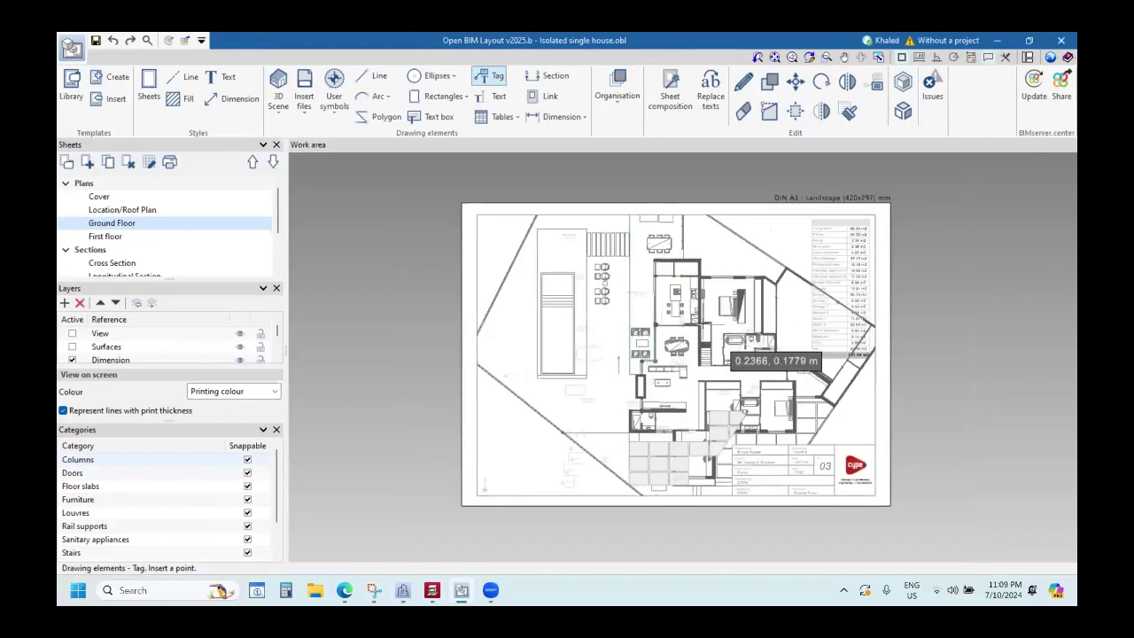
# Open the floor plan view's properties on the Ground Floor sheet and set its scene to Vistas.
pyautogui.scroll(2, 779, 328)
pyautogui.scroll(-1, 532, 319)
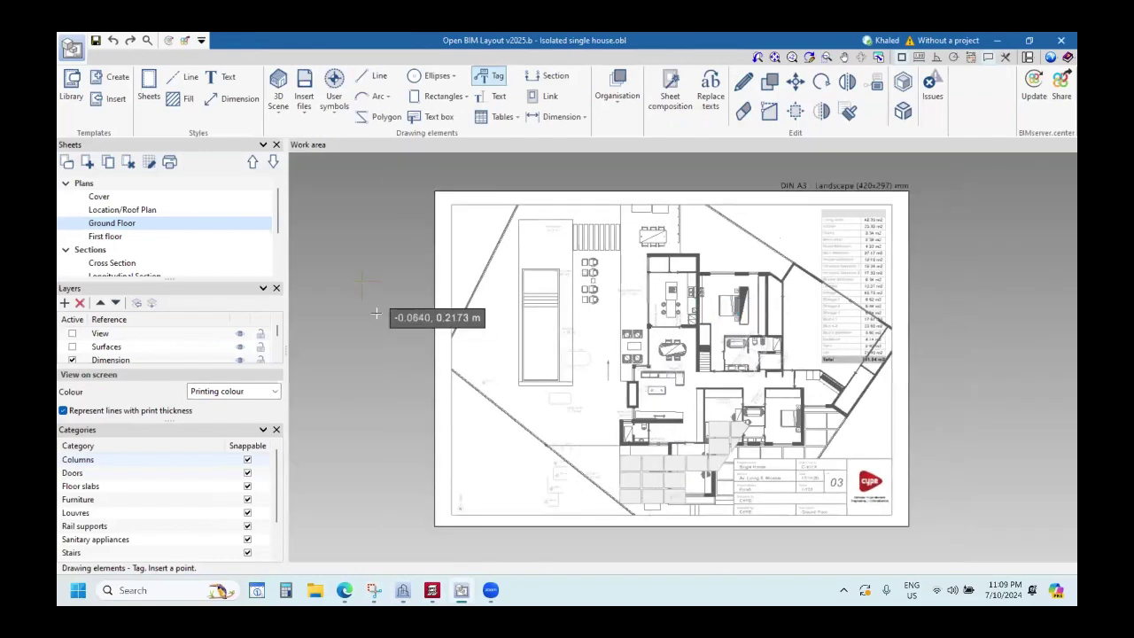
pyautogui.scroll(-2, 767, 292)
pyautogui.press('Escape')
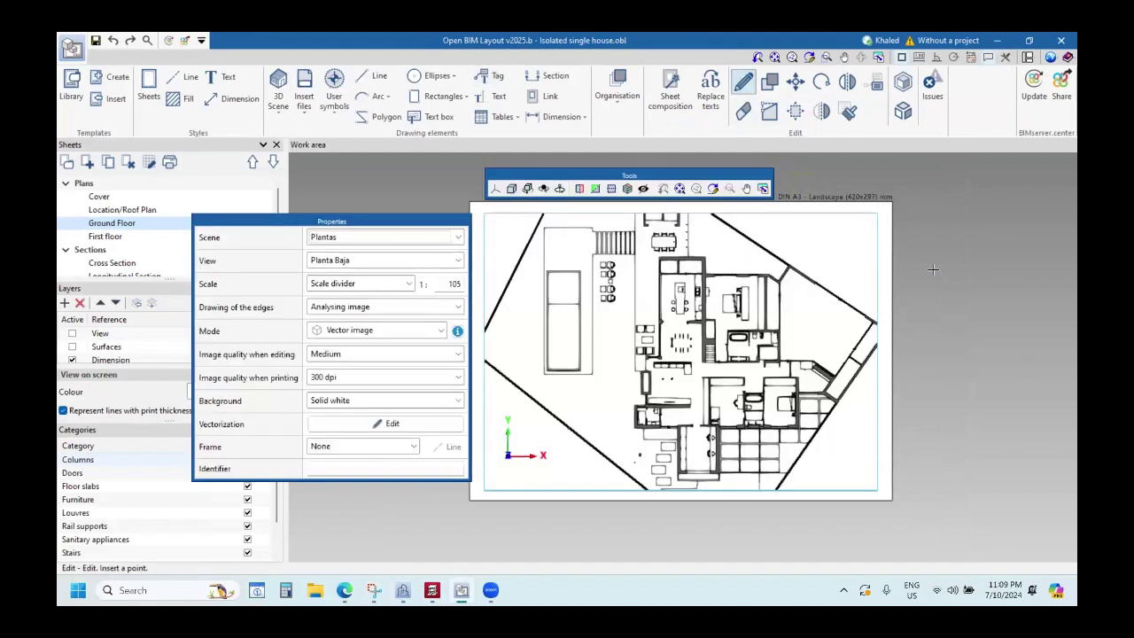
pyautogui.moveTo(387, 228); pyautogui.dragTo(281, 239)
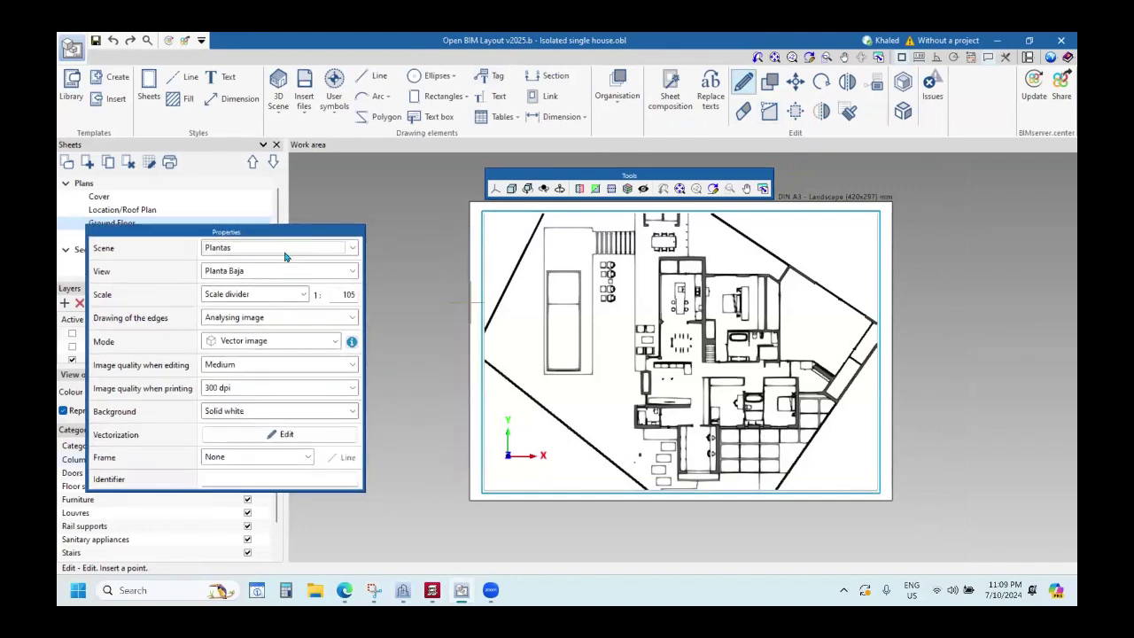
pyautogui.click(345, 248)
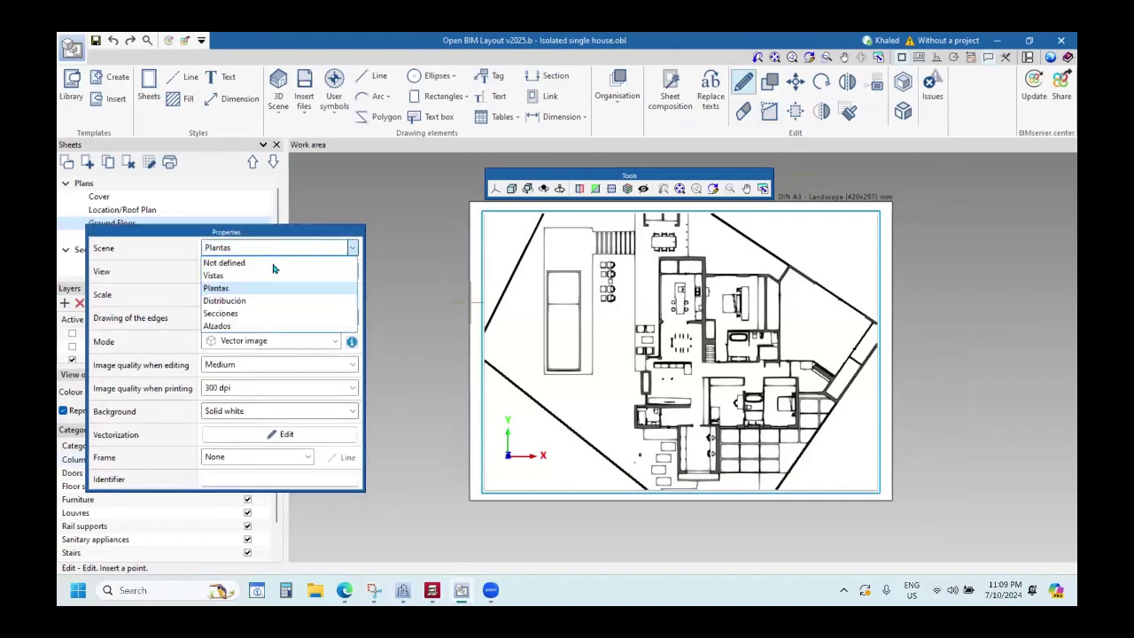
pyautogui.click(222, 277)
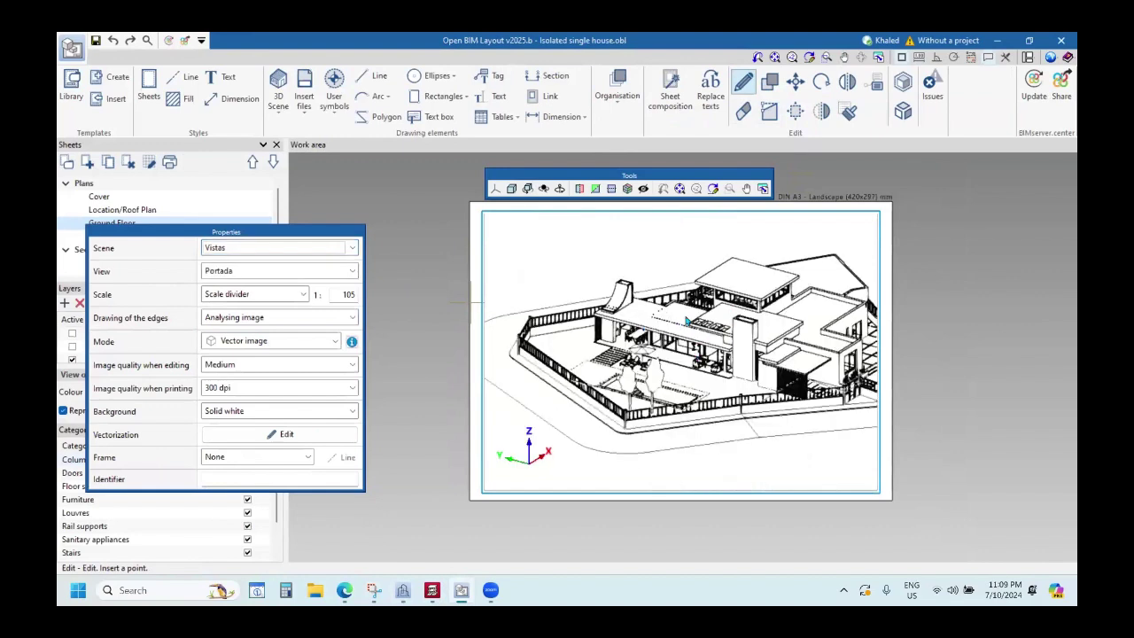
# Try the Distribución and Alzados scenes in the view, and set the scene back to Plantas.
pyautogui.click(254, 250)
pyautogui.press('Return')
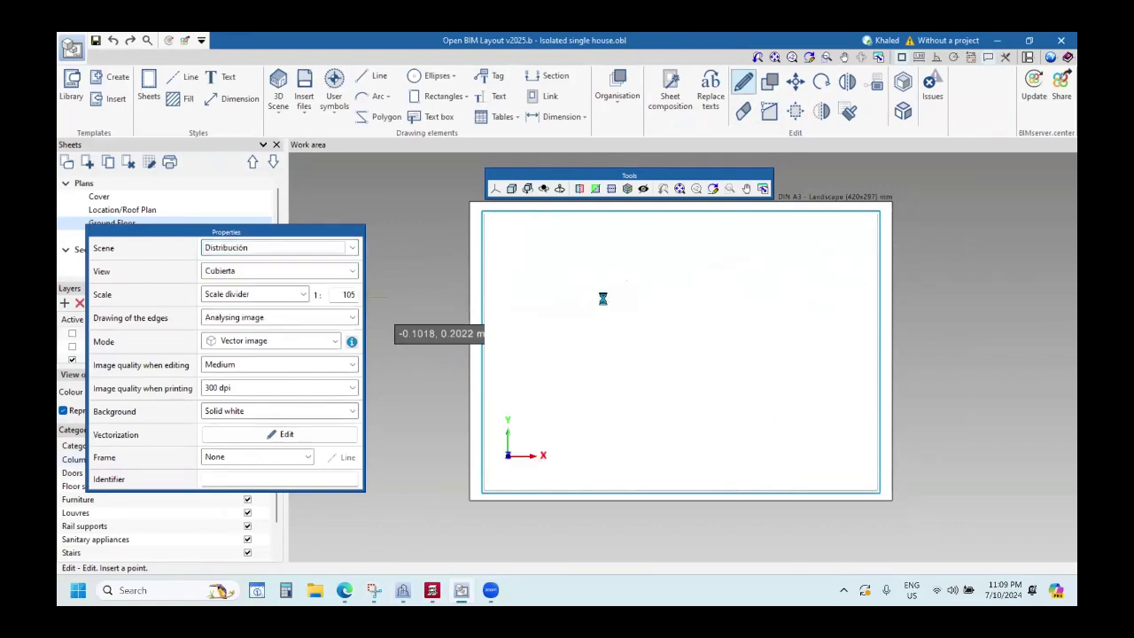
pyautogui.click(258, 247)
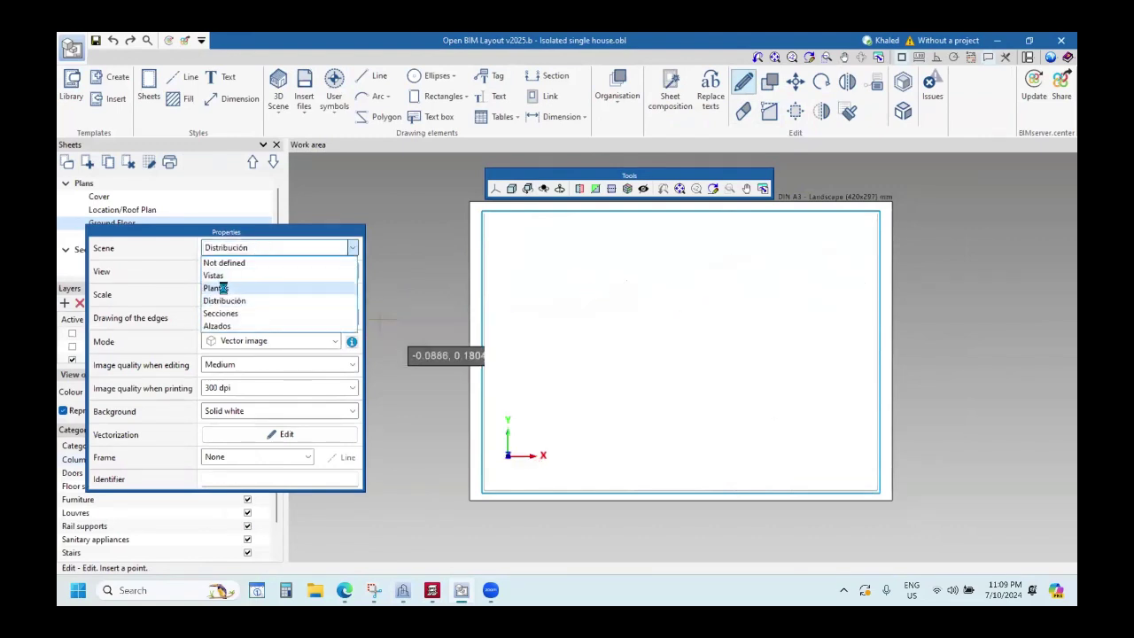
pyautogui.click(218, 322)
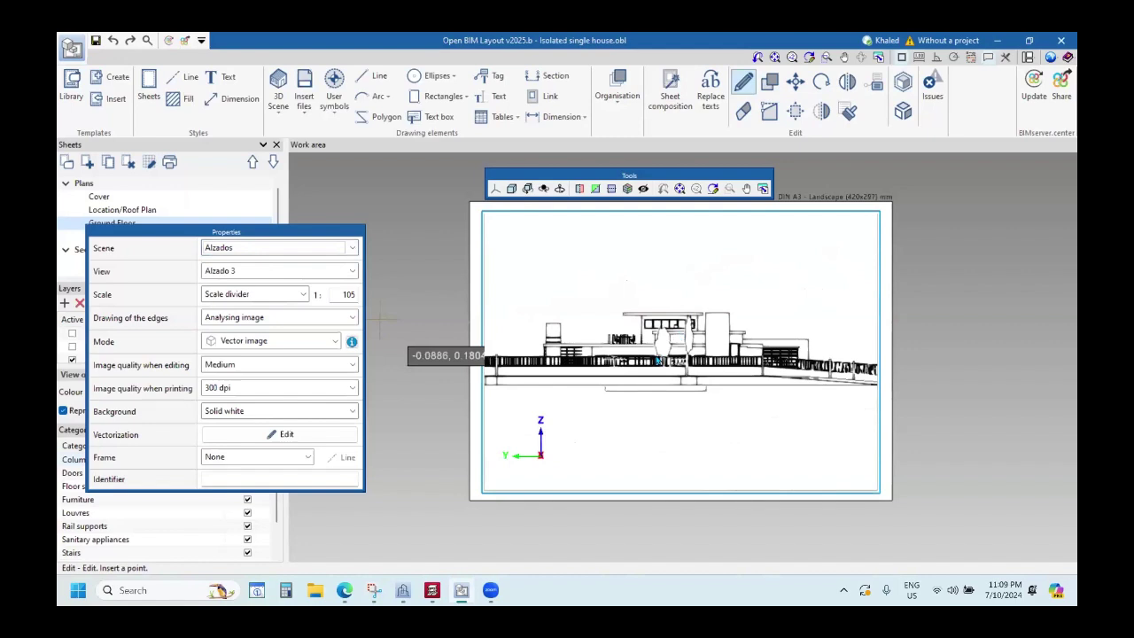
pyautogui.click(286, 250)
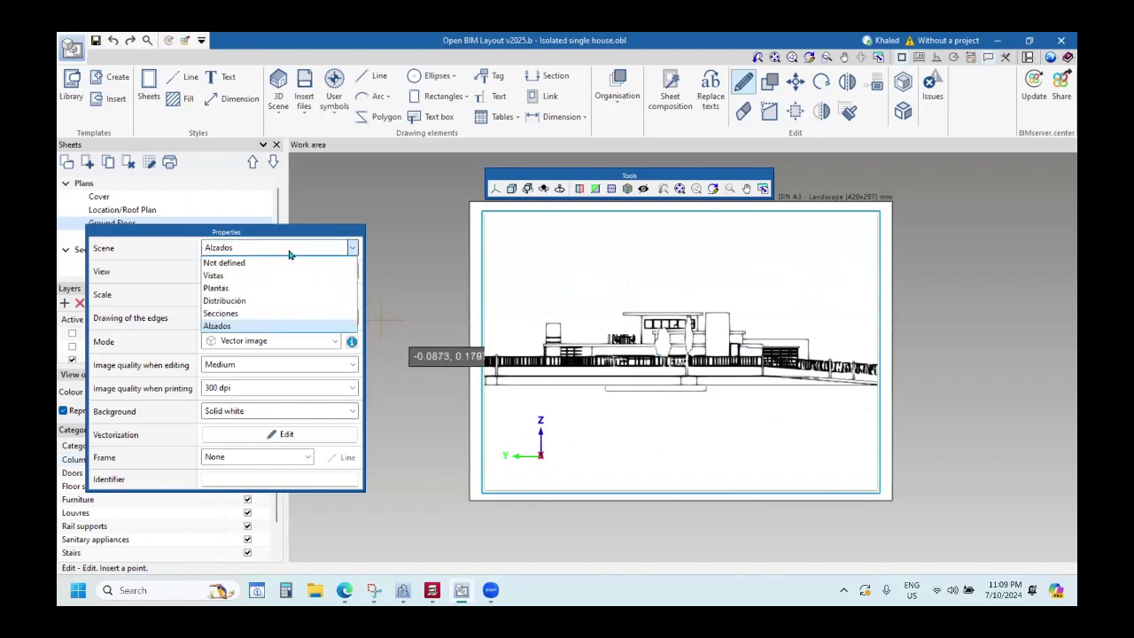
pyautogui.click(241, 288)
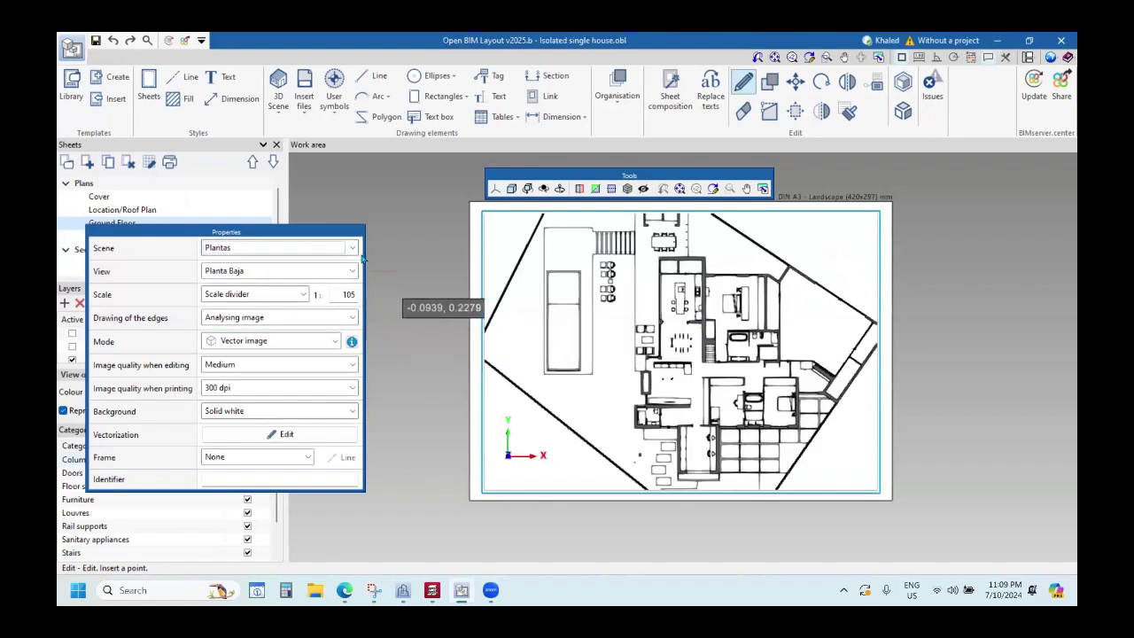
# Try the Normal image and Hybrid image modes on the floor plan view, restore Vector image and finish editing.
pyautogui.click(273, 343)
pyautogui.click(260, 365)
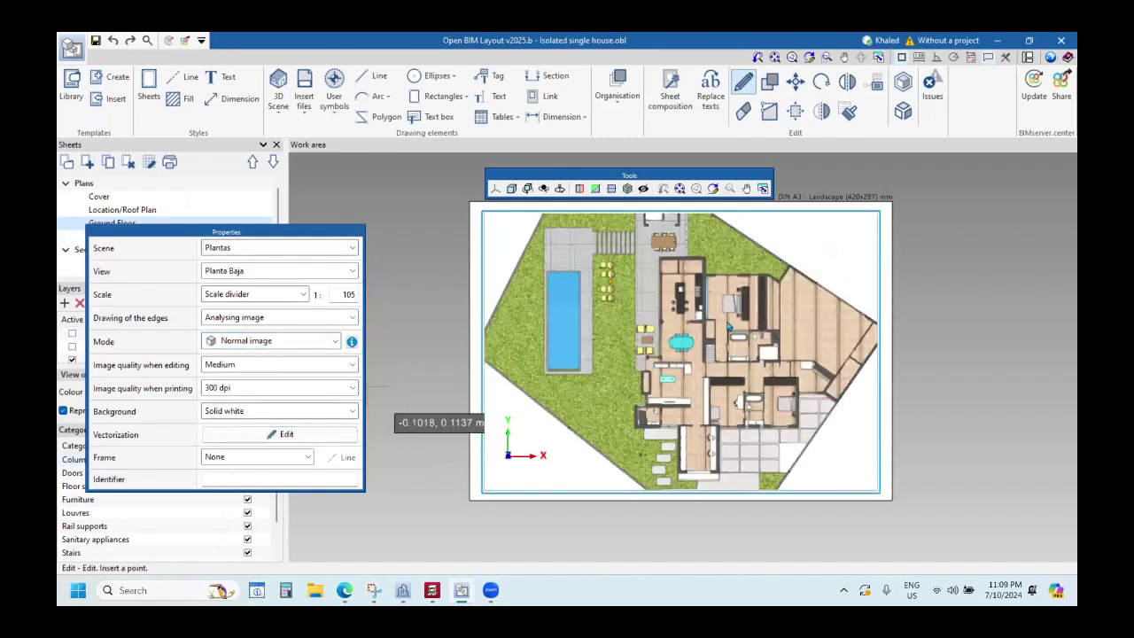
pyautogui.click(235, 341)
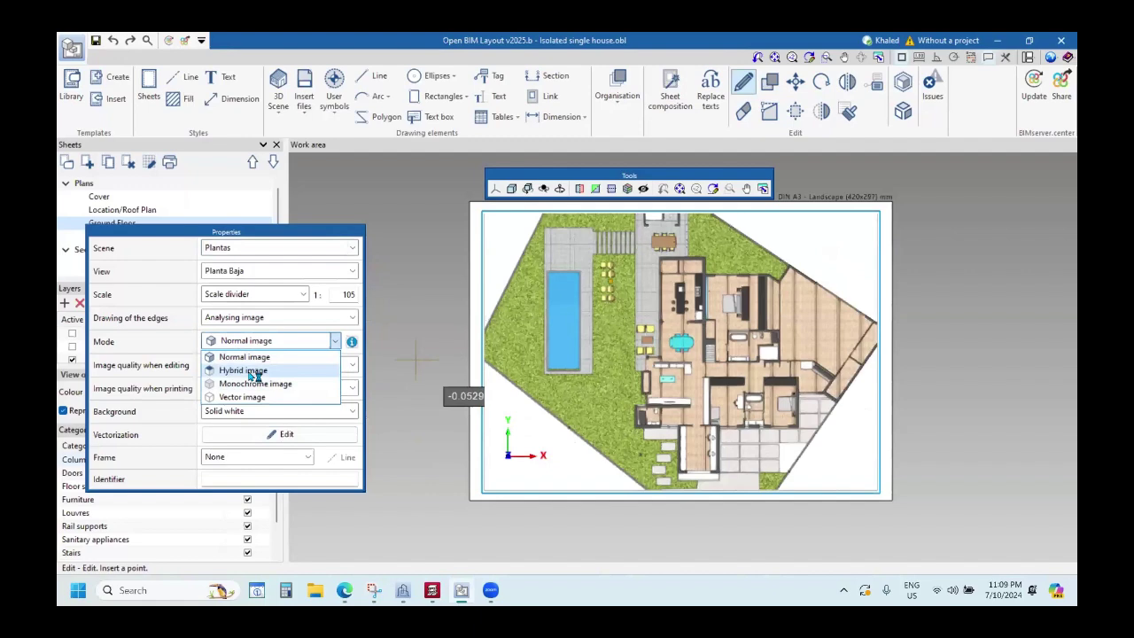
pyautogui.click(244, 370)
pyautogui.click(284, 341)
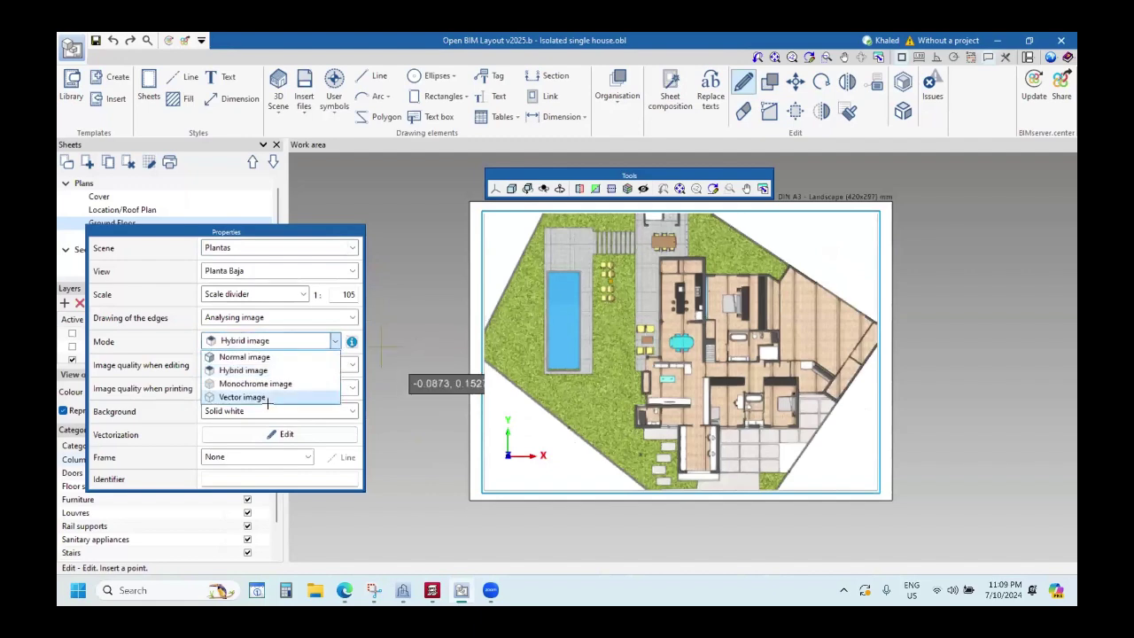
pyautogui.click(257, 396)
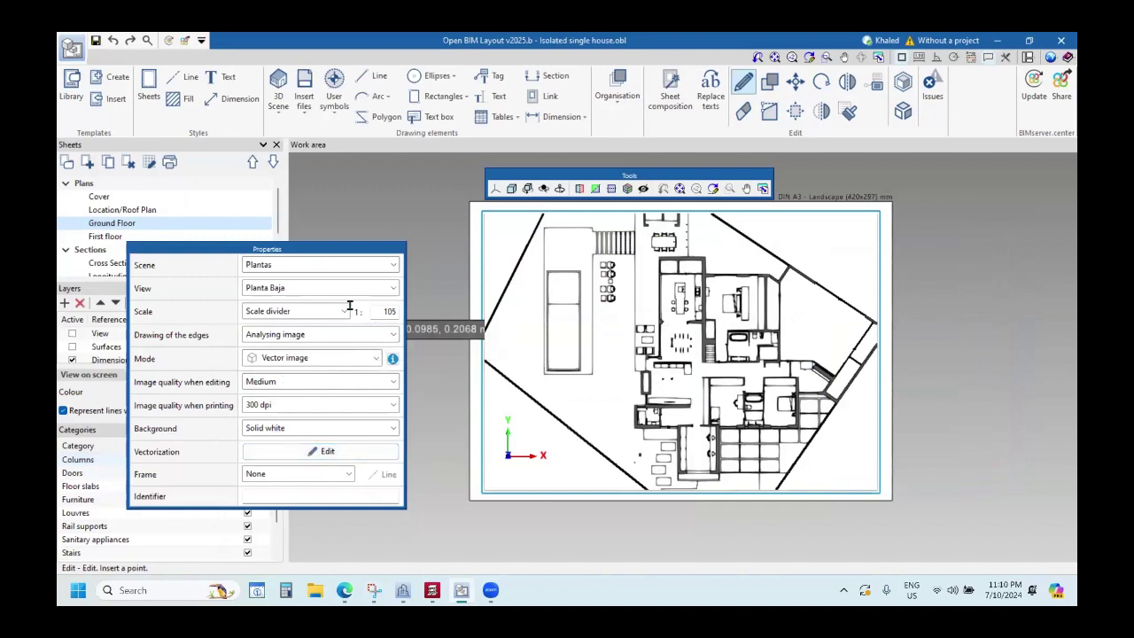
pyautogui.rightClick(913, 286)
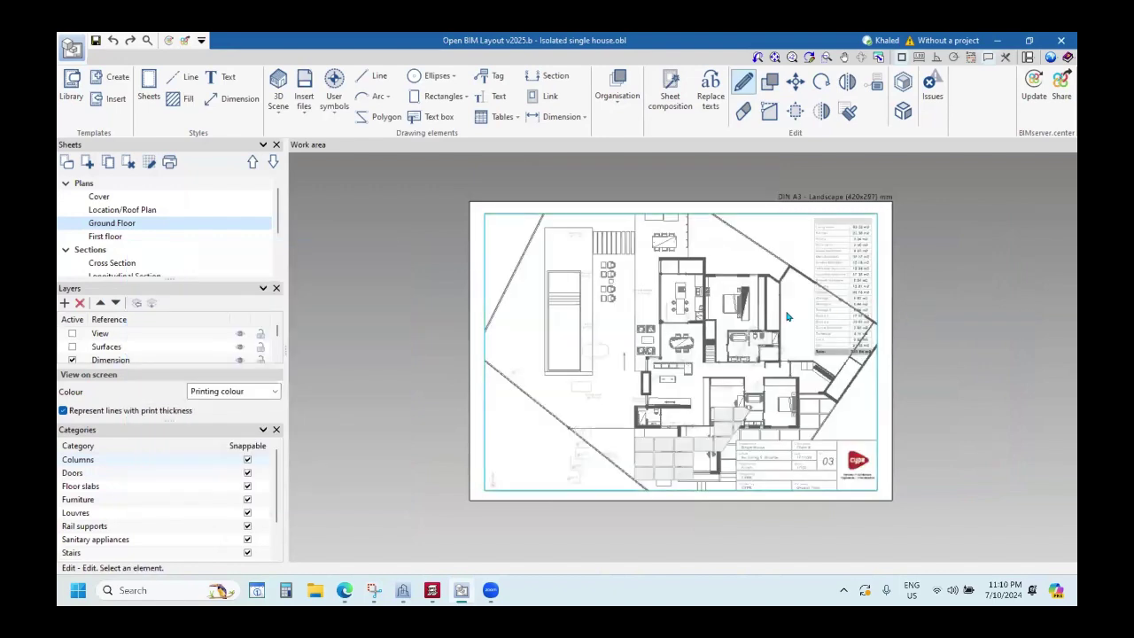
# View the Location/Roof Plan sheet and open the Elevation 1 sheet.
pyautogui.click(119, 210)
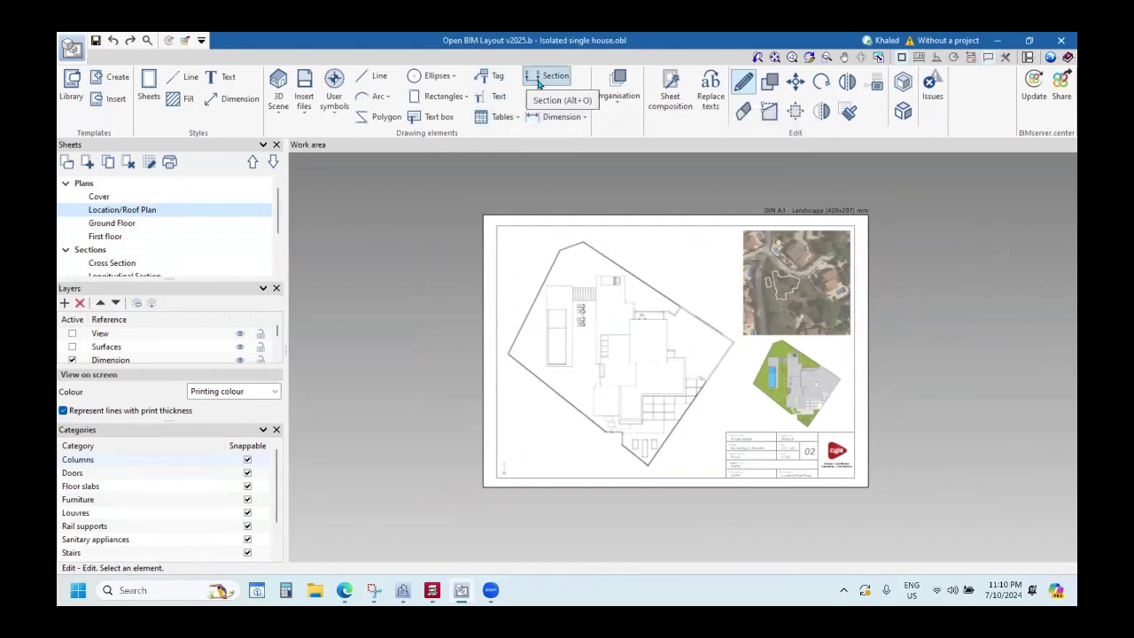
pyautogui.scroll(-2, 197, 245)
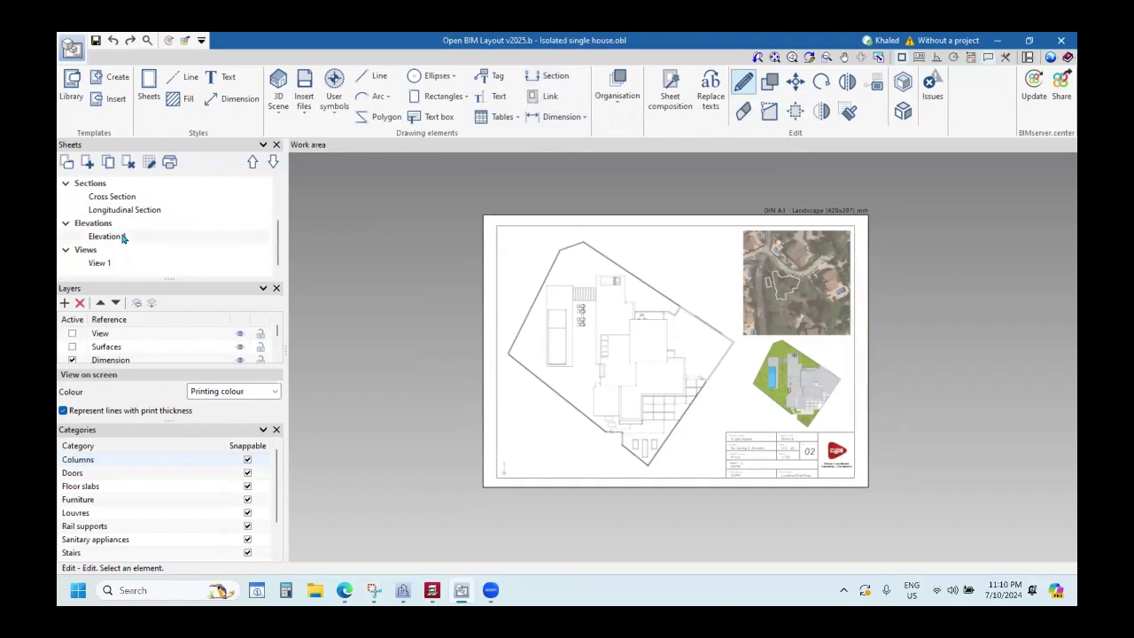
pyautogui.click(206, 238)
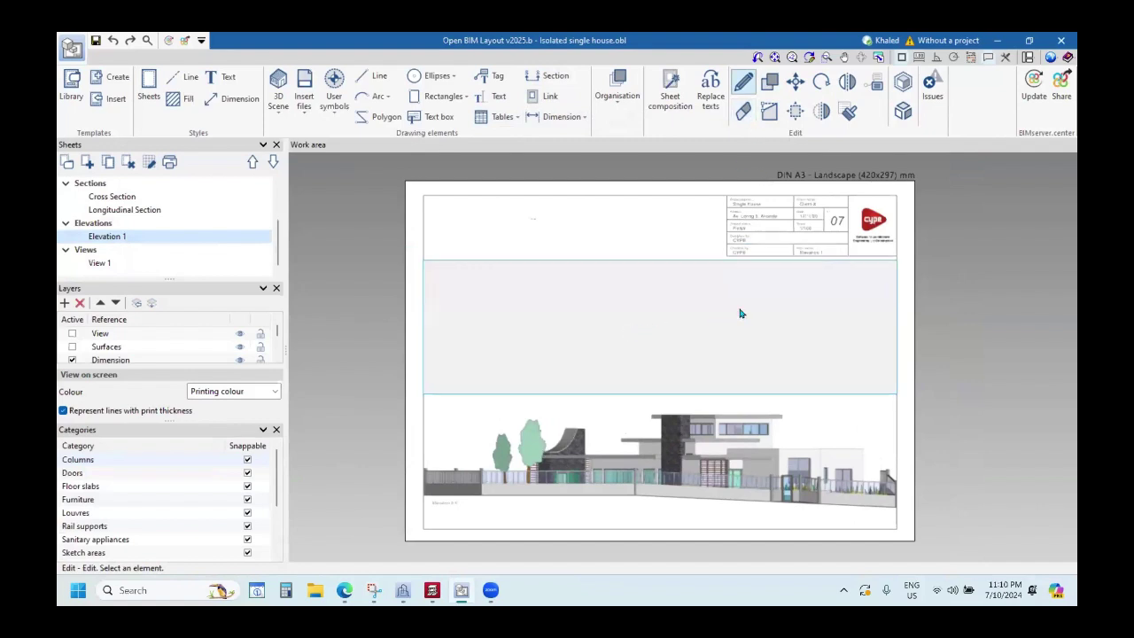
# Edit the upper elevation view on the sheet, trying the Normal image mode and settling on Vector image.
pyautogui.click(740, 312)
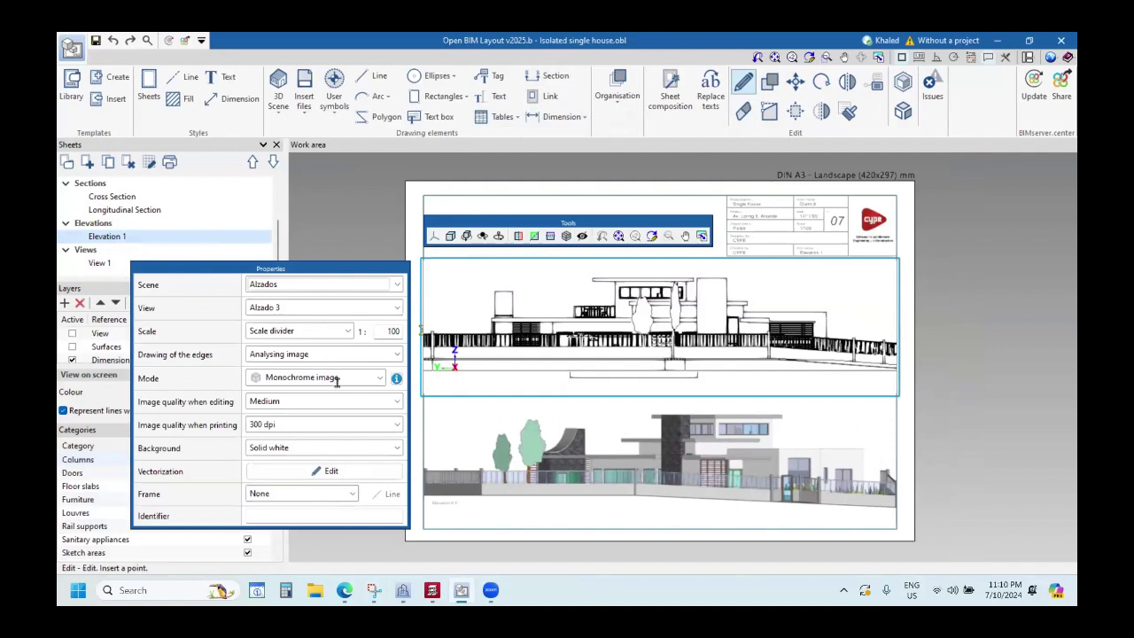
pyautogui.click(332, 353)
pyautogui.click(329, 357)
pyautogui.click(330, 377)
pyautogui.click(292, 396)
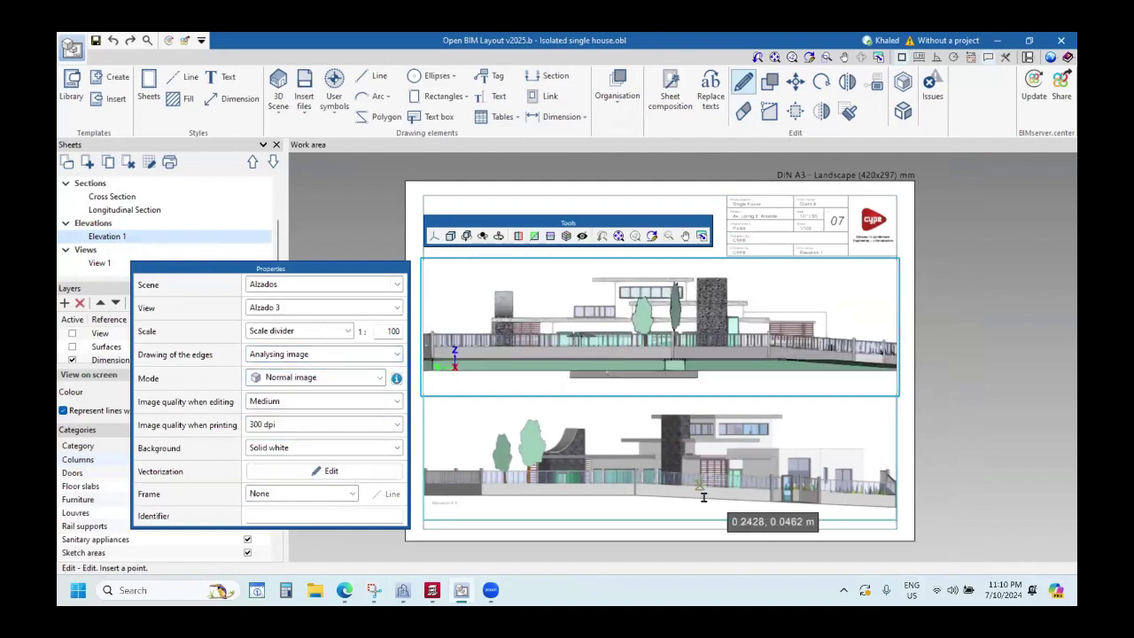
pyautogui.click(341, 383)
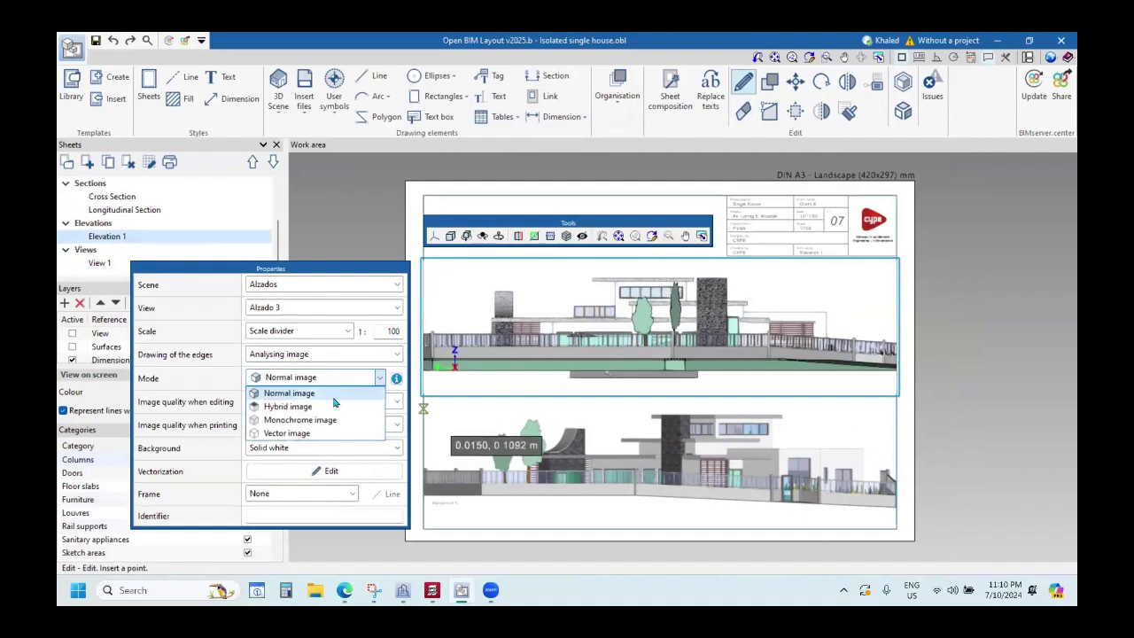
pyautogui.click(298, 433)
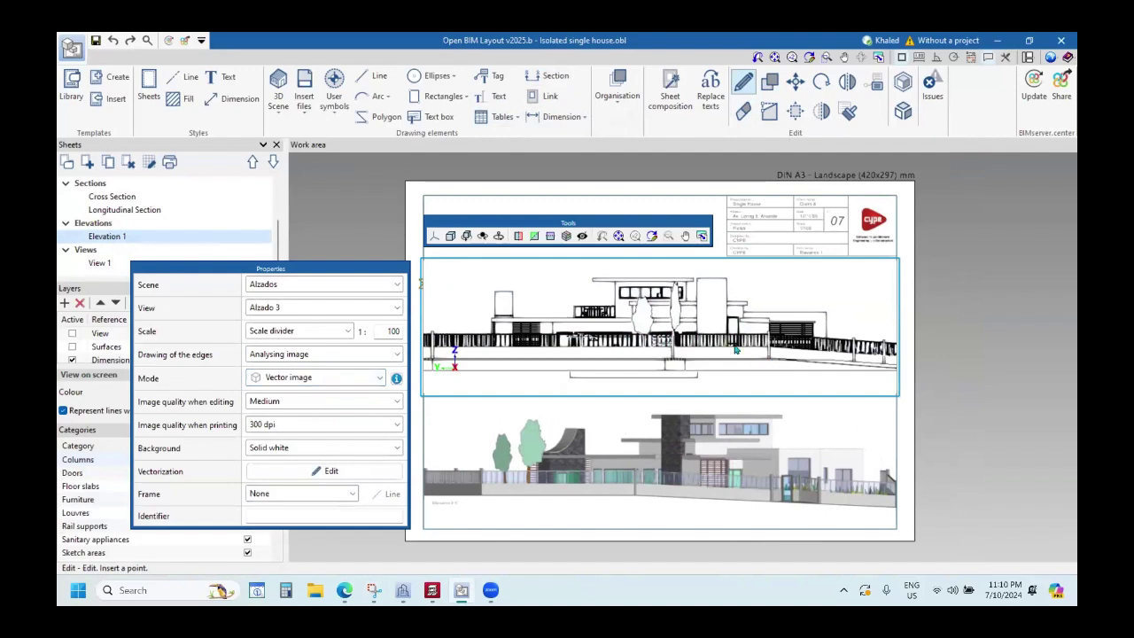
pyautogui.click(769, 359)
pyautogui.scroll(-2, 777, 357)
# Return to the Ground Floor sheet and look closer at the floor plan.
pyautogui.scroll(3, 146, 231)
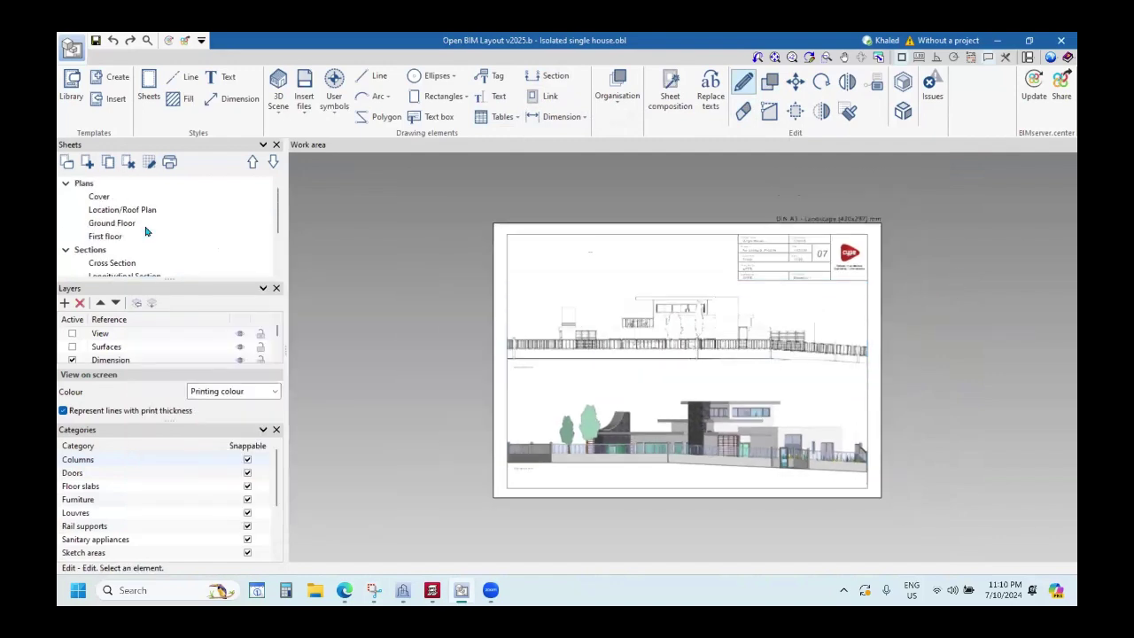
pyautogui.click(108, 223)
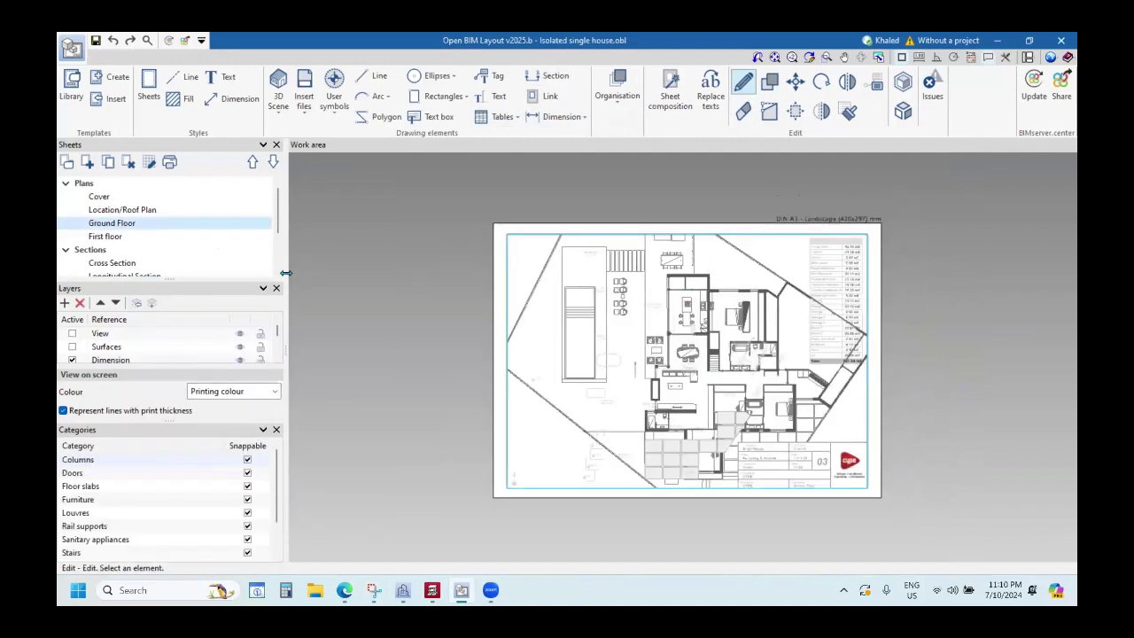
pyautogui.scroll(2, 726, 320)
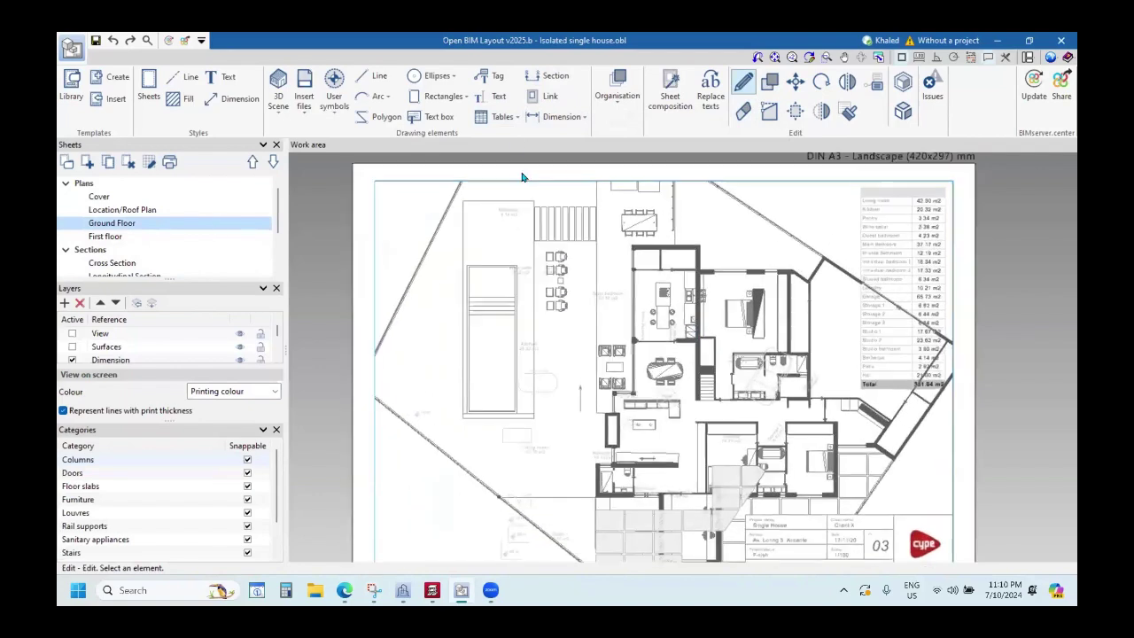
# Tag the upper-left sofa of the seating group with a leader label reading "Sofa" and "Mobiliario".
pyautogui.click(488, 75)
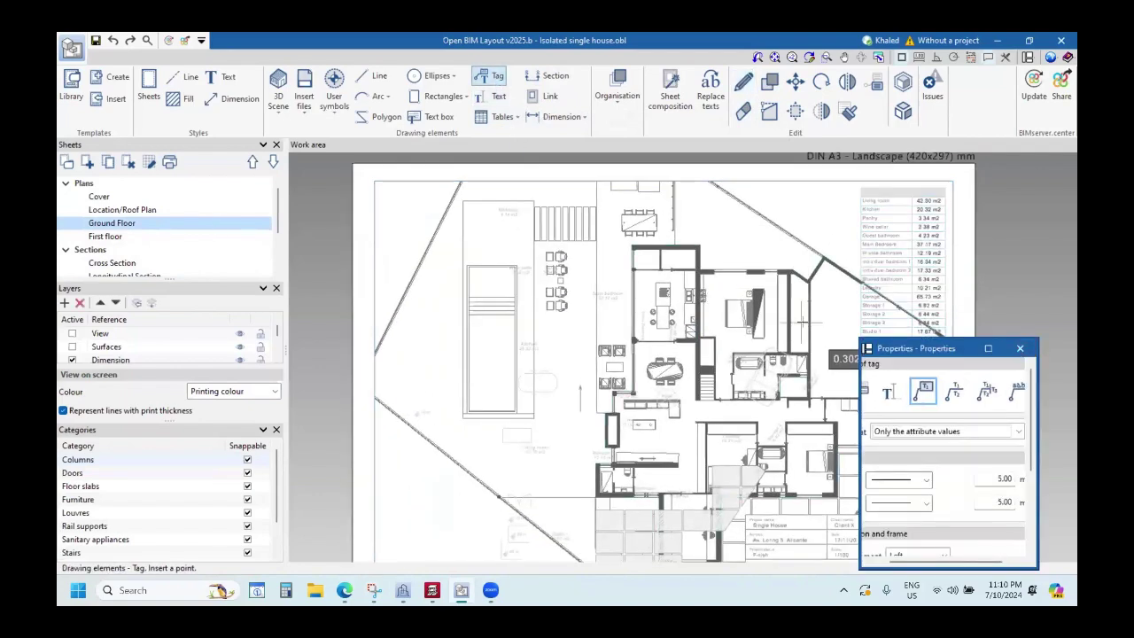
pyautogui.scroll(4, 671, 372)
pyautogui.scroll(3, 509, 329)
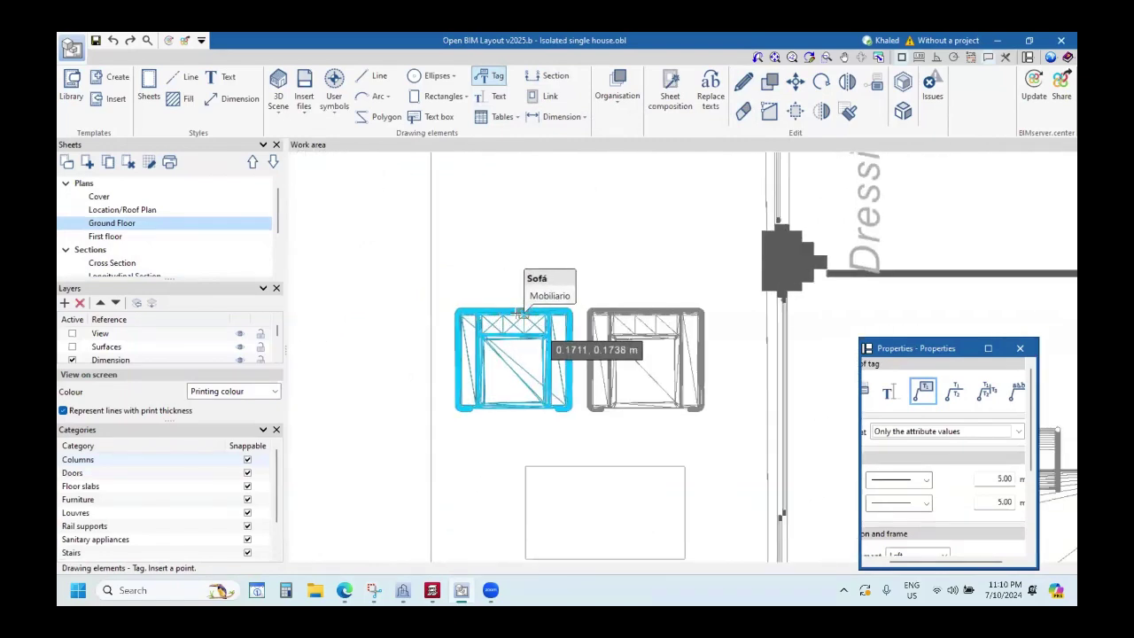
pyautogui.scroll(-3, 521, 317)
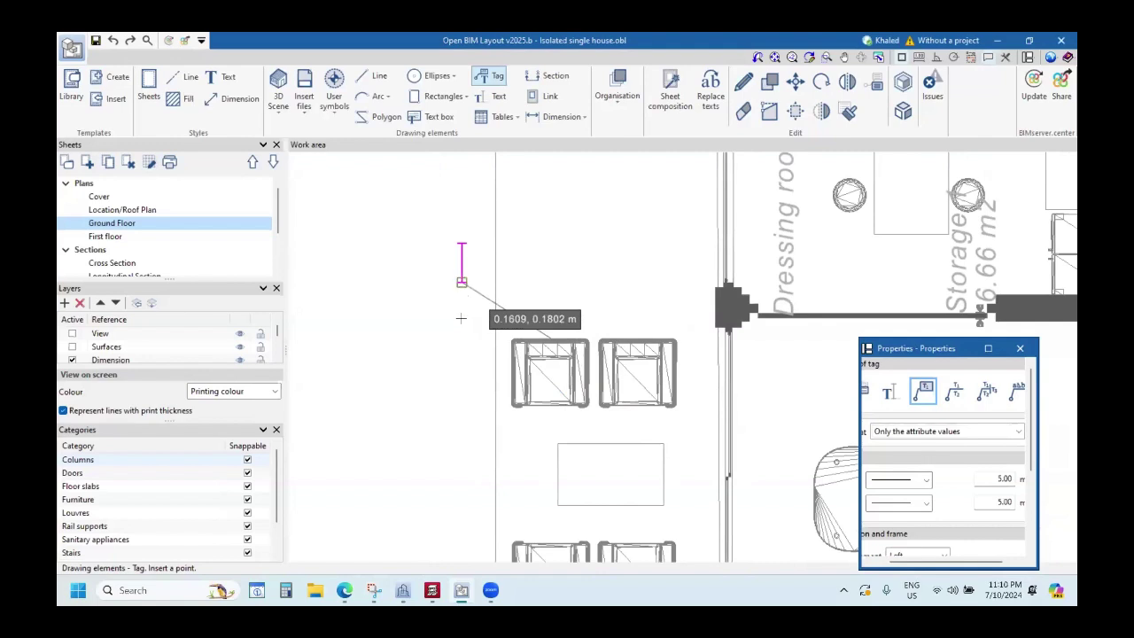
pyautogui.click(525, 357)
pyautogui.click(441, 310)
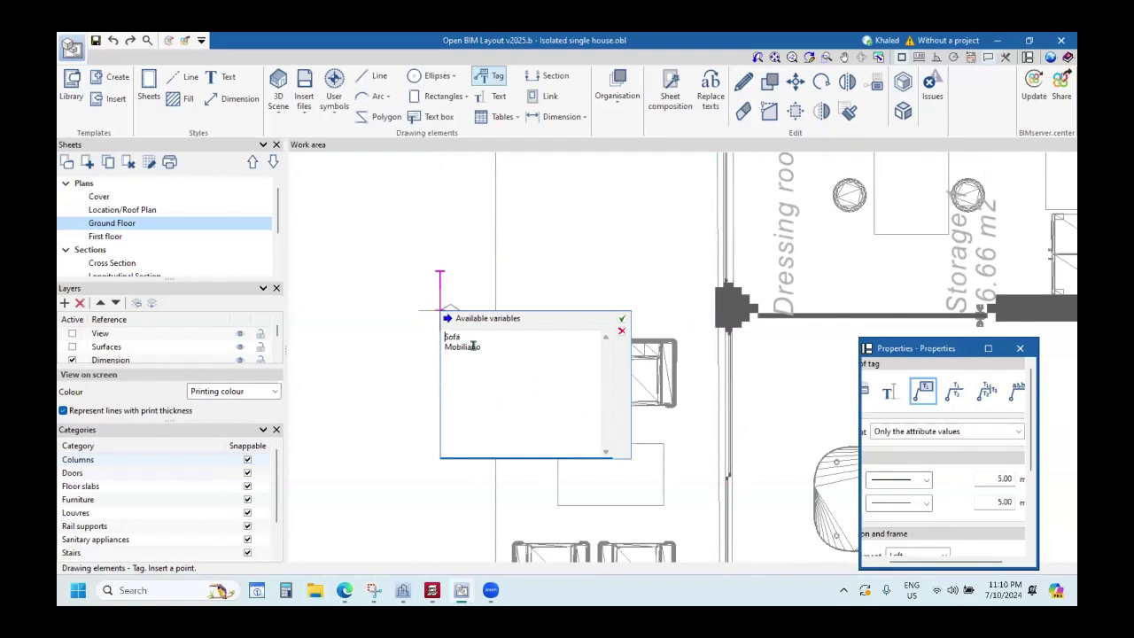
pyautogui.press('BackSpace')
pyautogui.write('a')
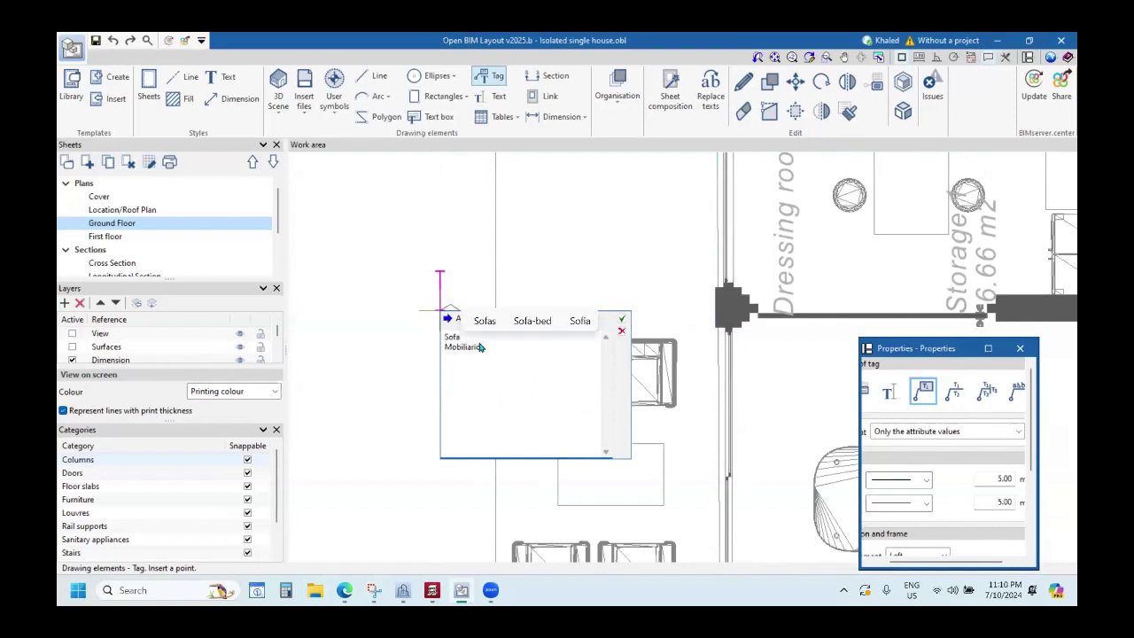
pyautogui.click(622, 319)
pyautogui.scroll(-3, 474, 376)
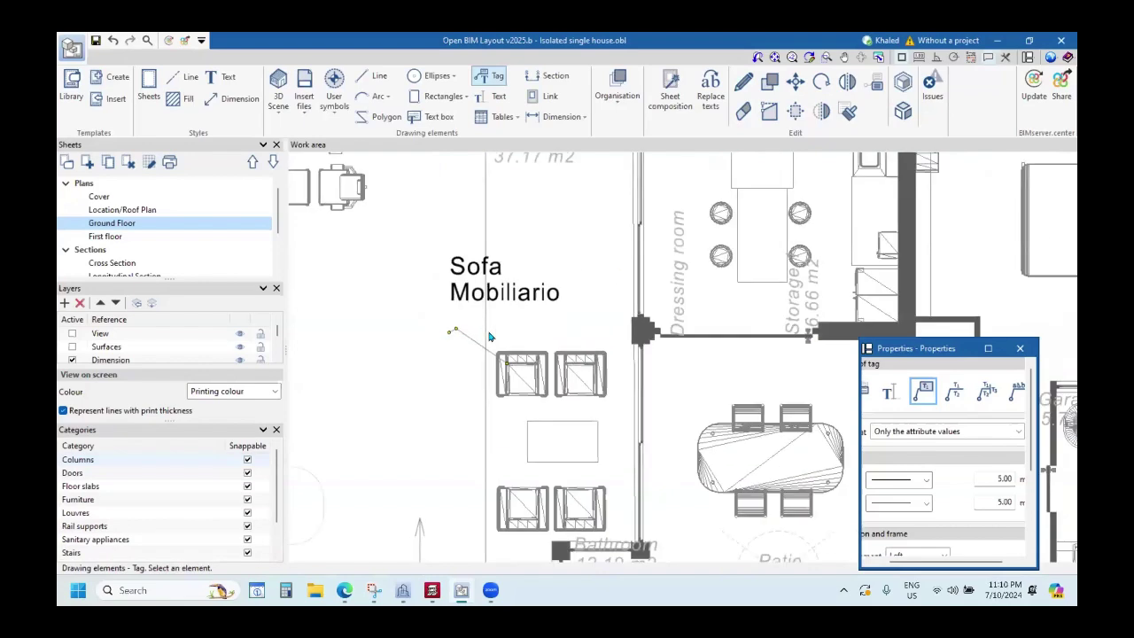
# Finish working on the sofa tag and close the floating tag properties window over the Ground Floor plan.
pyautogui.click(437, 392)
pyautogui.scroll(2, 580, 296)
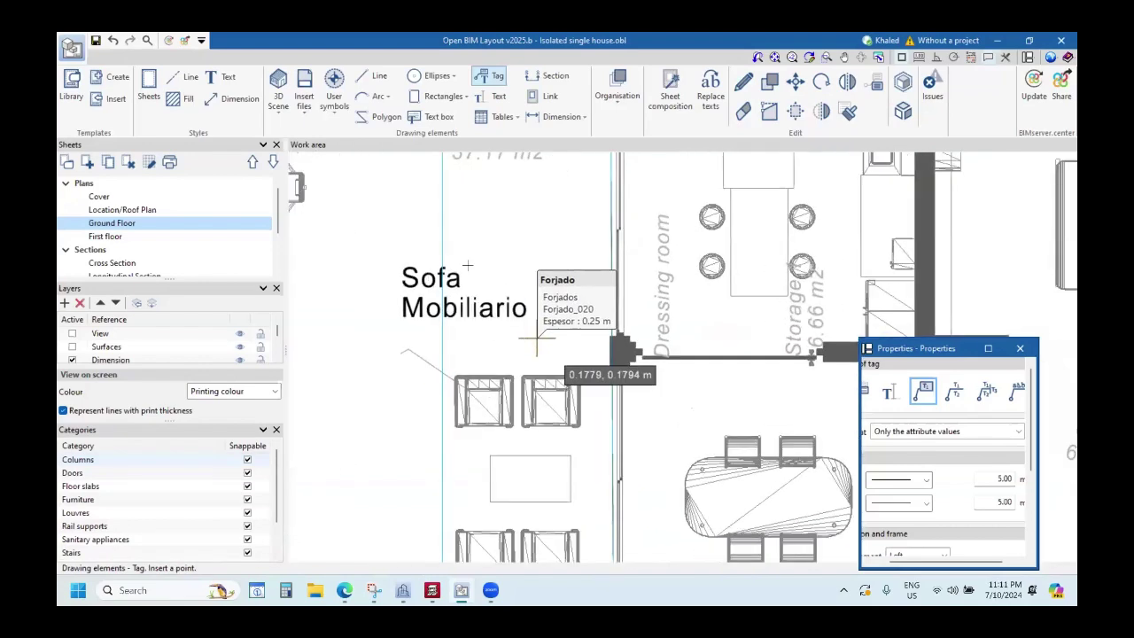
pyautogui.scroll(-1, 547, 403)
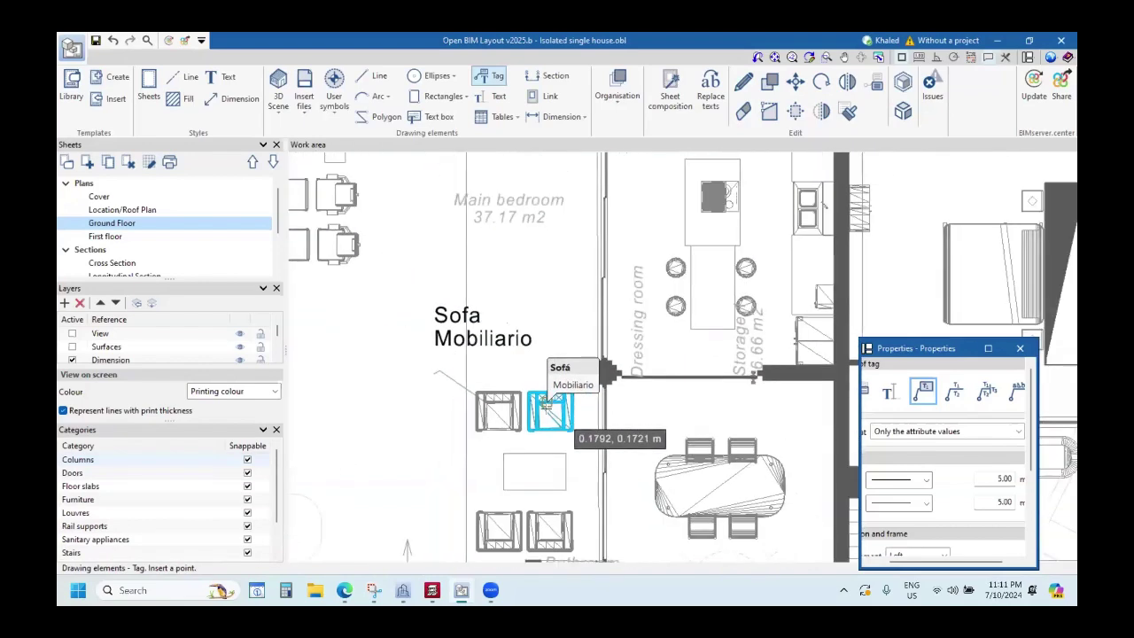
pyautogui.scroll(-1, 547, 403)
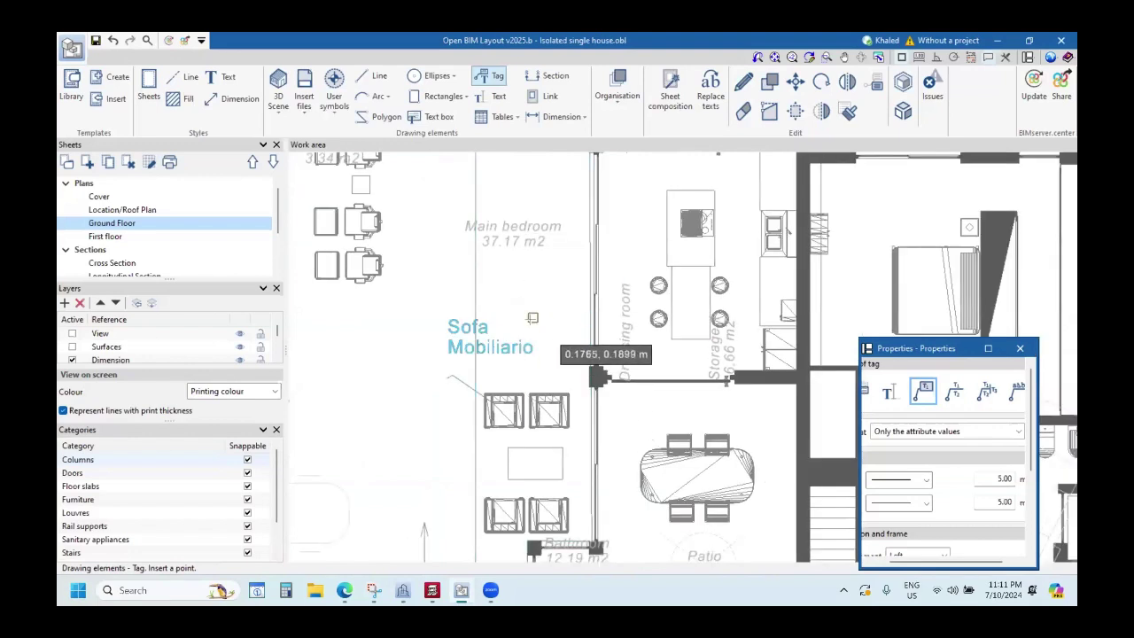
pyautogui.moveTo(964, 354); pyautogui.dragTo(485, 288)
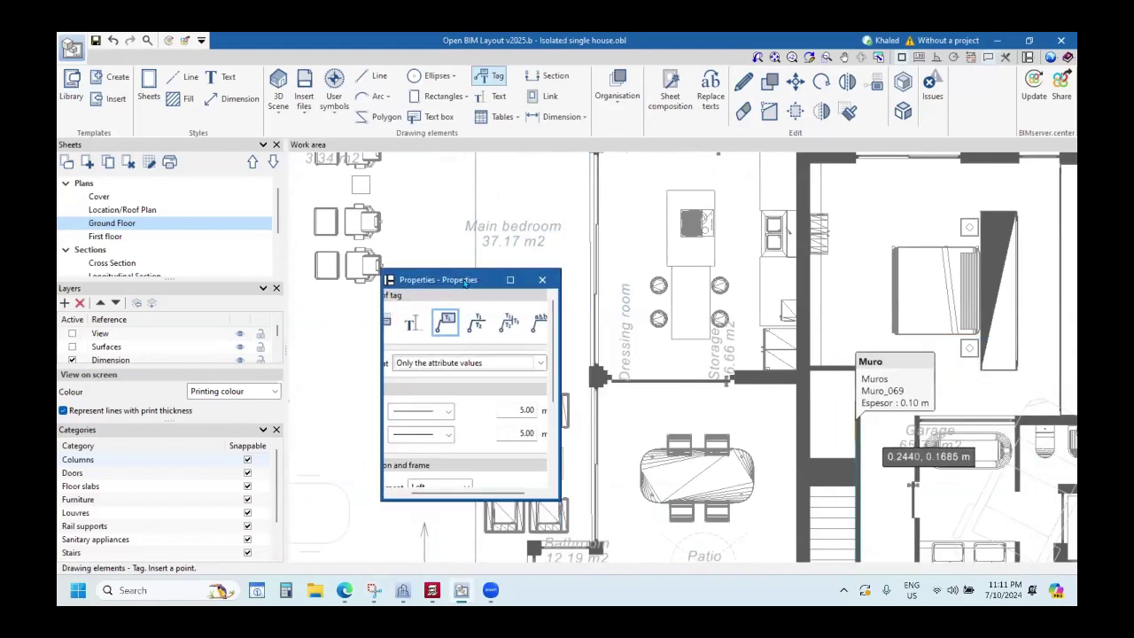
pyautogui.moveTo(476, 287); pyautogui.dragTo(378, 278)
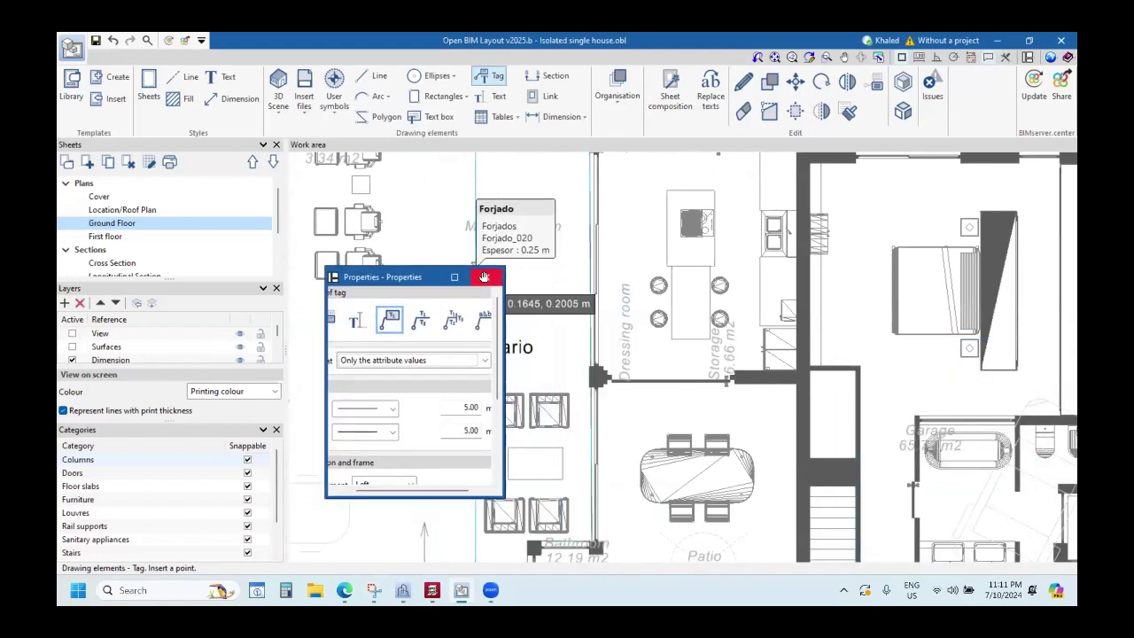
pyautogui.click(477, 276)
# Examine the room area table on the Ground Floor sheet and the available table insertion tools.
pyautogui.scroll(-2, 613, 370)
pyautogui.scroll(-3, 613, 370)
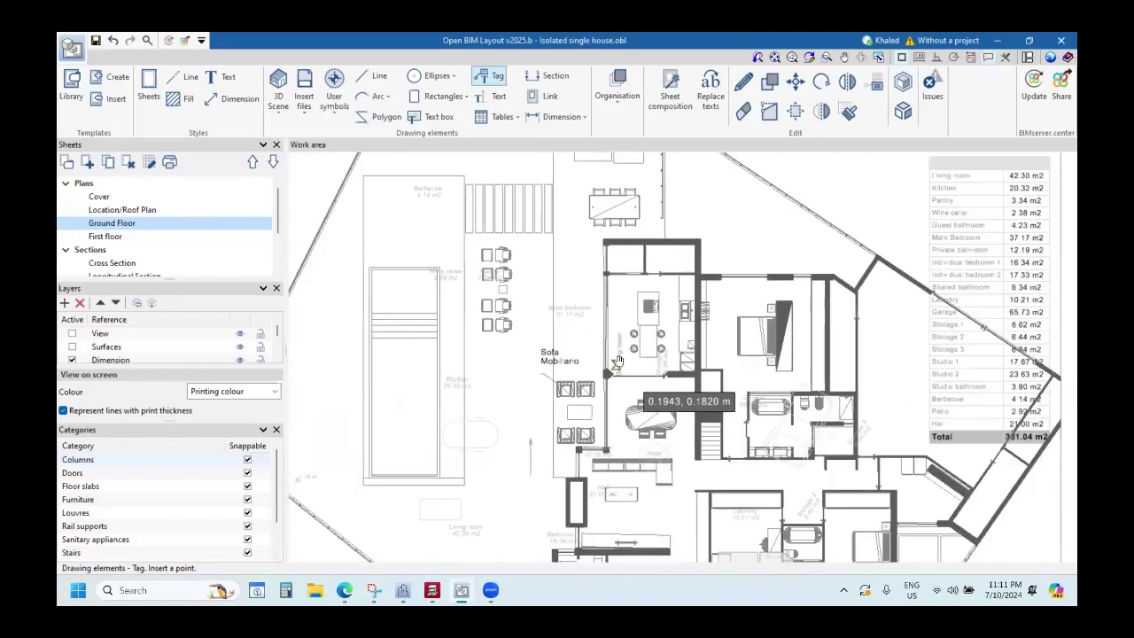
pyautogui.scroll(-2, 563, 372)
pyautogui.scroll(5, 838, 325)
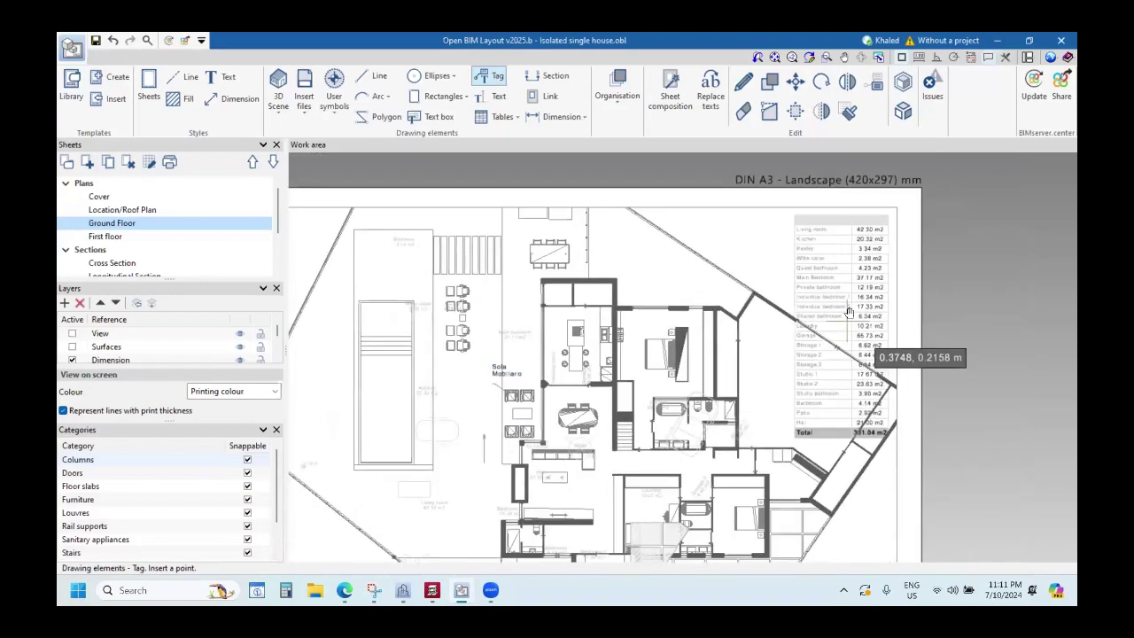
pyautogui.scroll(2, 877, 232)
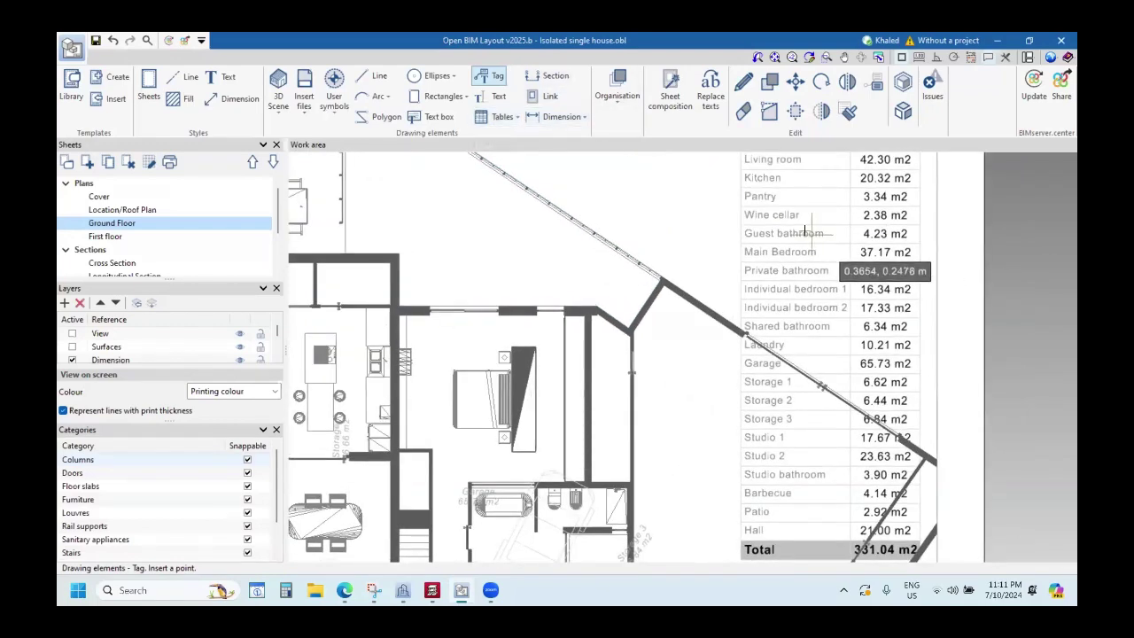
pyautogui.click(743, 81)
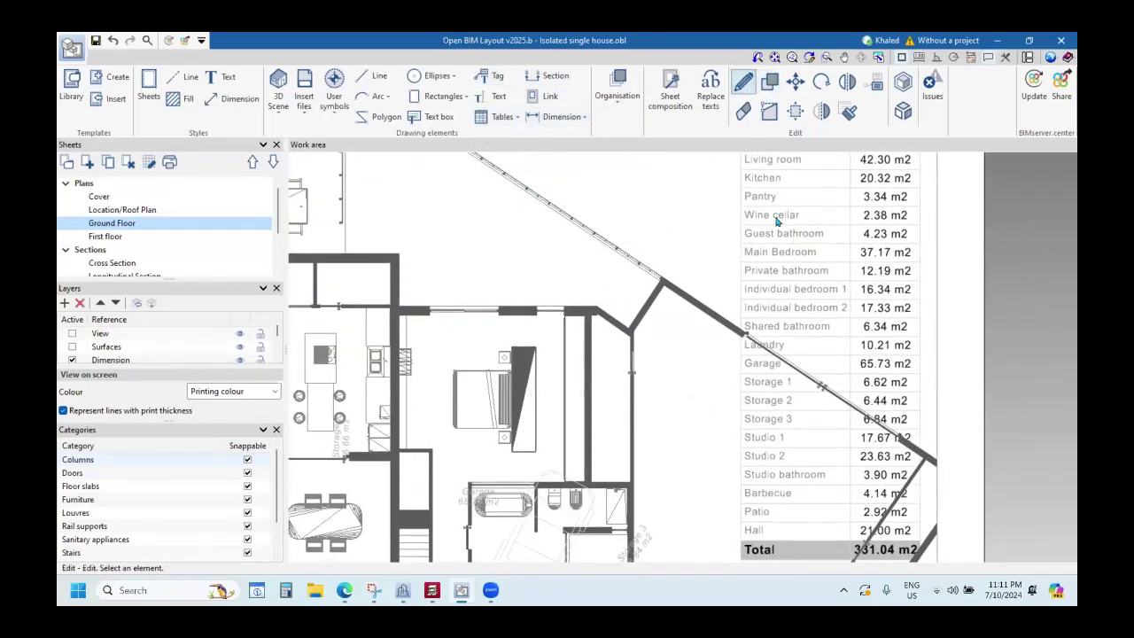
pyautogui.click(503, 116)
pyautogui.moveTo(498, 160); pyautogui.dragTo(497, 199)
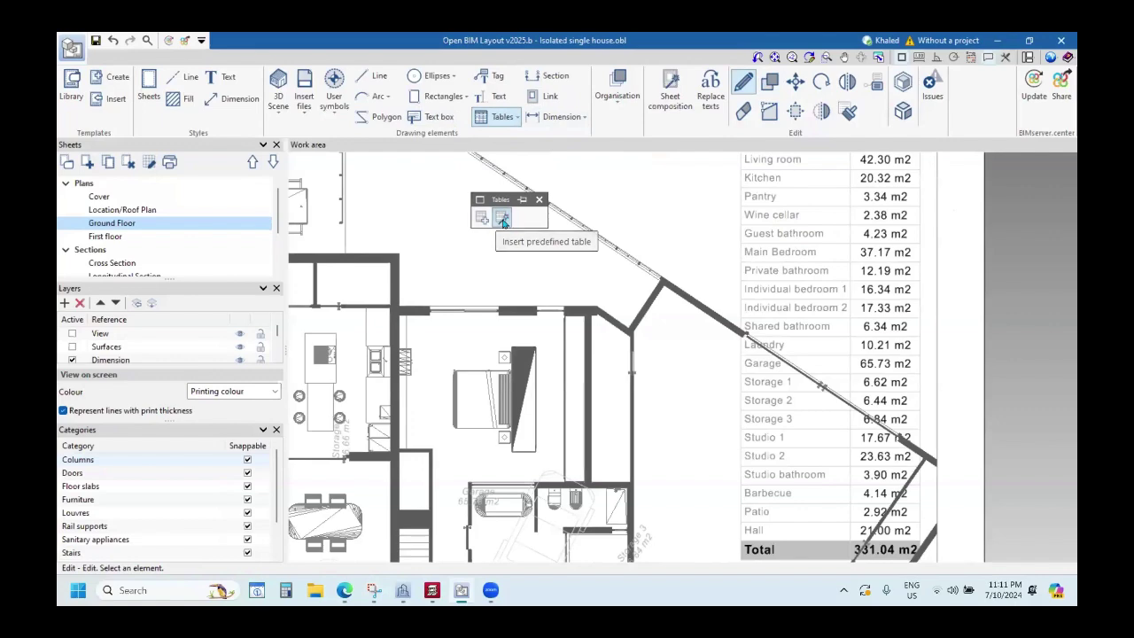
pyautogui.click(539, 200)
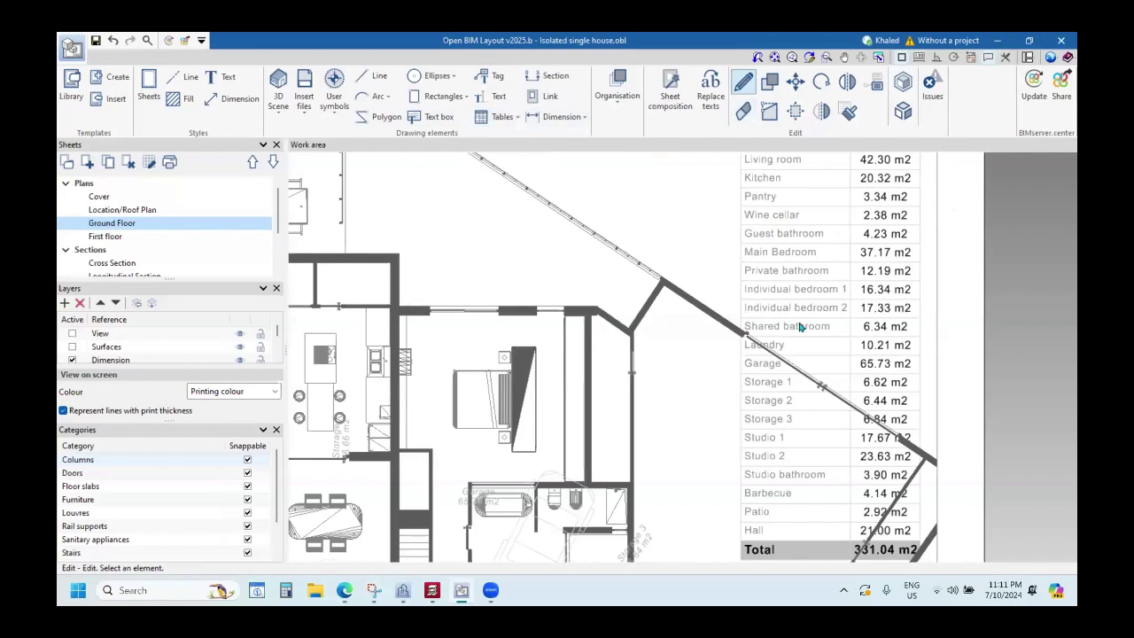
# Open the room area table's properties, inspect the "Wine cellar" cell's text, and close them without changes to view the whole sheet.
pyautogui.scroll(-1, 806, 326)
pyautogui.doubleClick(816, 288)
pyautogui.scroll(3, 634, 305)
pyautogui.scroll(1, 634, 305)
pyautogui.scroll(-2, 611, 306)
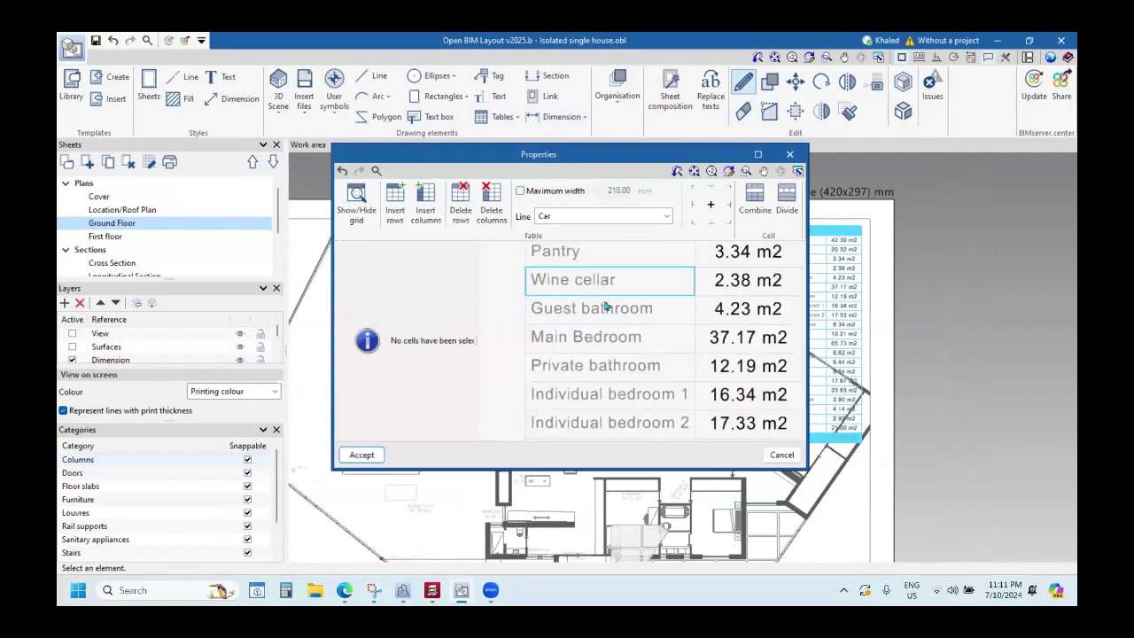
pyautogui.scroll(2, 610, 312)
pyautogui.scroll(-1, 616, 320)
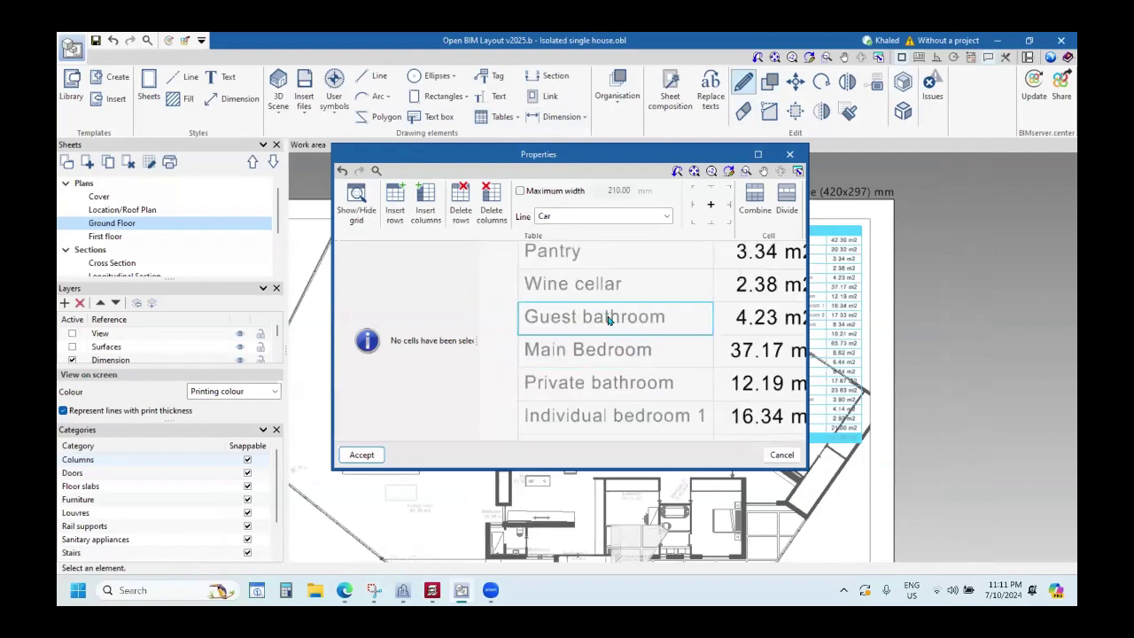
pyautogui.click(593, 289)
pyautogui.moveTo(400, 321); pyautogui.dragTo(342, 324)
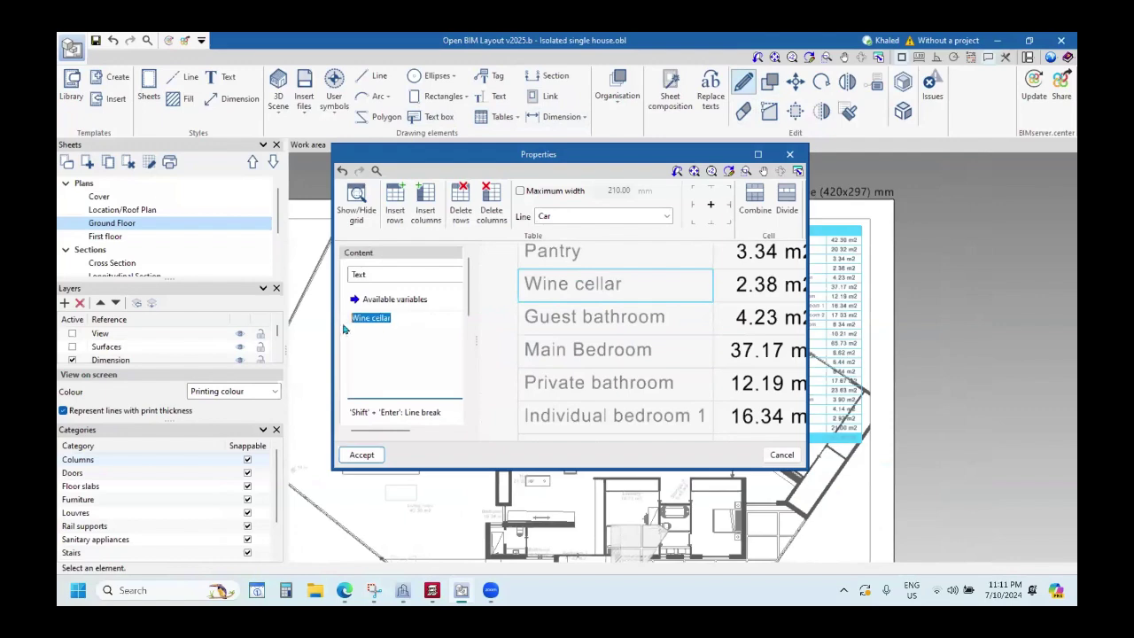
pyautogui.click(790, 154)
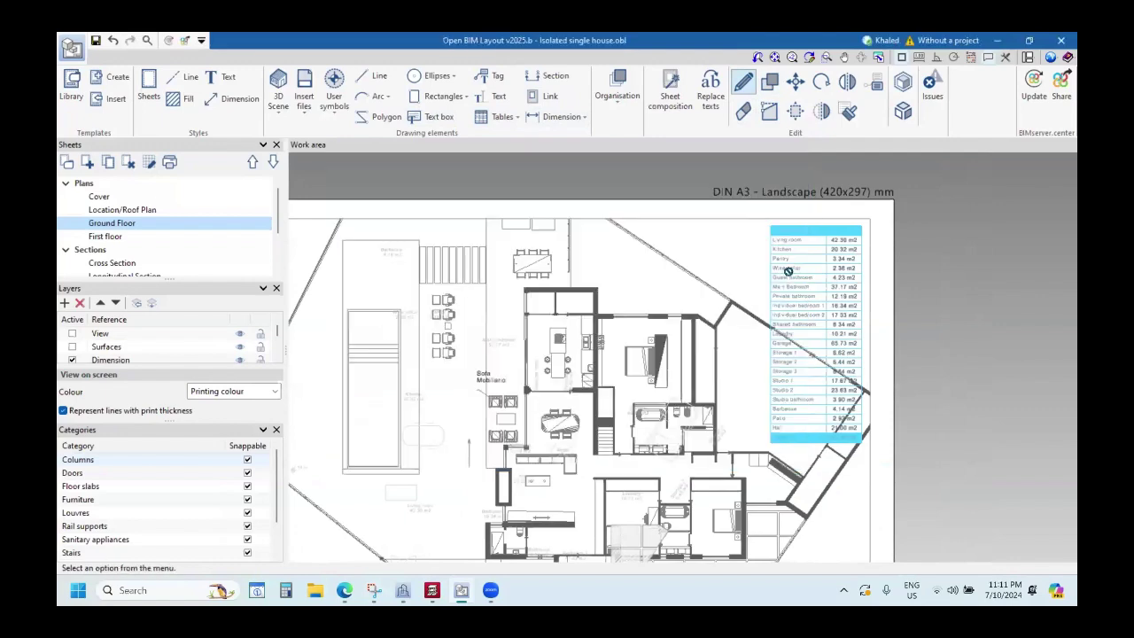
pyautogui.scroll(-1, 815, 298)
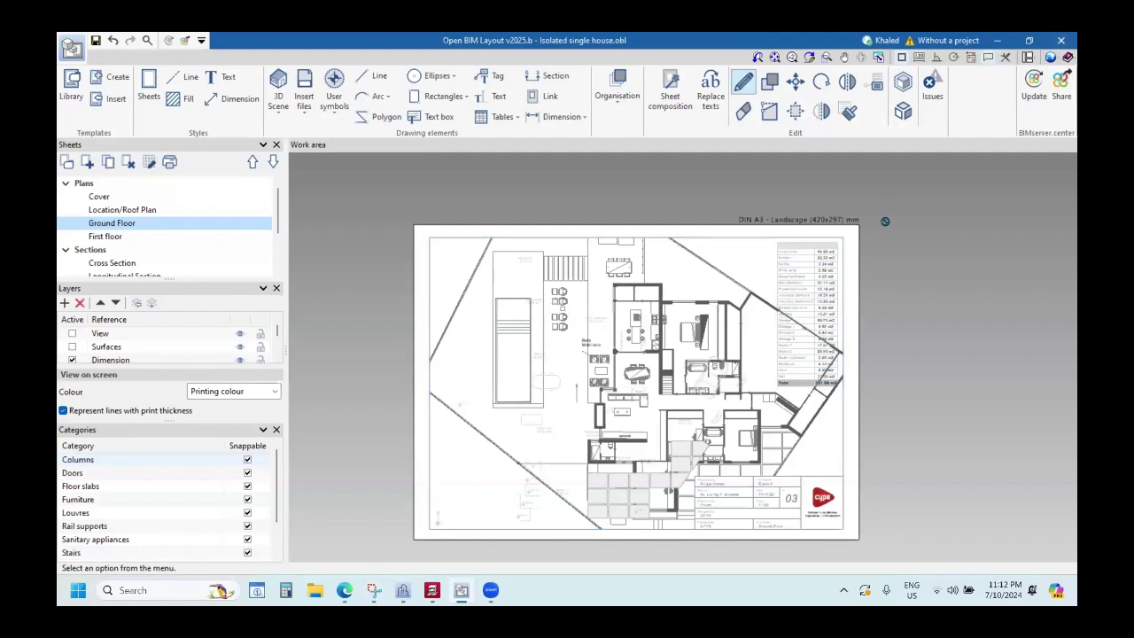
pyautogui.scroll(-1, 641, 324)
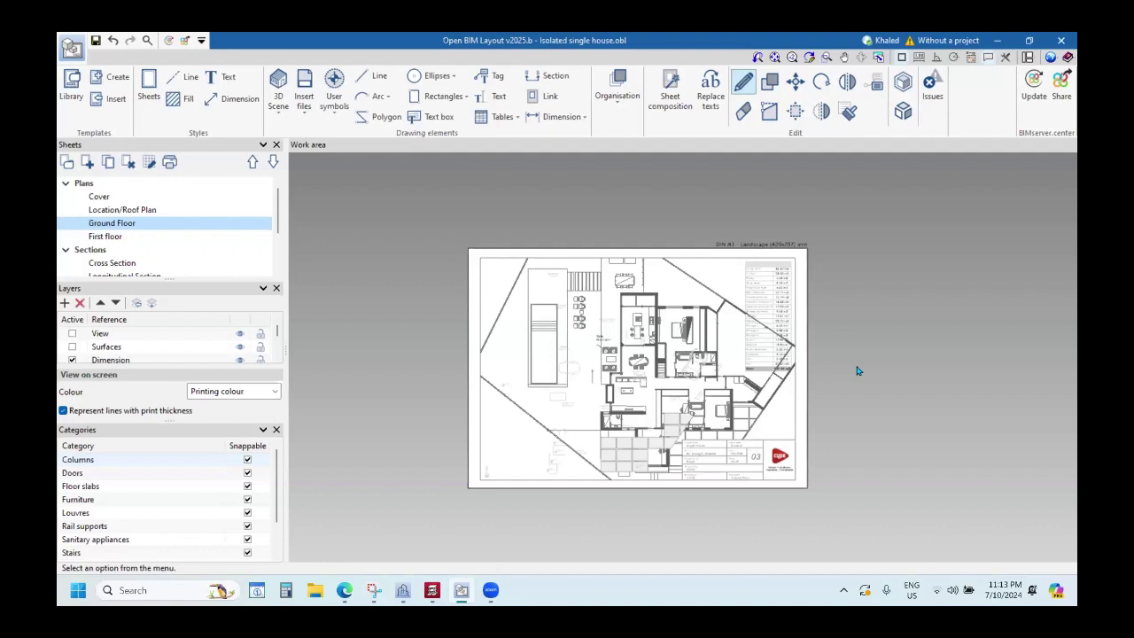
# Switch to the BIM TOWER project in CYPE Architecture and look over its 3D model and the sketch, architecture and furniture tools.
pyautogui.moveTo(403, 591)
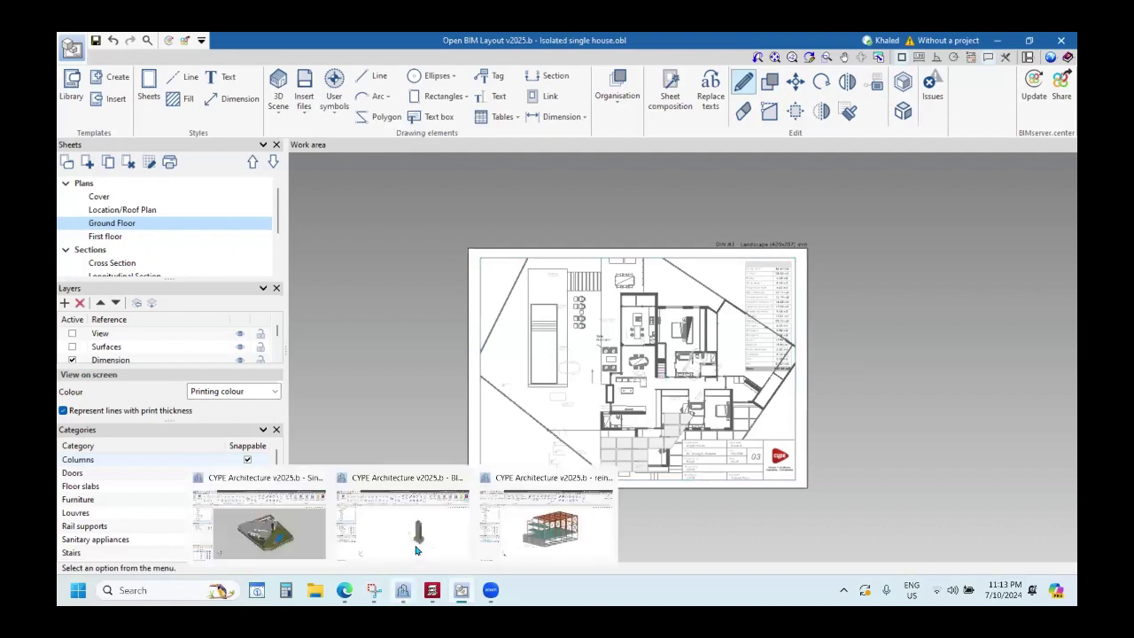
pyautogui.click(413, 556)
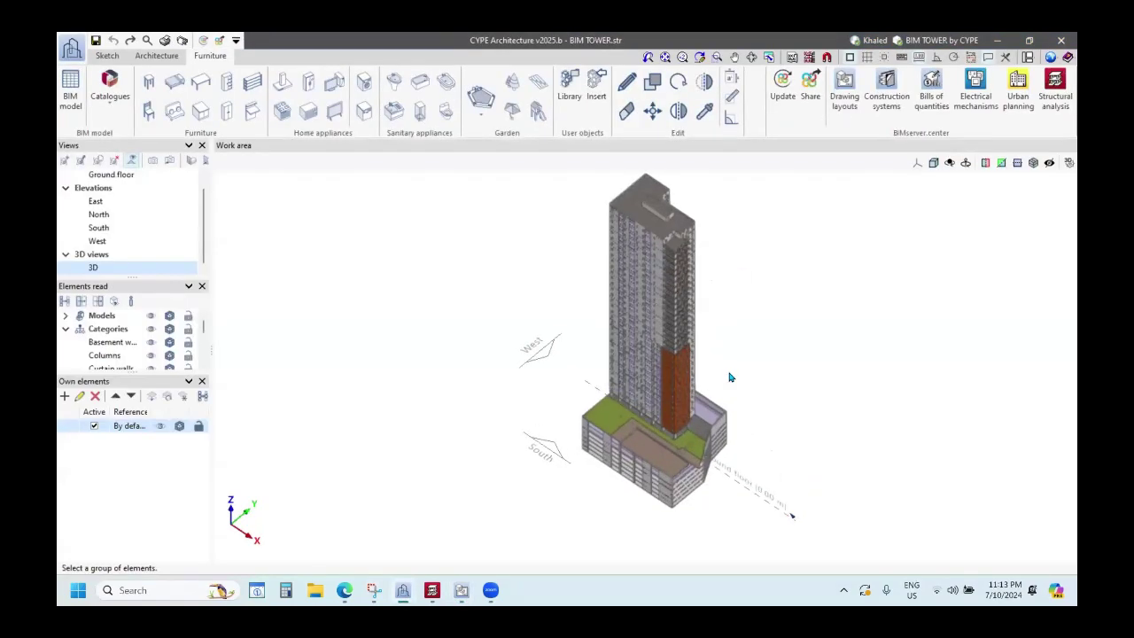
pyautogui.moveTo(618, 416); pyautogui.dragTo(609, 351, button='middle')
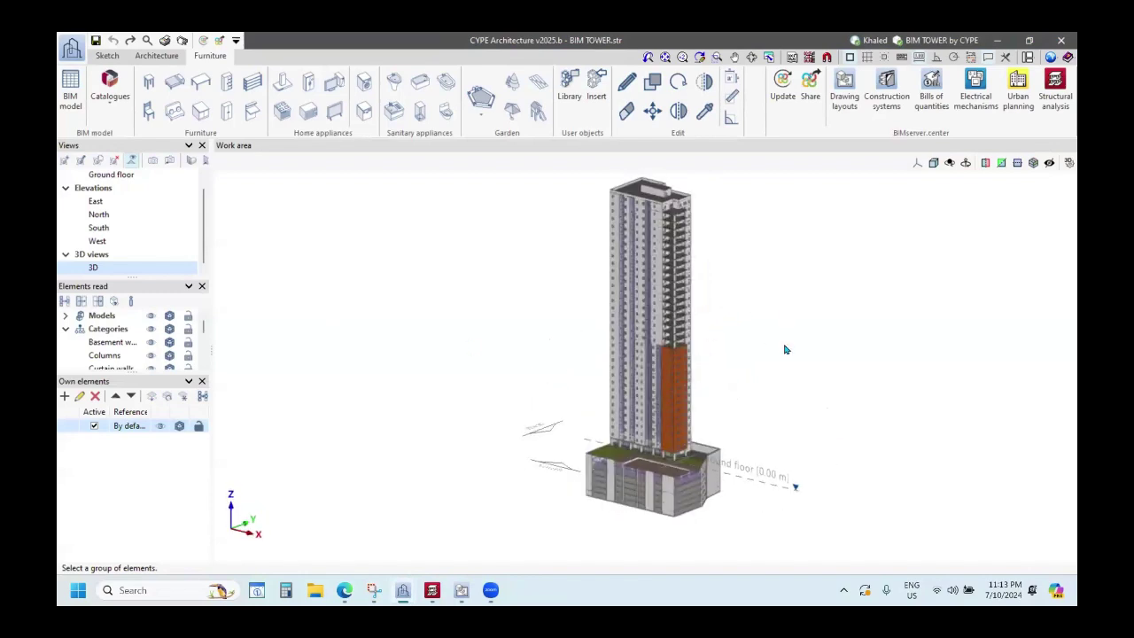
pyautogui.moveTo(667, 395); pyautogui.dragTo(620, 416, button='middle')
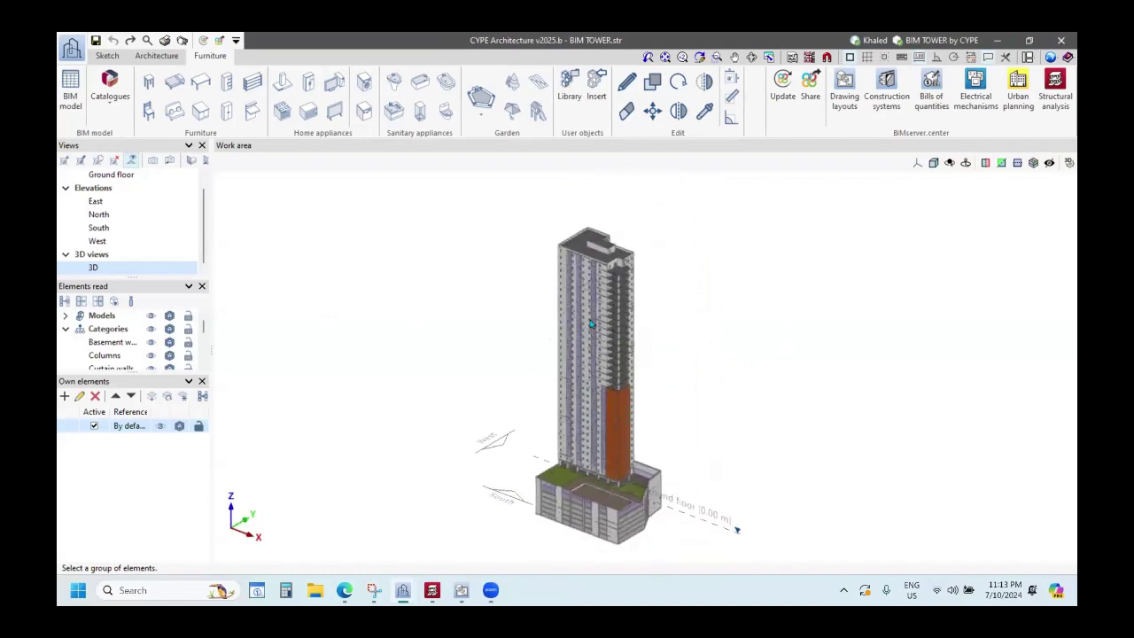
pyautogui.click(107, 55)
pyautogui.click(157, 56)
pyautogui.click(210, 56)
pyautogui.scroll(3, 647, 361)
pyautogui.scroll(-3, 618, 401)
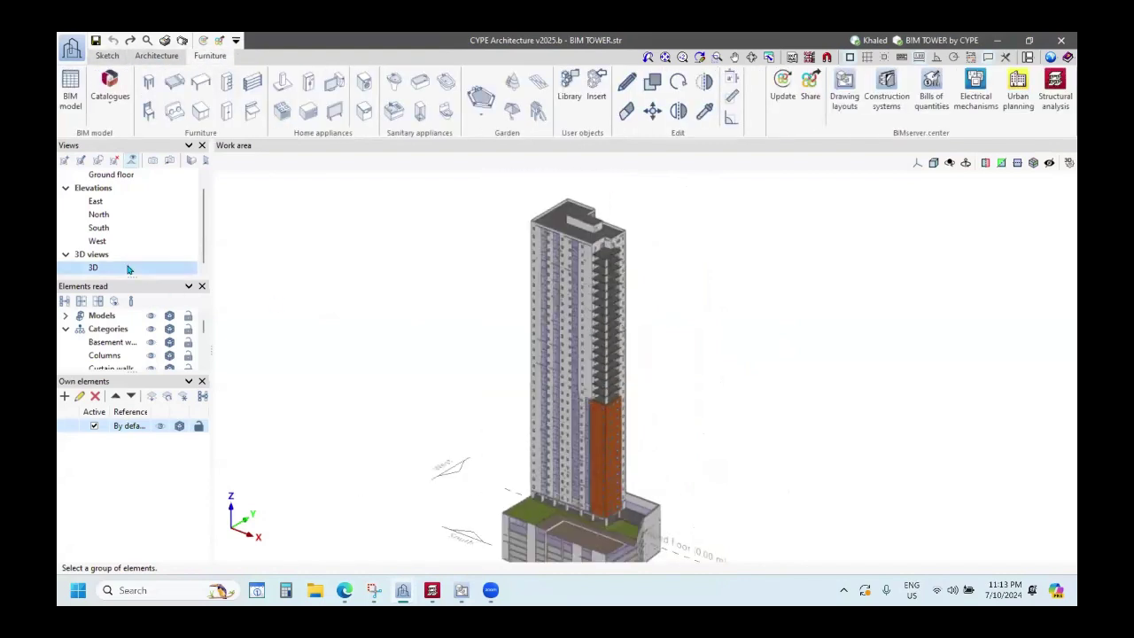
# View the tower's South elevation, check the BIMserver.center sharing option, and return to the 3D view.
pyautogui.click(99, 228)
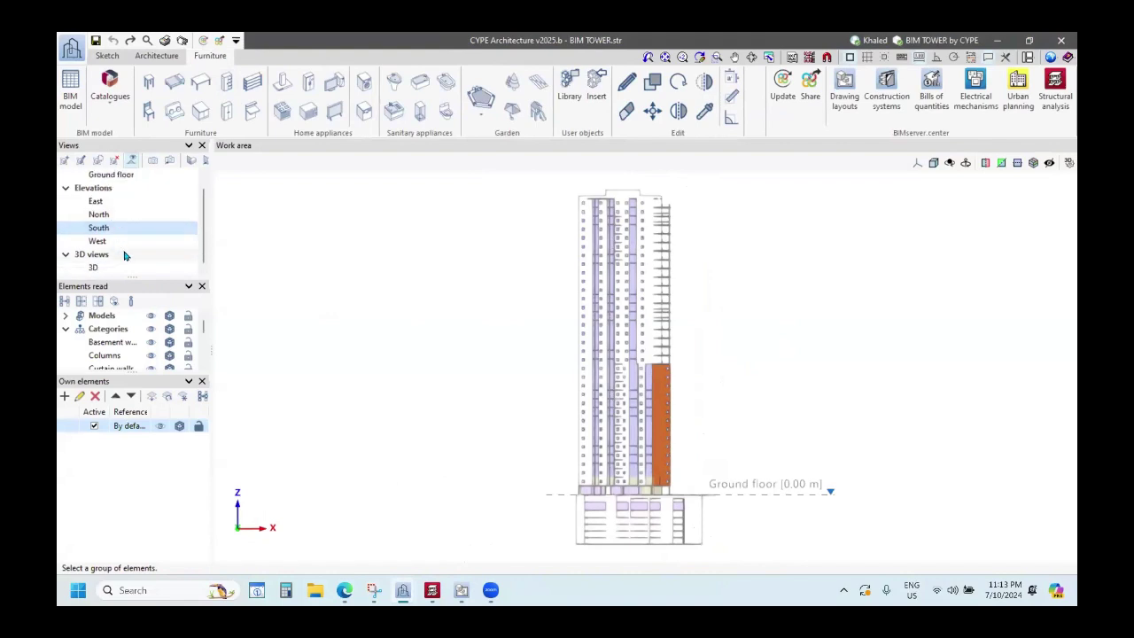
pyautogui.scroll(-2, 642, 346)
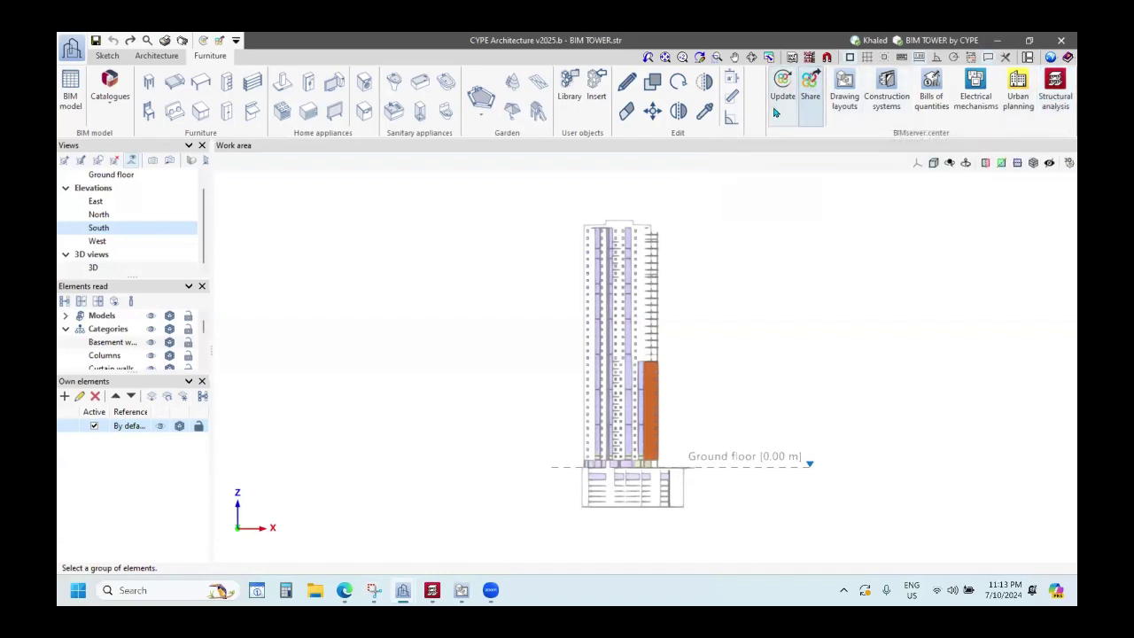
pyautogui.scroll(1, 611, 290)
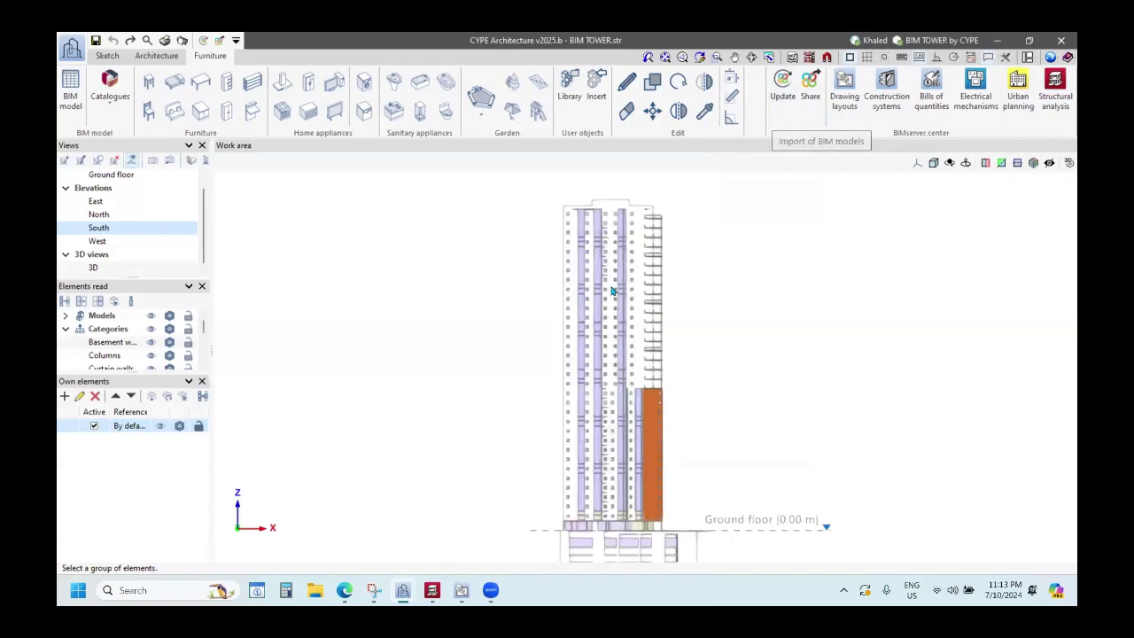
pyautogui.scroll(1, 620, 297)
pyautogui.scroll(-2, 630, 316)
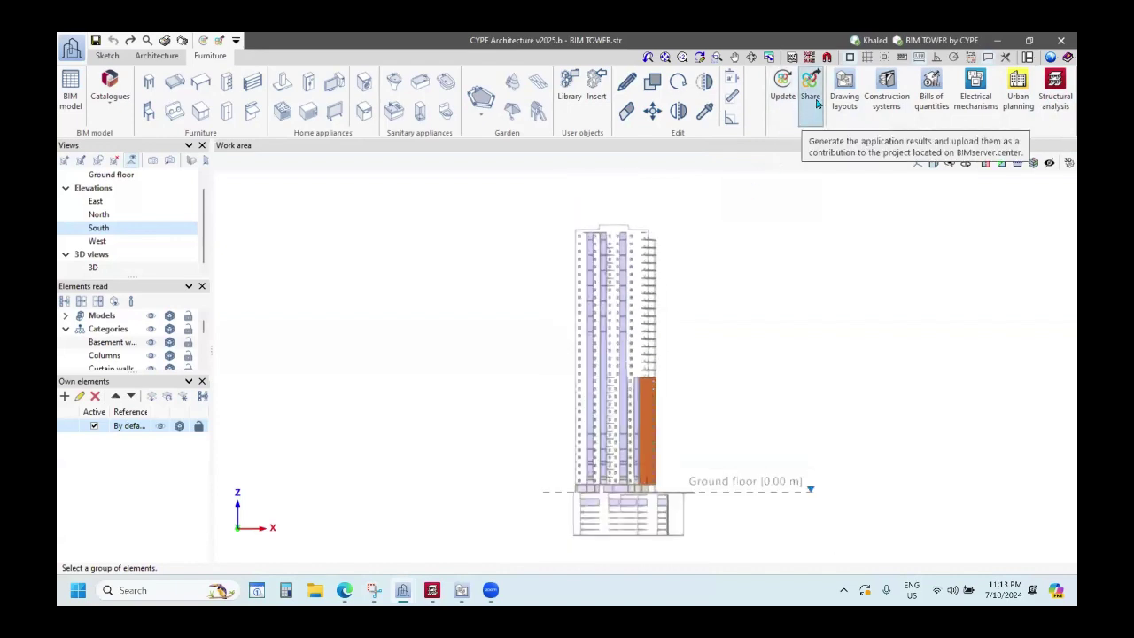
pyautogui.click(811, 109)
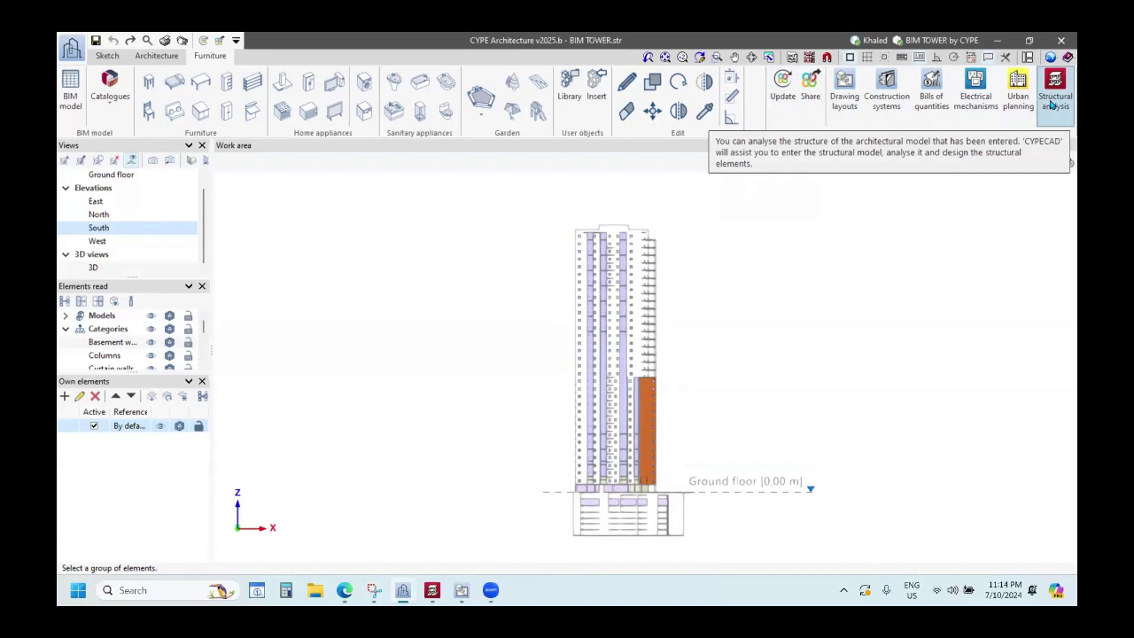
pyautogui.click(103, 270)
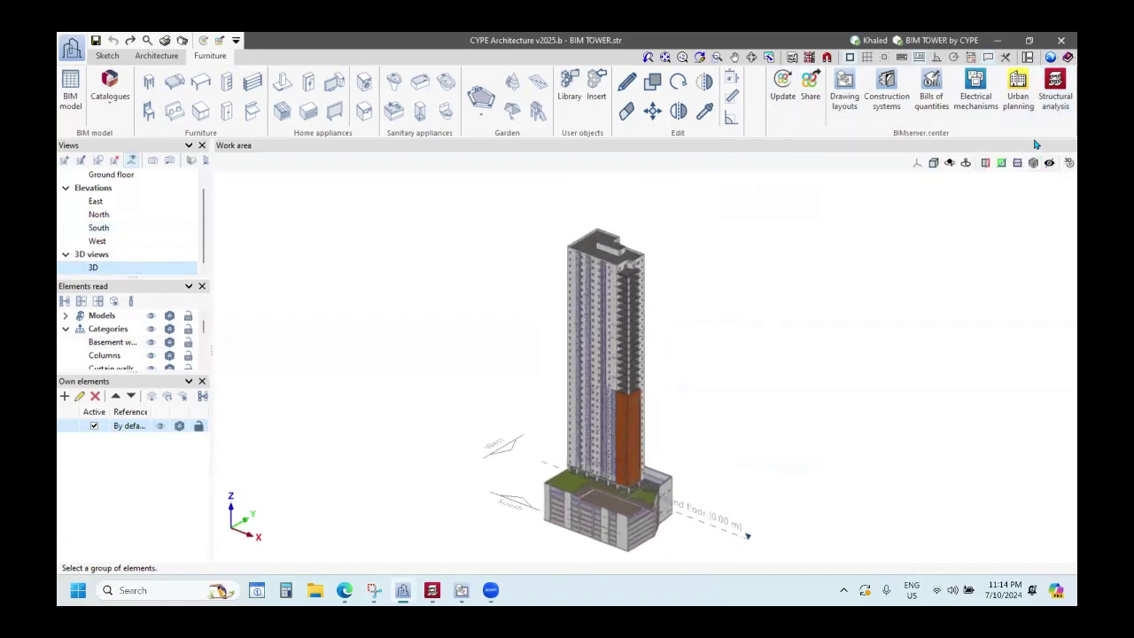
# Start the CYPECAD structural analysis as BIM TOWER.c3e, exporting the BIM model as "Architecture" with both DWG template options enabled.
pyautogui.click(1051, 107)
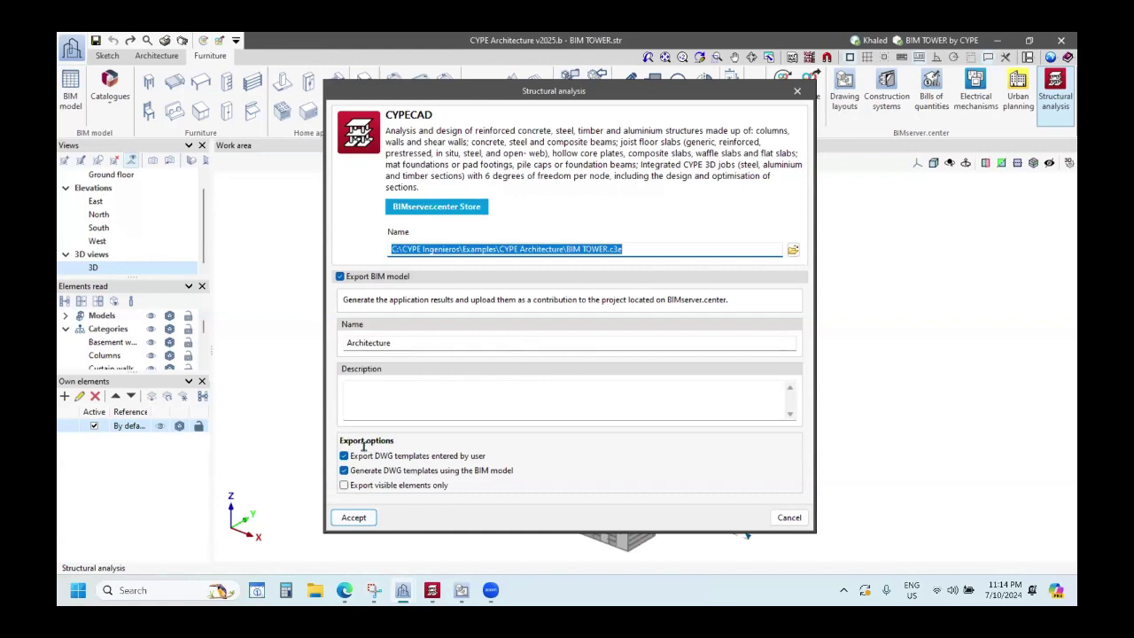
pyautogui.click(354, 518)
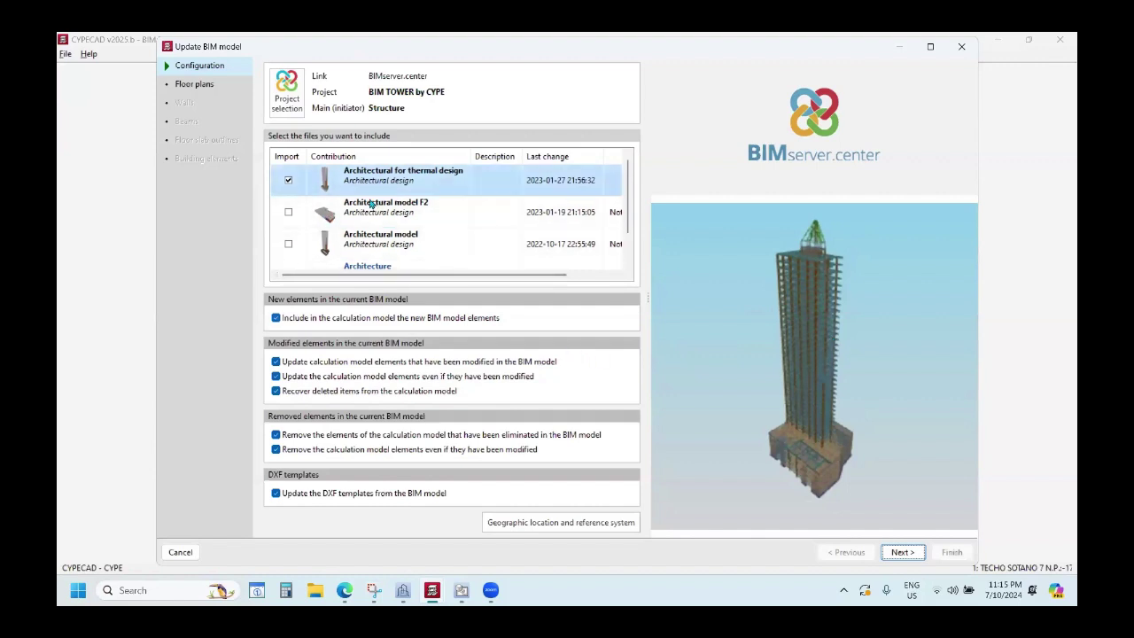
# Review the BIM contributions, keep "Architectural for thermal design" as the import, and proceed to the floor plans.
pyautogui.scroll(-1, 372, 230)
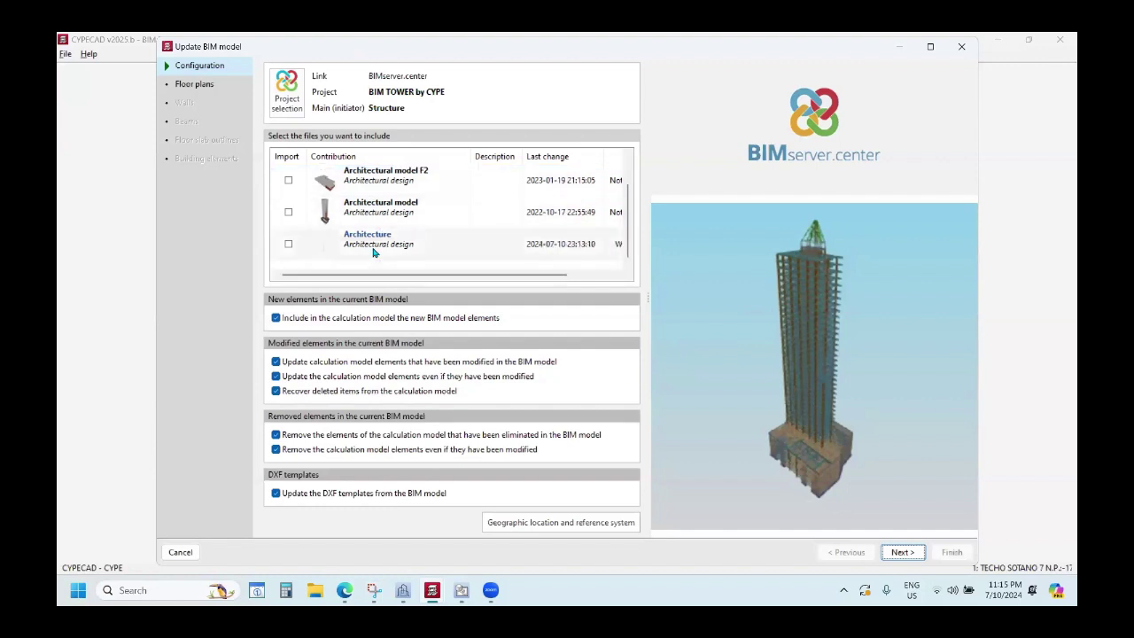
pyautogui.scroll(1, 375, 235)
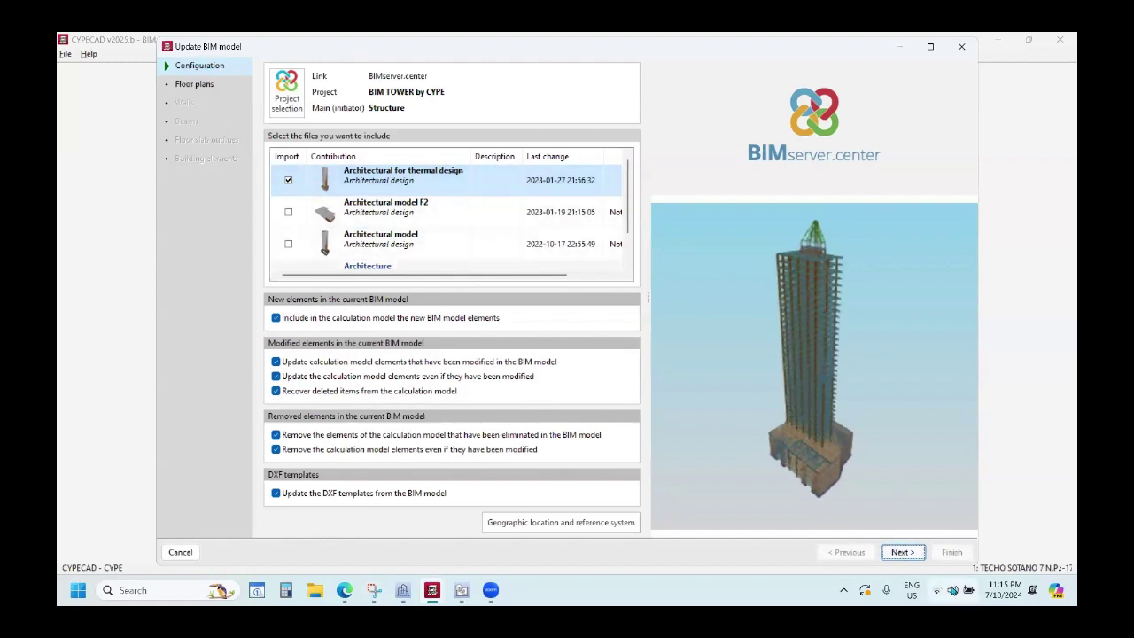
pyautogui.click(902, 552)
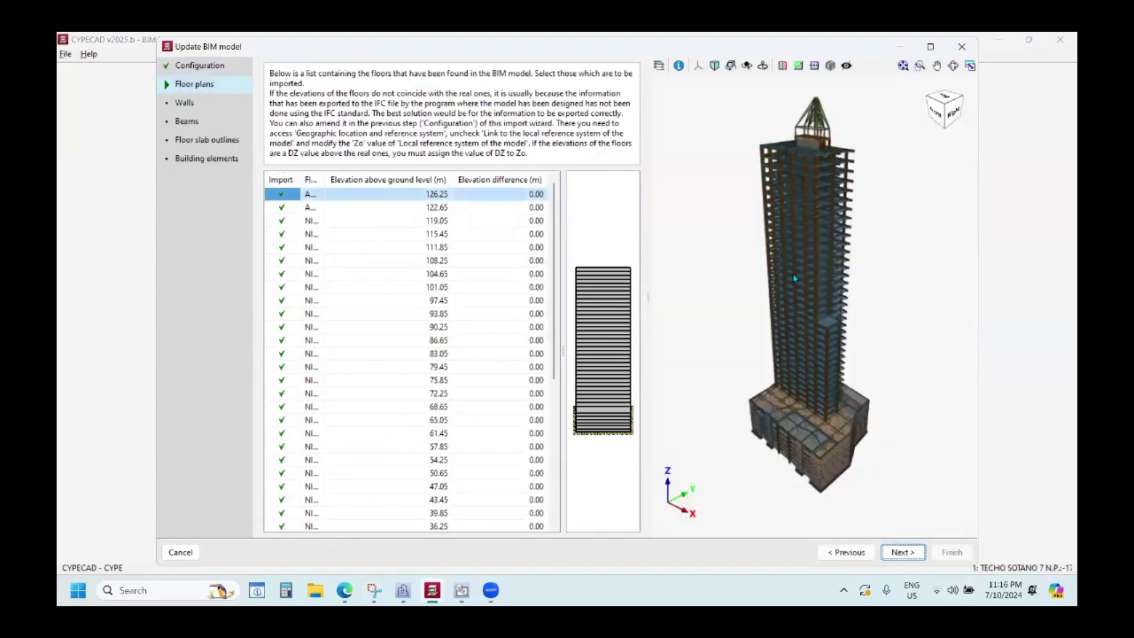
# Review the list of floors found in the BIM model and highlight the floor at elevation 111.85 m.
pyautogui.scroll(-4, 411, 321)
pyautogui.scroll(4, 426, 355)
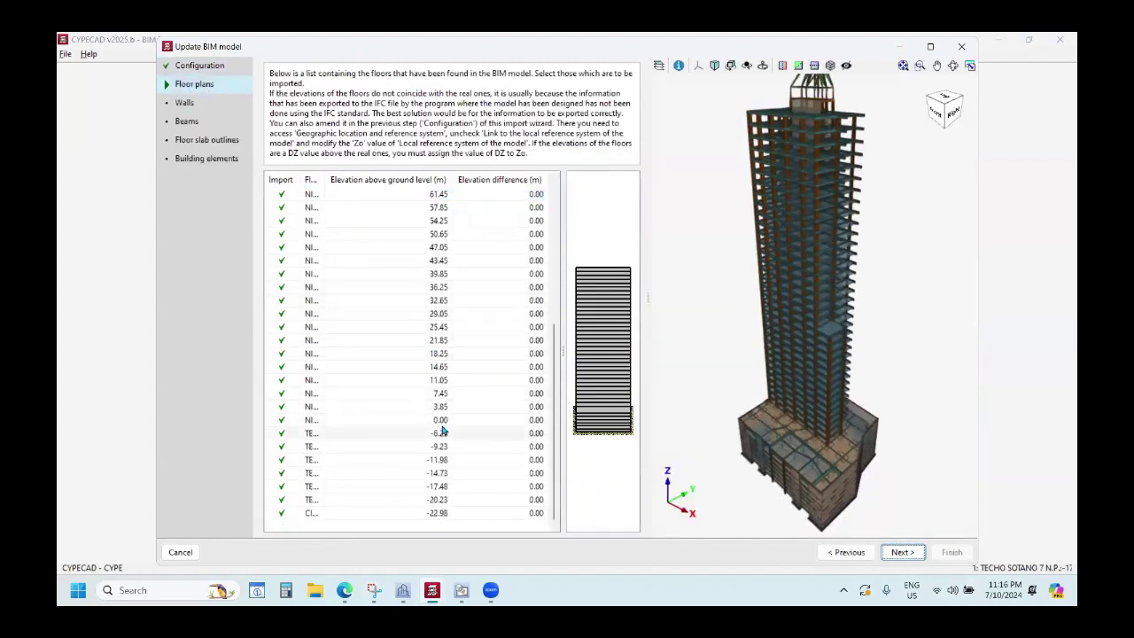
pyautogui.click(434, 248)
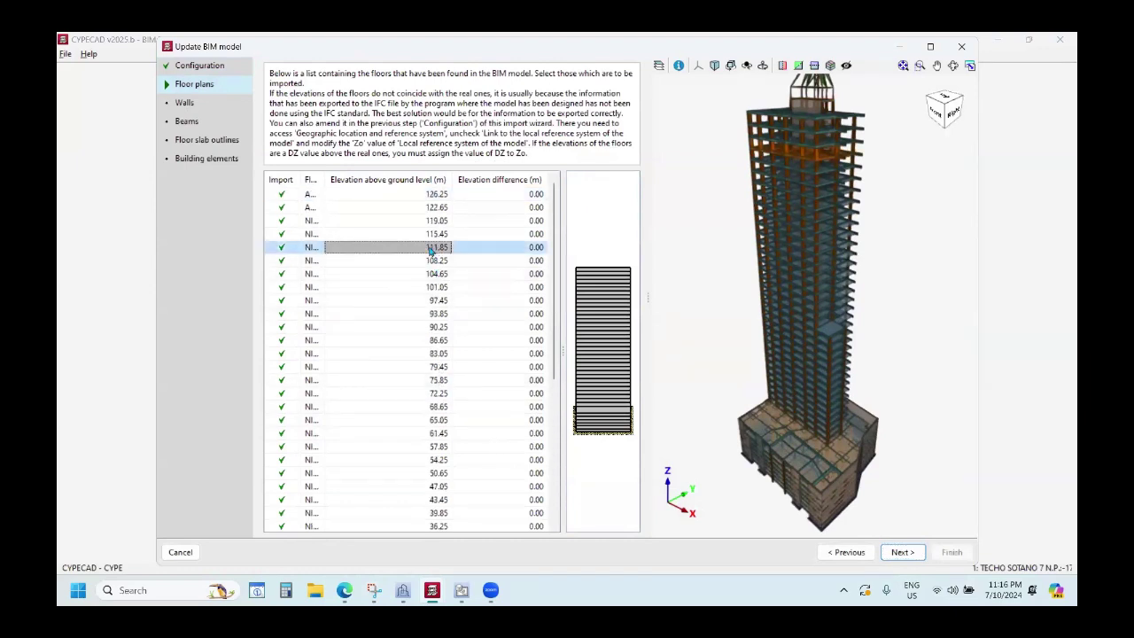
# Highlight the floors at elevations 111.85 m and 104.65 m in the 3D model, keep all floors for import, and proceed to the walls.
pyautogui.click(532, 247)
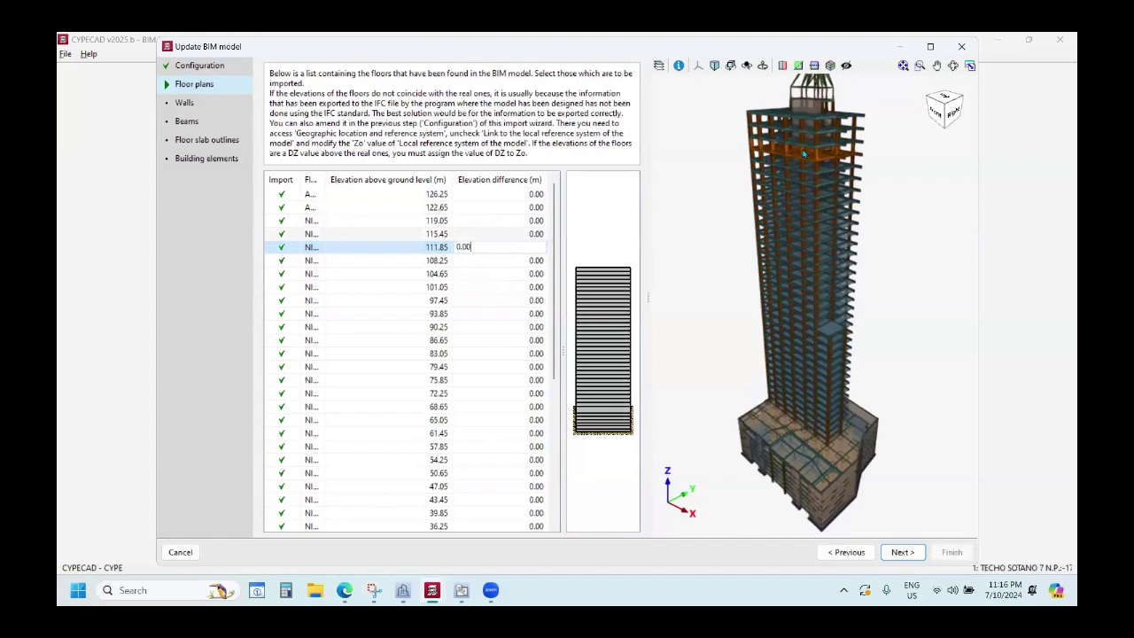
pyautogui.scroll(5, 804, 151)
pyautogui.scroll(3, 810, 239)
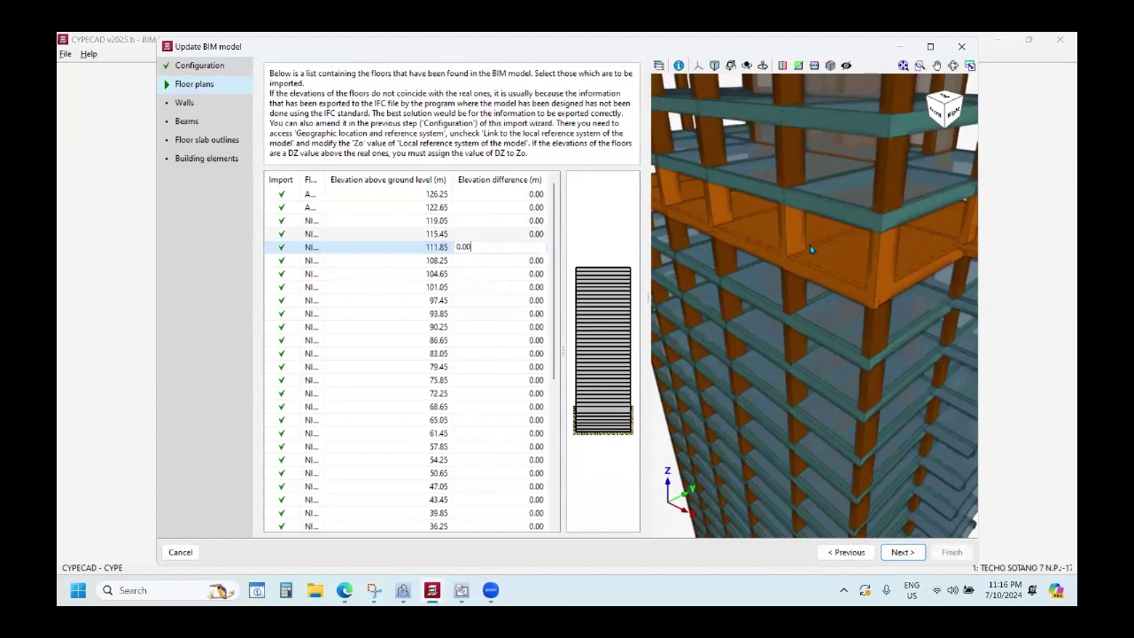
pyautogui.press('Down')
pyautogui.press('Down')
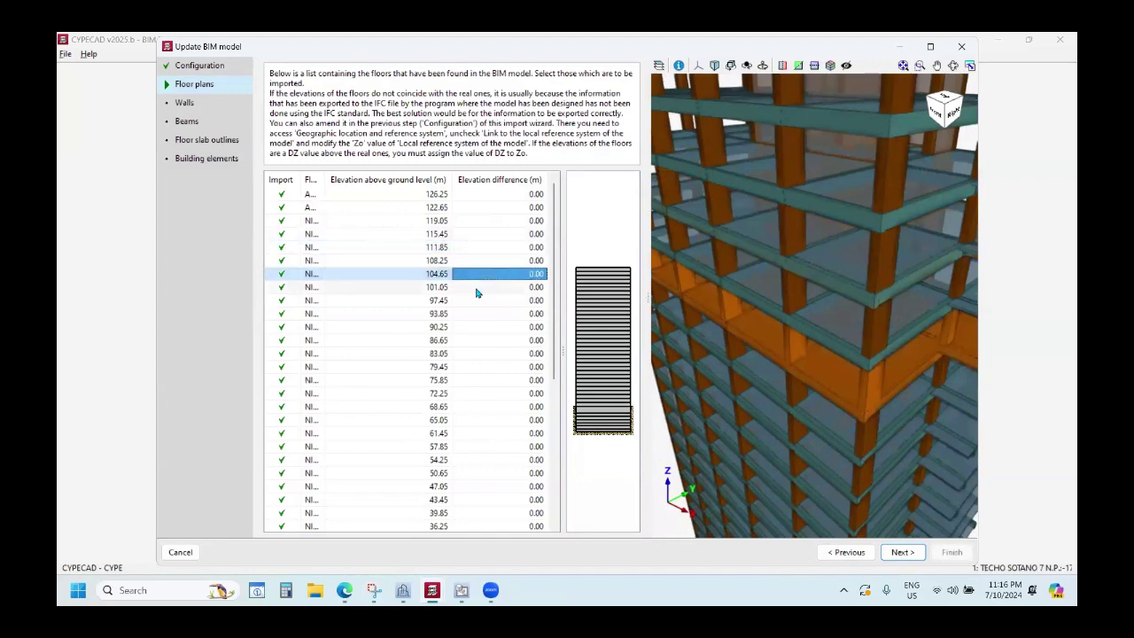
pyautogui.click(902, 552)
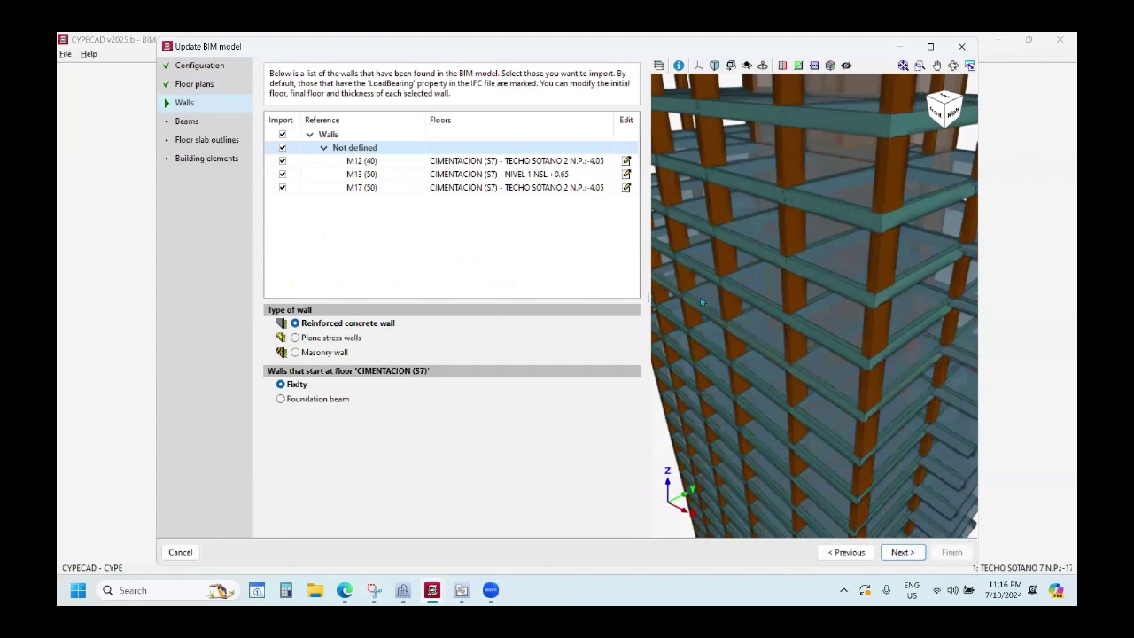
# Review the floor-by-floor widths and final floor options of wall M12 (40), and close its data without changes.
pyautogui.scroll(-6, 784, 296)
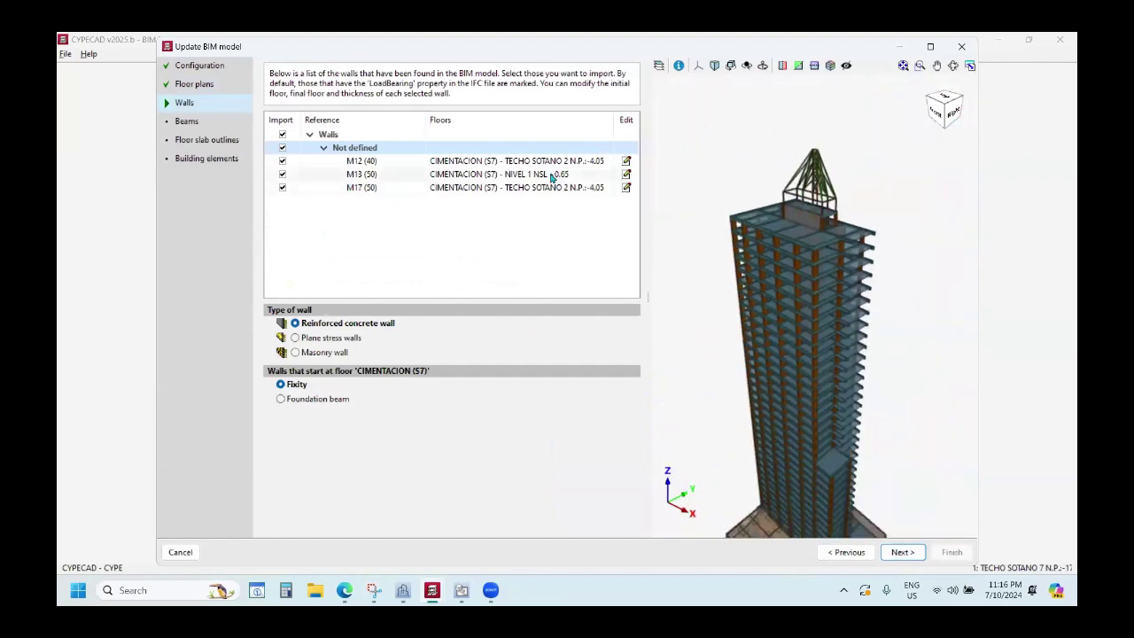
pyautogui.click(626, 161)
pyautogui.click(506, 283)
pyautogui.click(509, 299)
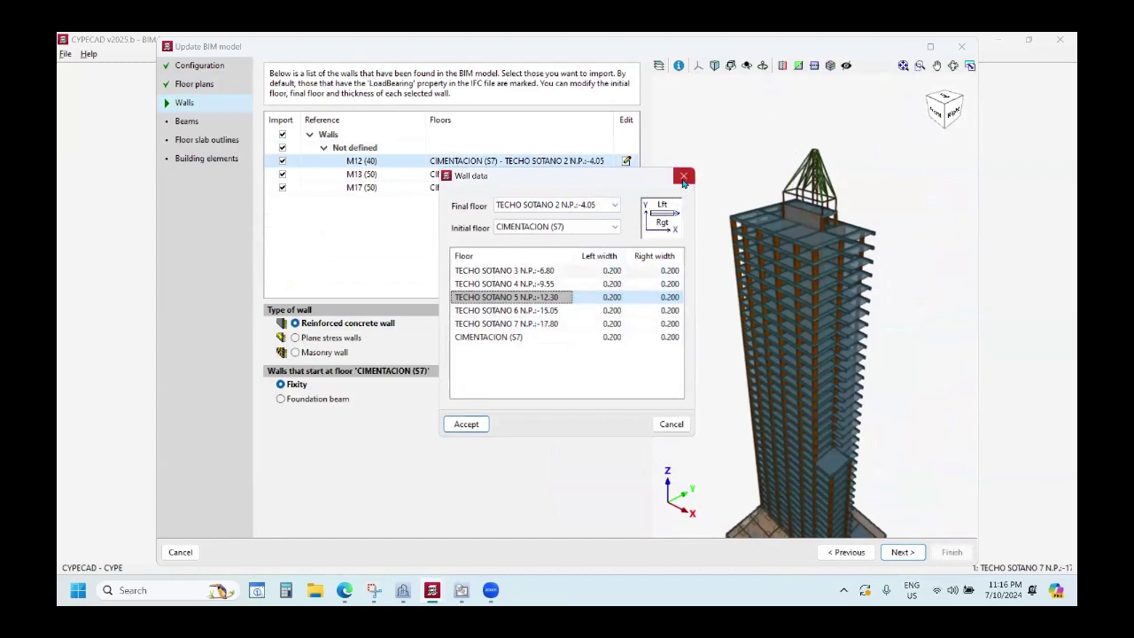
pyautogui.click(614, 205)
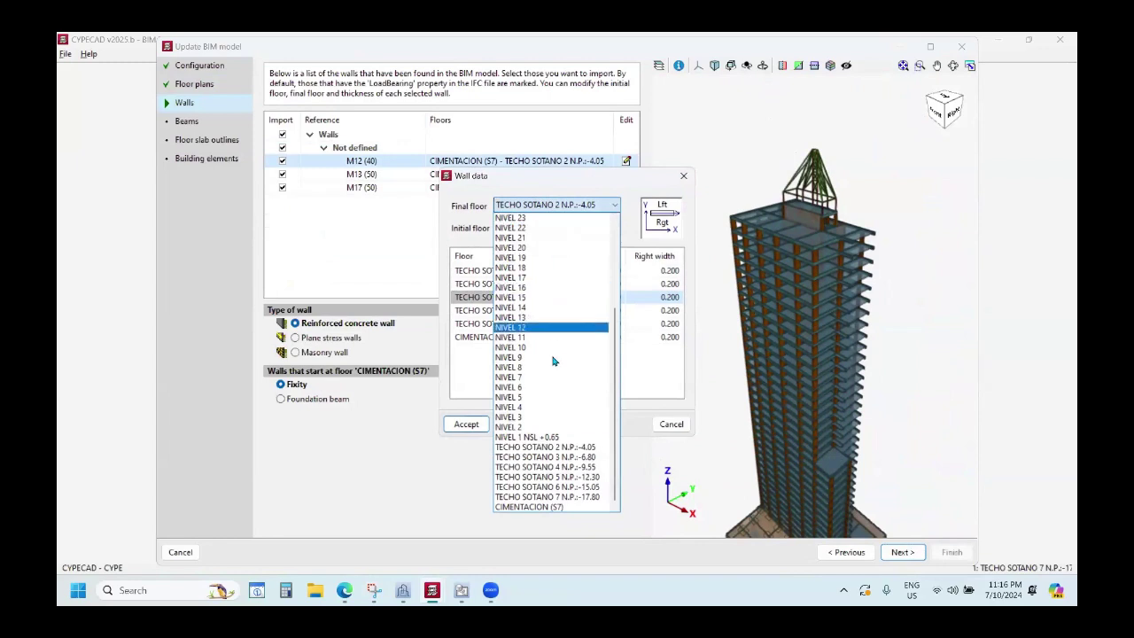
pyautogui.click(496, 177)
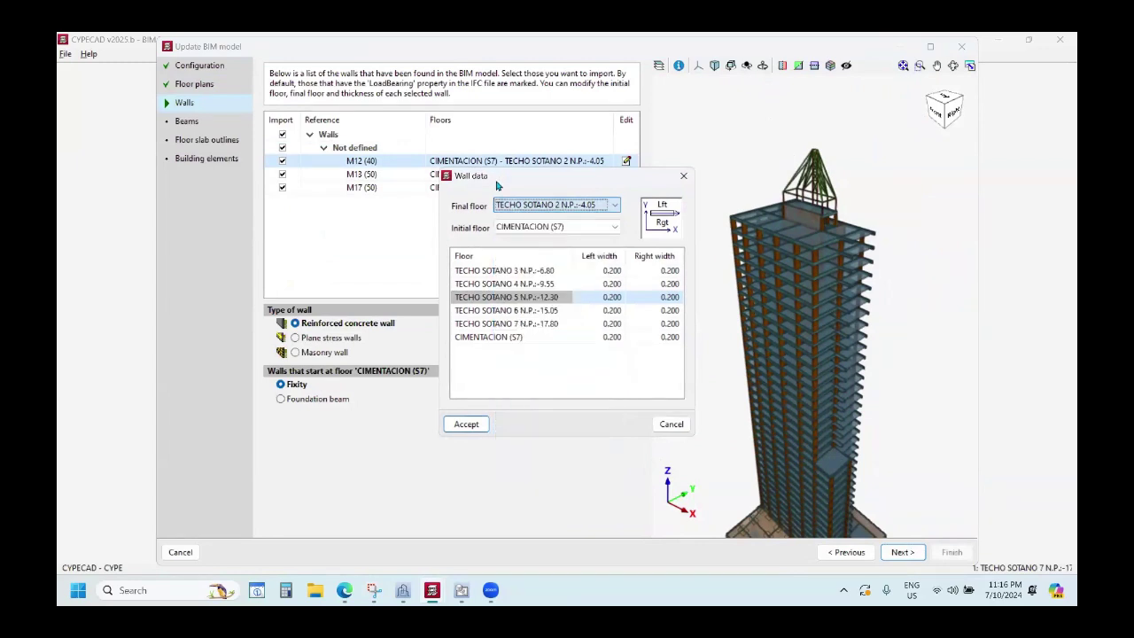
pyautogui.click(683, 175)
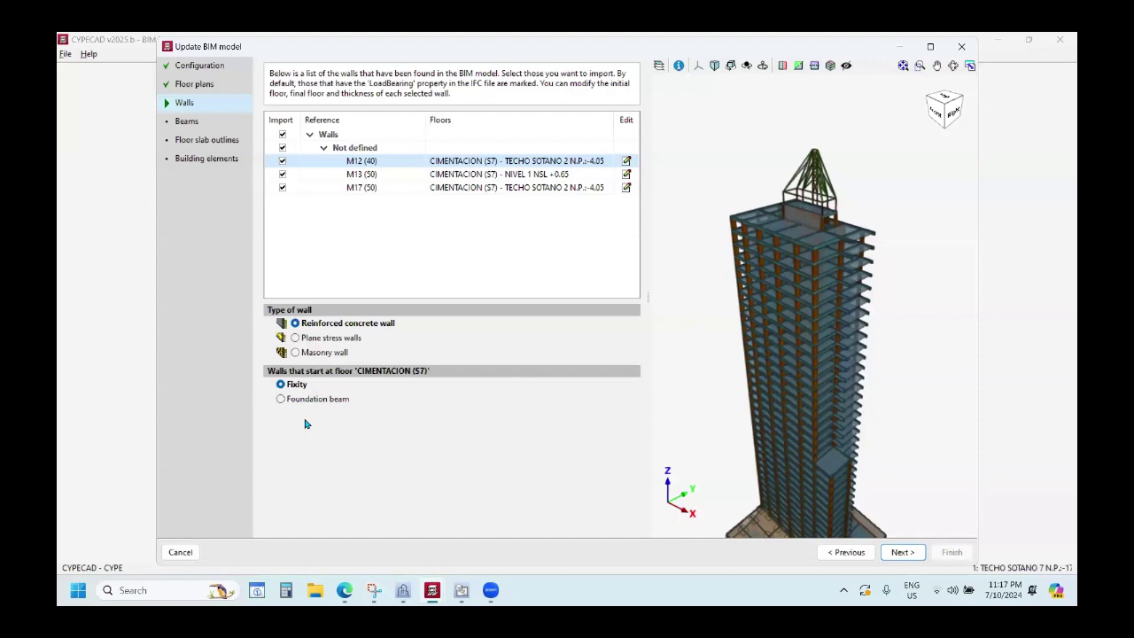
# Keep the reinforced concrete walls with fixity and the floor slab outlines from the 3D model, and proceed to the building elements.
pyautogui.click(902, 551)
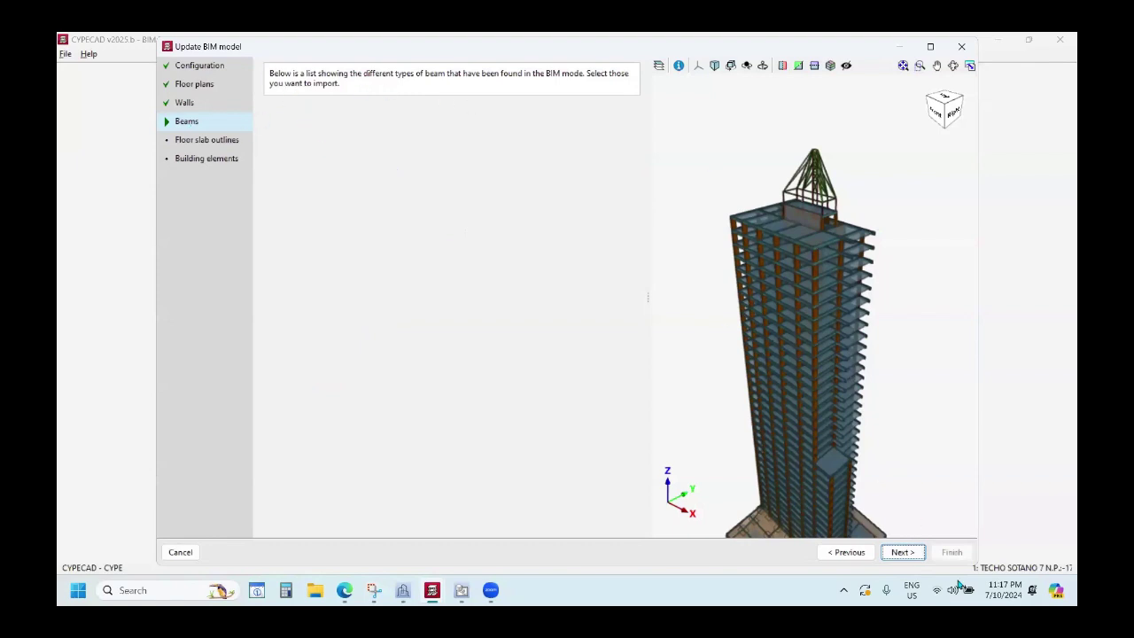
pyautogui.click(903, 553)
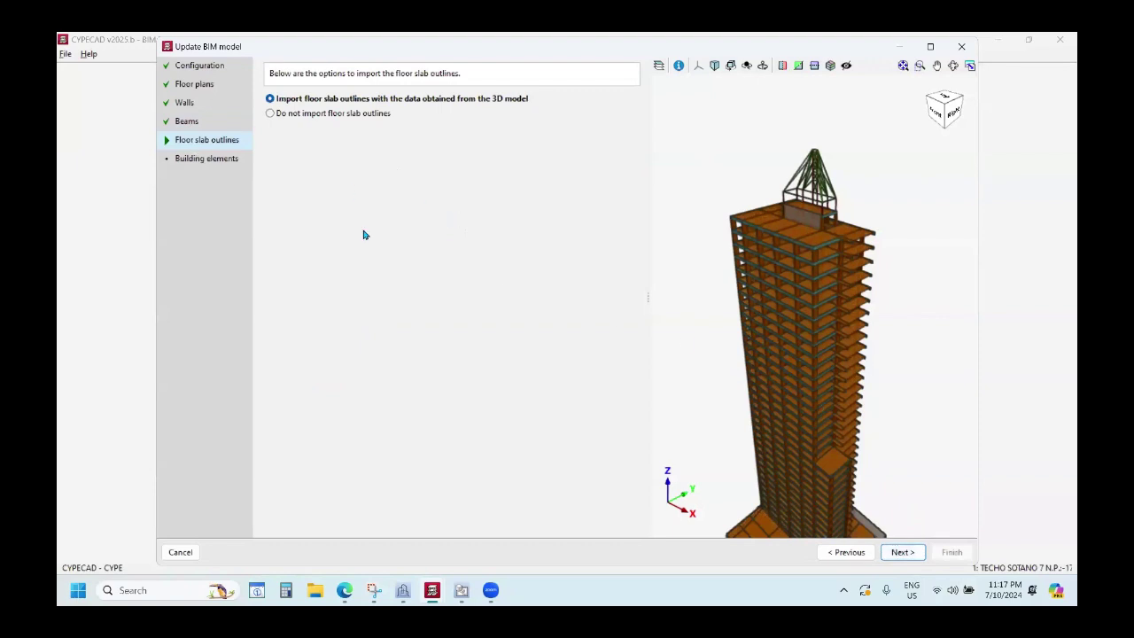
pyautogui.click(903, 552)
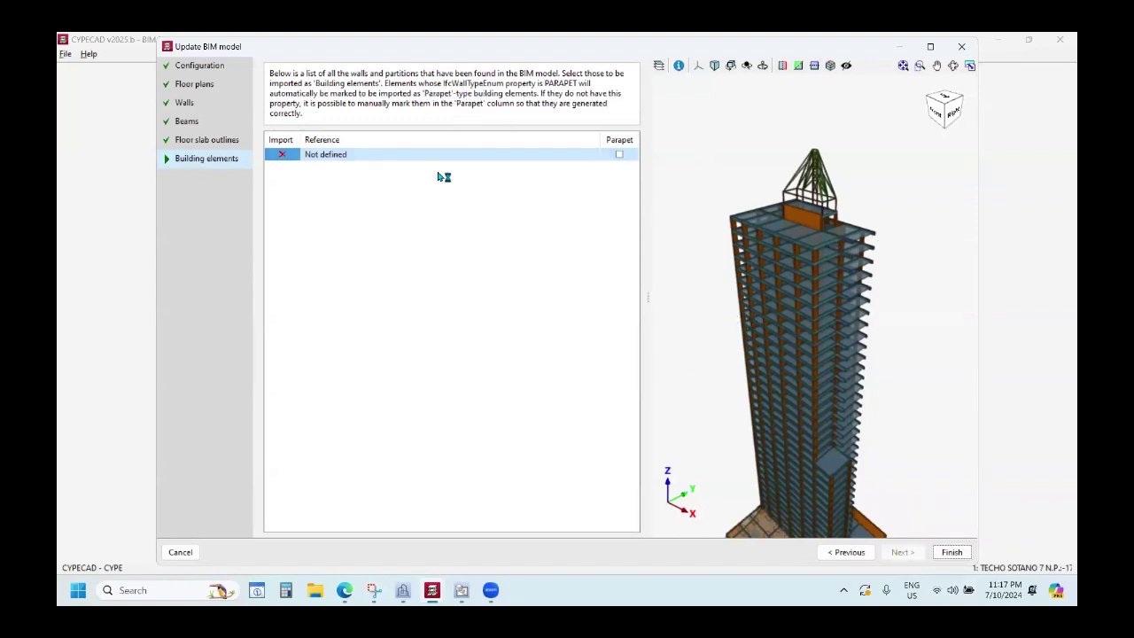
# Leave the "Not defined" building elements excluded and unmarked as parapet, finish the BIM import, and accept the update results.
pyautogui.click(619, 156)
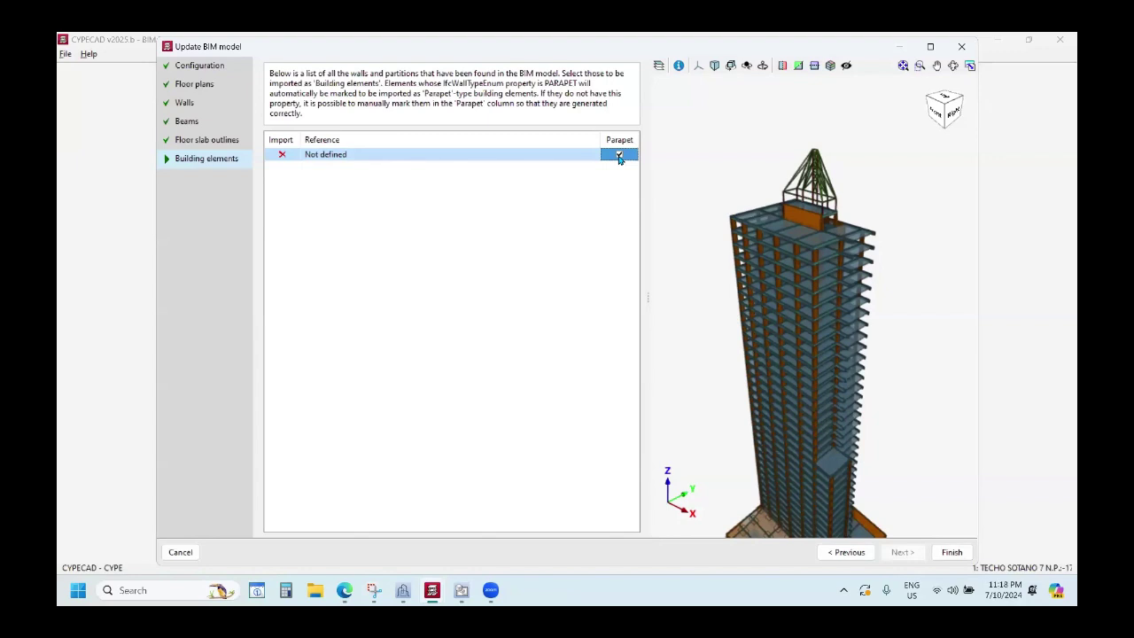
pyautogui.click(619, 156)
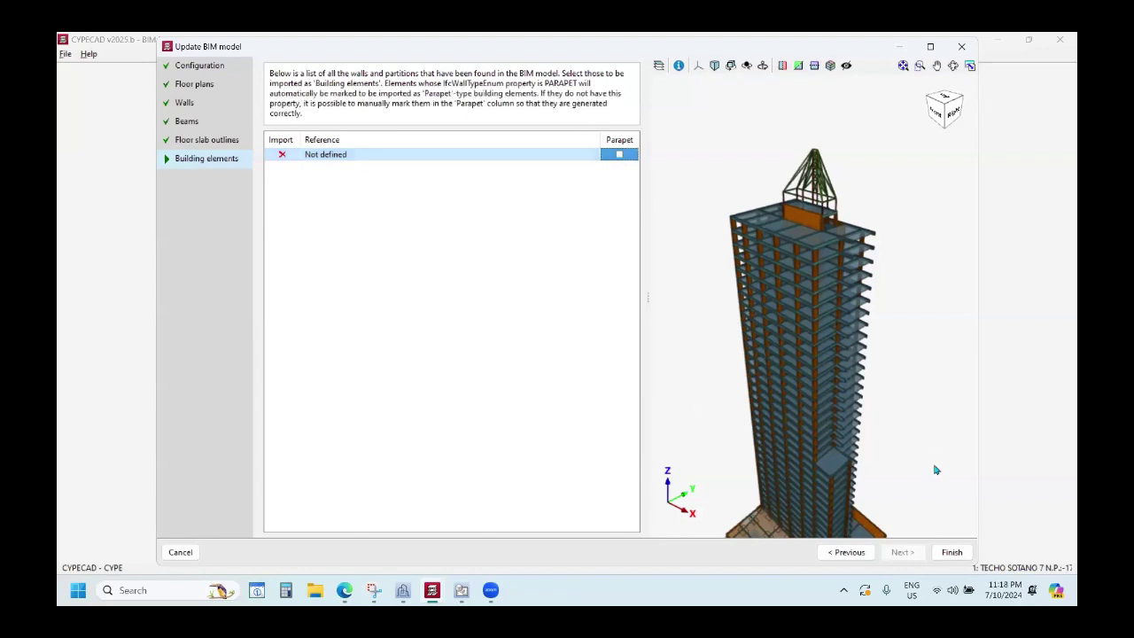
pyautogui.click(950, 552)
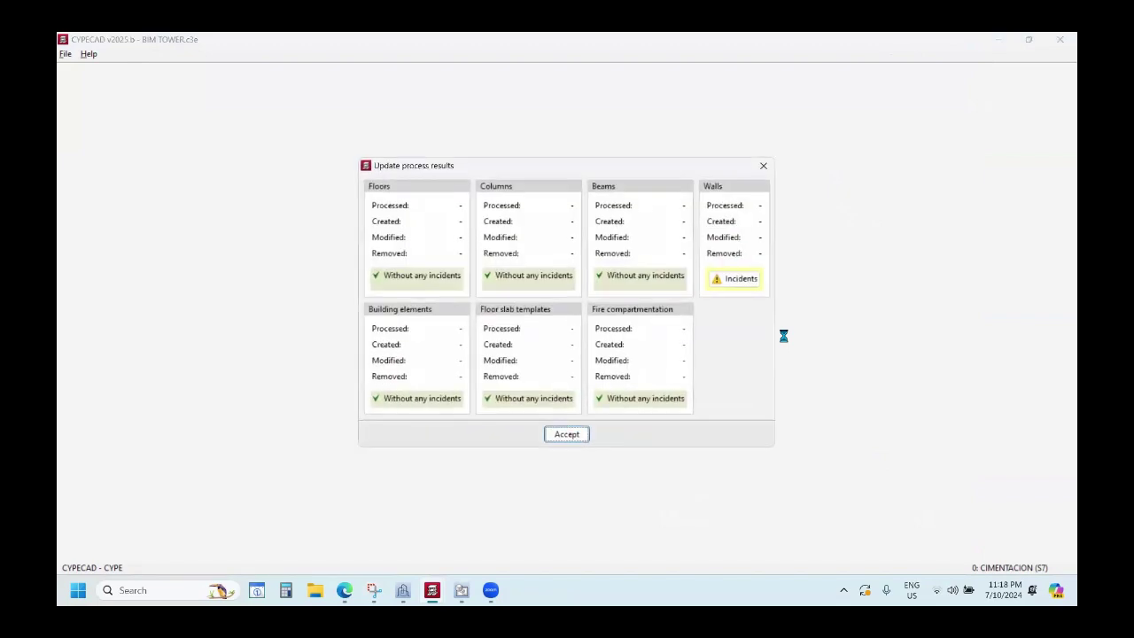
pyautogui.click(561, 435)
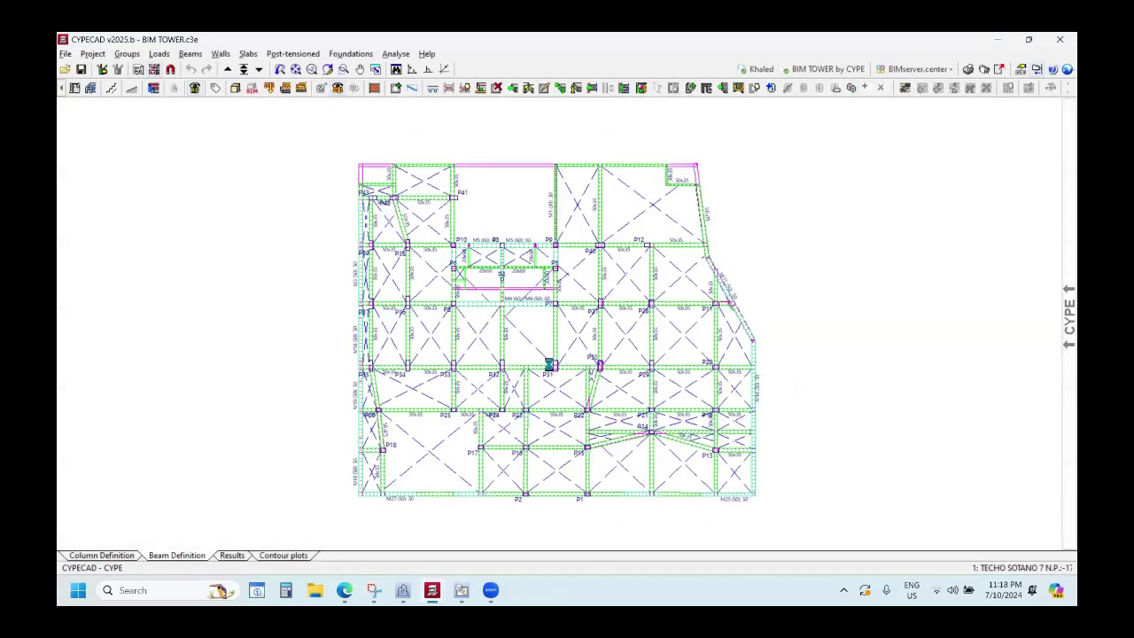
# Open the 3D view of the building and examine the imported tower structure from several angles.
pyautogui.scroll(3, 561, 324)
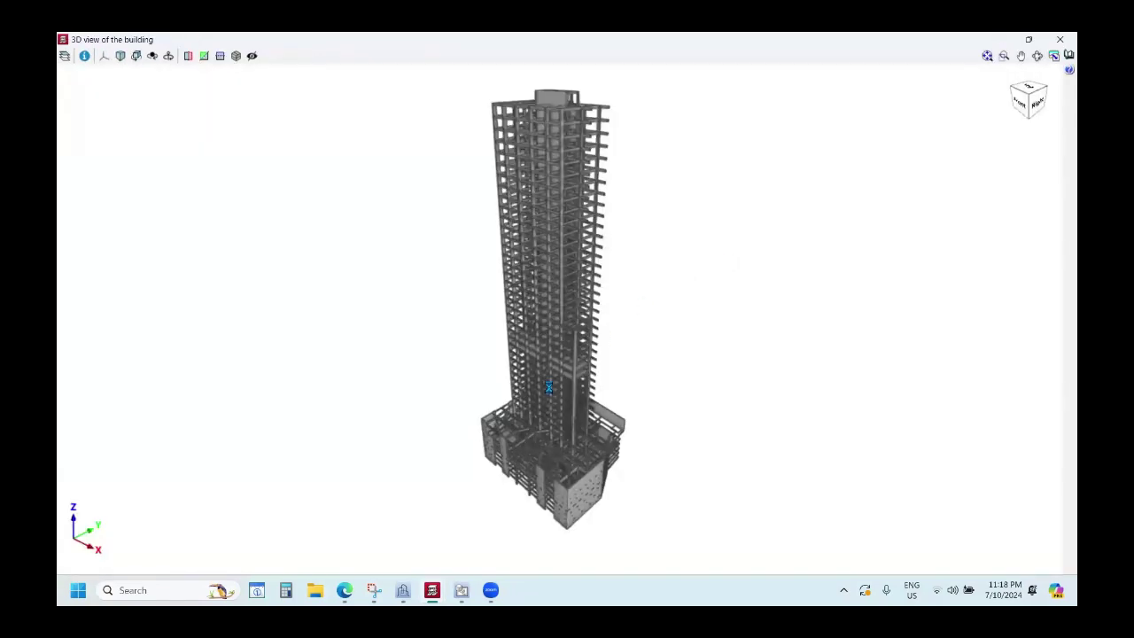
pyautogui.scroll(3, 562, 337)
pyautogui.scroll(-3, 562, 338)
pyautogui.moveTo(555, 408); pyautogui.dragTo(586, 244, button='middle')
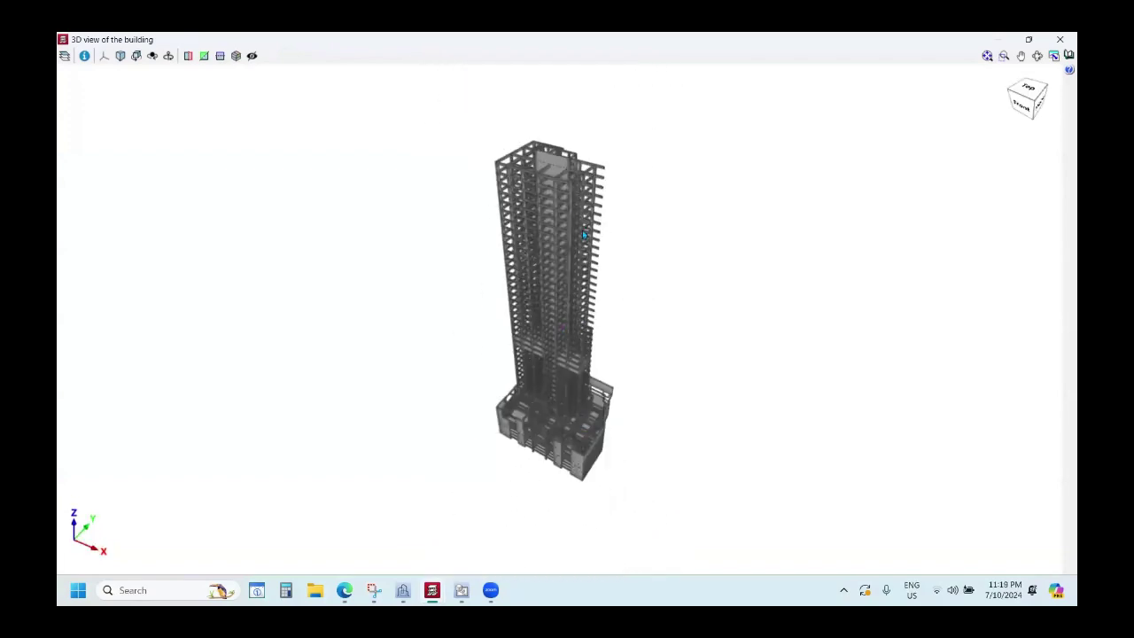
pyautogui.scroll(5, 568, 154)
pyautogui.moveTo(577, 170); pyautogui.dragTo(585, 217, button='middle')
pyautogui.scroll(-8, 585, 217)
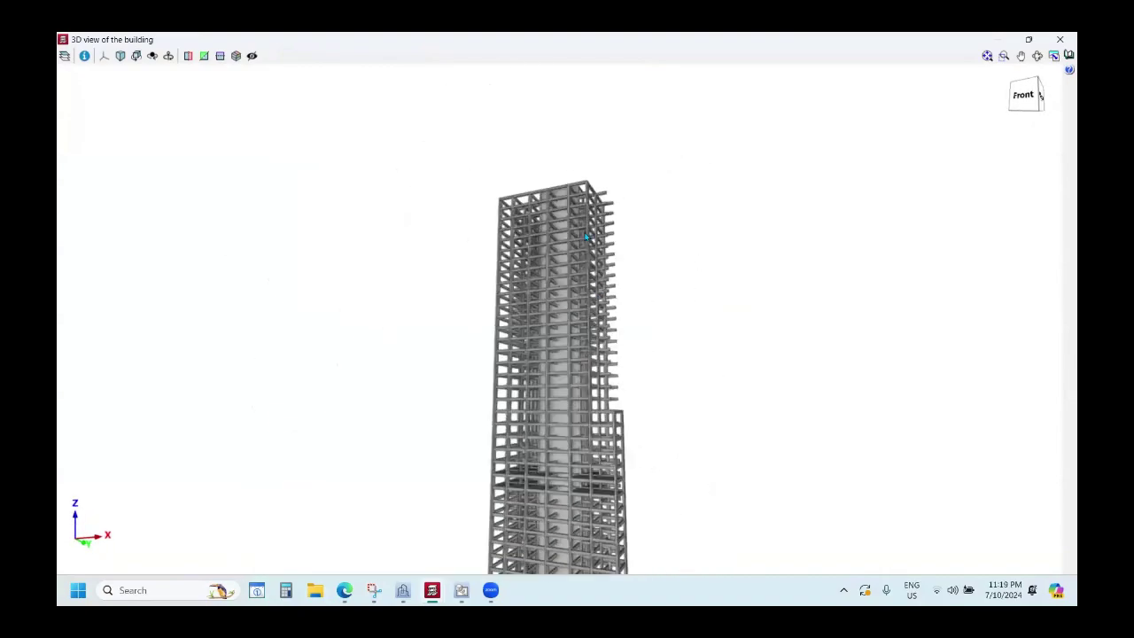
pyautogui.moveTo(611, 408); pyautogui.dragTo(65, 87, button='middle')
pyautogui.scroll(6, 613, 379)
pyautogui.scroll(-6, 505, 364)
# Display the element visibility options, isolate the walls in the 3D view, and inspect the tower's core and perimeter walls.
pyautogui.click(67, 56)
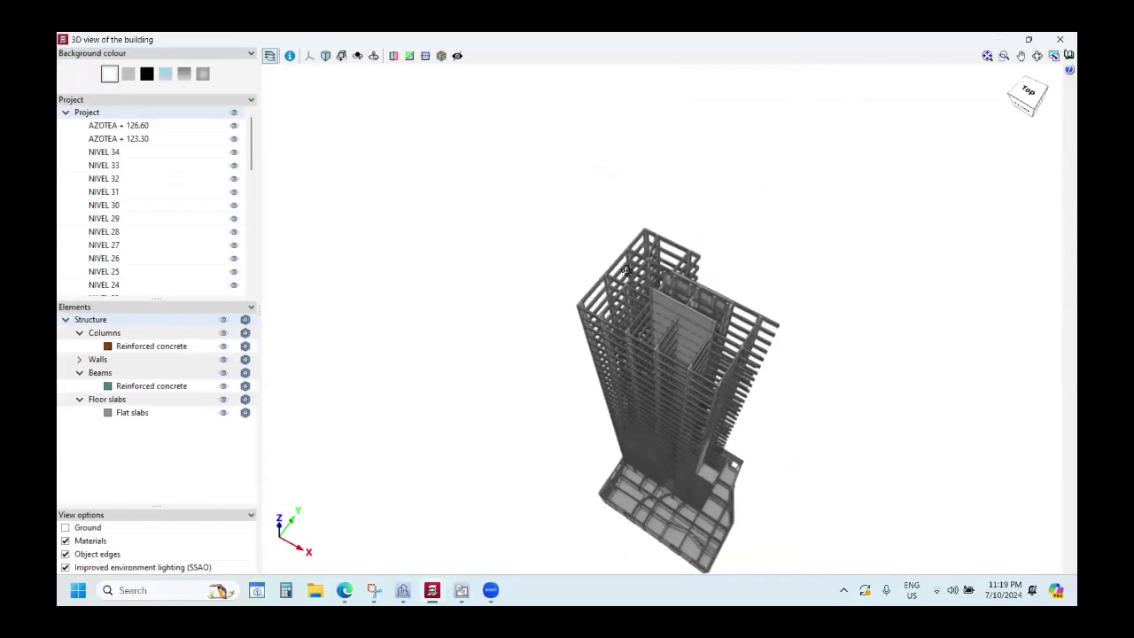
pyautogui.click(234, 118)
pyautogui.click(236, 119)
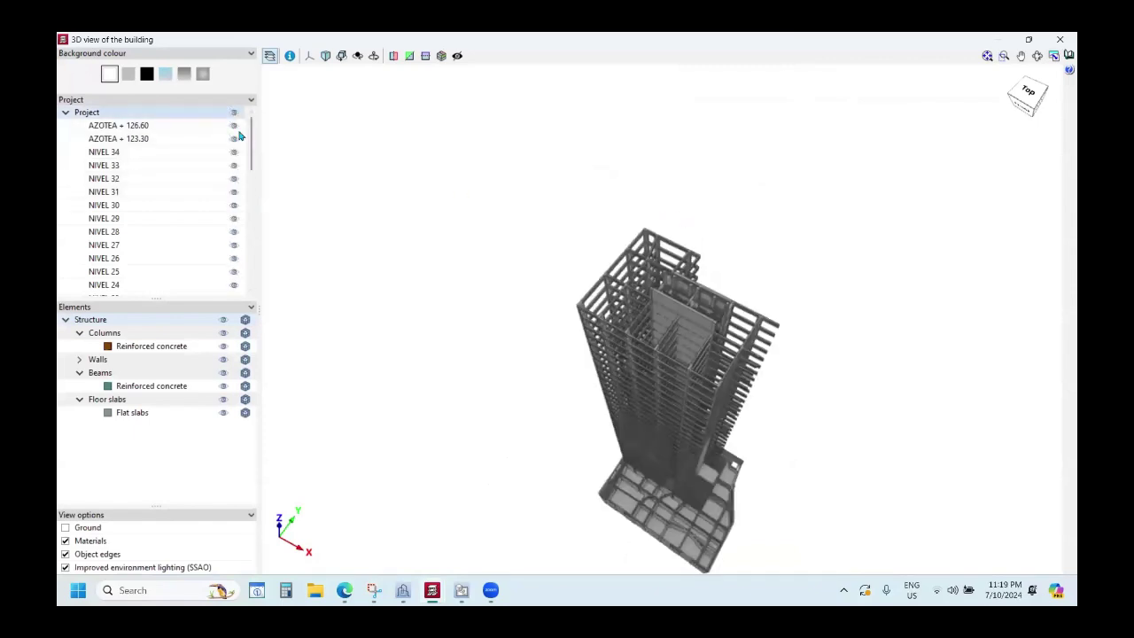
pyautogui.click(223, 319)
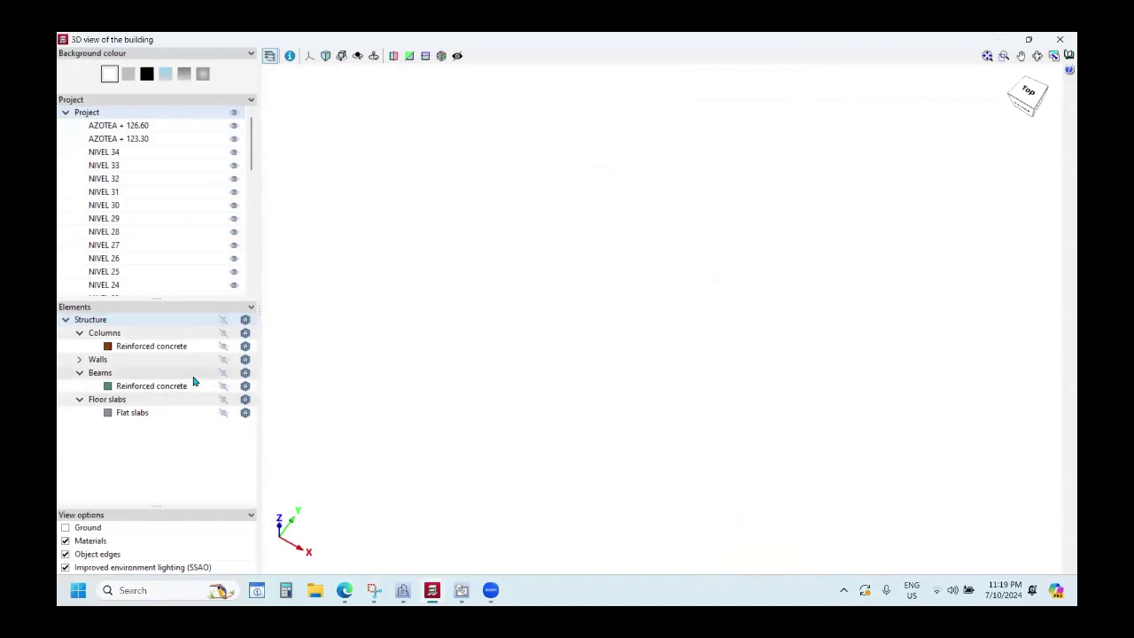
pyautogui.click(223, 359)
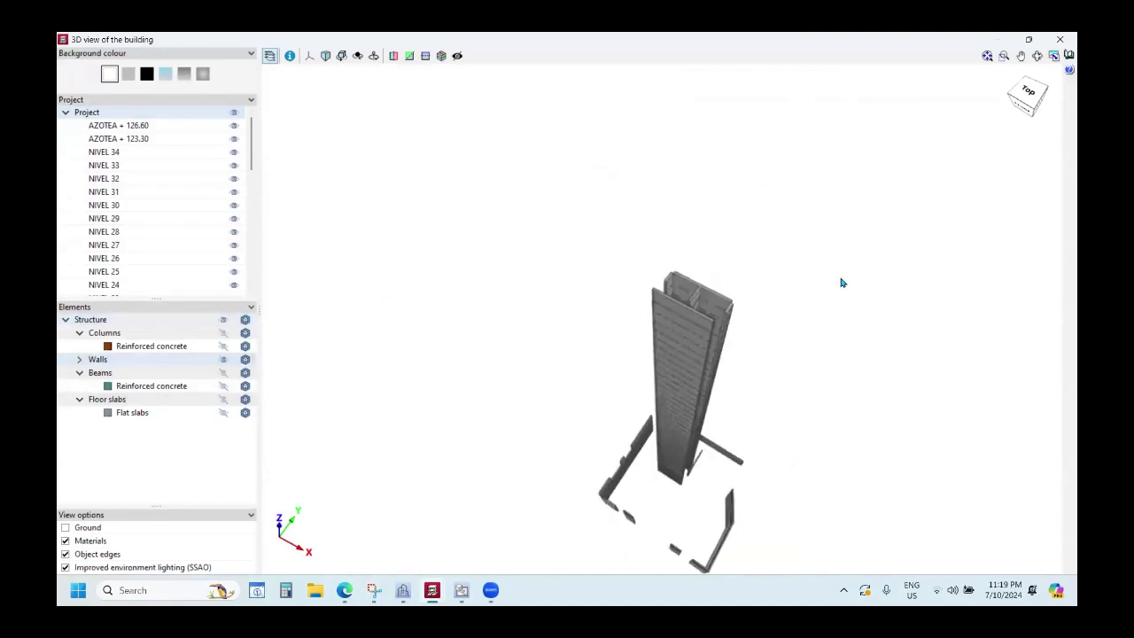
pyautogui.scroll(5, 700, 319)
pyautogui.moveTo(714, 320); pyautogui.dragTo(670, 253, button='middle')
pyautogui.scroll(-4, 670, 253)
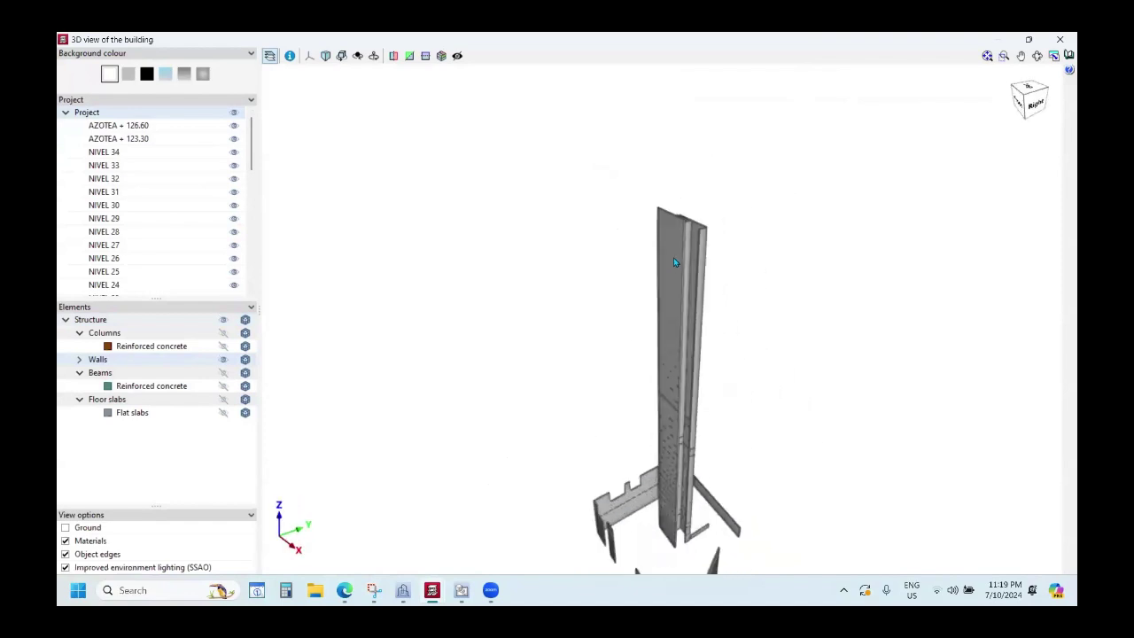
# Hide the walls, show only the columns, and inspect them along the tower's height and from above.
pyautogui.click(223, 359)
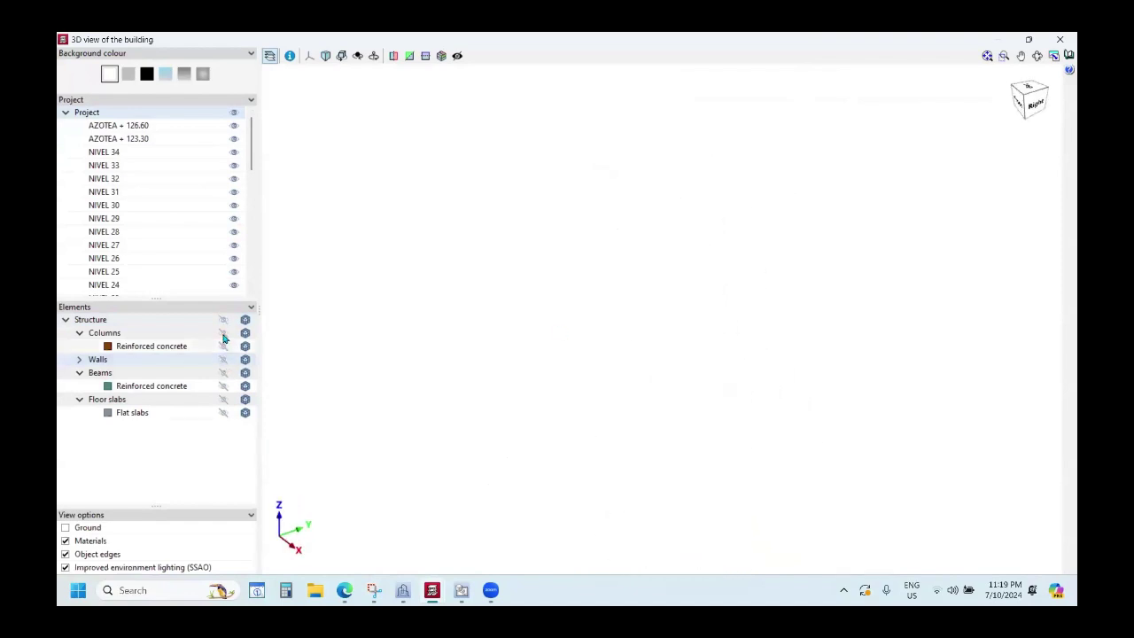
pyautogui.click(224, 333)
pyautogui.scroll(6, 689, 472)
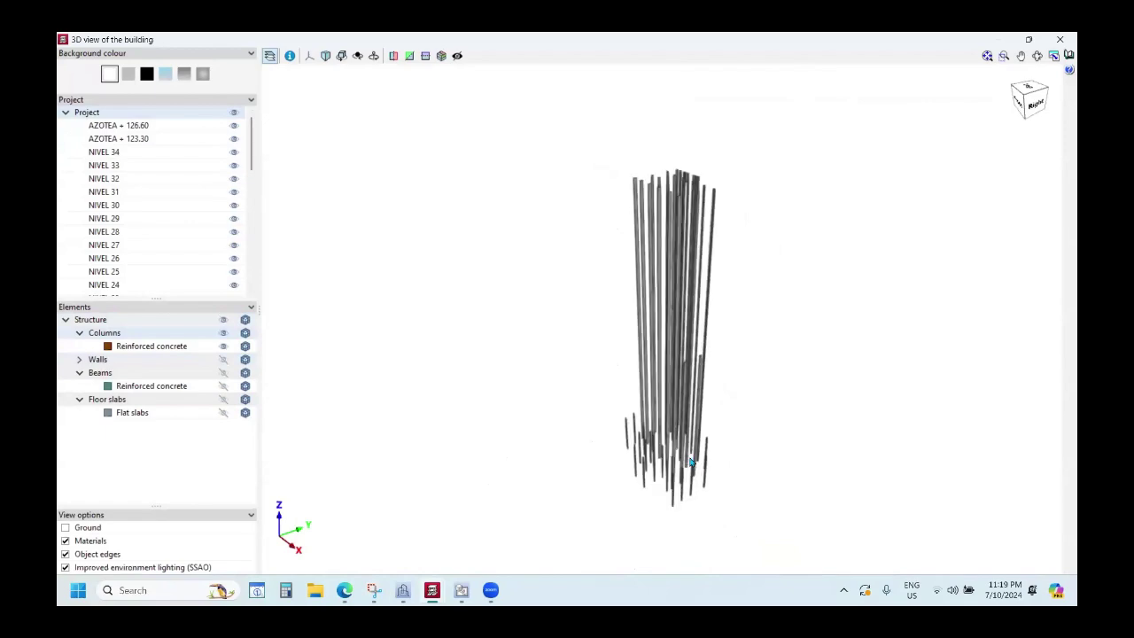
pyautogui.moveTo(699, 418)
pyautogui.keyDown('ctrl'); pyautogui.mouseDown(button='middle')
pyautogui.moveTo(673, 326)
pyautogui.moveTo(683, 393)
pyautogui.moveTo(673, 436)
pyautogui.mouseUp(button='middle'); pyautogui.keyUp('ctrl')
pyautogui.scroll(-8, 673, 436)
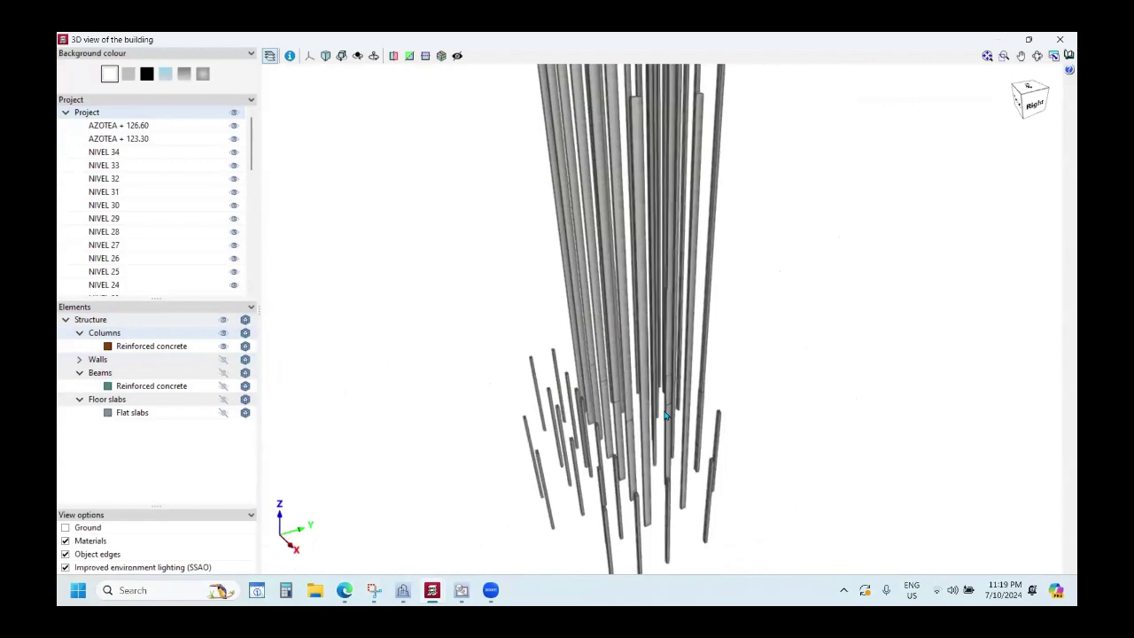
pyautogui.keyDown('ctrl'); pyautogui.moveTo(619, 259); pyautogui.dragTo(464, 190, button='middle'); pyautogui.keyUp('ctrl')
# View the columns from the top in orthographic projection to examine their layout in plan.
pyautogui.click(309, 55)
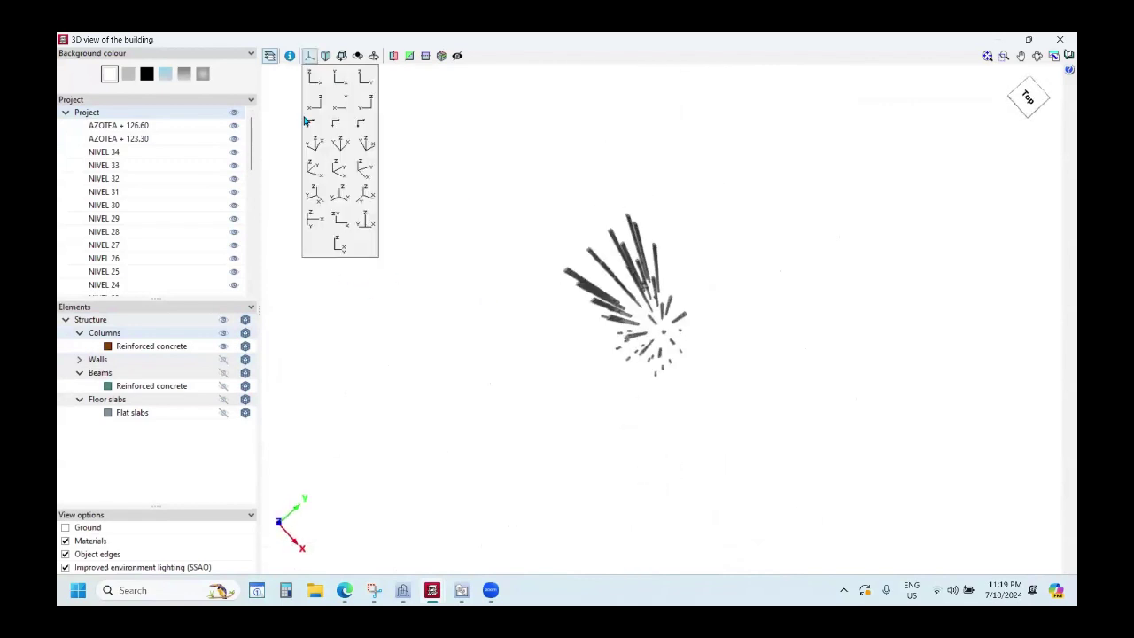
pyautogui.click(340, 77)
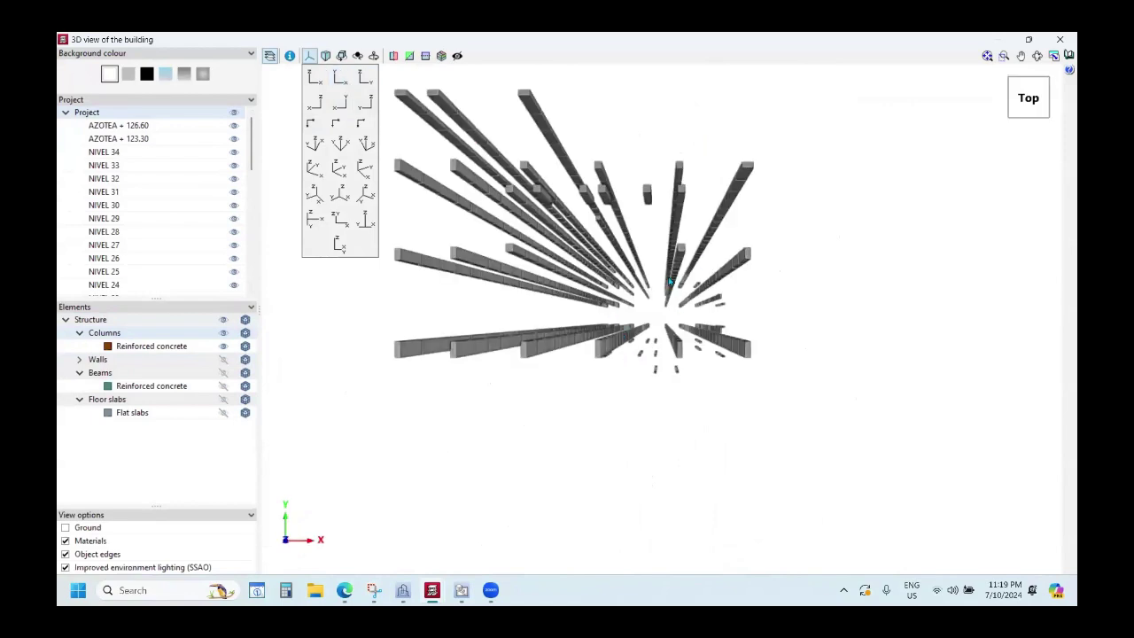
pyautogui.click(325, 55)
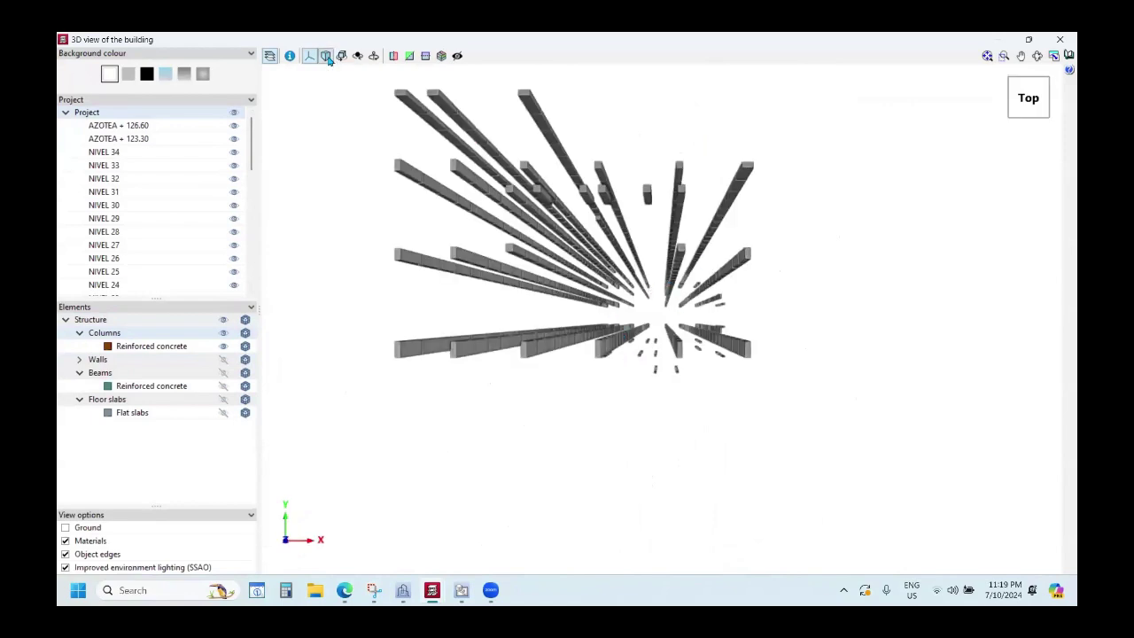
pyautogui.scroll(-3, 678, 316)
pyautogui.scroll(5, 679, 317)
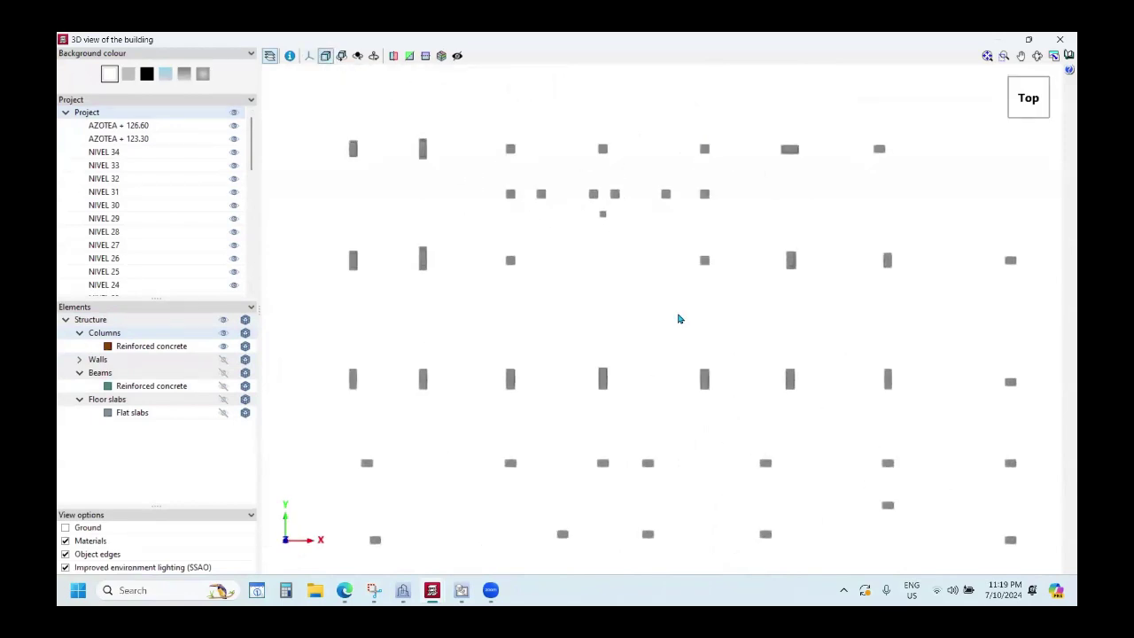
pyautogui.scroll(-2, 678, 317)
# Check the properties of the second column in the plan's second row, and close the information.
pyautogui.click(290, 55)
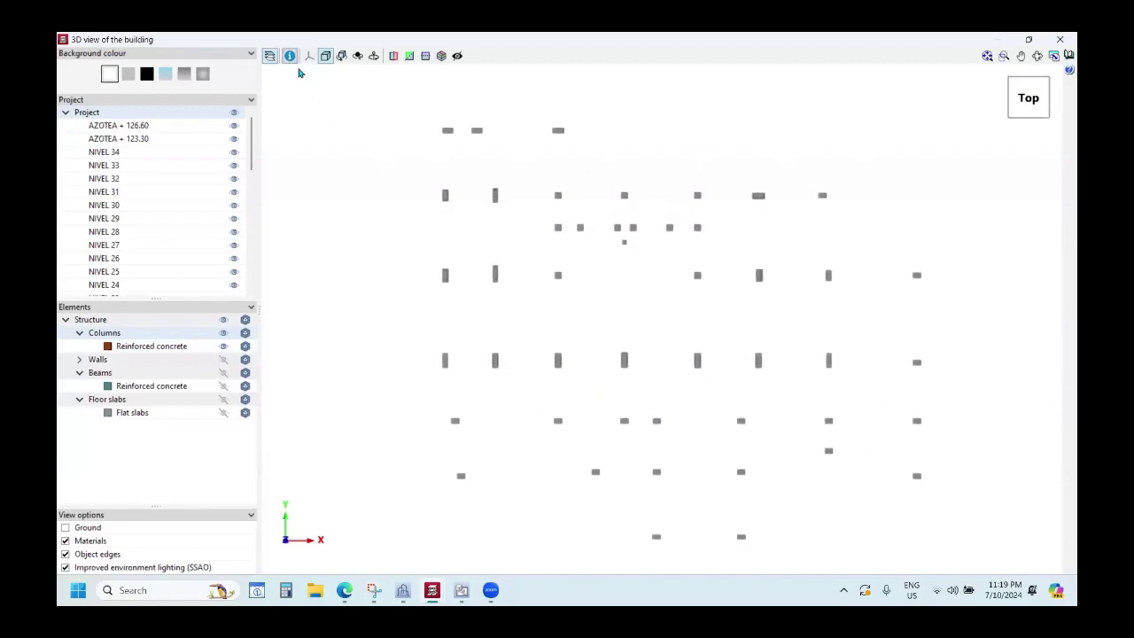
pyautogui.click(496, 196)
pyautogui.click(745, 232)
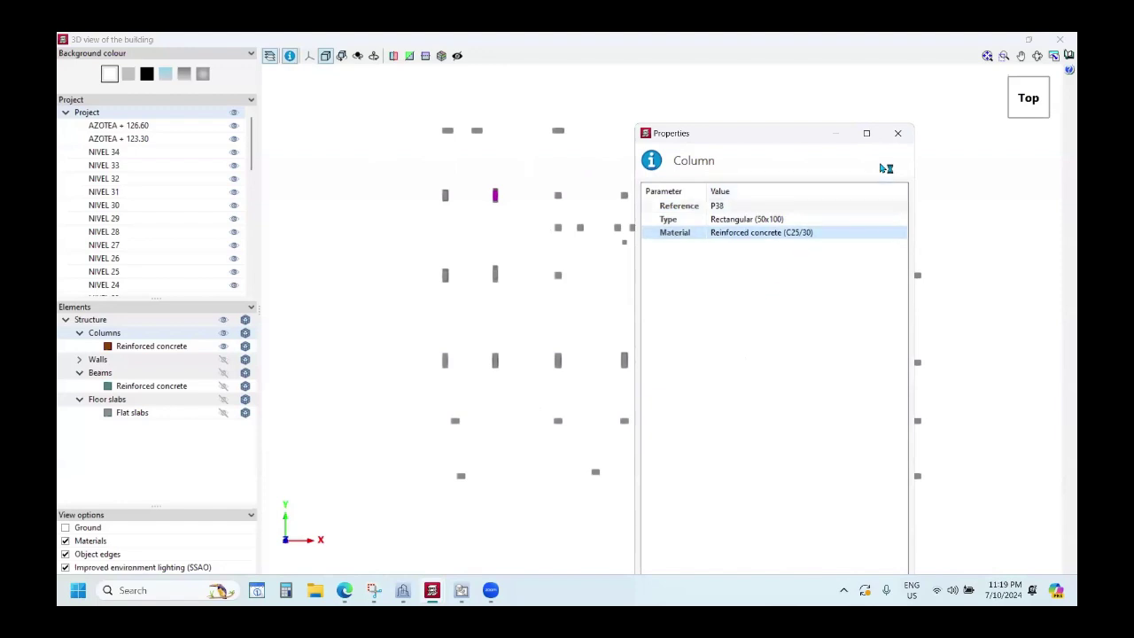
pyautogui.click(898, 133)
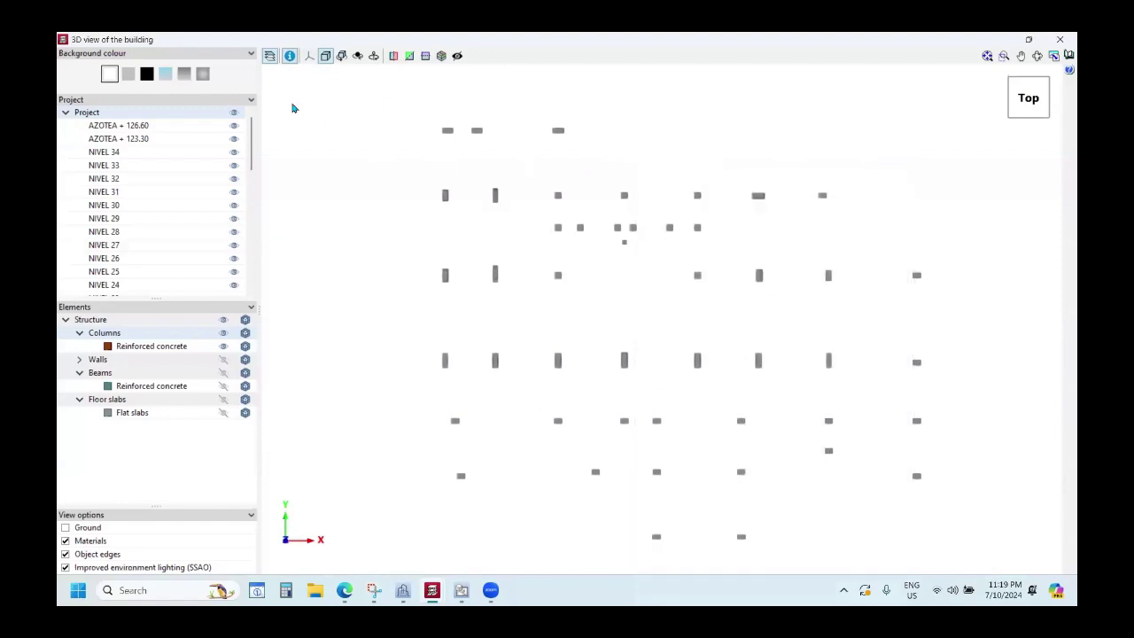
# Return to a perspective view of the tower and show the walls together with the columns.
pyautogui.moveTo(293, 107); pyautogui.dragTo(238, 365)
pyautogui.click(223, 360)
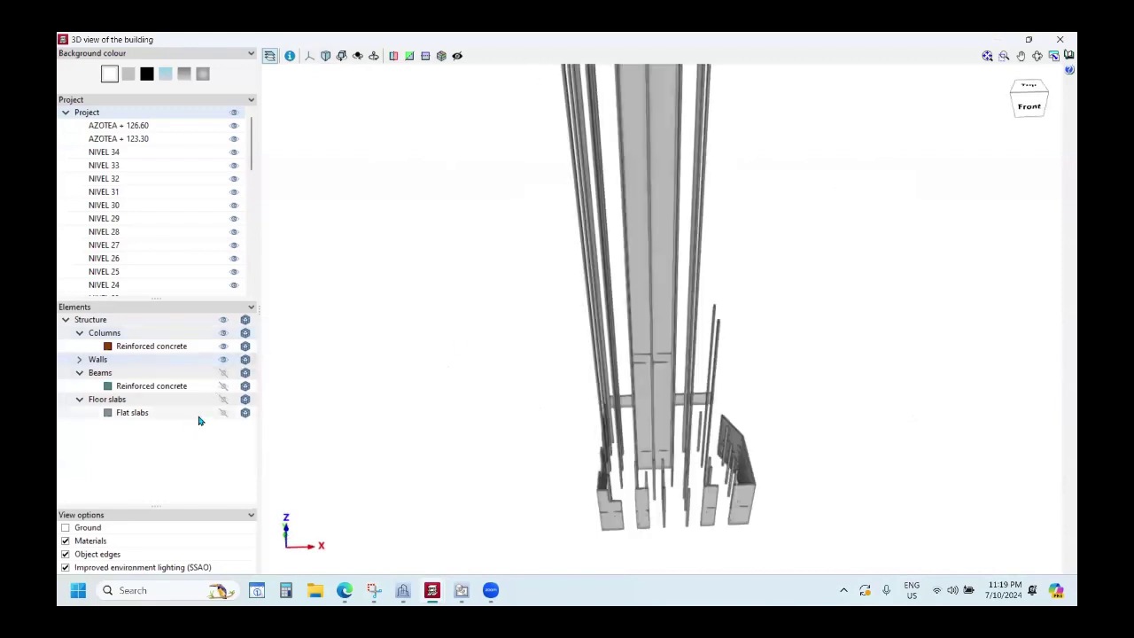
# Show the flat slabs together with the columns and walls, inspect them around the tower's base, and close the 3D view.
pyautogui.click(223, 414)
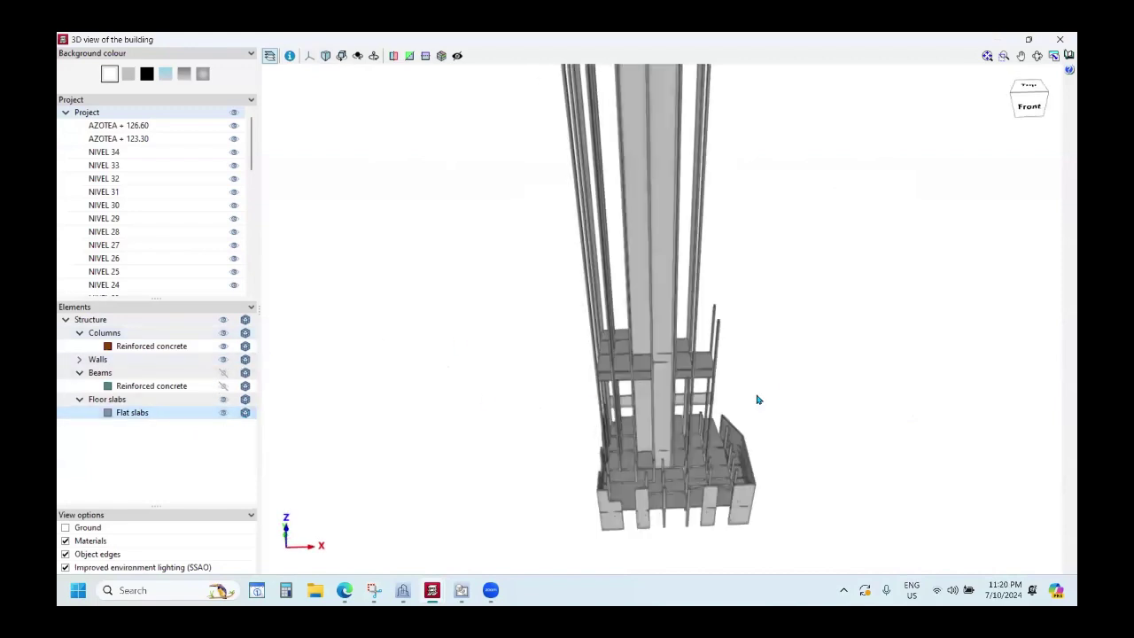
pyautogui.scroll(5, 633, 380)
pyautogui.moveTo(668, 380); pyautogui.dragTo(670, 383)
pyautogui.scroll(3, 671, 382)
pyautogui.scroll(-5, 650, 299)
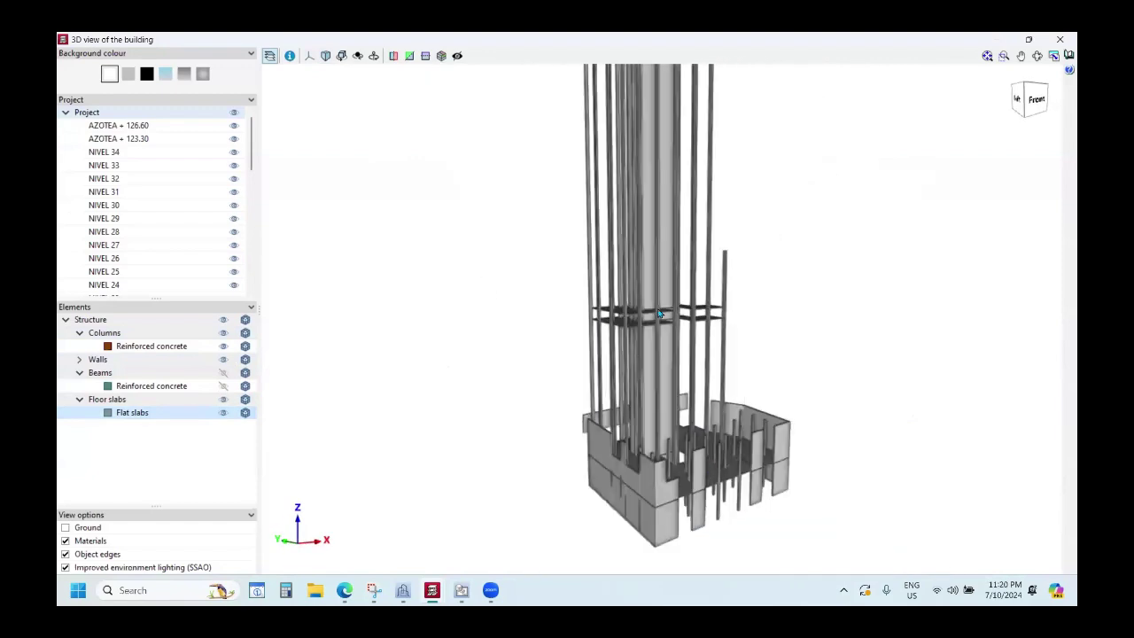
pyautogui.scroll(5, 722, 498)
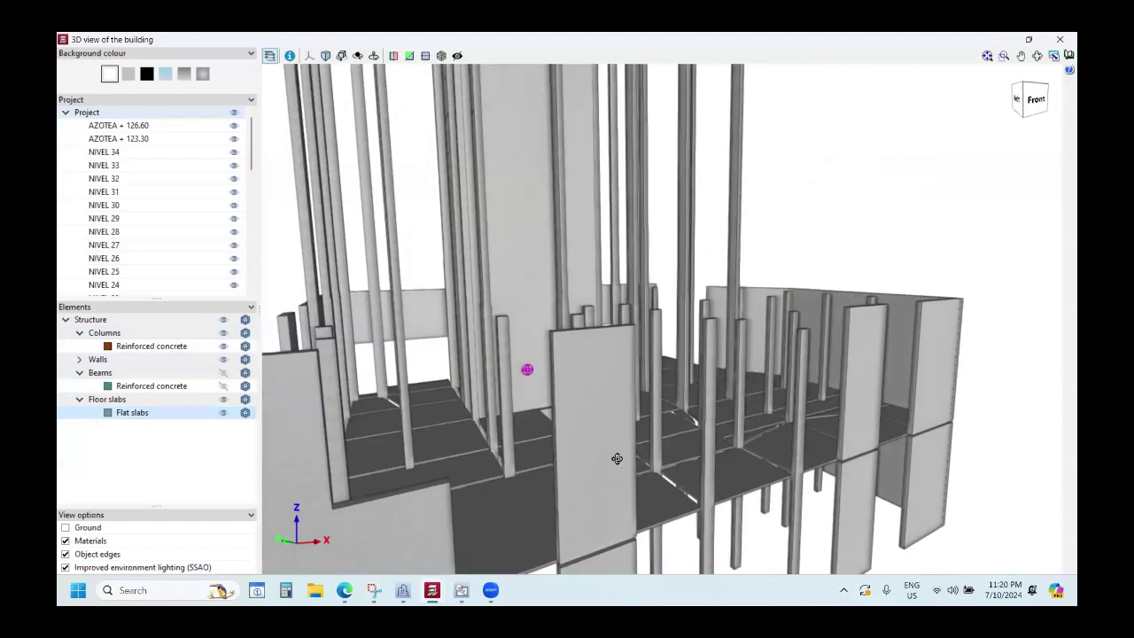
pyautogui.moveTo(615, 458); pyautogui.dragTo(665, 452)
pyautogui.scroll(-5, 664, 452)
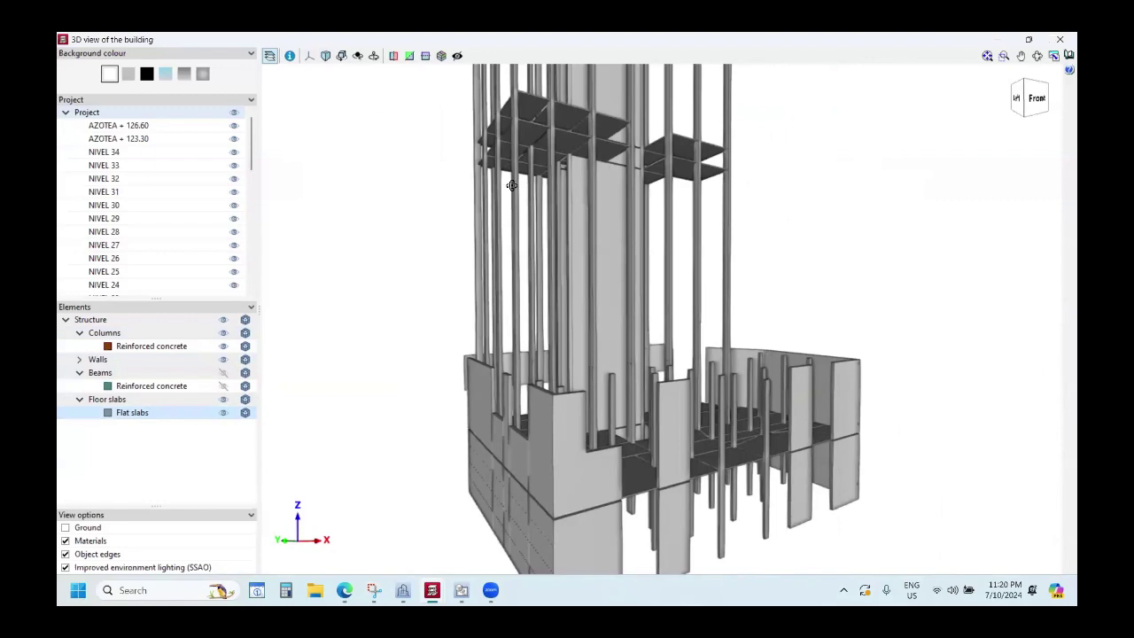
pyautogui.click(1059, 38)
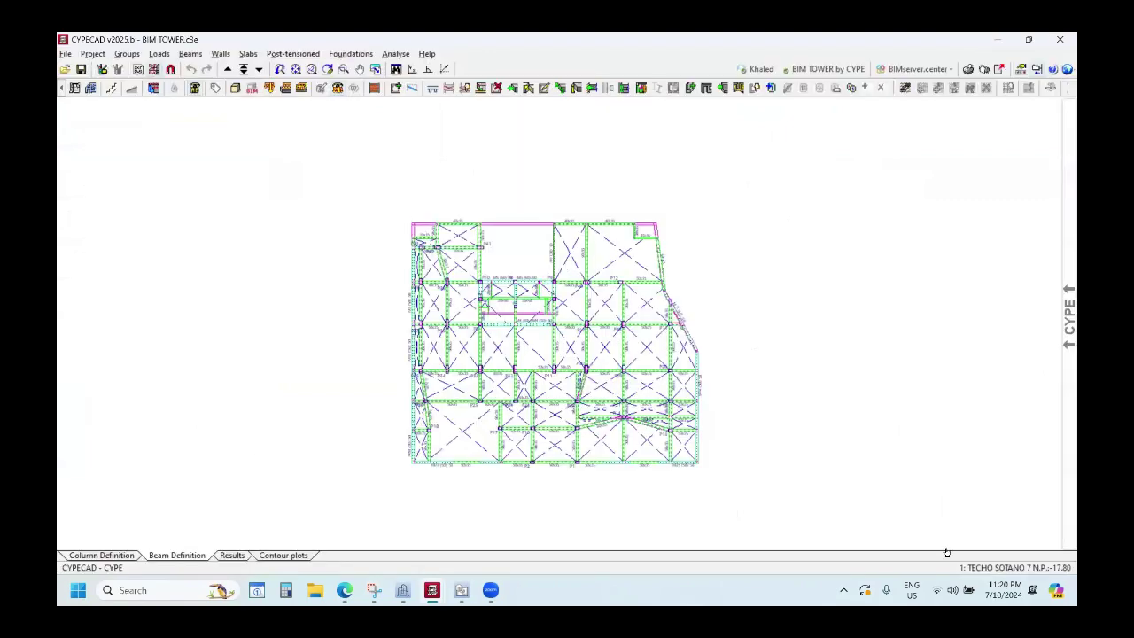
# Go to the floor plan of group 32, NIVEL 26.
pyautogui.click(244, 69)
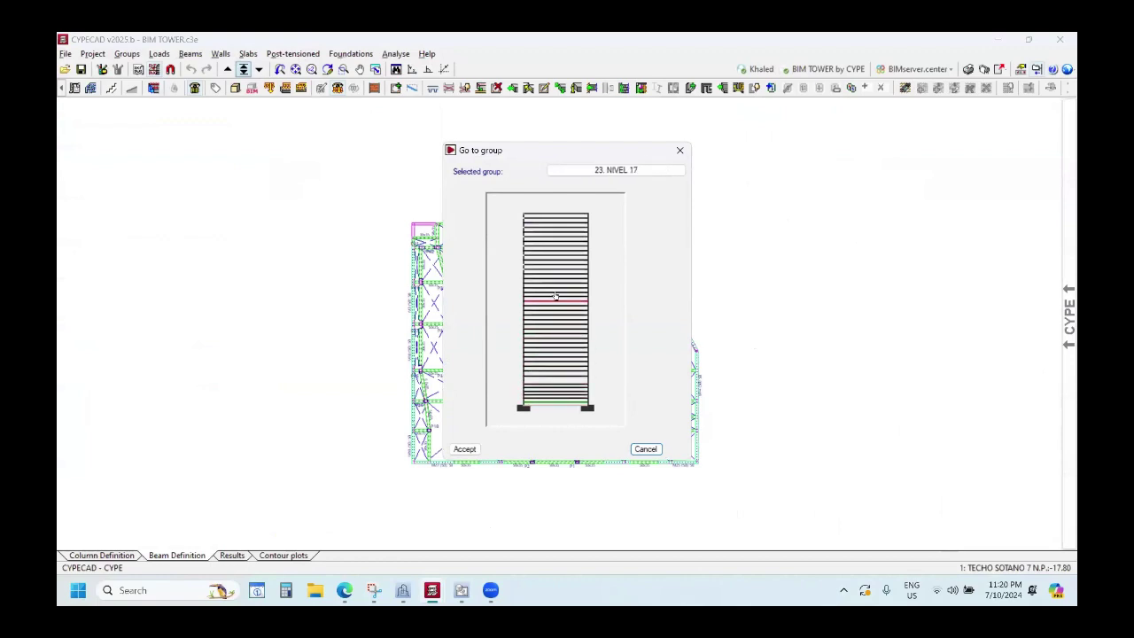
pyautogui.click(625, 170)
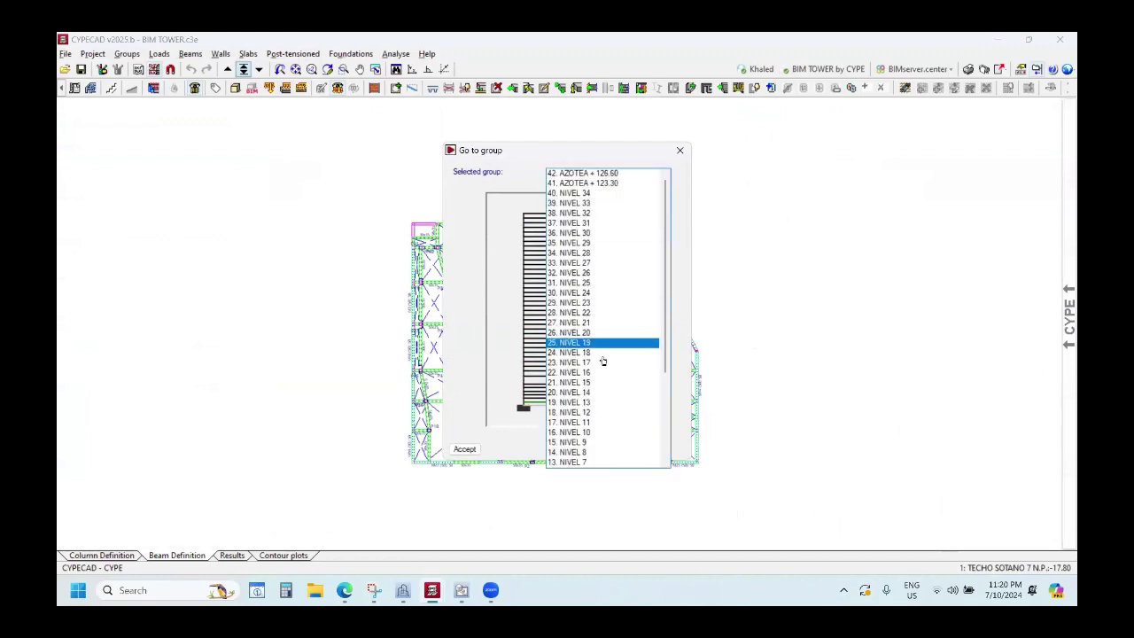
pyautogui.click(589, 283)
pyautogui.scroll(-1, 610, 193)
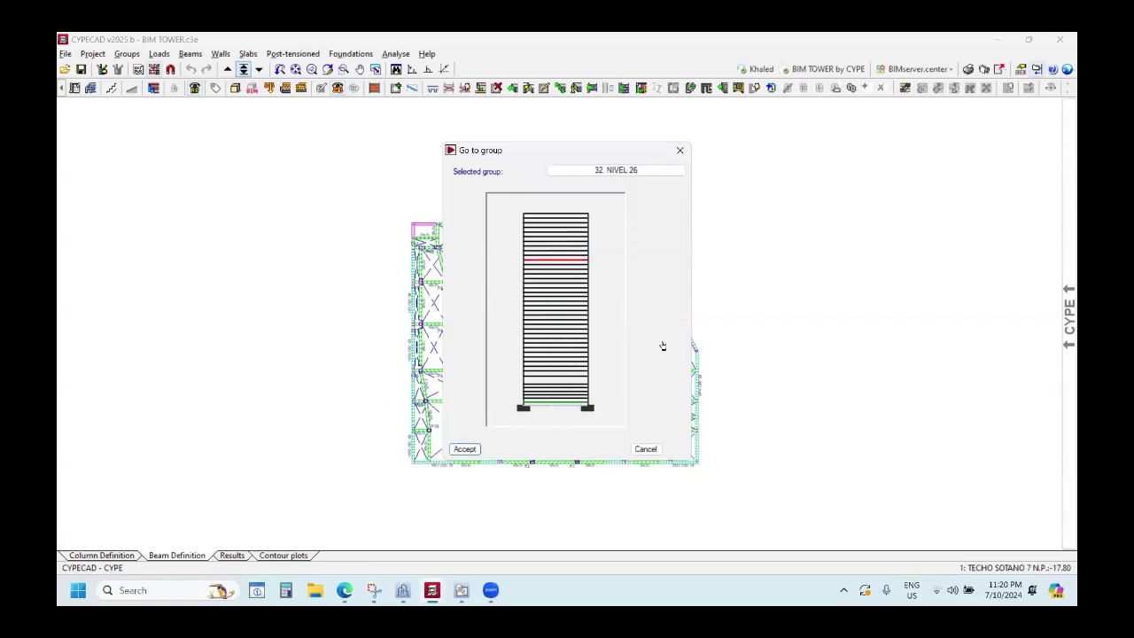
pyautogui.click(464, 449)
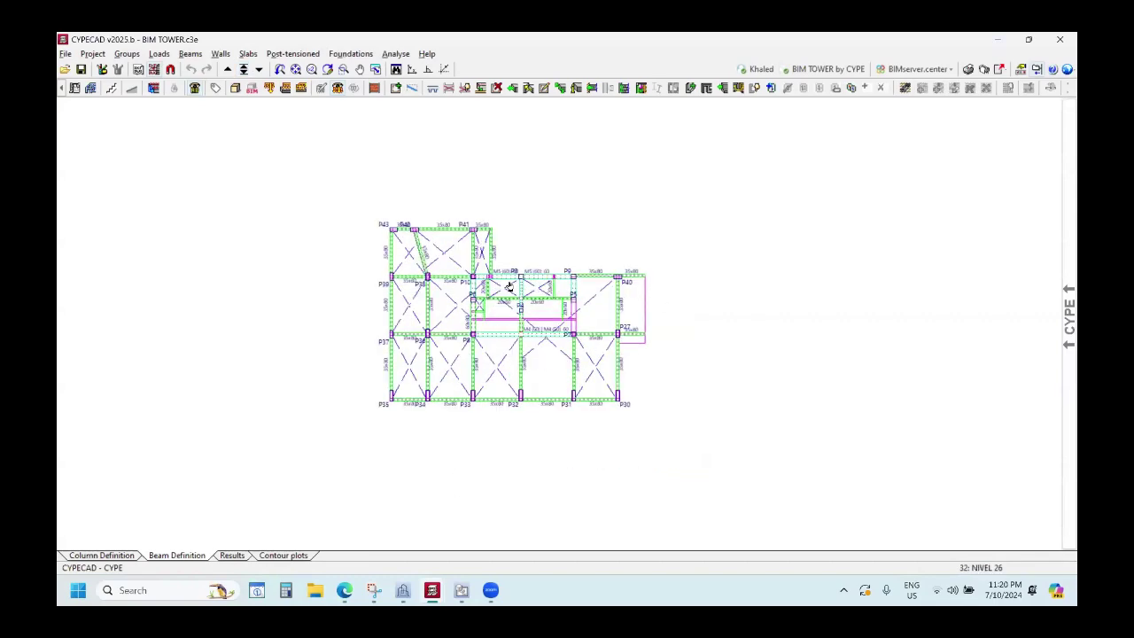
# Move up through the floor groups from NIVEL 26 to the plan of NIVEL 28.
pyautogui.click(228, 70)
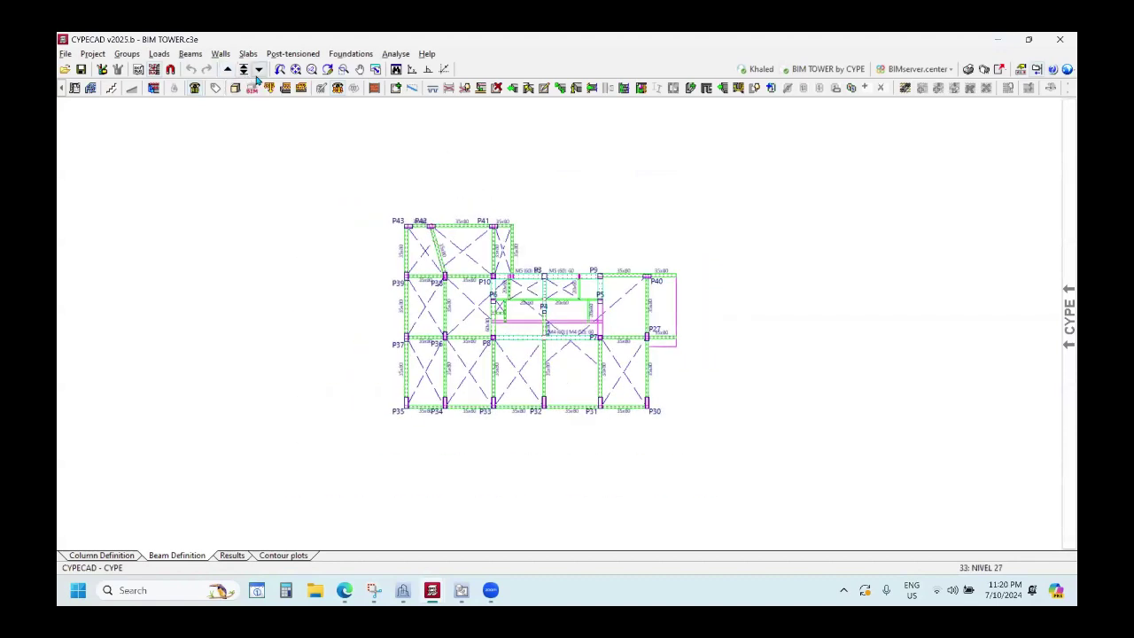
pyautogui.click(228, 70)
pyautogui.click(228, 70)
pyautogui.click(228, 70)
pyautogui.scroll(2, 558, 289)
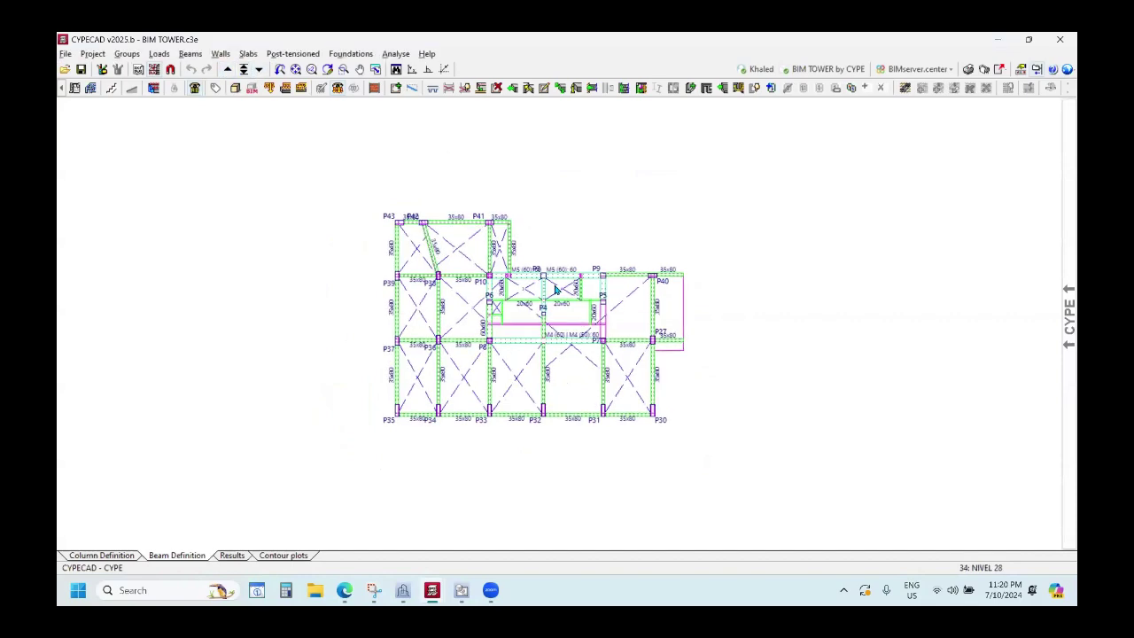
# Enter a 20 cm deep flat slab panel in the bay between P39, P38, P37 and P36, with its reinforcement parallel to a beam.
pyautogui.click(248, 54)
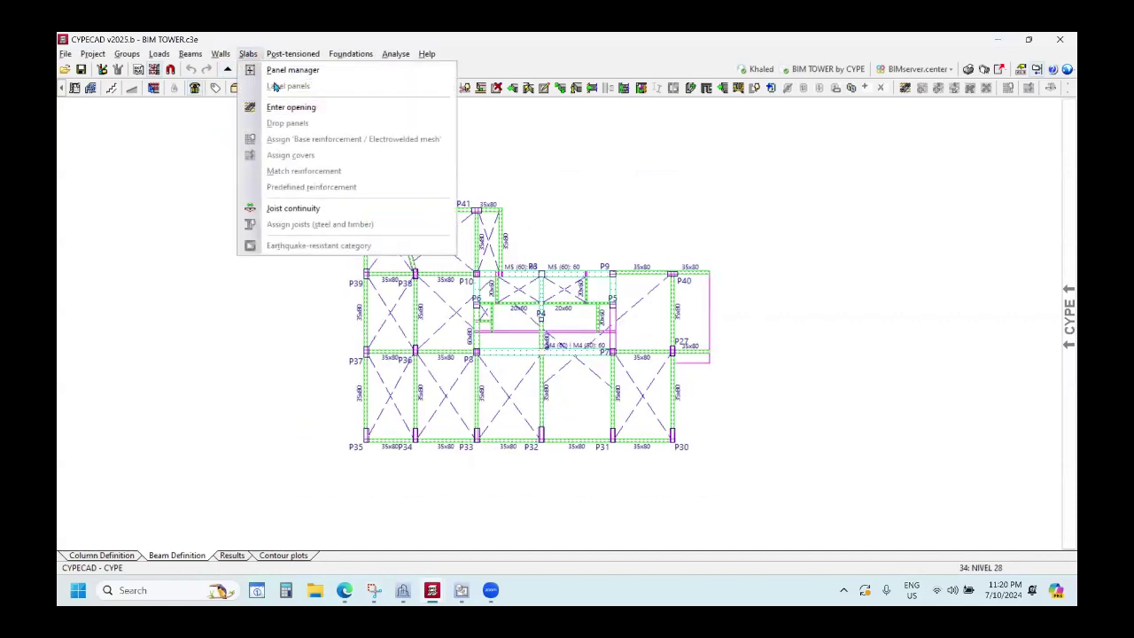
pyautogui.click(284, 74)
pyautogui.click(104, 125)
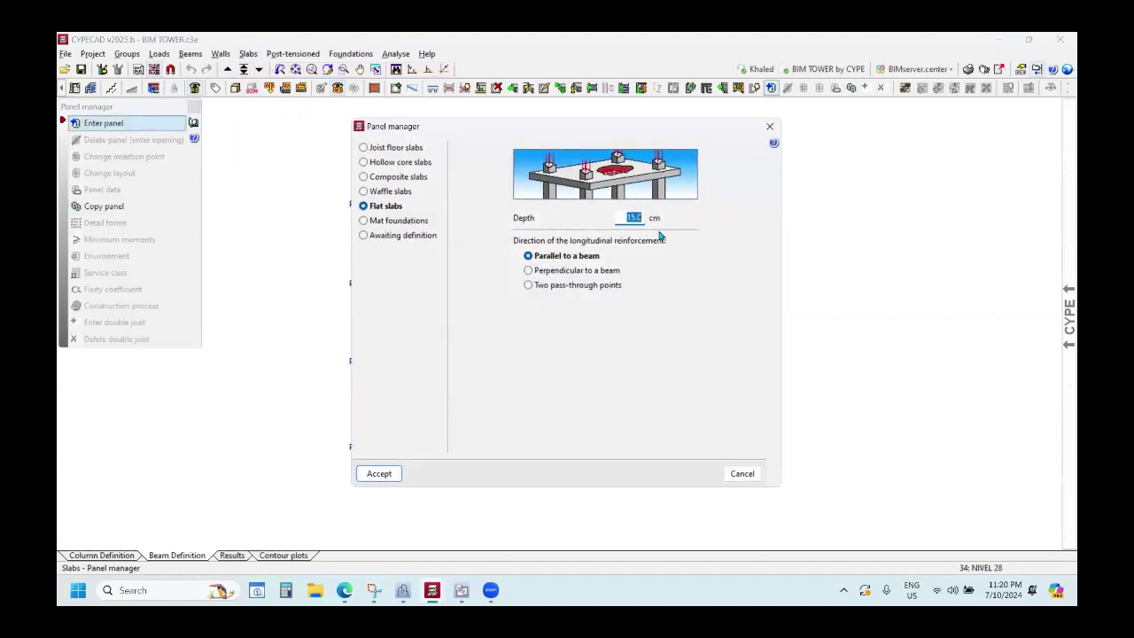
pyautogui.write('20')
pyautogui.press('Return')
pyautogui.click(394, 323)
pyautogui.rightClick(726, 217)
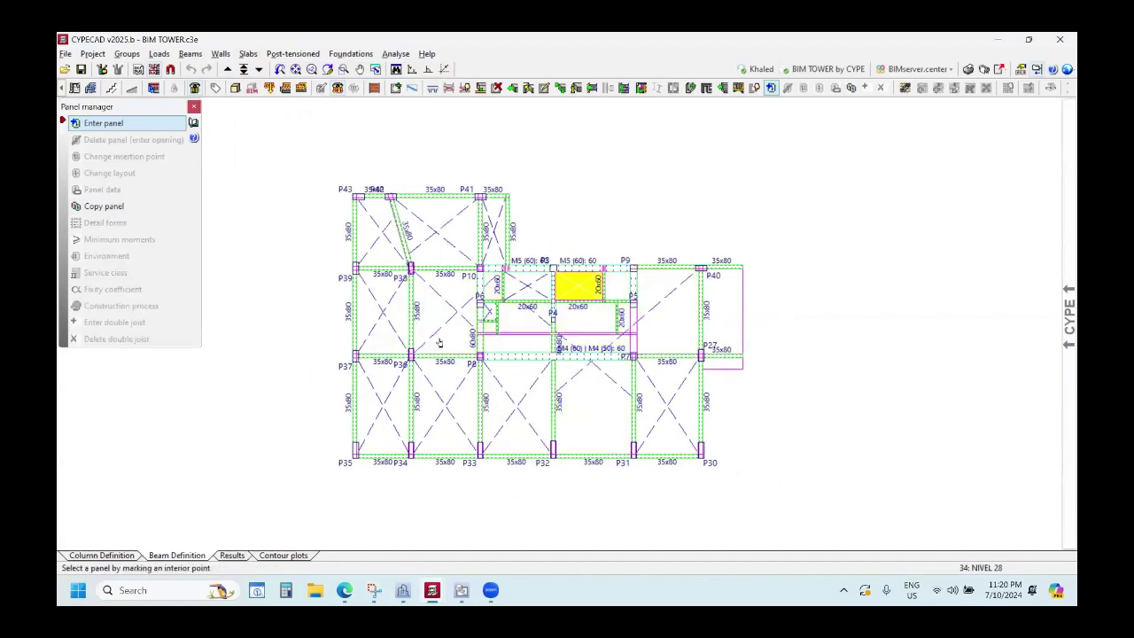
pyautogui.click(388, 350)
pyautogui.rightClick(683, 293)
pyautogui.scroll(3, 392, 304)
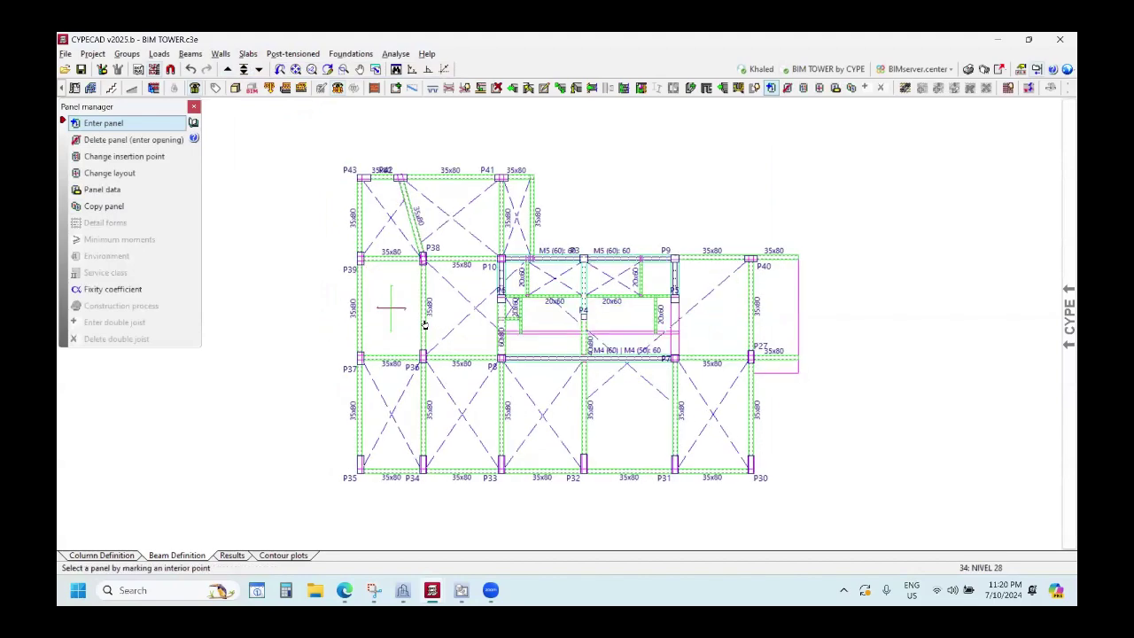
pyautogui.scroll(-3, 390, 305)
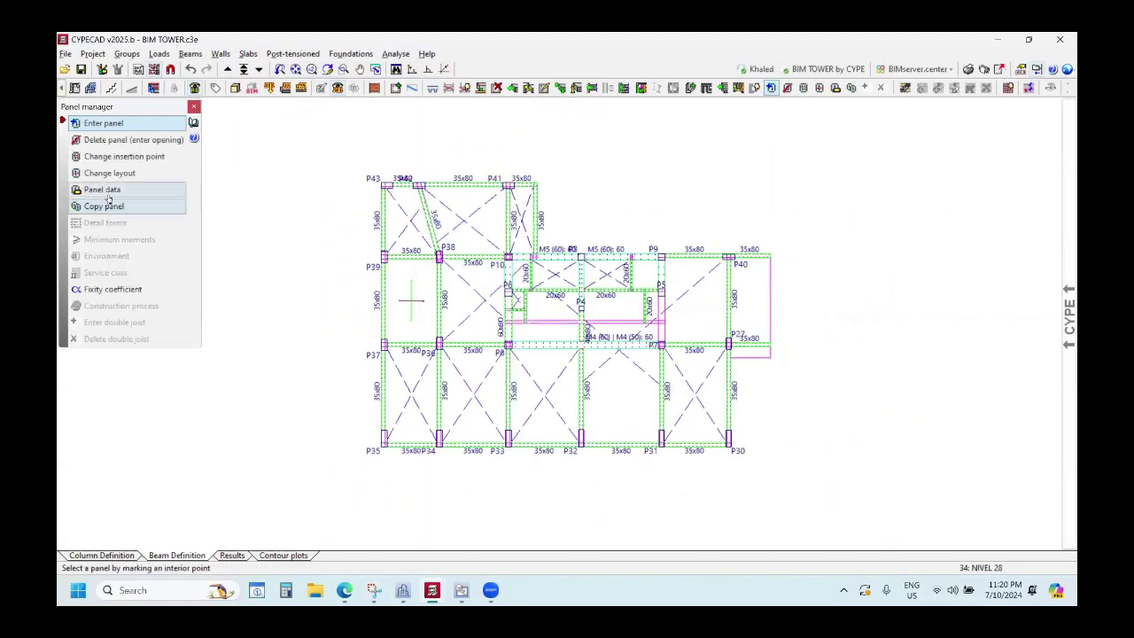
# Select the new flat slab for Copy panel, including its plane, depth, direction, fixity coefficient, base reinforcement and cover.
pyautogui.click(106, 205)
pyautogui.click(427, 319)
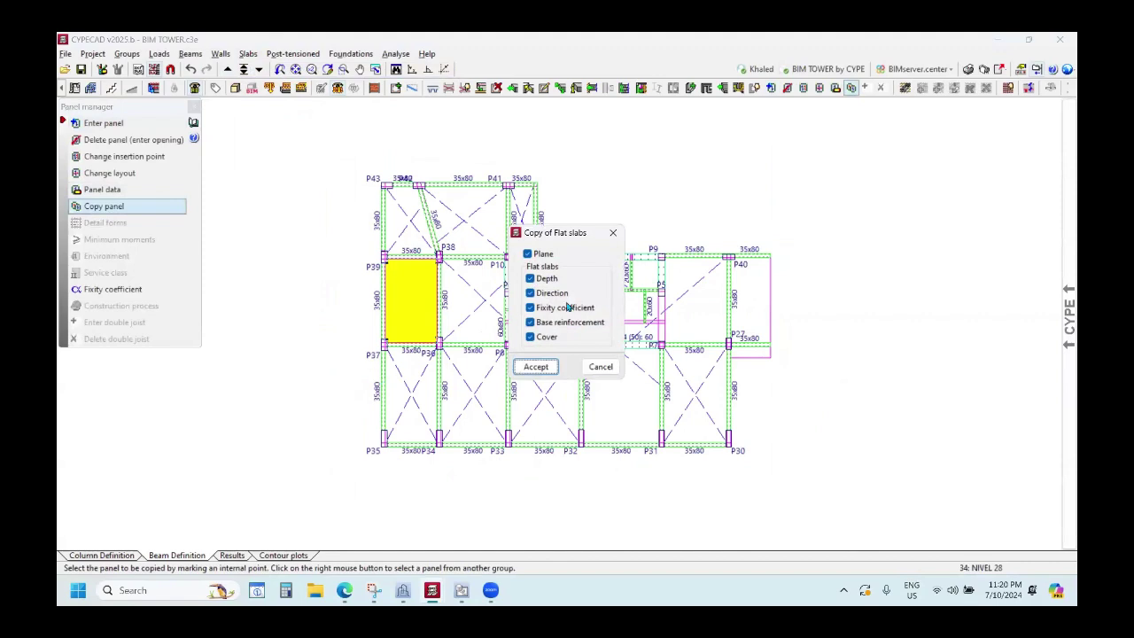
pyautogui.moveTo(543, 235); pyautogui.dragTo(807, 167)
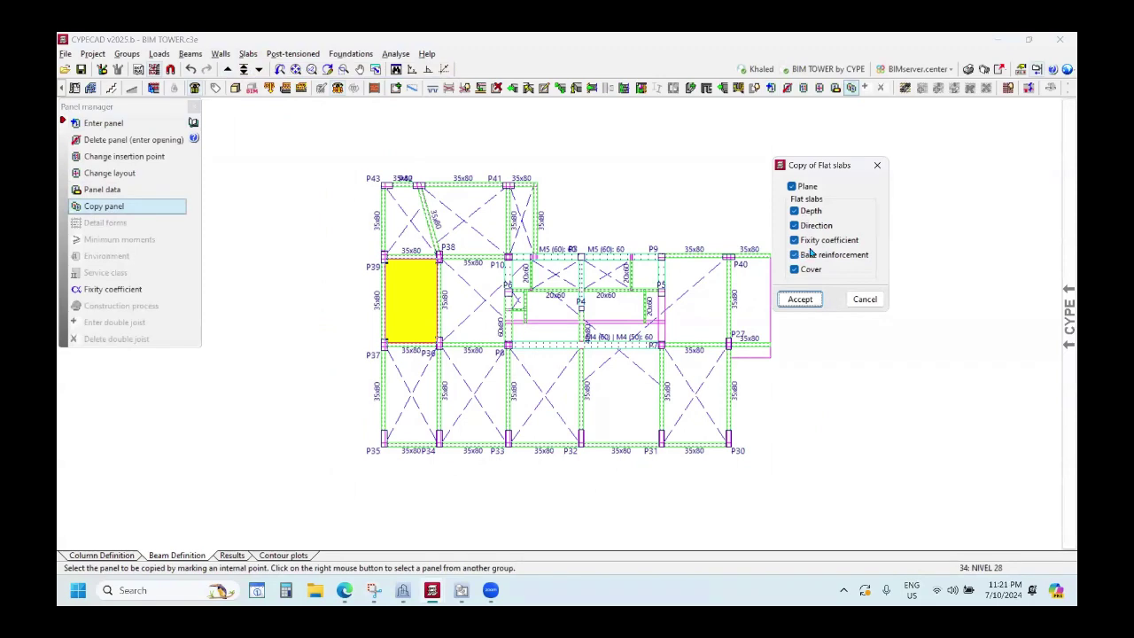
pyautogui.click(795, 225)
pyautogui.click(794, 240)
pyautogui.click(794, 254)
pyautogui.click(795, 270)
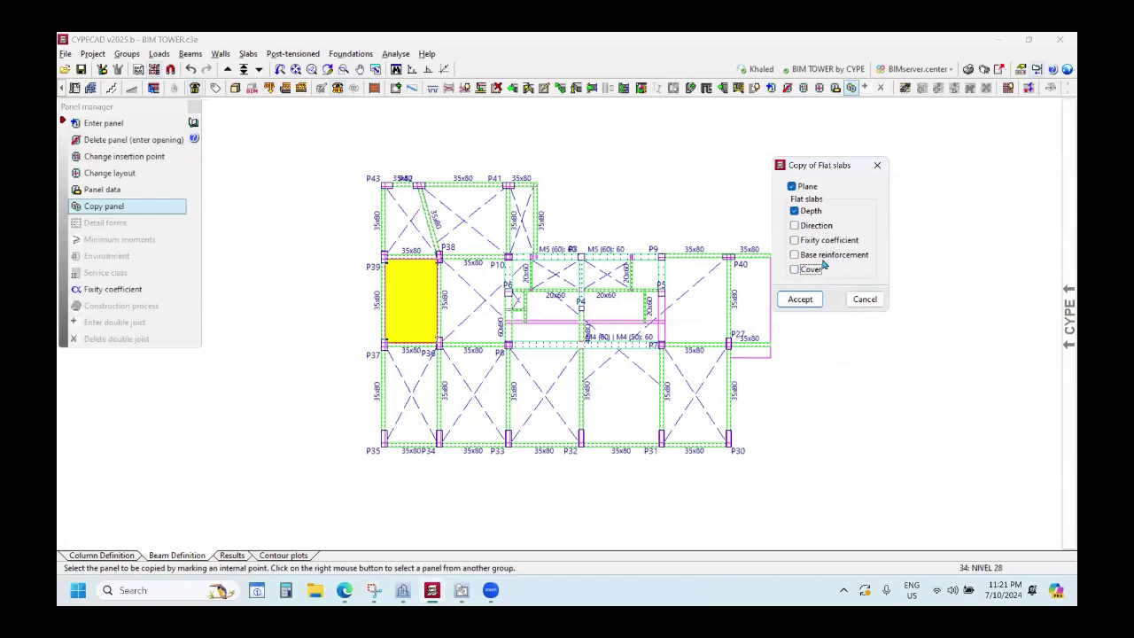
pyautogui.click(794, 241)
pyautogui.click(793, 255)
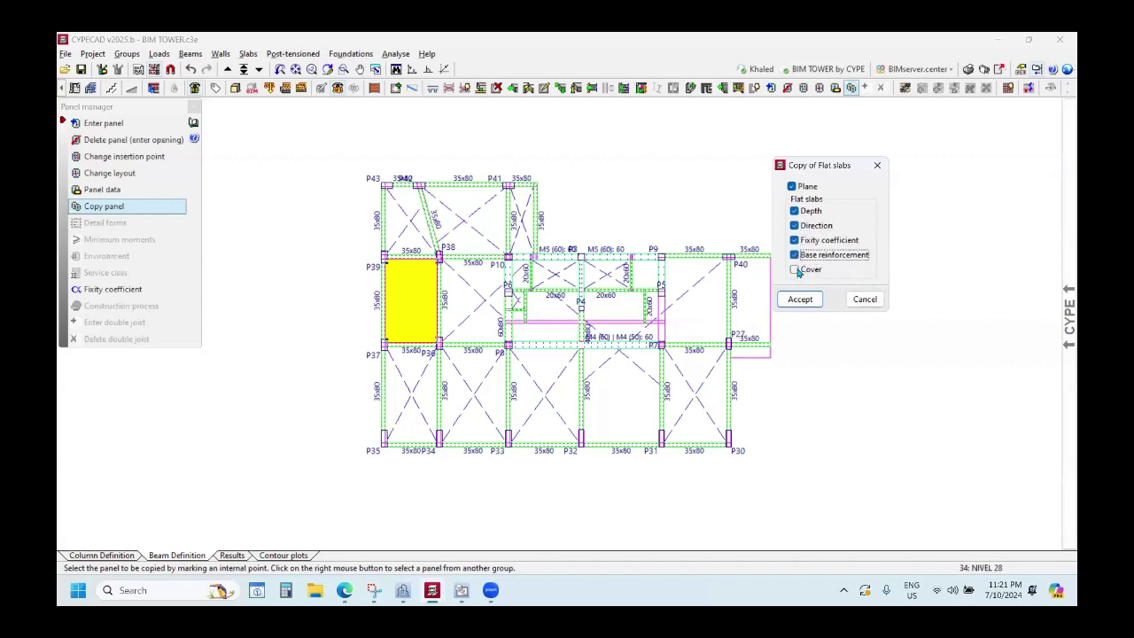
pyautogui.click(794, 269)
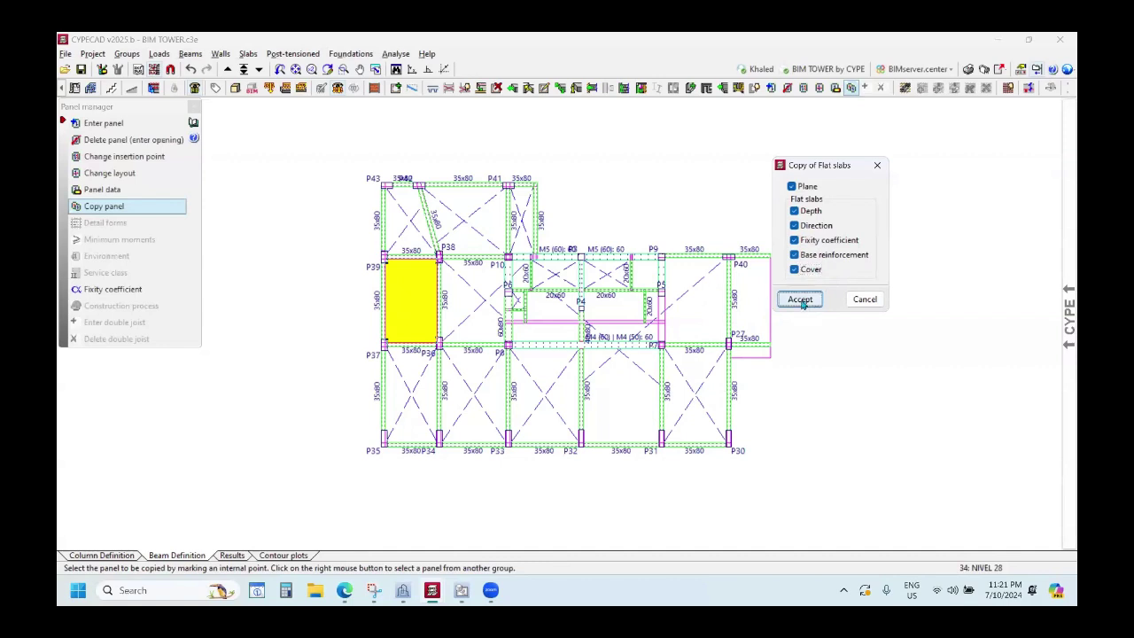
# Apply the copied slab panel to the other bays of NIVEL 28 with a selection window around the whole floor plan.
pyautogui.click(800, 300)
pyautogui.click(329, 163)
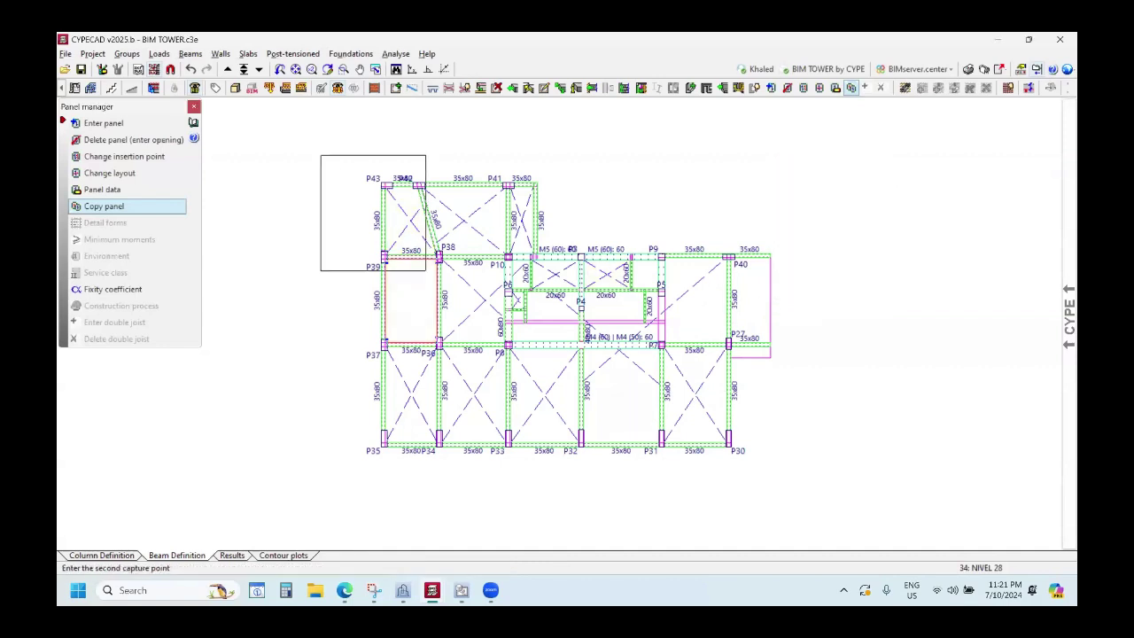
pyautogui.click(826, 489)
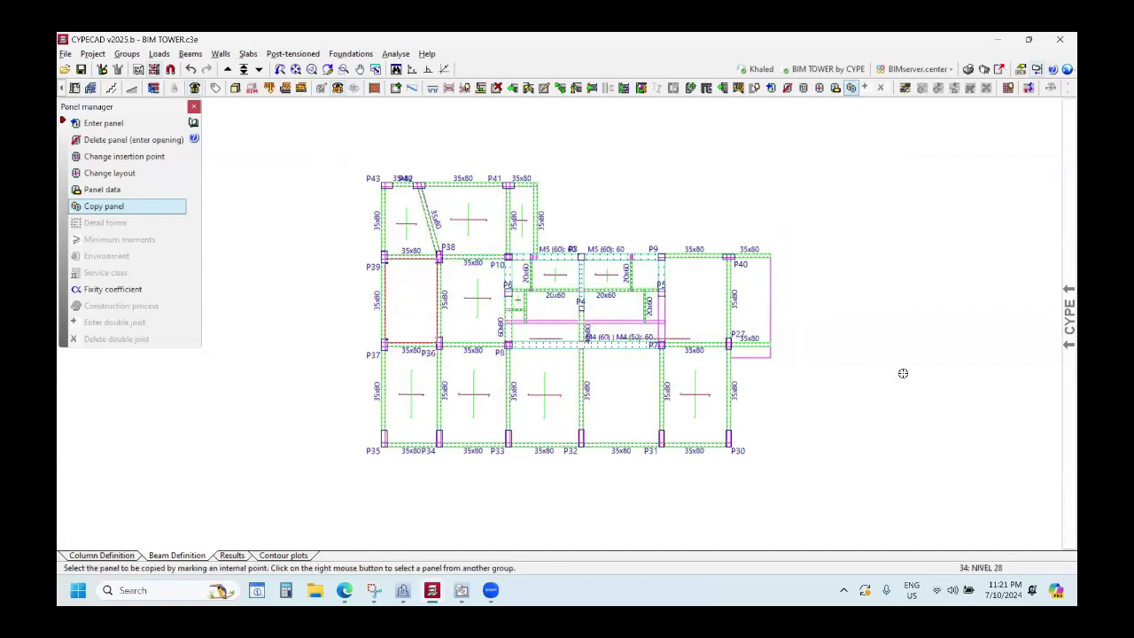
pyautogui.scroll(1, 688, 415)
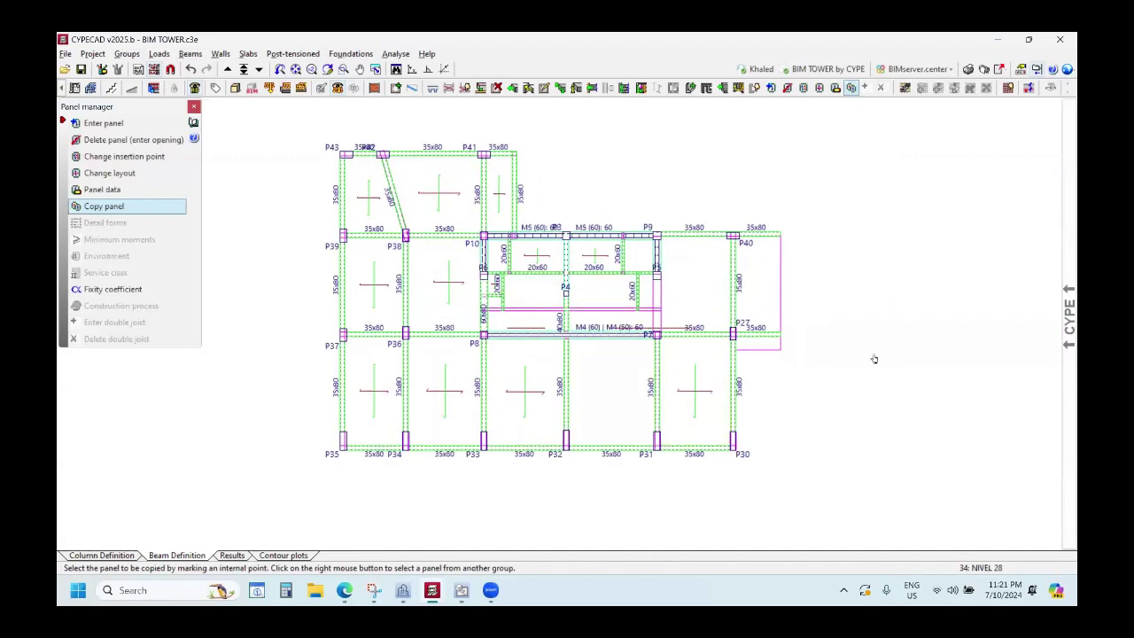
pyautogui.scroll(-1, 875, 359)
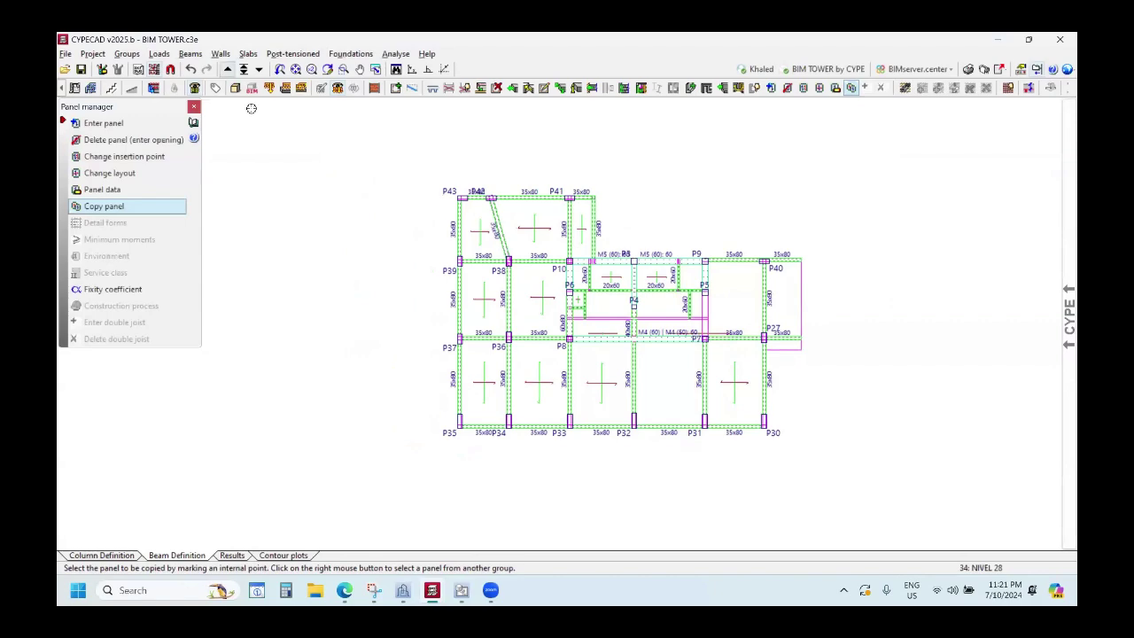
# Go up to NIVEL 29, dismissing the incidents report, and copy group 34, NIVEL 28, into it.
pyautogui.press('Escape')
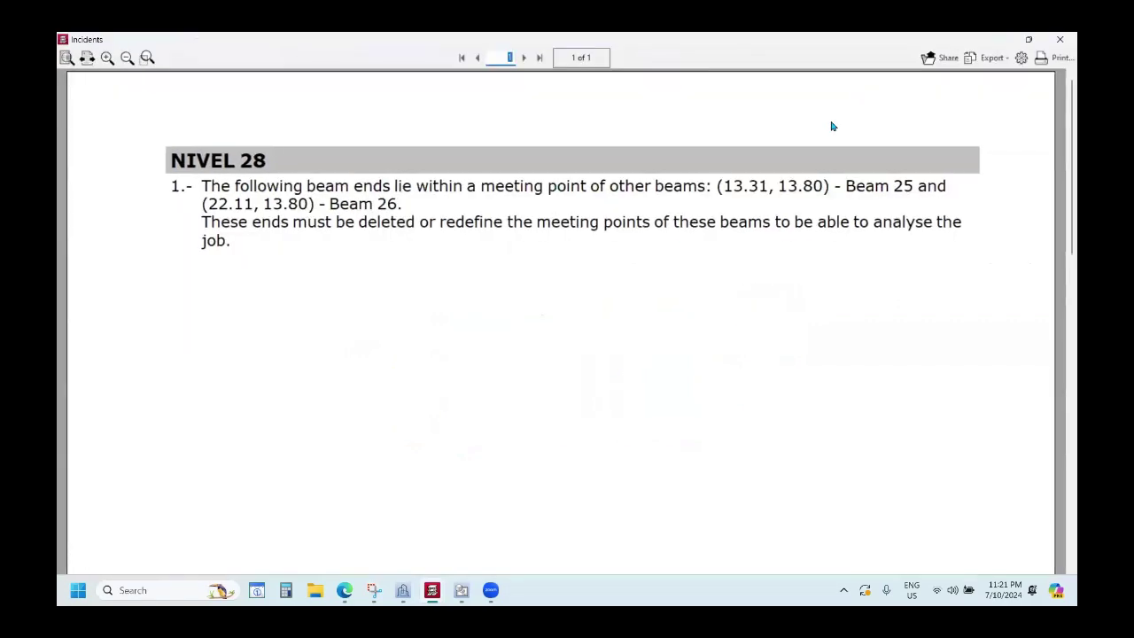
pyautogui.press('Escape')
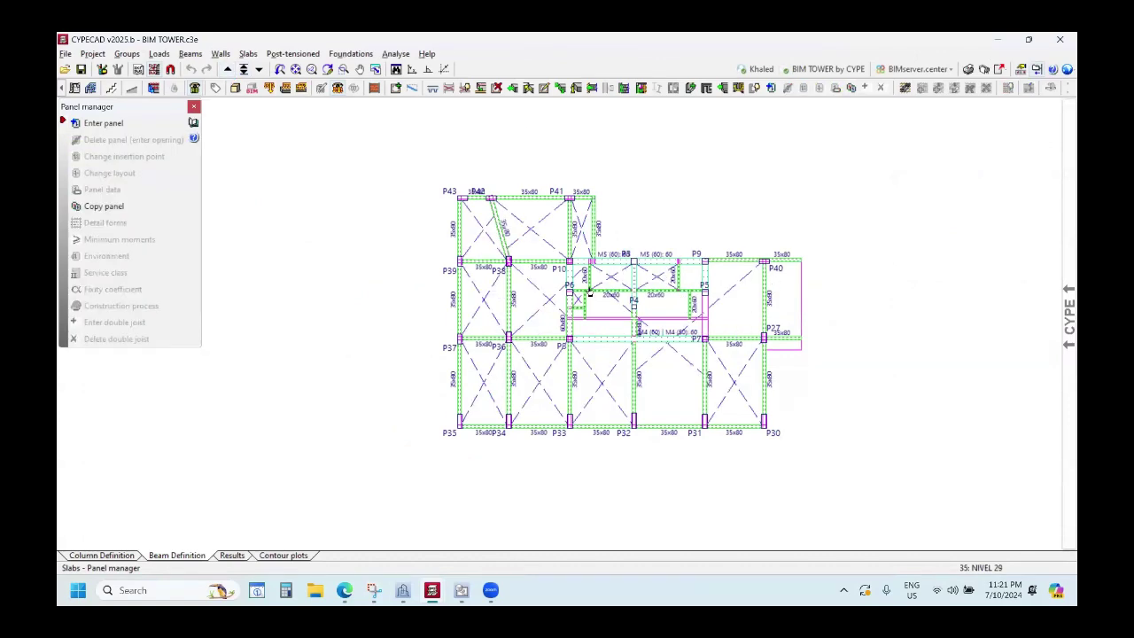
pyautogui.click(126, 54)
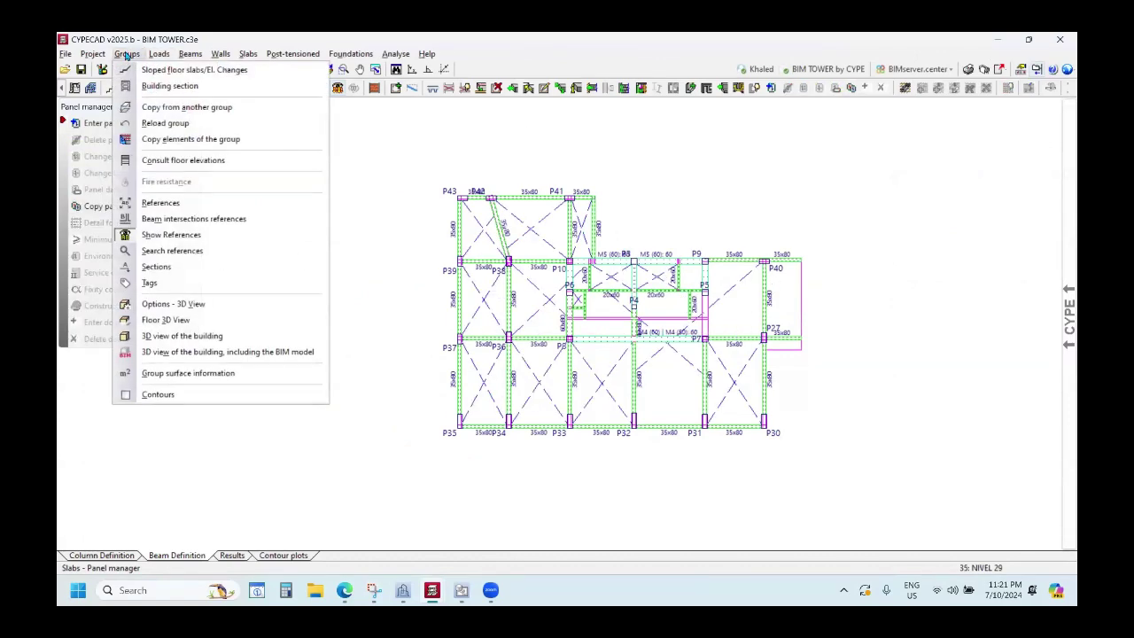
pyautogui.click(167, 108)
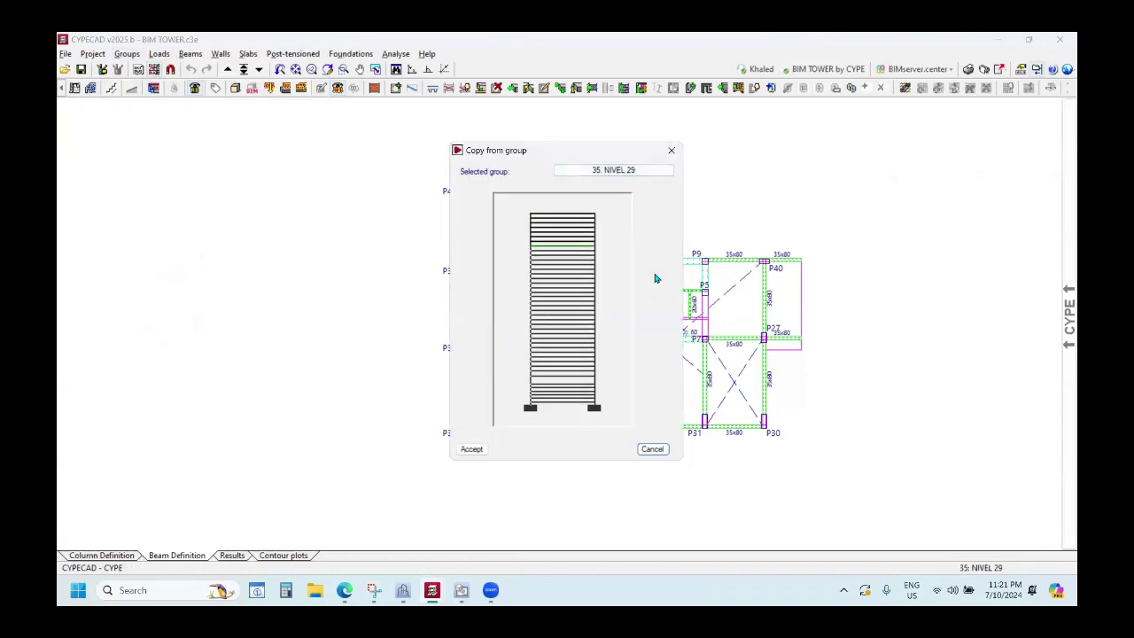
pyautogui.click(647, 170)
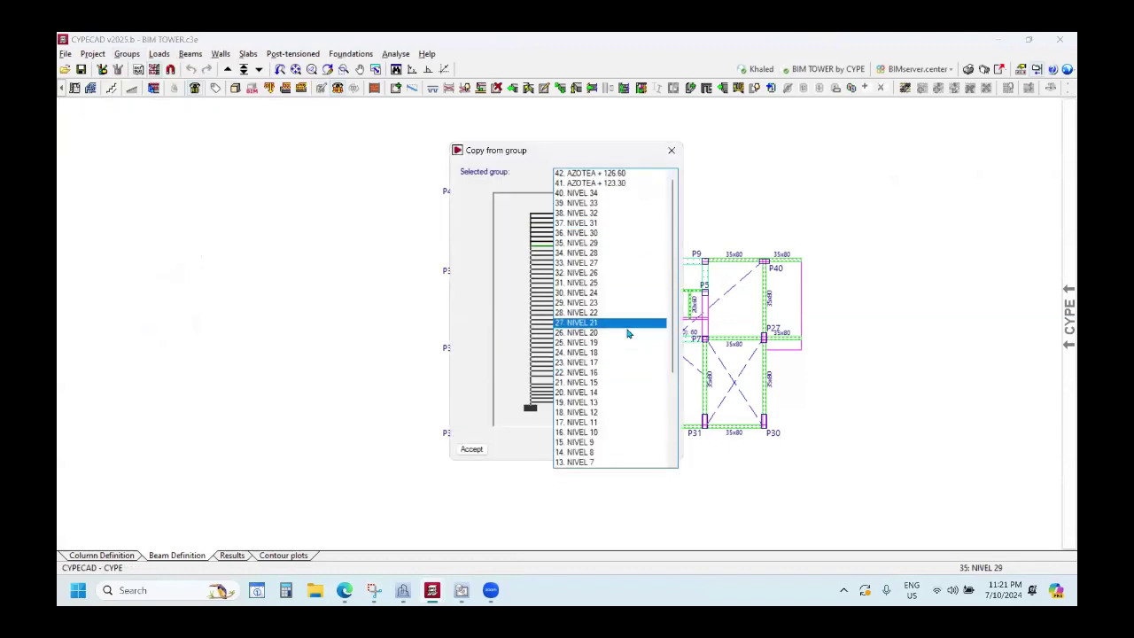
pyautogui.click(578, 254)
pyautogui.click(473, 450)
pyautogui.press('Return')
pyautogui.scroll(2, 718, 370)
pyautogui.scroll(-2, 682, 389)
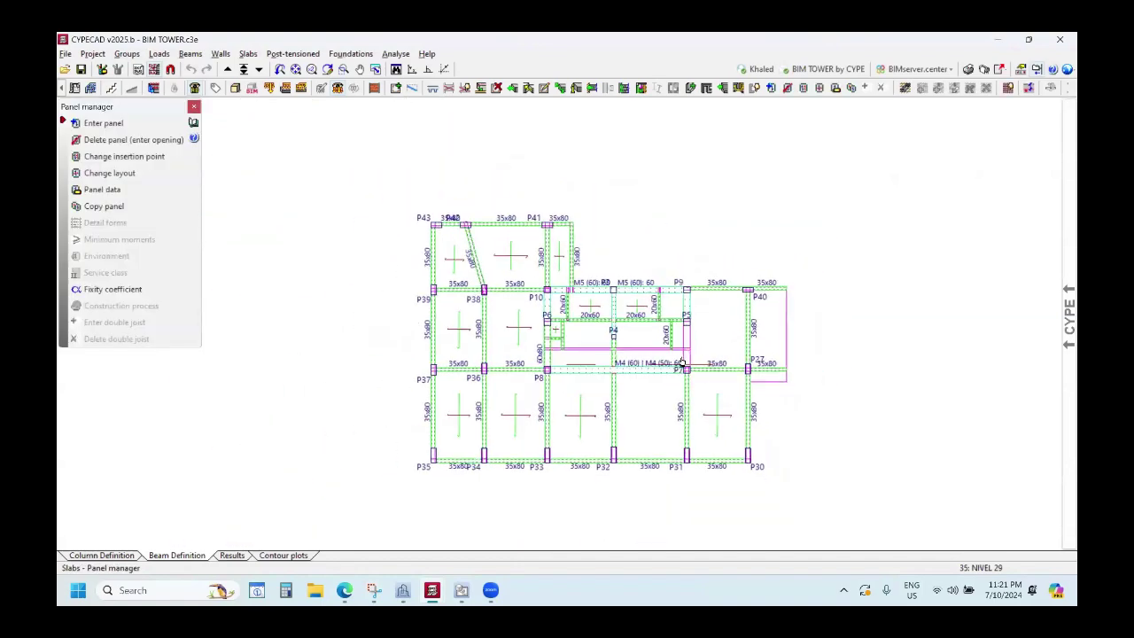
pyautogui.scroll(1, 682, 359)
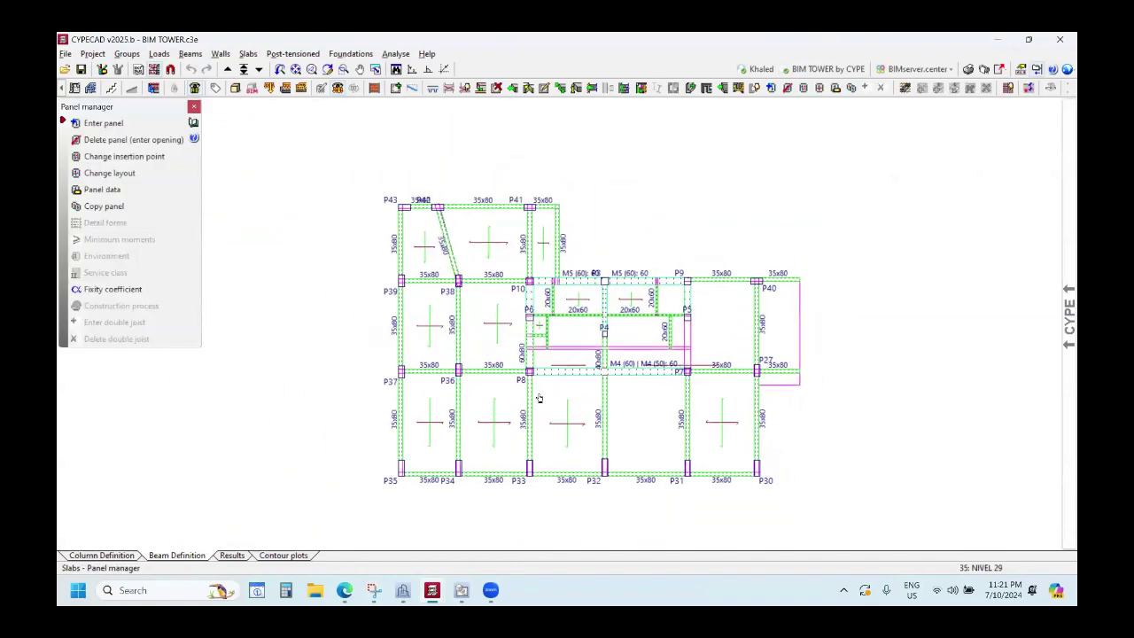
# Close the panel manager, open the 3D view of the building, inspect the upper-level slabs, and display the element visibility settings.
pyautogui.click(194, 107)
pyautogui.click(234, 88)
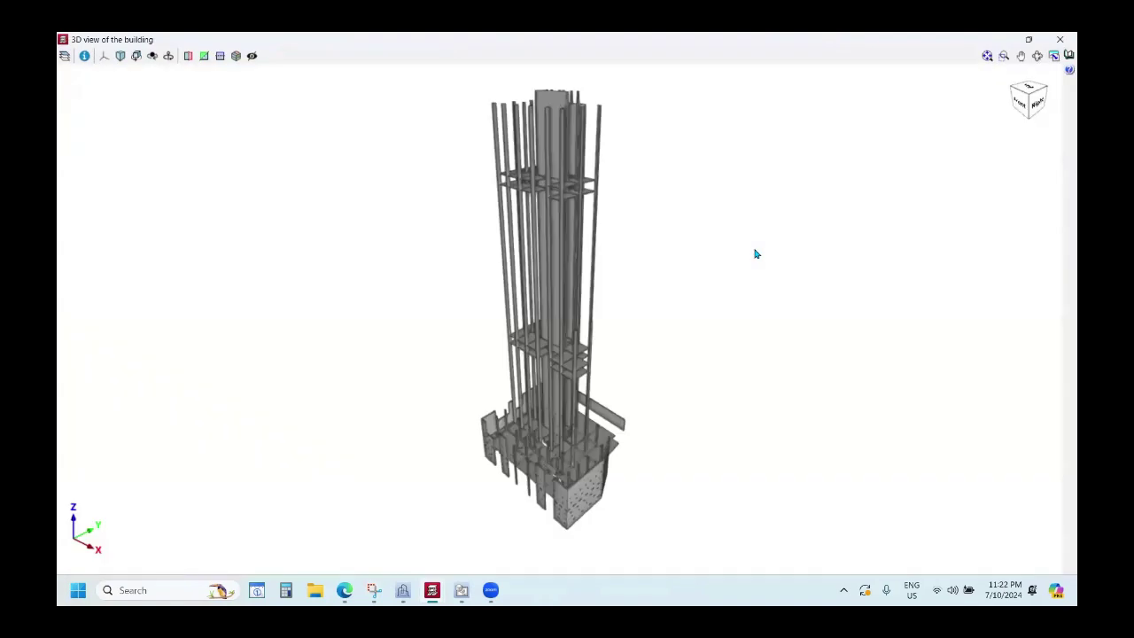
pyautogui.scroll(6, 575, 216)
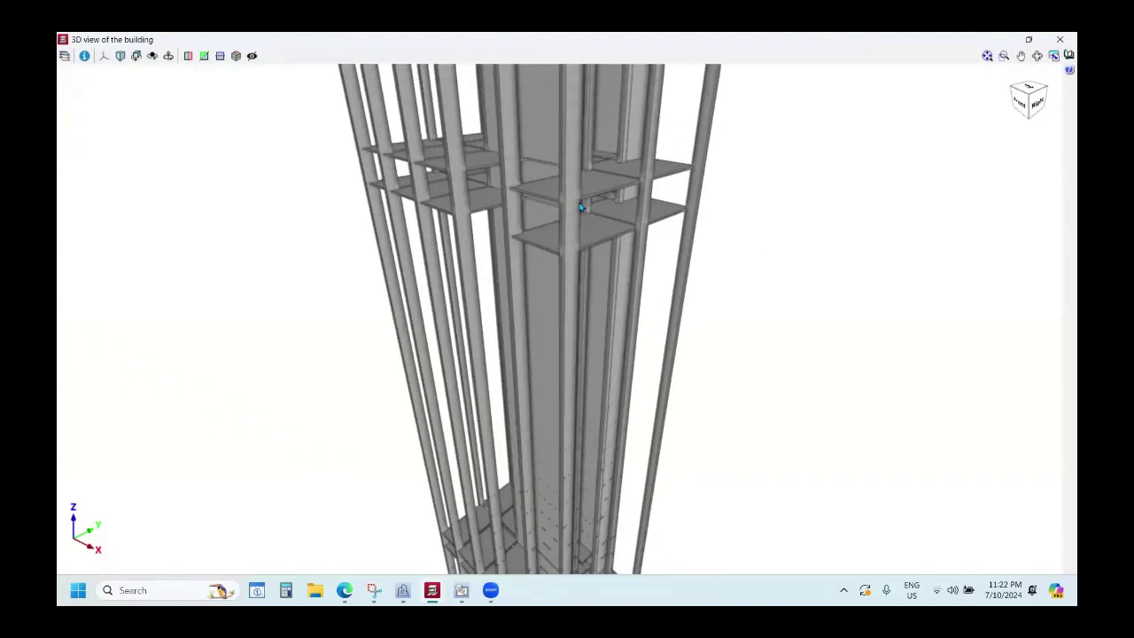
pyautogui.moveTo(564, 200); pyautogui.dragTo(58, 144, button='middle')
pyautogui.click(81, 57)
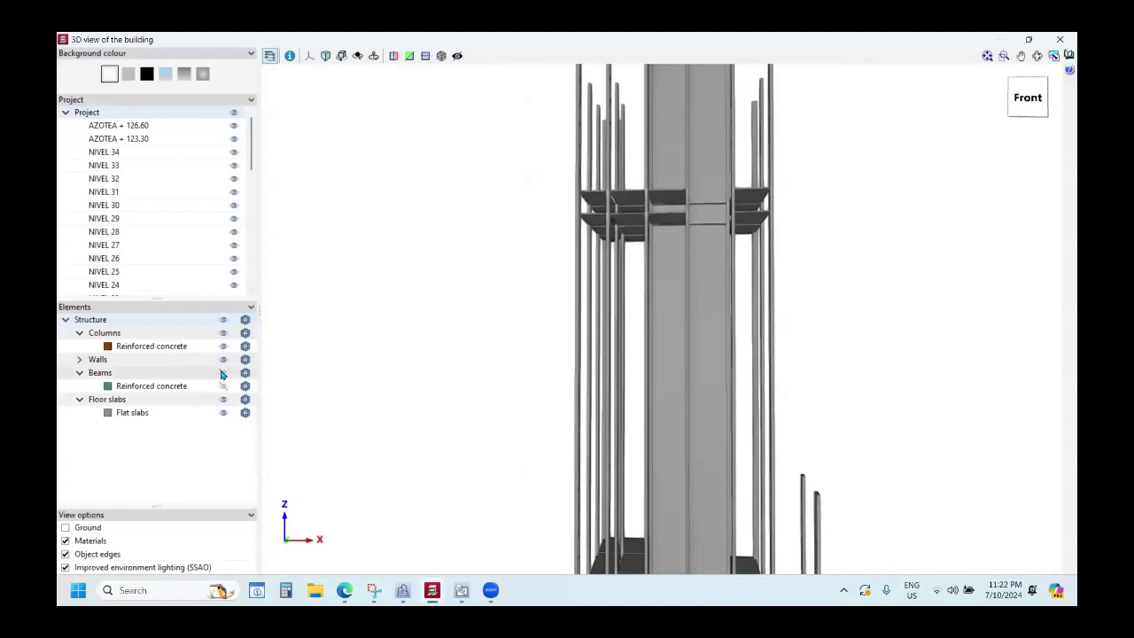
# Show the beams again in the 3D view and close it, returning to the NIVEL 29 floor plan.
pyautogui.click(221, 374)
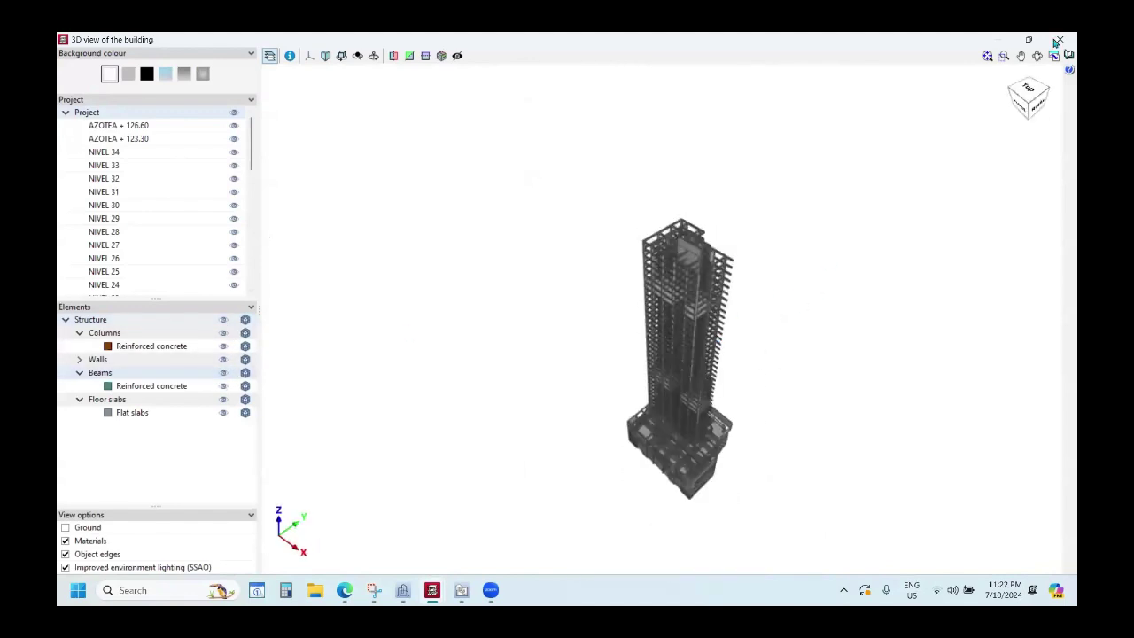
pyautogui.press('Escape')
pyautogui.scroll(5, 585, 372)
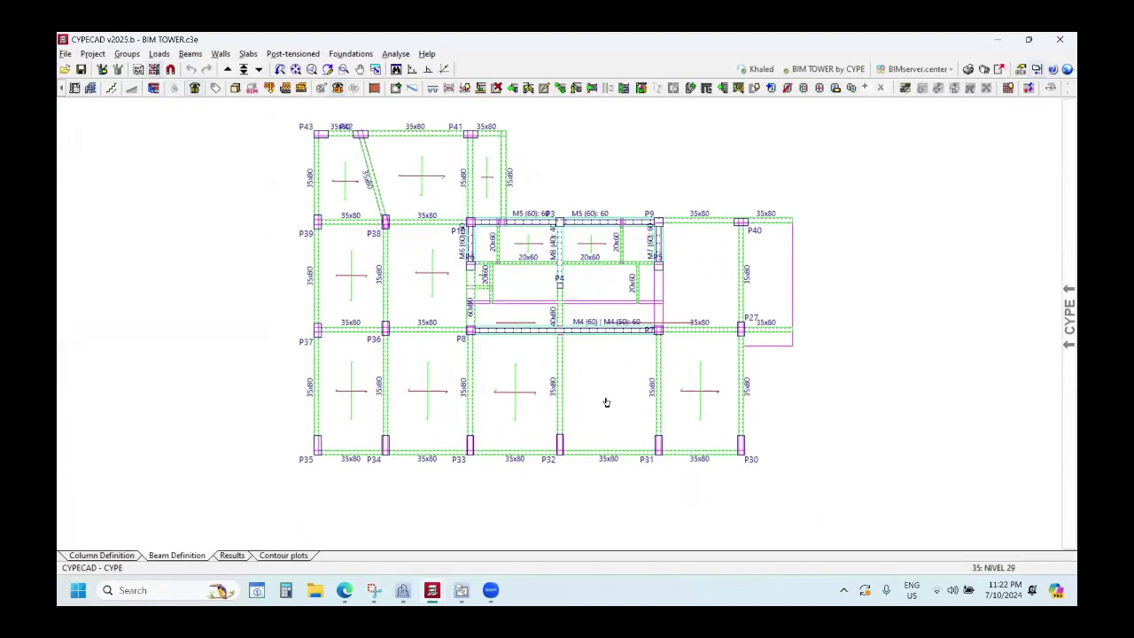
pyautogui.scroll(-2, 634, 404)
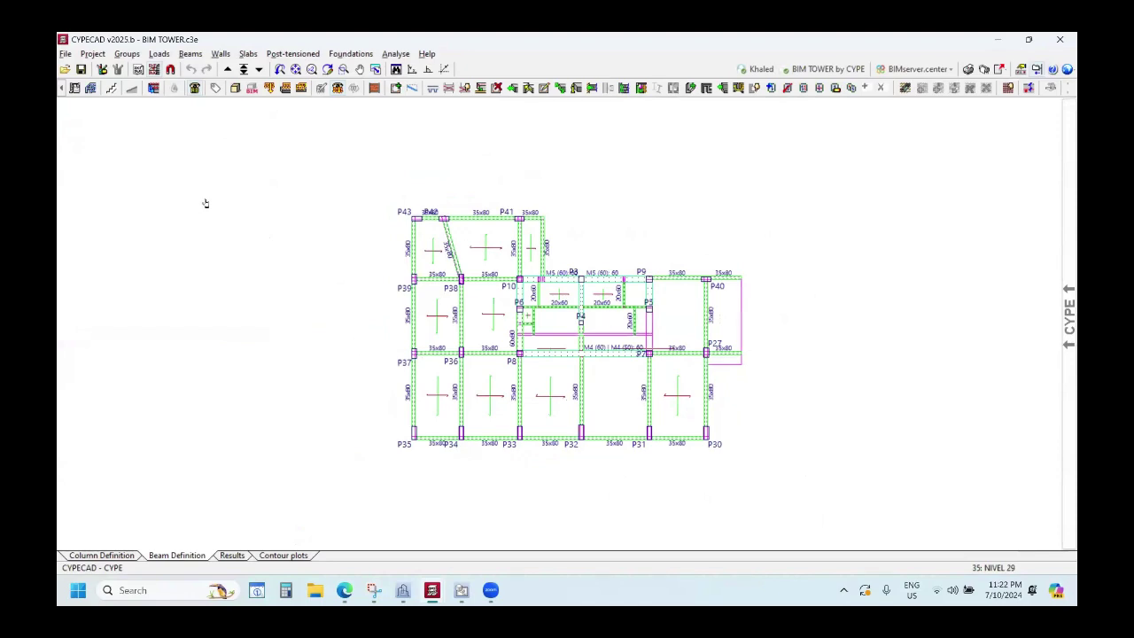
# Try to open the project JK900_15-11-18 from the C:\CYPE Ingenieros\Projects\CYPECAD folder.
pyautogui.click(65, 71)
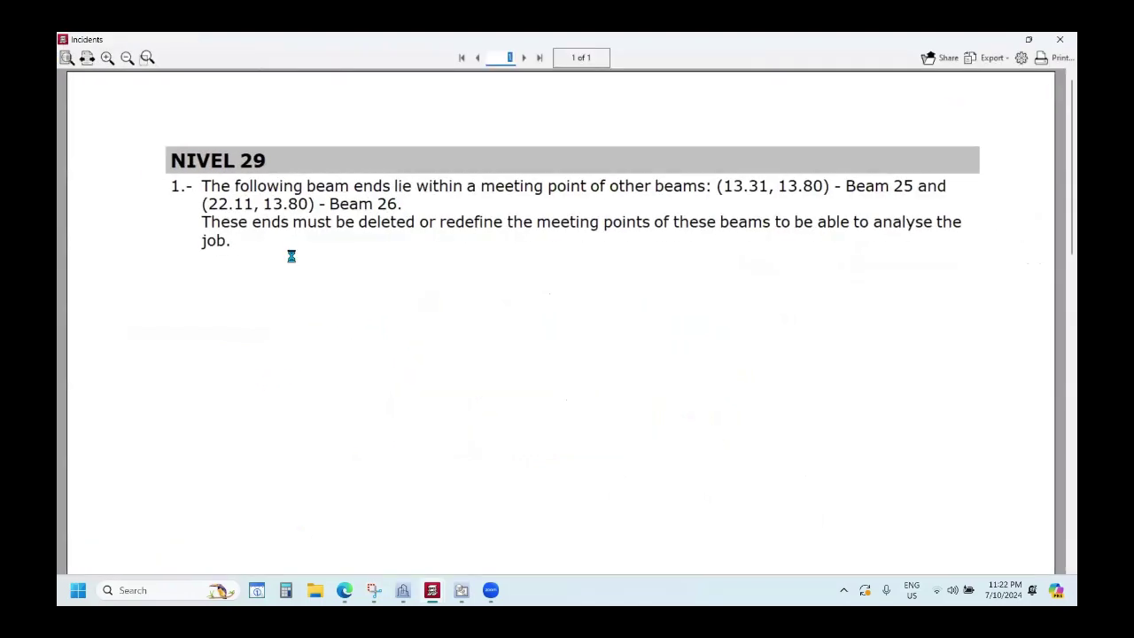
pyautogui.click(285, 212)
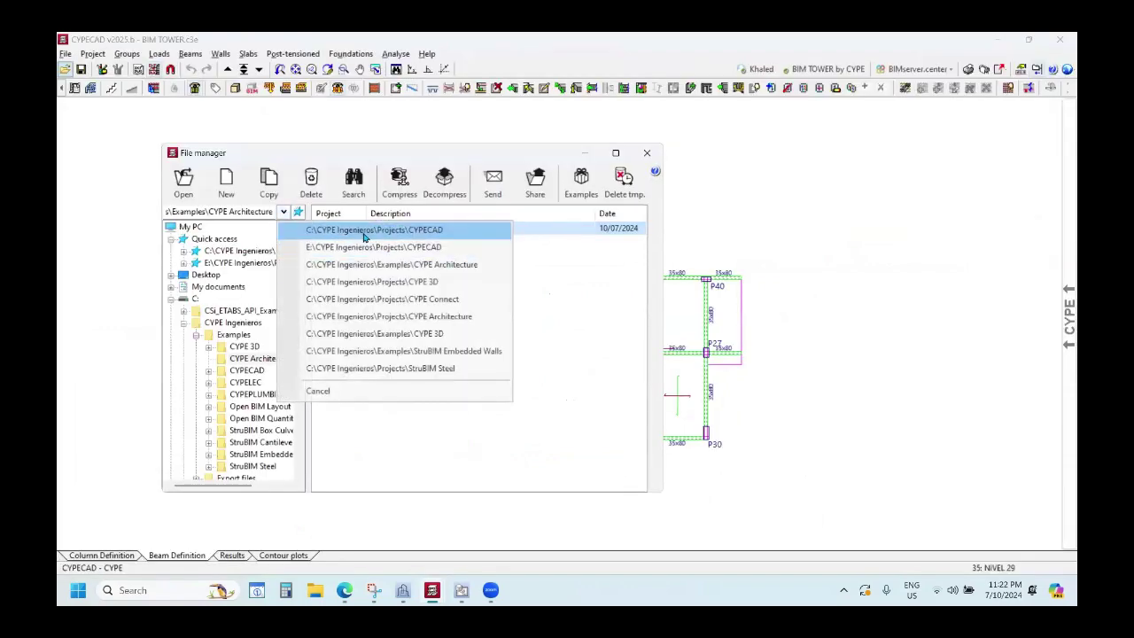
pyautogui.click(361, 231)
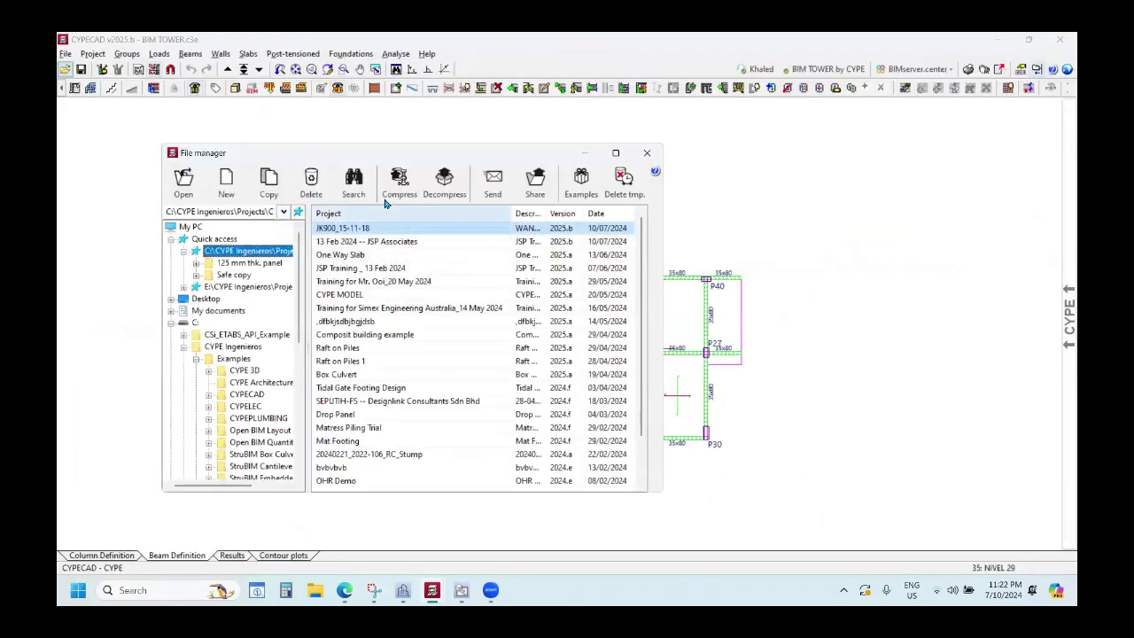
pyautogui.moveTo(393, 158); pyautogui.dragTo(433, 161)
pyautogui.click(222, 188)
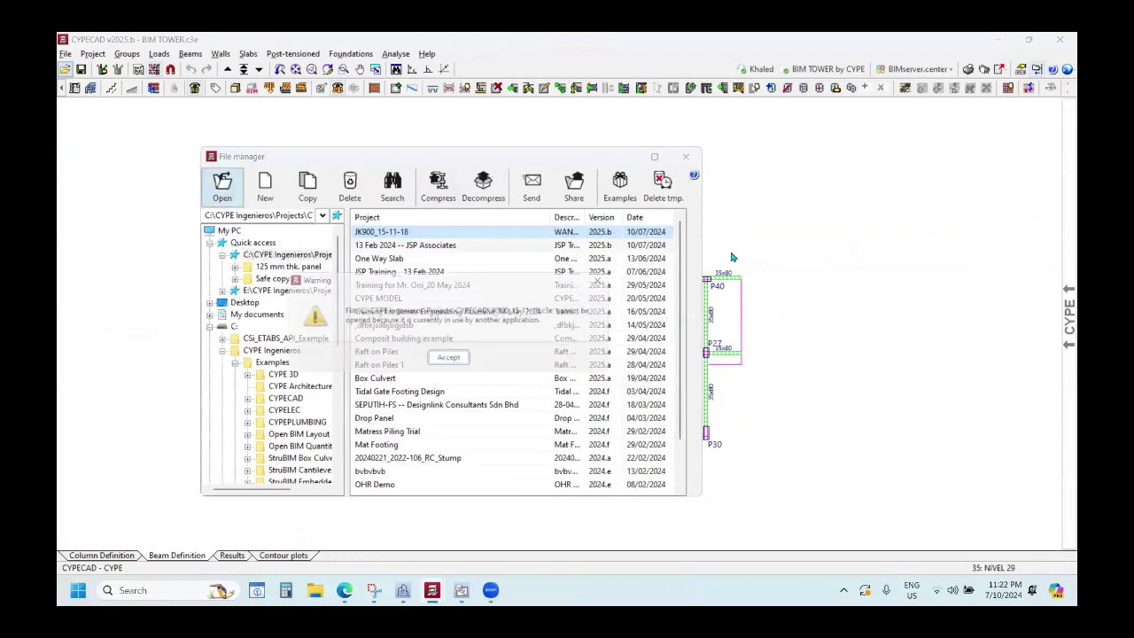
pyautogui.click(456, 360)
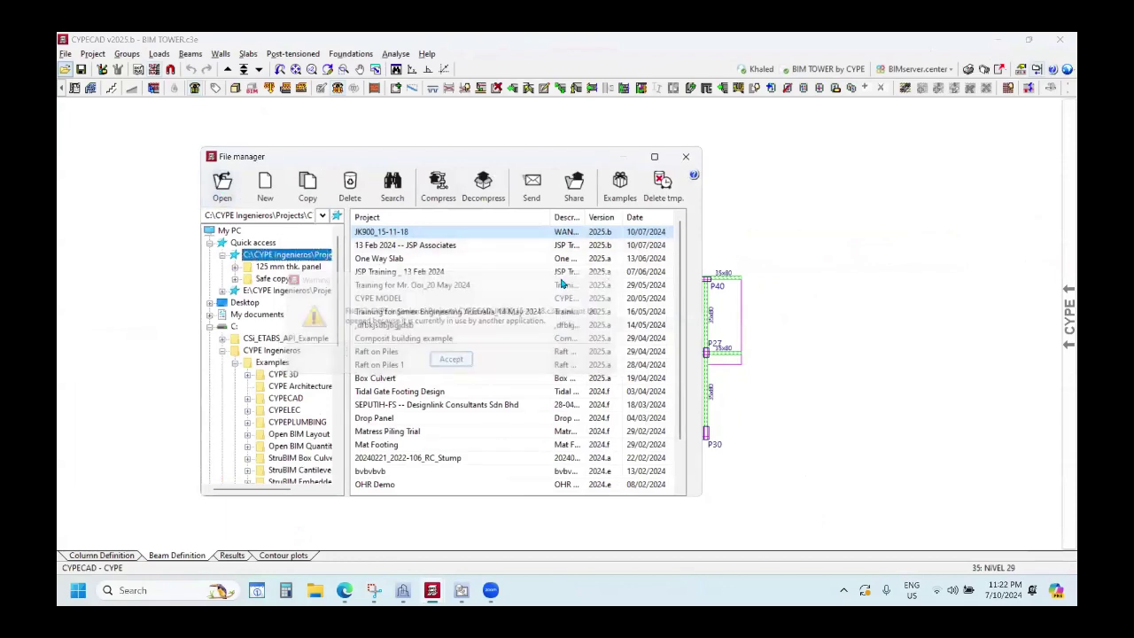
pyautogui.click(222, 190)
# Switch to the already running CYPECAD window of project JK900_15-11-18 and inspect its 3D building view from several angles.
pyautogui.moveTo(431, 590)
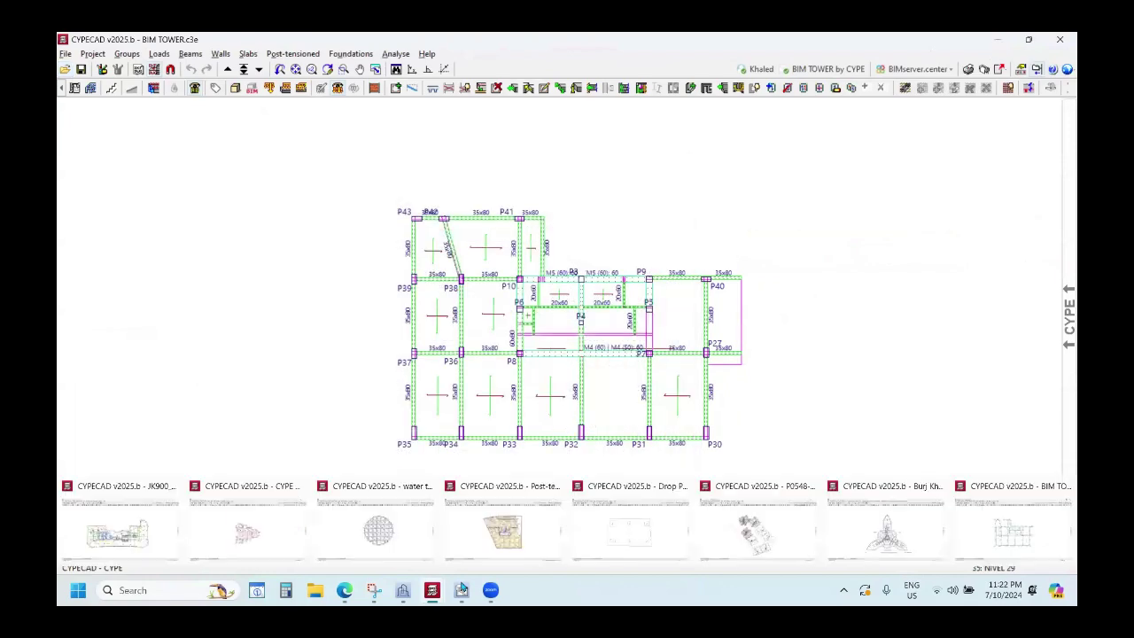
pyautogui.click(129, 530)
pyautogui.scroll(5, 565, 335)
pyautogui.scroll(-3, 559, 353)
pyautogui.moveTo(559, 353)
pyautogui.mouseDown(button='middle')
pyautogui.moveTo(741, 324)
pyautogui.moveTo(557, 377)
pyautogui.moveTo(631, 358)
pyautogui.moveTo(497, 354)
pyautogui.moveTo(620, 351)
pyautogui.moveTo(554, 350)
pyautogui.moveTo(573, 368)
pyautogui.mouseUp(button='middle')
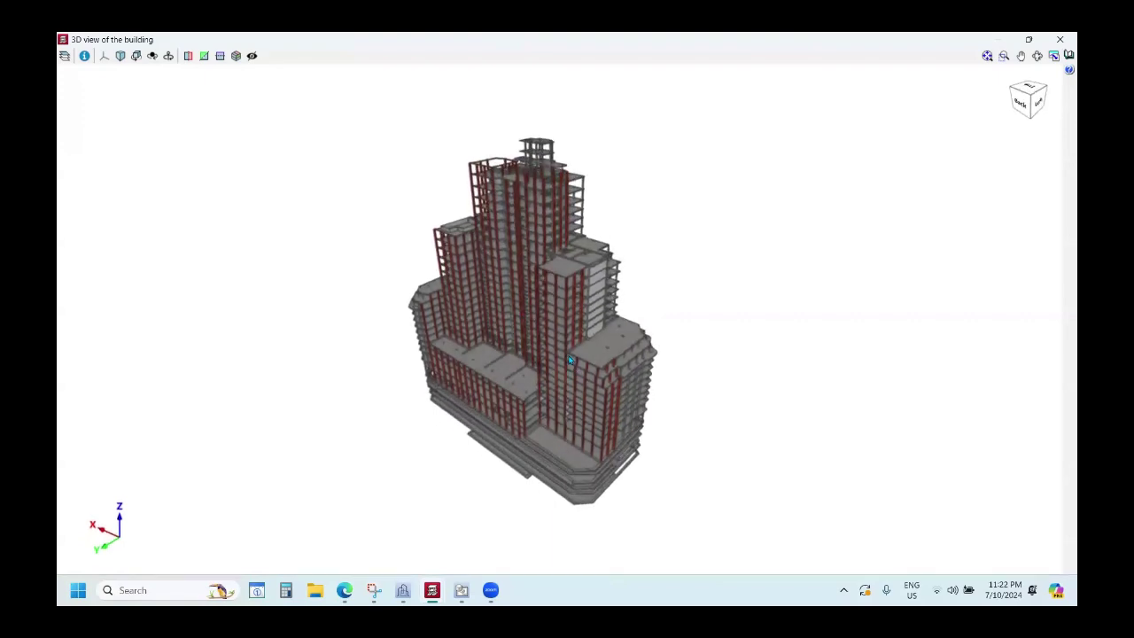
pyautogui.scroll(3, 562, 350)
pyautogui.scroll(-2, 559, 395)
pyautogui.moveTo(577, 356); pyautogui.dragTo(509, 301, button='middle')
pyautogui.scroll(-2, 546, 365)
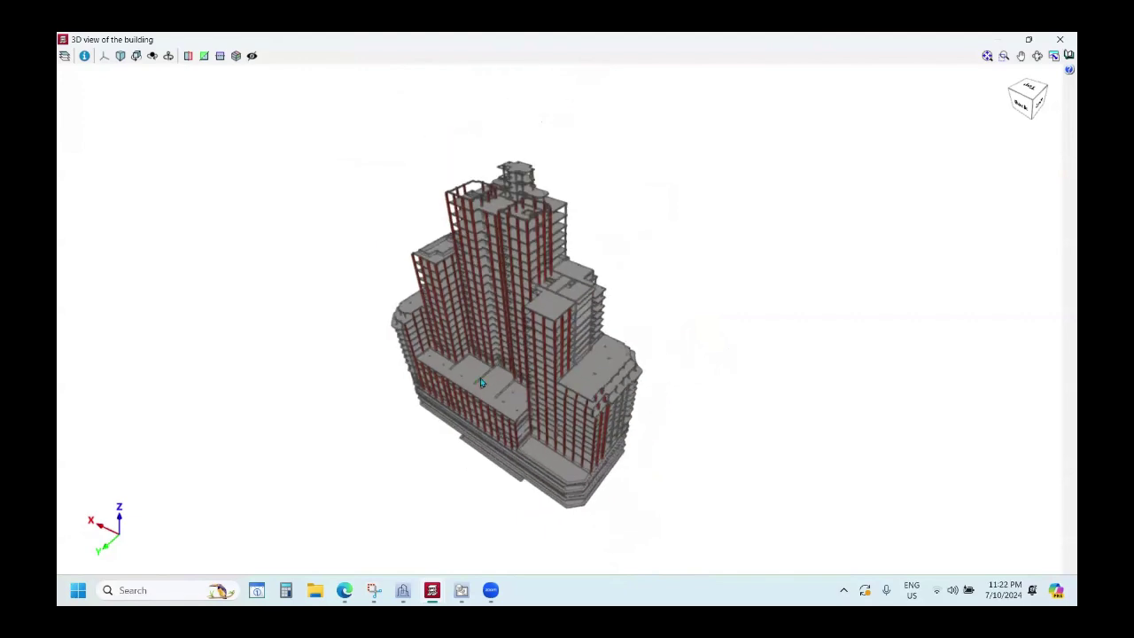
pyautogui.scroll(2, 522, 379)
pyautogui.scroll(-1, 521, 374)
pyautogui.moveTo(519, 367); pyautogui.dragTo(521, 295, button='middle')
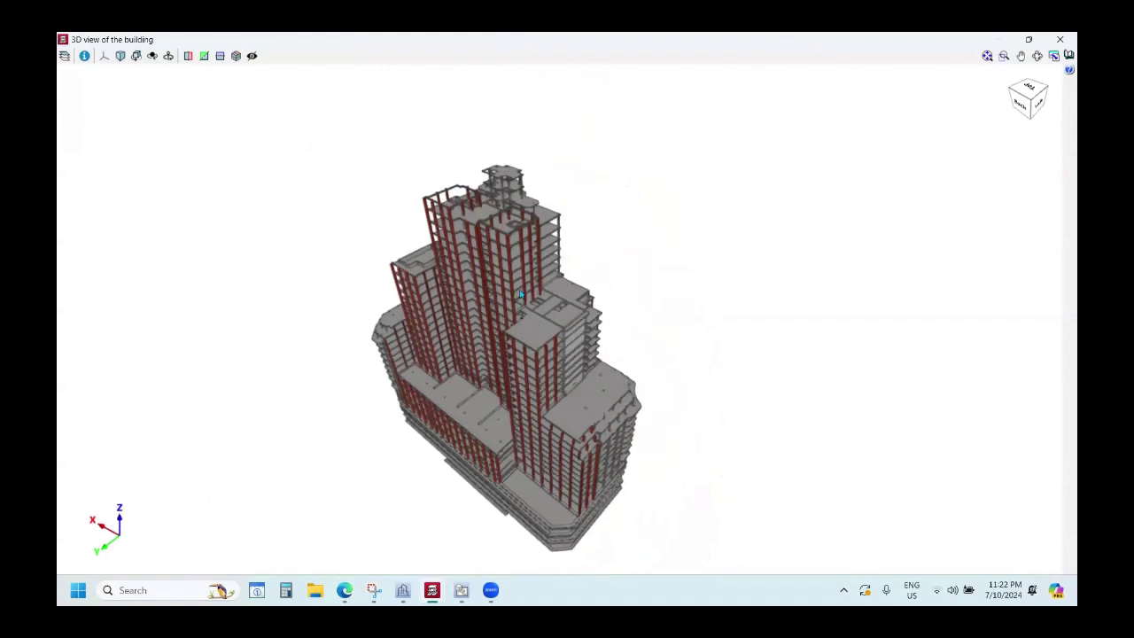
# Display the visibility settings of the 3D view and review the project's levels from L29 down to the foundations.
pyautogui.click(63, 56)
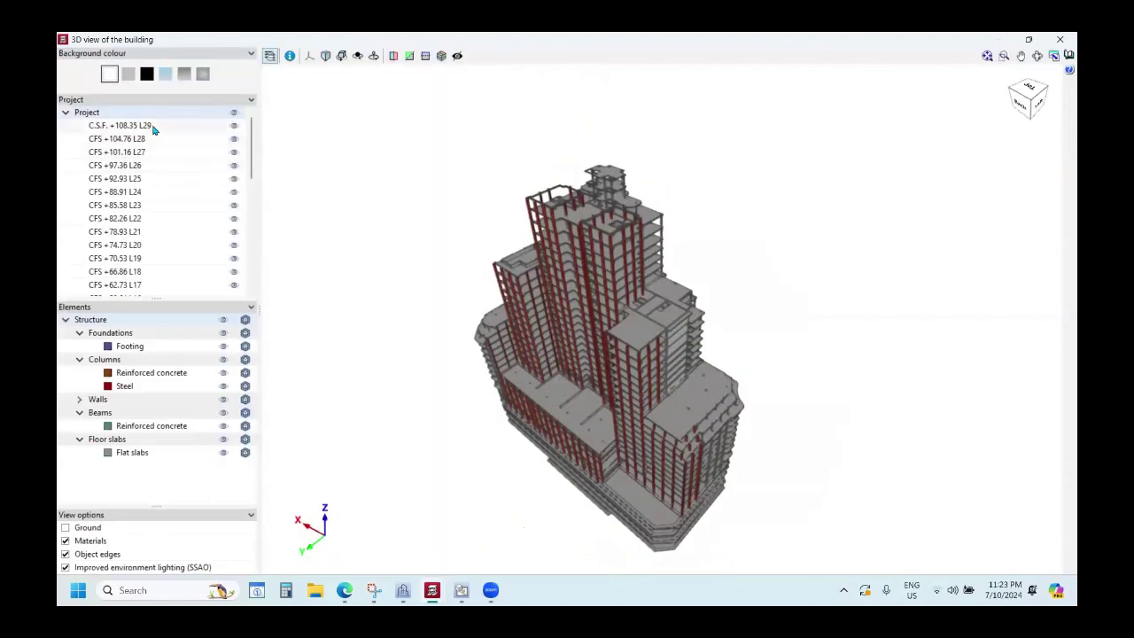
pyautogui.click(148, 129)
pyautogui.scroll(-8, 177, 213)
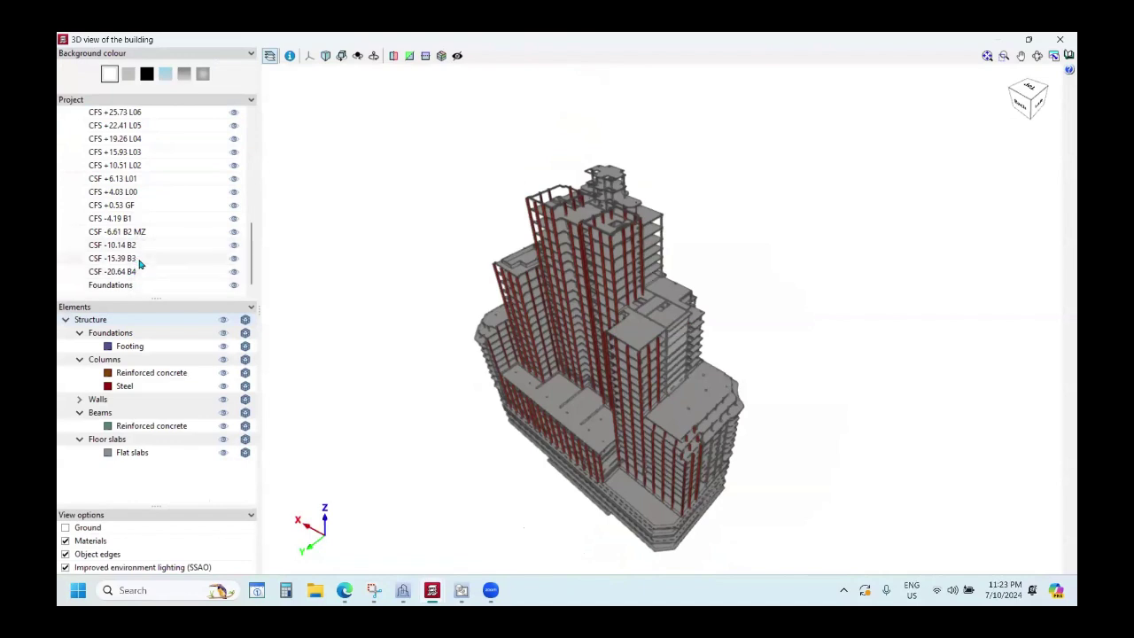
pyautogui.moveTo(656, 301); pyautogui.dragTo(399, 239)
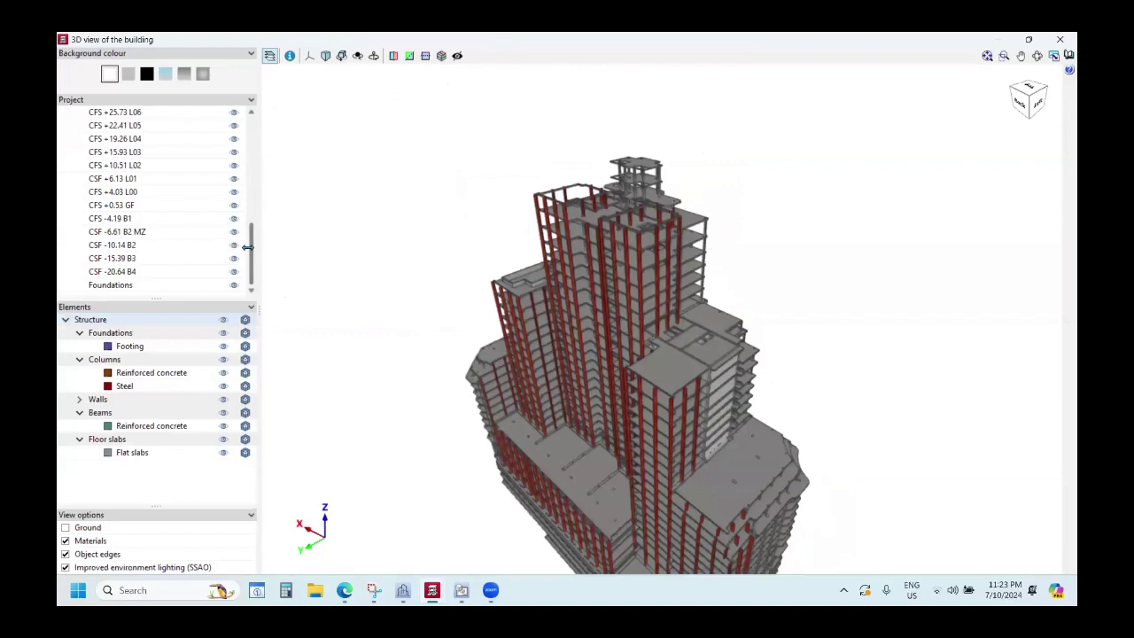
pyautogui.scroll(3, 253, 284)
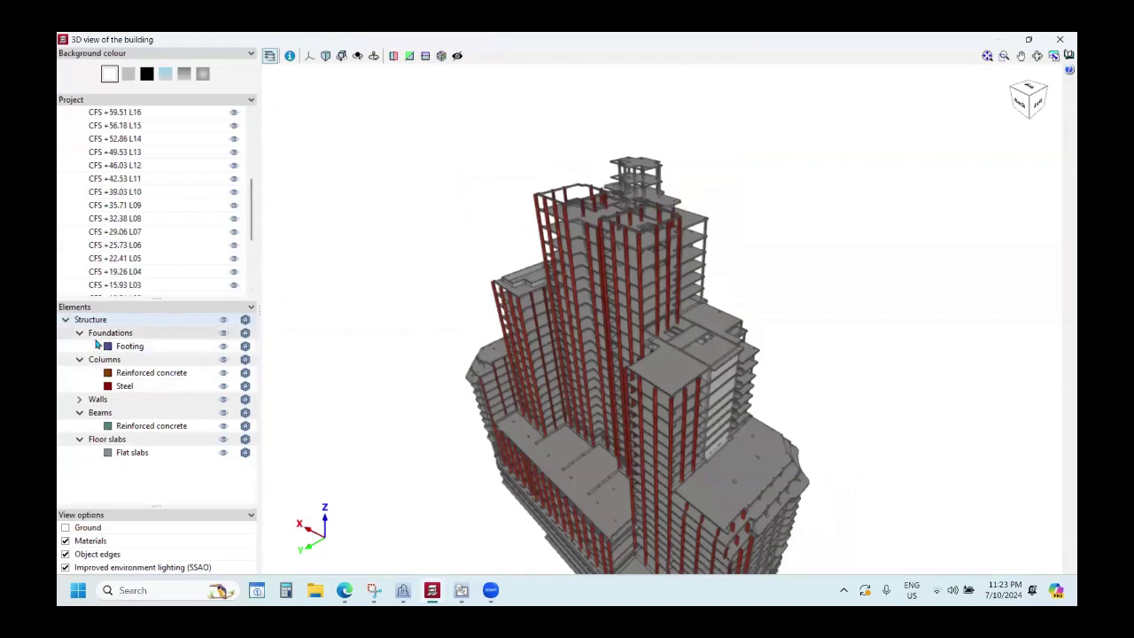
# Hide the whole structure, show only the columns for inspection in 3D, and hide them again.
pyautogui.click(222, 319)
pyautogui.click(224, 358)
pyautogui.moveTo(620, 408); pyautogui.dragTo(757, 363)
pyautogui.click(224, 358)
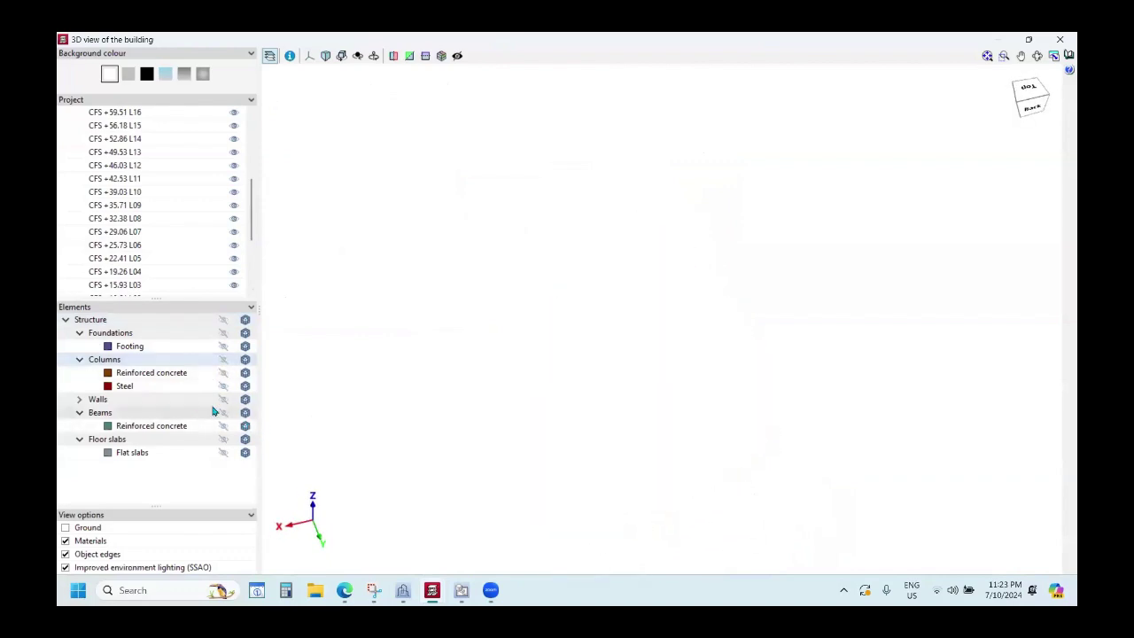
# Show only the walls, inspect them from several sides, and hide them again.
pyautogui.click(223, 398)
pyautogui.moveTo(625, 349); pyautogui.dragTo(694, 316)
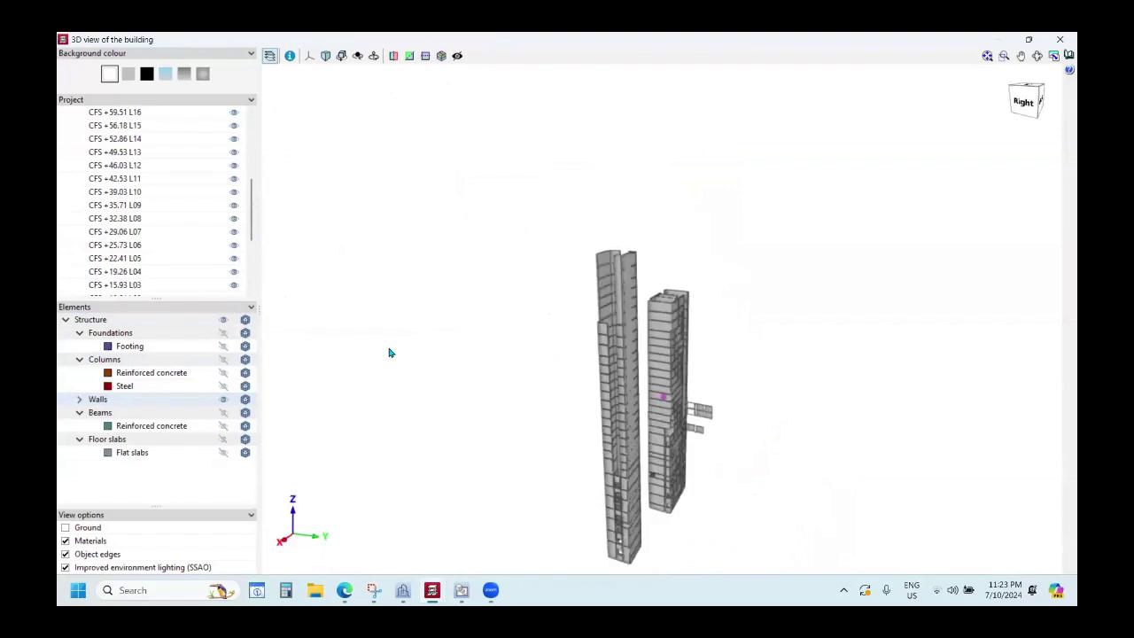
pyautogui.click(223, 399)
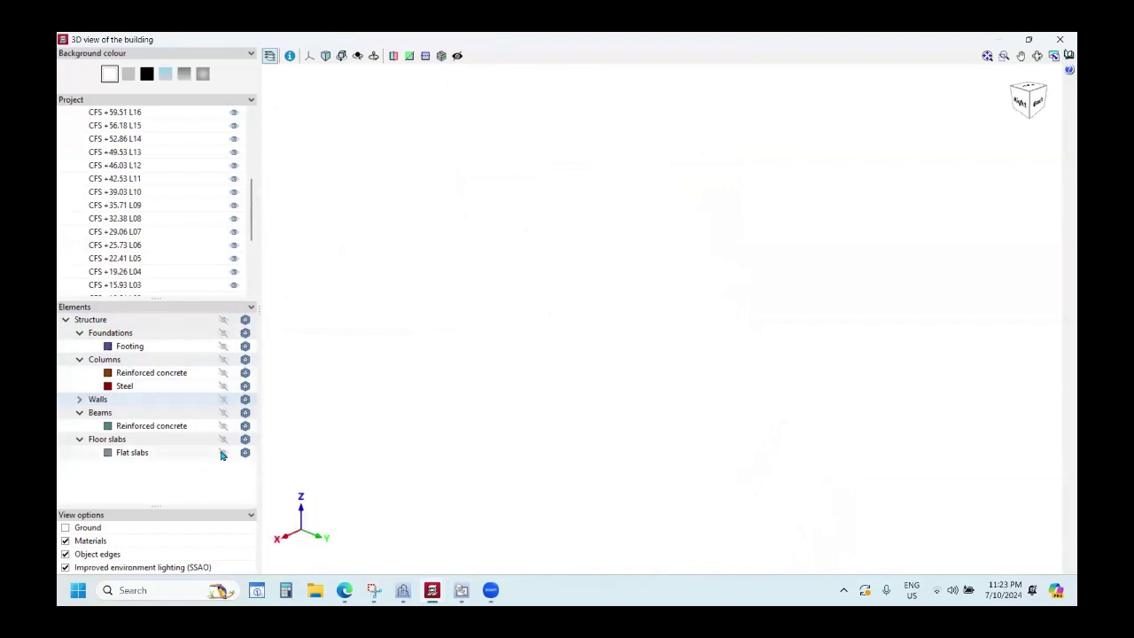
# Show only the floor slabs for inspection, hide them, and restore the visibility of the complete structure.
pyautogui.click(224, 439)
pyautogui.keyDown('ctrl'); pyautogui.moveTo(585, 388); pyautogui.dragTo(753, 390, button='middle'); pyautogui.keyUp('ctrl')
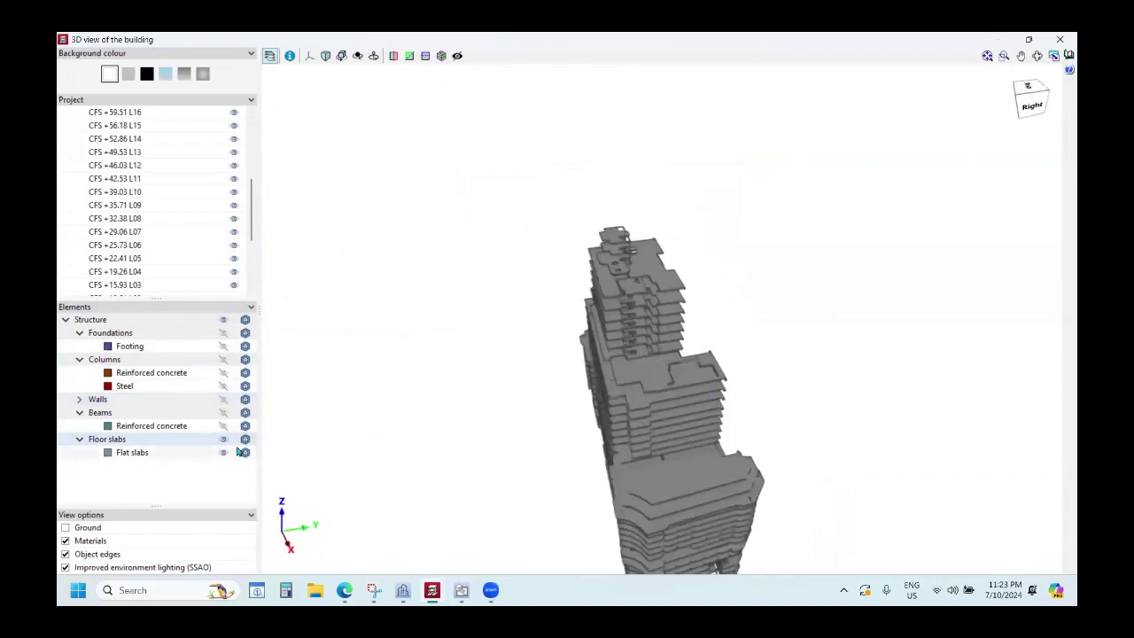
pyautogui.click(225, 439)
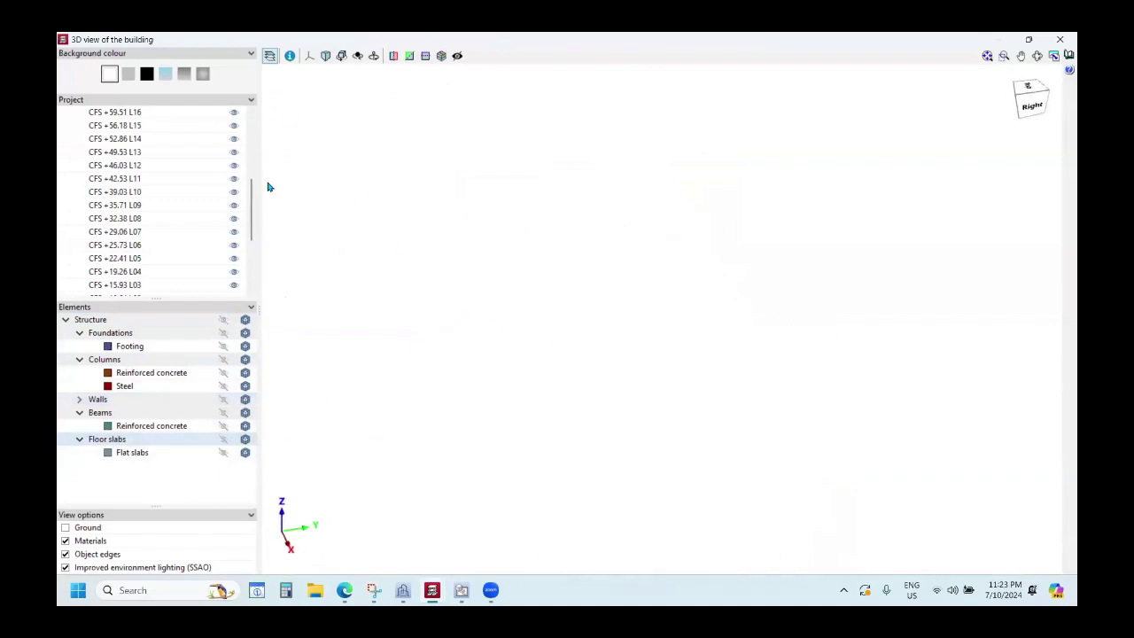
pyautogui.click(222, 319)
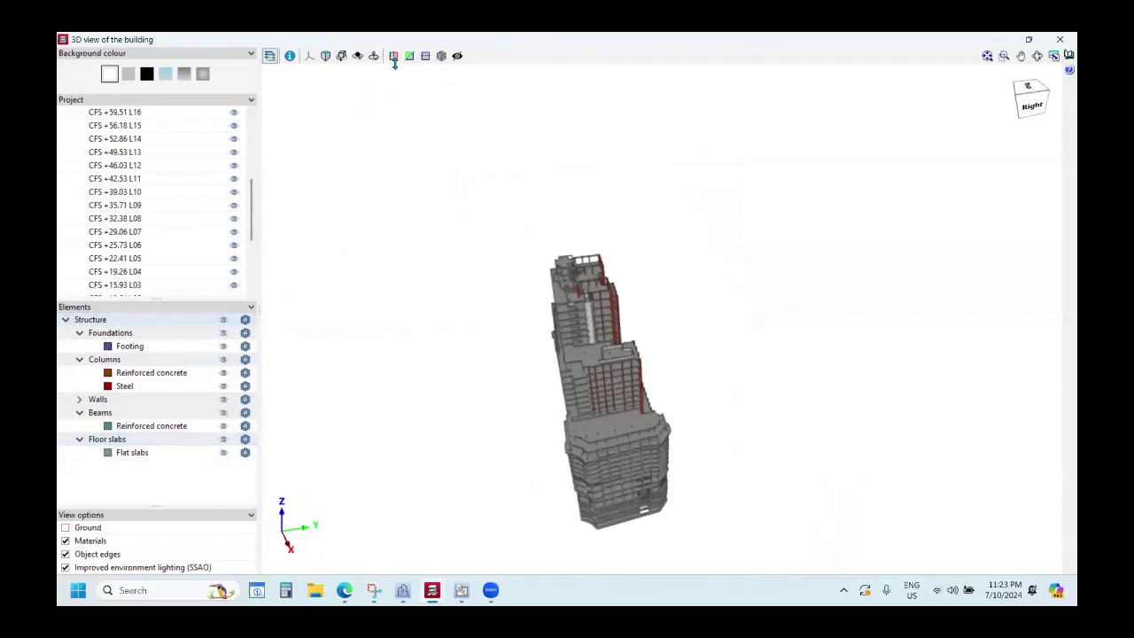
pyautogui.moveTo(638, 336); pyautogui.dragTo(637, 326)
pyautogui.moveTo(607, 381); pyautogui.dragTo(626, 362)
# Cut the building with the vertical section plane normal to the Y axis, inspect the interior, and remove the cut.
pyautogui.click(409, 56)
pyautogui.scroll(5, 636, 345)
pyautogui.scroll(3, 524, 413)
pyautogui.scroll(-3, 523, 413)
pyautogui.moveTo(517, 404); pyautogui.dragTo(403, 421)
pyautogui.scroll(-3, 515, 410)
pyautogui.scroll(4, 531, 390)
pyautogui.scroll(-1, 469, 403)
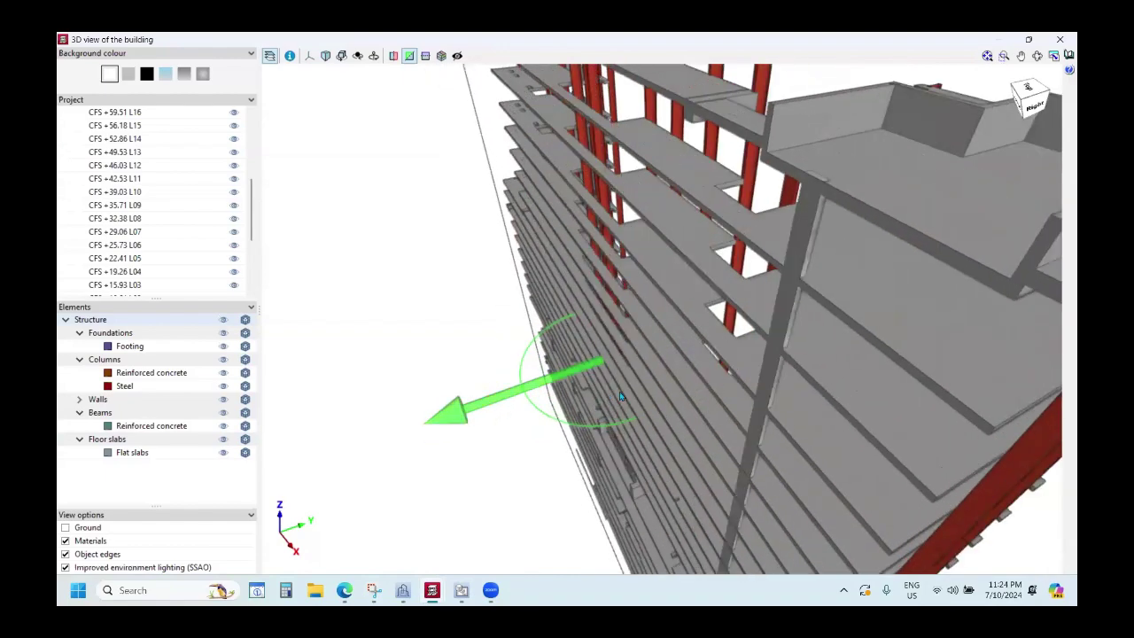
pyautogui.scroll(-3, 613, 396)
pyautogui.scroll(5, 612, 390)
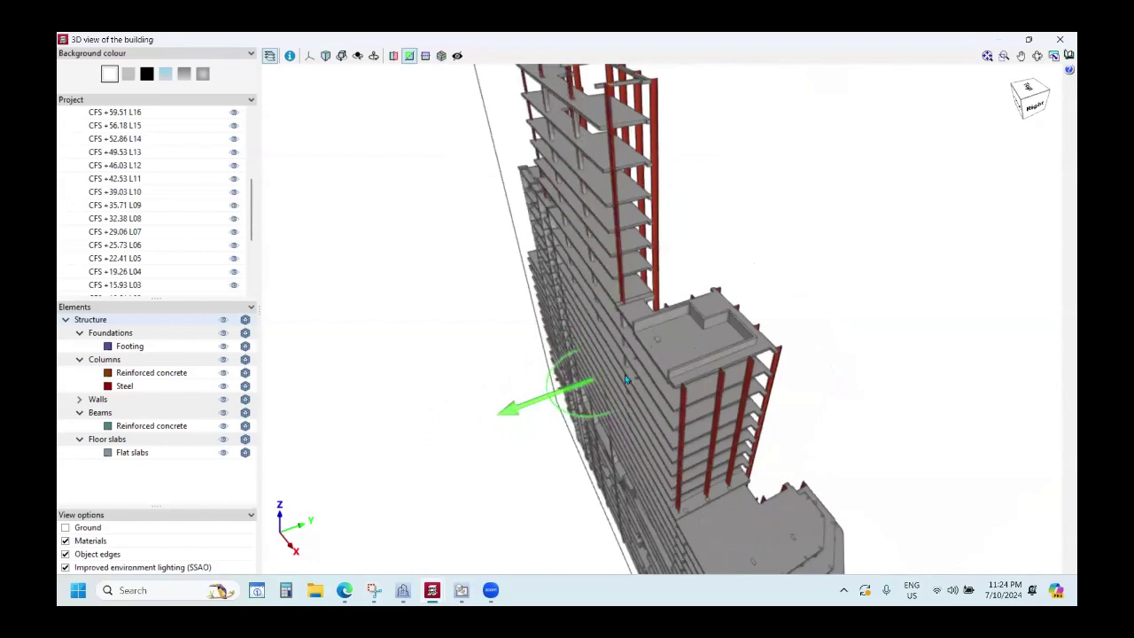
pyautogui.scroll(-5, 687, 369)
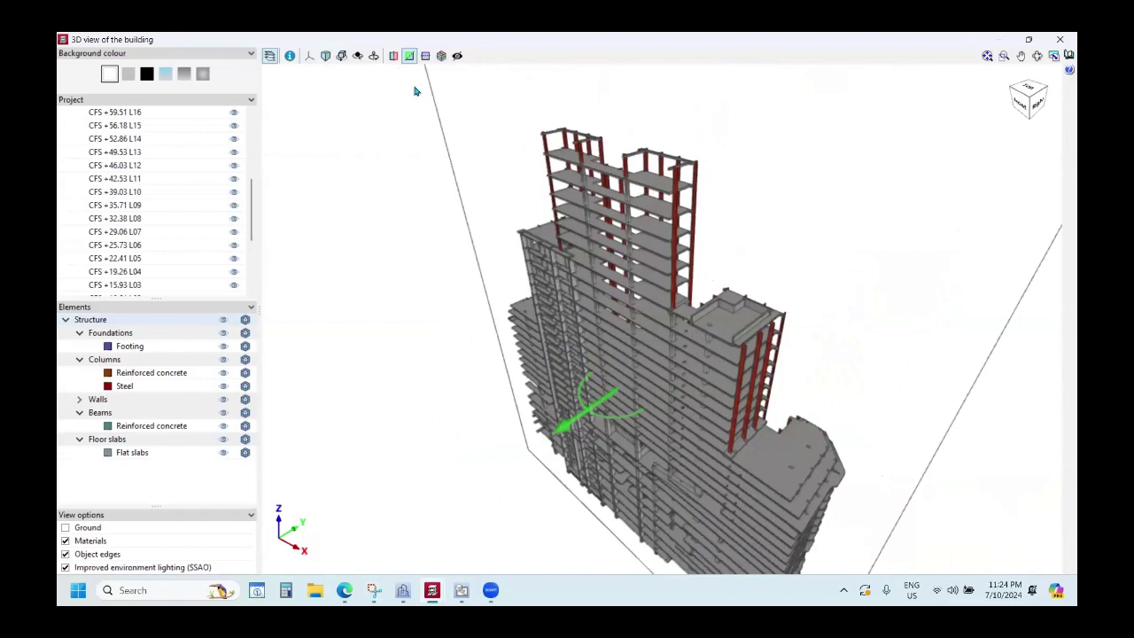
pyautogui.click(407, 56)
# Cut the building with the horizontal section plane, raise the plane to the upper levels, and remove the cut.
pyautogui.click(425, 55)
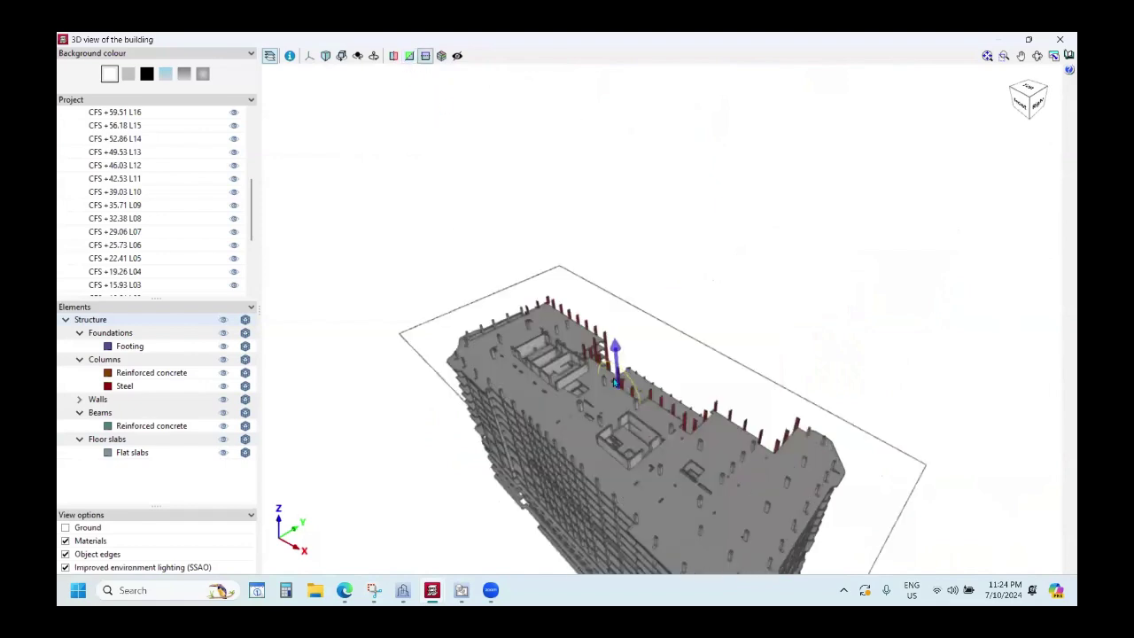
pyautogui.moveTo(610, 191); pyautogui.dragTo(618, 133)
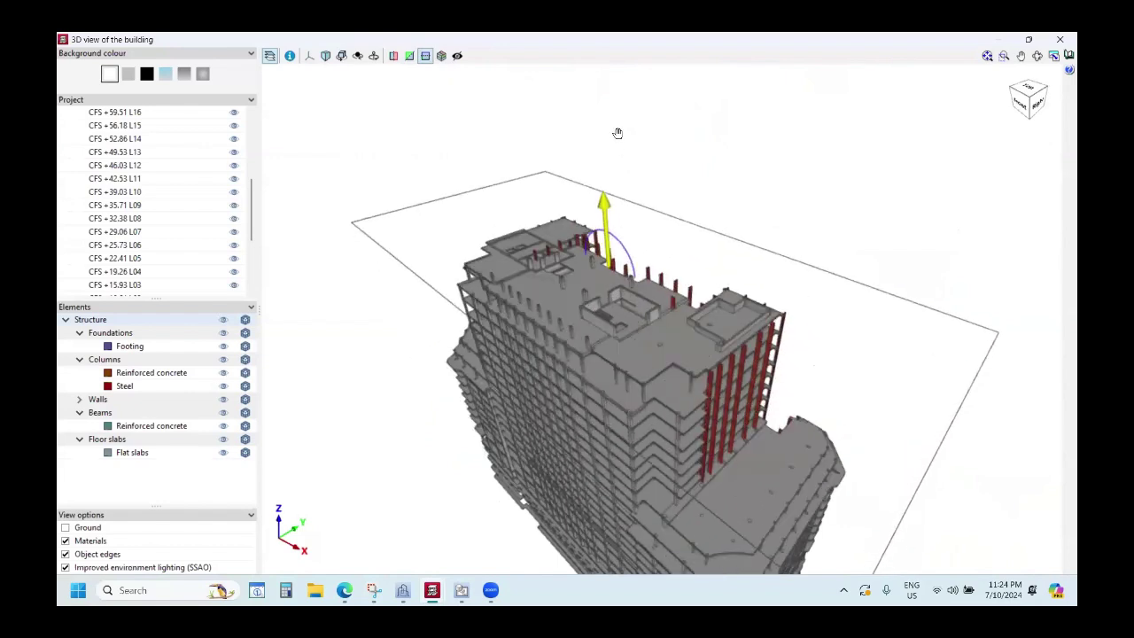
pyautogui.click(425, 55)
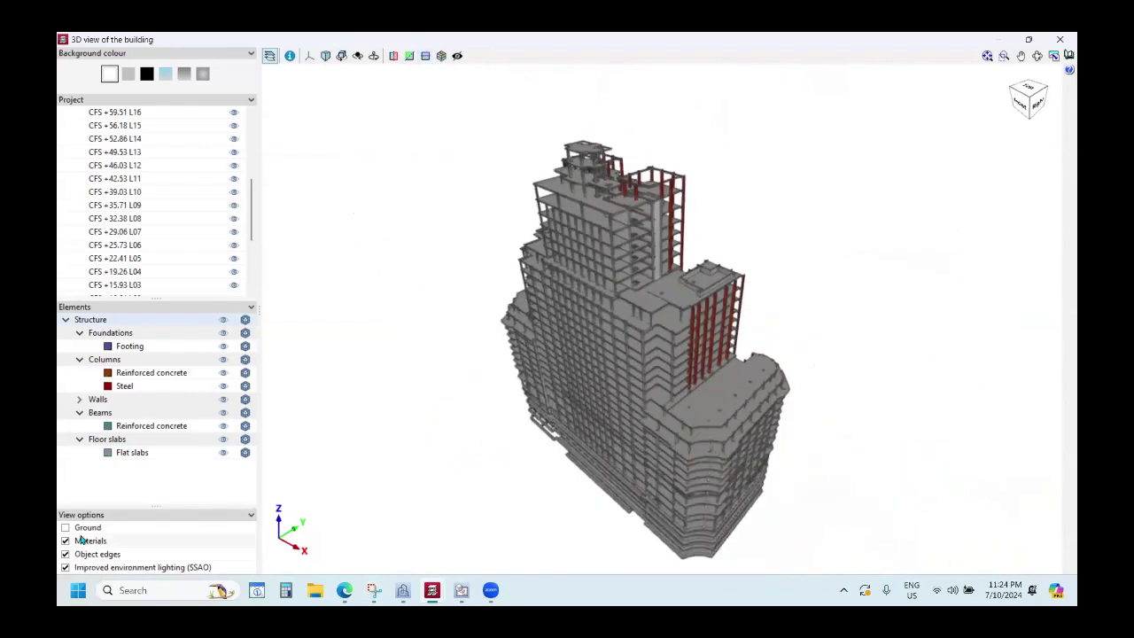
# Compare the model with material rendering off and on, inspecting the coloured element types, and leave materials enabled.
pyautogui.click(65, 540)
pyautogui.scroll(-1, 654, 319)
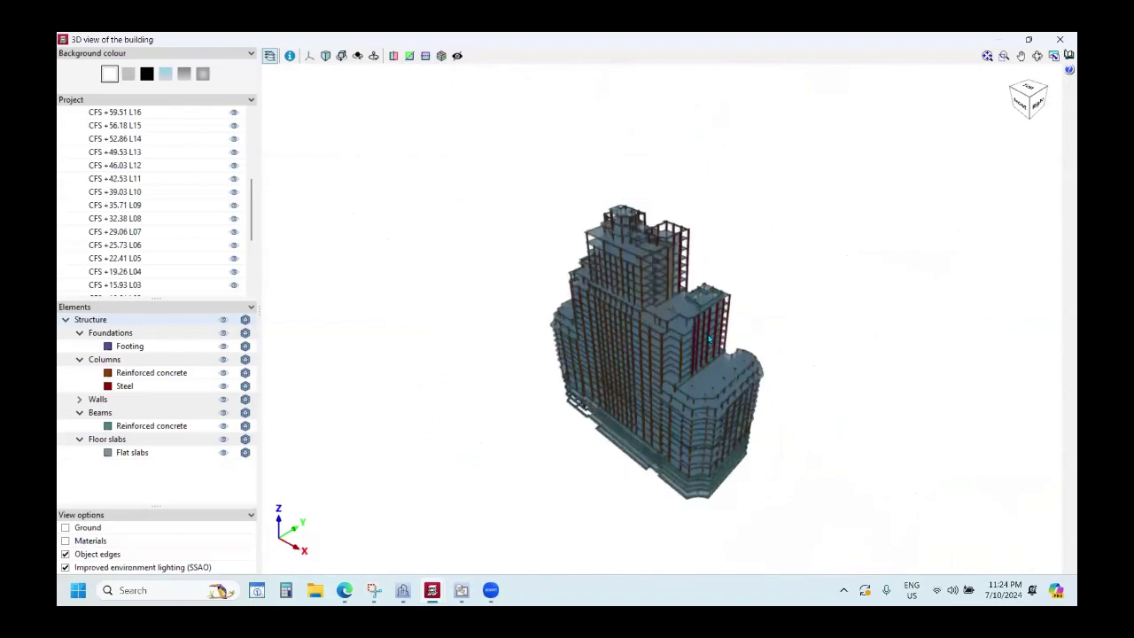
pyautogui.scroll(4, 654, 319)
pyautogui.keyDown('ctrl'); pyautogui.moveTo(654, 319); pyautogui.dragTo(664, 358, button='middle'); pyautogui.keyUp('ctrl')
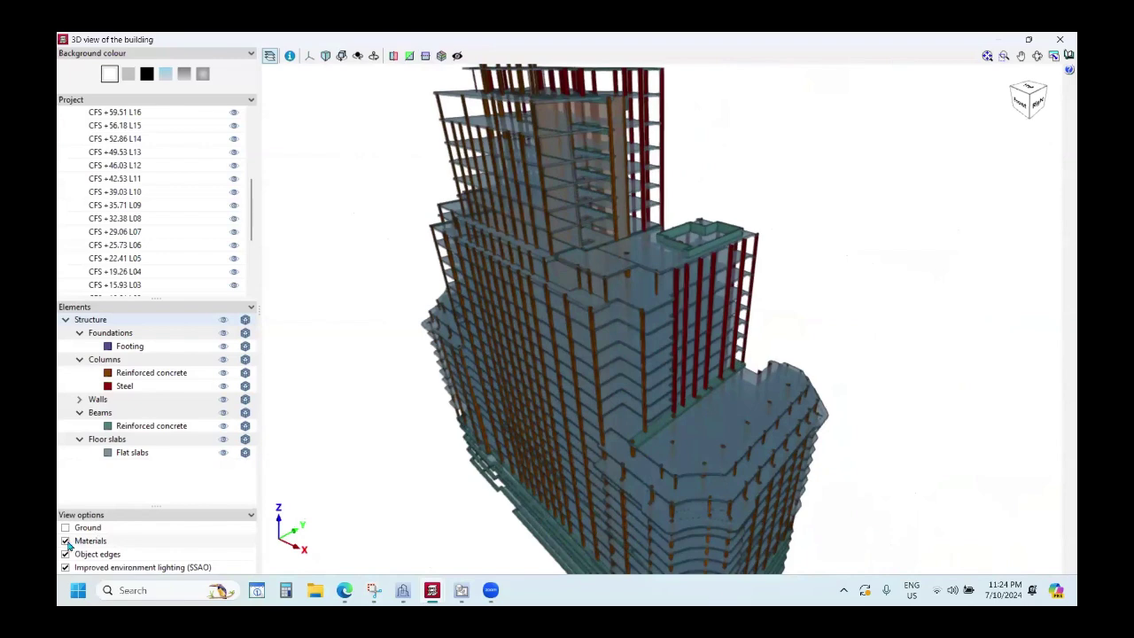
pyautogui.click(66, 542)
pyautogui.click(65, 541)
pyautogui.click(66, 541)
pyautogui.click(66, 541)
pyautogui.click(66, 541)
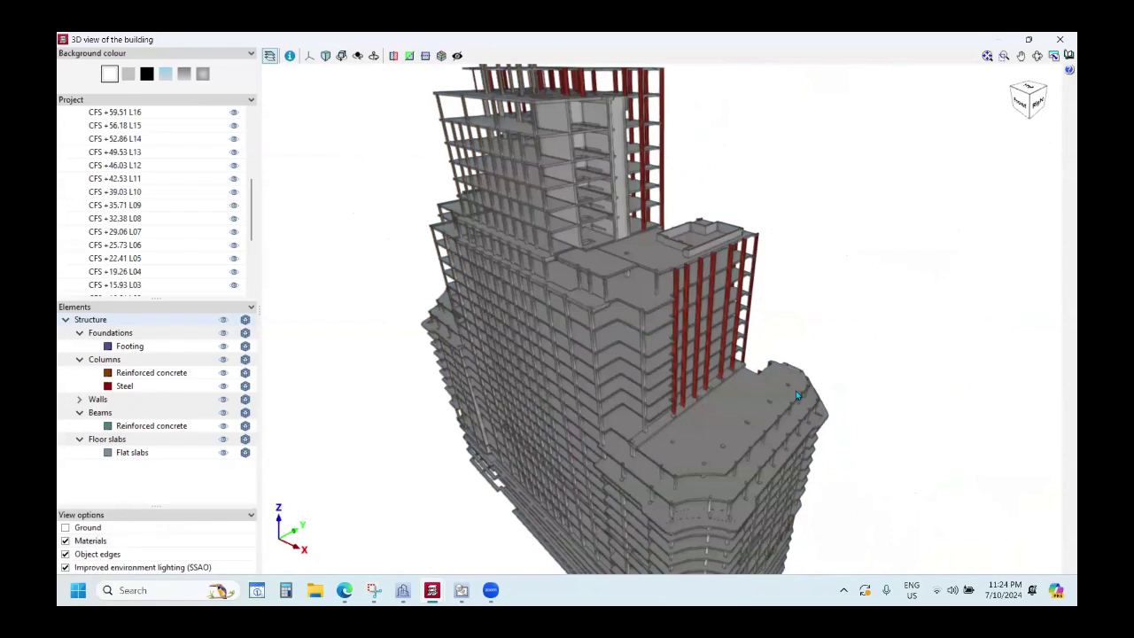
pyautogui.scroll(-3, 700, 403)
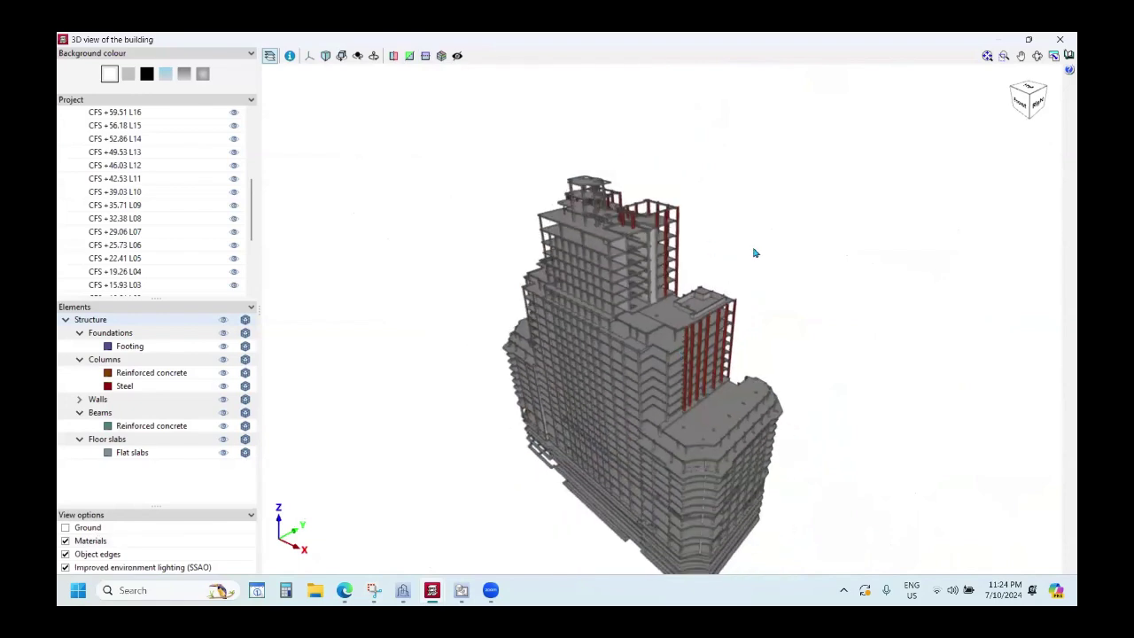
pyautogui.scroll(3, 641, 363)
pyautogui.scroll(-2, 634, 346)
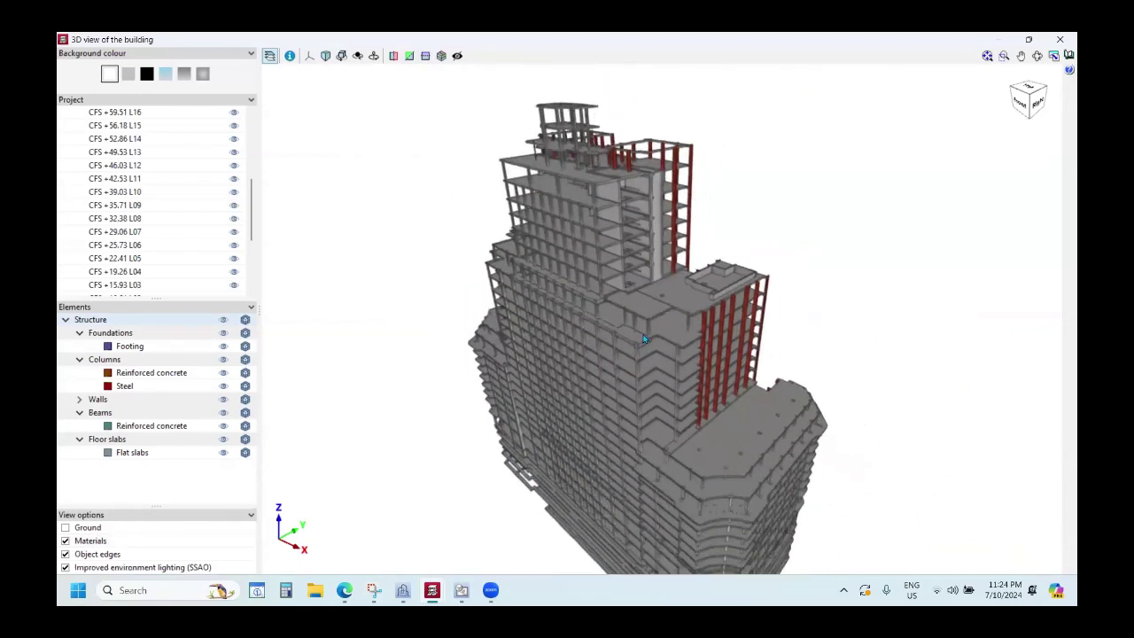
# Close the 3D view of the building and open the general data of project JK900_15-11-18.
pyautogui.click(1060, 41)
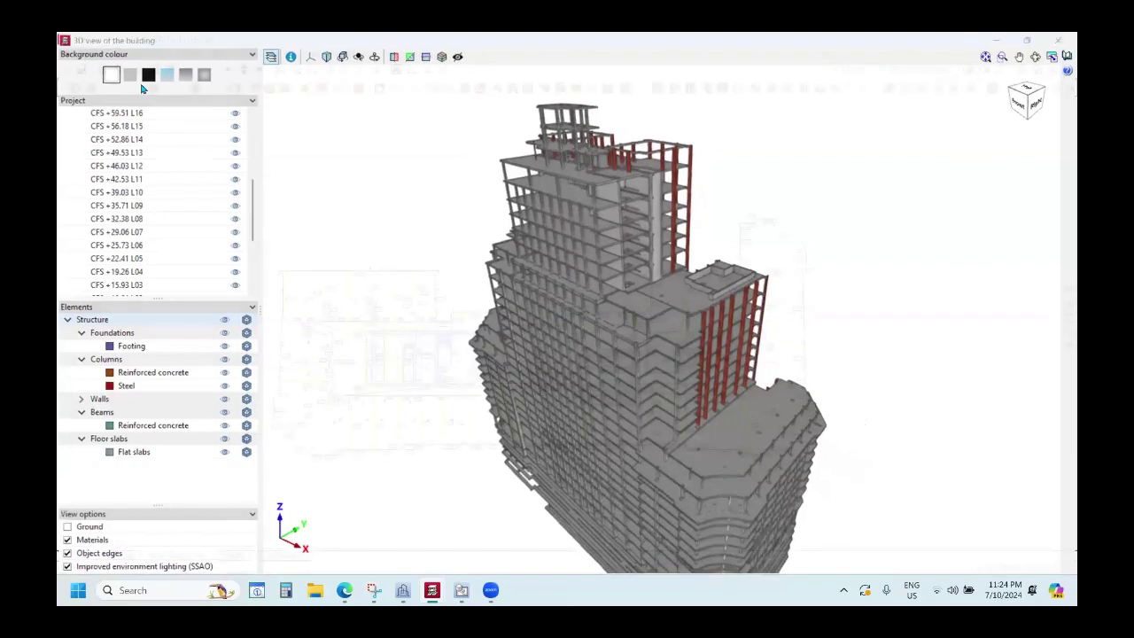
pyautogui.click(92, 54)
pyautogui.click(124, 69)
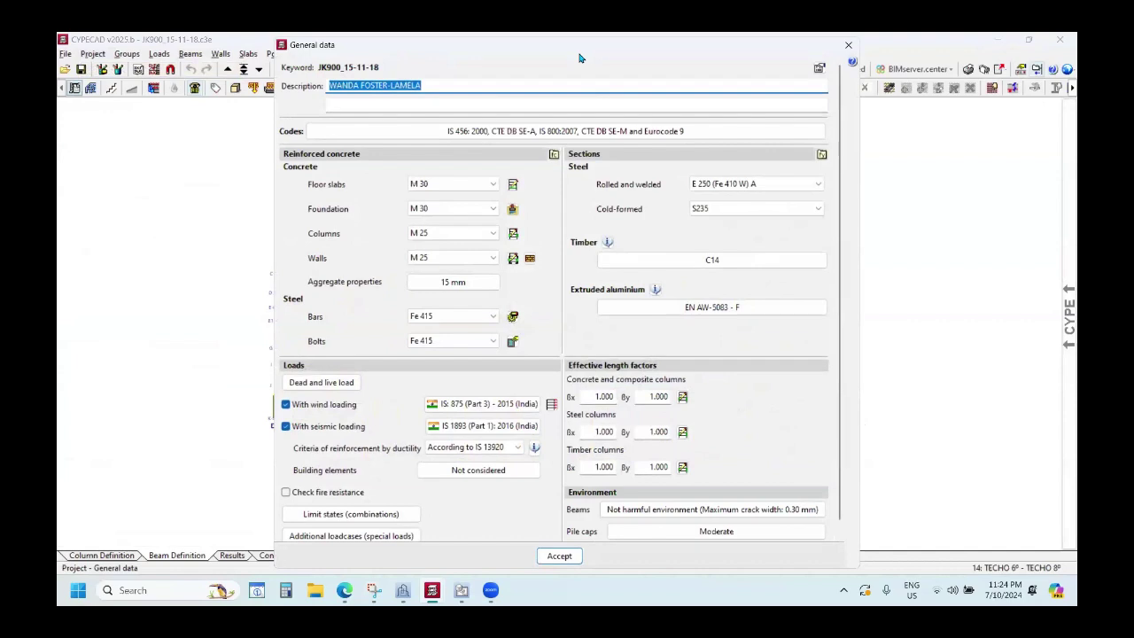
# Review the concrete and rolled steel codes available in the project's code selection, and close it without changing the codes.
pyautogui.moveTo(569, 50); pyautogui.dragTo(572, 55)
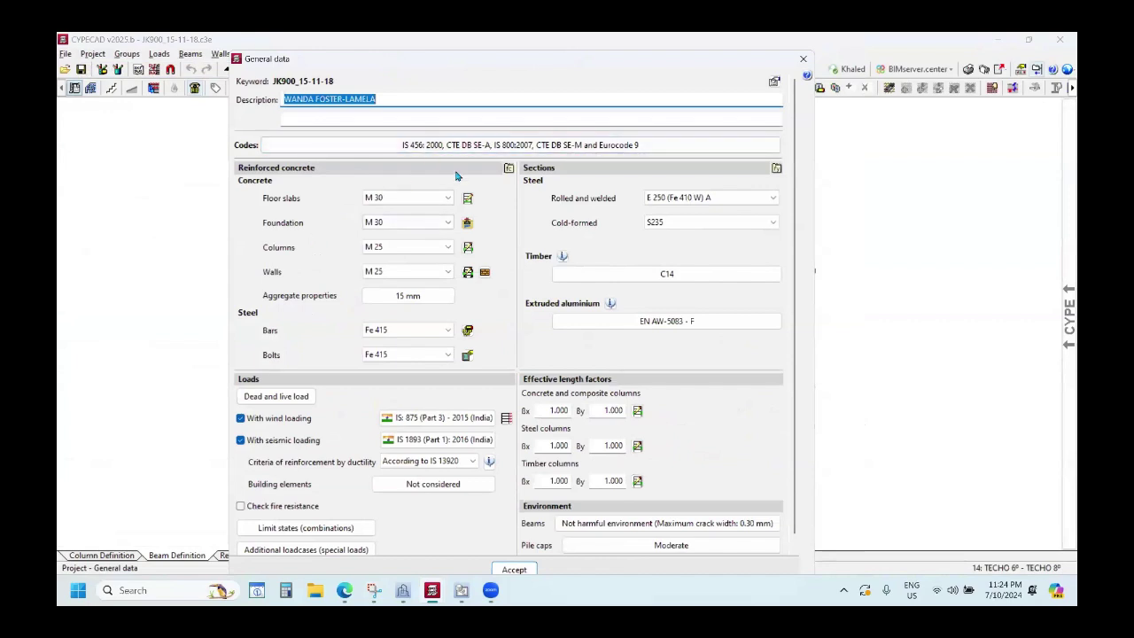
pyautogui.click(437, 147)
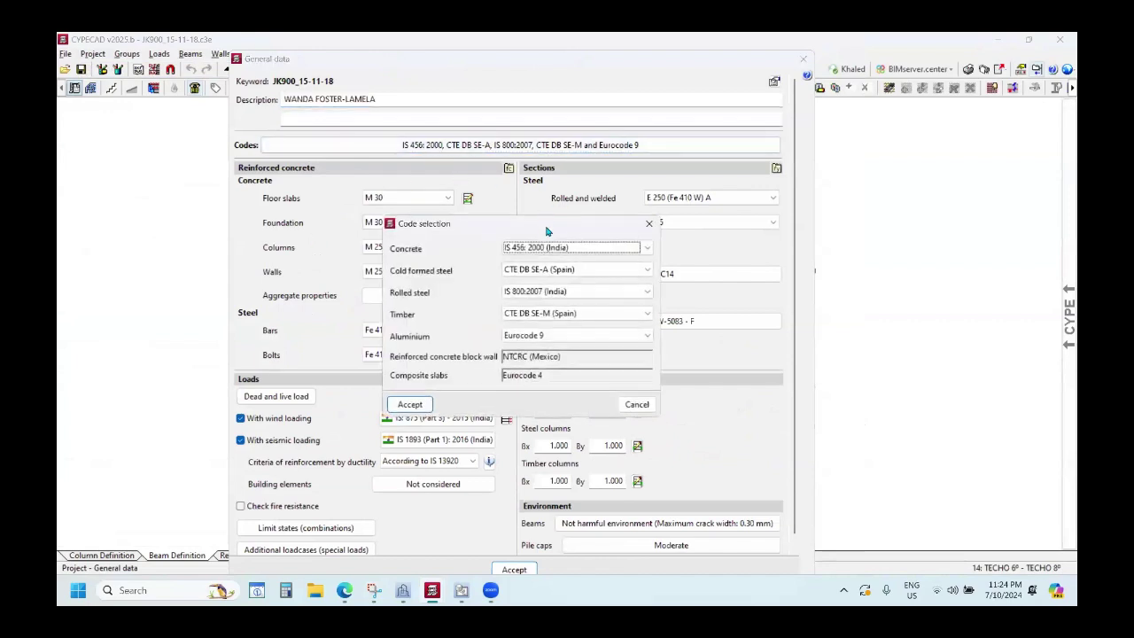
pyautogui.moveTo(546, 231); pyautogui.dragTo(424, 144)
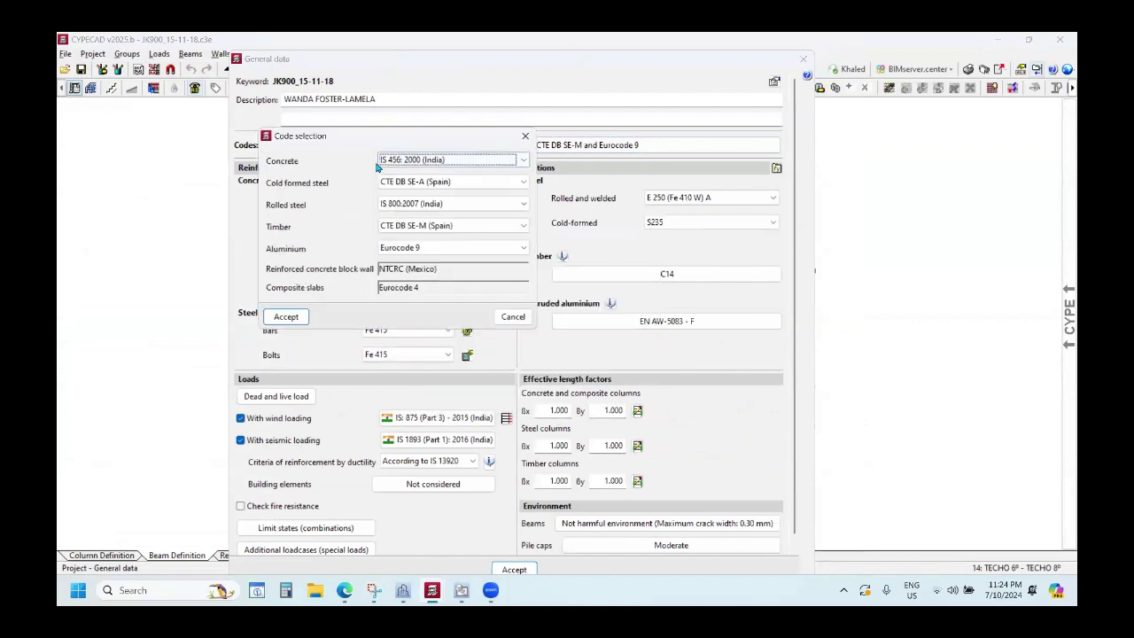
pyautogui.click(469, 162)
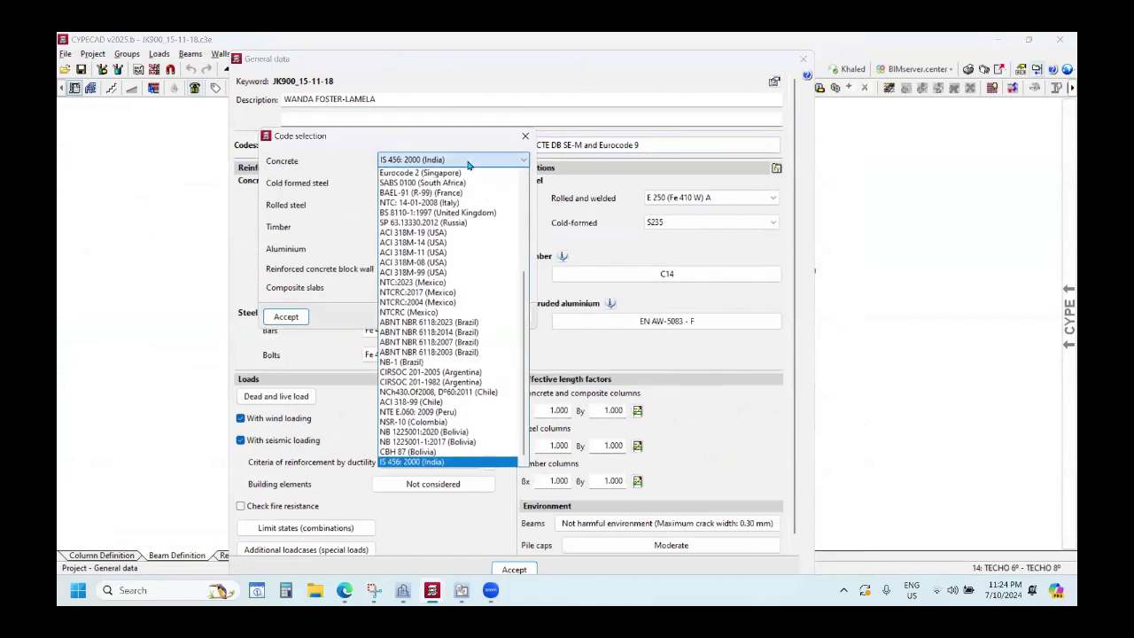
pyautogui.click(407, 462)
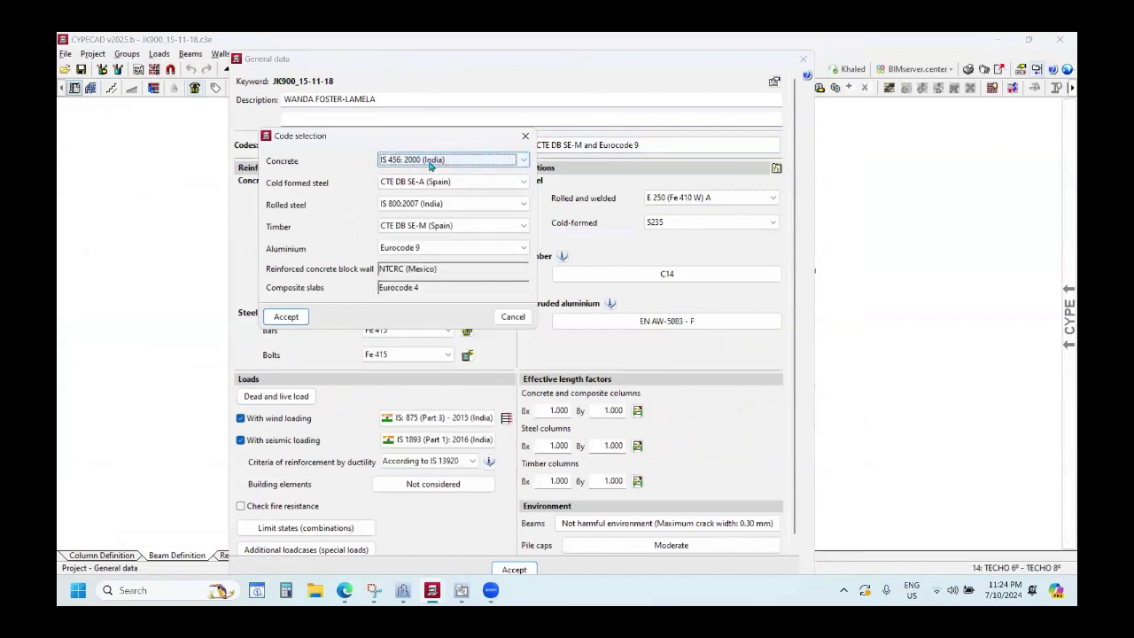
pyautogui.click(428, 207)
pyautogui.click(399, 486)
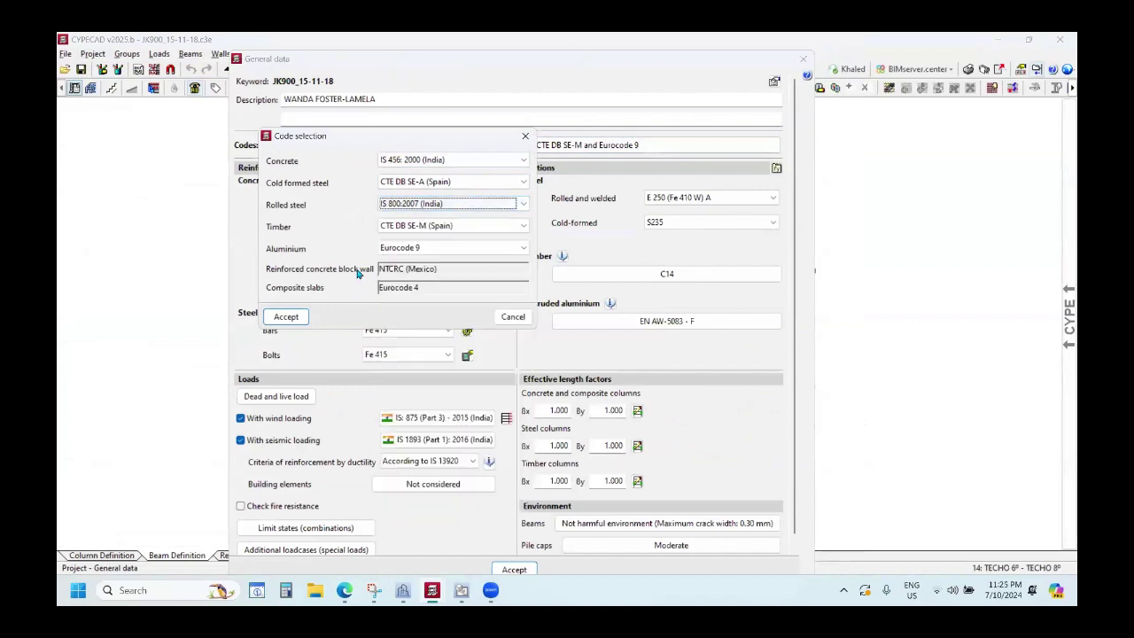
pyautogui.click(526, 136)
# Open the wind load code settings for IS: 875 (Part 3) - 2015 and view India's basic wind speed map.
pyautogui.click(407, 424)
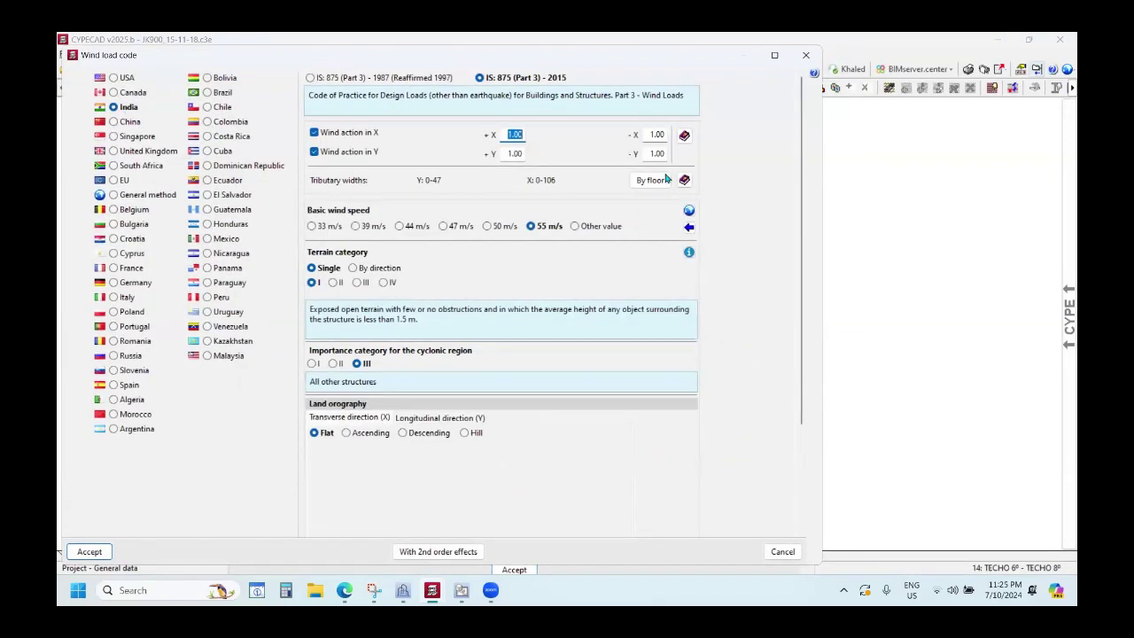
pyautogui.click(688, 210)
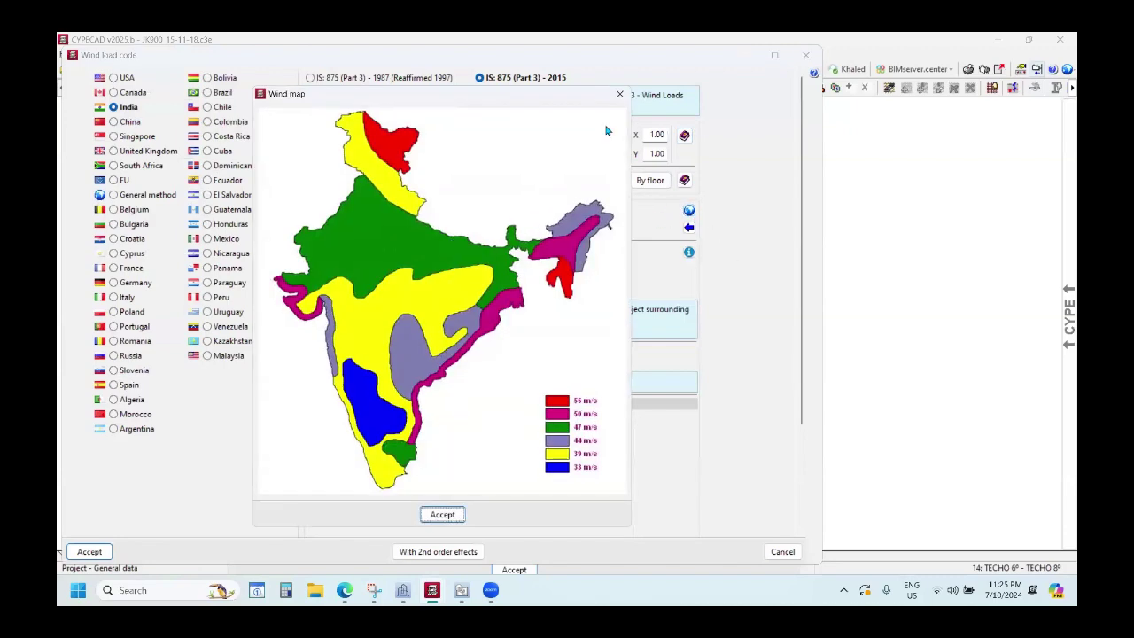
pyautogui.click(620, 93)
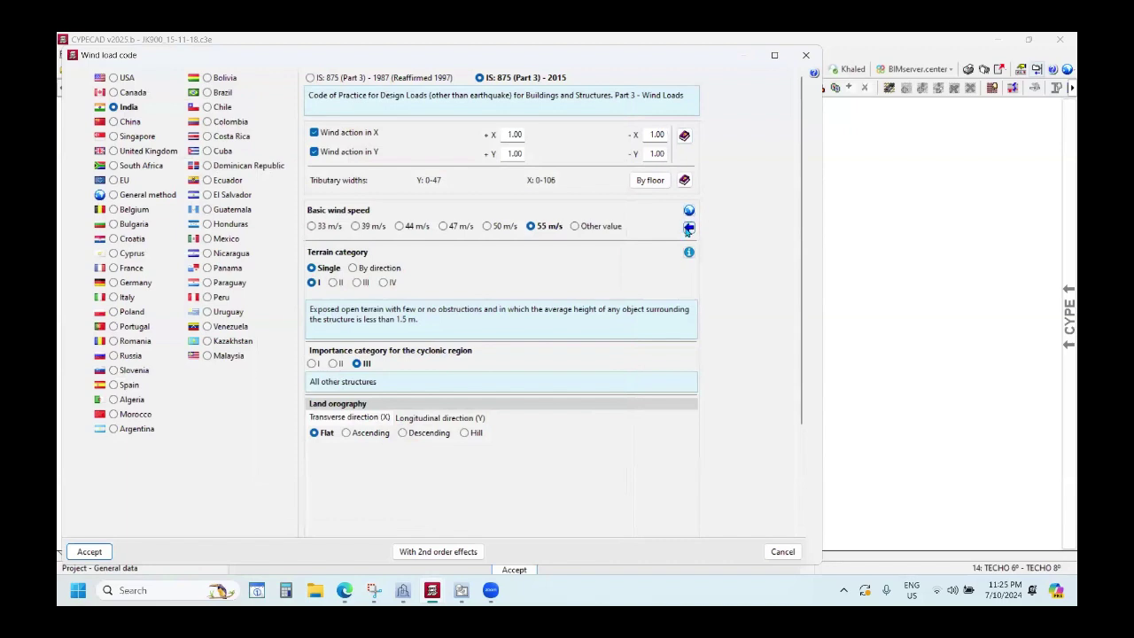
# Browse the cities available for the basic wind speed, select Hyderabad, and set the speed to 44 m/s.
pyautogui.click(688, 229)
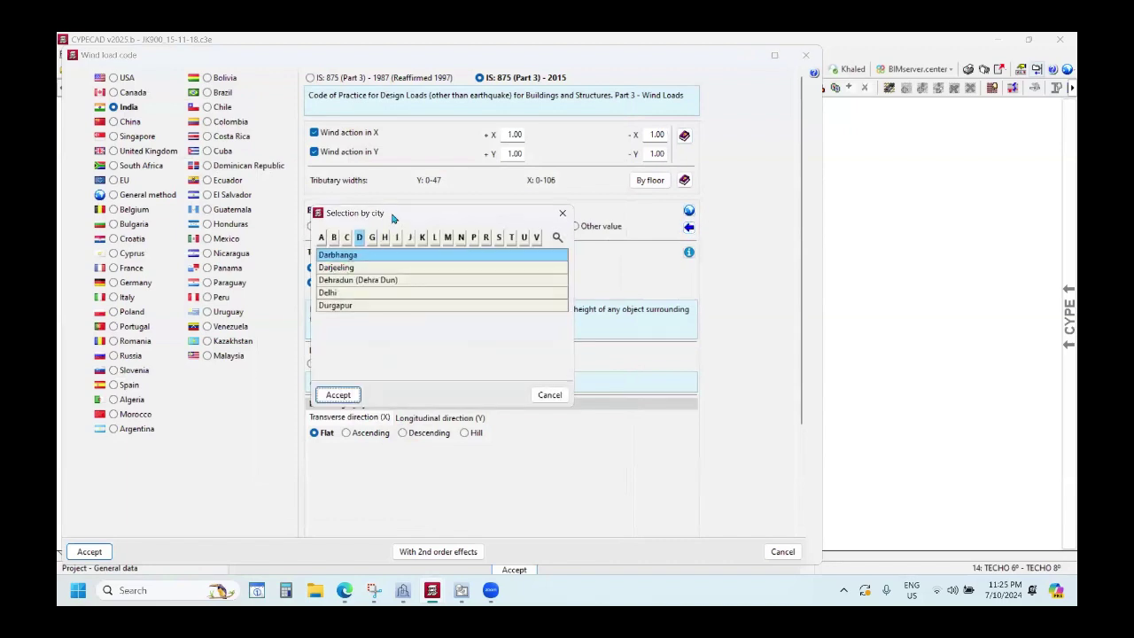
pyautogui.press('a')
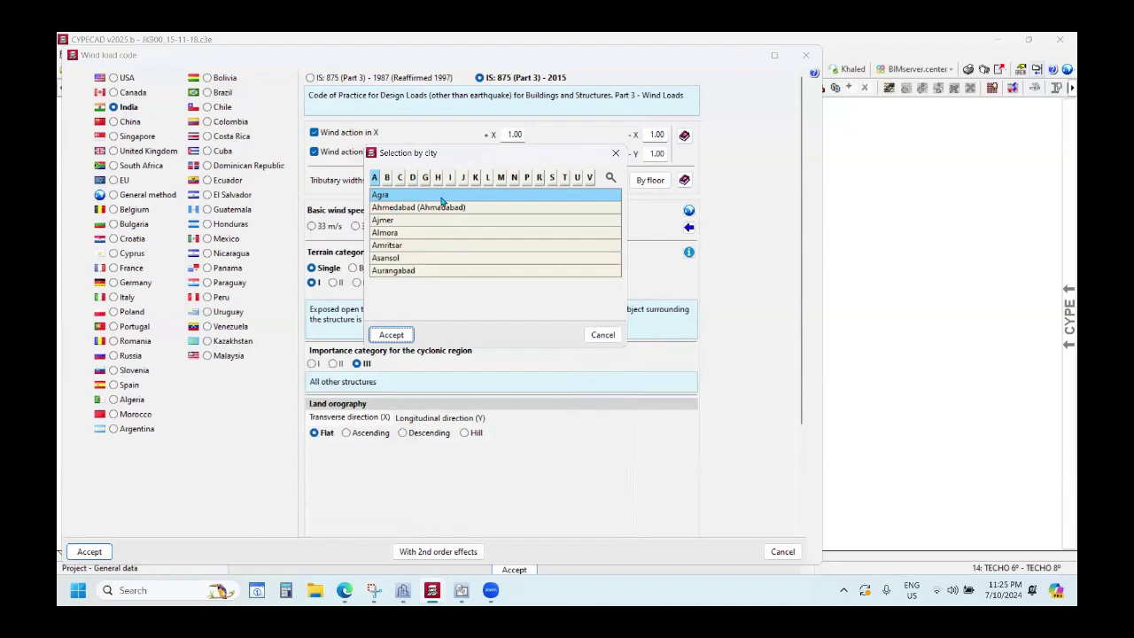
pyautogui.click(487, 178)
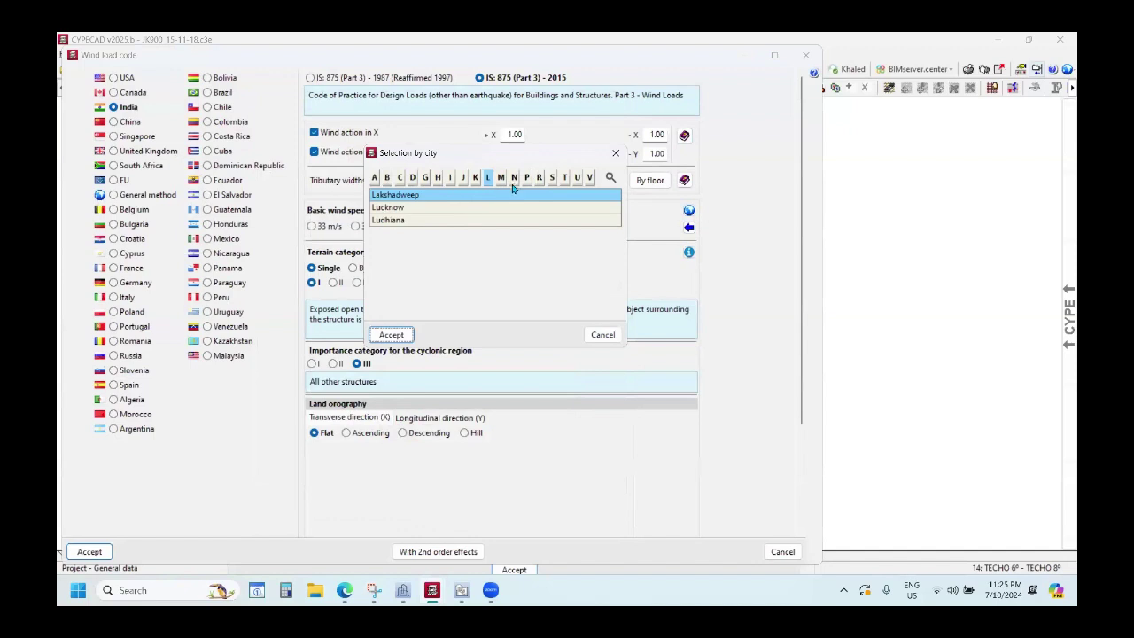
pyautogui.click(513, 181)
pyautogui.click(527, 180)
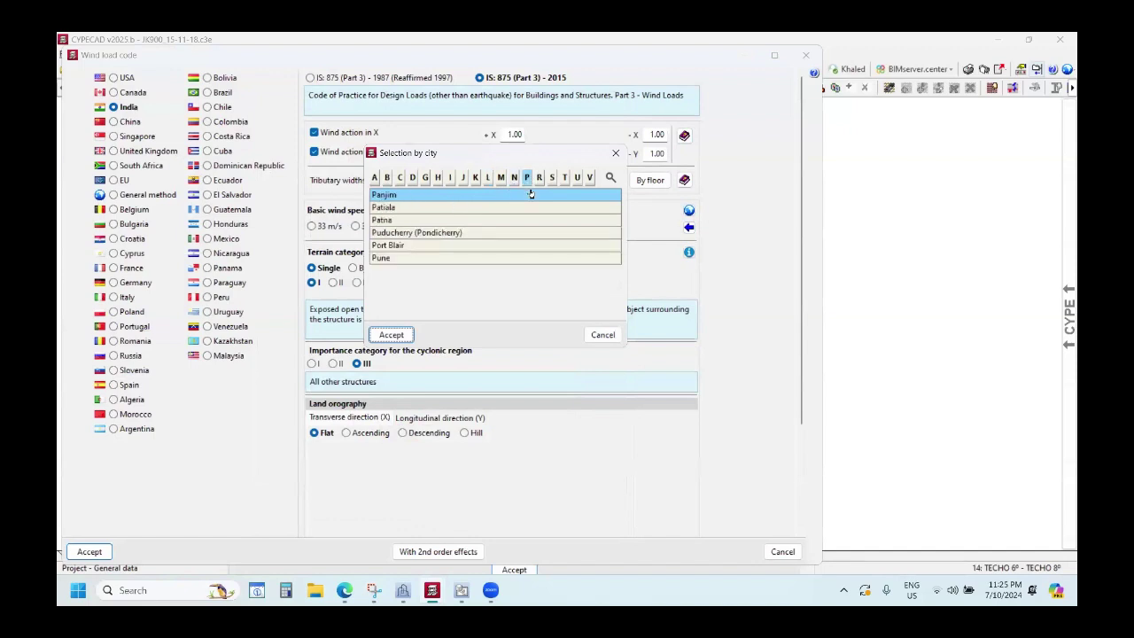
pyautogui.click(539, 179)
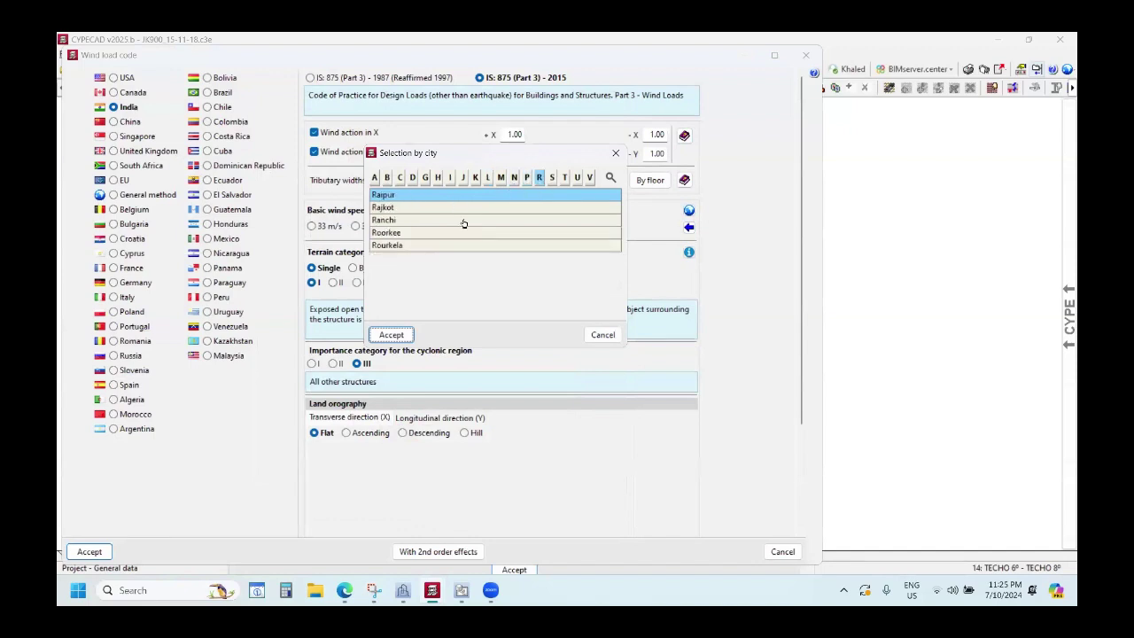
pyautogui.click(438, 178)
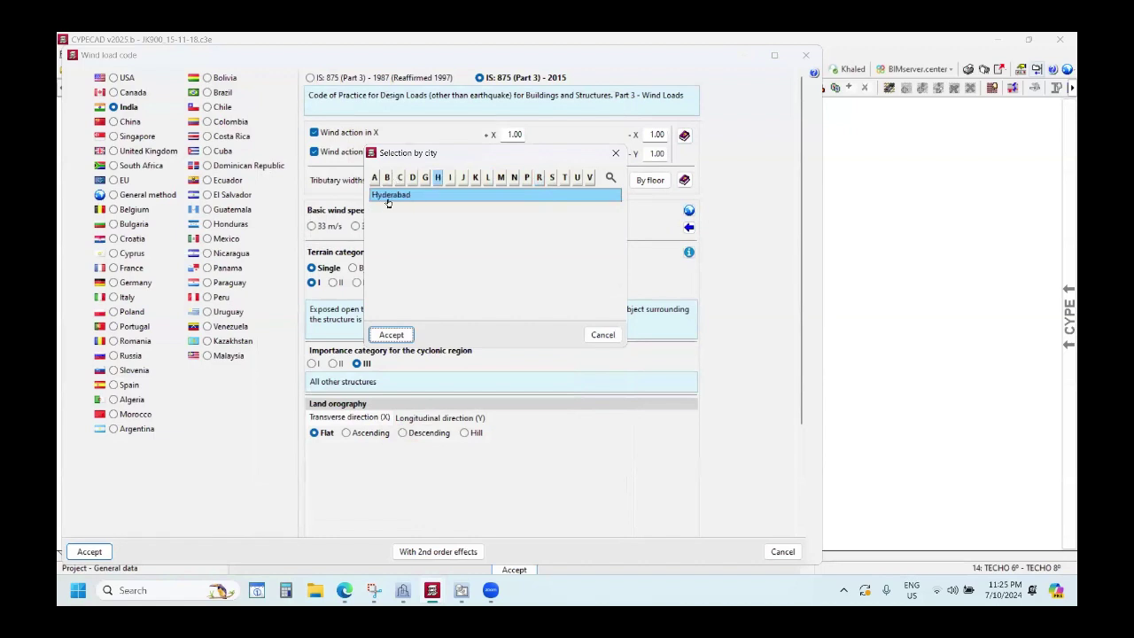
pyautogui.click(462, 179)
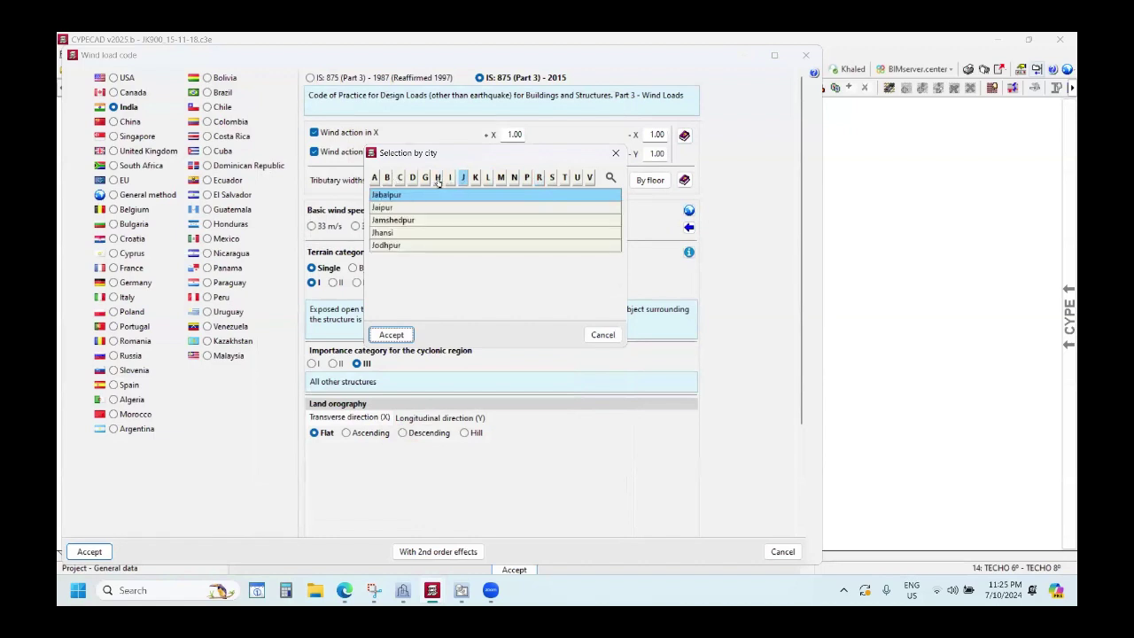
pyautogui.click(438, 180)
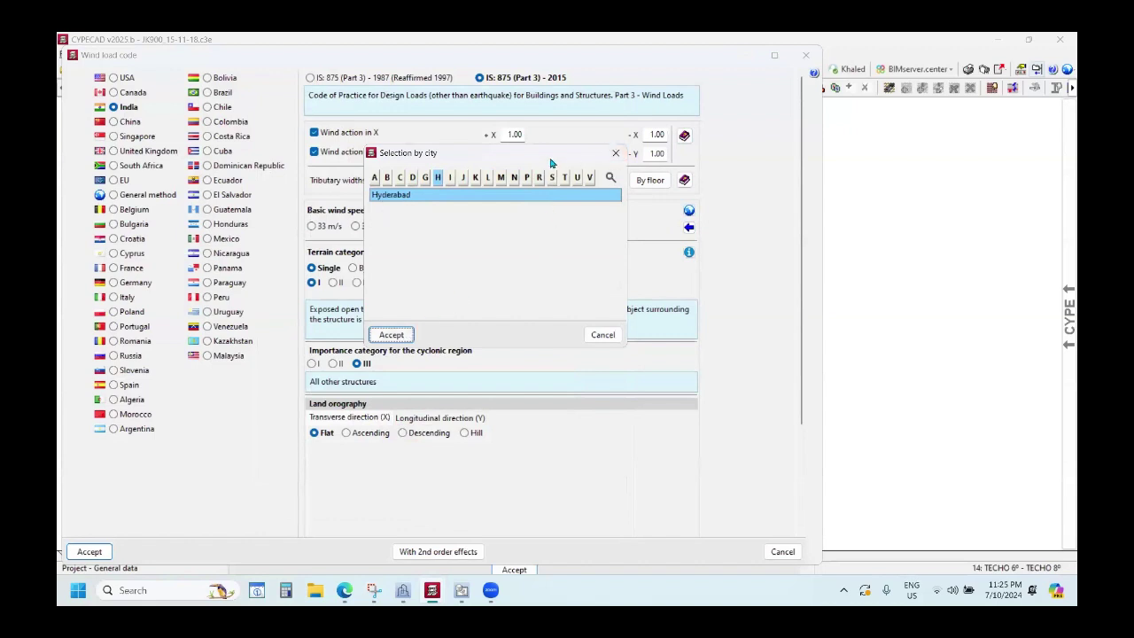
pyautogui.moveTo(547, 161); pyautogui.dragTo(825, 182)
pyautogui.click(669, 355)
pyautogui.click(399, 226)
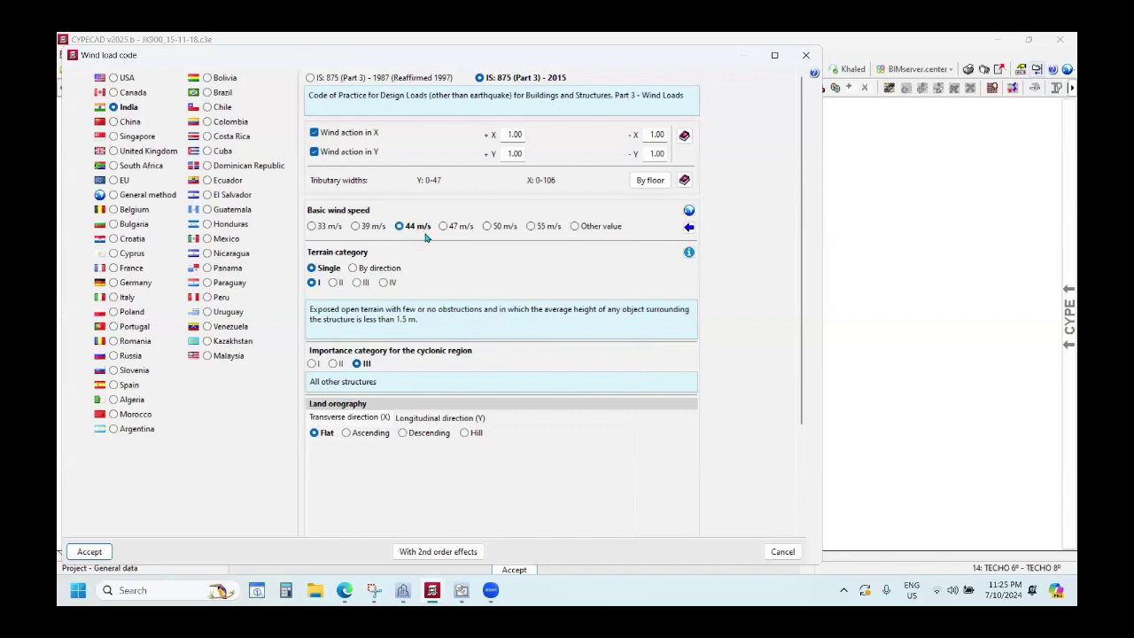
# Read the terrain category descriptions, view the second order effects settings, and close the wind load code without accepting changes.
pyautogui.click(690, 255)
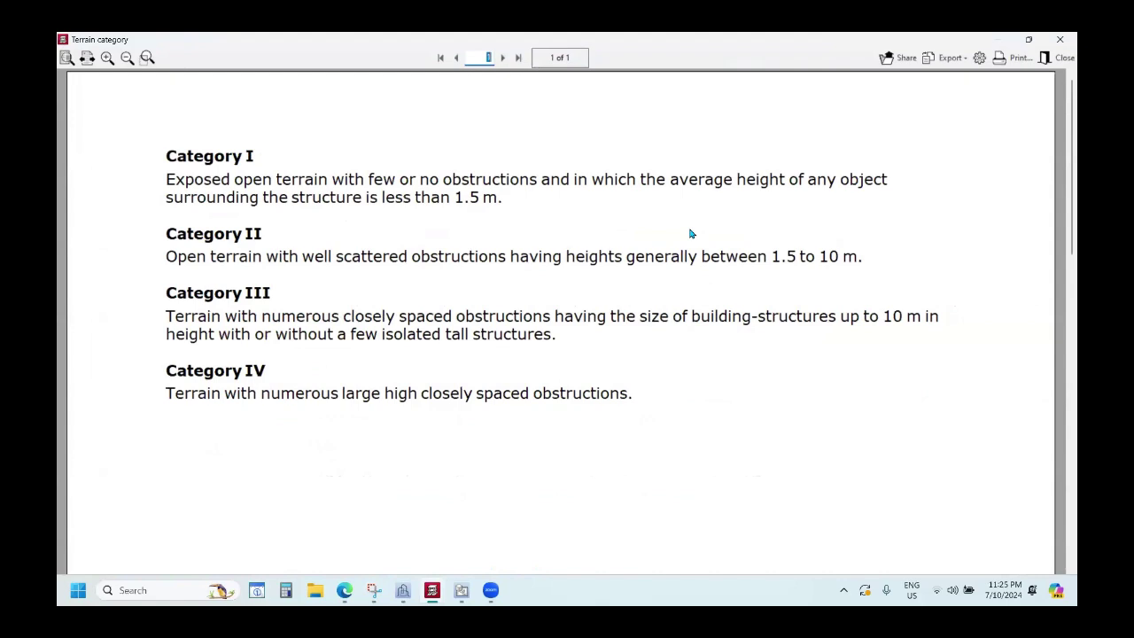
pyautogui.press('Escape')
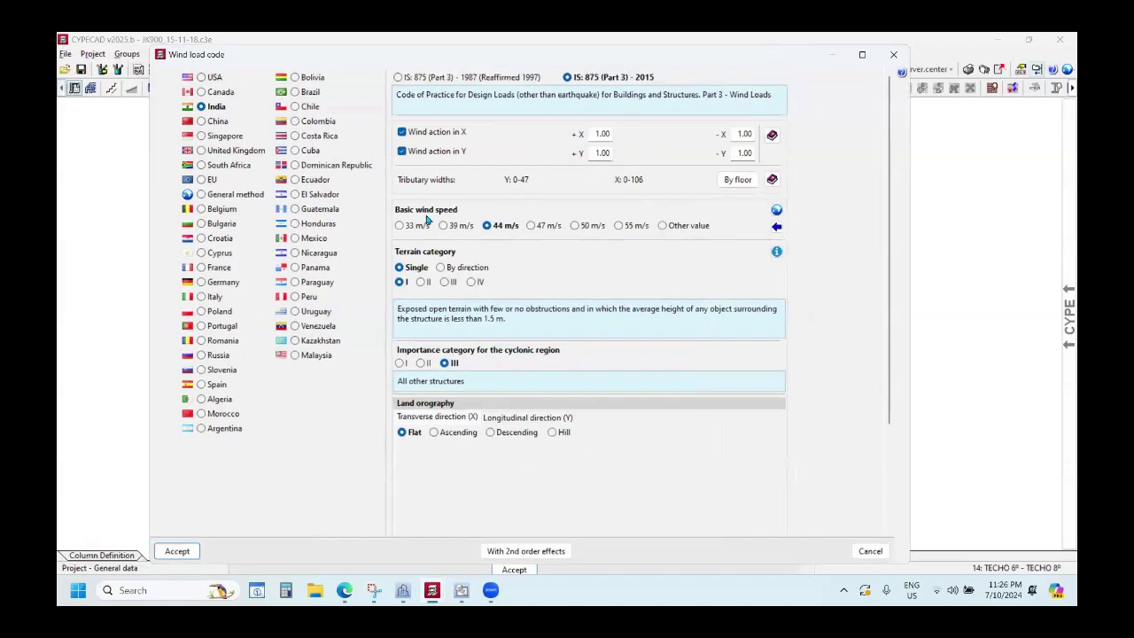
pyautogui.click(519, 551)
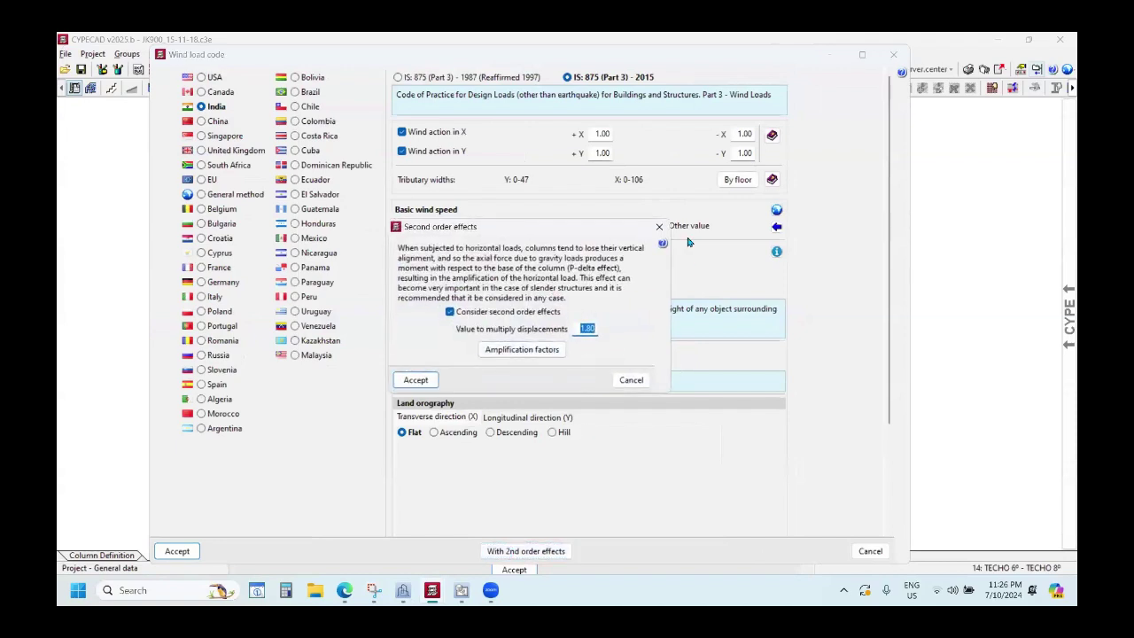
pyautogui.click(659, 227)
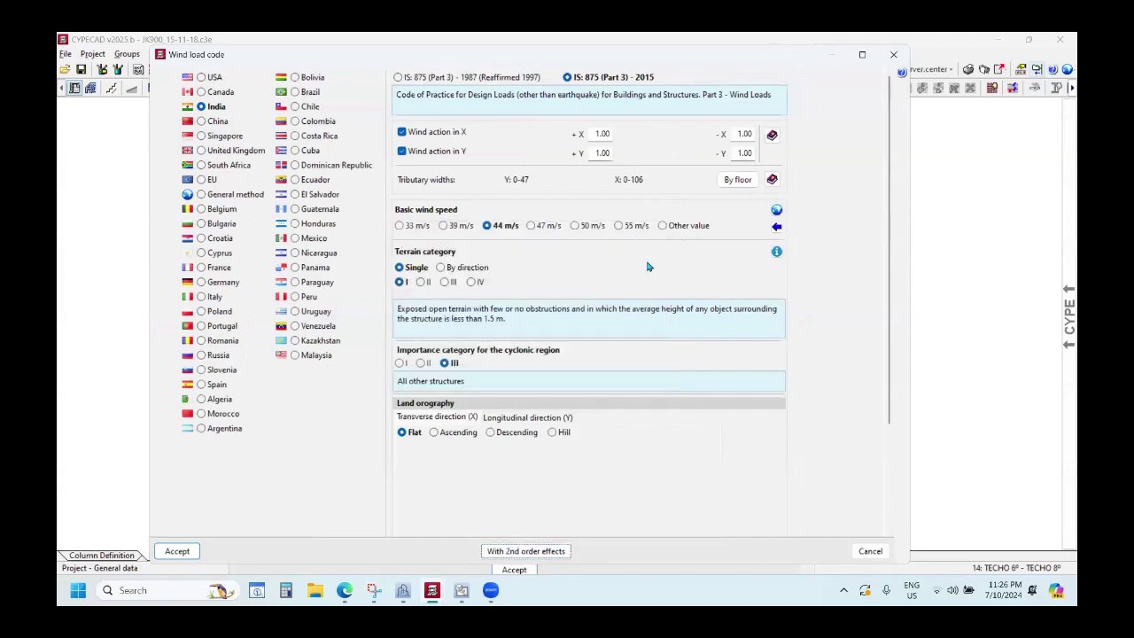
pyautogui.click(893, 54)
# Open the seismic loading code settings for IS 1893 (Part 1): 2016 and read the explanation of the analysis methods.
pyautogui.click(428, 443)
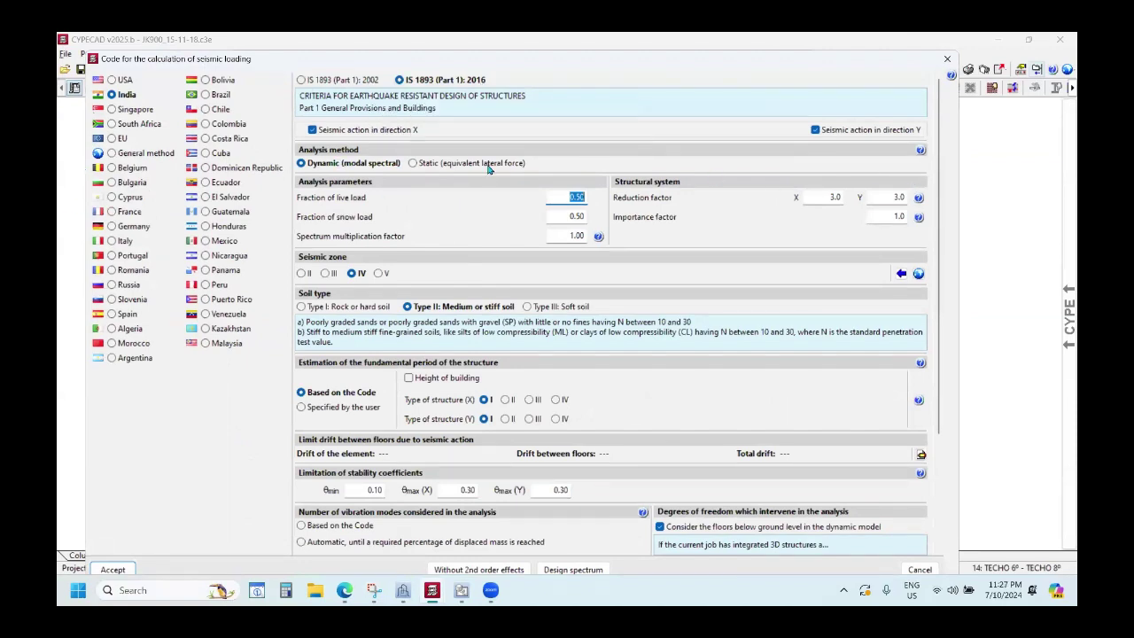
pyautogui.click(921, 151)
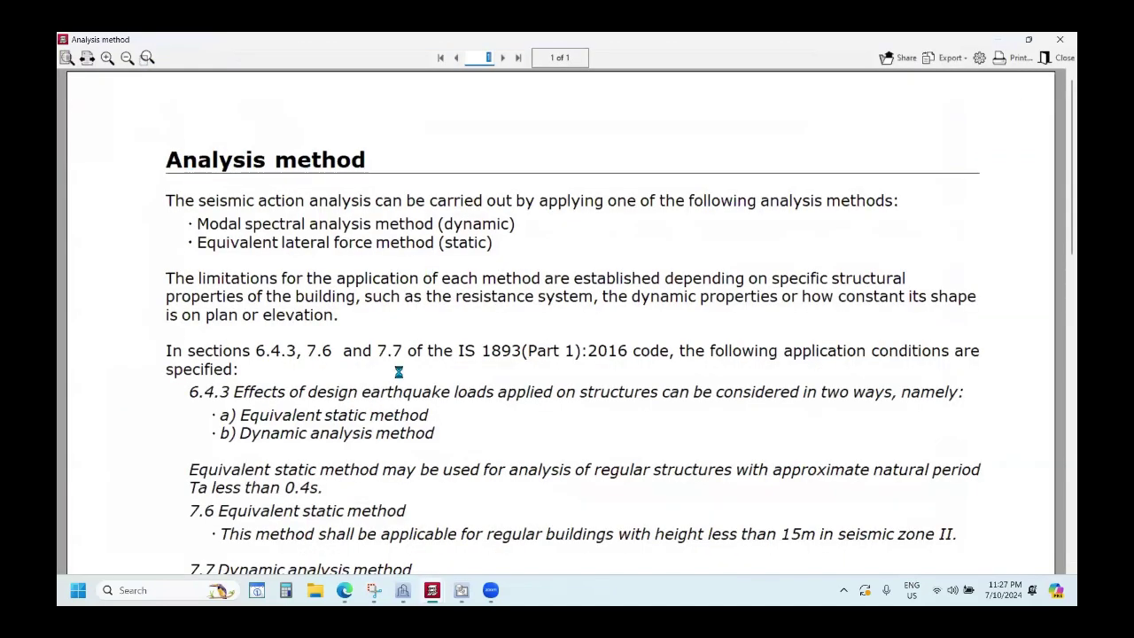
pyautogui.scroll(-3, 393, 372)
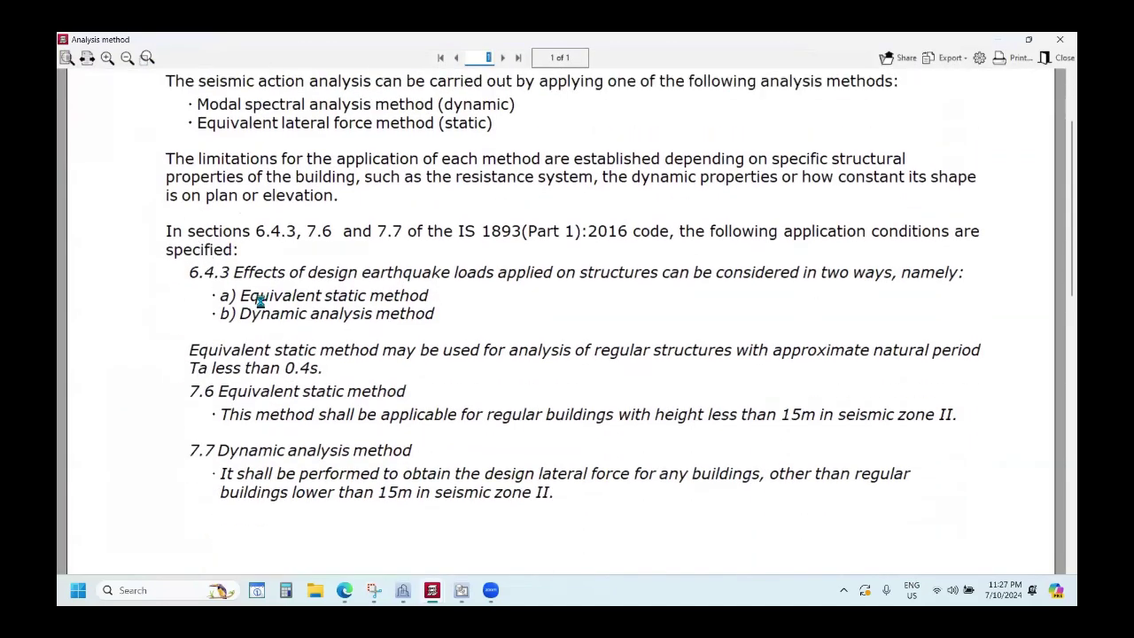
pyautogui.scroll(2, 418, 275)
pyautogui.scroll(-2, 427, 326)
pyautogui.press('Escape')
# Examine India's seismic zone map and the list of cities with their zones, closing the list without importing a zone.
pyautogui.click(918, 272)
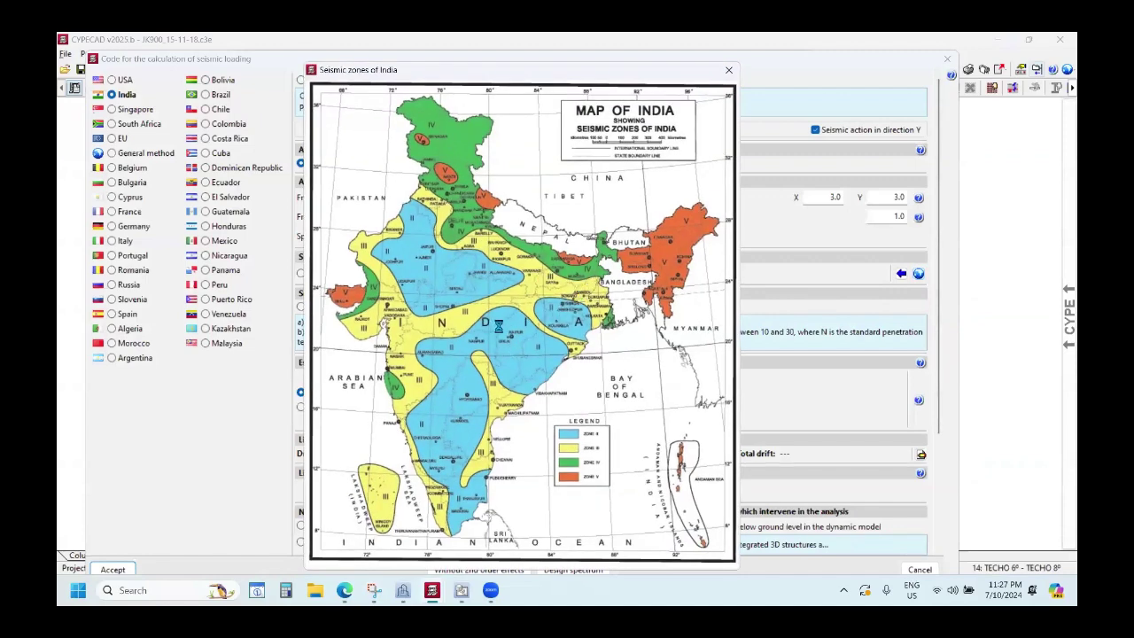
pyautogui.click(728, 69)
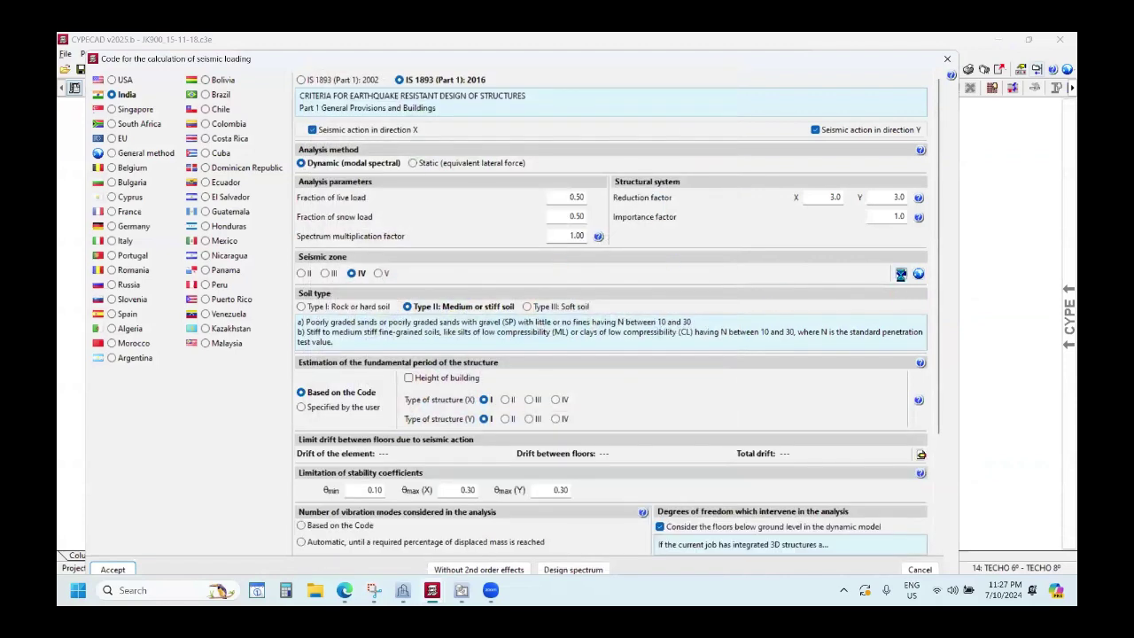
pyautogui.click(900, 273)
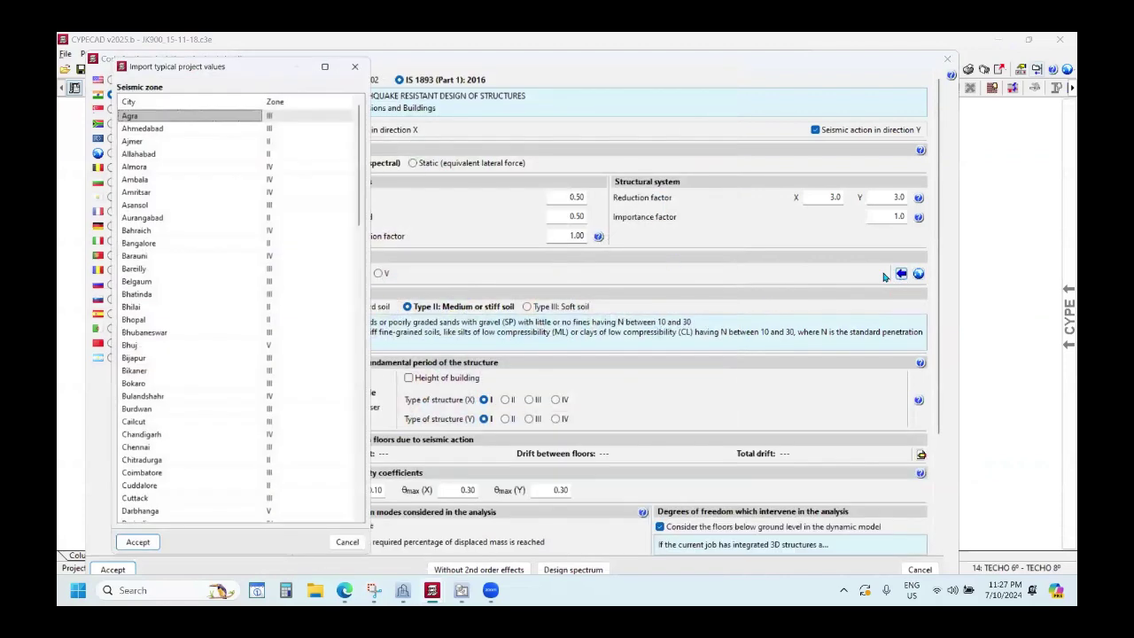
pyautogui.moveTo(196, 66); pyautogui.dragTo(265, 63)
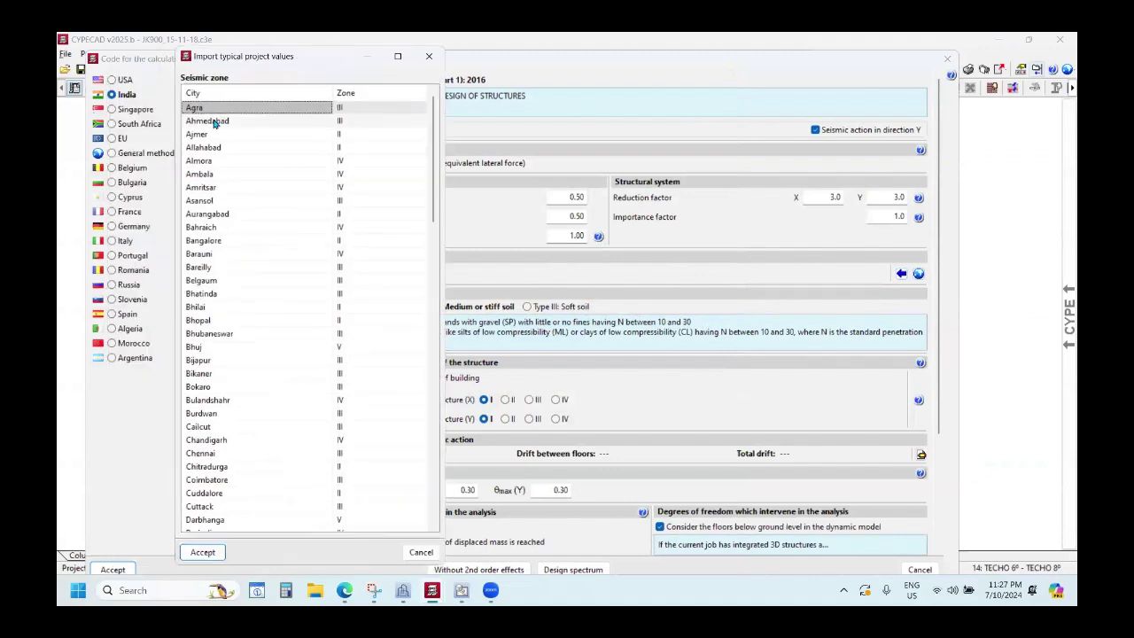
pyautogui.scroll(-4, 228, 299)
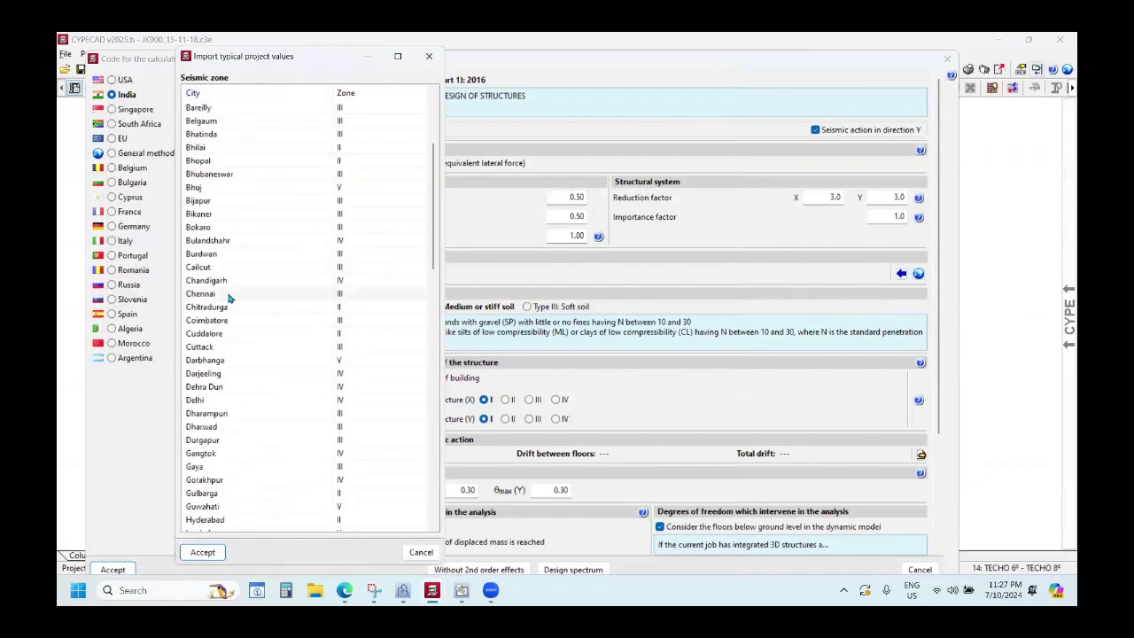
pyautogui.click(232, 426)
pyautogui.scroll(-5, 235, 365)
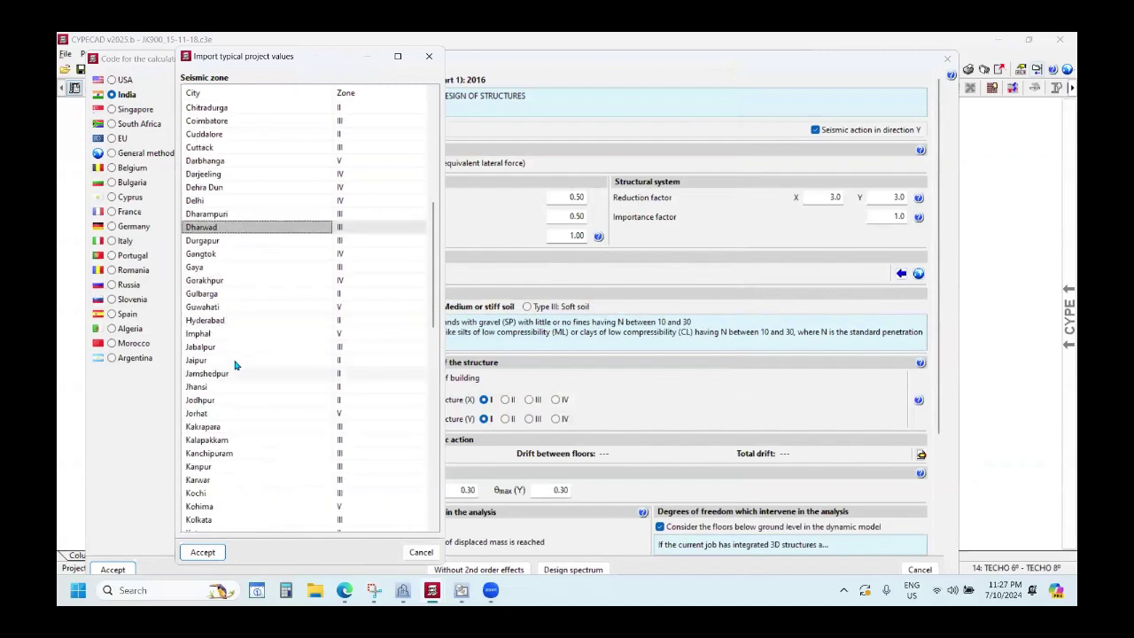
pyautogui.click(216, 347)
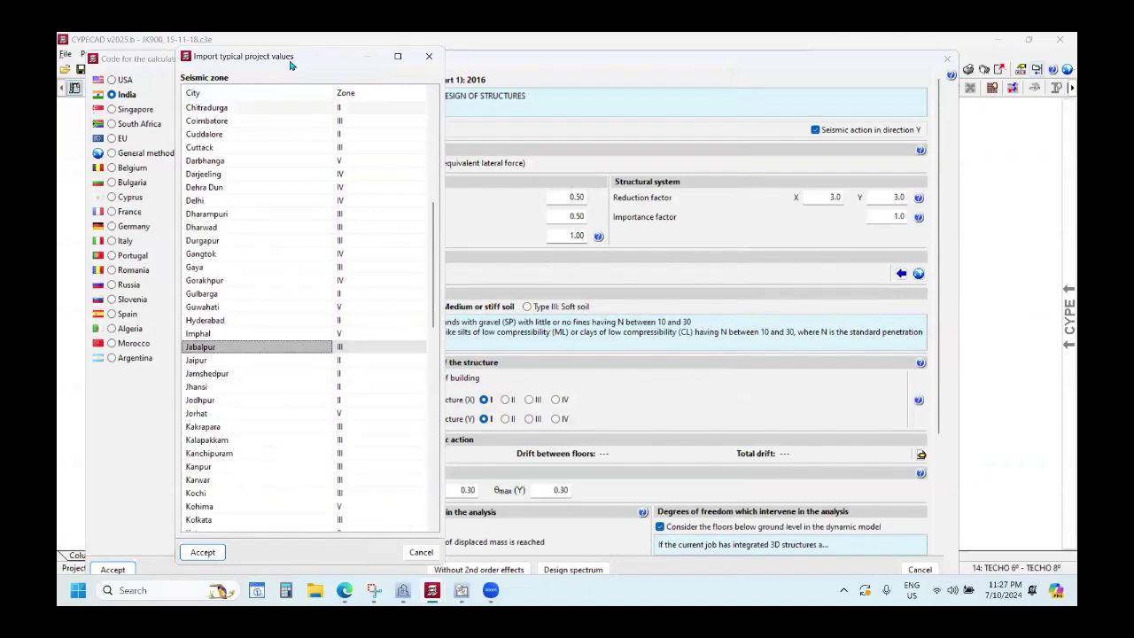
pyautogui.moveTo(294, 59); pyautogui.dragTo(386, 157)
pyautogui.click(692, 307)
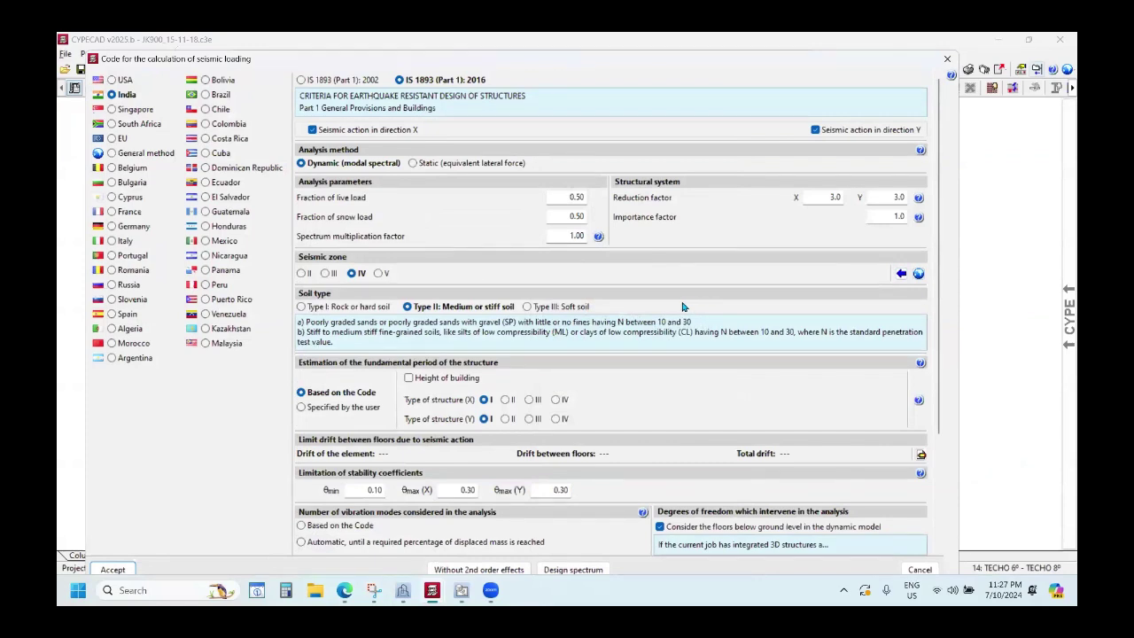
# Review the remaining seismic loading settings and open the explanation of the fundamental period estimation.
pyautogui.scroll(-3, 586, 332)
pyautogui.scroll(-1, 585, 332)
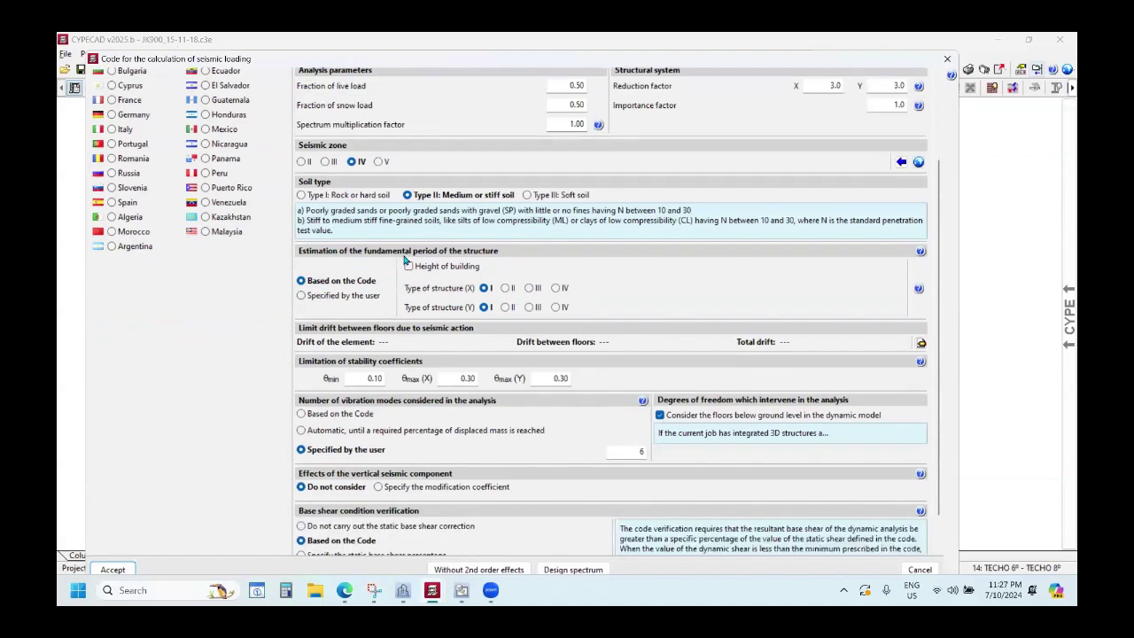
pyautogui.click(920, 252)
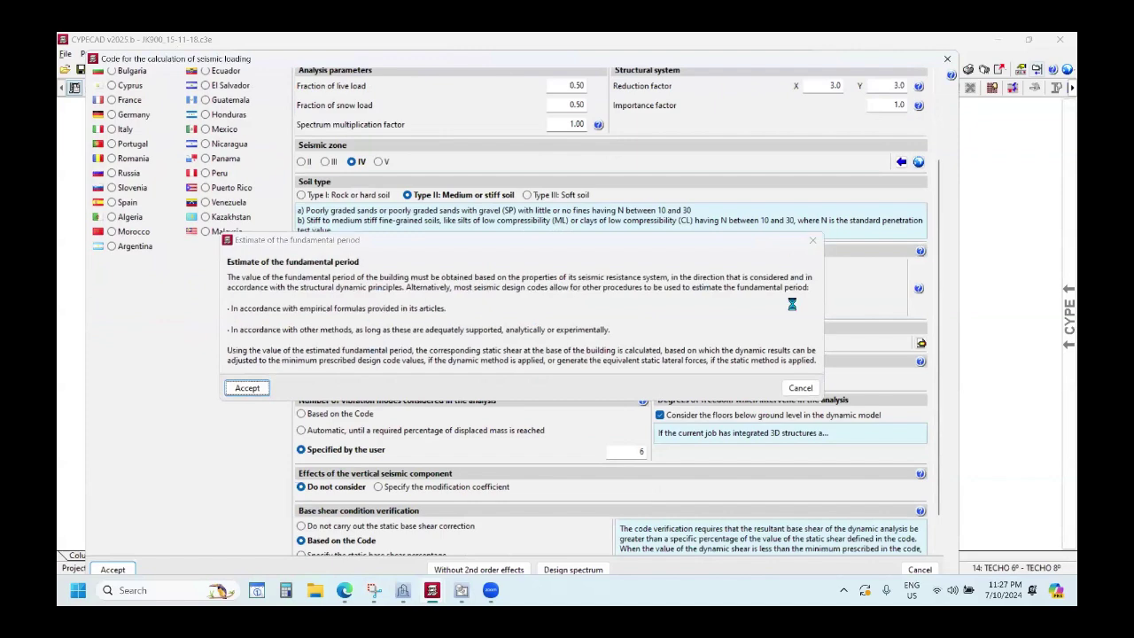
# View the code-based formulas for the approximate fundamental period of each structure type, then close them.
pyautogui.click(813, 240)
pyautogui.click(917, 288)
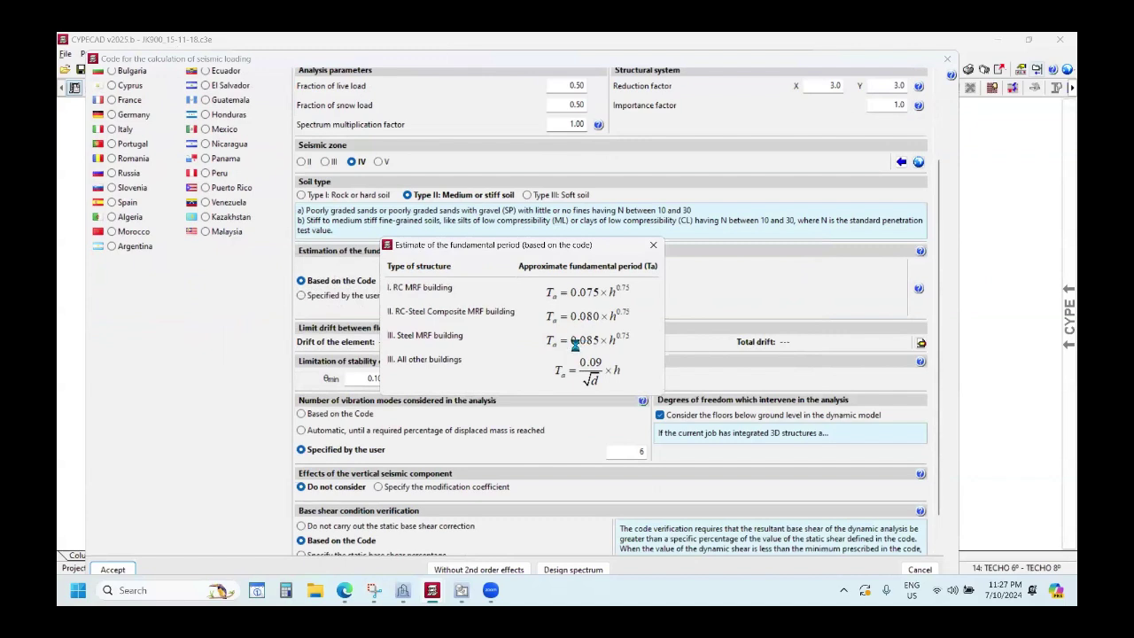
pyautogui.click(654, 247)
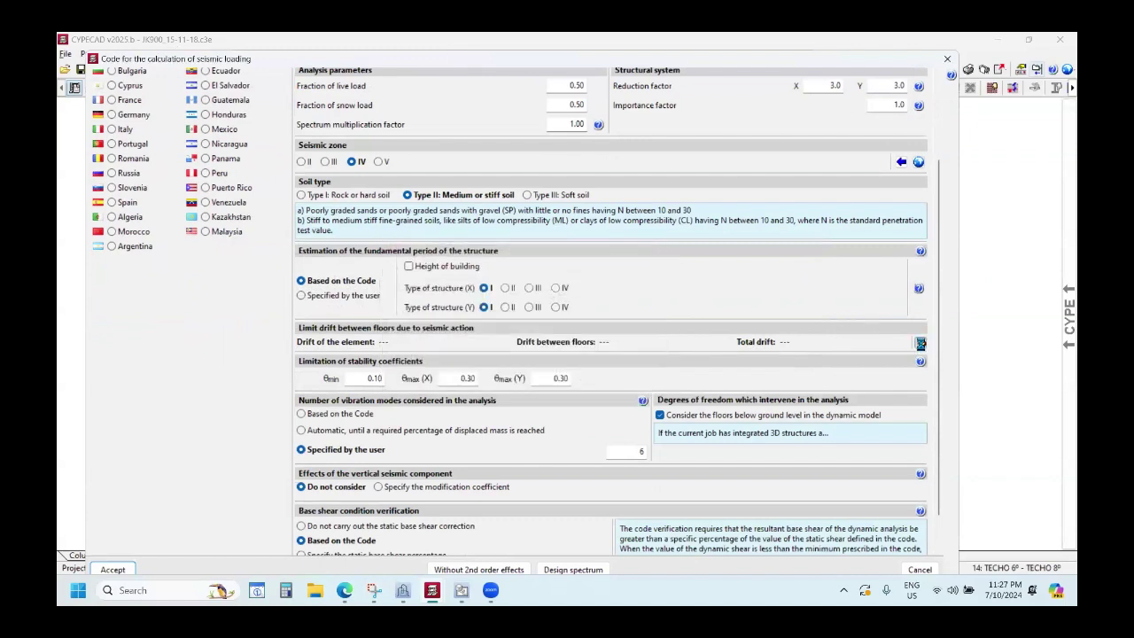
# Try enabling the absolute and relative limits for element drift due to seismic action, clear both and close without accepting.
pyautogui.click(920, 343)
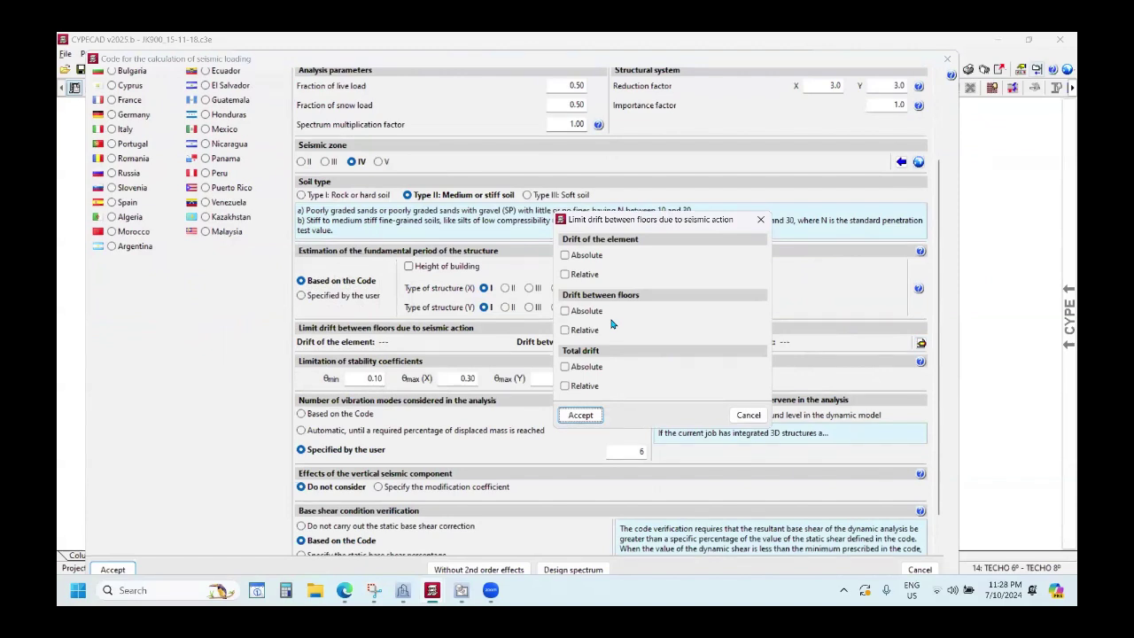
pyautogui.click(565, 255)
pyautogui.click(565, 275)
pyautogui.moveTo(728, 274); pyautogui.dragTo(738, 274)
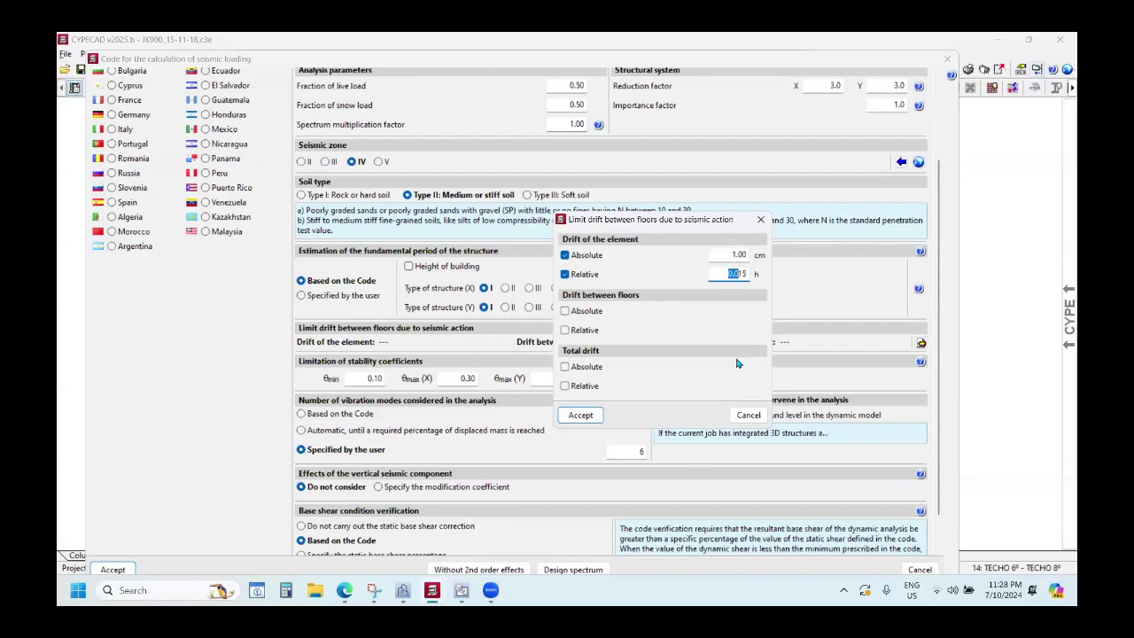
pyautogui.click(564, 273)
pyautogui.click(564, 254)
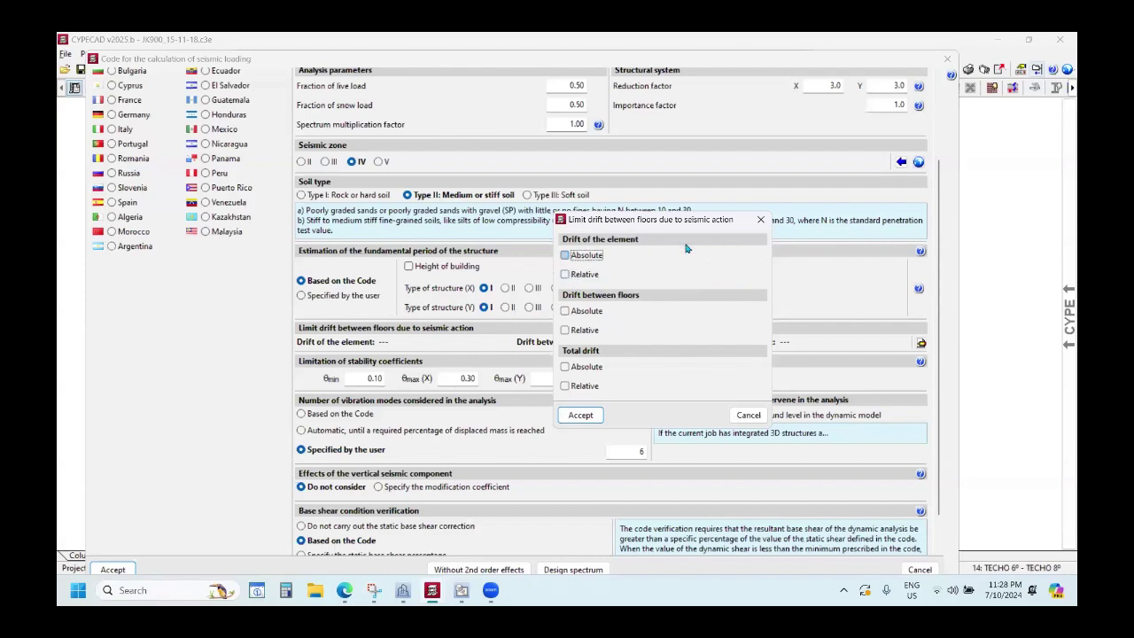
pyautogui.click(760, 219)
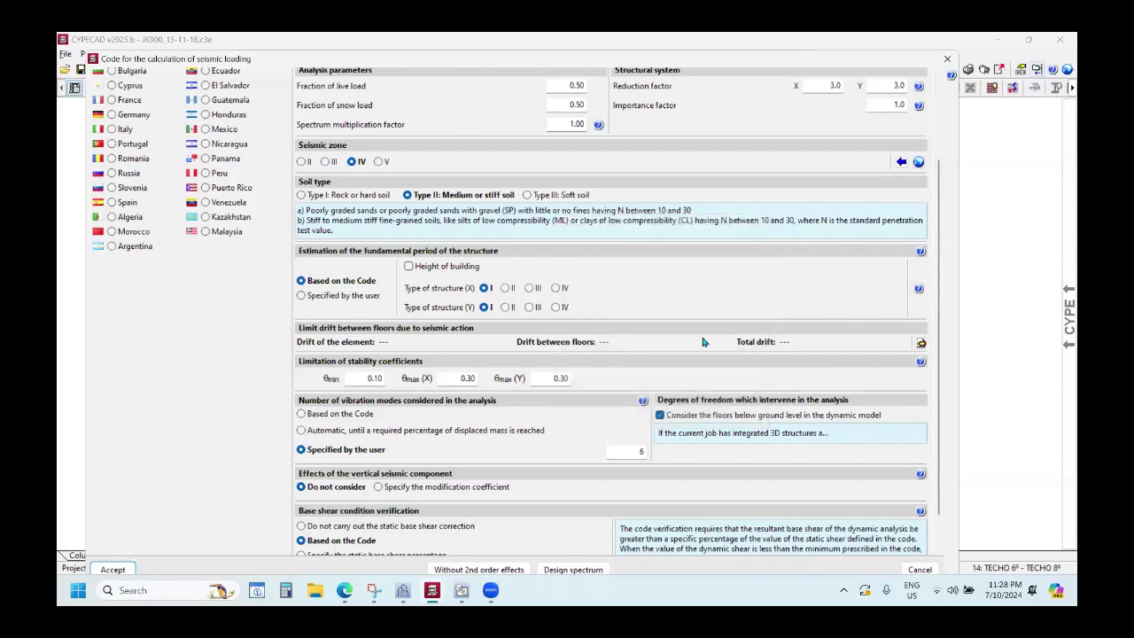
# Read the explanations of the stability coefficient limits and the effects of the vertical seismic component.
pyautogui.scroll(-1, 669, 341)
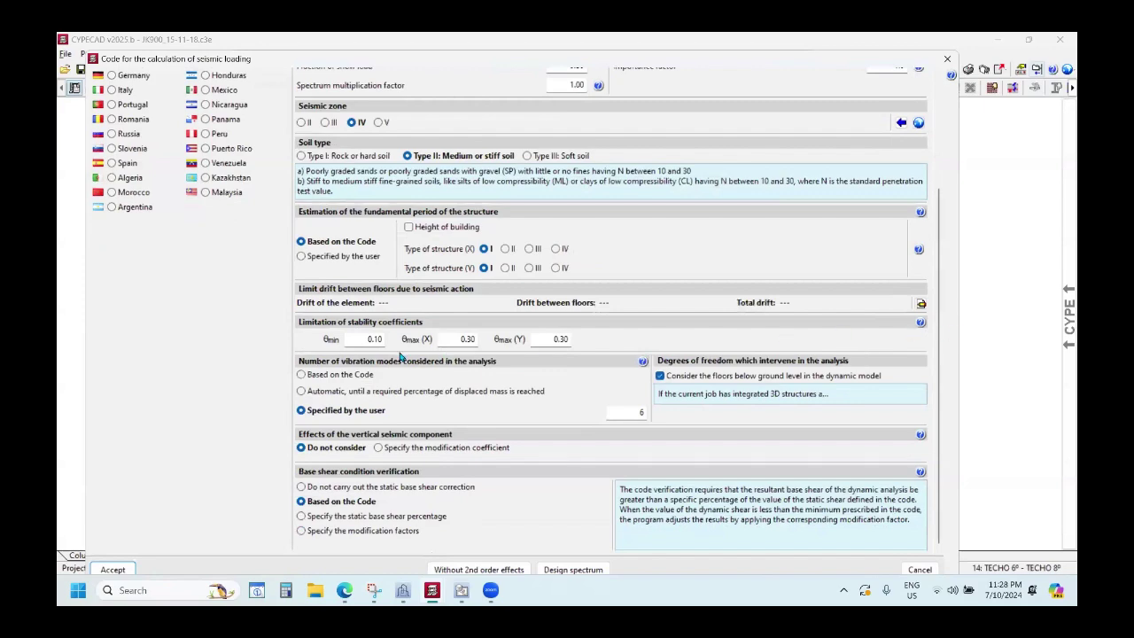
pyautogui.click(920, 322)
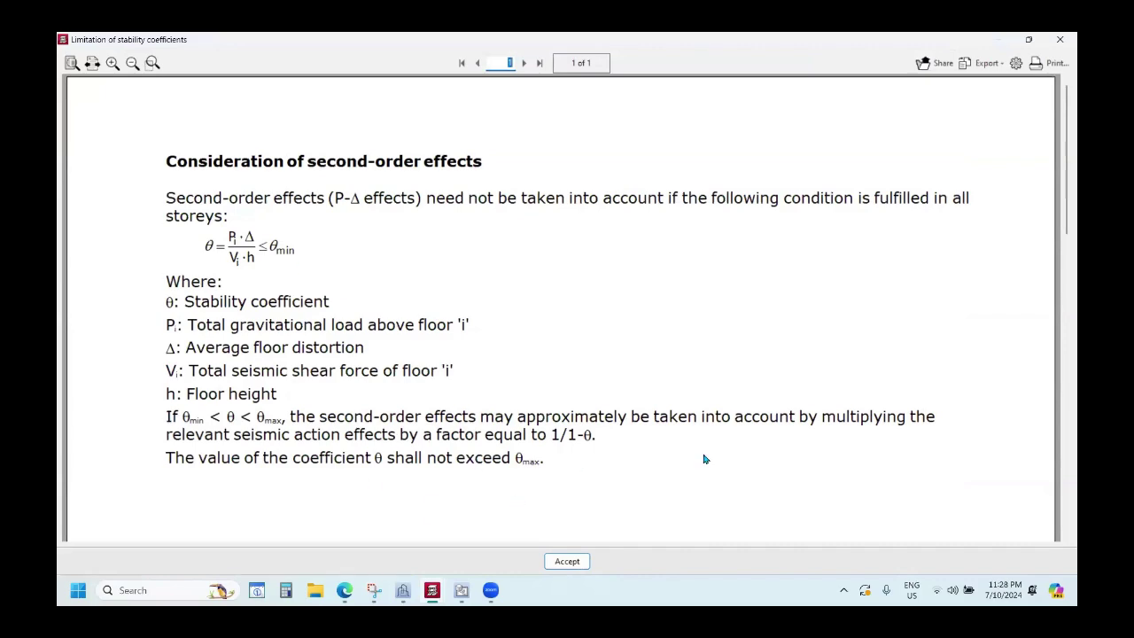
pyautogui.press('Escape')
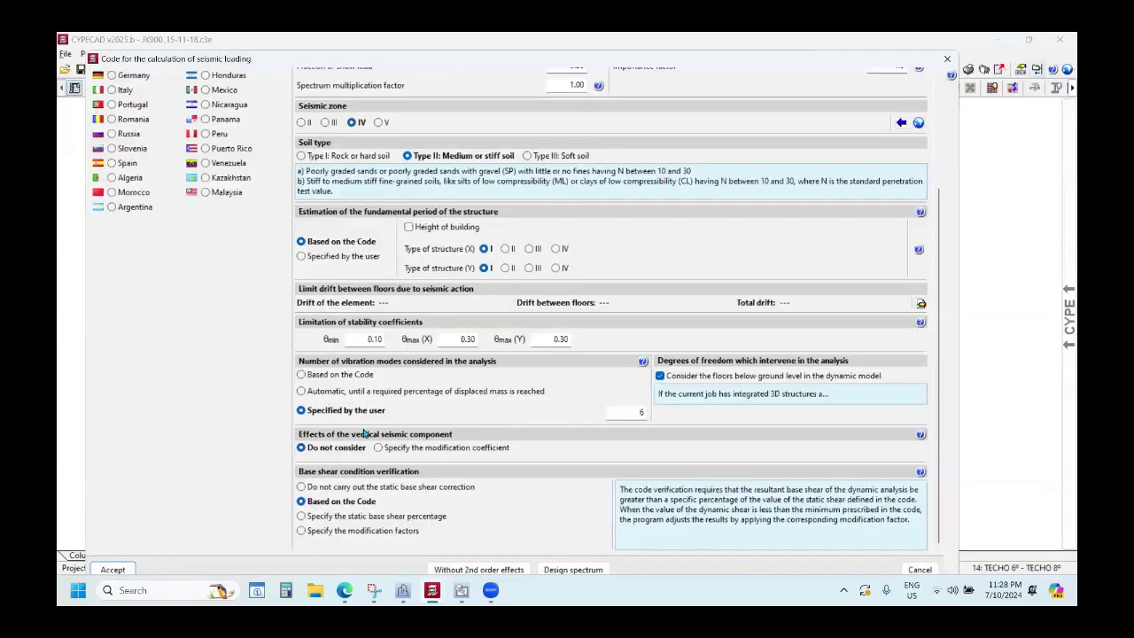
pyautogui.click(920, 435)
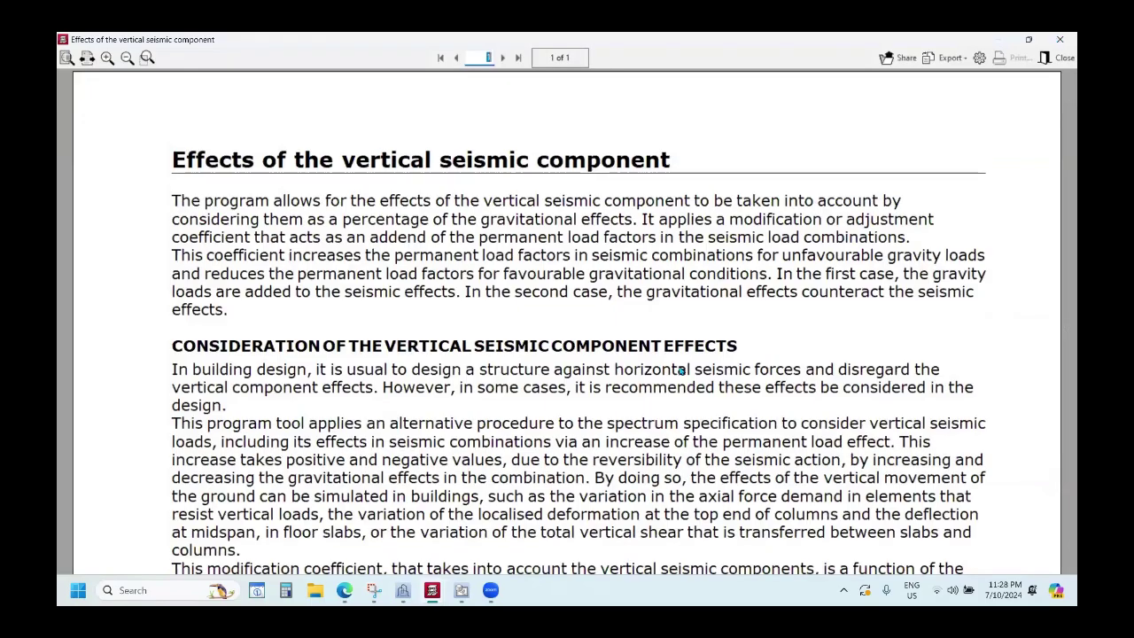
pyautogui.press('Escape')
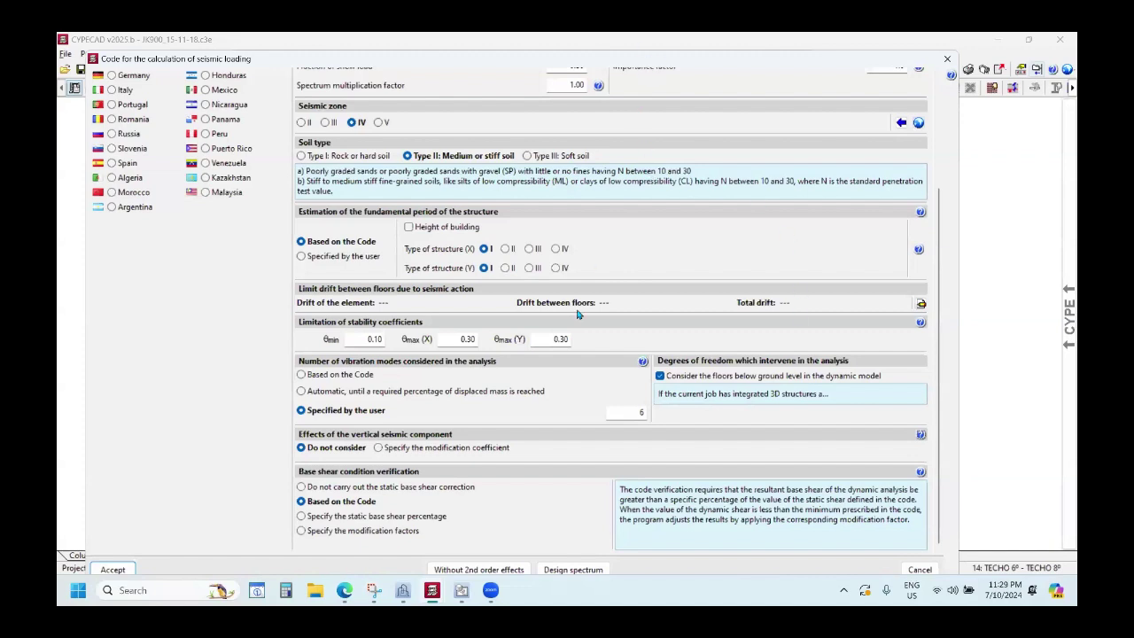
# Preview the second order effects option without accepting it, and view the seismic design spectrum graph.
pyautogui.moveTo(649, 64); pyautogui.dragTo(638, 51)
pyautogui.click(460, 558)
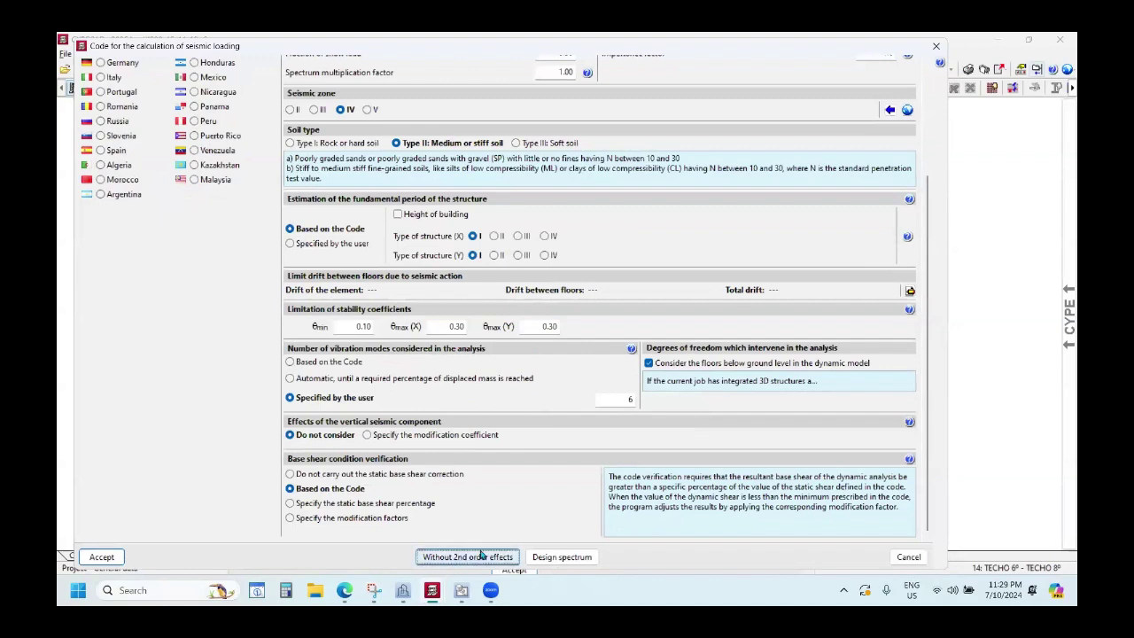
pyautogui.click(433, 311)
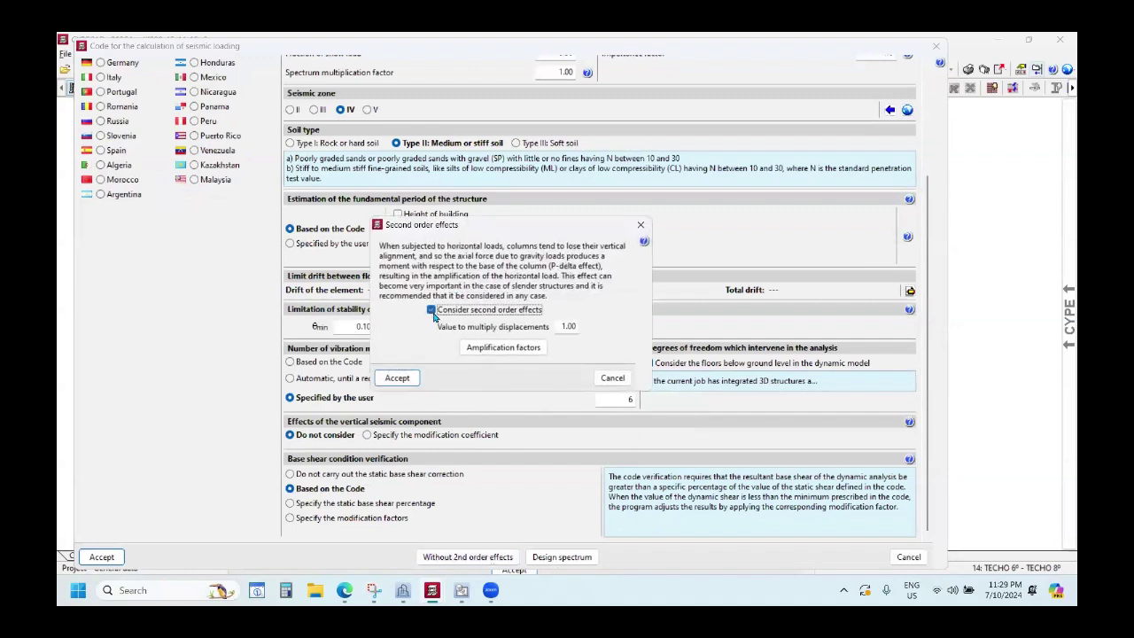
pyautogui.click(433, 311)
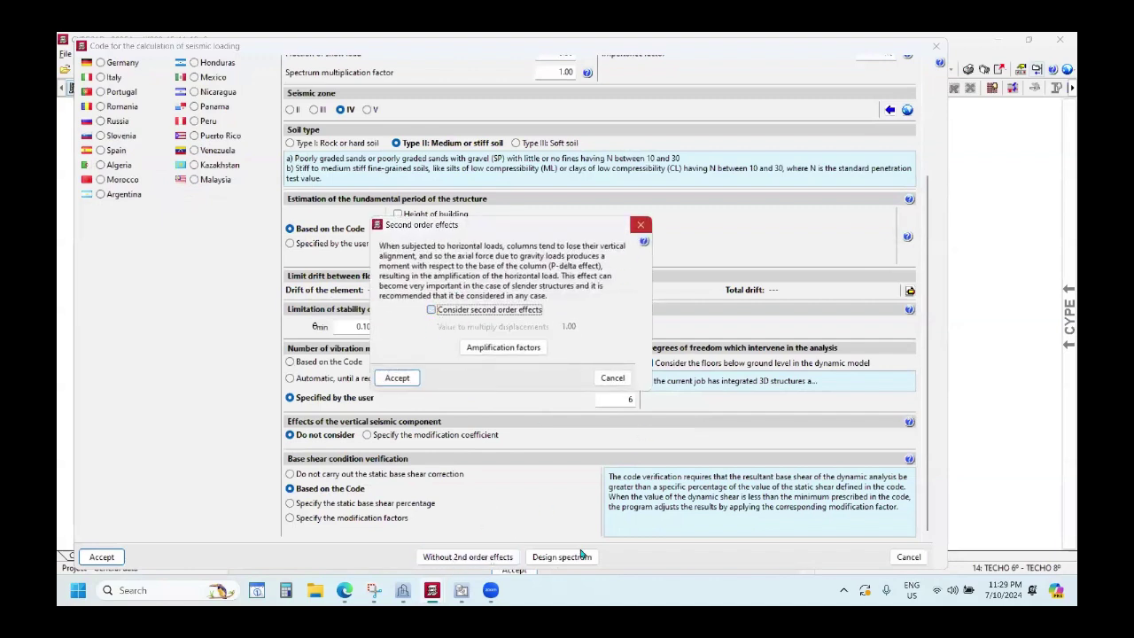
pyautogui.click(640, 226)
pyautogui.click(567, 557)
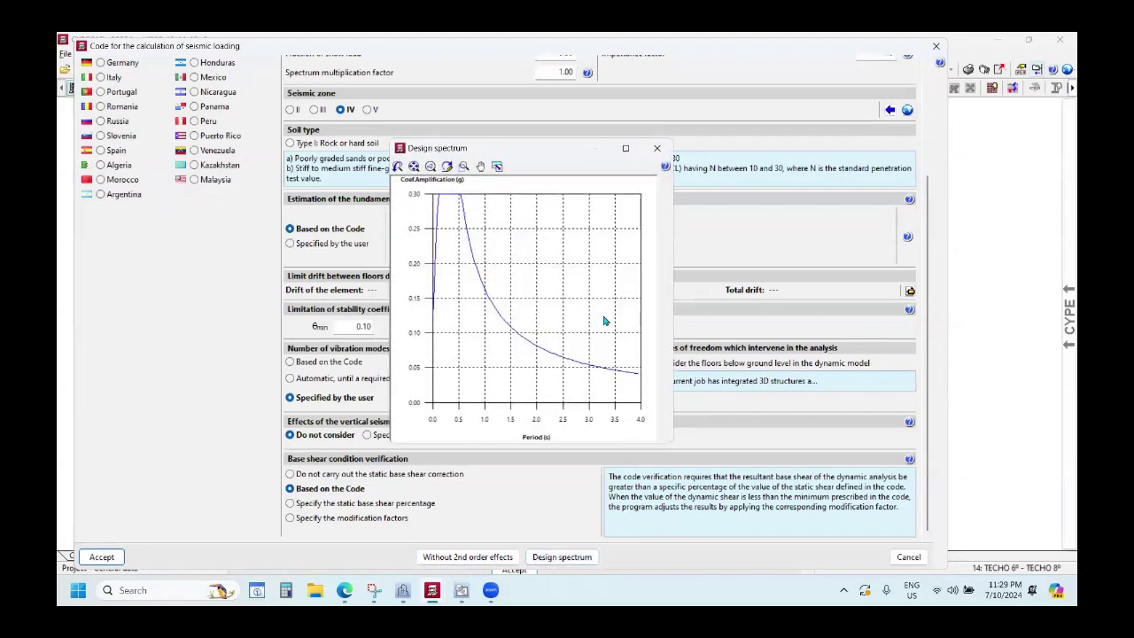
pyautogui.click(656, 148)
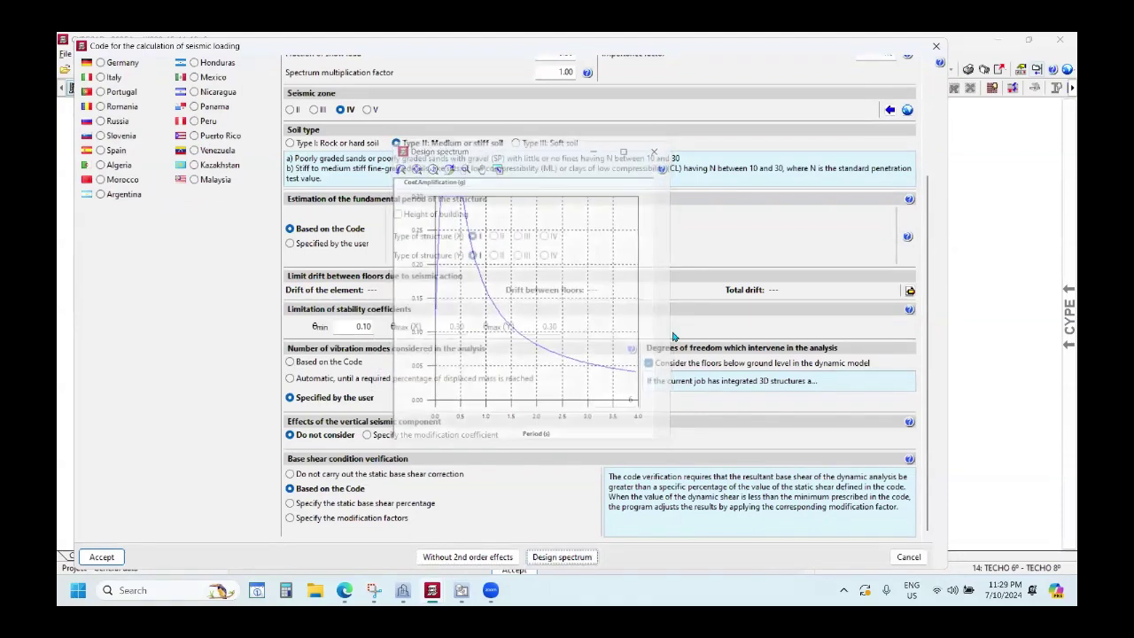
# Review the structural system parameters and read the reference tables for the reduction coefficient and the importance factor.
pyautogui.scroll(3, 620, 344)
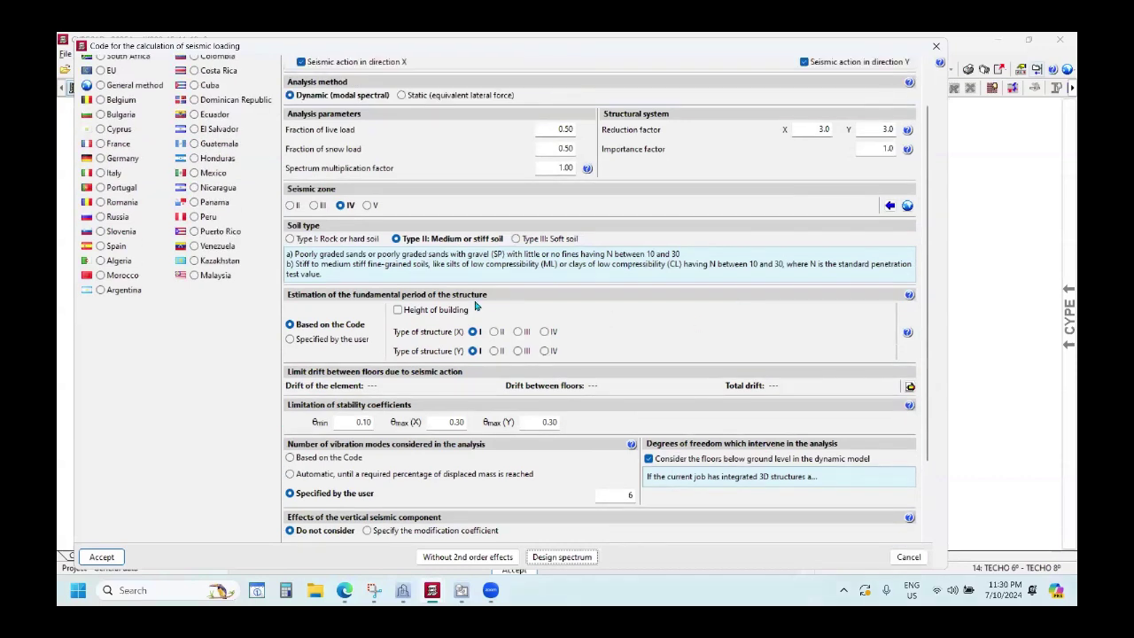
pyautogui.click(831, 130)
pyautogui.click(858, 130)
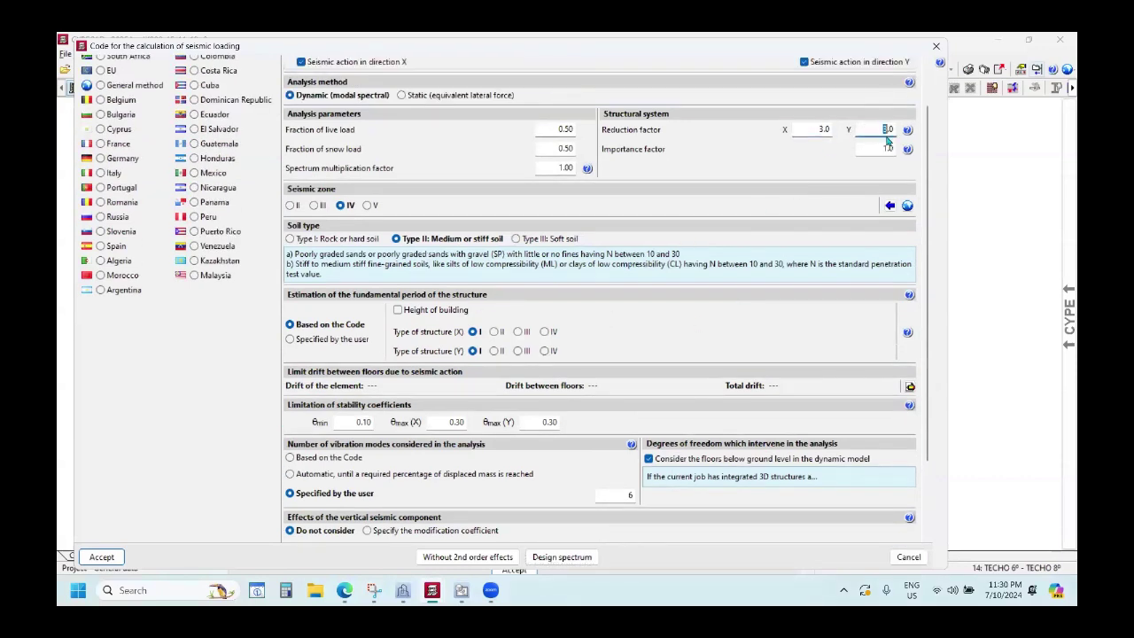
pyautogui.click(882, 147)
pyautogui.scroll(2, 726, 172)
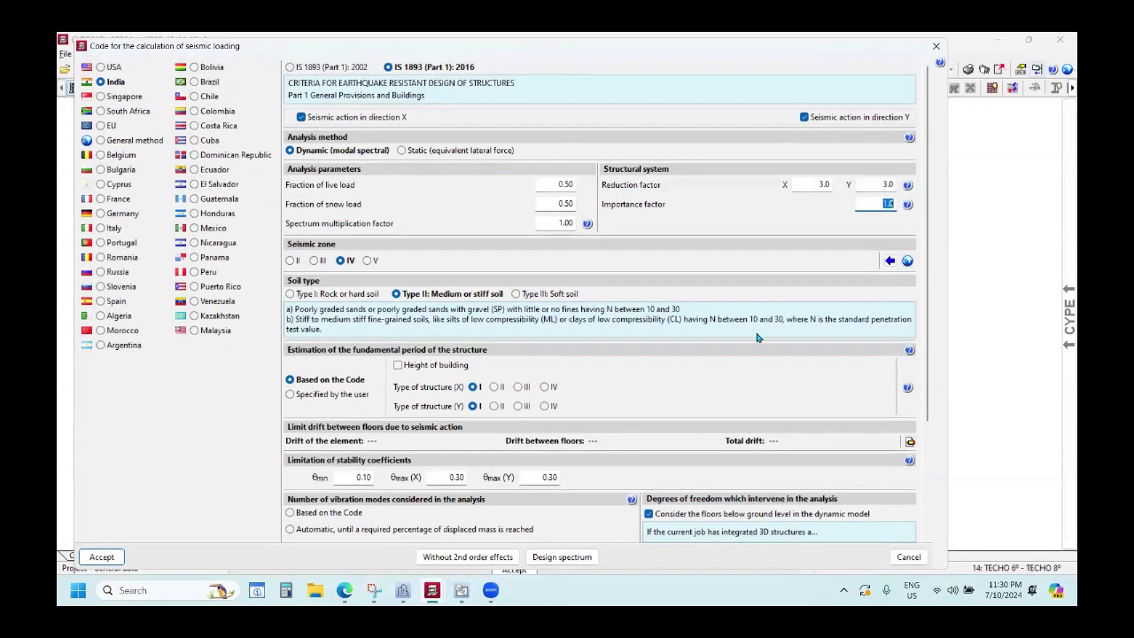
pyautogui.click(907, 186)
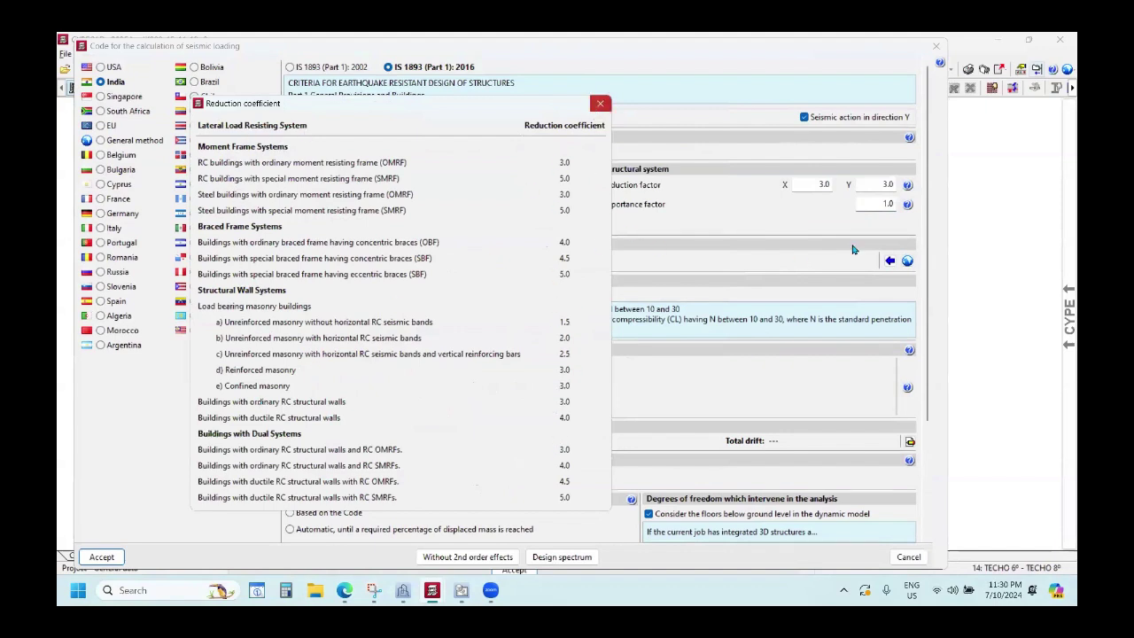
pyautogui.click(598, 106)
pyautogui.click(907, 204)
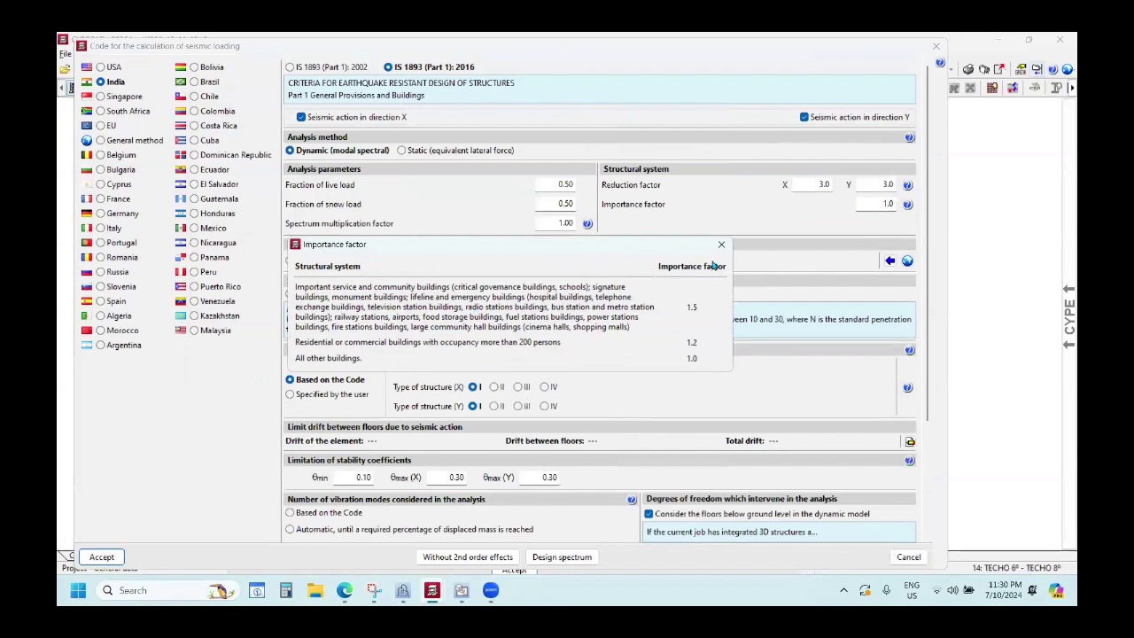
pyautogui.click(720, 246)
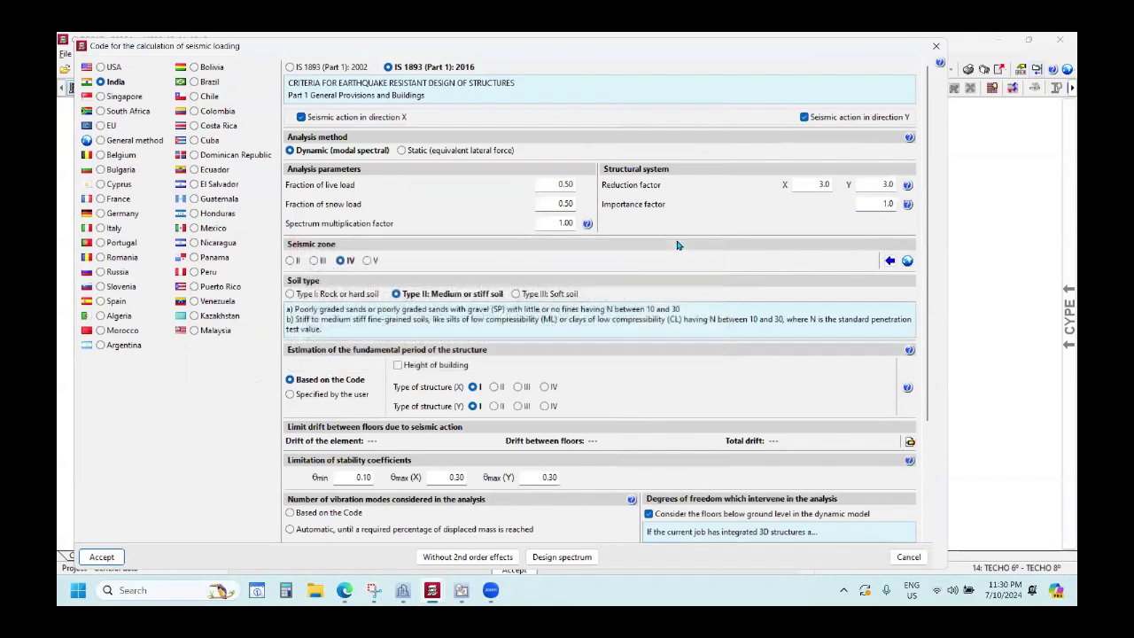
# Read the explanation of the spectrum multiplication factor and close the seismic loading code without accepting changes.
pyautogui.click(588, 224)
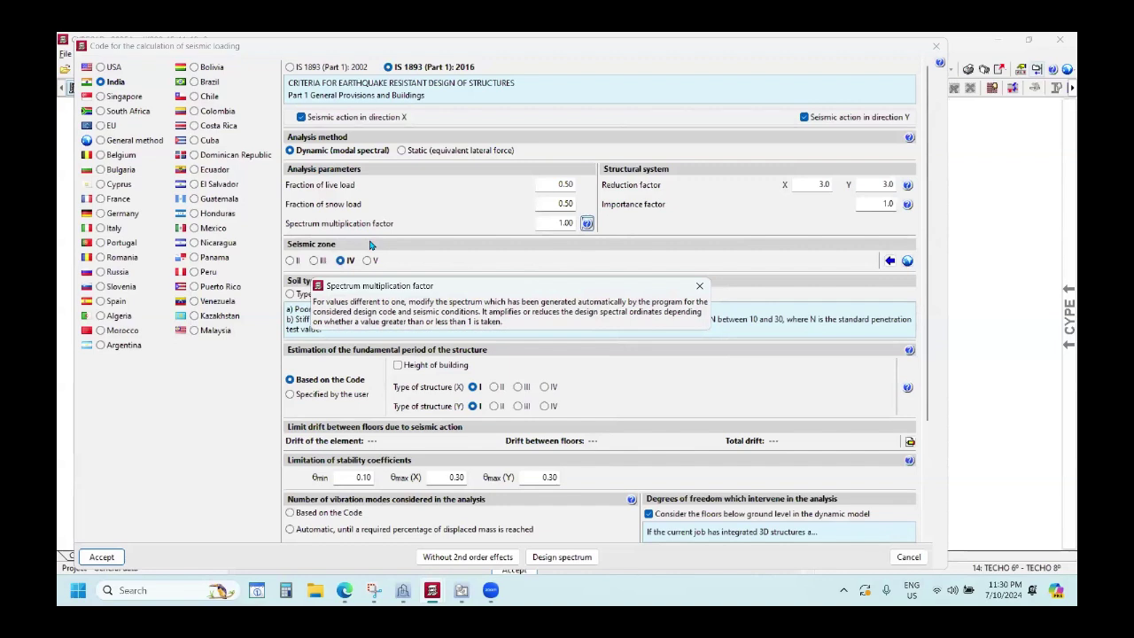
pyautogui.click(699, 285)
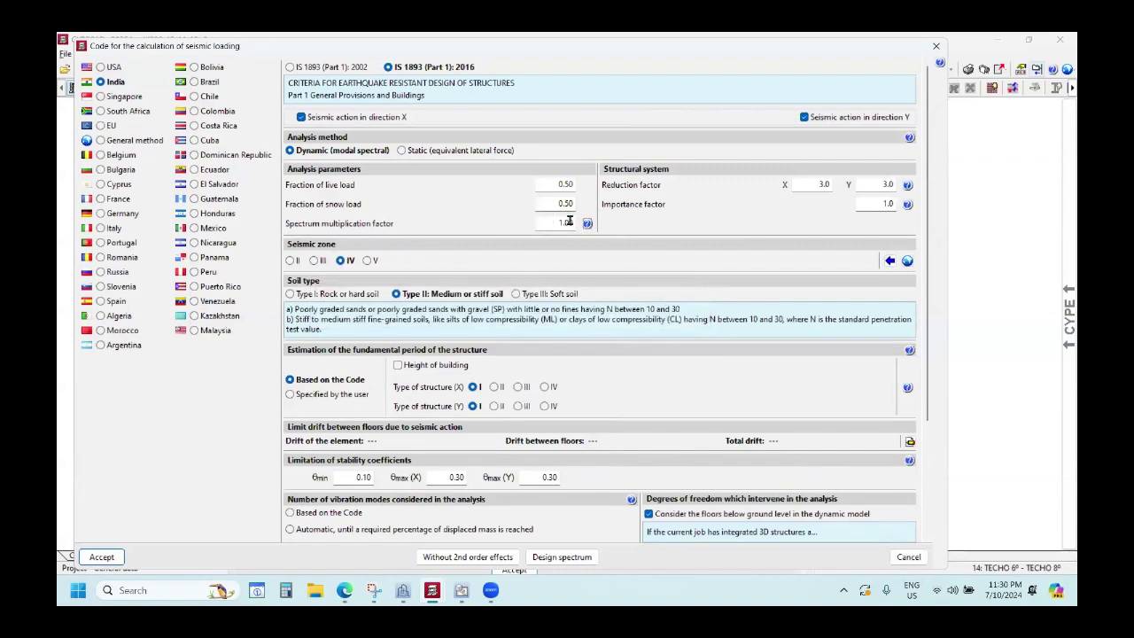
pyautogui.scroll(-1, 765, 358)
pyautogui.scroll(-2, 766, 358)
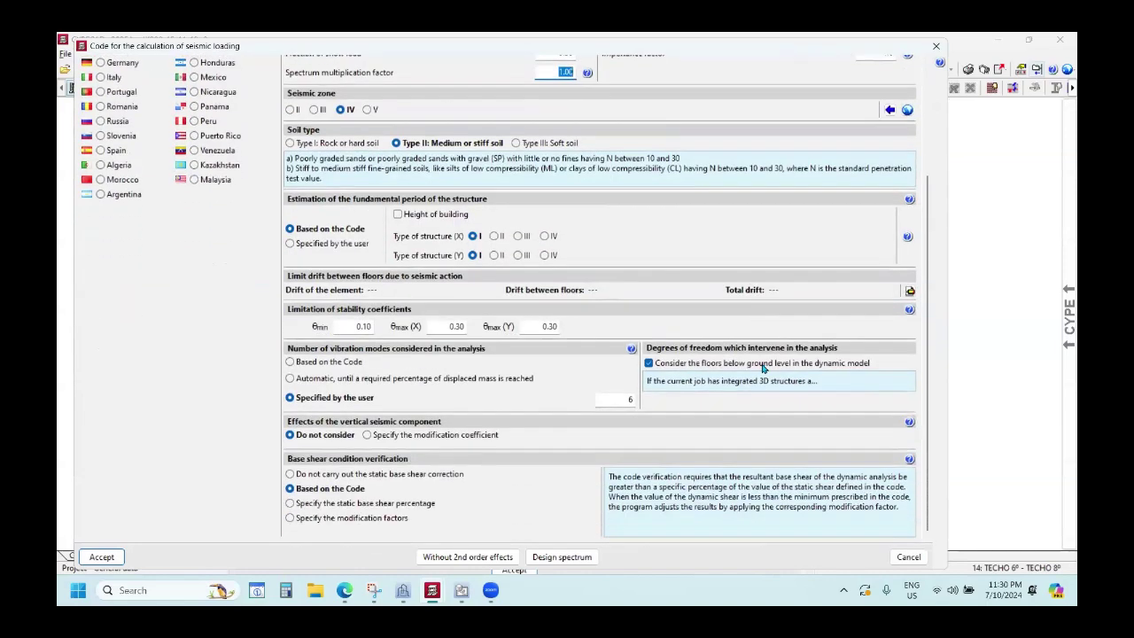
pyautogui.scroll(2, 766, 358)
pyautogui.click(935, 46)
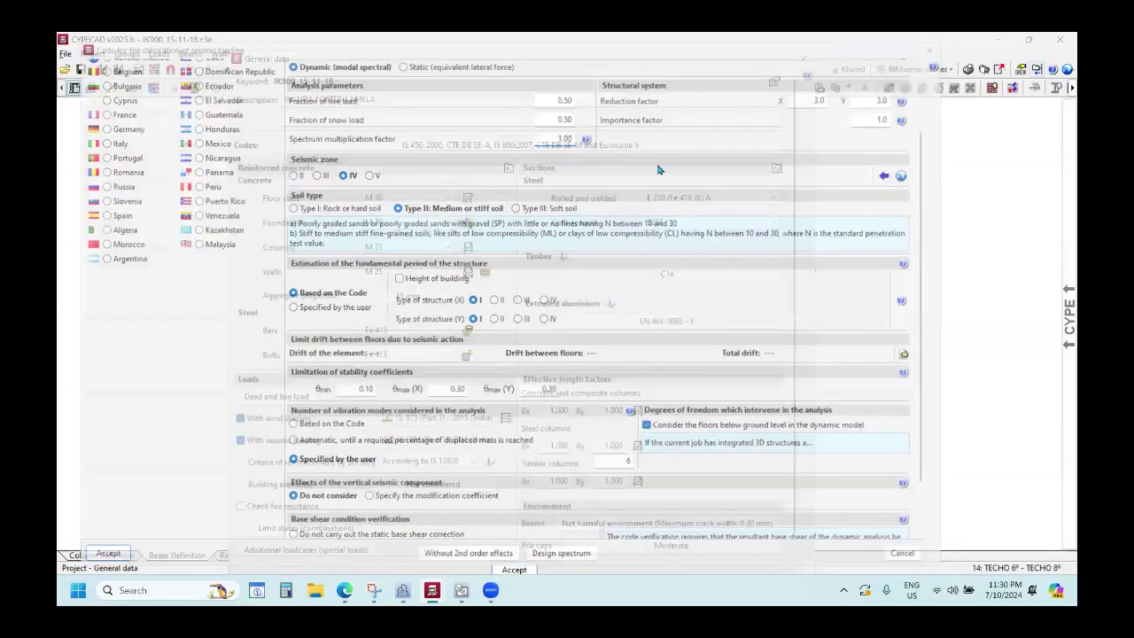
# Review the project's general data on materials, loads and effective length factors, and close it without accepting.
pyautogui.scroll(-1, 501, 409)
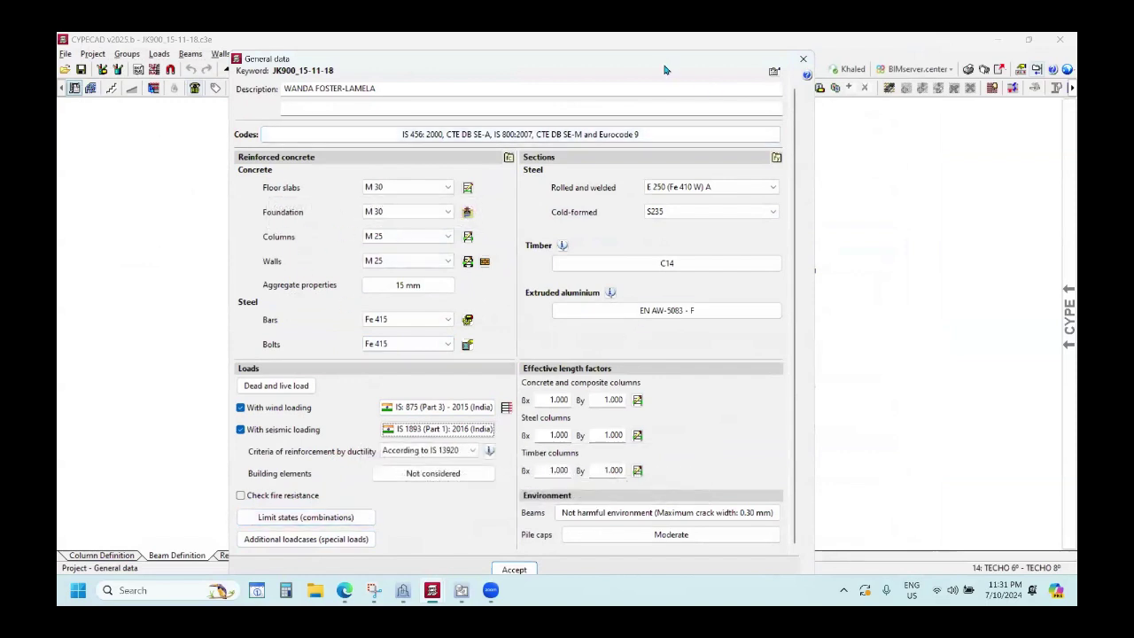
pyautogui.moveTo(662, 66); pyautogui.dragTo(679, 57)
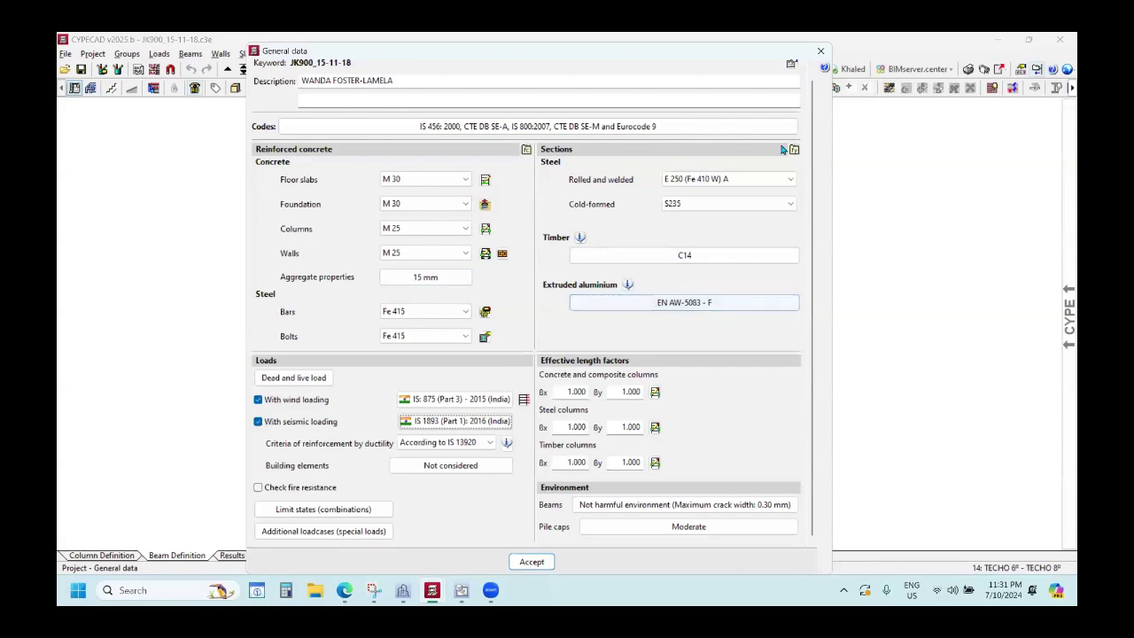
pyautogui.click(820, 50)
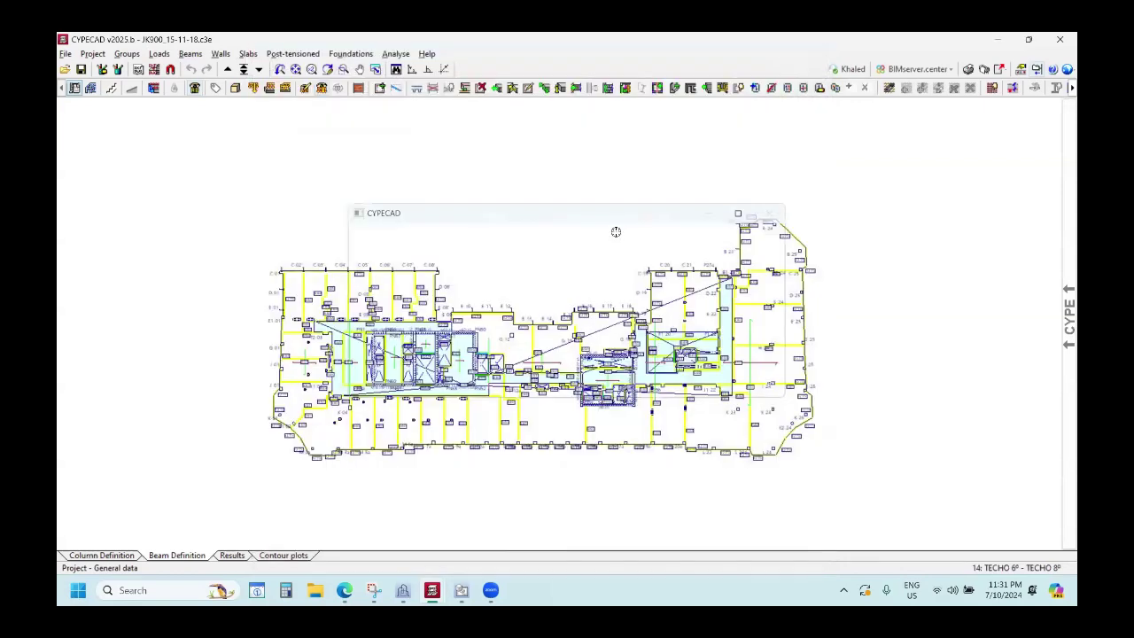
# Open the project "13 Feb 2024 -- JSP Associates" and close its final design report.
pyautogui.click(65, 69)
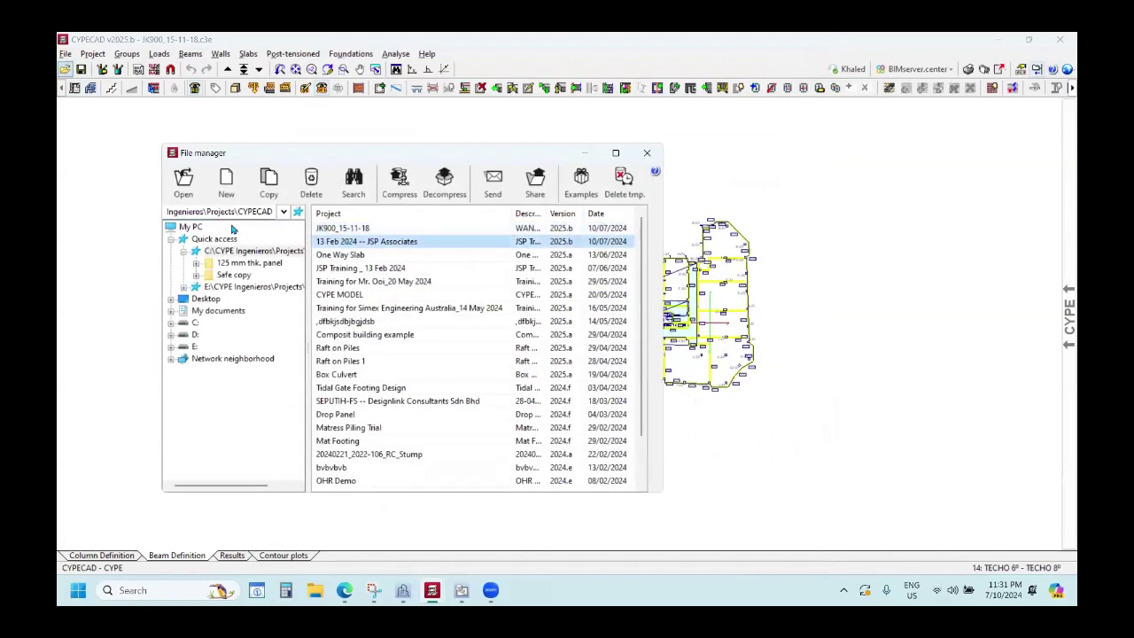
pyautogui.click(183, 184)
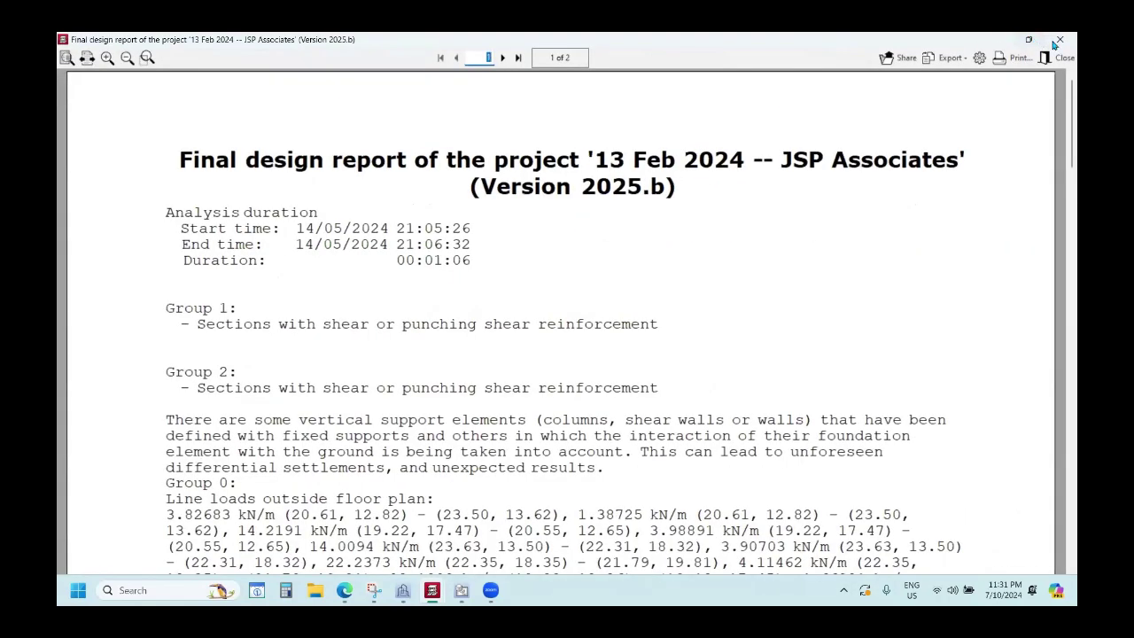
pyautogui.press('Escape')
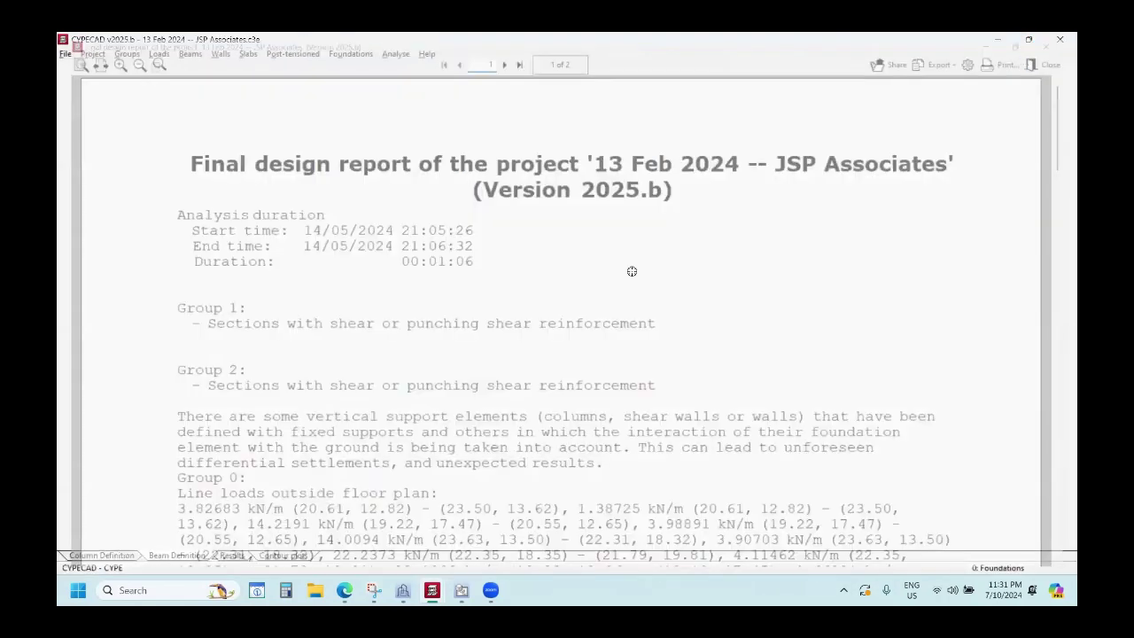
# Open the 3D view of the building and examine its footings, piles and foundation slab from below.
pyautogui.click(229, 98)
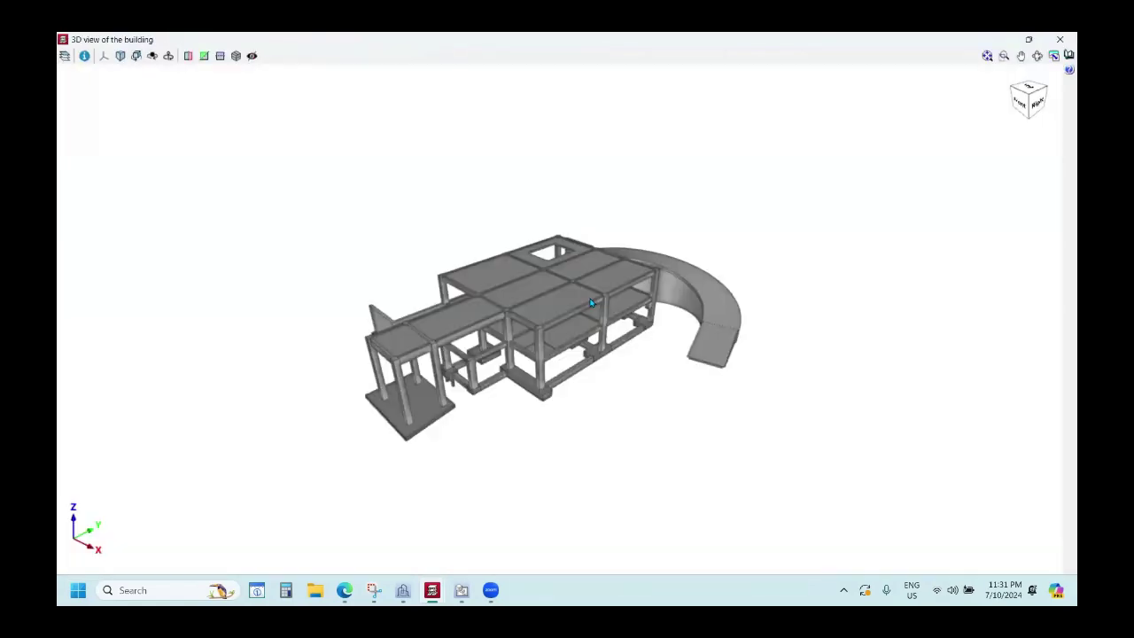
pyautogui.scroll(5, 527, 363)
pyautogui.scroll(-5, 565, 350)
pyautogui.keyDown('shift'); pyautogui.moveTo(566, 349); pyautogui.dragTo(589, 354, button='middle'); pyautogui.keyUp('shift')
pyautogui.scroll(6, 599, 365)
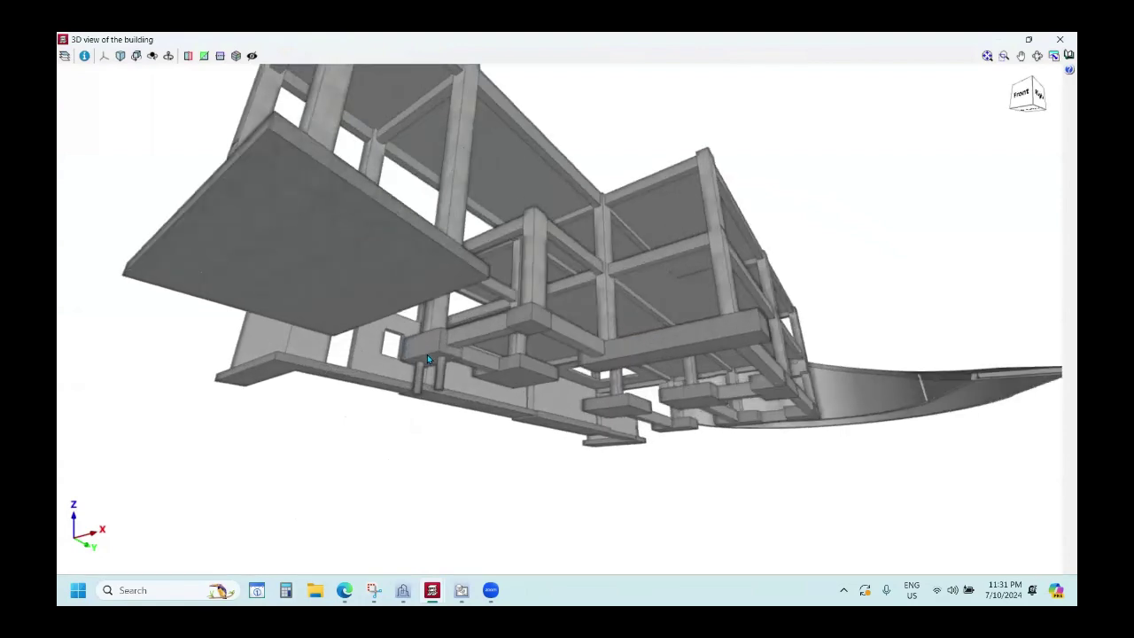
pyautogui.scroll(-5, 599, 364)
pyautogui.scroll(6, 560, 366)
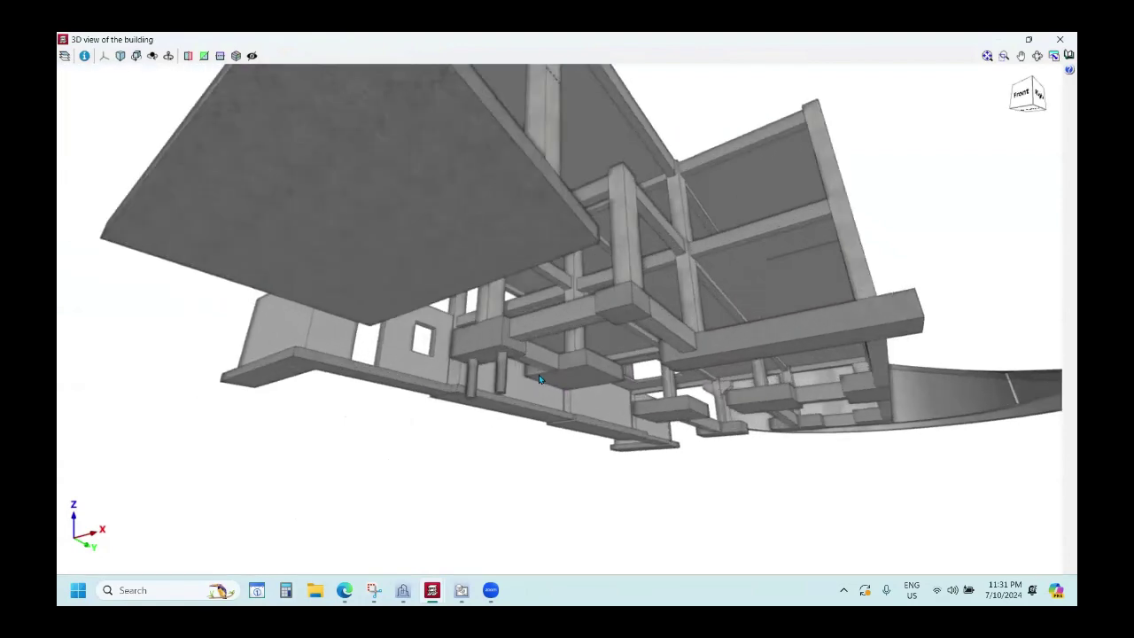
pyautogui.moveTo(464, 350)
pyautogui.keyDown('shift'); pyautogui.mouseDown(button='middle')
pyautogui.moveTo(488, 321)
pyautogui.moveTo(650, 322)
pyautogui.moveTo(454, 357)
pyautogui.mouseUp(button='middle'); pyautogui.keyUp('shift')
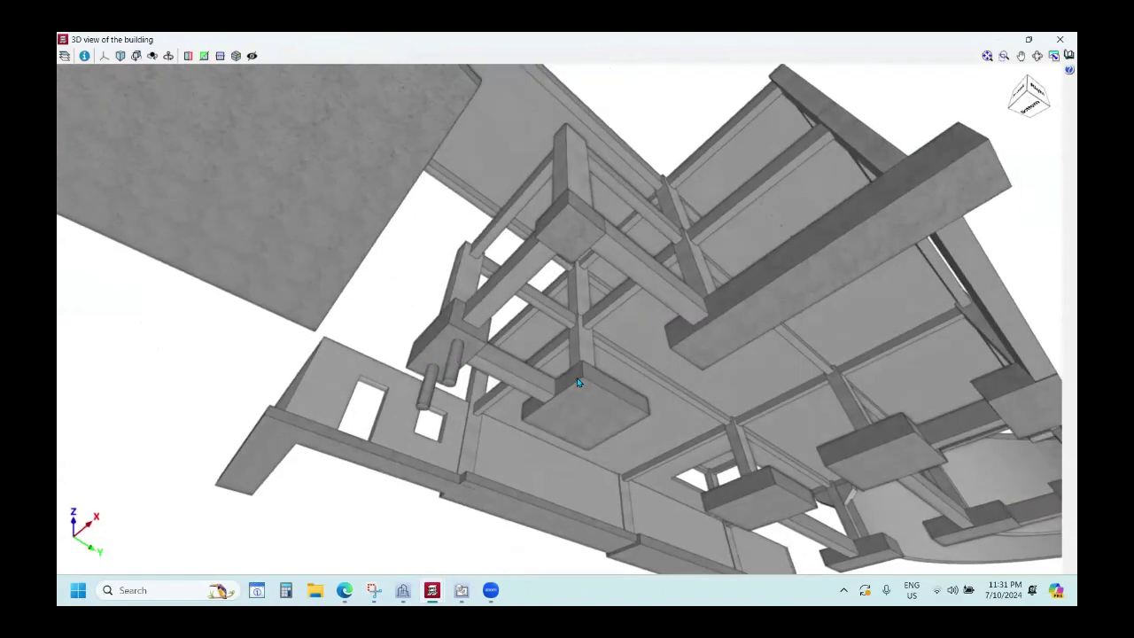
# Examine the footings, connecting foundation beams and columns of the 3D building from its right side.
pyautogui.scroll(-5, 576, 379)
pyautogui.keyDown('shift'); pyautogui.moveTo(448, 262); pyautogui.dragTo(729, 425, button='middle'); pyautogui.keyUp('shift')
pyautogui.scroll(5, 458, 412)
pyautogui.scroll(5, 729, 426)
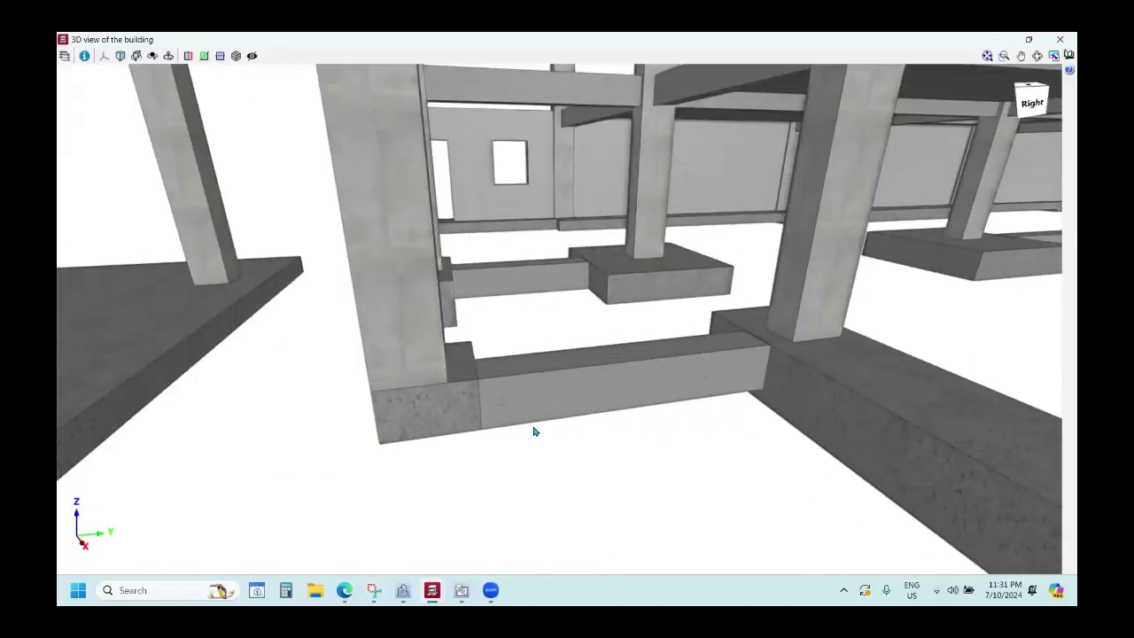
pyautogui.scroll(-10, 531, 432)
pyautogui.scroll(3, 597, 388)
pyautogui.scroll(6, 626, 439)
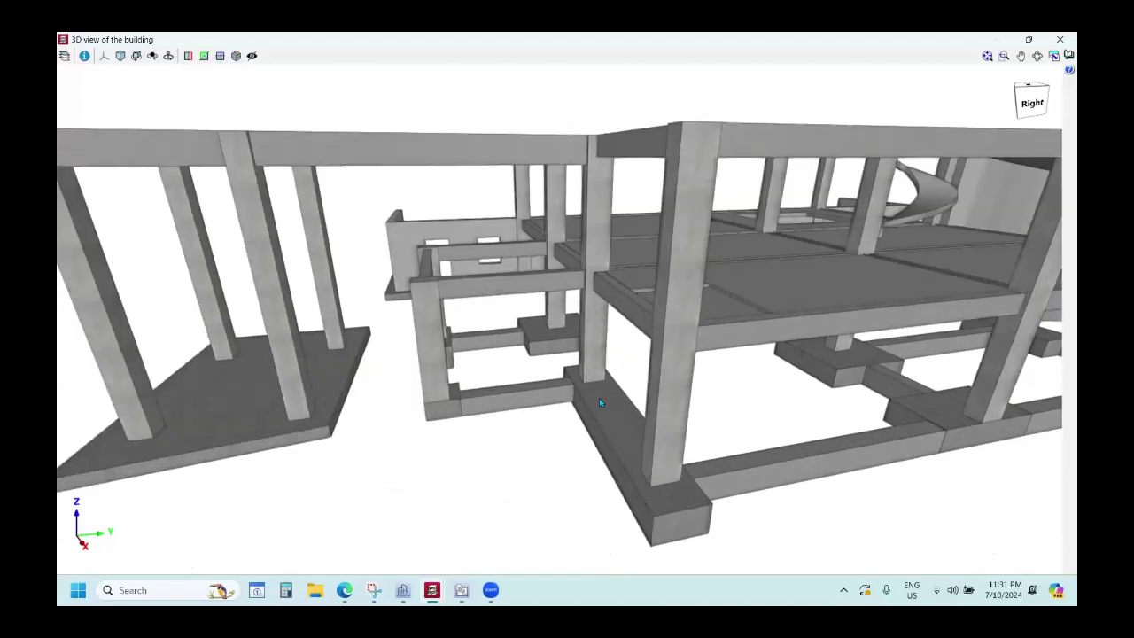
pyautogui.scroll(-4, 848, 388)
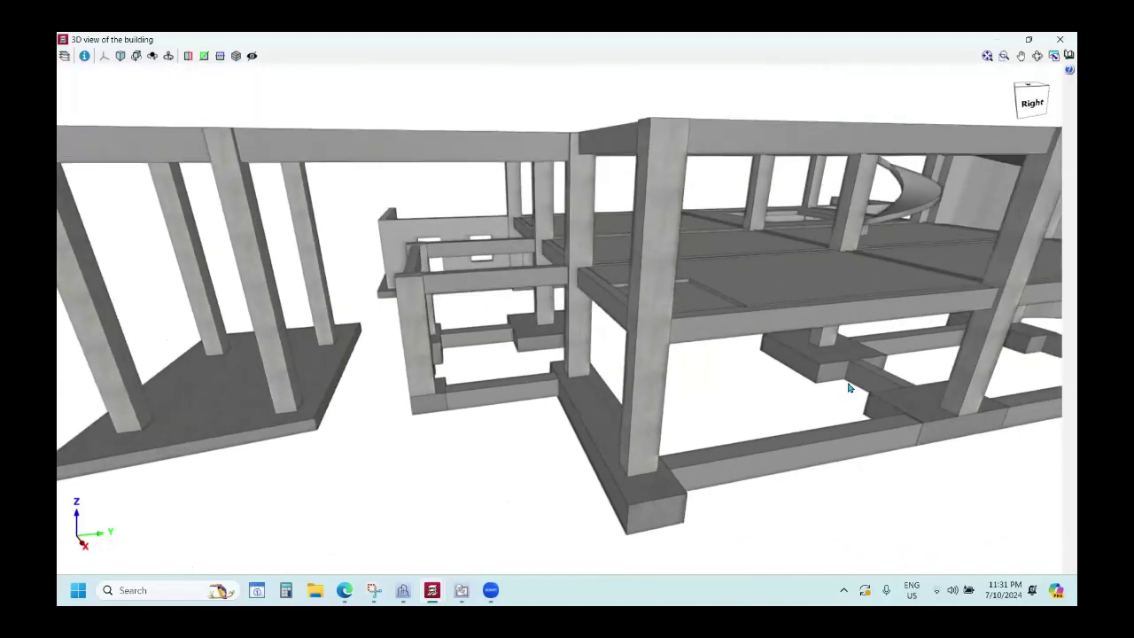
# Examine the building's footings, foundation beams and perimeter walls with their window and door openings from several sides.
pyautogui.scroll(8, 836, 380)
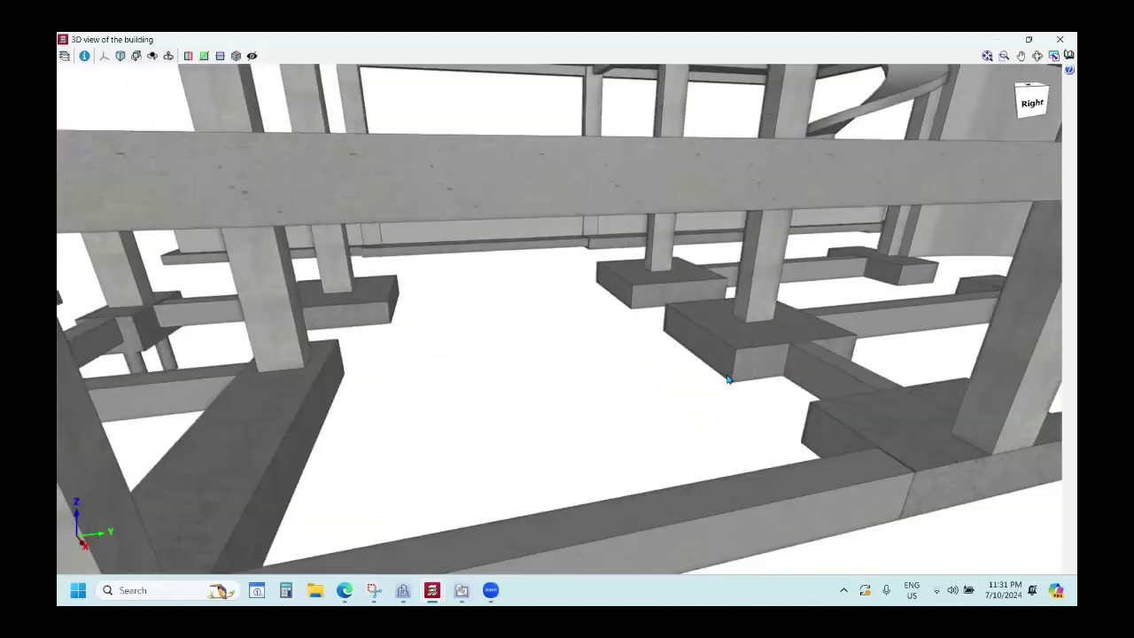
pyautogui.scroll(-8, 726, 379)
pyautogui.keyDown('shift'); pyautogui.moveTo(726, 379); pyautogui.dragTo(932, 518, button='middle'); pyautogui.keyUp('shift')
pyautogui.scroll(3, 917, 518)
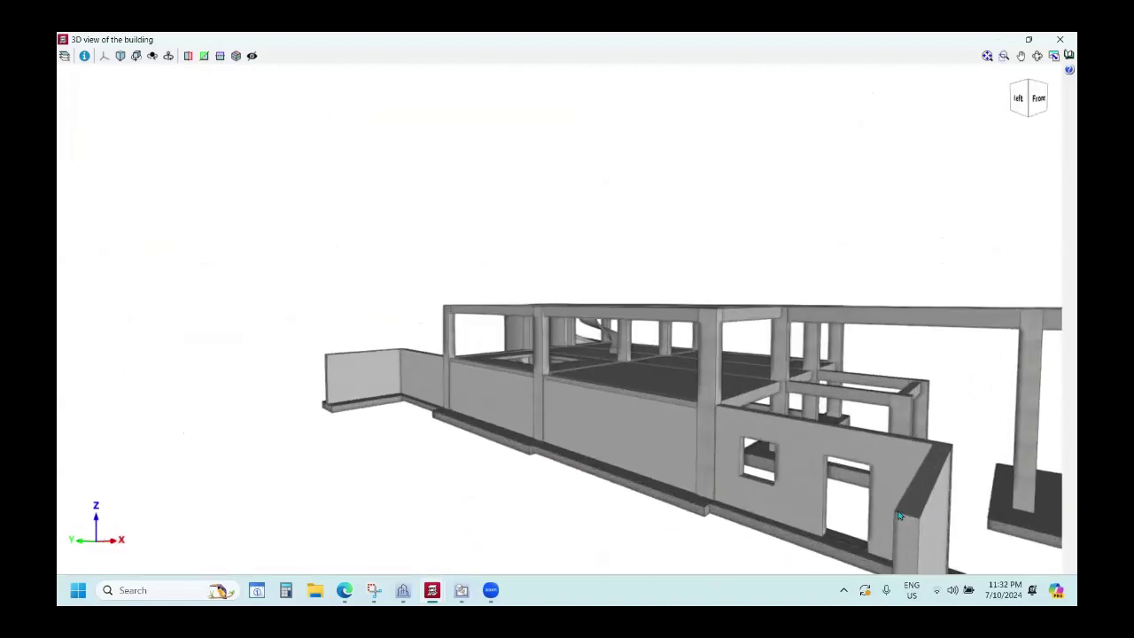
pyautogui.scroll(3, 869, 518)
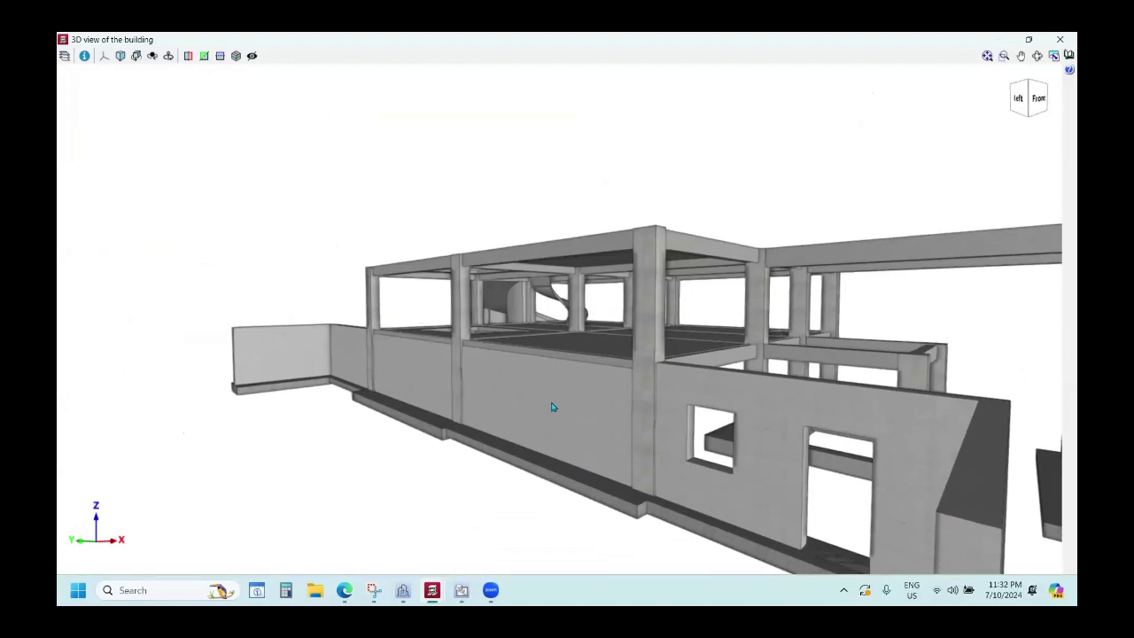
pyautogui.scroll(1, 833, 498)
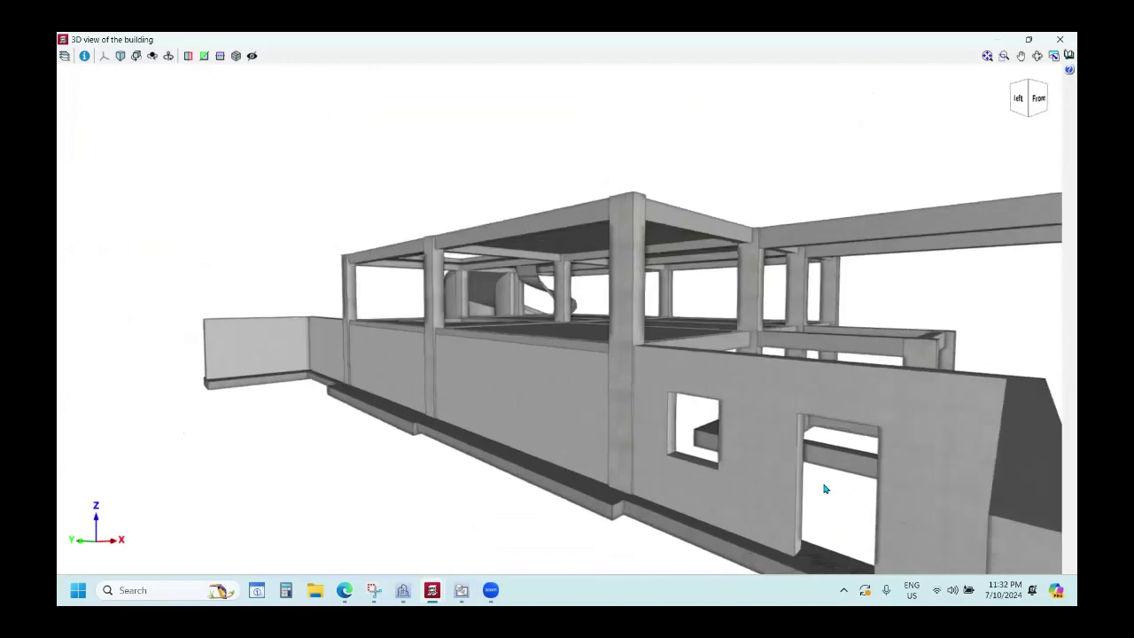
pyautogui.scroll(-5, 615, 400)
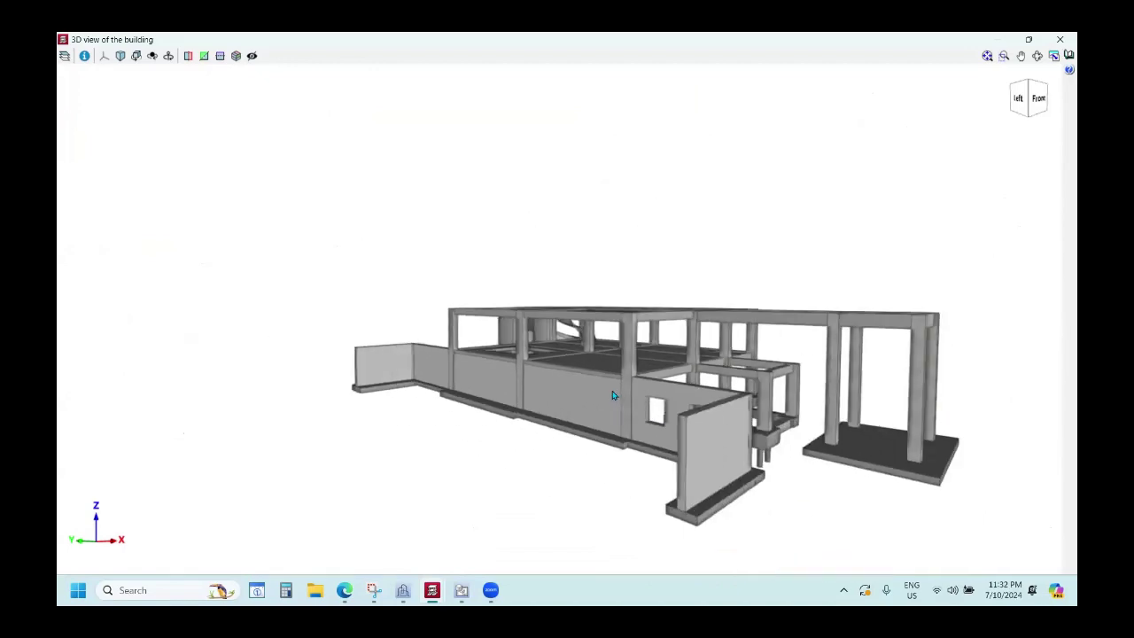
pyautogui.scroll(1, 870, 395)
pyautogui.moveTo(870, 395)
pyautogui.mouseDown(button='middle')
pyautogui.moveTo(750, 397)
pyautogui.moveTo(760, 405)
pyautogui.moveTo(567, 443)
pyautogui.moveTo(495, 438)
pyautogui.moveTo(559, 387)
pyautogui.mouseUp(button='middle')
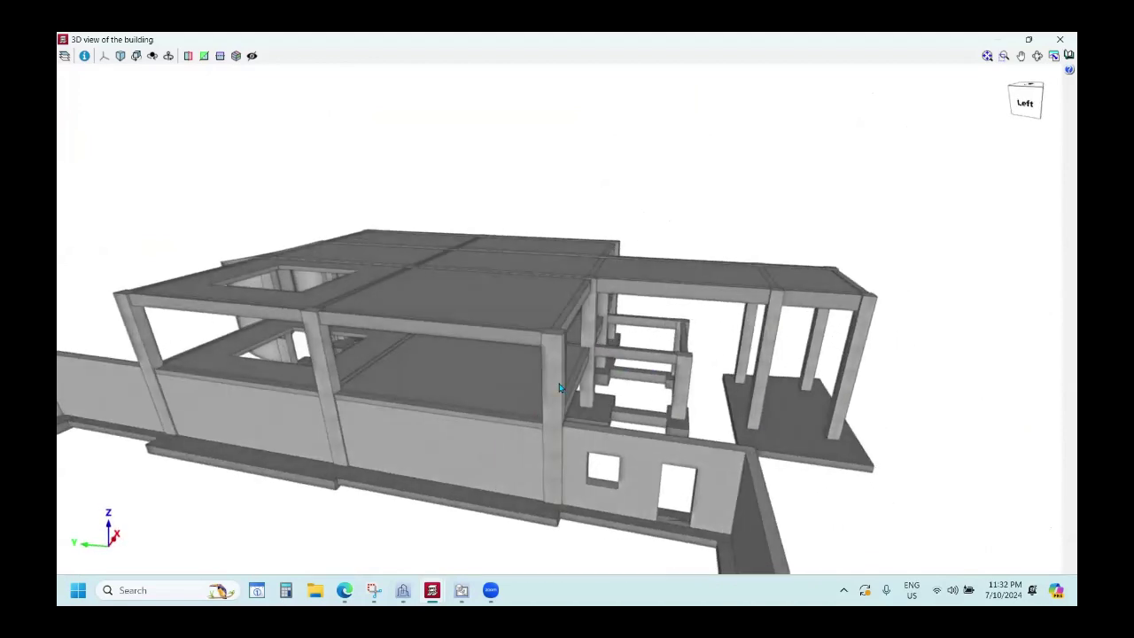
pyautogui.scroll(2, 560, 387)
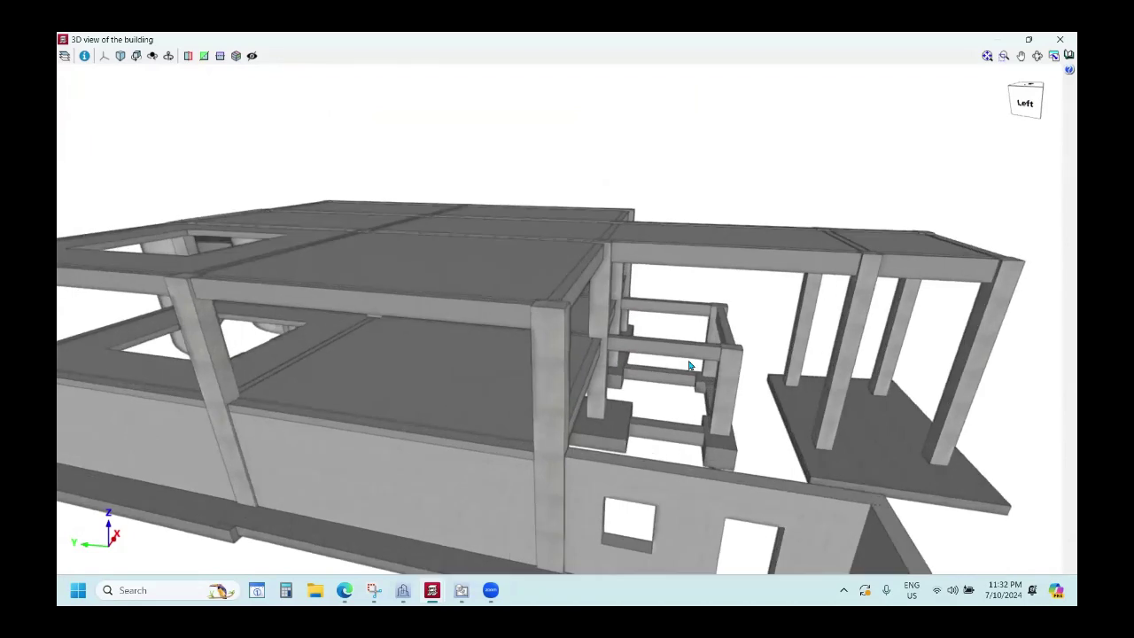
# Examine the column and beam frame, the floor slabs and the recessed slab area in the front corner bay.
pyautogui.scroll(-4, 863, 411)
pyautogui.moveTo(399, 423); pyautogui.dragTo(432, 379, button='middle')
pyautogui.scroll(2, 599, 398)
pyautogui.scroll(-3, 546, 379)
pyautogui.scroll(5, 651, 376)
pyautogui.scroll(-5, 752, 392)
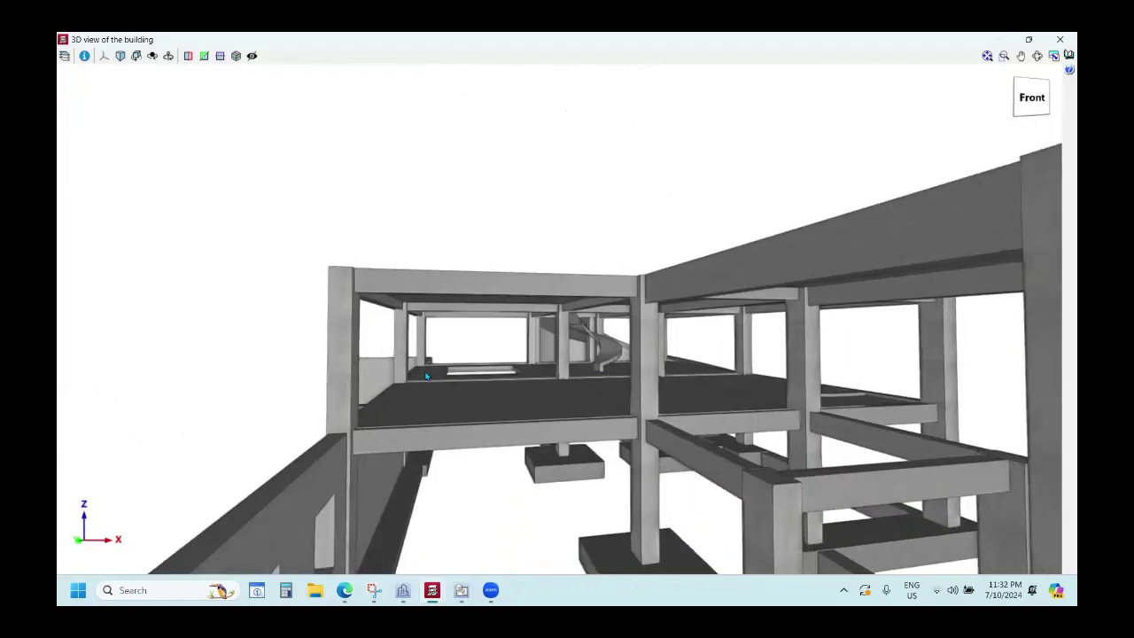
pyautogui.scroll(-5, 795, 392)
pyautogui.moveTo(795, 392)
pyautogui.mouseDown(button='middle')
pyautogui.moveTo(697, 382)
pyautogui.moveTo(641, 405)
pyautogui.moveTo(659, 405)
pyautogui.moveTo(599, 331)
pyautogui.mouseUp(button='middle')
pyautogui.scroll(5, 620, 396)
pyautogui.scroll(8, 620, 396)
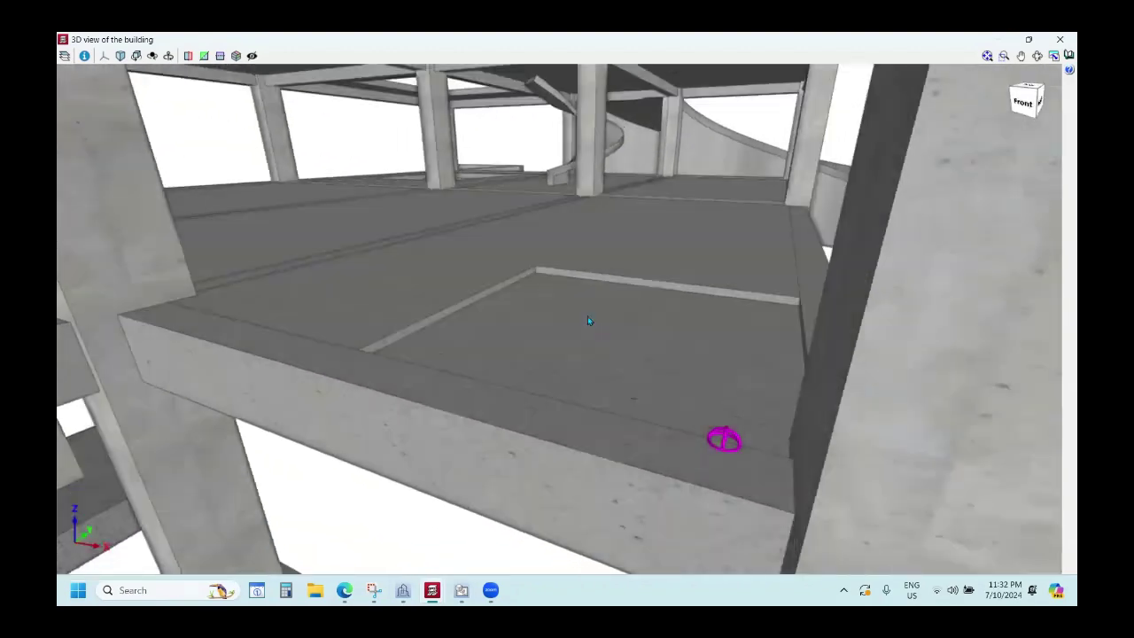
pyautogui.scroll(5, 599, 330)
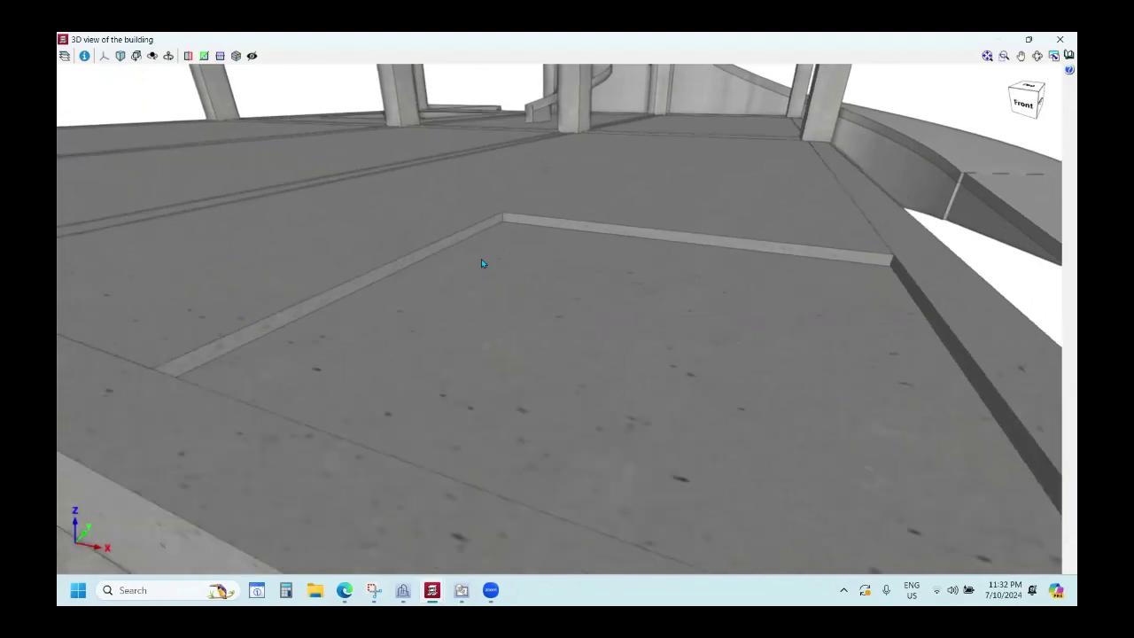
pyautogui.scroll(-6, 446, 347)
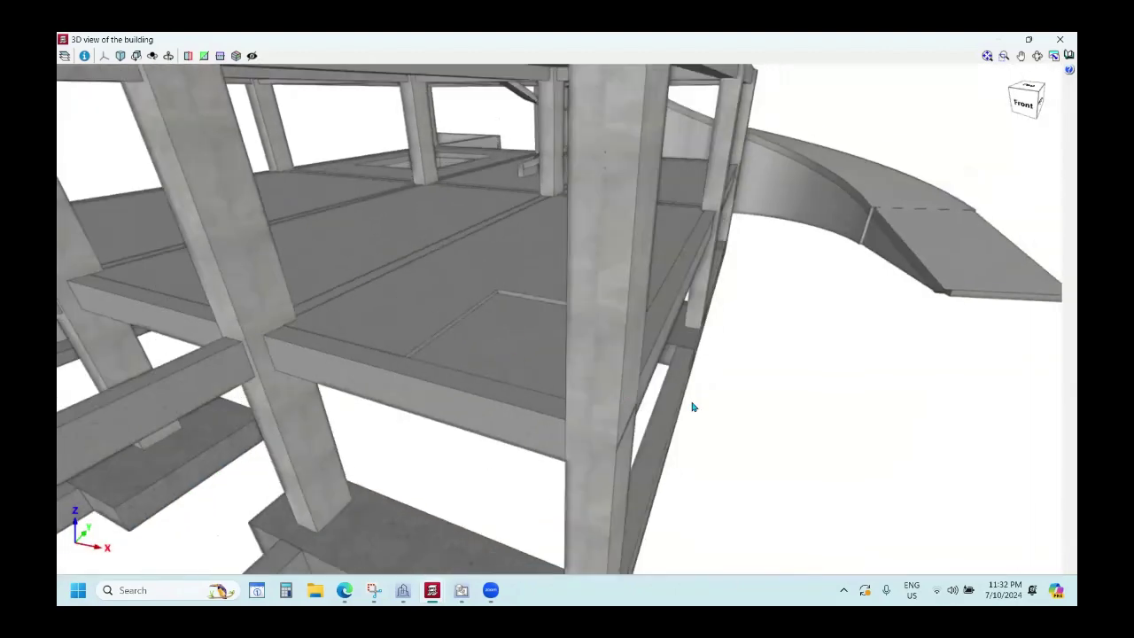
pyautogui.scroll(-6, 777, 413)
# Examine the curved staircase between the floors and the curved ramp at the back of the building.
pyautogui.moveTo(772, 407); pyautogui.dragTo(654, 353, button='middle')
pyautogui.scroll(5, 671, 379)
pyautogui.scroll(5, 671, 379)
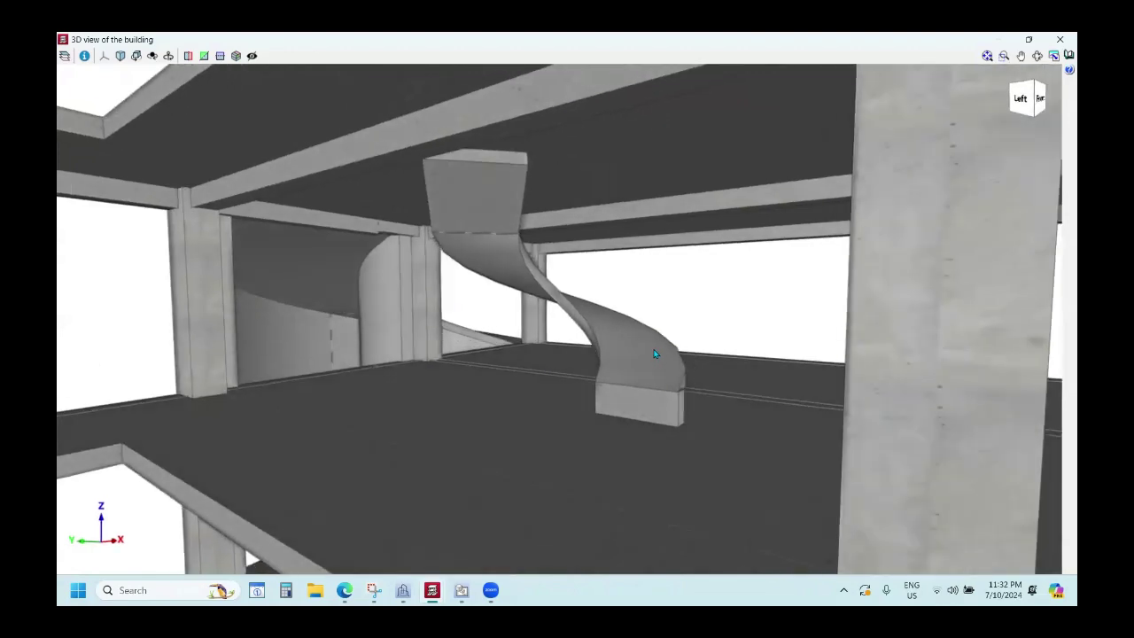
pyautogui.scroll(-8, 719, 376)
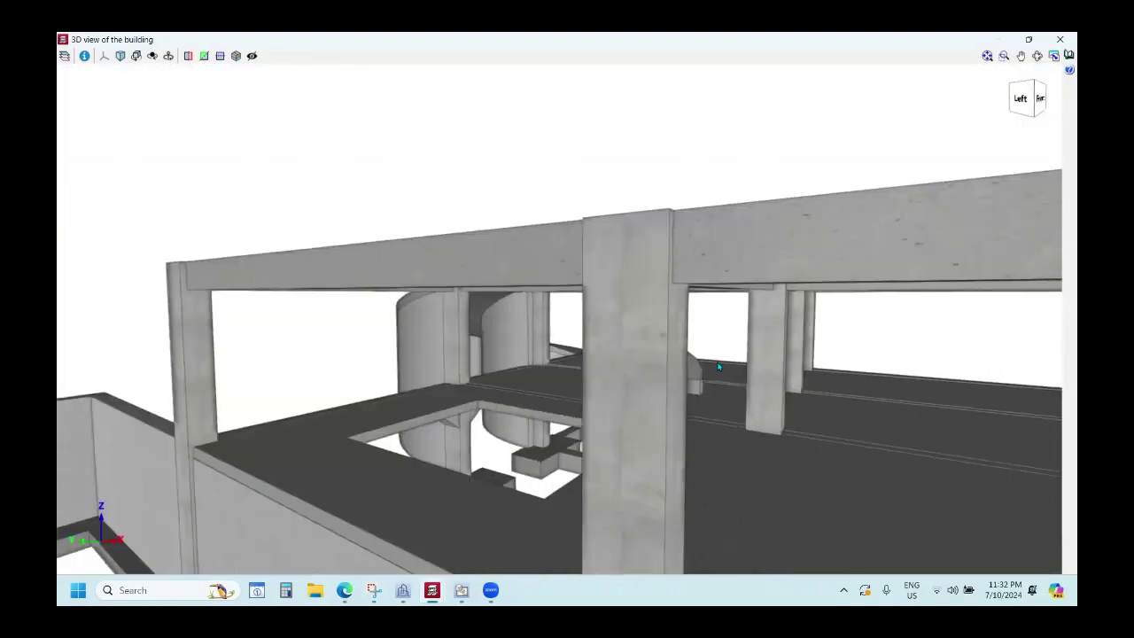
pyautogui.scroll(-5, 661, 366)
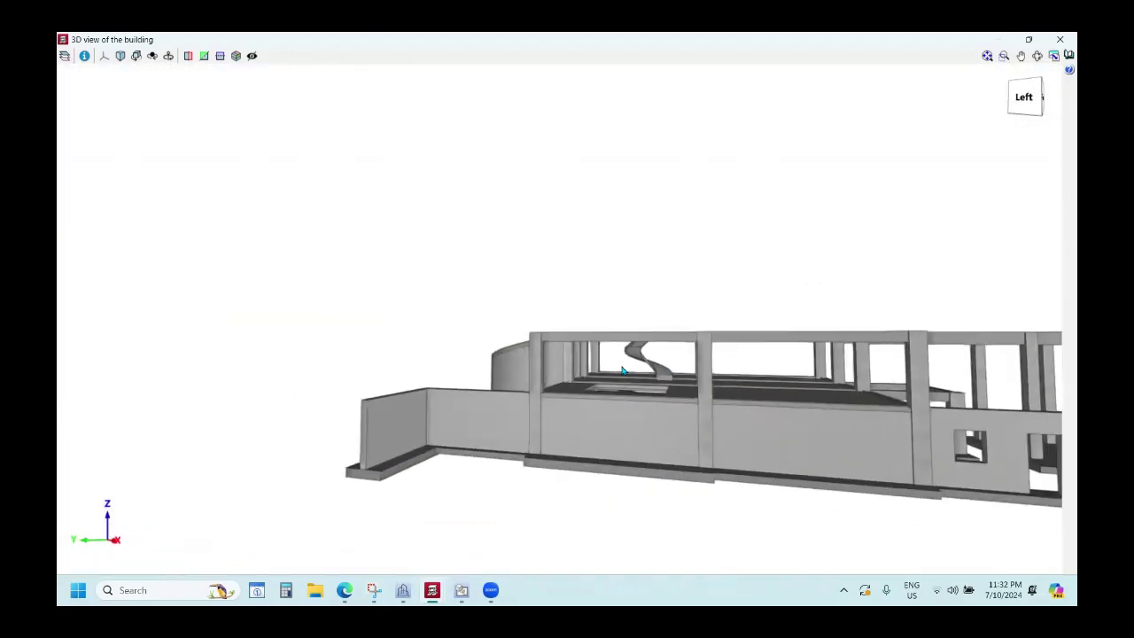
pyautogui.moveTo(691, 377); pyautogui.dragTo(744, 501, button='middle')
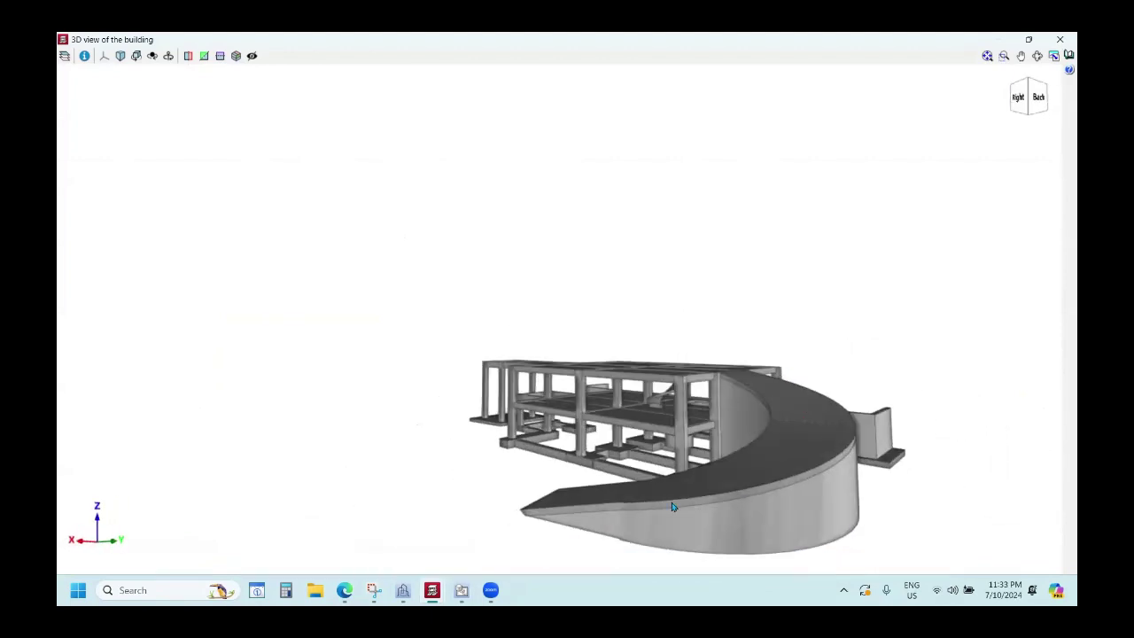
pyautogui.moveTo(785, 463); pyautogui.dragTo(615, 435, button='middle')
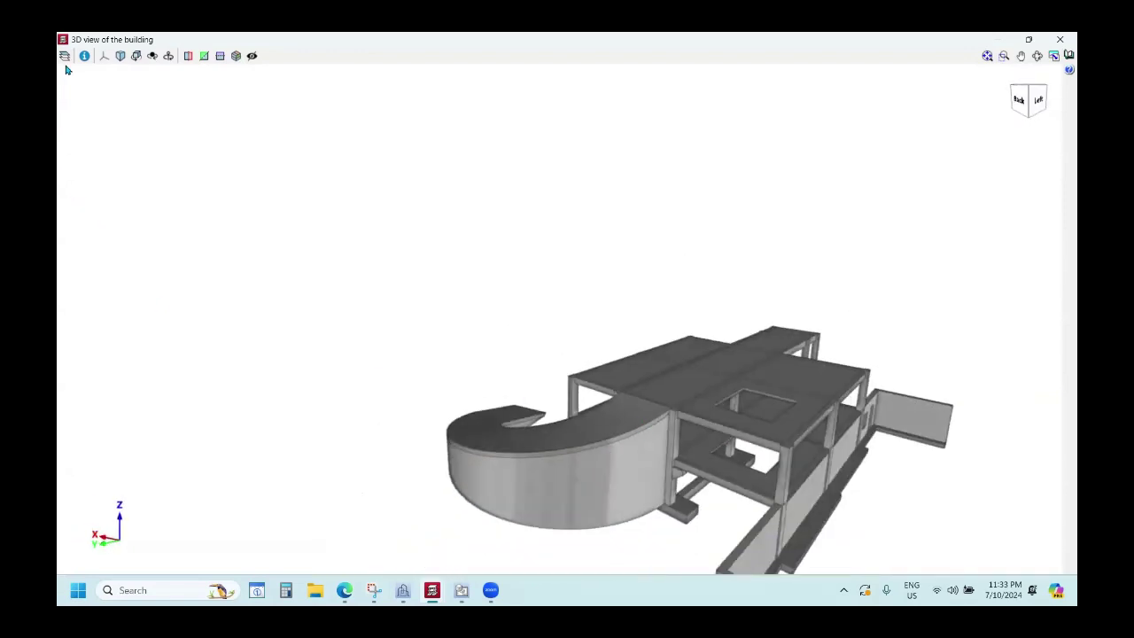
# Hide all structural elements, show only the beams, and inspect the beam layout.
pyautogui.click(64, 55)
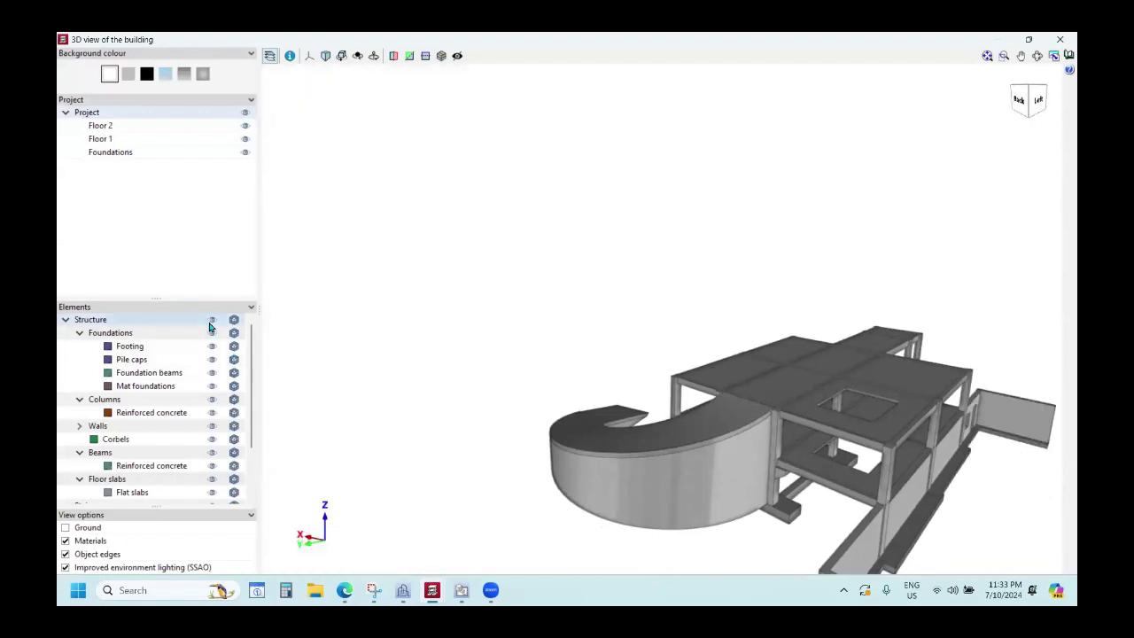
pyautogui.click(212, 321)
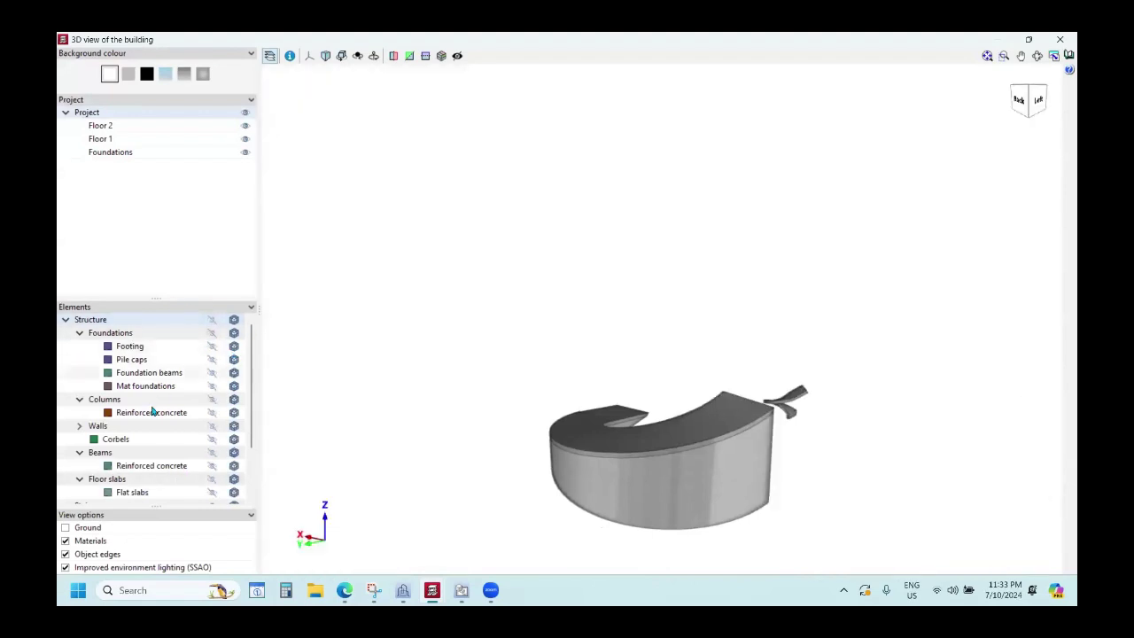
pyautogui.click(211, 452)
pyautogui.moveTo(696, 395); pyautogui.dragTo(271, 453)
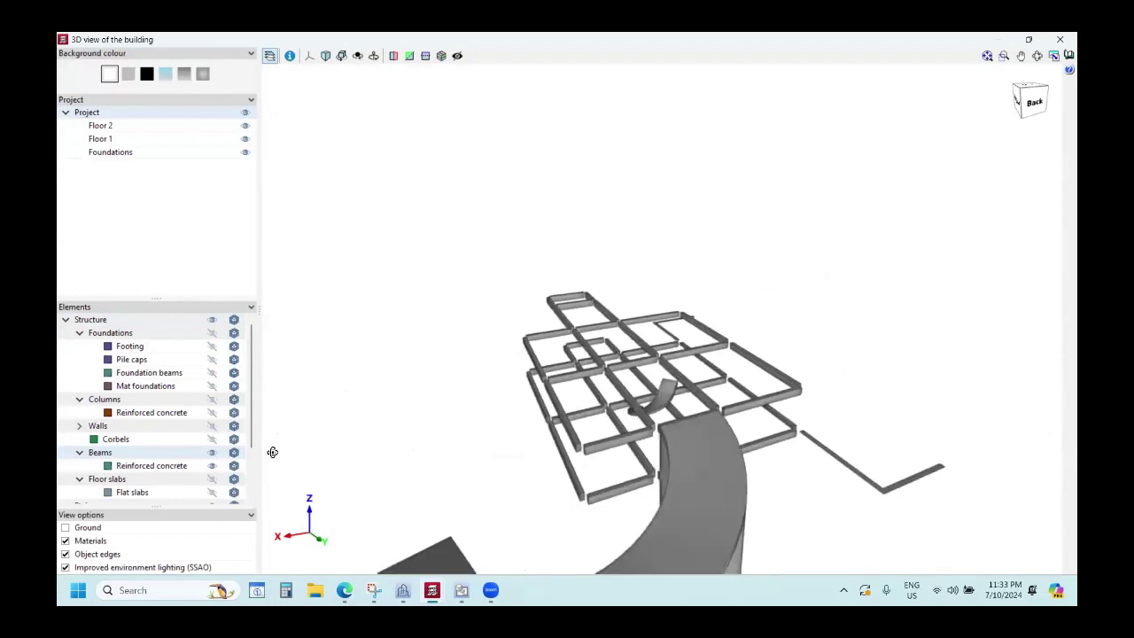
# Hide the beams again and restore the visibility of the whole structure.
pyautogui.click(212, 451)
pyautogui.moveTo(747, 278); pyautogui.dragTo(564, 206)
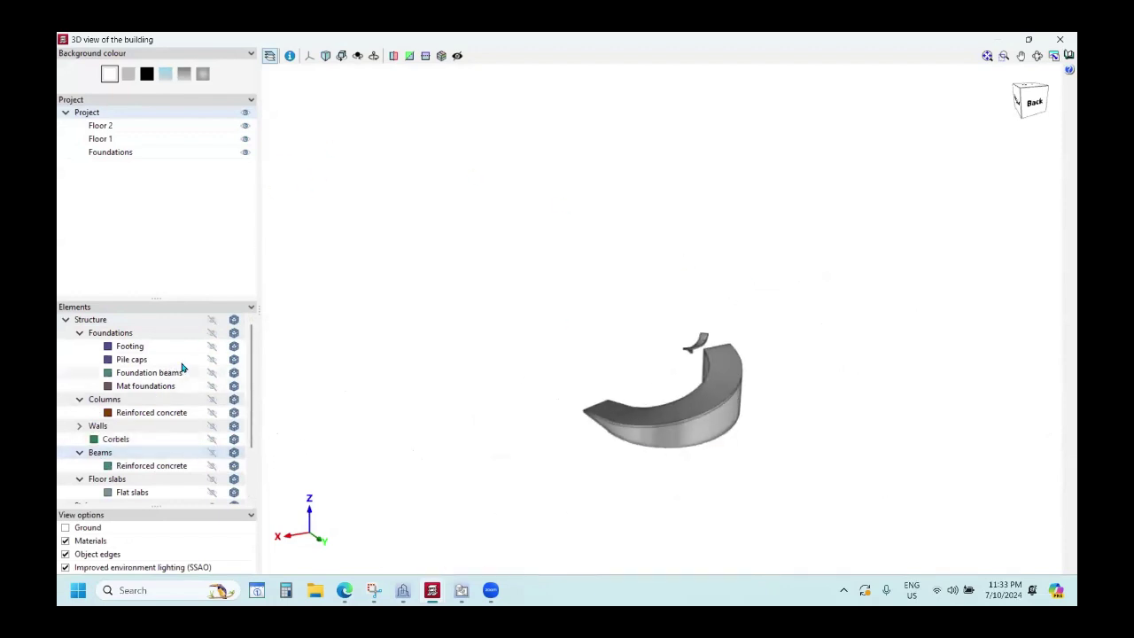
pyautogui.click(212, 319)
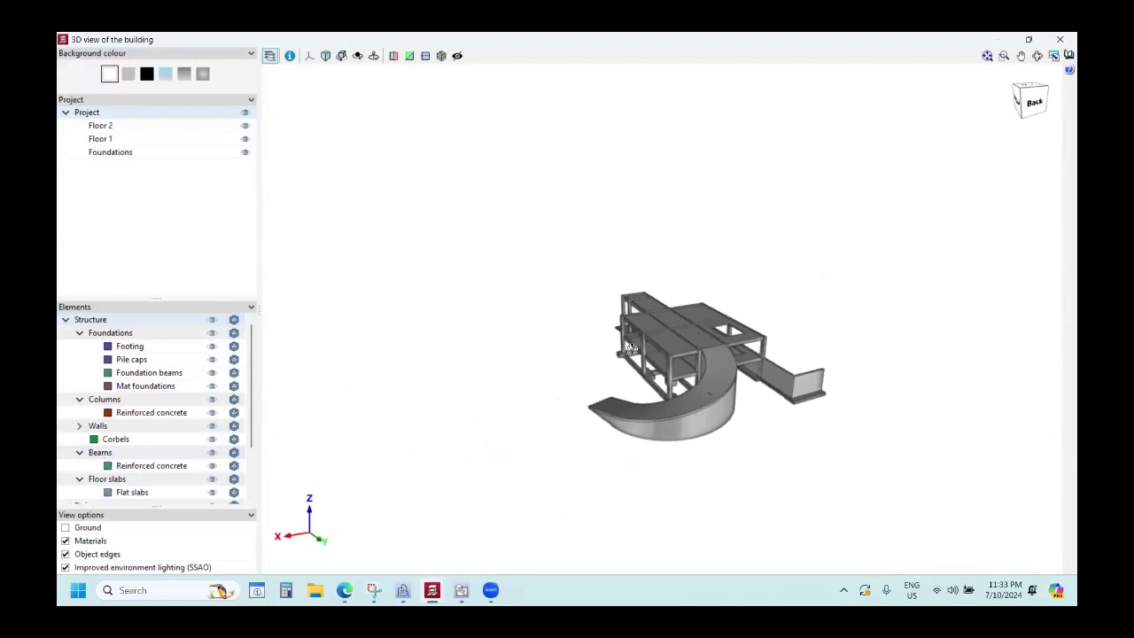
# Close the current 3D view and switch to the 3D view of the triangular building with the CYPE lettering.
pyautogui.hotkey('alt', 'F4')
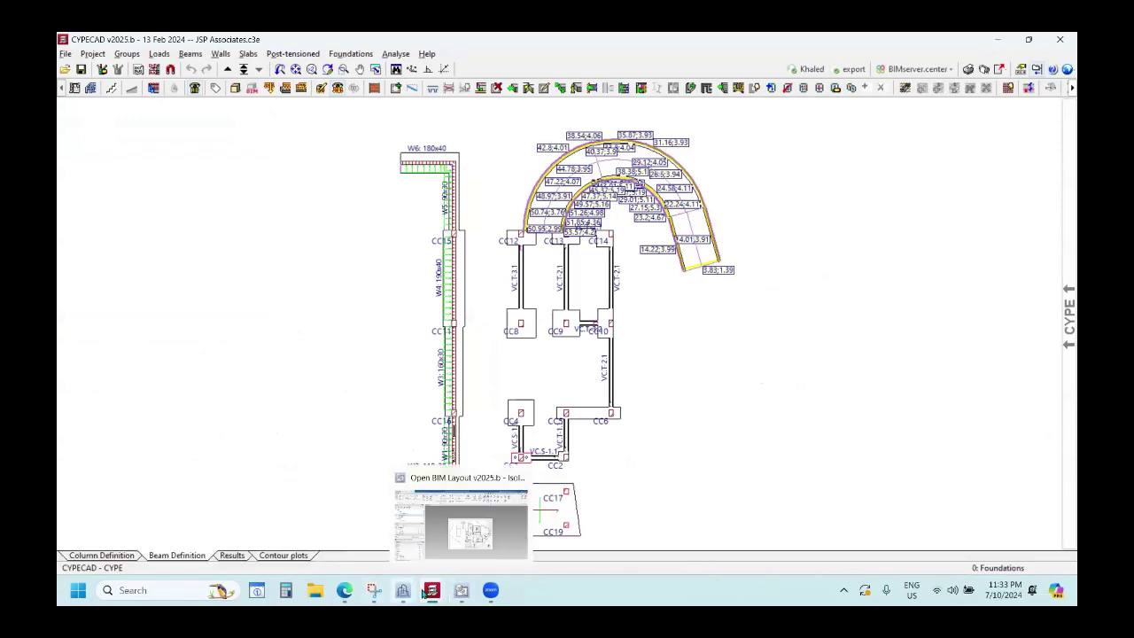
pyautogui.moveTo(433, 591)
pyautogui.click(238, 538)
# Examine the building's CYPE-shaped walls, columns and slabs from above and from the front.
pyautogui.scroll(5, 574, 335)
pyautogui.scroll(-2, 574, 335)
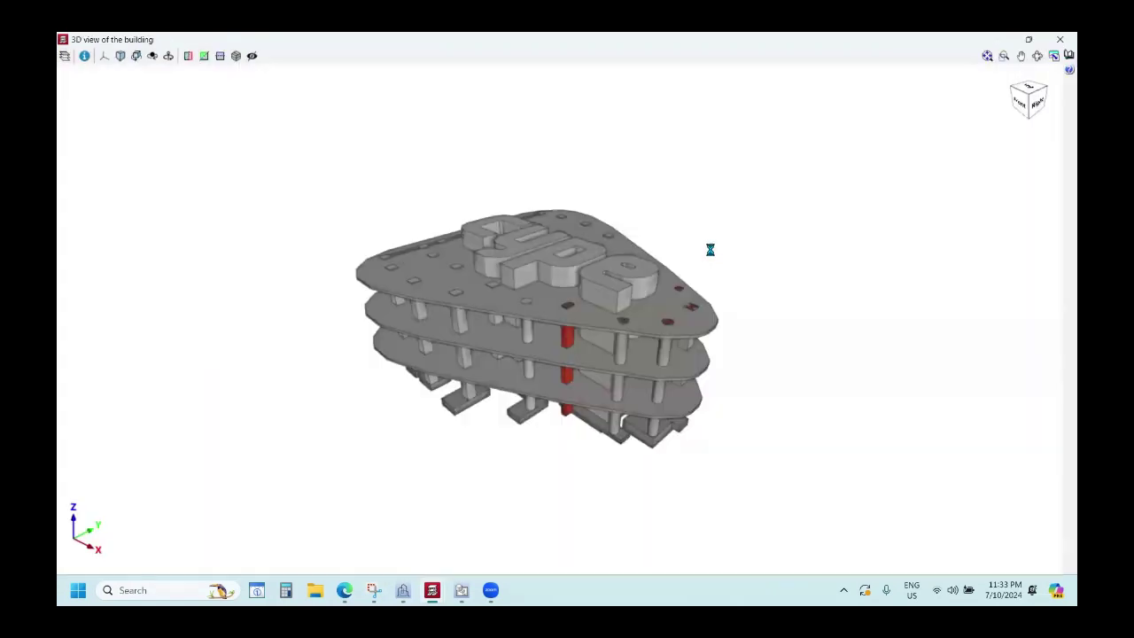
pyautogui.keyDown('shift'); pyautogui.moveTo(587, 325); pyautogui.dragTo(461, 397, button='middle'); pyautogui.keyUp('shift')
pyautogui.scroll(3, 355, 312)
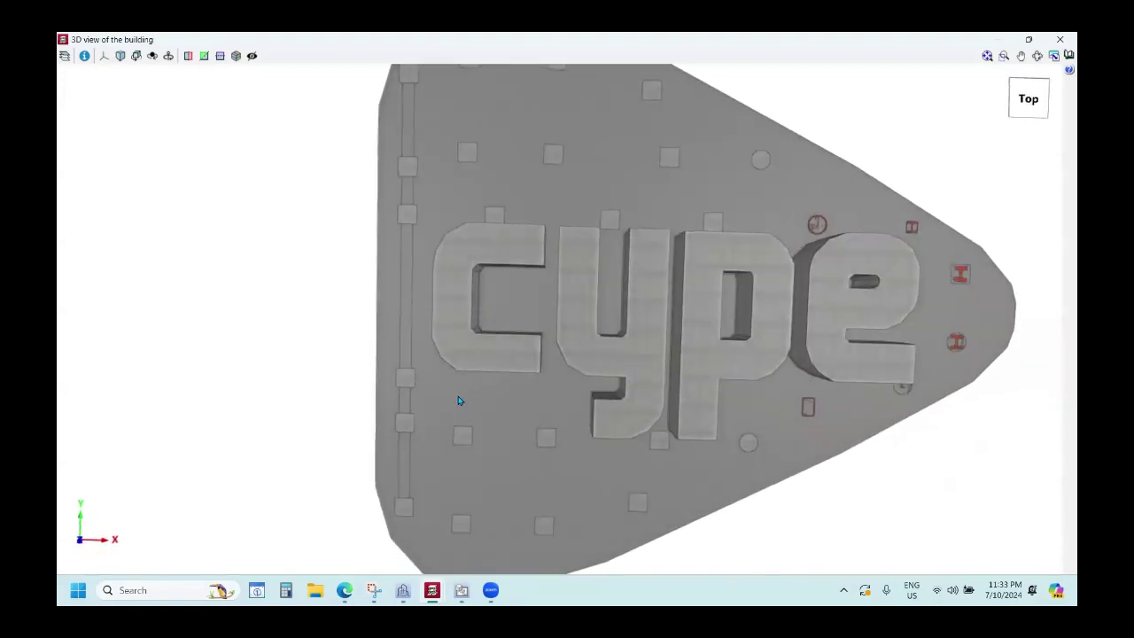
pyautogui.scroll(-3, 603, 357)
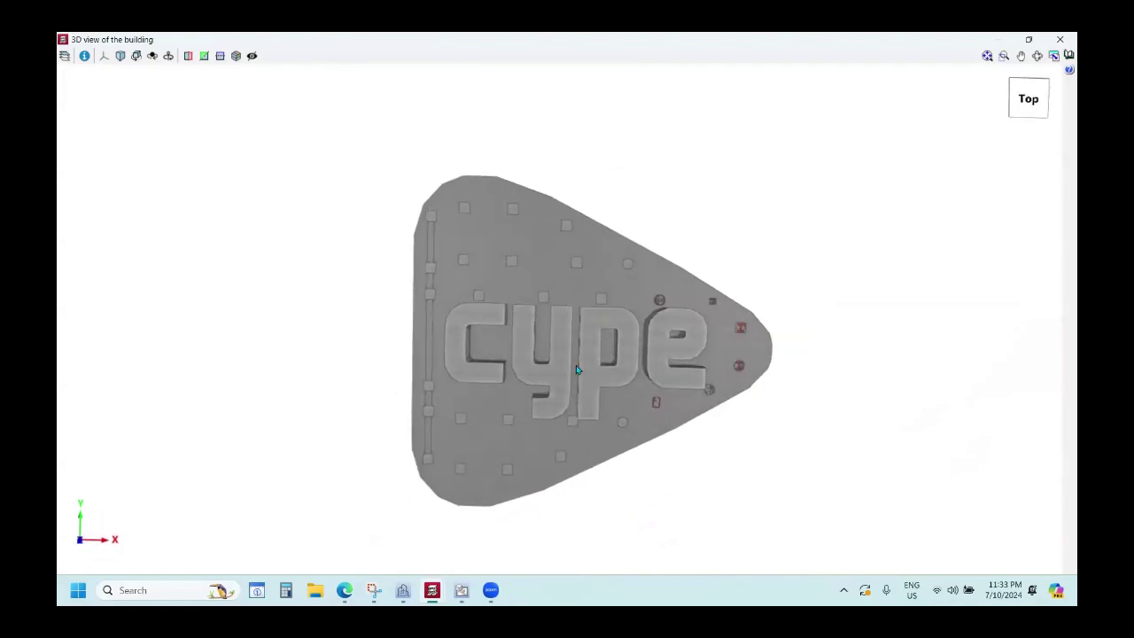
pyautogui.scroll(3, 576, 365)
pyautogui.keyDown('shift'); pyautogui.moveTo(521, 375); pyautogui.dragTo(545, 380, button='middle'); pyautogui.keyUp('shift')
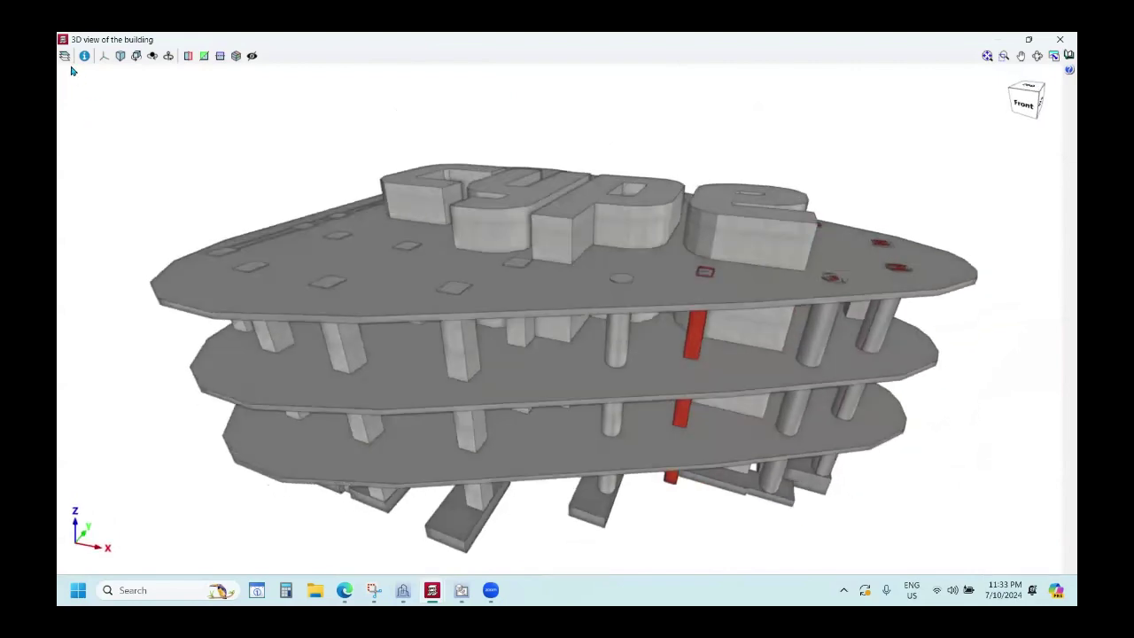
# Display the visibility settings, hide the entire project, and show only the Foundations level for inspection.
pyautogui.click(64, 56)
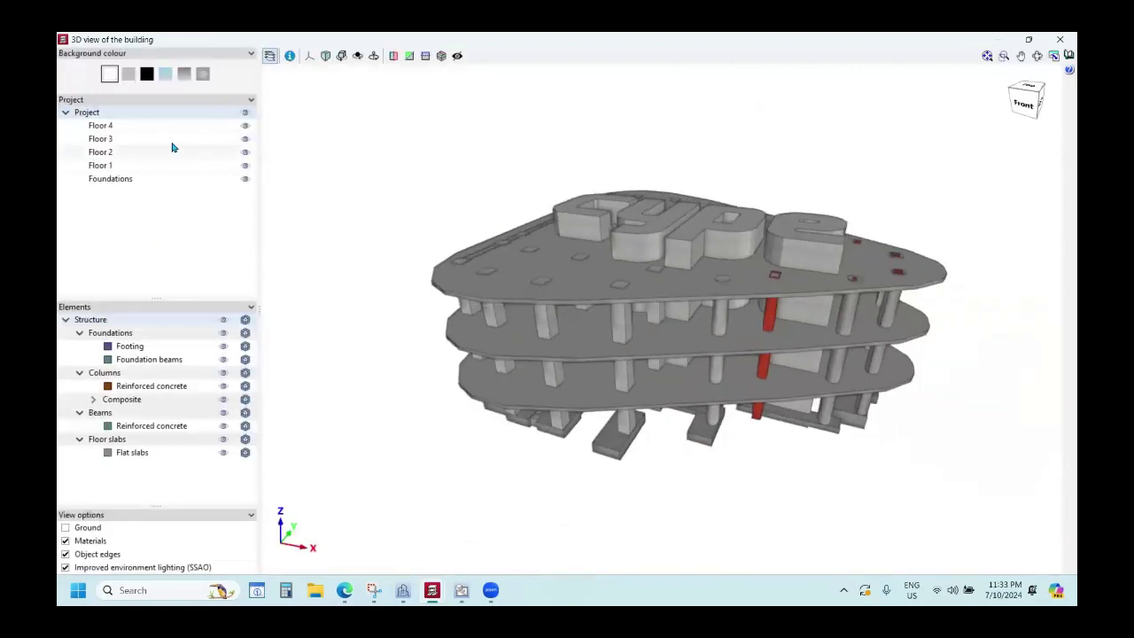
pyautogui.press('ctrl')
pyautogui.click(245, 113)
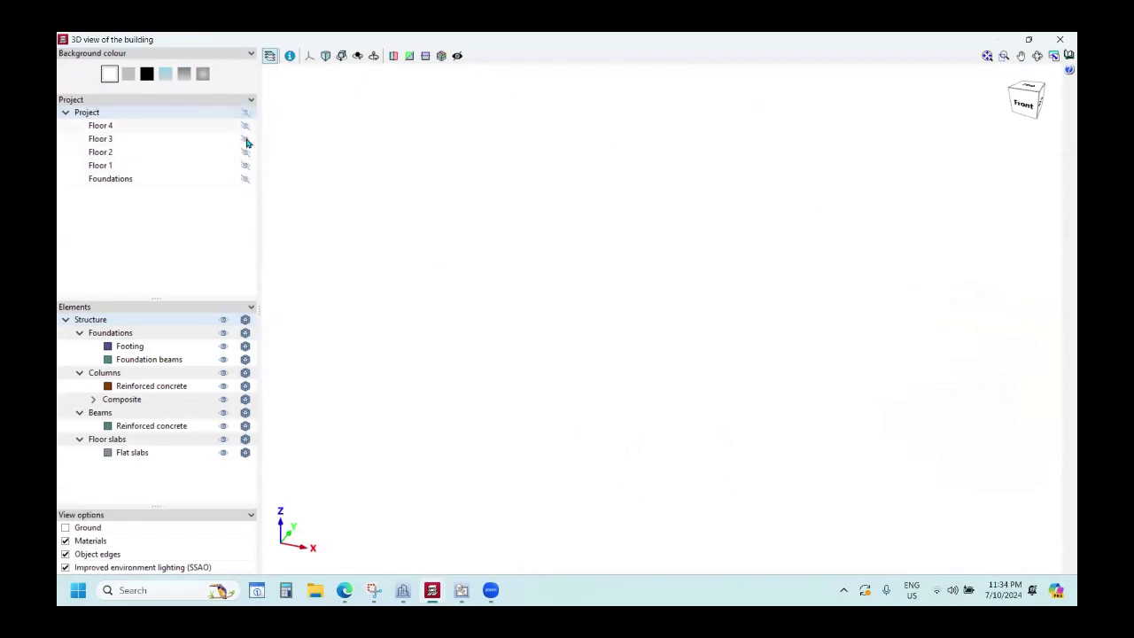
pyautogui.click(246, 180)
pyautogui.scroll(5, 687, 377)
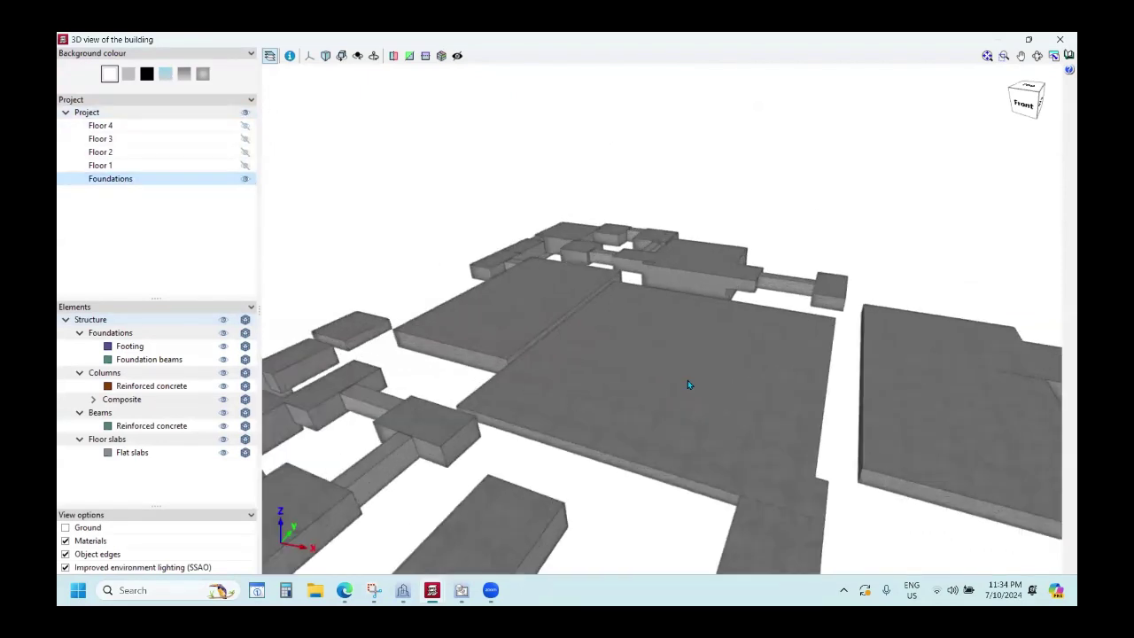
pyautogui.moveTo(692, 378); pyautogui.dragTo(607, 398, button='middle')
pyautogui.moveTo(642, 388); pyautogui.dragTo(304, 248)
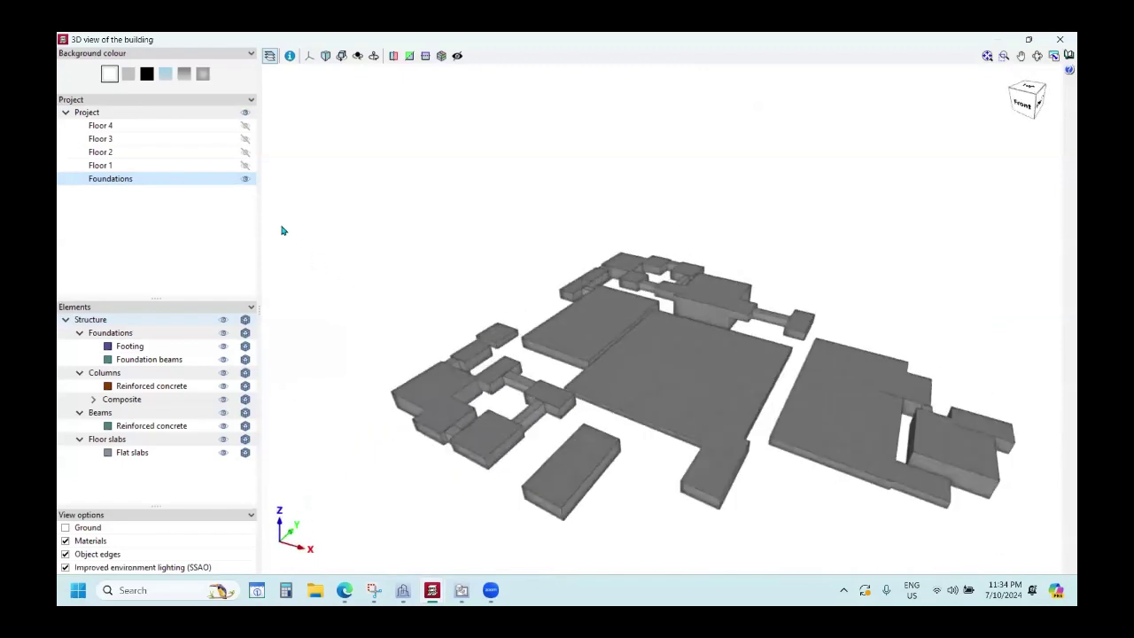
# Show Floor 1 together with the foundations and inspect its columns and walls beneath the slab.
pyautogui.click(245, 167)
pyautogui.moveTo(567, 316); pyautogui.dragTo(655, 319)
pyautogui.scroll(5, 683, 387)
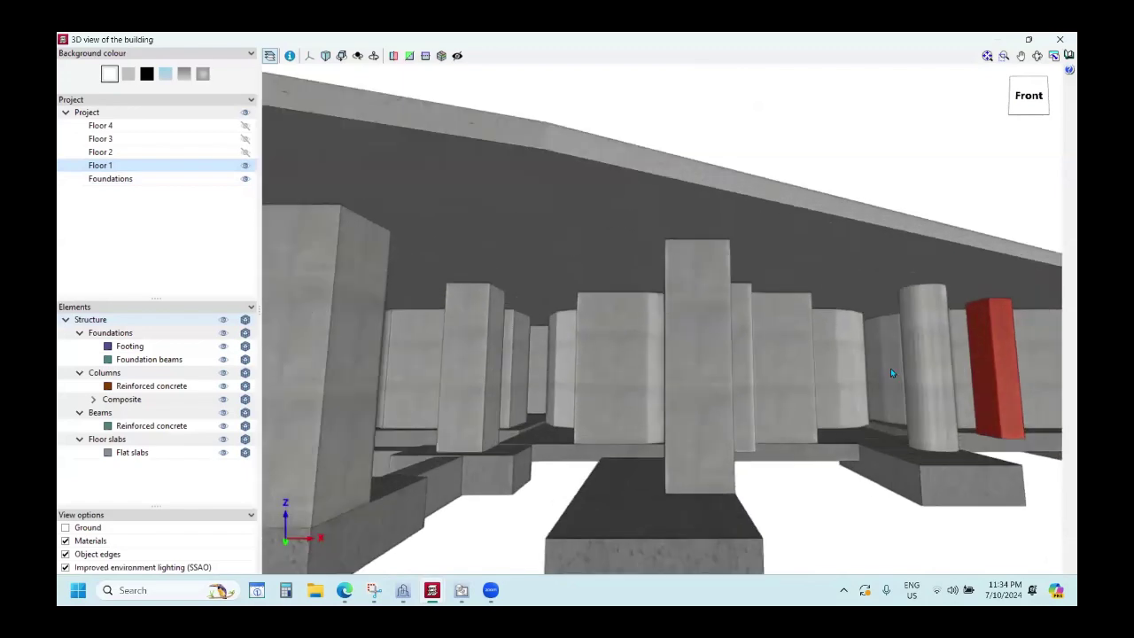
pyautogui.scroll(-4, 753, 372)
pyautogui.moveTo(795, 364); pyautogui.dragTo(722, 388)
# Show Floor 2, Floor 3 and Floor 4 in succession above the levels already displayed.
pyautogui.click(246, 152)
pyautogui.scroll(-2, 266, 159)
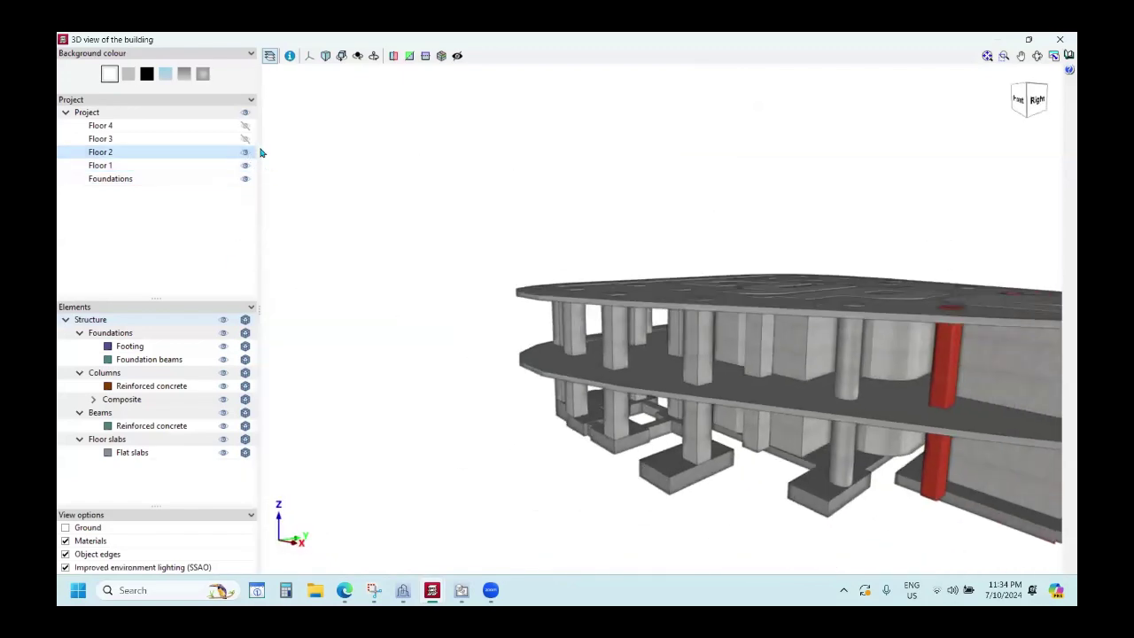
pyautogui.click(246, 139)
pyautogui.click(246, 126)
pyautogui.scroll(-3, 620, 347)
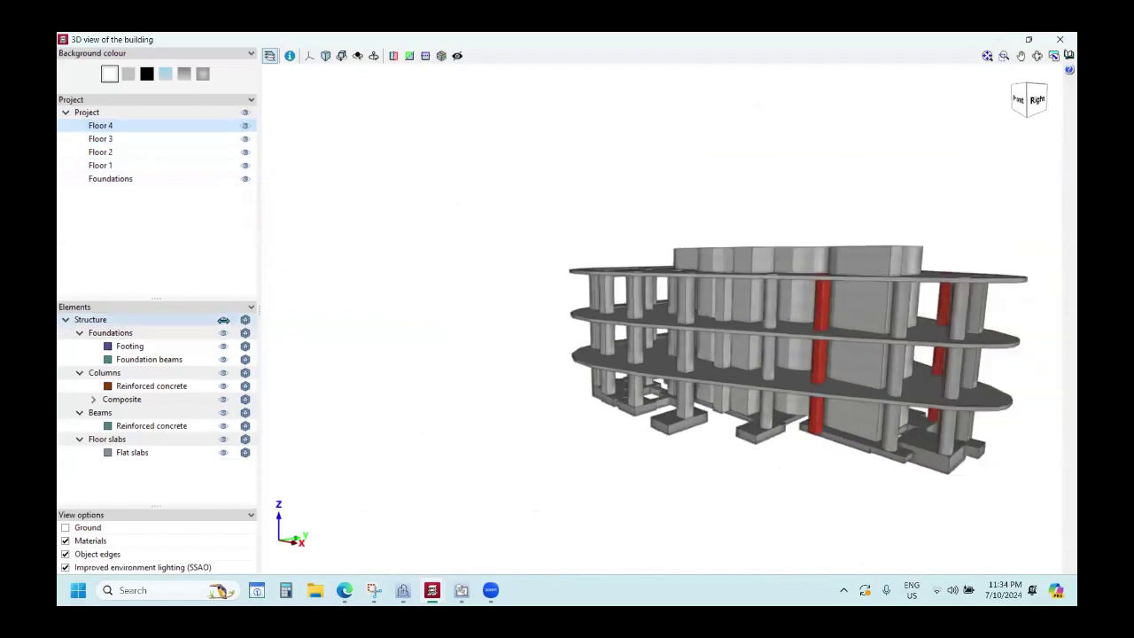
# Hide all structural elements and show only the footings for inspection.
pyautogui.click(224, 320)
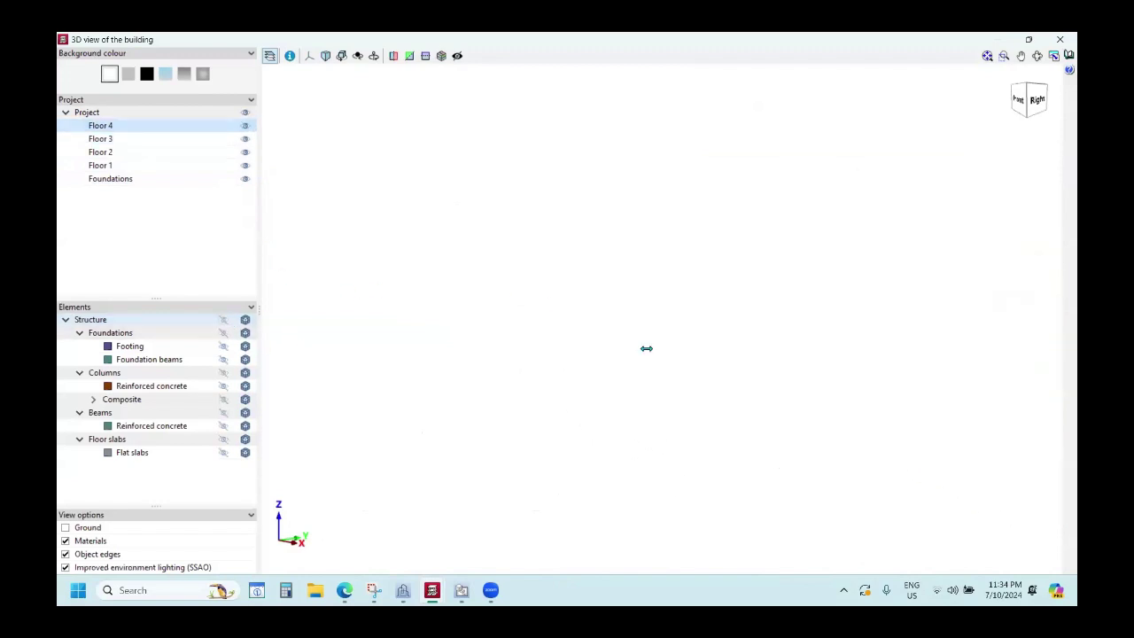
pyautogui.click(223, 346)
pyautogui.moveTo(854, 399); pyautogui.dragTo(795, 426, button='middle')
pyautogui.scroll(1, 795, 426)
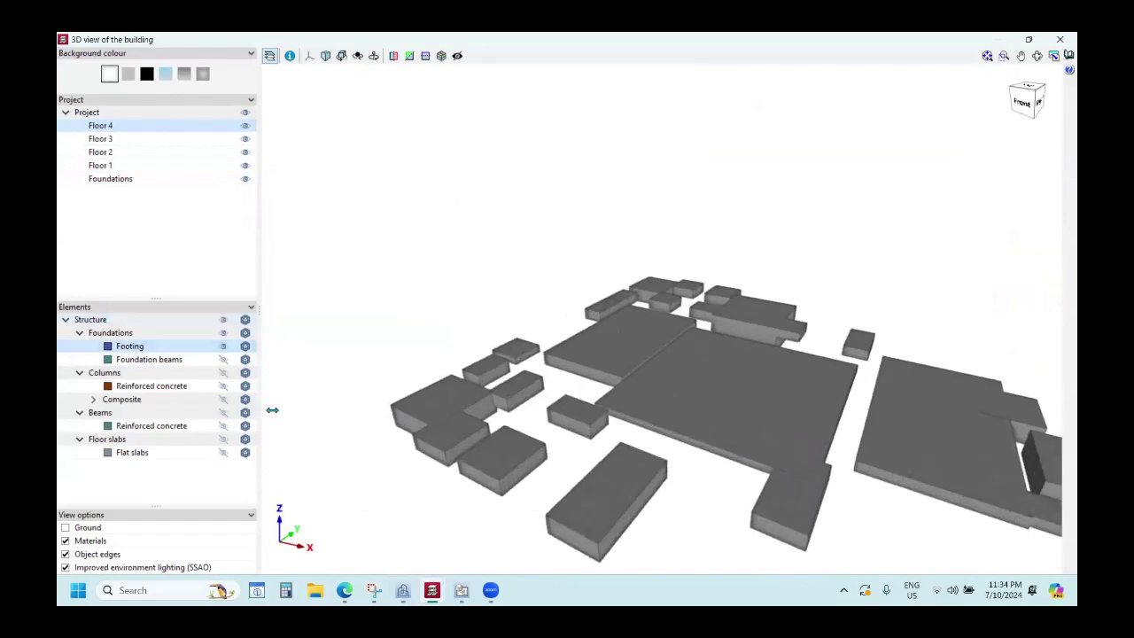
# Show the columns above the footings and inspect the steel H-sections embedded in the composite columns near the letter e.
pyautogui.click(223, 373)
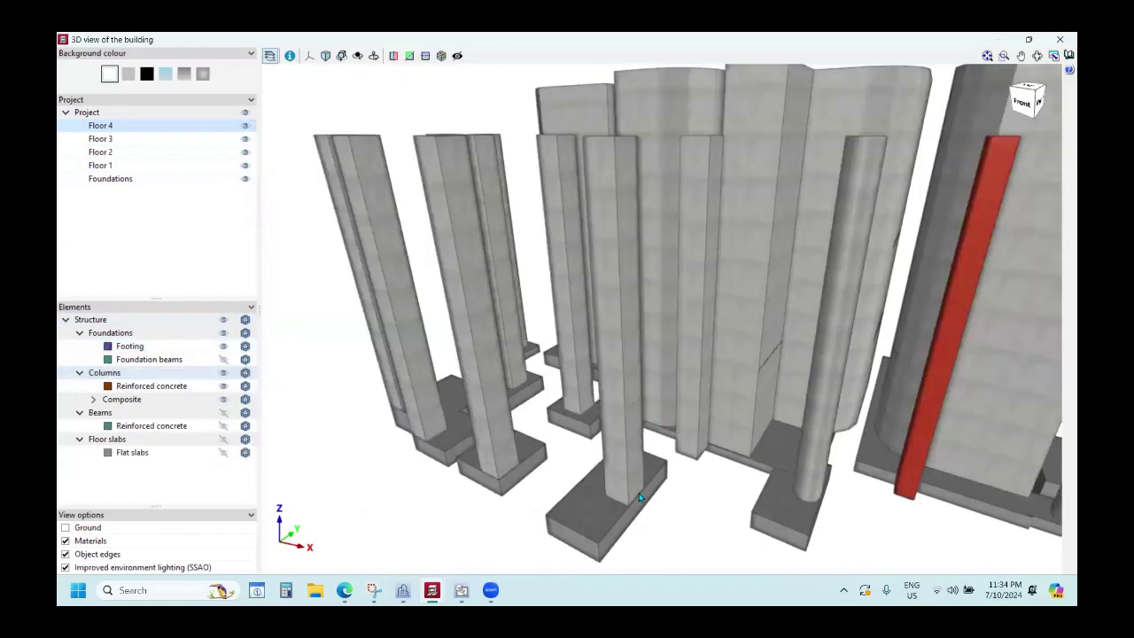
pyautogui.scroll(-5, 641, 483)
pyautogui.moveTo(688, 456); pyautogui.dragTo(780, 398, button='middle')
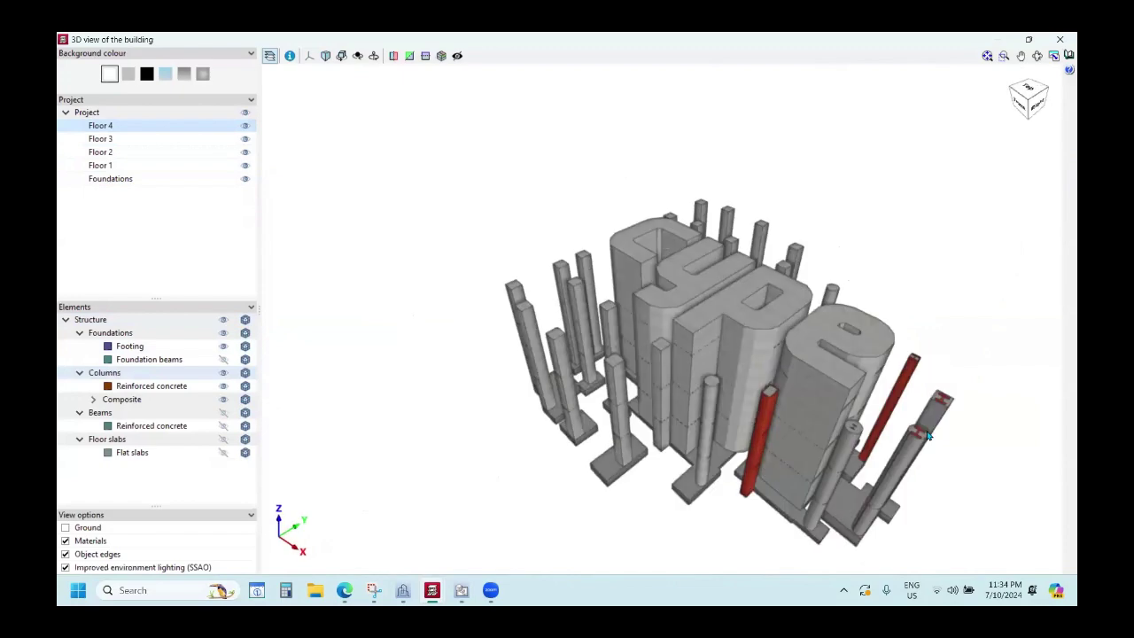
pyautogui.scroll(6, 744, 392)
pyautogui.scroll(-4, 704, 385)
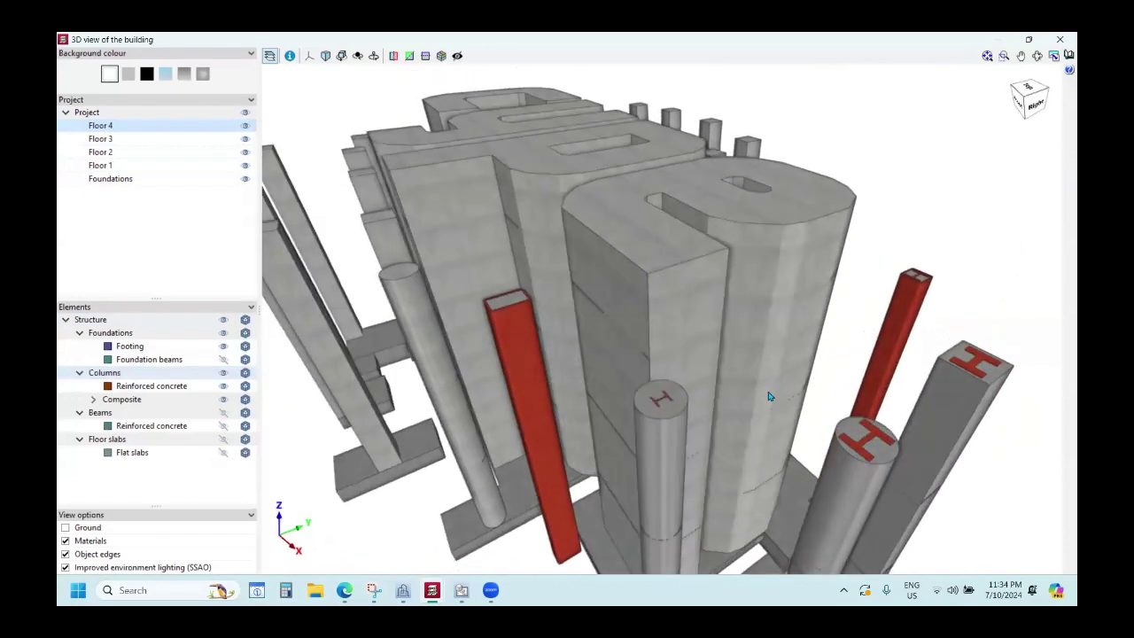
pyautogui.scroll(6, 871, 354)
pyautogui.scroll(2, 842, 365)
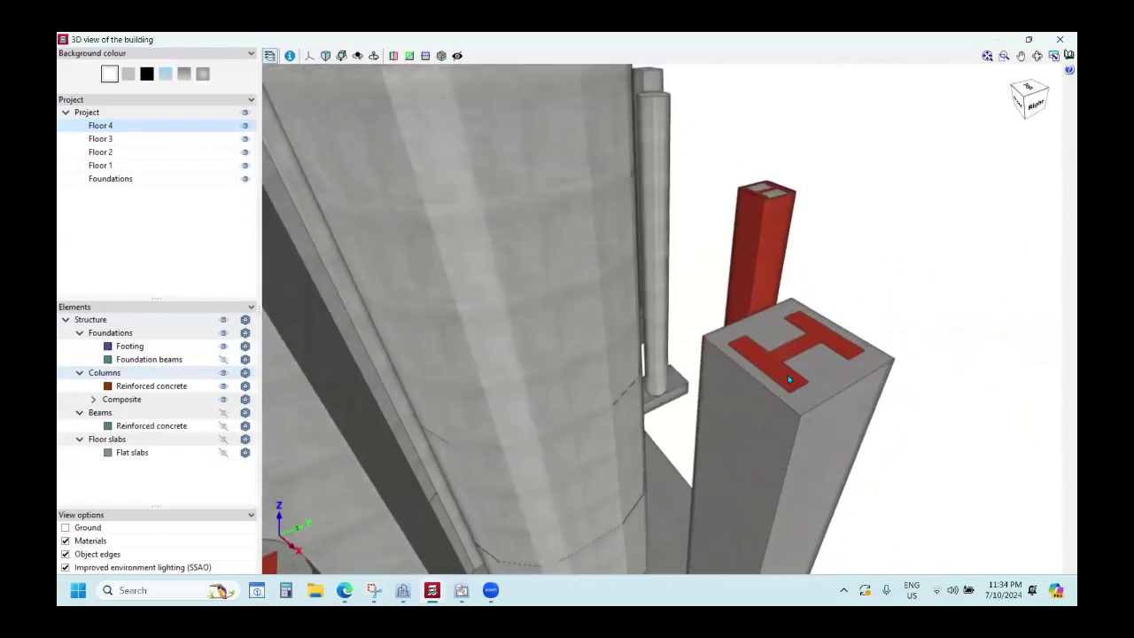
pyautogui.scroll(-8, 810, 356)
pyautogui.scroll(6, 809, 356)
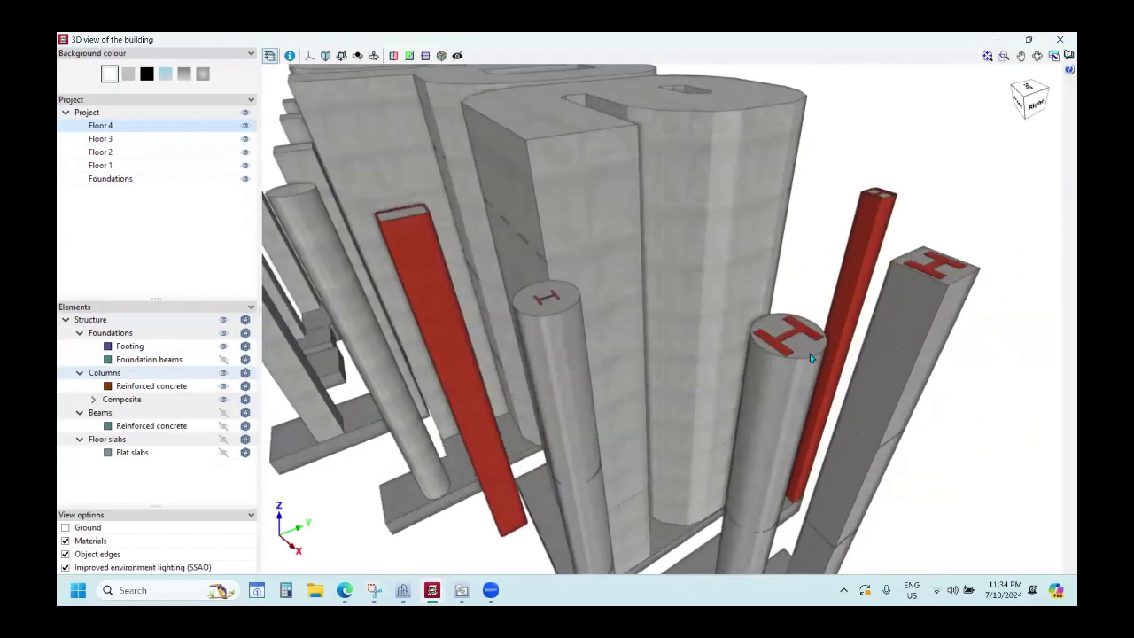
pyautogui.scroll(1, 792, 381)
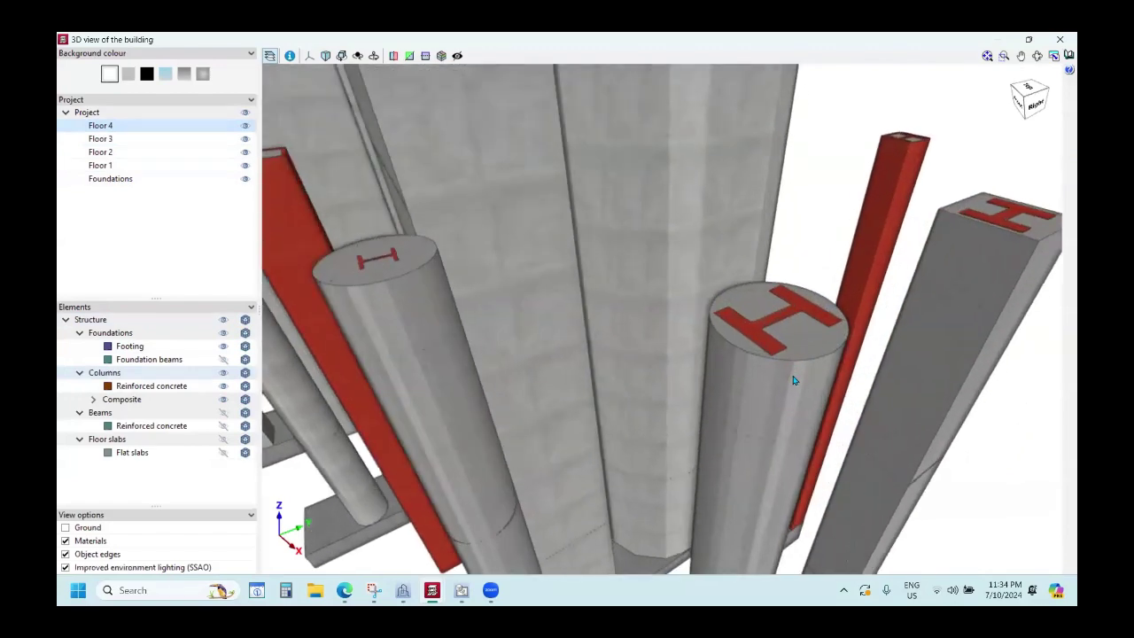
# Inspect the concrete-filled rectangular and circular steel columns around the e-shaped column.
pyautogui.moveTo(777, 407); pyautogui.dragTo(561, 431, button='middle')
pyautogui.scroll(-10, 560, 431)
pyautogui.scroll(10, 586, 404)
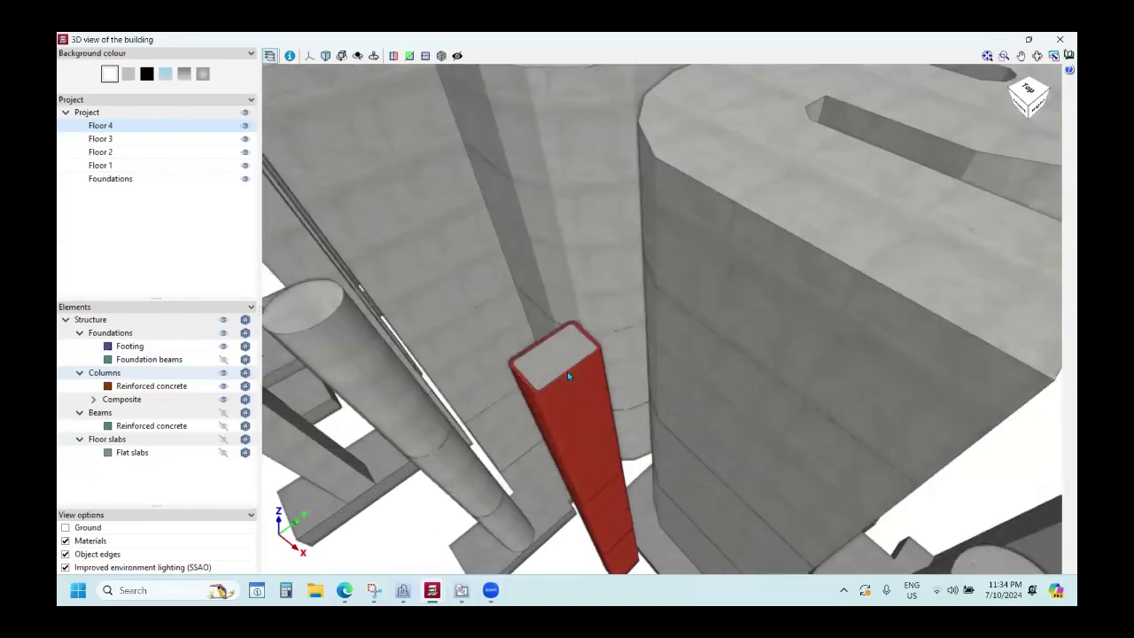
pyautogui.scroll(-8, 450, 404)
pyautogui.scroll(8, 813, 321)
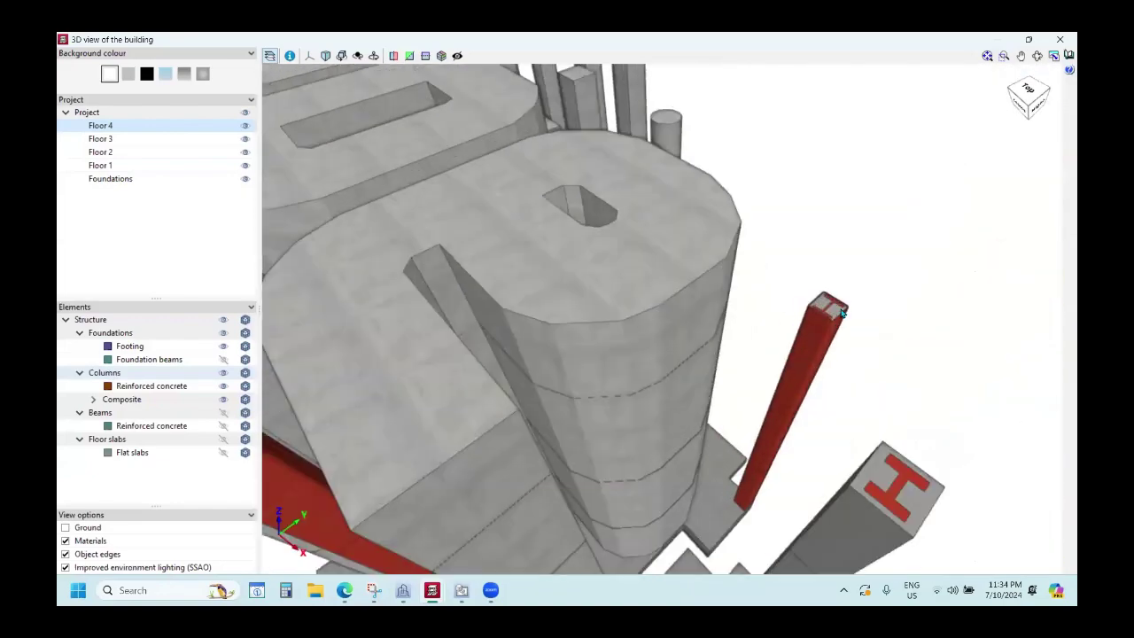
pyautogui.scroll(2, 785, 346)
pyautogui.scroll(-5, 778, 390)
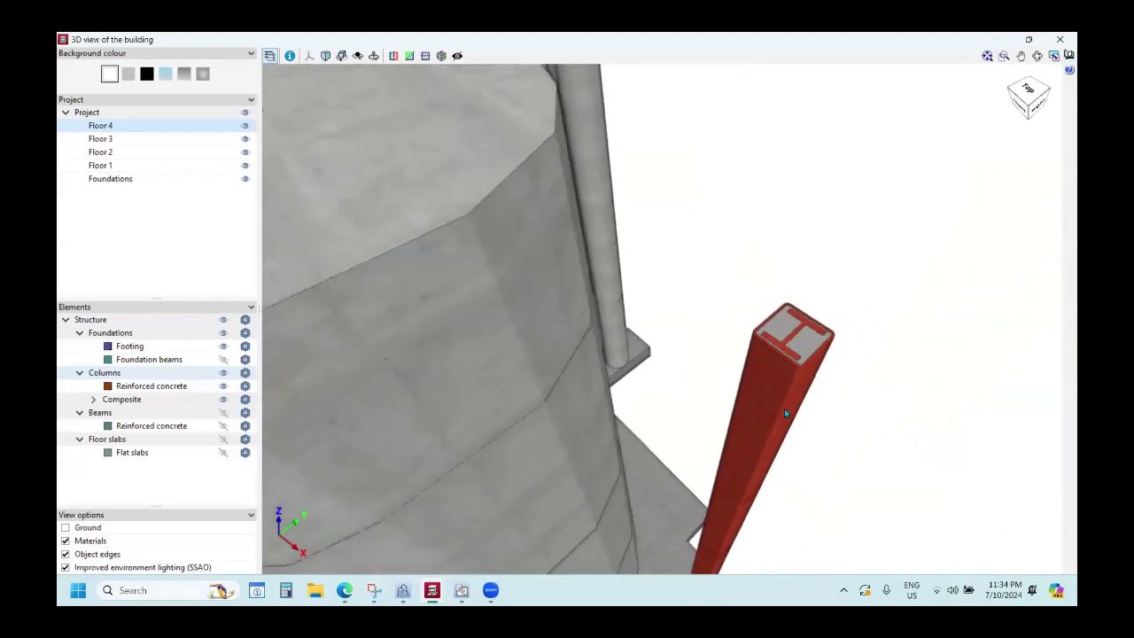
pyautogui.moveTo(712, 357); pyautogui.dragTo(667, 371, button='middle')
pyautogui.scroll(6, 682, 381)
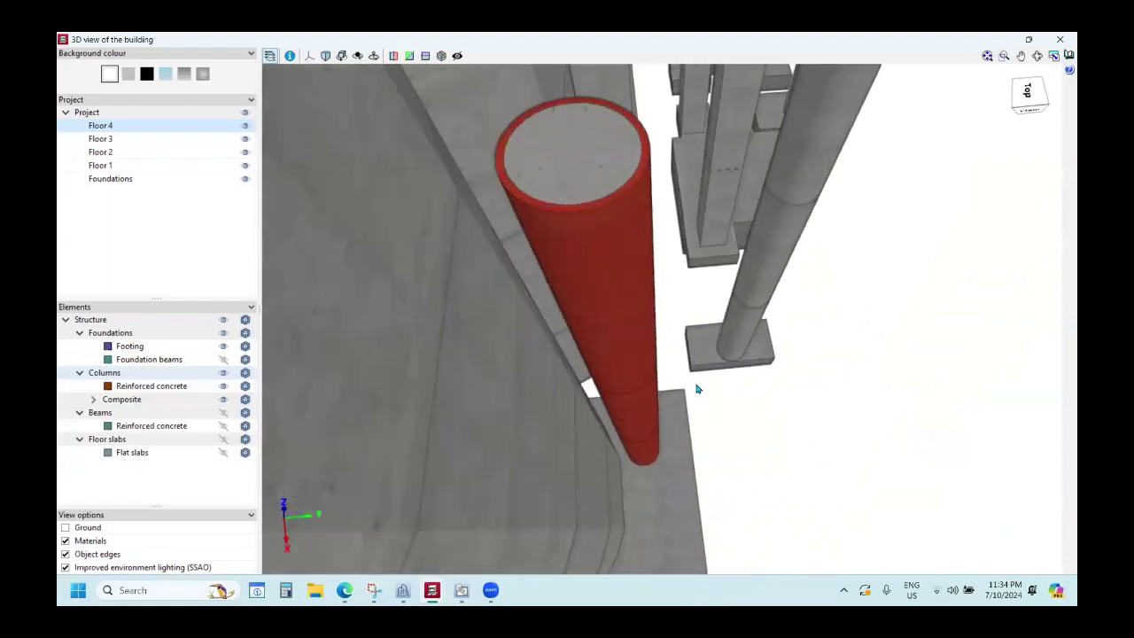
pyautogui.scroll(-8, 700, 386)
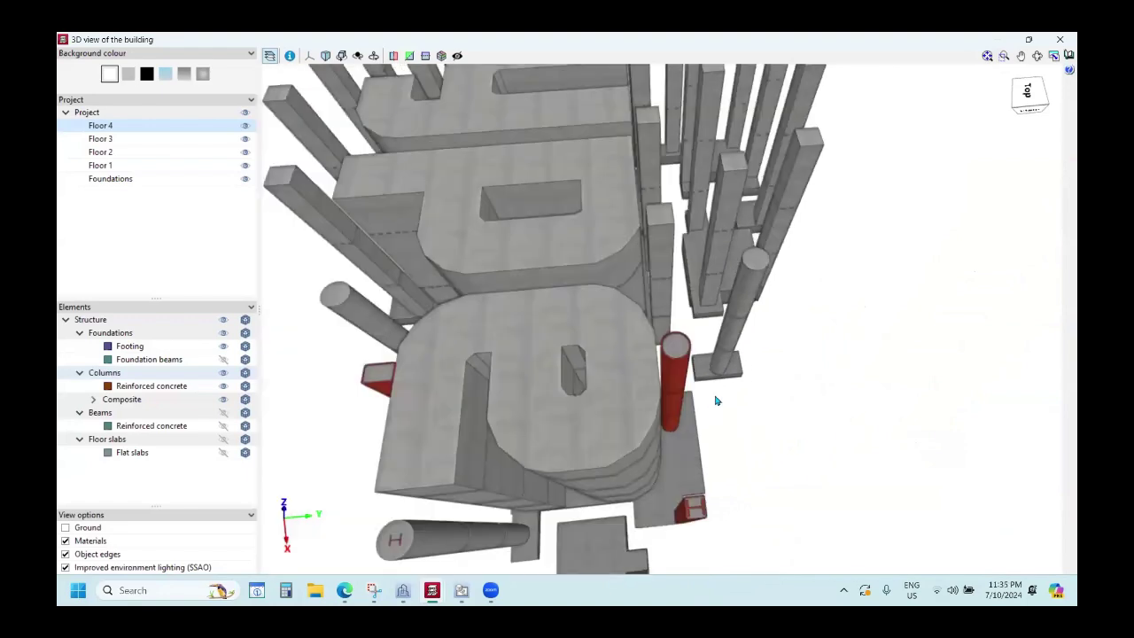
# Compare the round and square composite columns with the letter-shaped concrete columns across the whole model.
pyautogui.moveTo(718, 394); pyautogui.dragTo(653, 447, button='middle')
pyautogui.scroll(5, 660, 446)
pyautogui.scroll(-1, 678, 443)
pyautogui.scroll(-5, 714, 433)
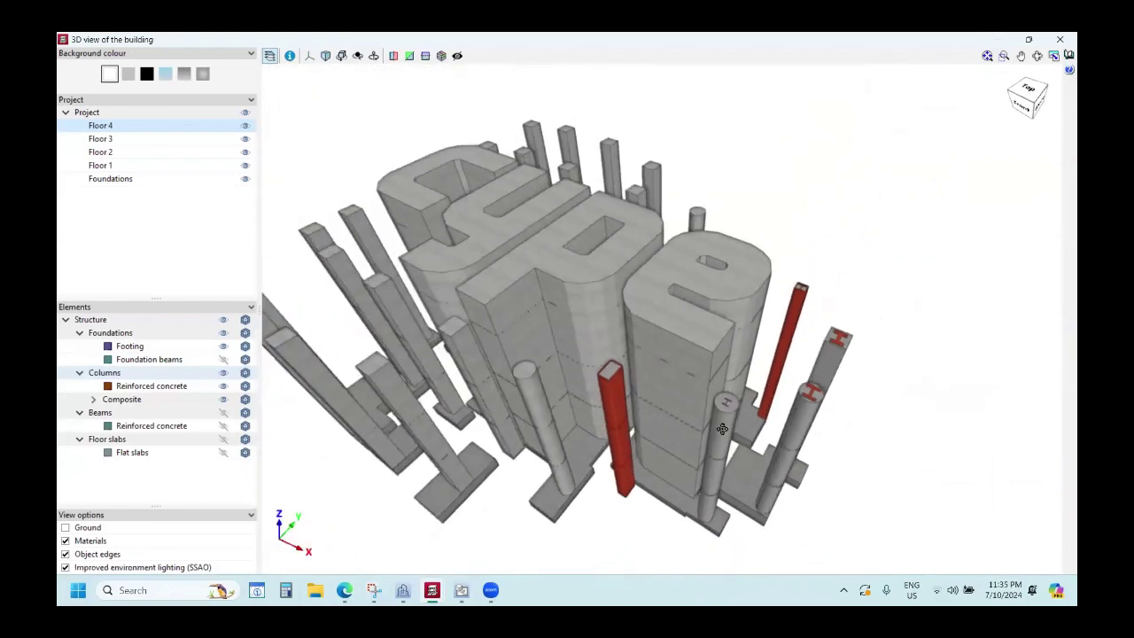
pyautogui.scroll(5, 737, 431)
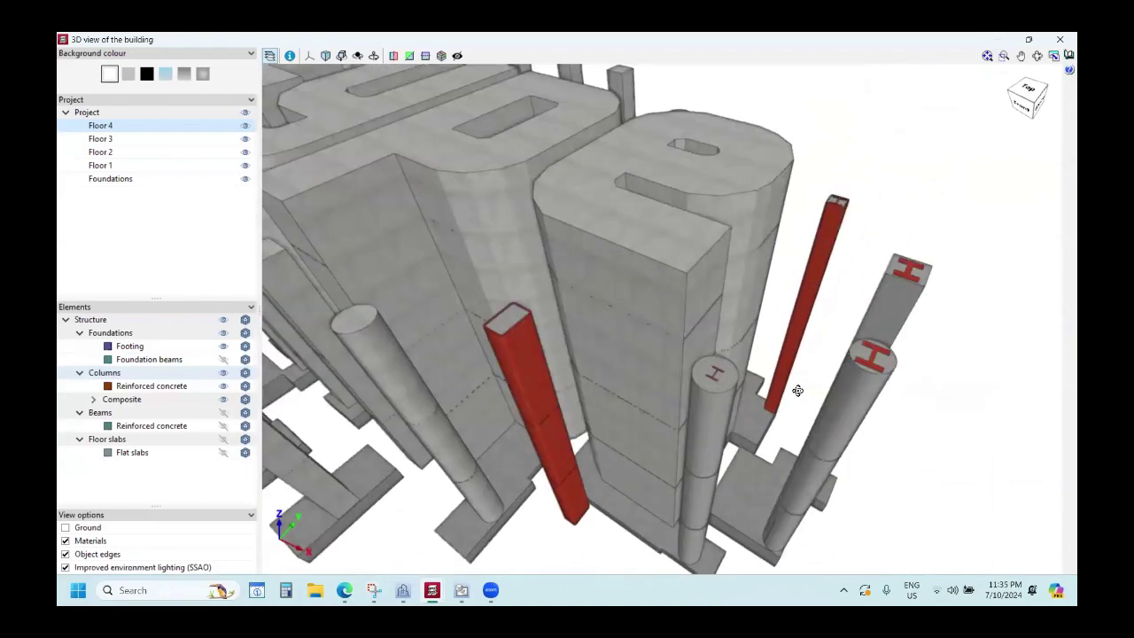
pyautogui.scroll(3, 895, 279)
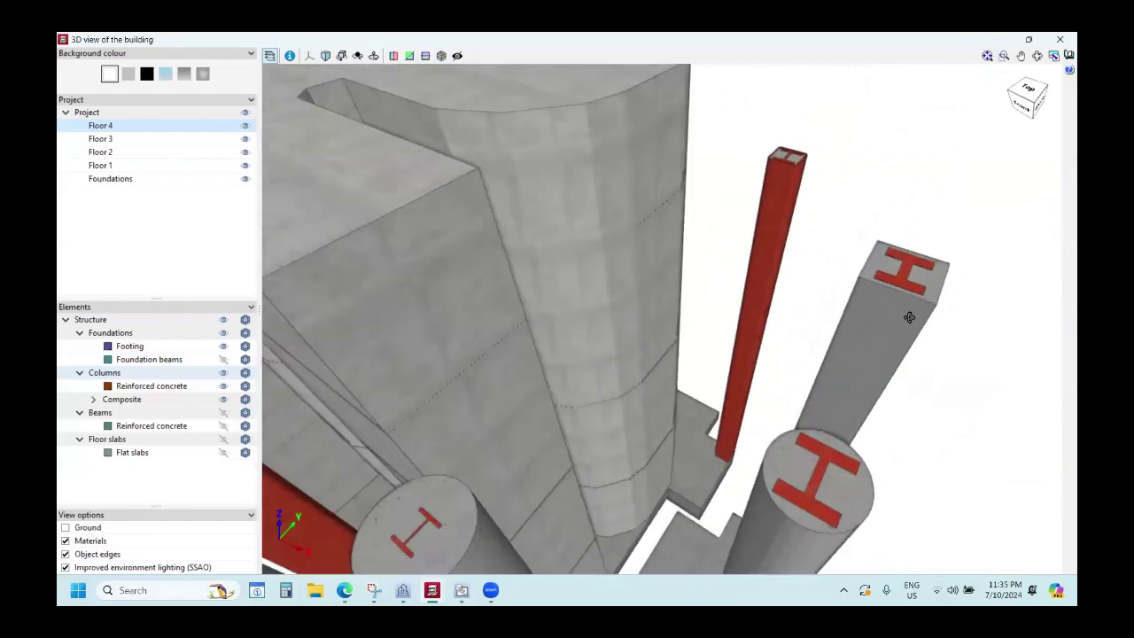
pyautogui.scroll(-1, 828, 386)
pyautogui.scroll(-5, 828, 385)
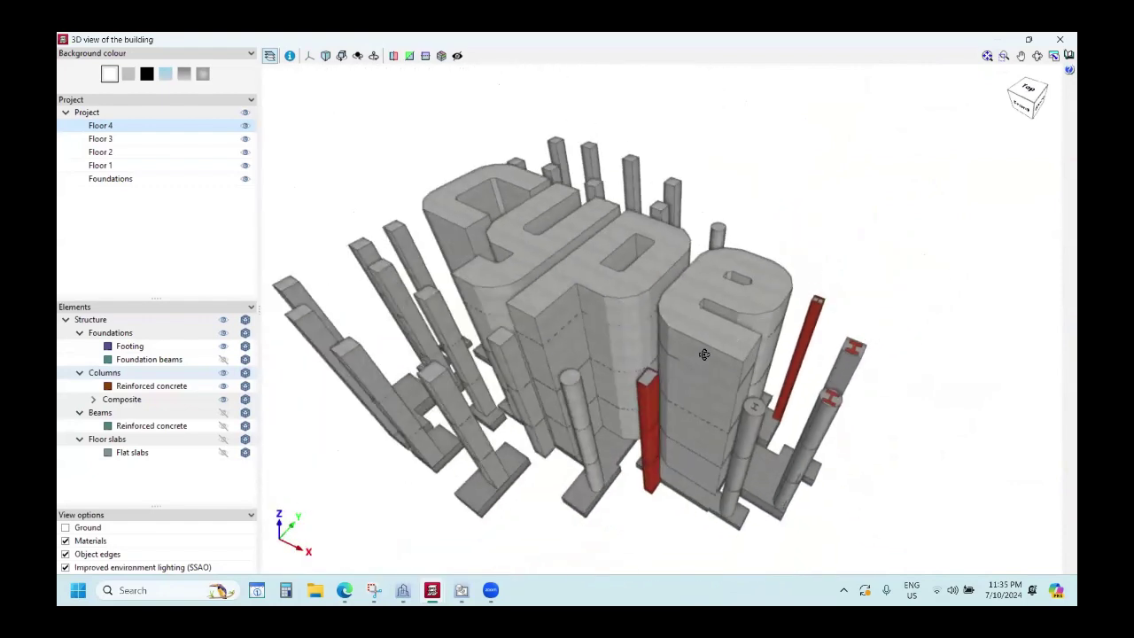
pyautogui.scroll(-1, 704, 345)
pyautogui.scroll(2, 620, 283)
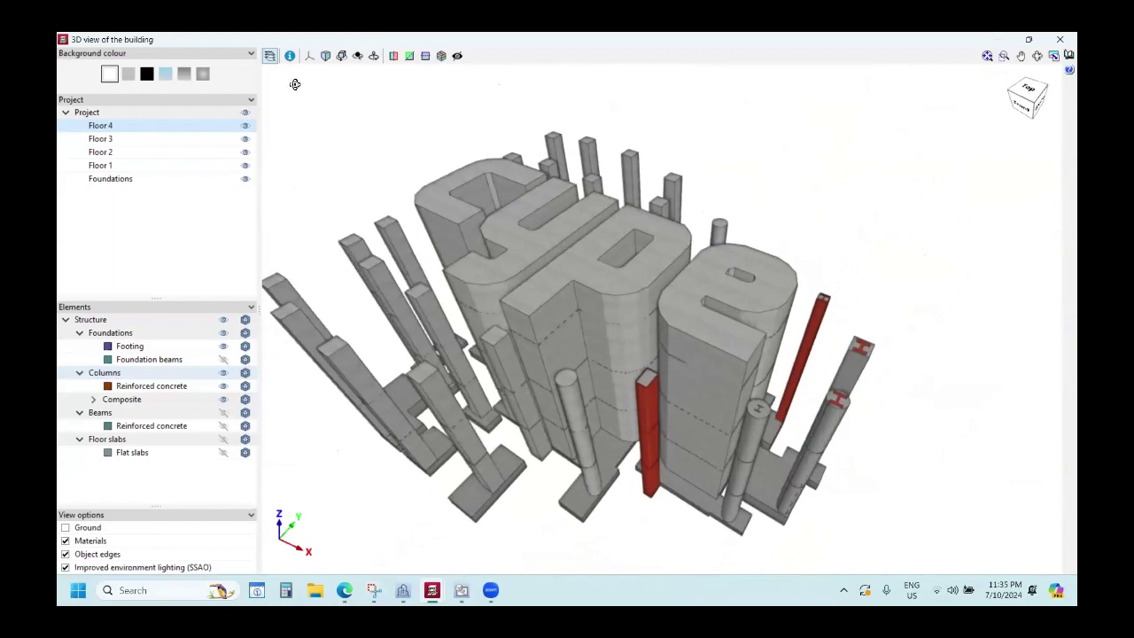
# Query the properties and material of the e-shaped column's lowest segment, then close the properties window.
pyautogui.click(285, 56)
pyautogui.scroll(-2, 648, 272)
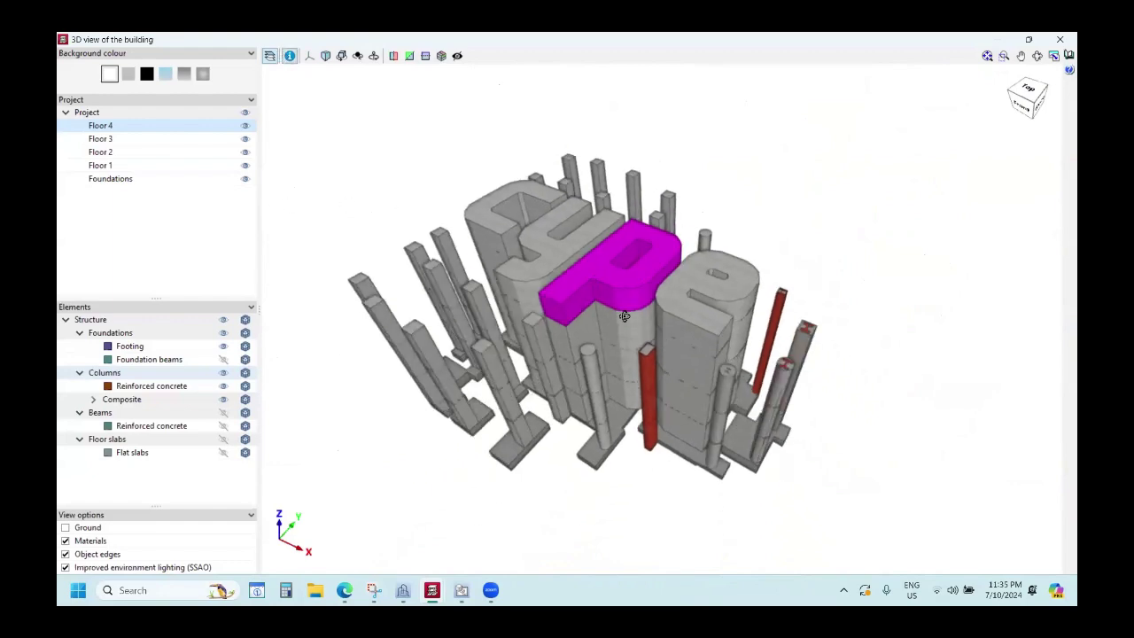
pyautogui.scroll(2, 649, 296)
pyautogui.keyDown('ctrl'); pyautogui.scroll(-3, 649, 296); pyautogui.keyUp('ctrl')
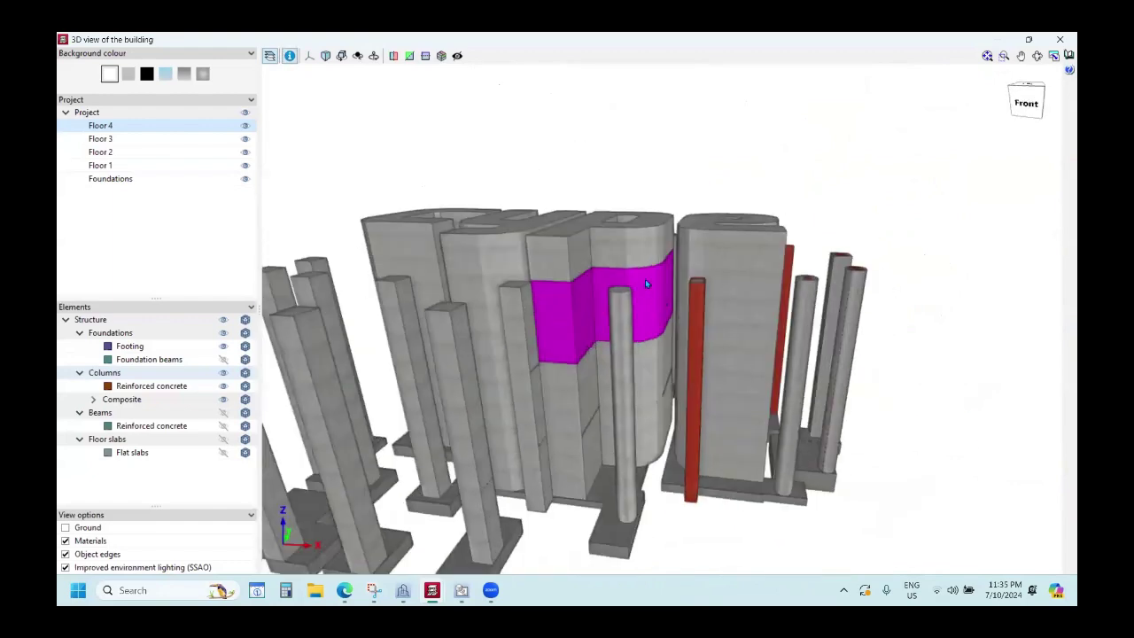
pyautogui.moveTo(649, 296); pyautogui.dragTo(719, 322, button='middle')
pyautogui.moveTo(715, 392); pyautogui.dragTo(701, 449, button='middle')
pyautogui.click(700, 449)
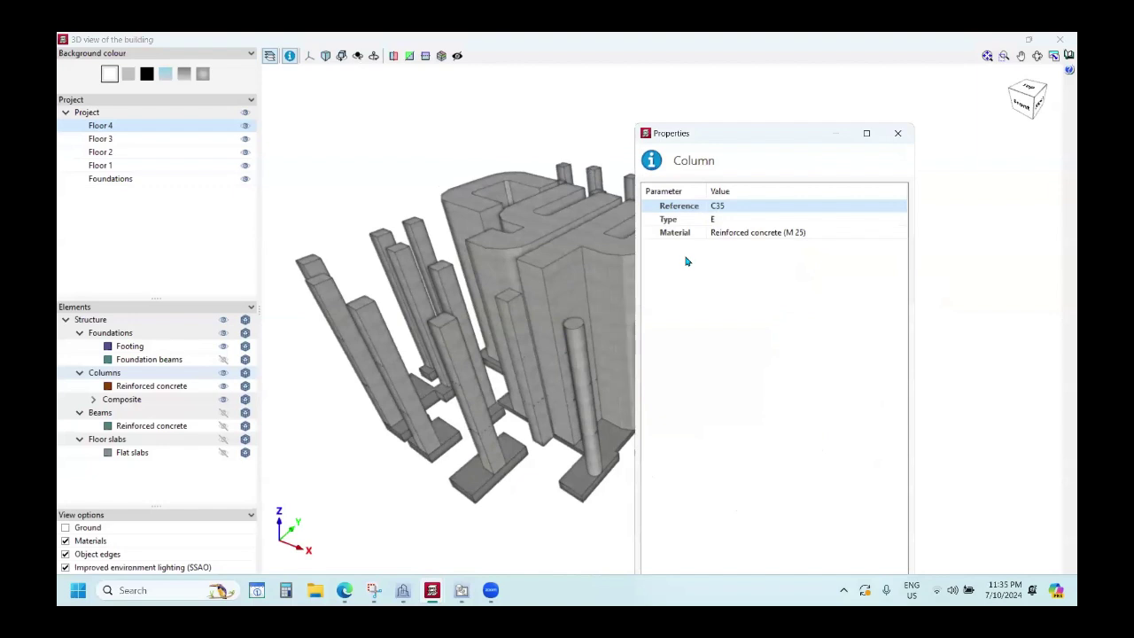
pyautogui.click(732, 233)
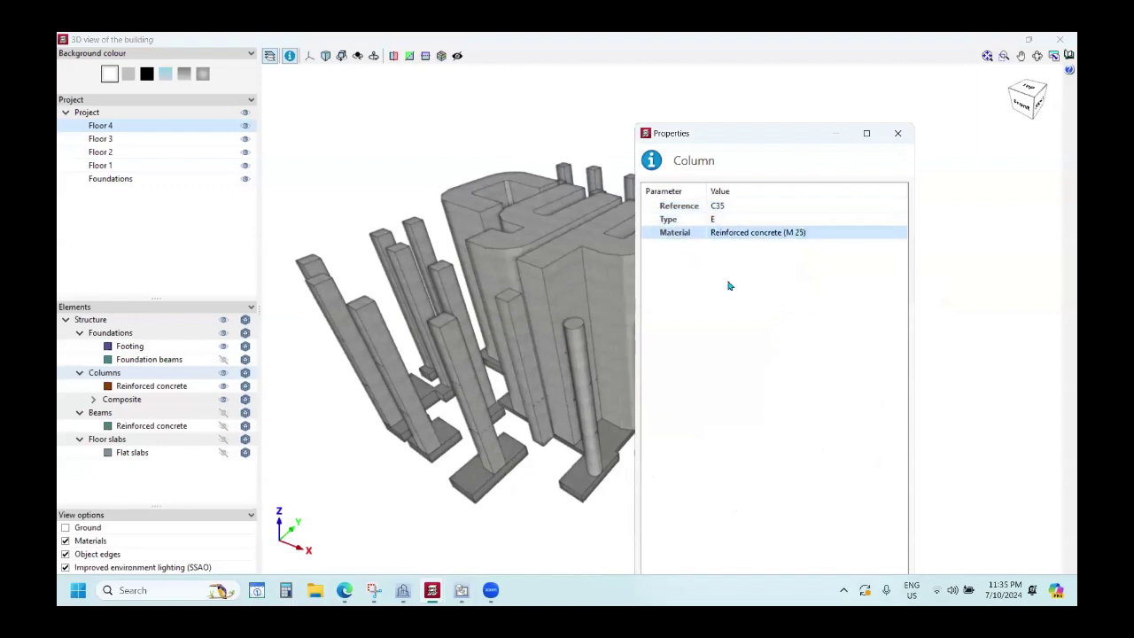
pyautogui.moveTo(779, 135); pyautogui.dragTo(394, 159)
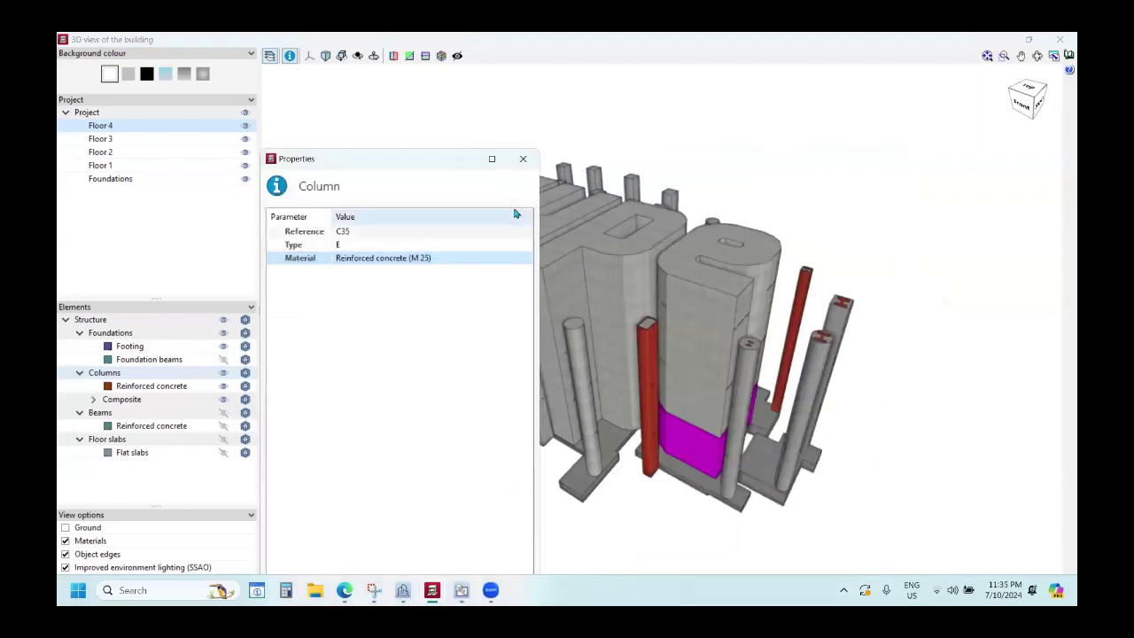
pyautogui.click(520, 157)
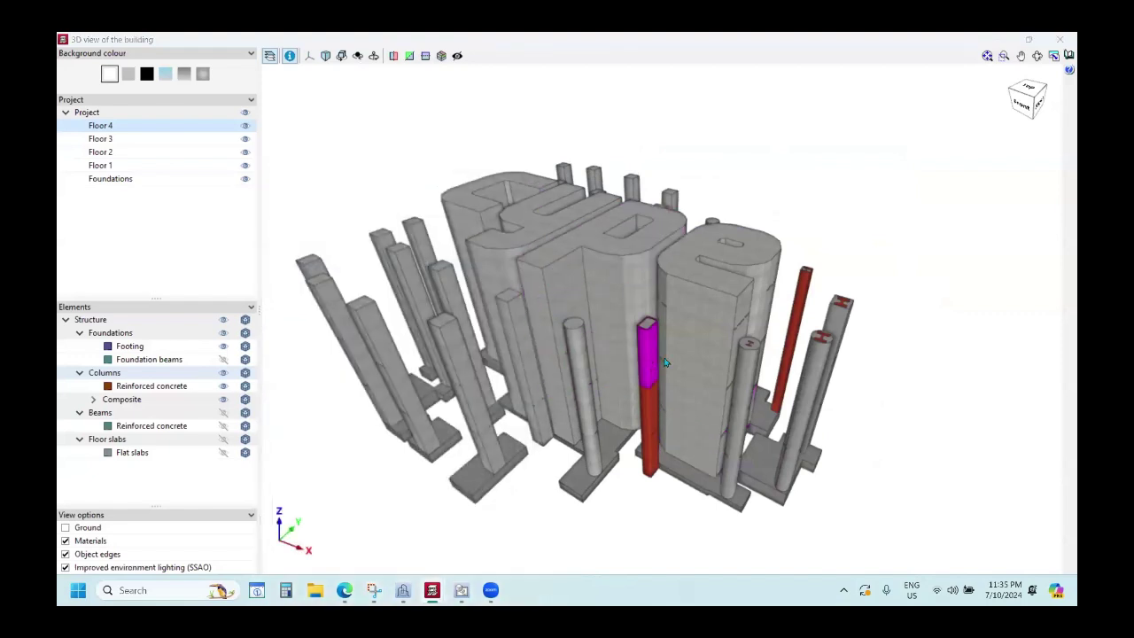
# Query the steel cover properties of the red rectangular column beside the letter e, then close them.
pyautogui.click(652, 364)
pyautogui.press('Up')
pyautogui.press('Up')
pyautogui.press('Up')
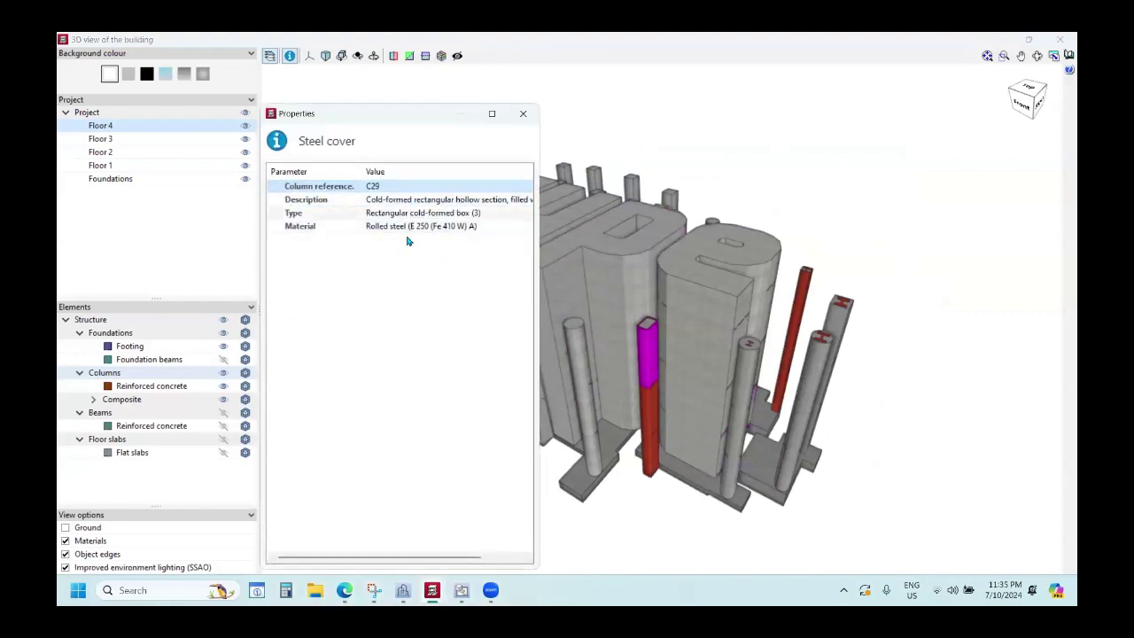
pyautogui.click(522, 113)
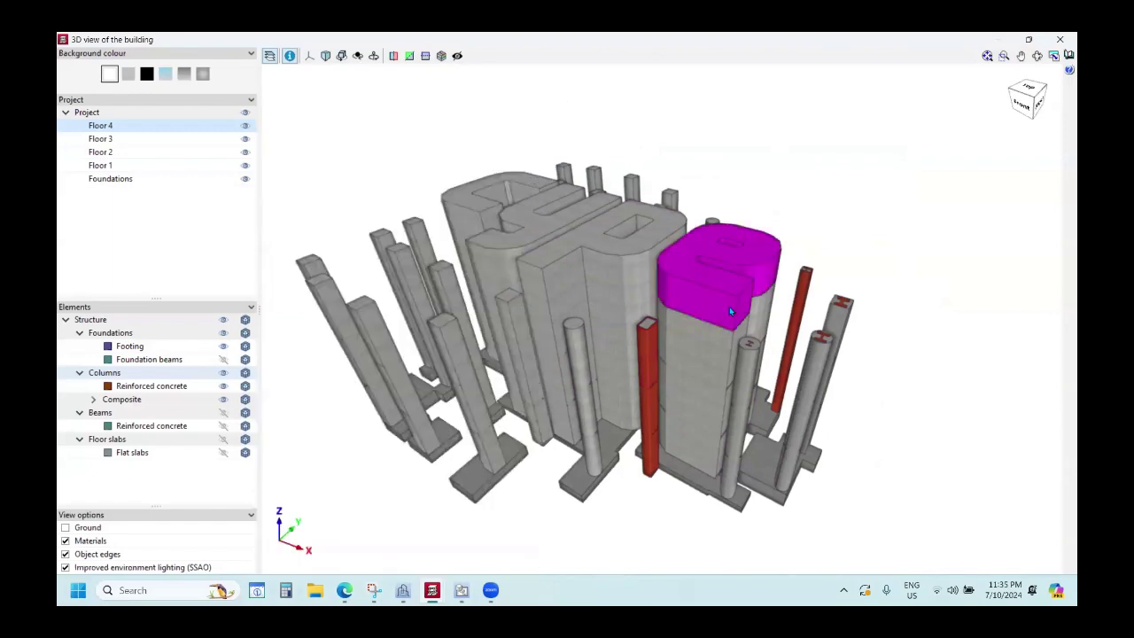
# Hide the columns, then restore the visibility of all structural elements.
pyautogui.scroll(5, 699, 301)
pyautogui.scroll(-5, 694, 299)
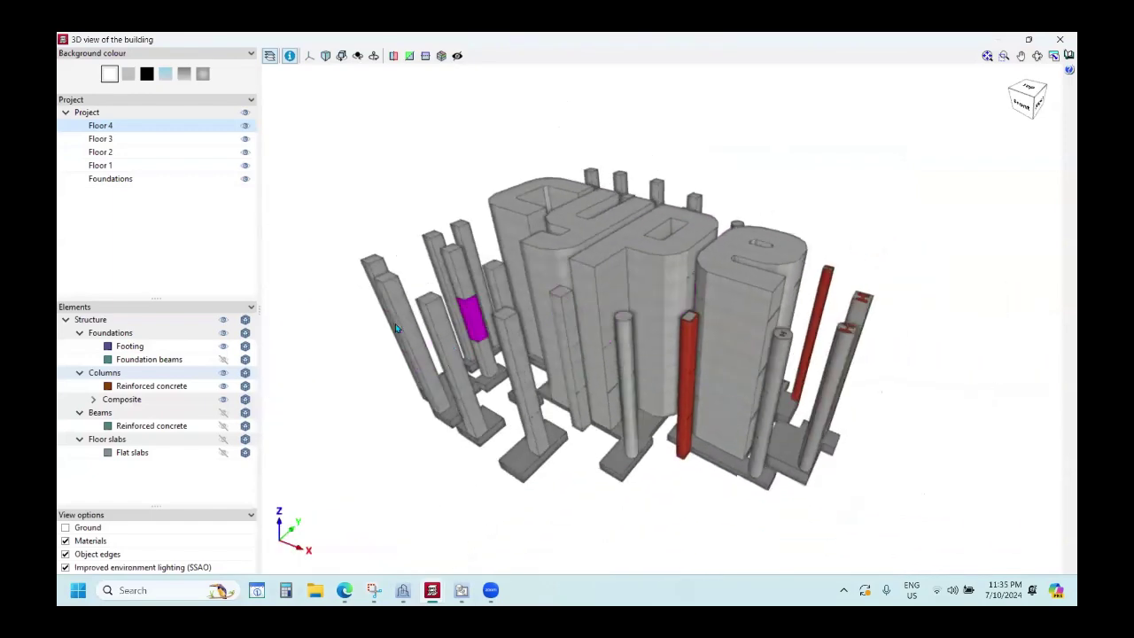
pyautogui.click(224, 373)
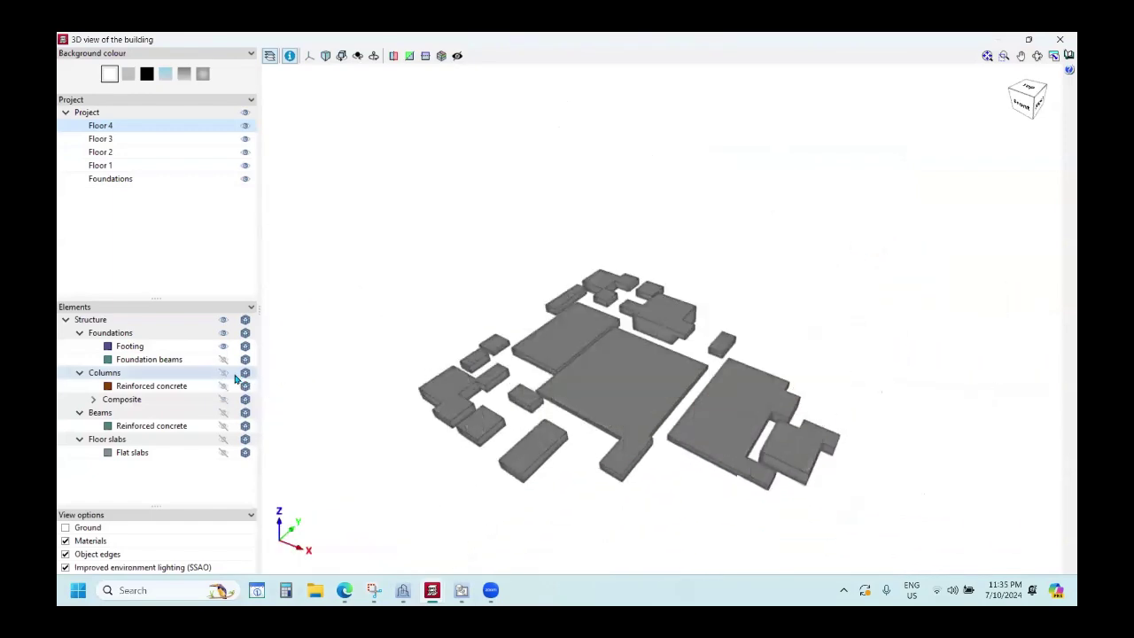
pyautogui.click(223, 321)
pyautogui.click(223, 320)
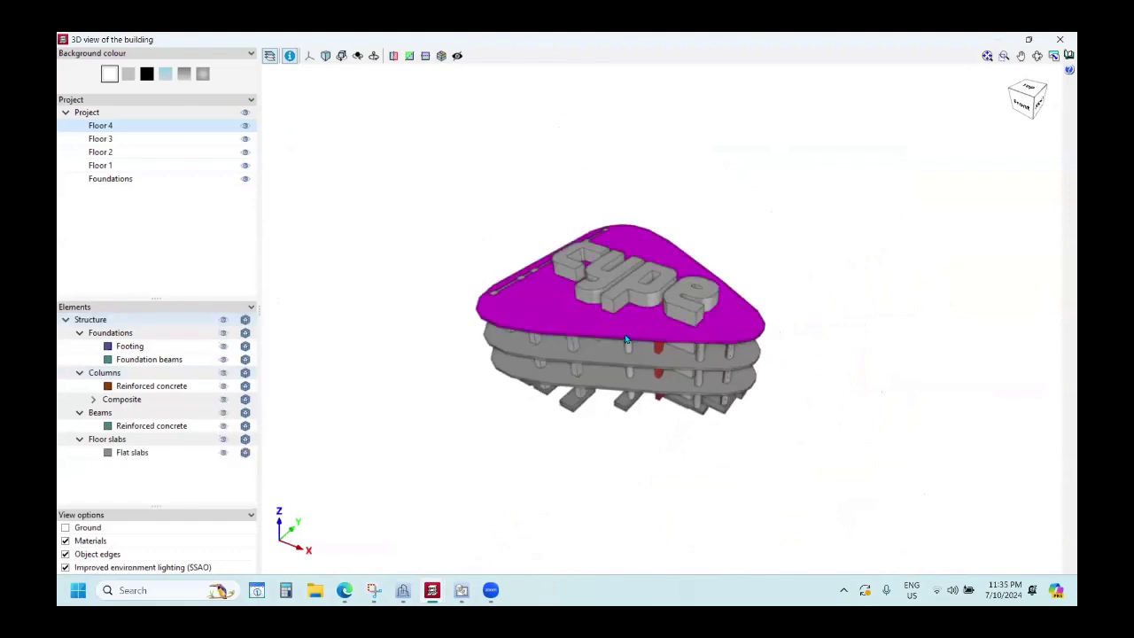
# Inspect the complete building with its slabs and letter-shaped columns, then close the building's 3D view.
pyautogui.scroll(3, 656, 335)
pyautogui.scroll(-3, 666, 333)
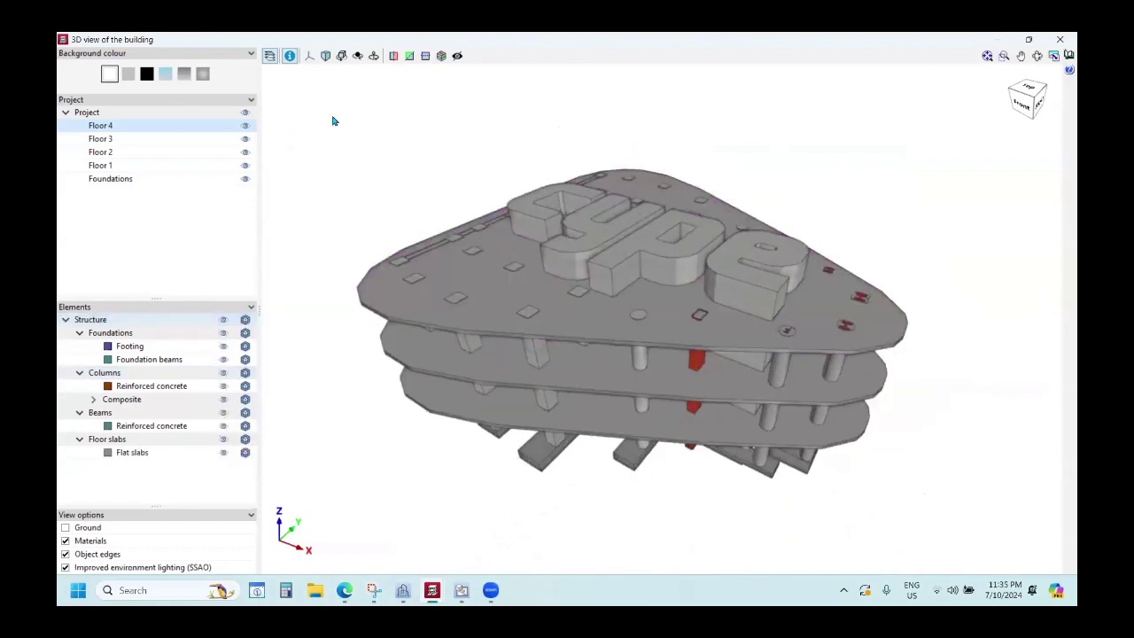
pyautogui.scroll(-3, 561, 223)
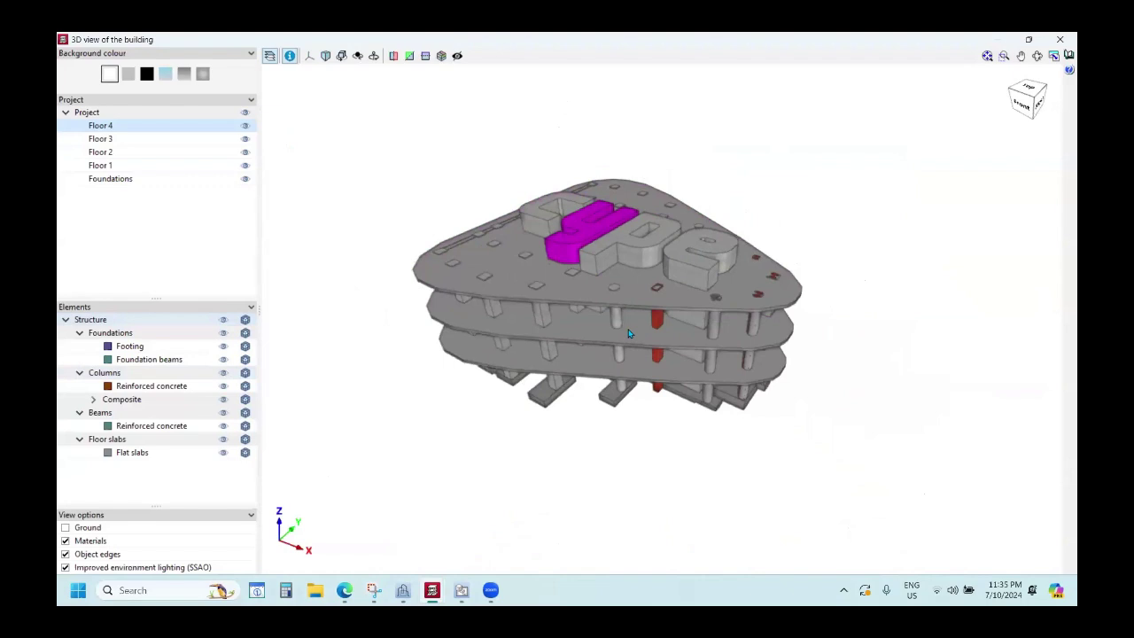
pyautogui.click(1024, 104)
pyautogui.hotkey('alt', 'F4')
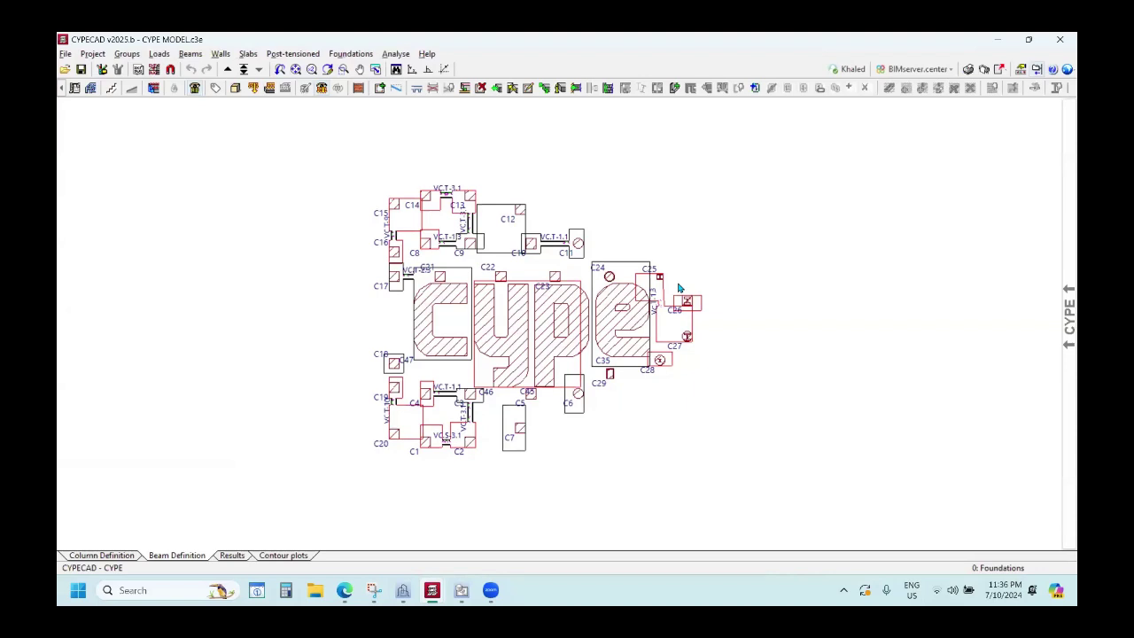
# Switch the project to its results and open the 3D view with details of the building.
pyautogui.click(231, 556)
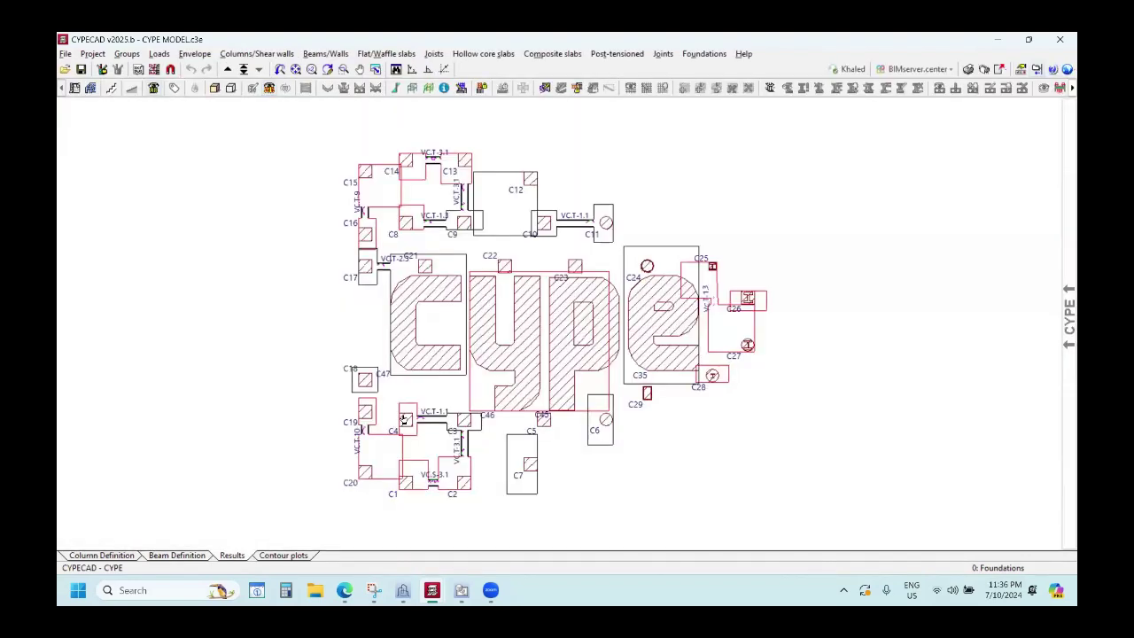
pyautogui.click(231, 88)
pyautogui.click(533, 333)
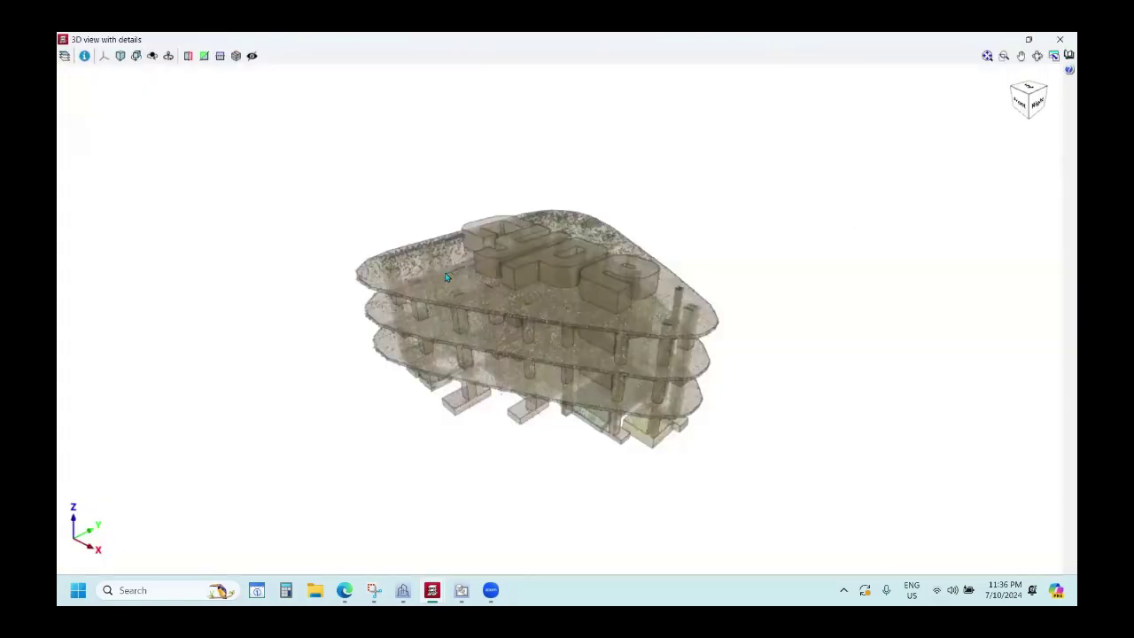
# Examine the reinforcement bars inside the slabs and columns, from the building's edge to between the floors.
pyautogui.scroll(5, 445, 263)
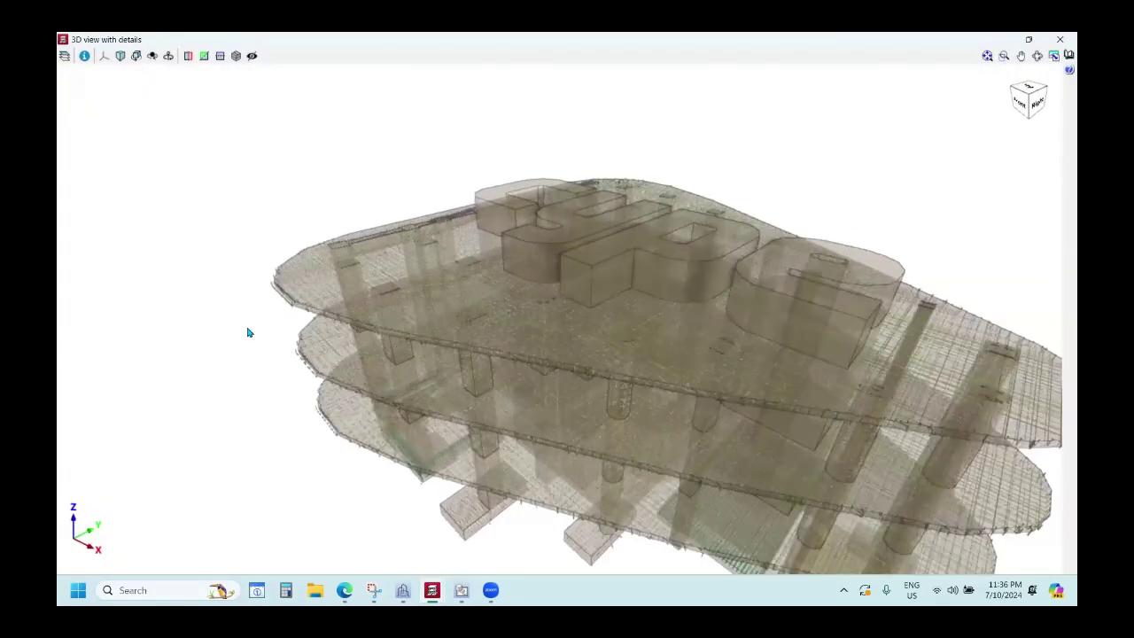
pyautogui.scroll(3, 389, 321)
pyautogui.scroll(6, 552, 333)
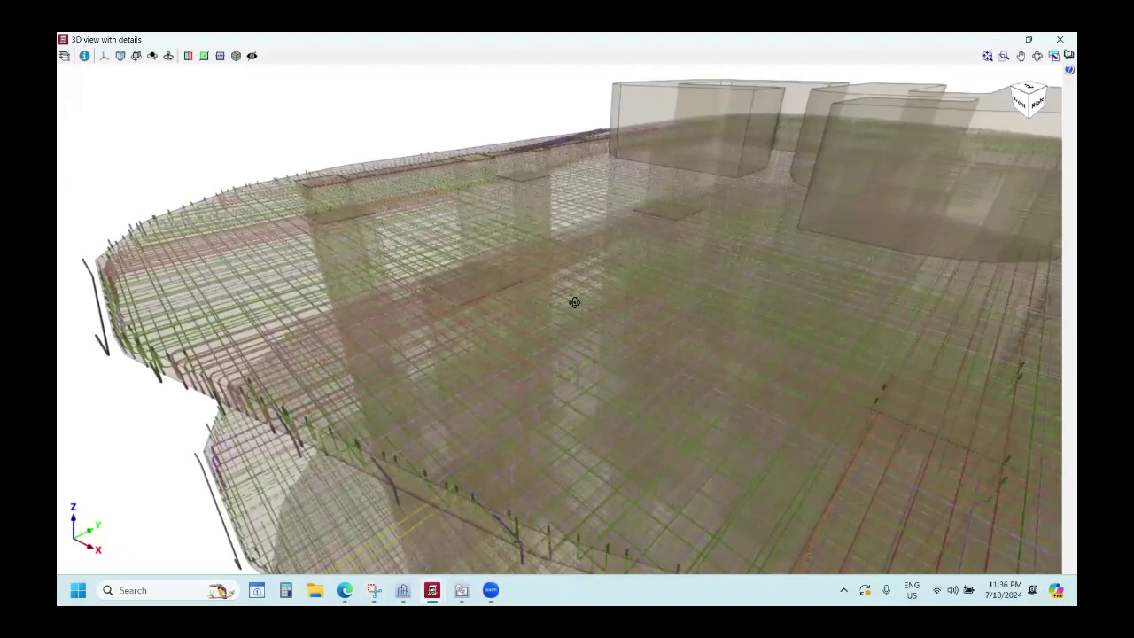
pyautogui.scroll(4, 571, 350)
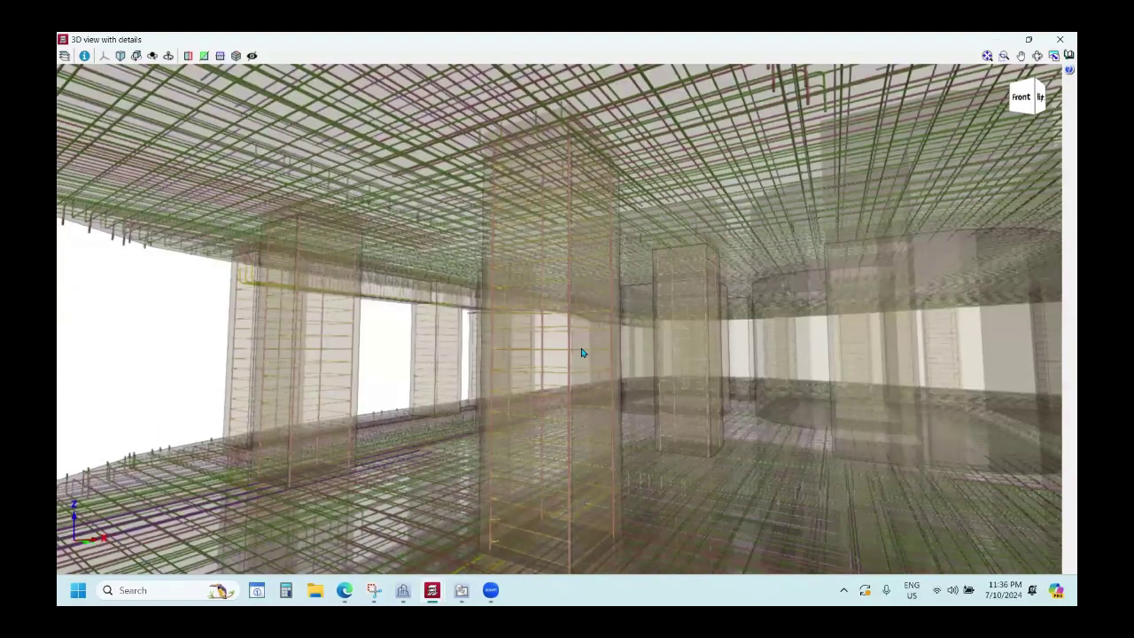
# Examine the reinforcement inside a column between the floors and in the footings and strap beams at the building's front corner.
pyautogui.scroll(3, 636, 343)
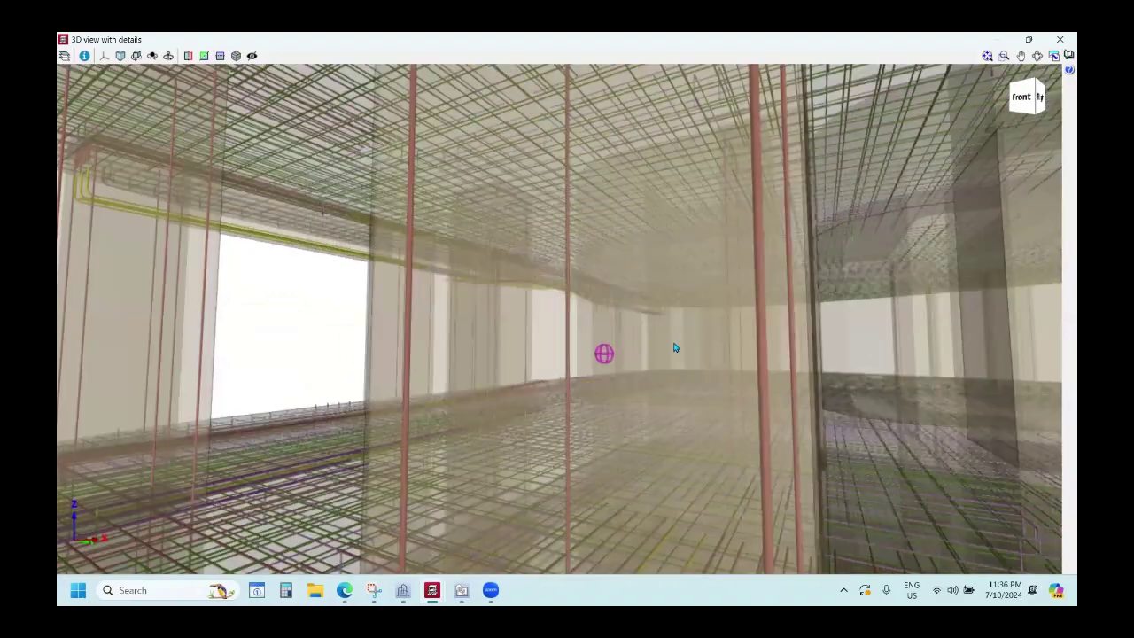
pyautogui.scroll(-10, 604, 316)
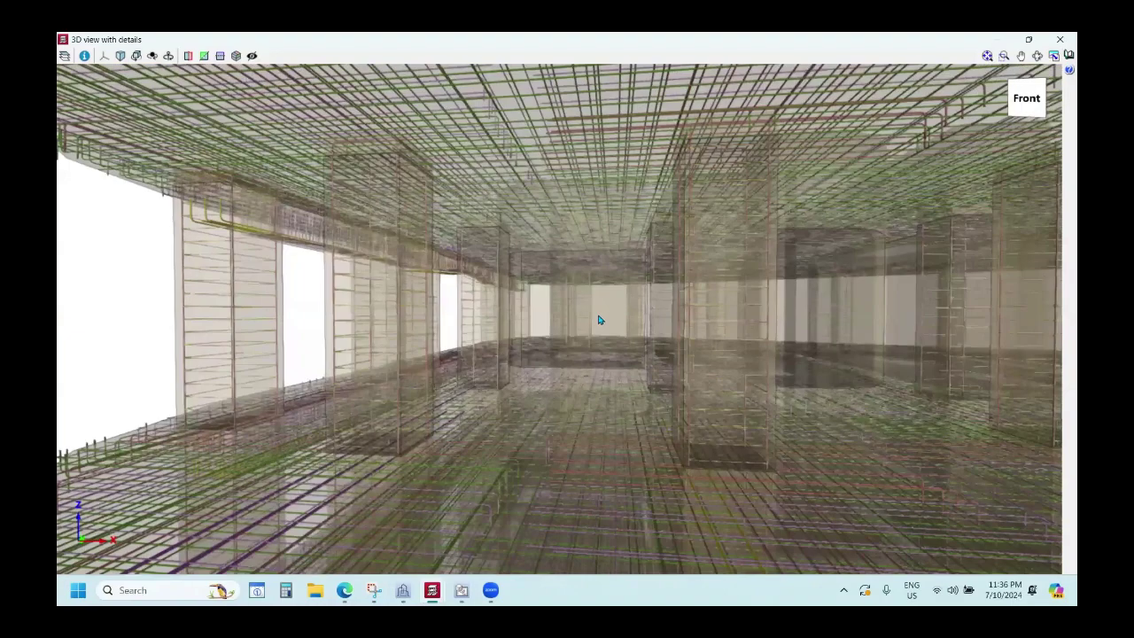
pyautogui.scroll(2, 500, 466)
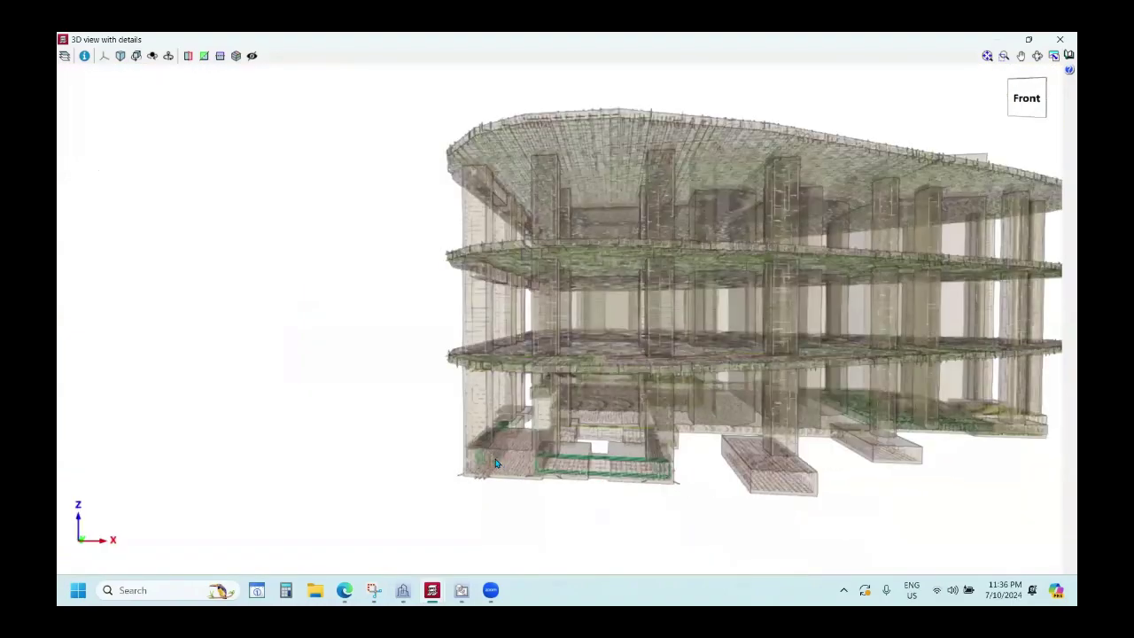
pyautogui.scroll(3, 499, 462)
pyautogui.scroll(2, 567, 455)
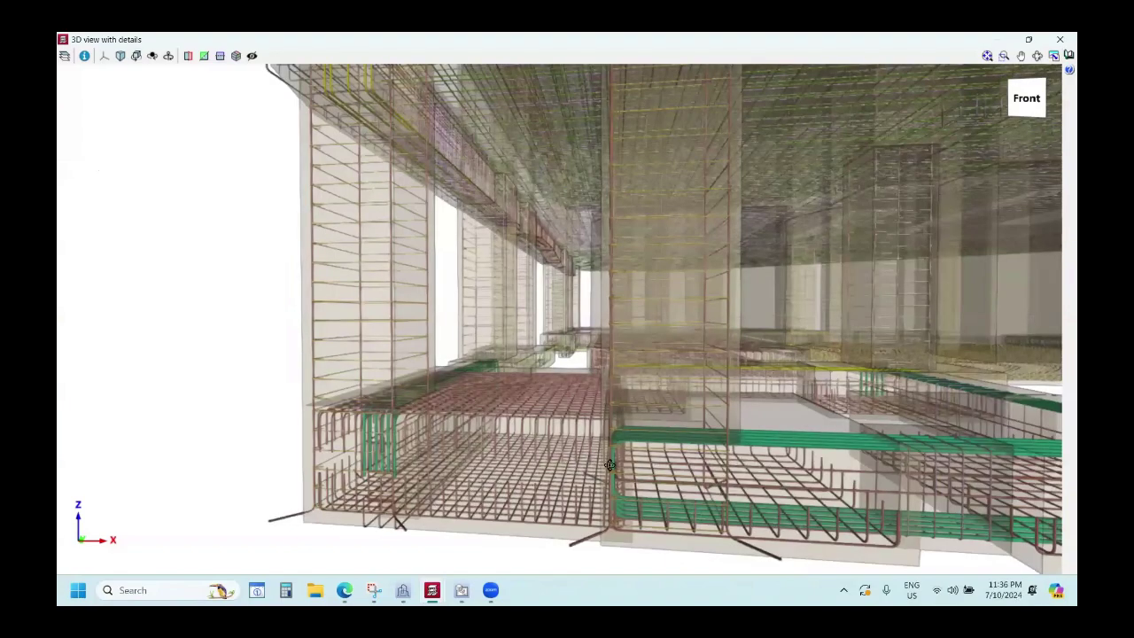
pyautogui.scroll(2, 646, 468)
pyautogui.moveTo(688, 468)
pyautogui.keyDown('ctrl'); pyautogui.mouseDown(button='middle')
pyautogui.moveTo(576, 446)
pyautogui.moveTo(592, 450)
pyautogui.mouseUp(button='middle'); pyautogui.keyUp('ctrl')
pyautogui.scroll(-5, 592, 450)
pyautogui.scroll(3, 591, 452)
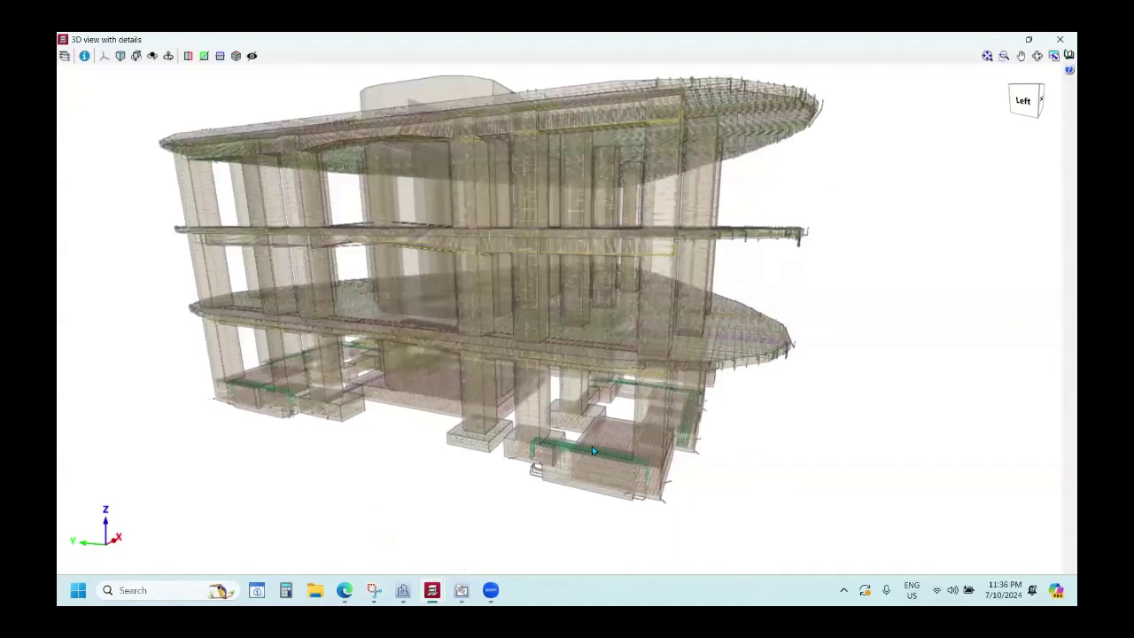
# Inspect the reinforcement of the isolated footing, the large foundation slab and the strapped corner footings from the building's side.
pyautogui.scroll(2, 592, 450)
pyautogui.scroll(2, 519, 415)
pyautogui.scroll(1, 403, 421)
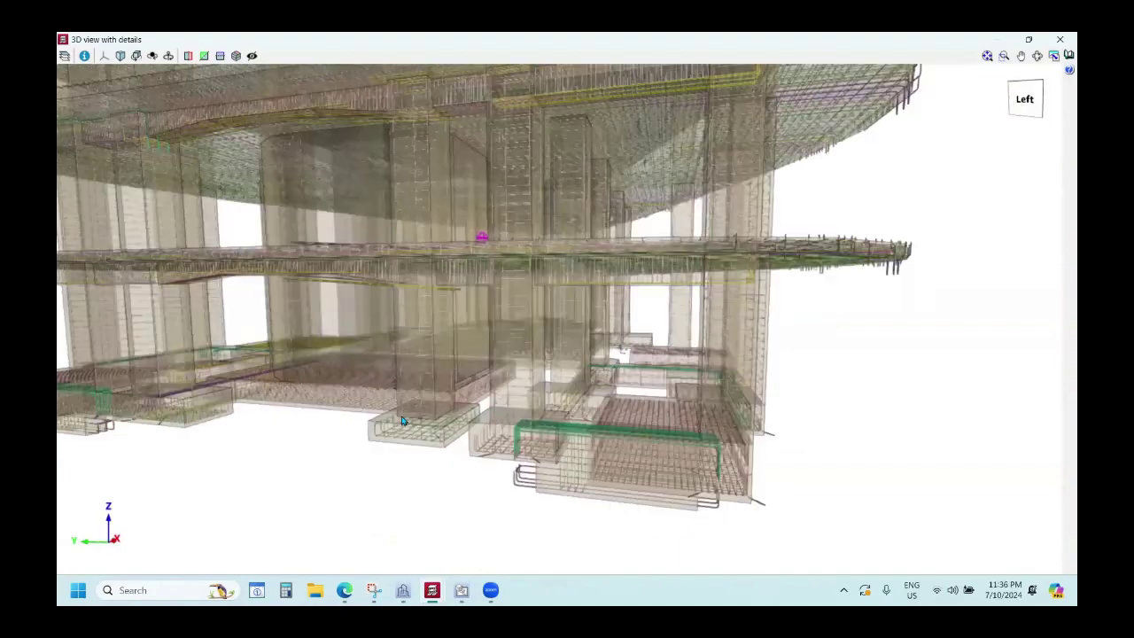
pyautogui.scroll(1, 412, 414)
pyautogui.scroll(2, 443, 406)
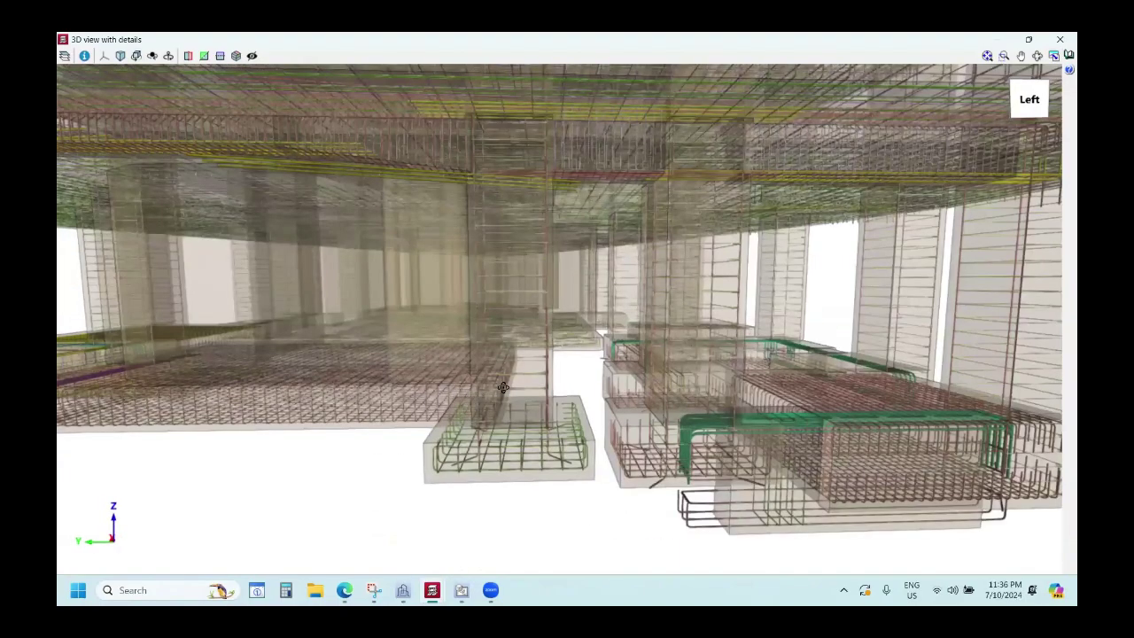
pyautogui.scroll(1, 503, 387)
pyautogui.scroll(1, 719, 447)
pyautogui.scroll(-1, 723, 438)
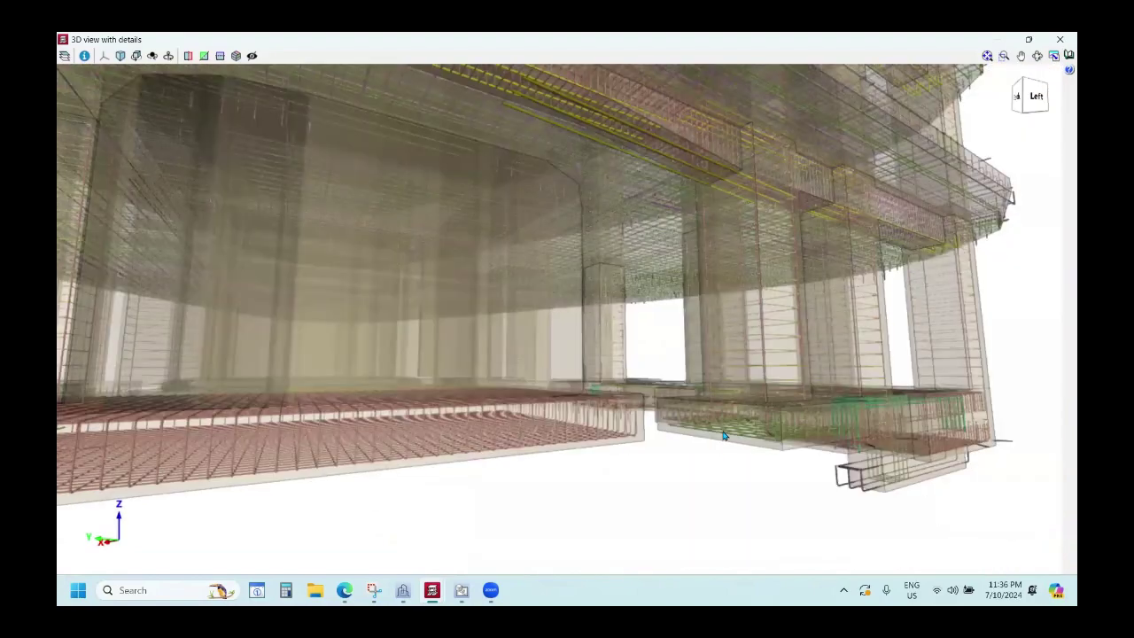
pyautogui.scroll(-5, 724, 436)
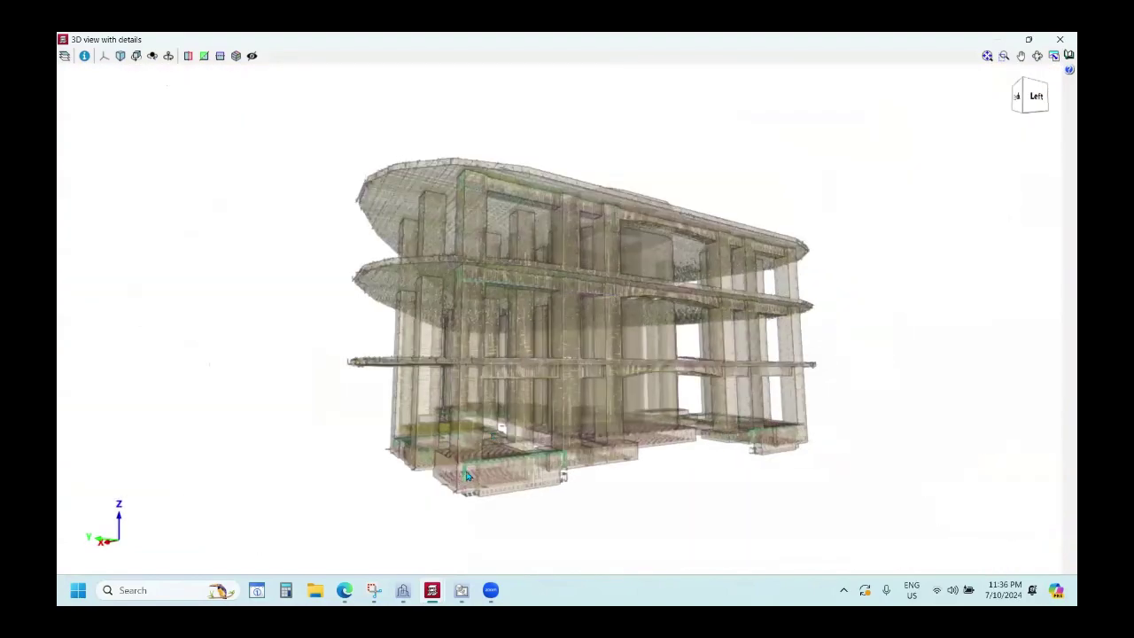
pyautogui.scroll(4, 463, 476)
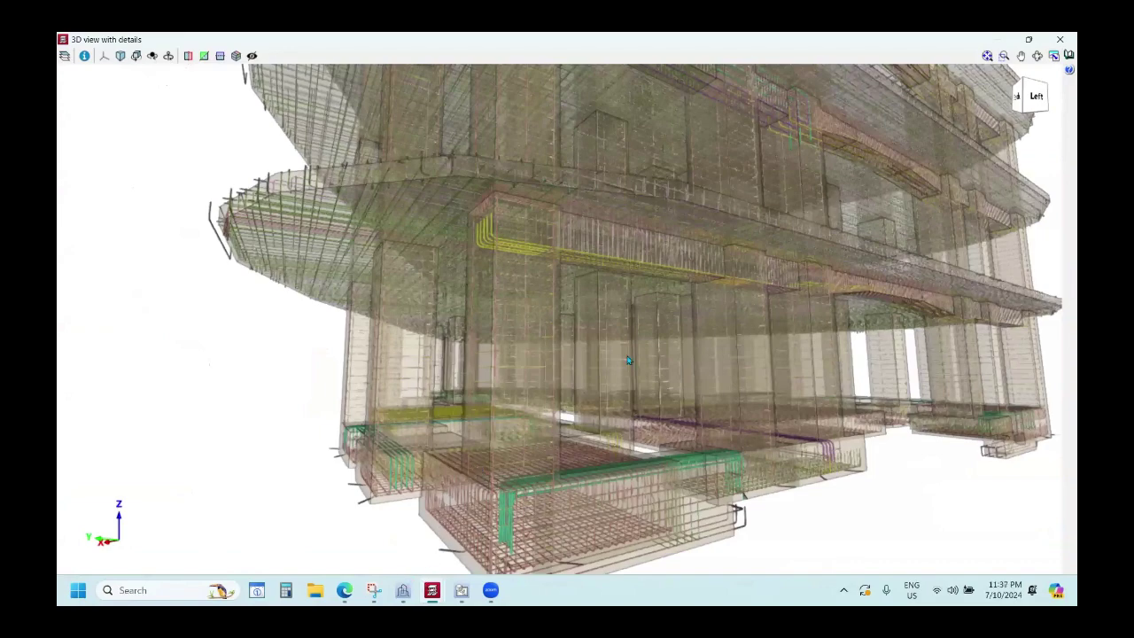
# Switch to the reinforced concrete and steel model in CYPE Architecture and examine the bars in its footings and tie beams.
pyautogui.hotkey('alt', 'Tab')
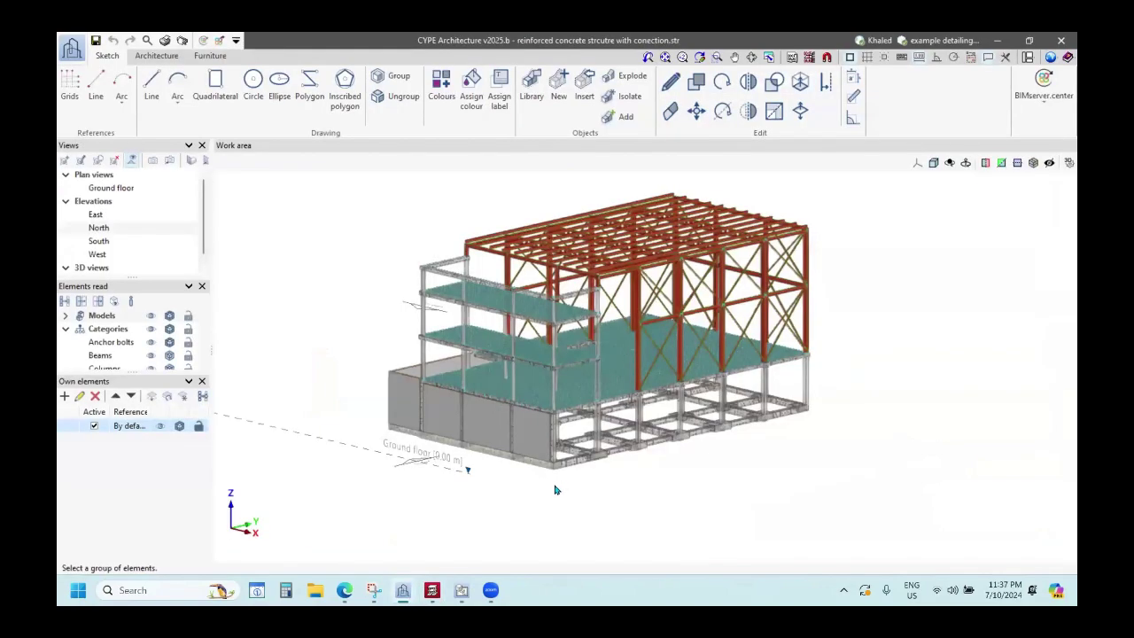
pyautogui.scroll(8, 554, 488)
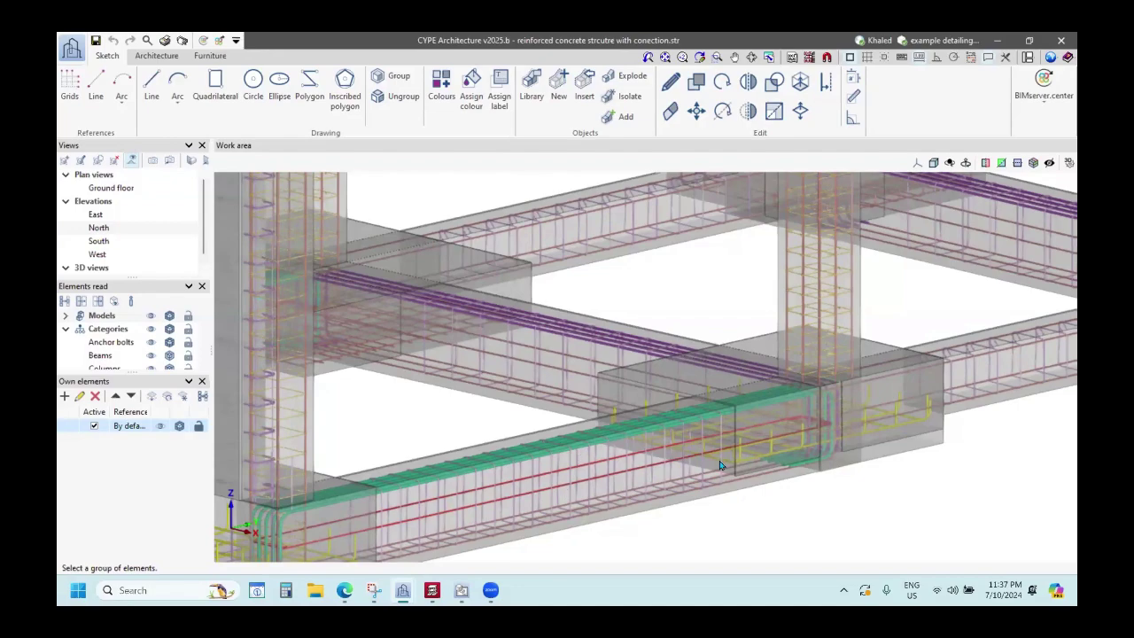
pyautogui.scroll(-5, 718, 468)
pyautogui.scroll(-5, 712, 474)
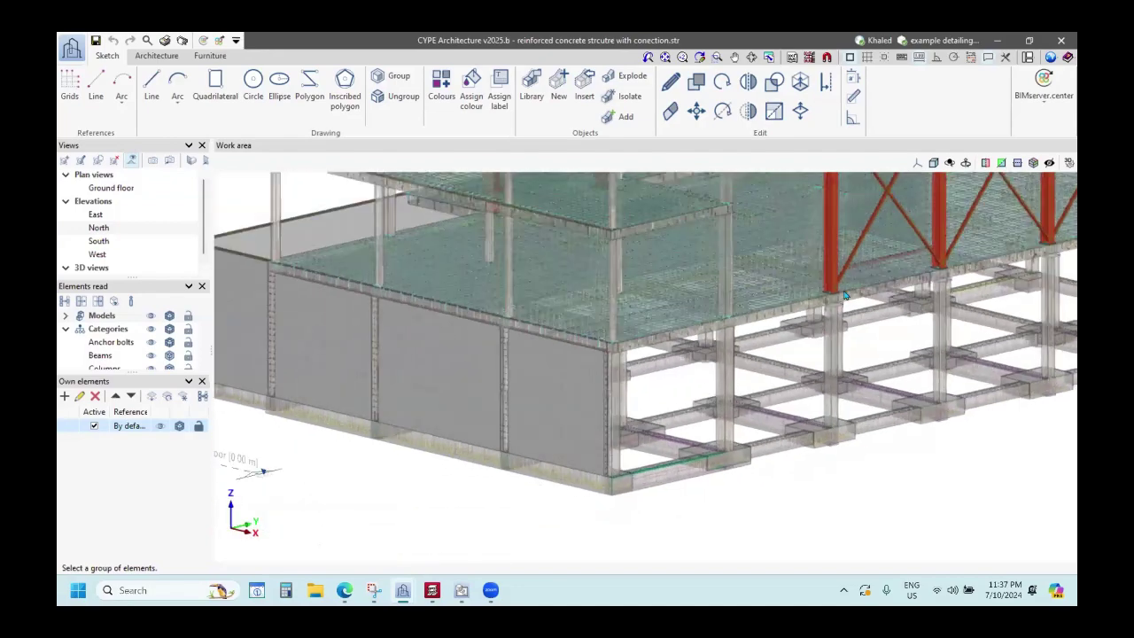
# Inspect the base plate and anchor bolts joining the red steel column to the concrete beam, then return to the whole model.
pyautogui.scroll(10, 833, 295)
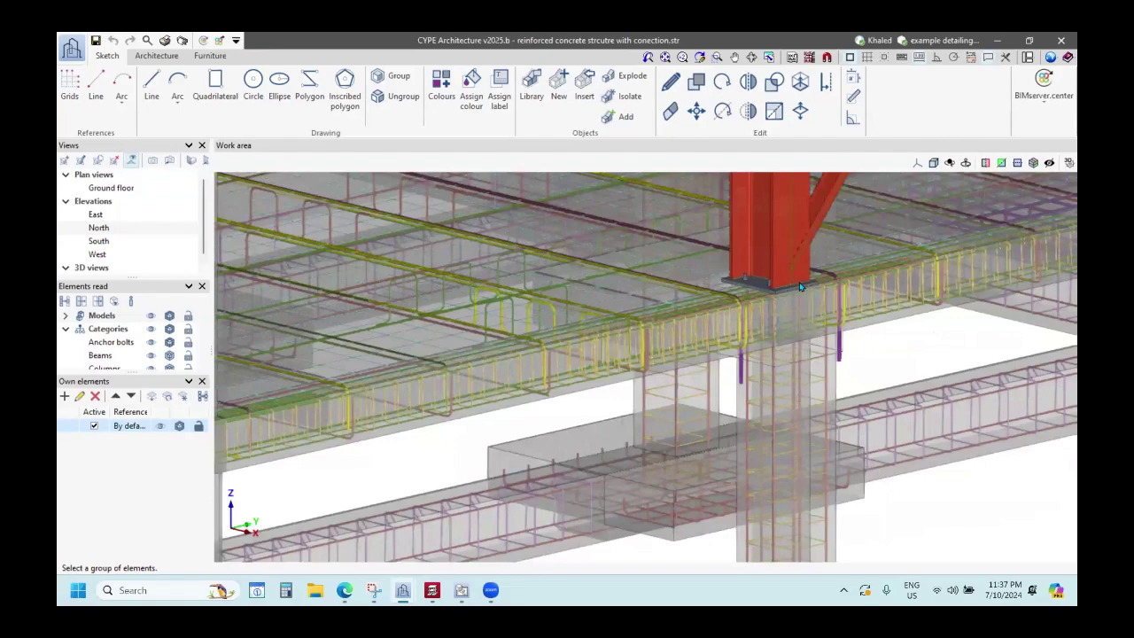
pyautogui.scroll(3, 714, 306)
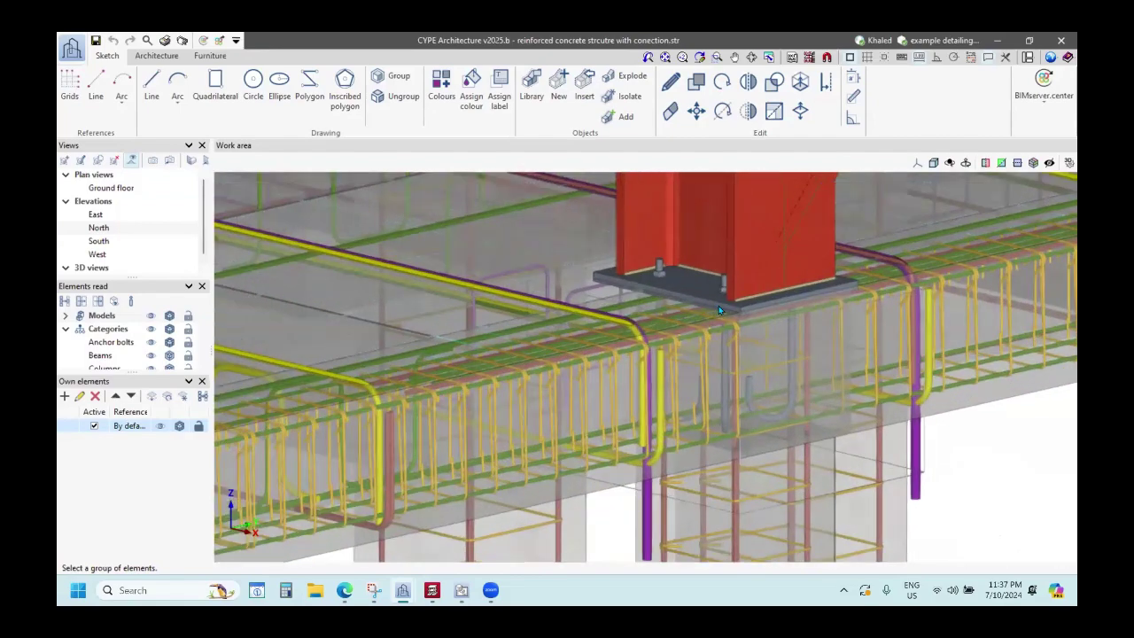
pyautogui.scroll(2, 718, 309)
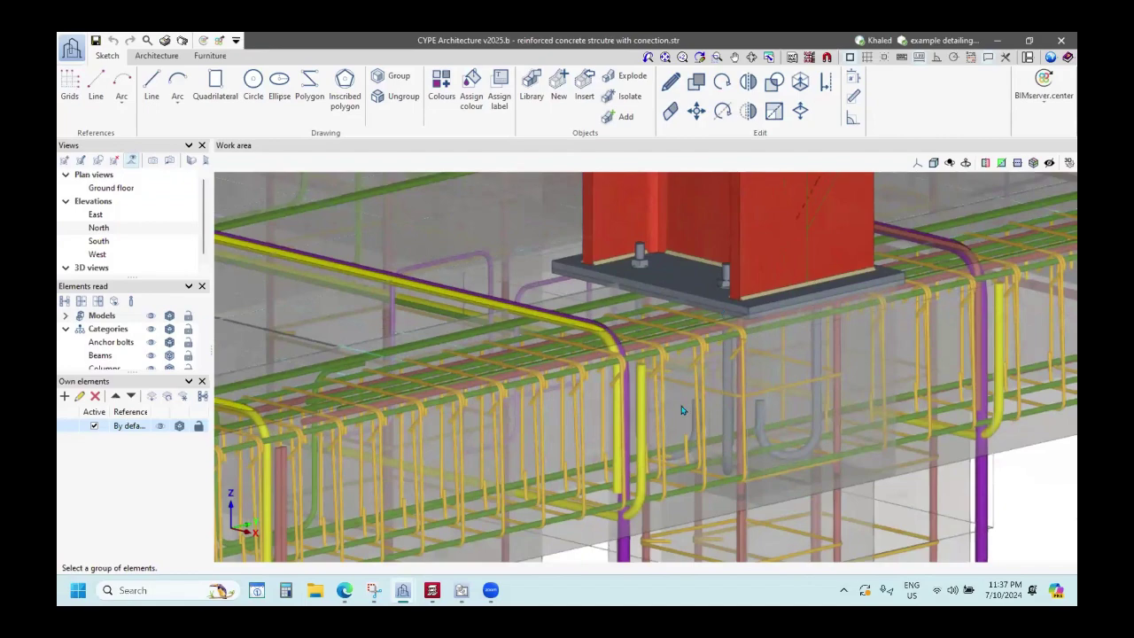
pyautogui.scroll(-5, 683, 405)
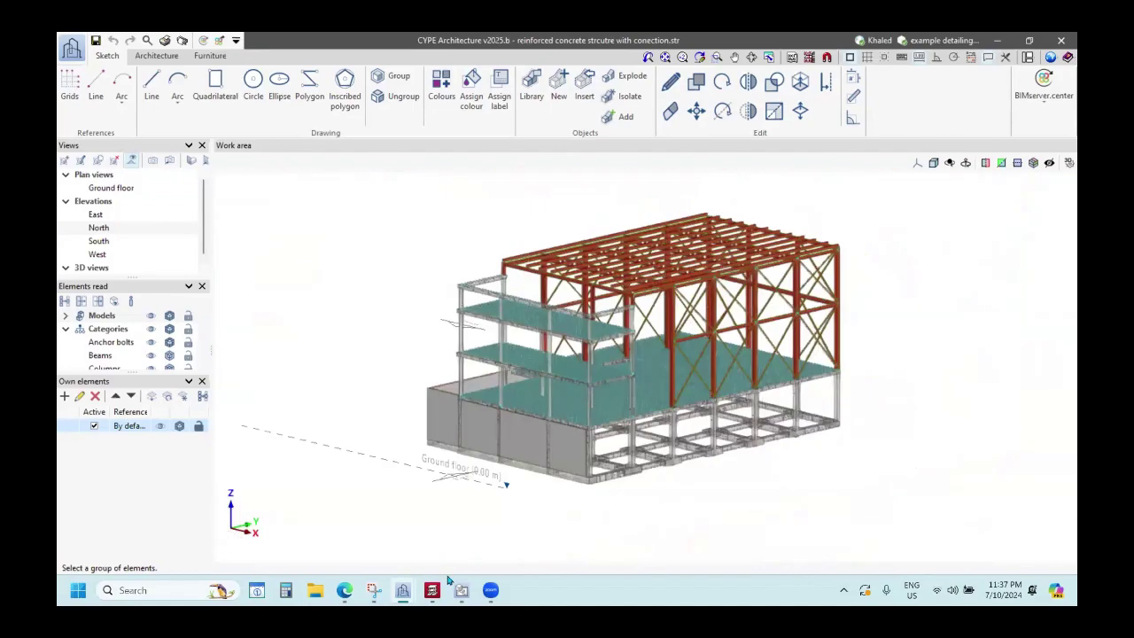
# Switch to the CYPECAD project 13 Feb 2024 -- JSP Associates, show its results and open the 3D view with details.
pyautogui.moveTo(432, 590)
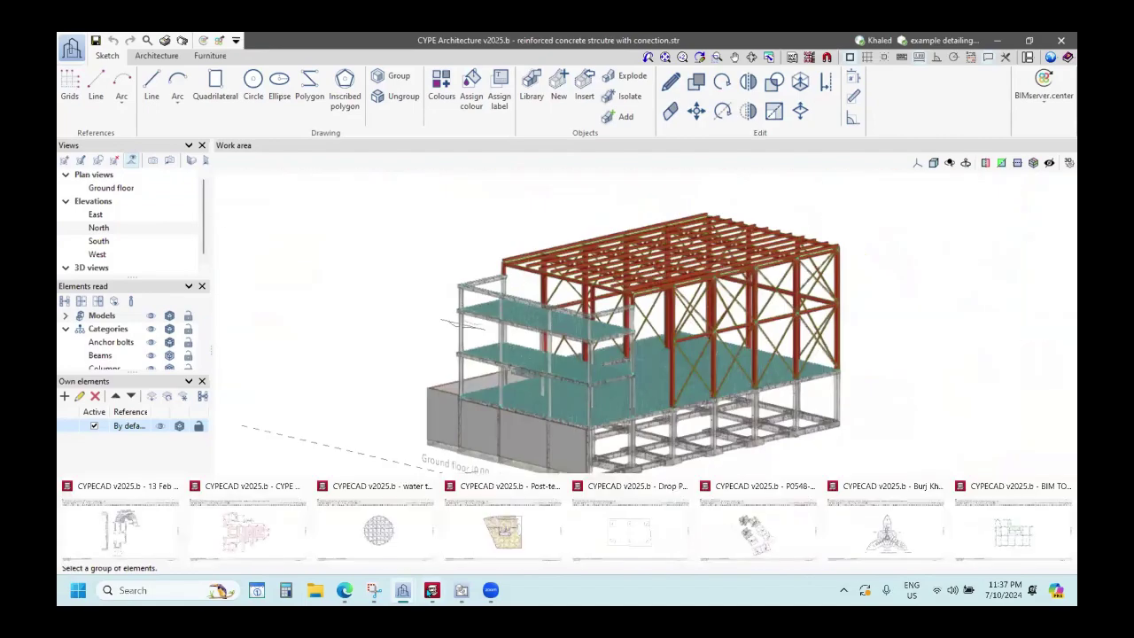
pyautogui.click(127, 536)
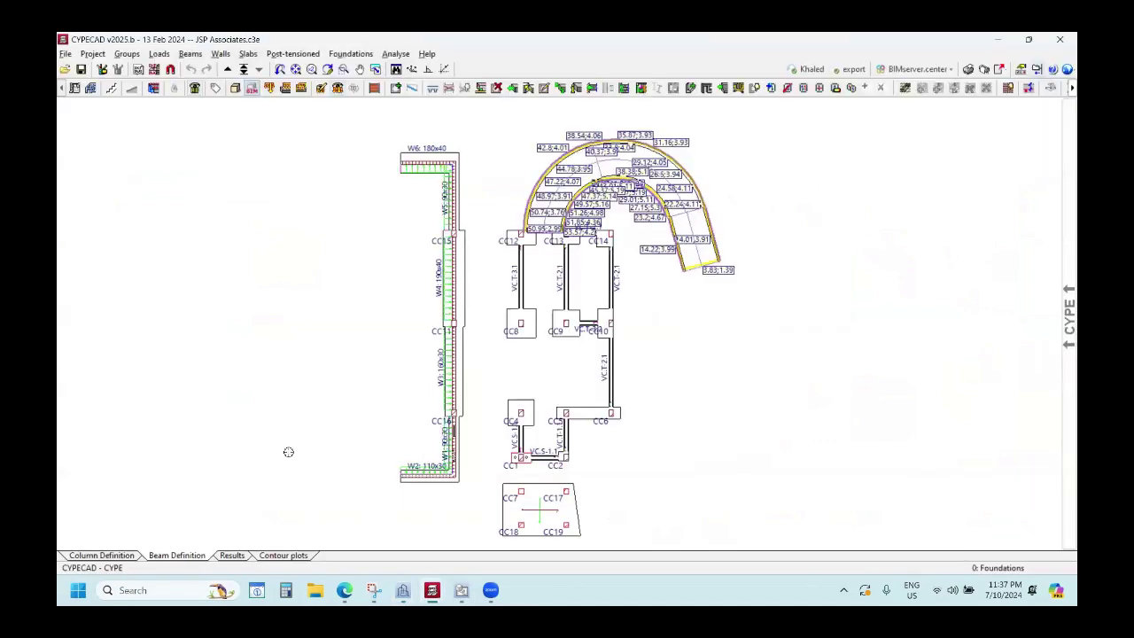
pyautogui.click(232, 556)
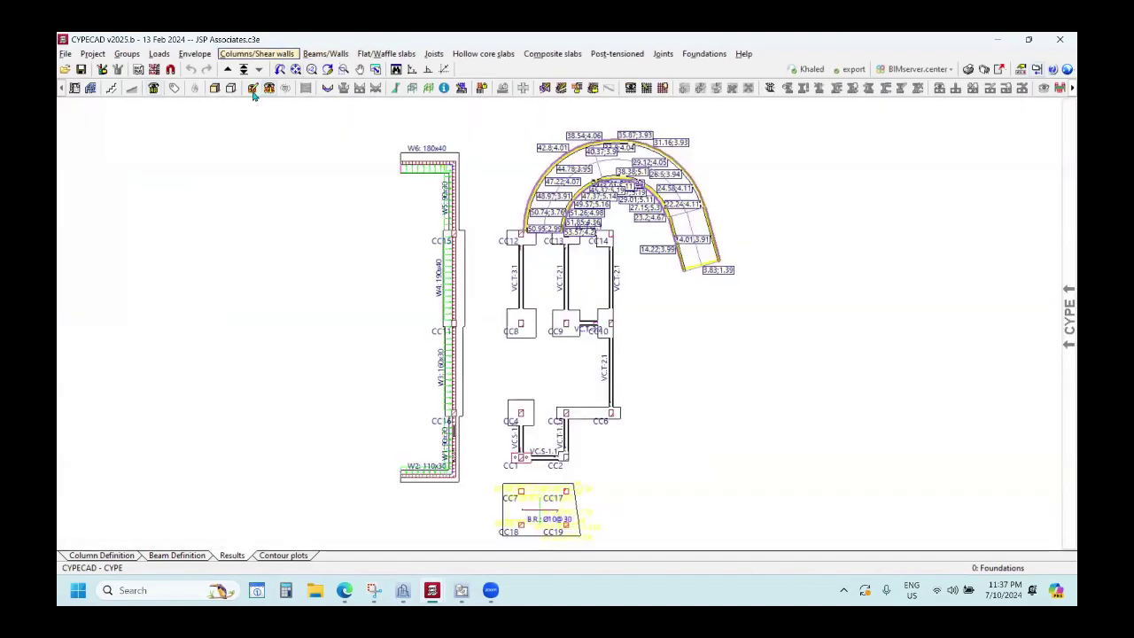
pyautogui.click(231, 88)
pyautogui.click(523, 337)
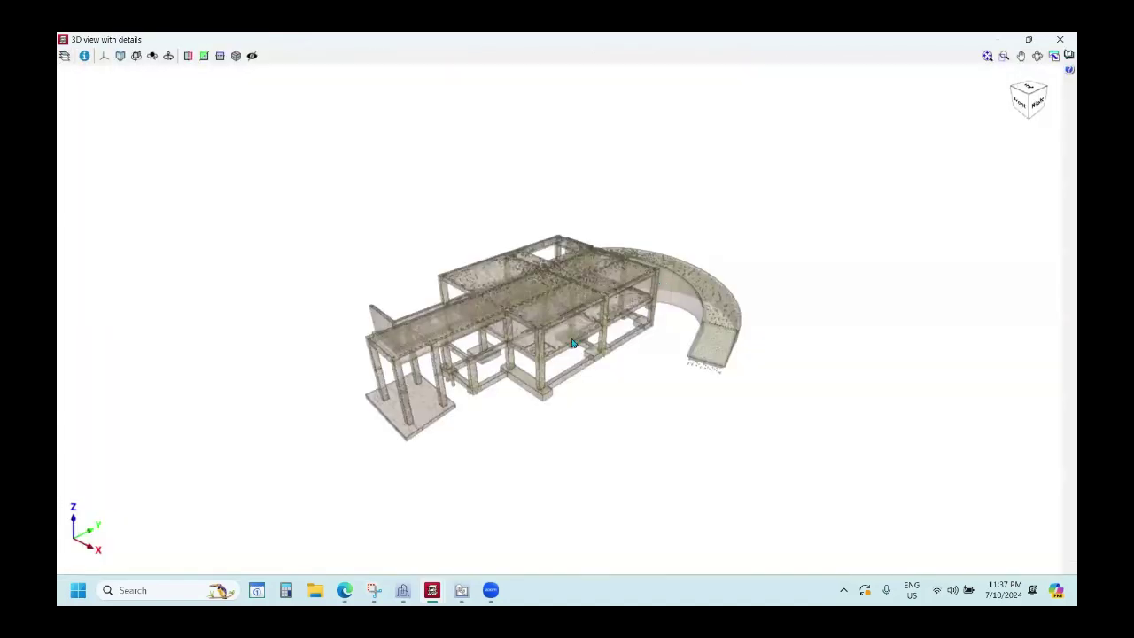
# Examine the reinforcement of the perimeter retaining wall, its openings, its strip footing and the columns rising through it.
pyautogui.scroll(10, 563, 326)
pyautogui.moveTo(559, 314); pyautogui.dragTo(788, 336, button='middle')
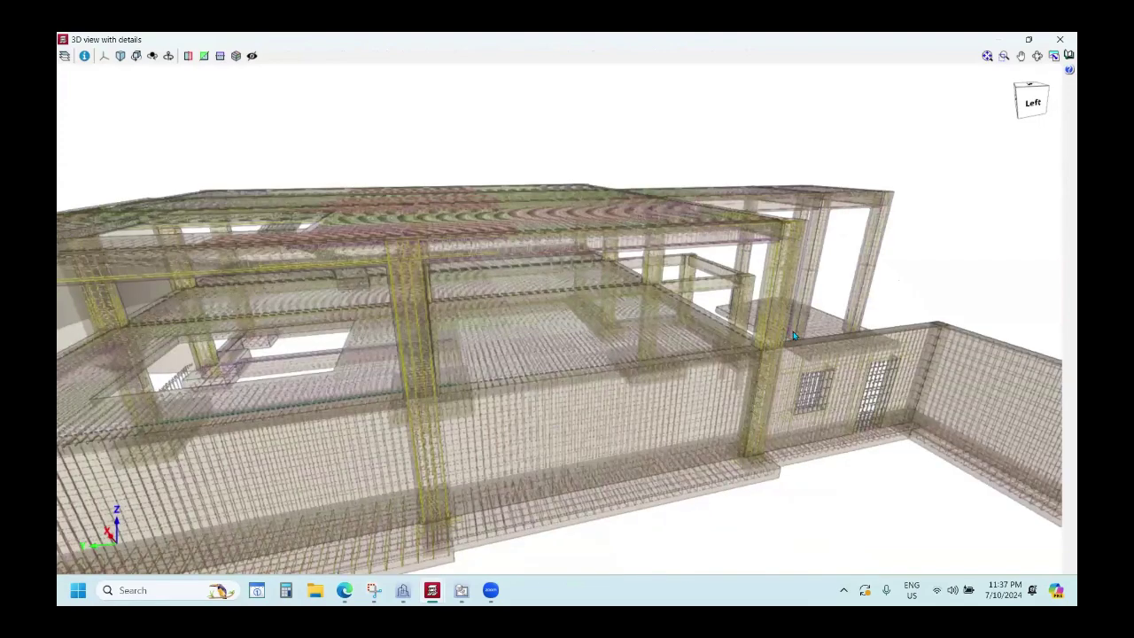
pyautogui.scroll(3, 793, 335)
pyautogui.scroll(-5, 405, 399)
pyautogui.moveTo(405, 399); pyautogui.dragTo(539, 398, button='middle')
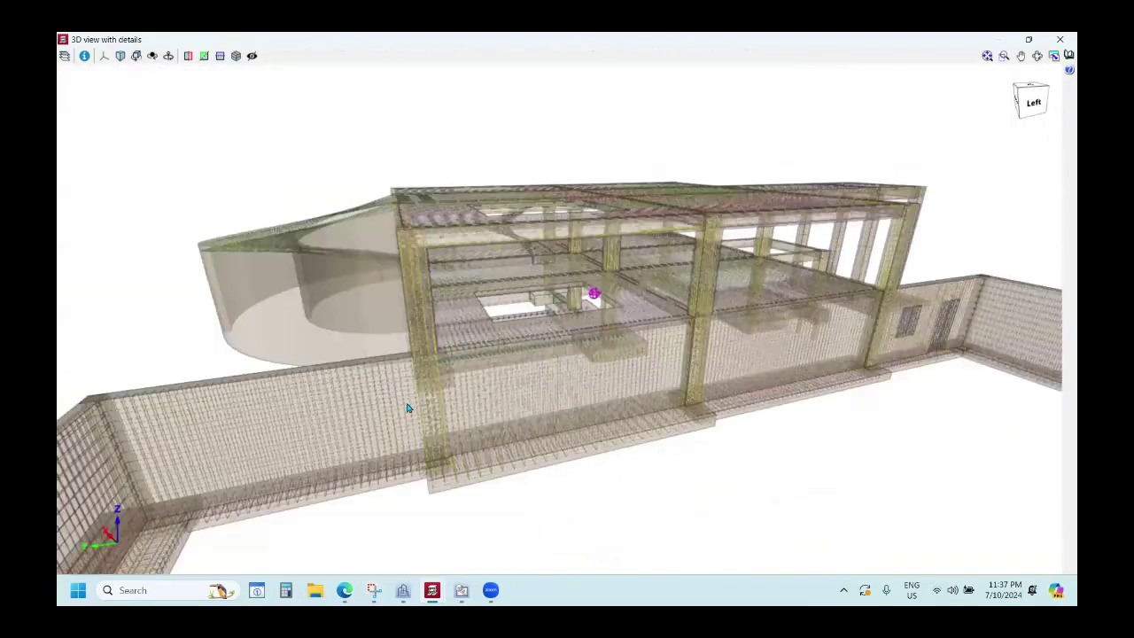
pyautogui.scroll(2, 542, 397)
pyautogui.scroll(2, 652, 364)
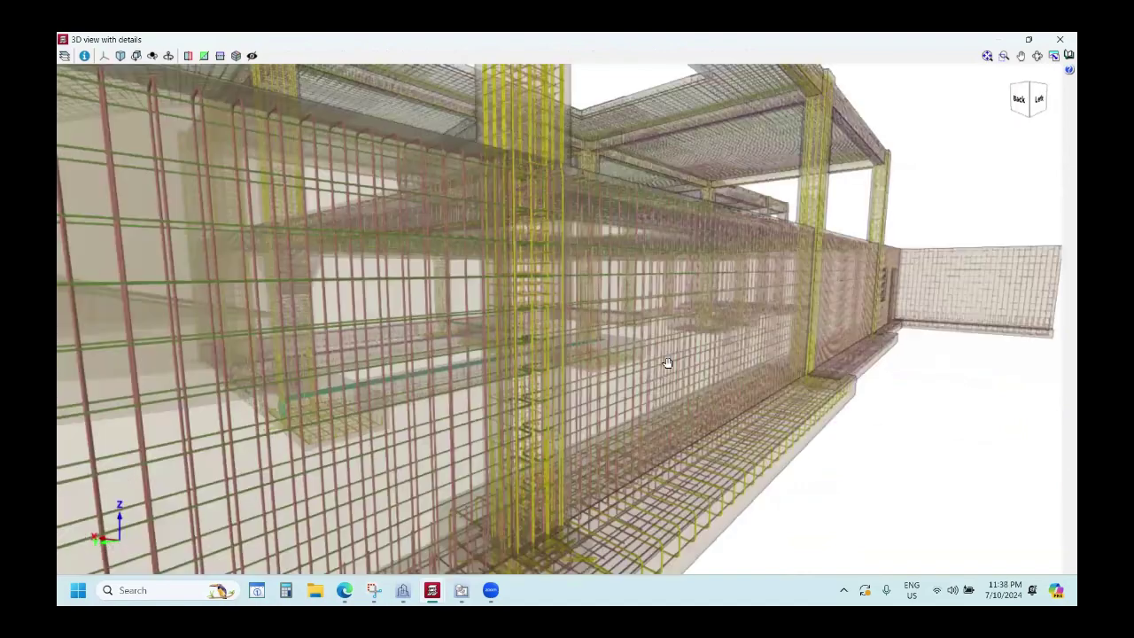
pyautogui.scroll(2, 469, 392)
pyautogui.scroll(-2, 784, 345)
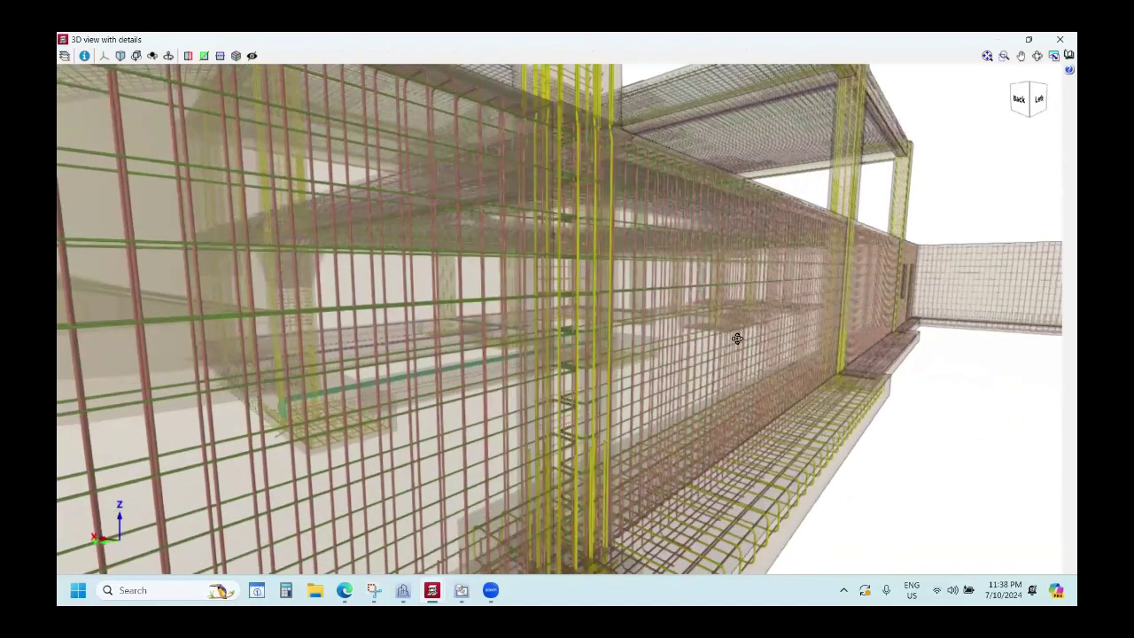
pyautogui.scroll(-1, 444, 413)
pyautogui.moveTo(481, 233); pyautogui.dragTo(490, 247, button='middle')
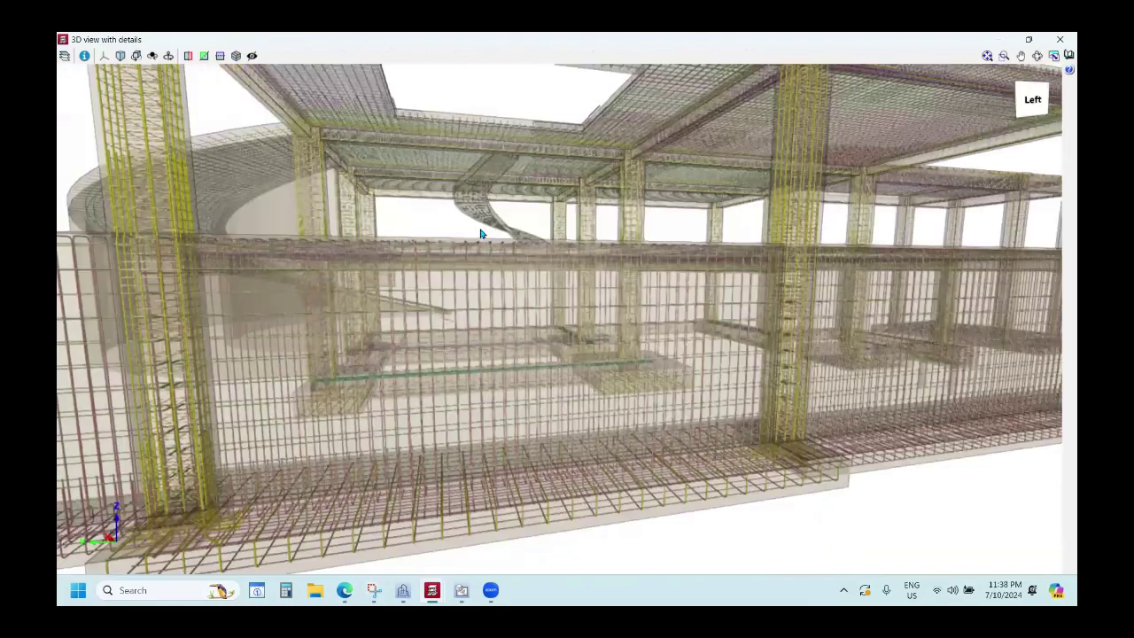
# Inspect the reinforcement of the curved staircase and the surrounding floor slab inside the building.
pyautogui.scroll(2, 567, 296)
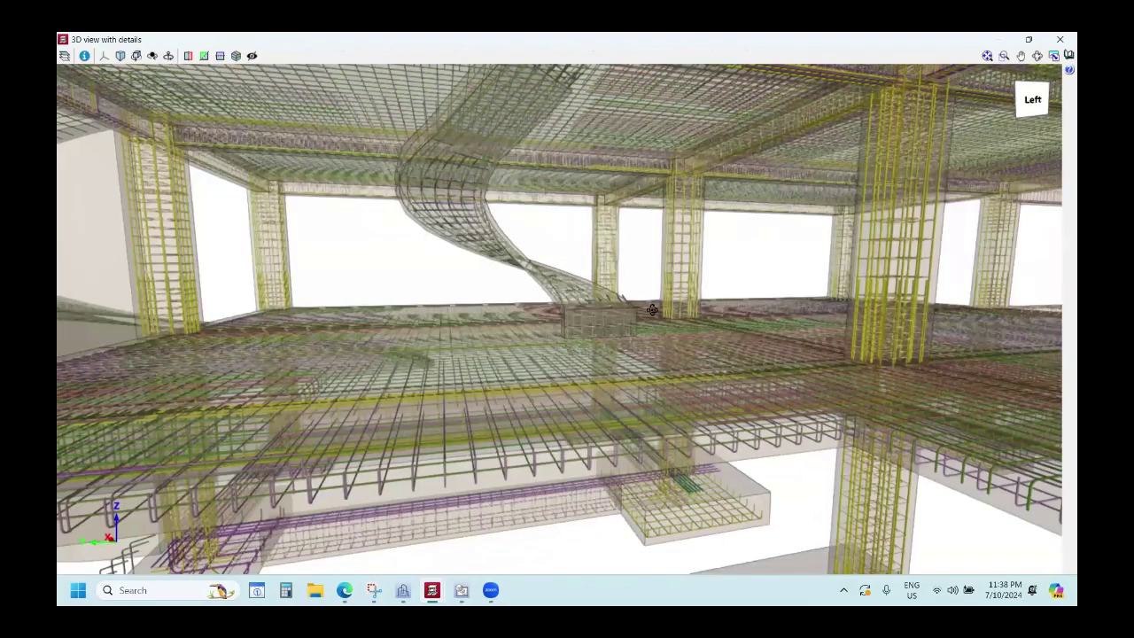
pyautogui.moveTo(667, 319); pyautogui.dragTo(620, 362, button='middle')
pyautogui.moveTo(731, 346); pyautogui.dragTo(607, 412, button='middle')
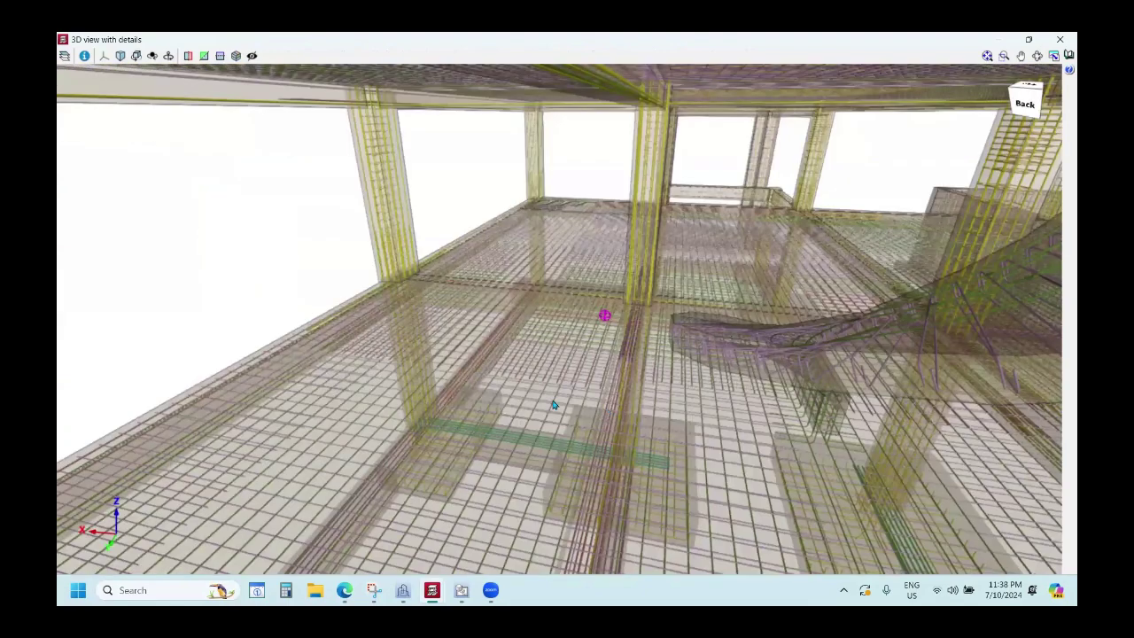
pyautogui.moveTo(711, 301); pyautogui.dragTo(477, 359, button='middle')
# Examine the curved ramp's reinforcement mesh and supporting walls, both up close and together with the whole building.
pyautogui.scroll(-5, 404, 495)
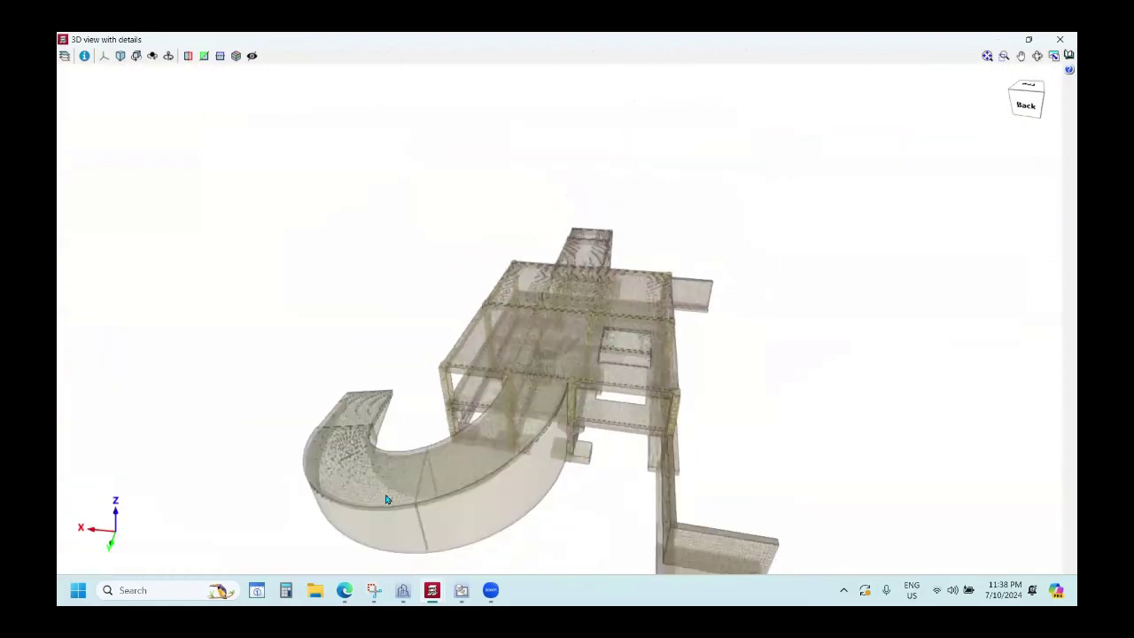
pyautogui.moveTo(630, 455); pyautogui.dragTo(790, 436, button='middle')
pyautogui.scroll(6, 790, 436)
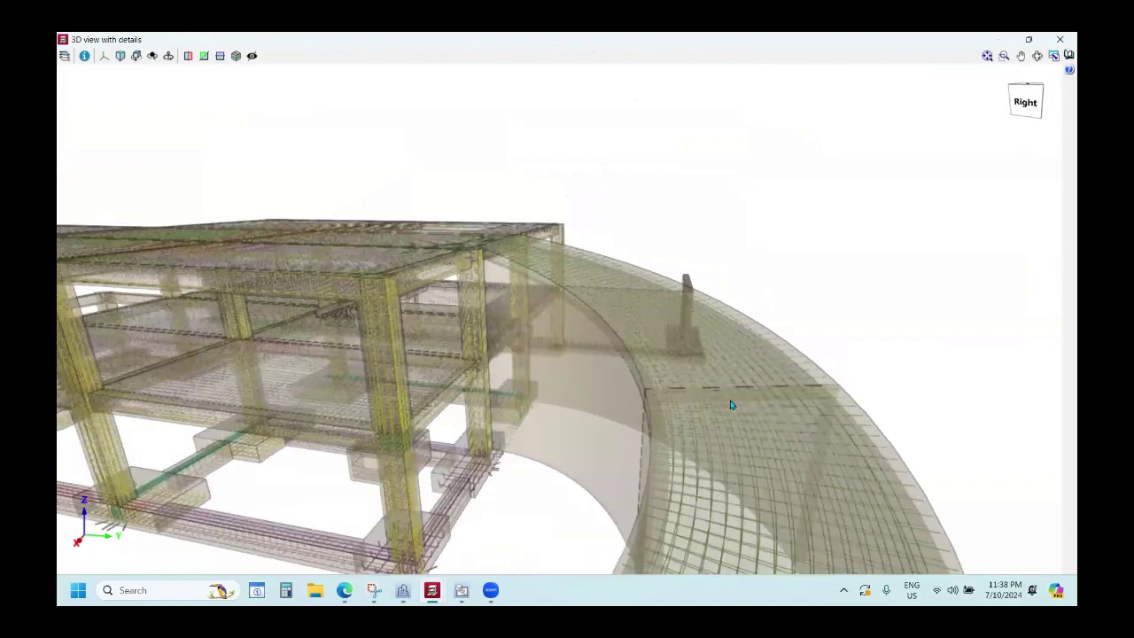
pyautogui.scroll(2, 683, 307)
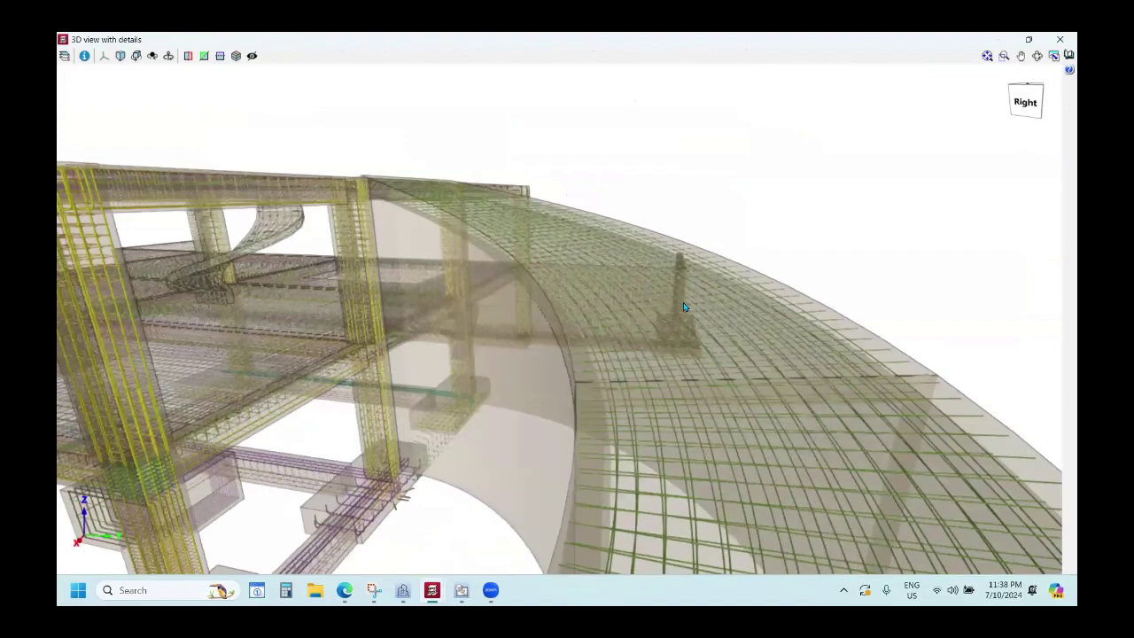
pyautogui.scroll(2, 698, 331)
pyautogui.scroll(-10, 498, 328)
pyautogui.moveTo(453, 253); pyautogui.dragTo(742, 411, button='middle')
pyautogui.scroll(5, 792, 434)
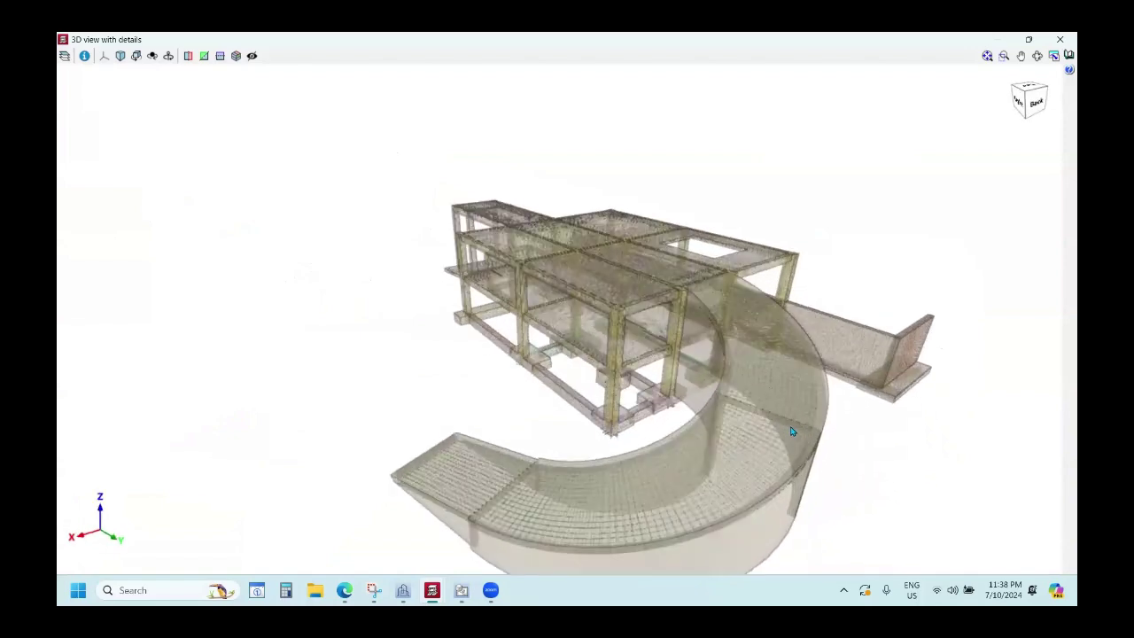
pyautogui.moveTo(768, 412)
pyautogui.keyDown('shift'); pyautogui.mouseDown(button='middle')
pyautogui.moveTo(700, 399)
pyautogui.moveTo(727, 392)
pyautogui.moveTo(714, 403)
pyautogui.moveTo(526, 400)
pyautogui.moveTo(612, 435)
pyautogui.moveTo(578, 395)
pyautogui.moveTo(547, 271)
pyautogui.moveTo(624, 301)
pyautogui.moveTo(629, 326)
pyautogui.mouseUp(button='middle'); pyautogui.keyUp('shift')
# Close the detailed 3D view, open the building's plain 3D view and inspect its frame, foundations and curved ramp.
pyautogui.click(1060, 40)
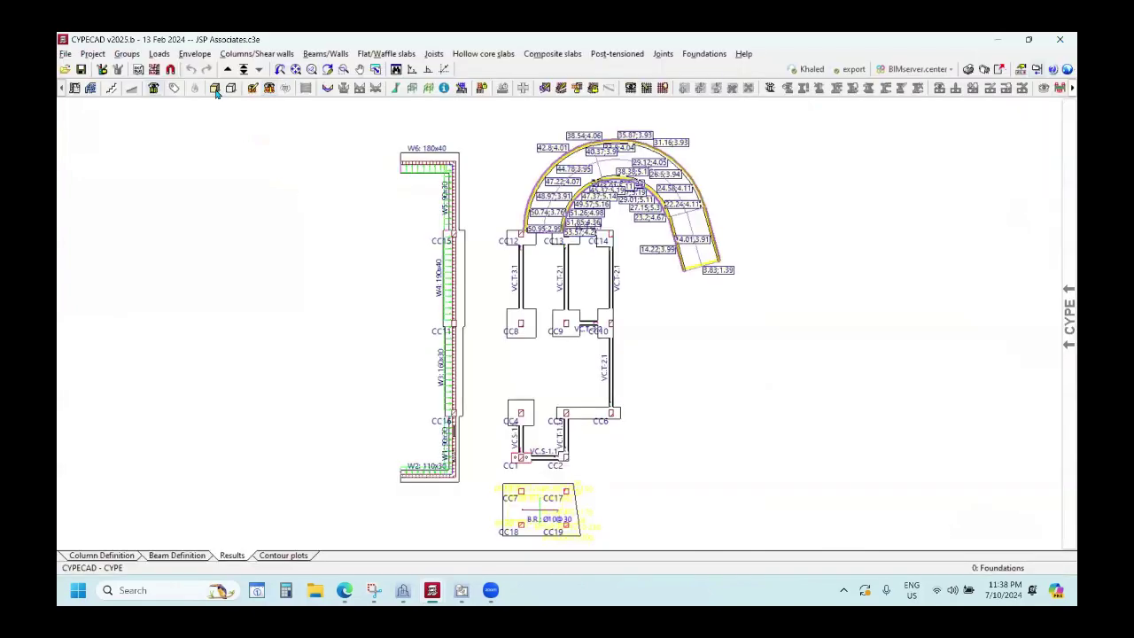
pyautogui.click(215, 88)
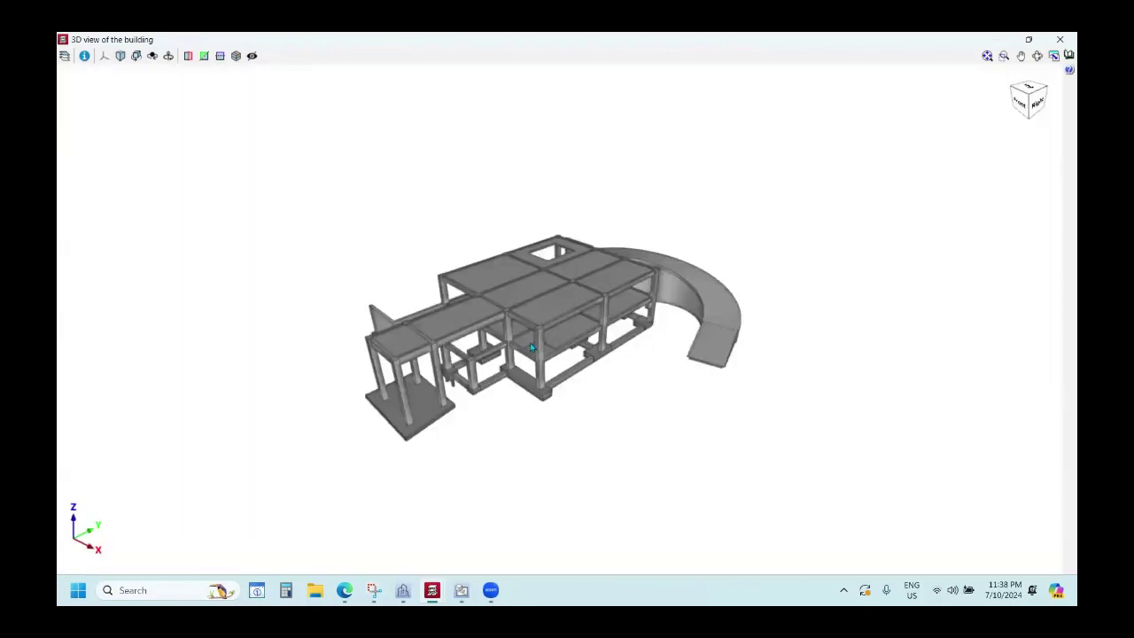
pyautogui.scroll(6, 635, 352)
pyautogui.keyDown('shift'); pyautogui.moveTo(525, 279); pyautogui.dragTo(523, 290, button='middle'); pyautogui.keyUp('shift')
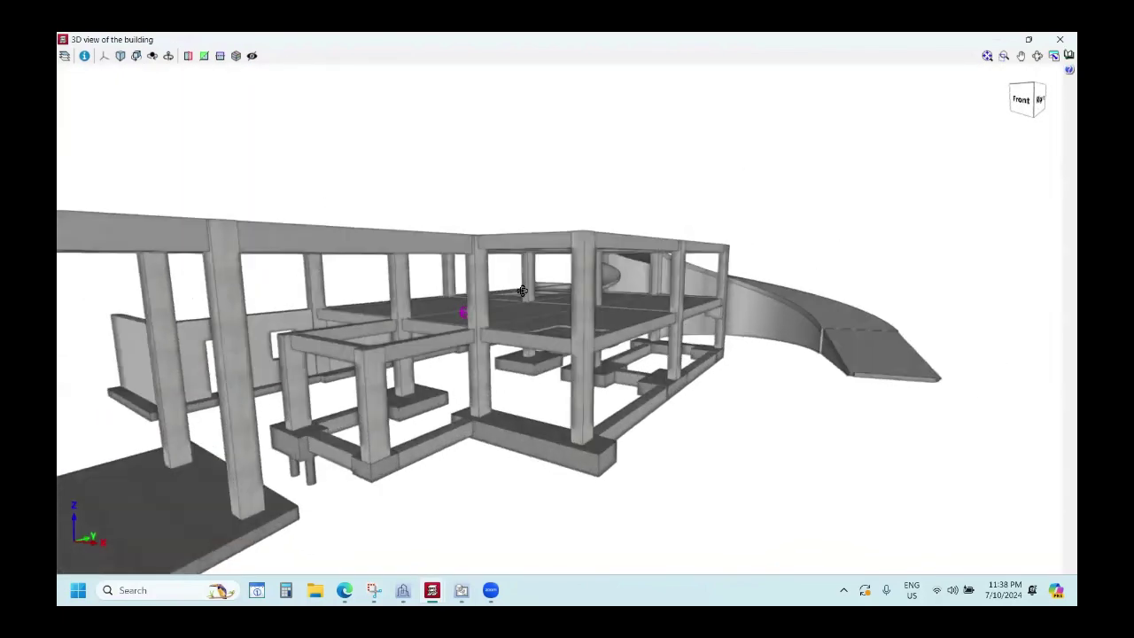
# Inspect the corbels on the columns beneath the floor beams in the building's 3D view.
pyautogui.scroll(10, 704, 350)
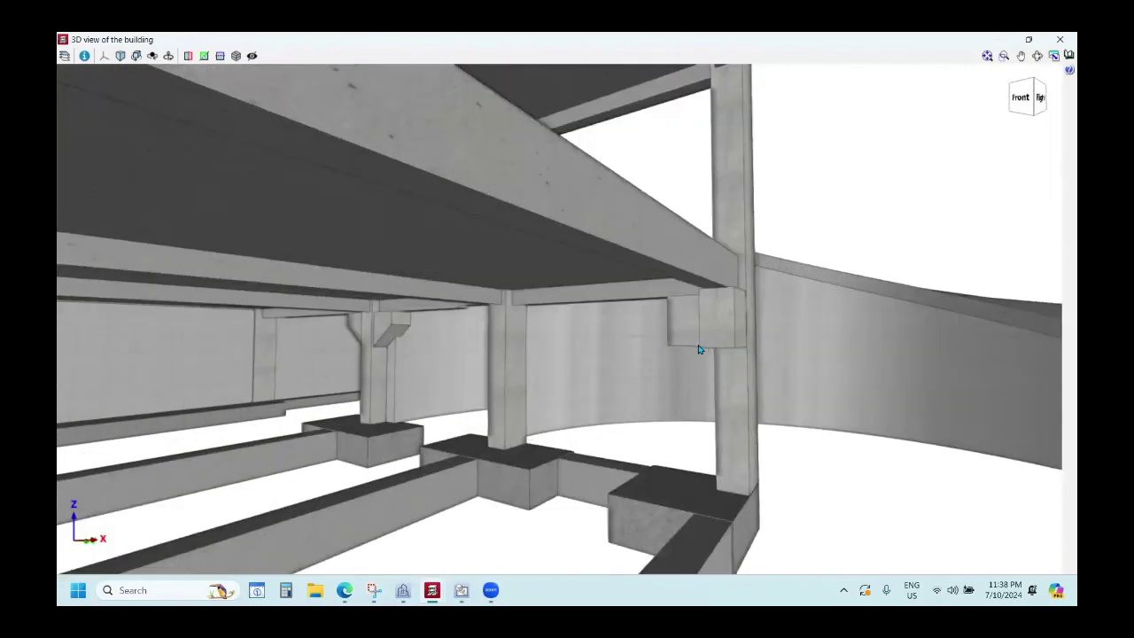
pyautogui.scroll(2, 705, 350)
pyautogui.moveTo(715, 318)
pyautogui.keyDown('shift'); pyautogui.mouseDown(button='middle')
pyautogui.moveTo(835, 309)
pyautogui.moveTo(887, 346)
pyautogui.mouseUp(button='middle'); pyautogui.keyUp('shift')
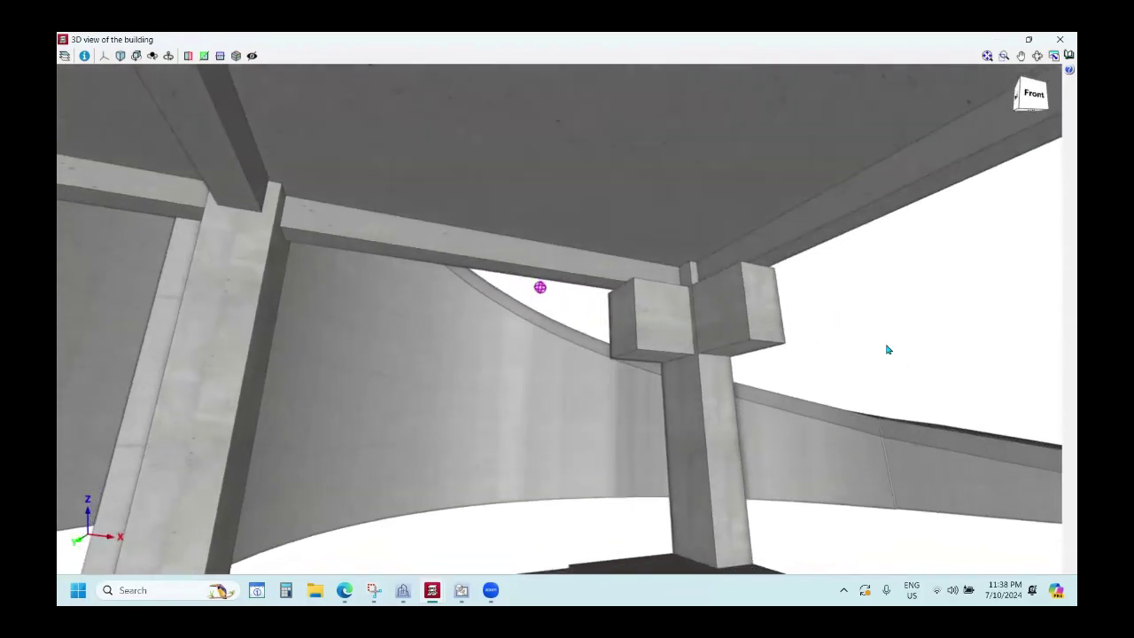
pyautogui.scroll(2, 884, 347)
pyautogui.scroll(2, 577, 324)
pyautogui.scroll(1, 608, 304)
pyautogui.scroll(2, 542, 288)
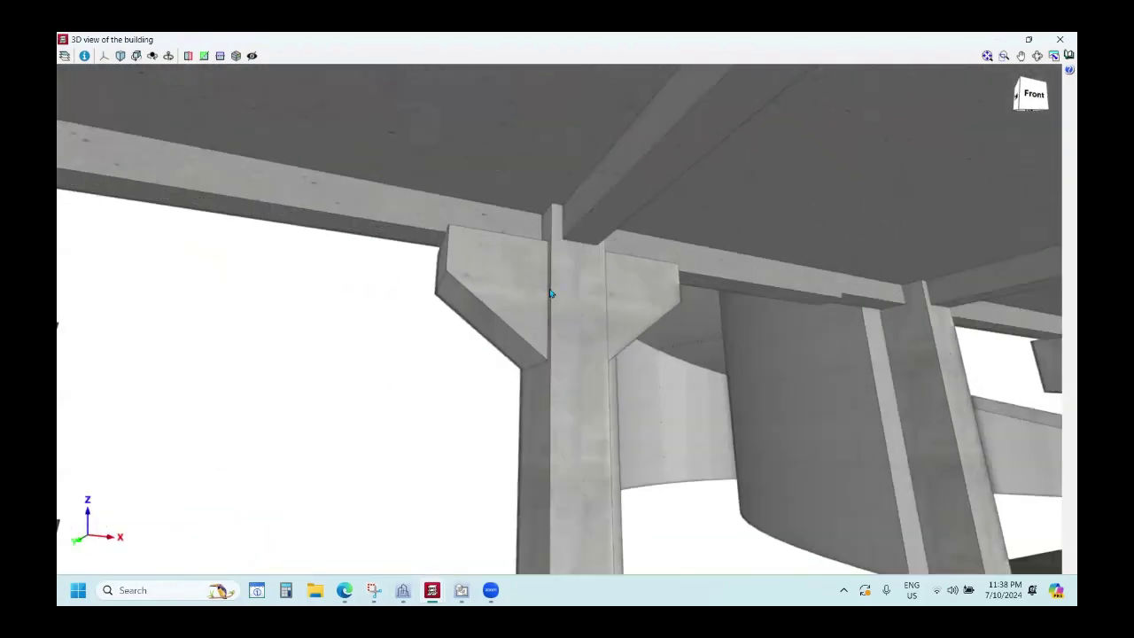
pyautogui.scroll(1, 675, 301)
pyautogui.scroll(-2, 621, 333)
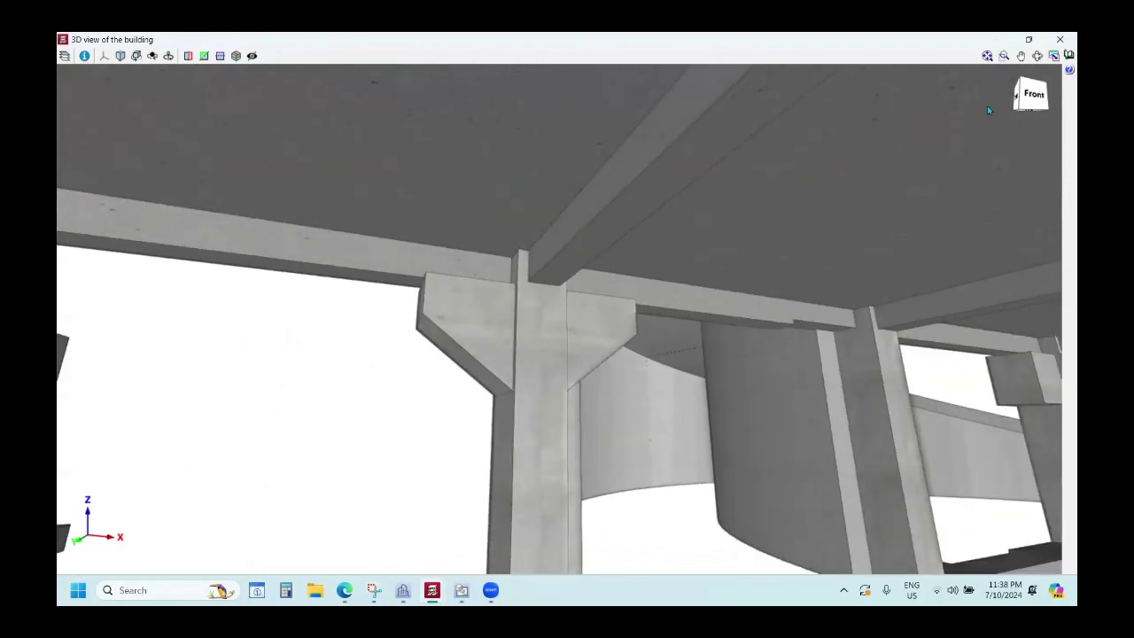
# Close the 3D view and show the Floor 1 plan in beam definition mode.
pyautogui.click(1060, 39)
pyautogui.click(228, 70)
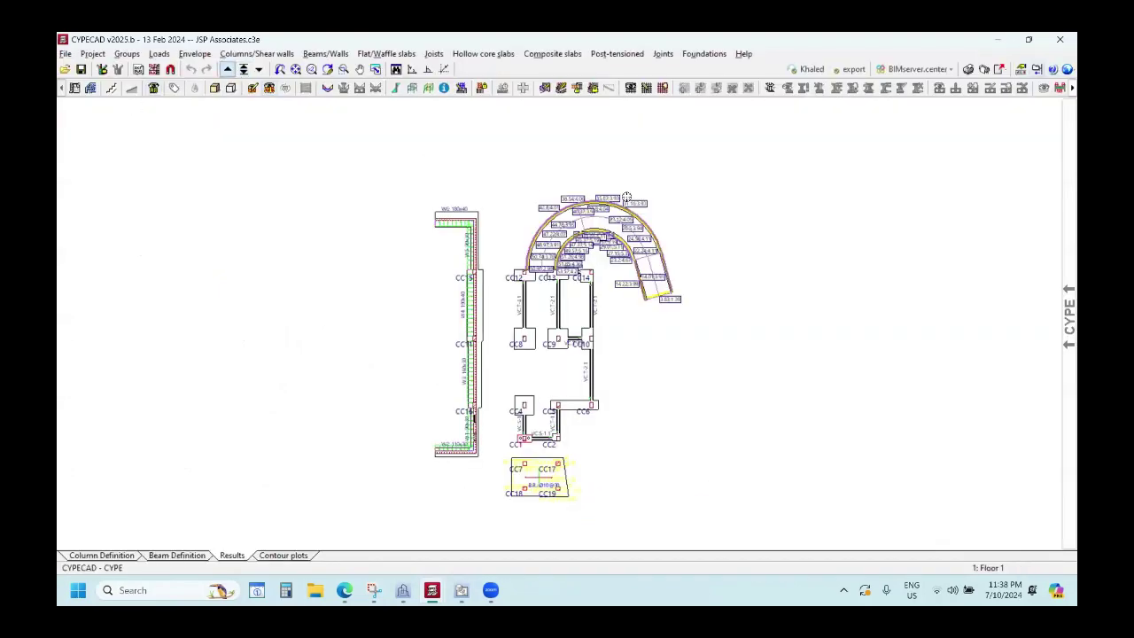
pyautogui.scroll(2, 568, 268)
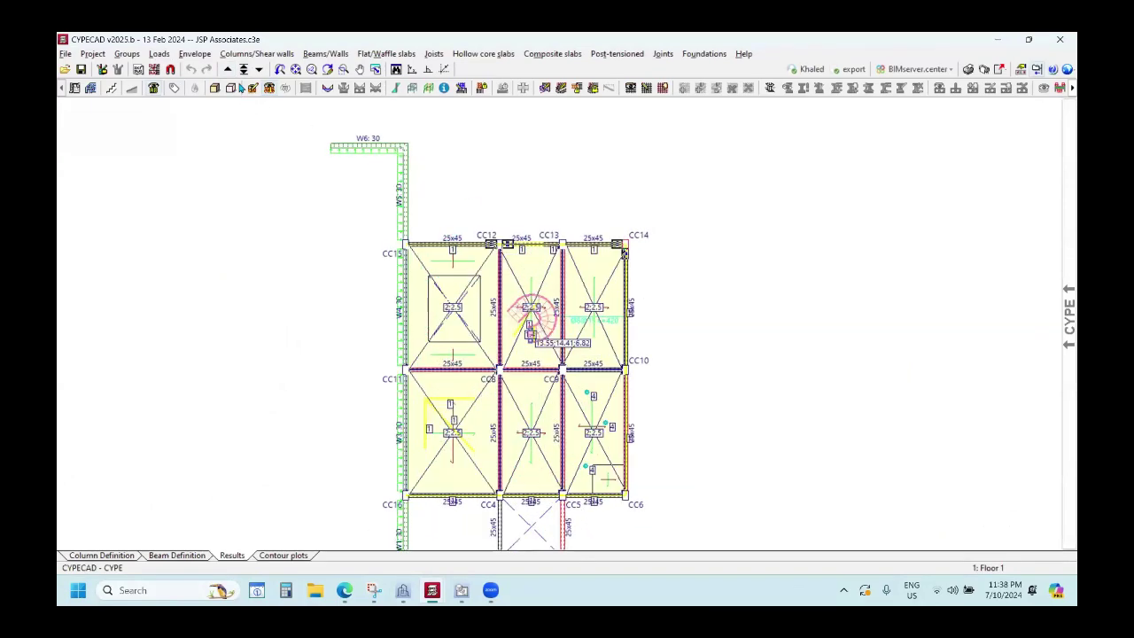
pyautogui.click(178, 555)
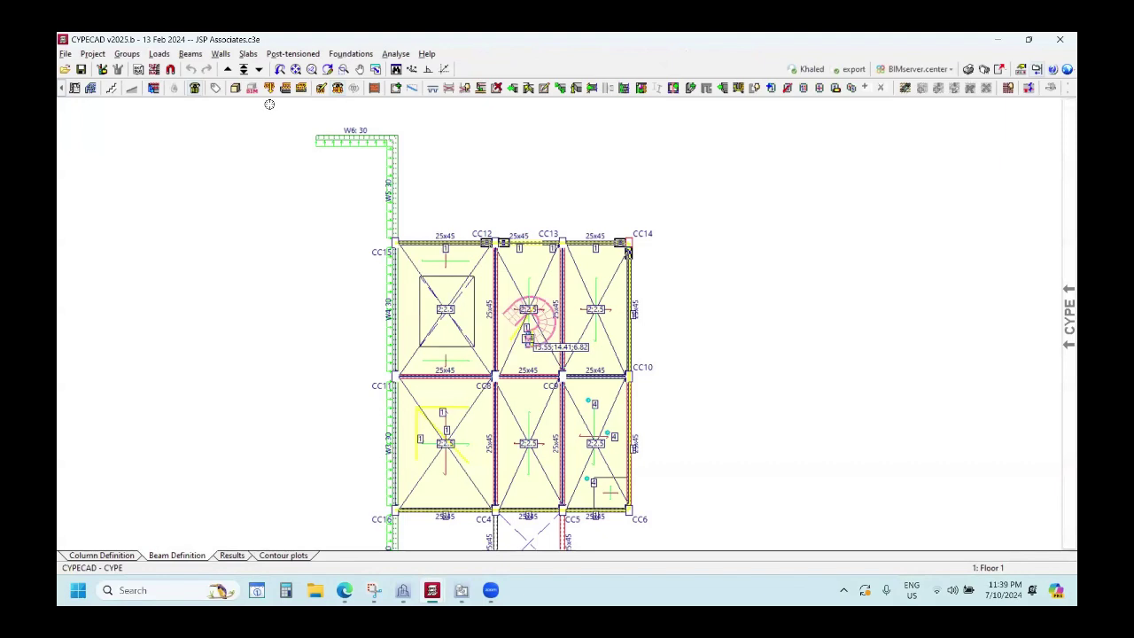
# Open the Frame 9 corbel at column CC12 for editing and examine its geometry and reinforcement detailing.
pyautogui.click(190, 54)
pyautogui.click(228, 121)
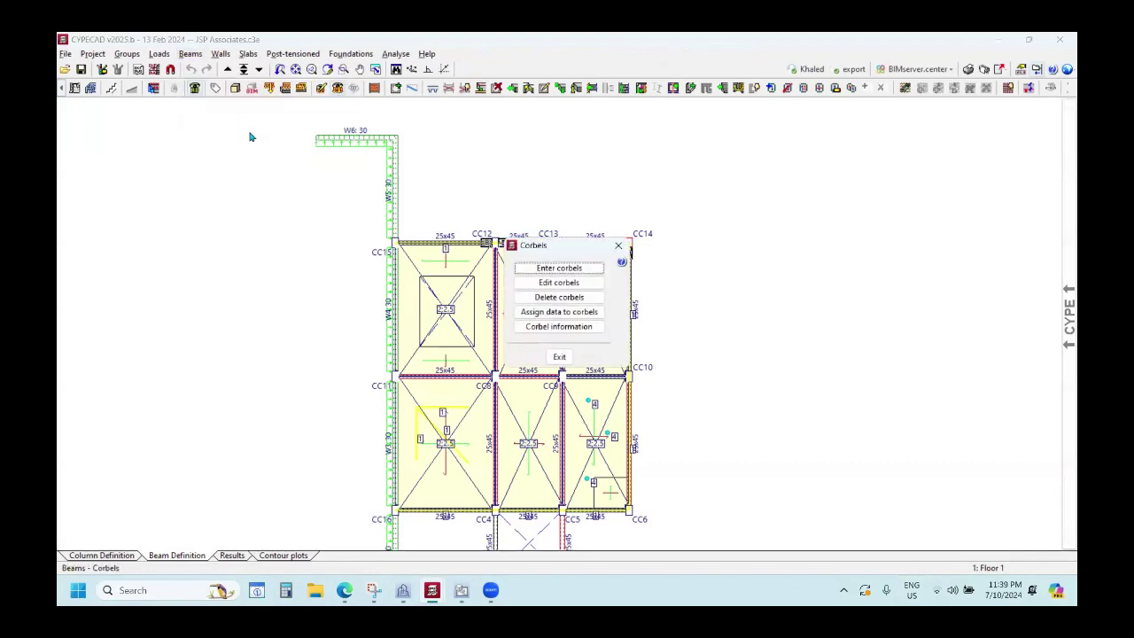
pyautogui.moveTo(567, 249); pyautogui.dragTo(766, 189)
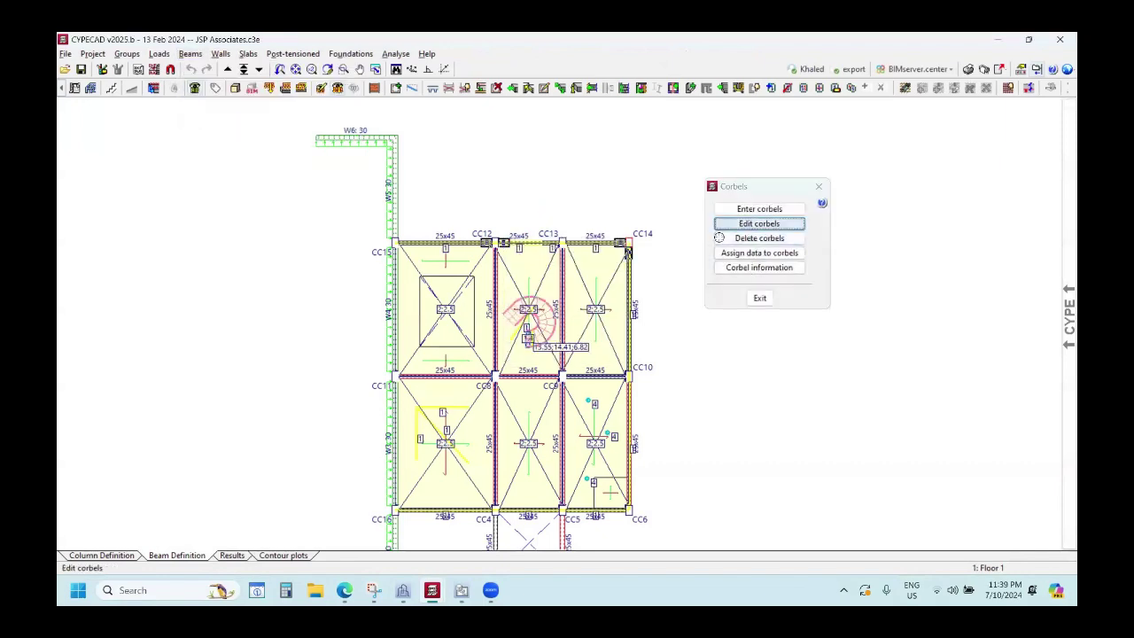
pyautogui.click(757, 222)
pyautogui.scroll(5, 493, 245)
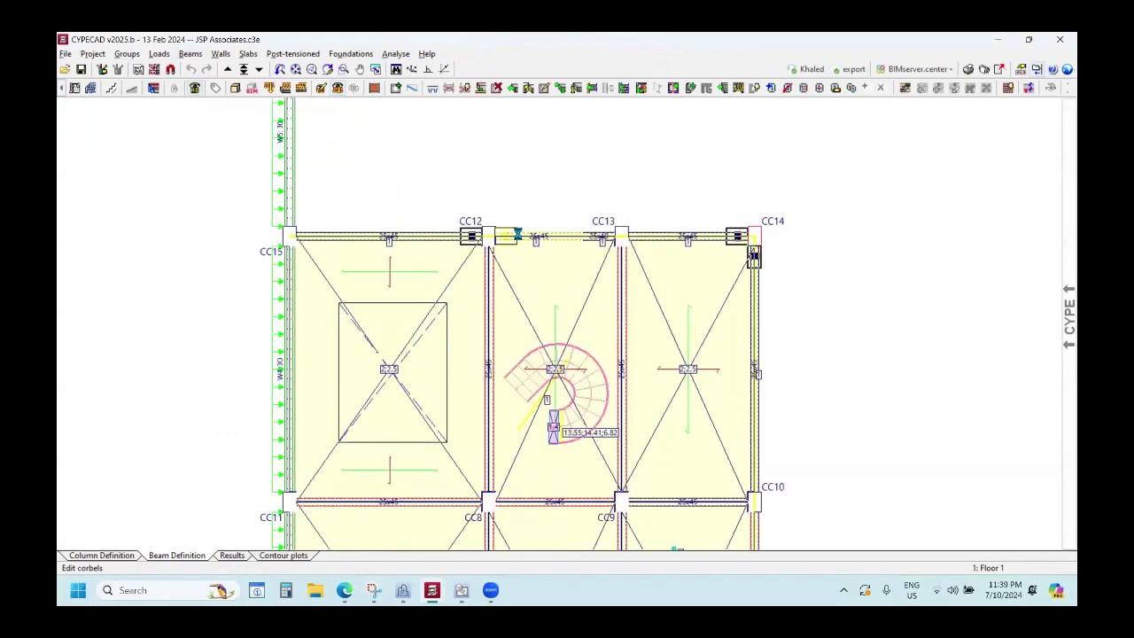
pyautogui.click(500, 238)
pyautogui.scroll(3, 503, 307)
pyautogui.scroll(-3, 504, 306)
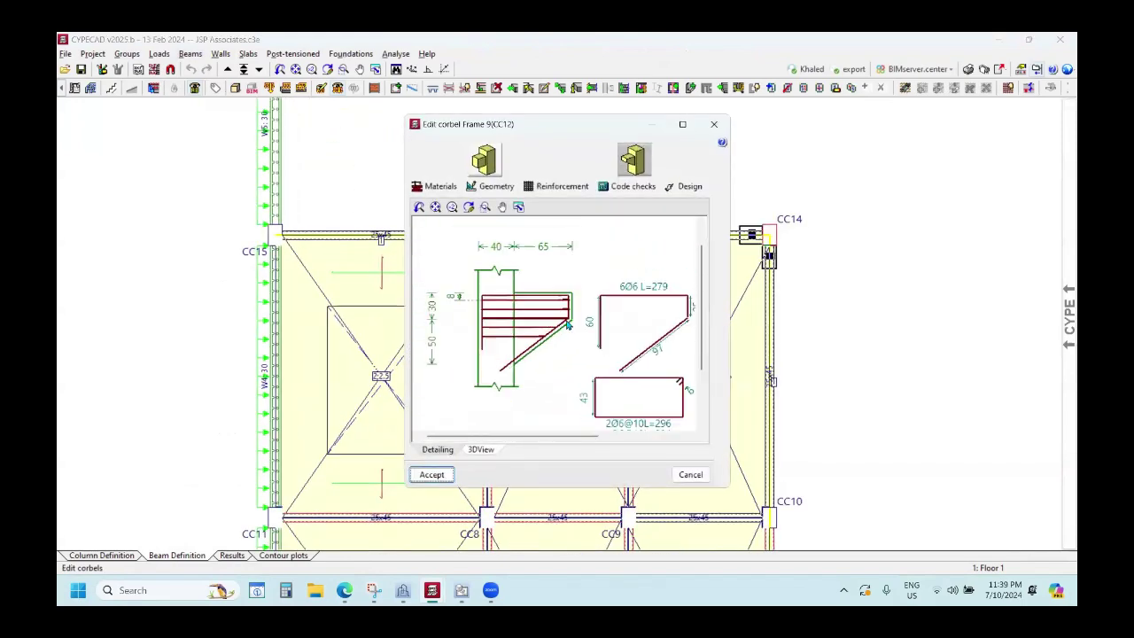
pyautogui.scroll(-2, 716, 278)
pyautogui.scroll(2, 630, 289)
pyautogui.scroll(2, 666, 310)
pyautogui.scroll(-2, 629, 297)
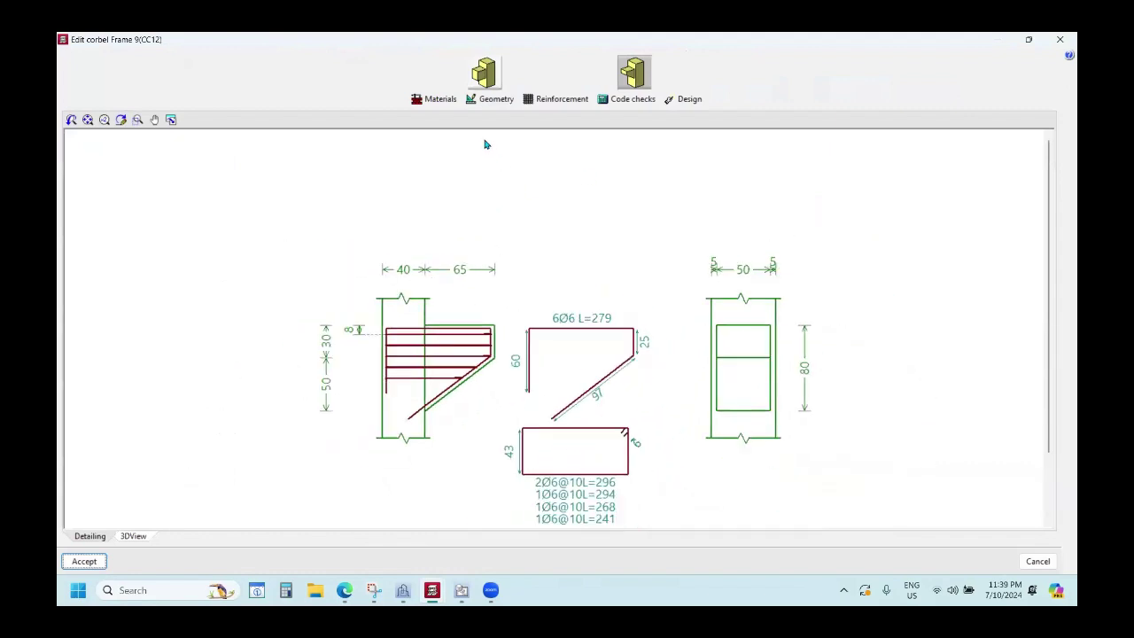
# Try the rectangular shape for the CC12 corbel with 6 Ø6 primary bars, 5 Ø6 horizontal stirrups and 60 and 20 cm anchorage lengths.
pyautogui.click(561, 99)
pyautogui.click(494, 88)
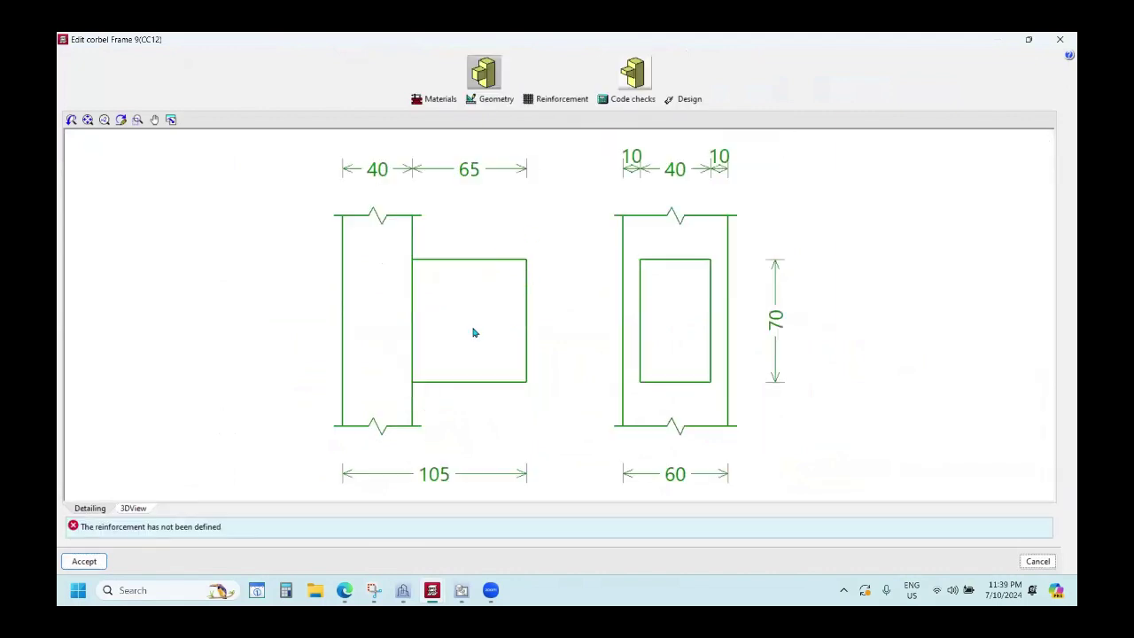
pyautogui.click(555, 101)
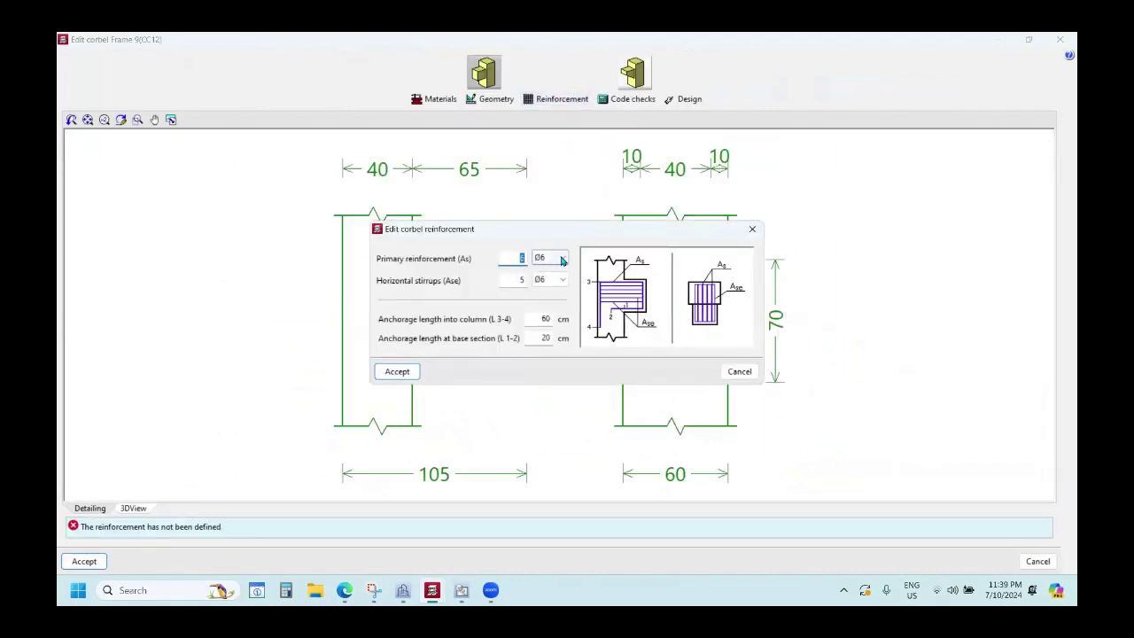
pyautogui.press('Return')
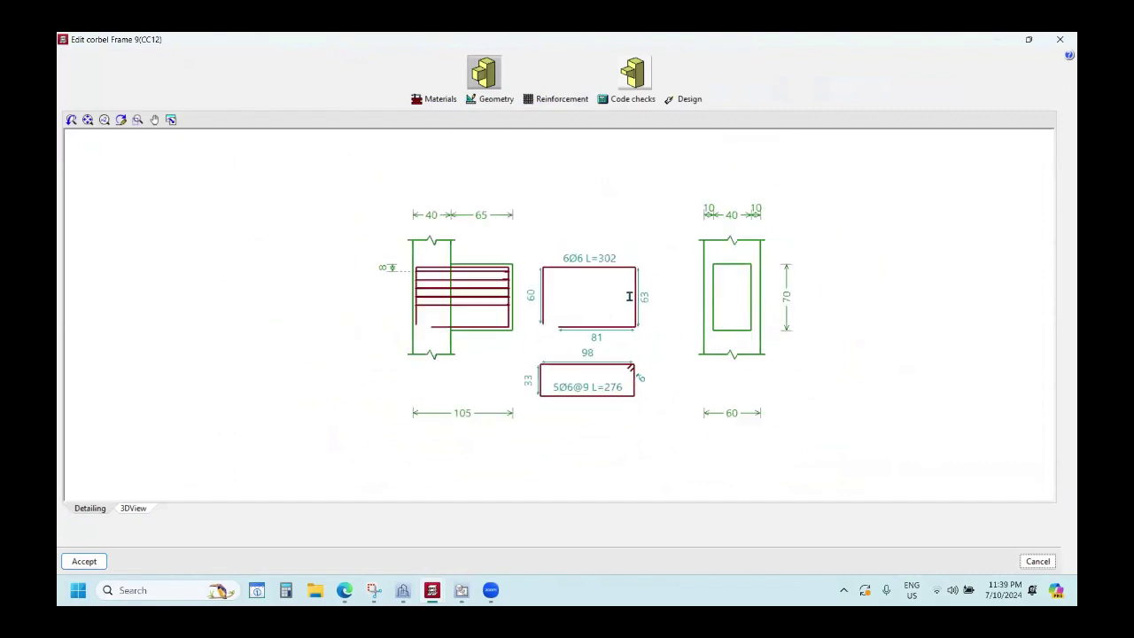
# Review the options for printing the corbel drawing or saving it as a file, and leave them without exporting.
pyautogui.click(172, 121)
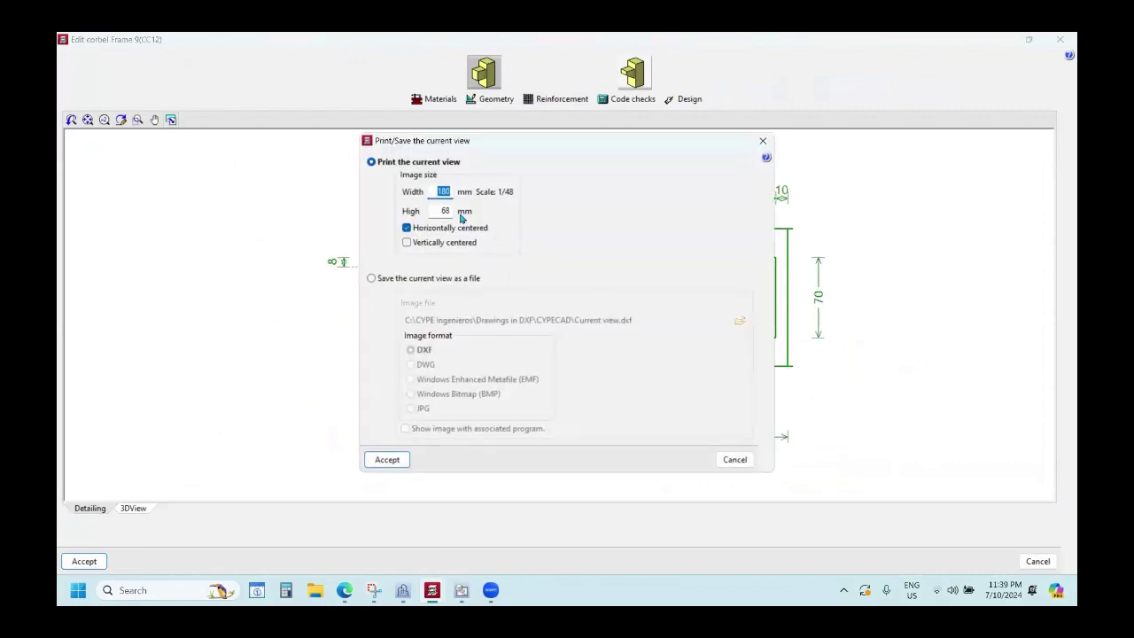
pyautogui.moveTo(489, 147); pyautogui.dragTo(570, 136)
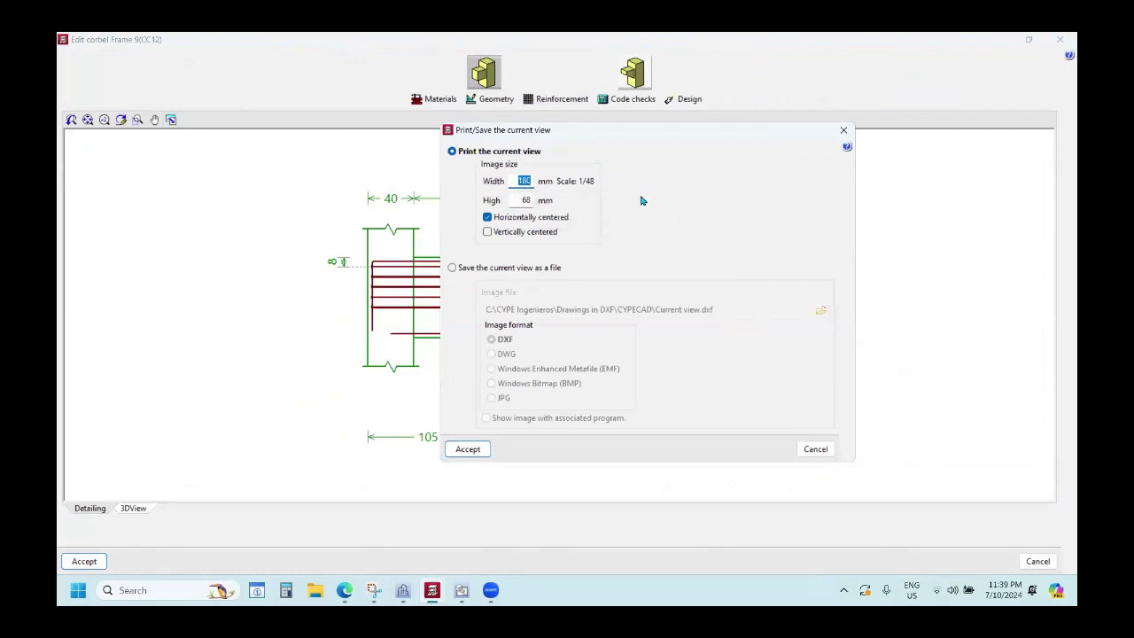
pyautogui.click(484, 269)
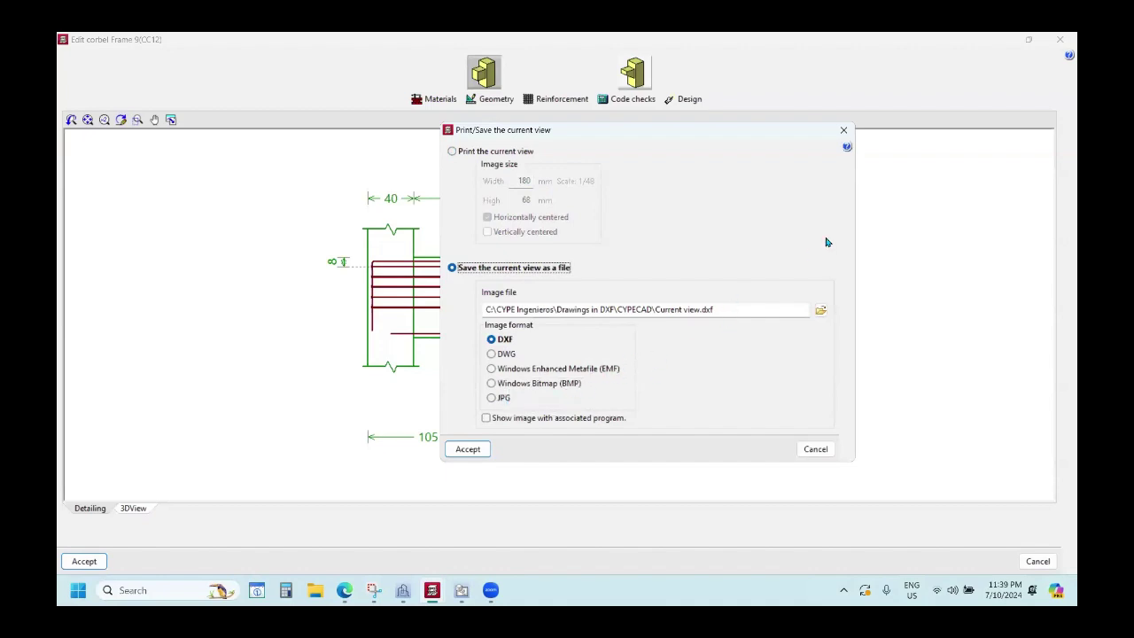
pyautogui.click(843, 130)
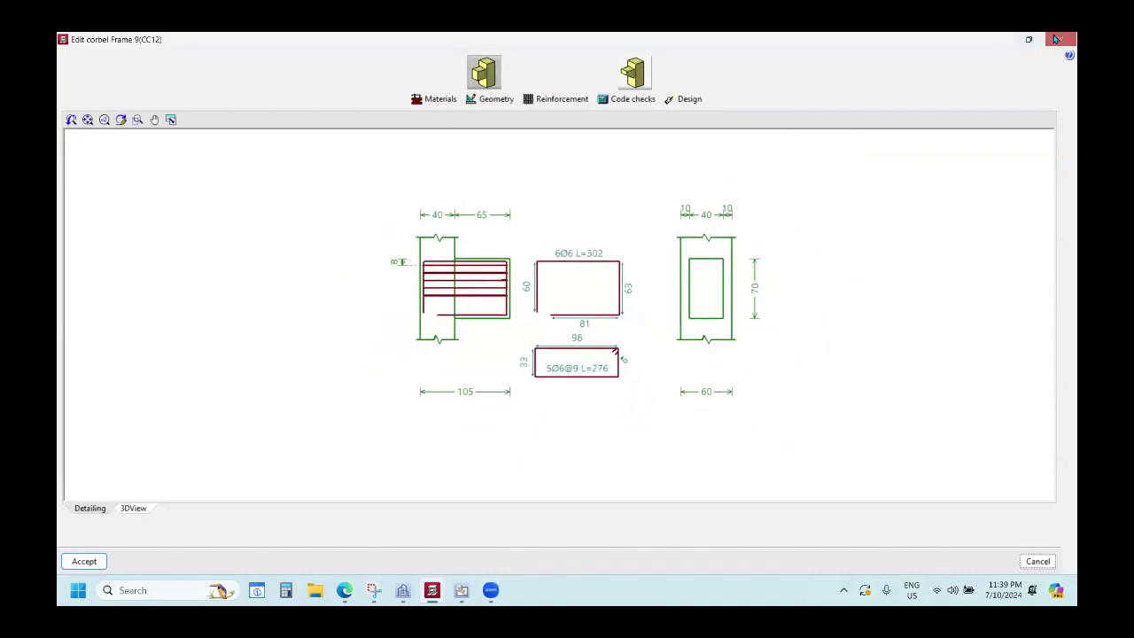
# Examine the CC12 corbel's reinforcement cage in 3D and close the corbel editor.
pyautogui.click(134, 507)
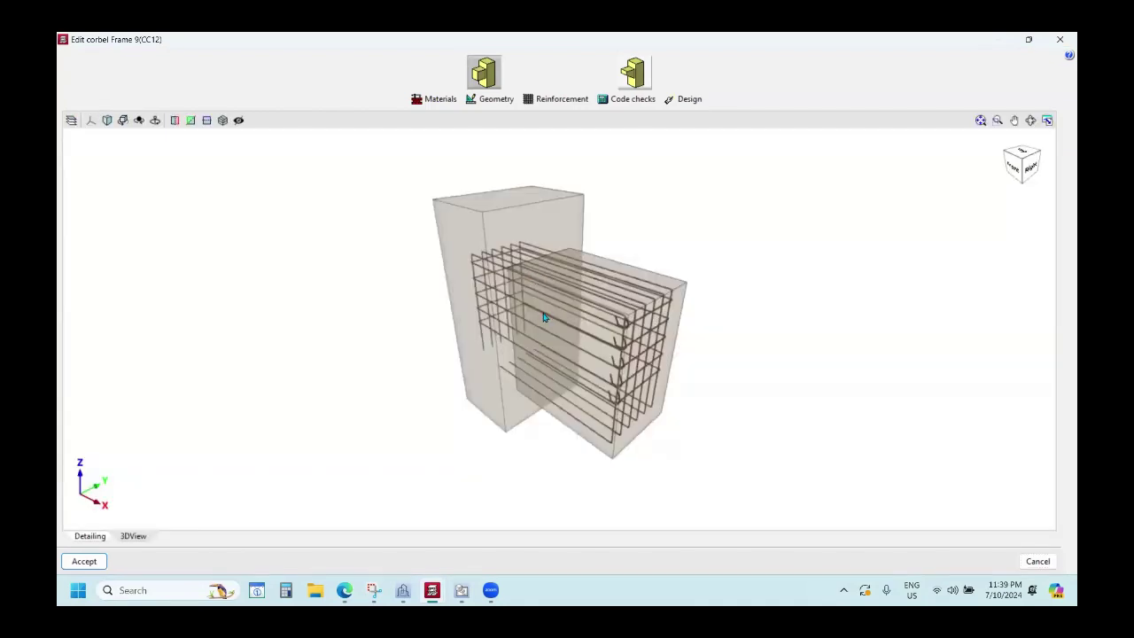
pyautogui.scroll(3, 535, 328)
pyautogui.moveTo(529, 337)
pyautogui.mouseDown(button='right')
pyautogui.moveTo(572, 306)
pyautogui.moveTo(531, 314)
pyautogui.moveTo(520, 334)
pyautogui.mouseUp(button='right')
pyautogui.scroll(-2, 529, 301)
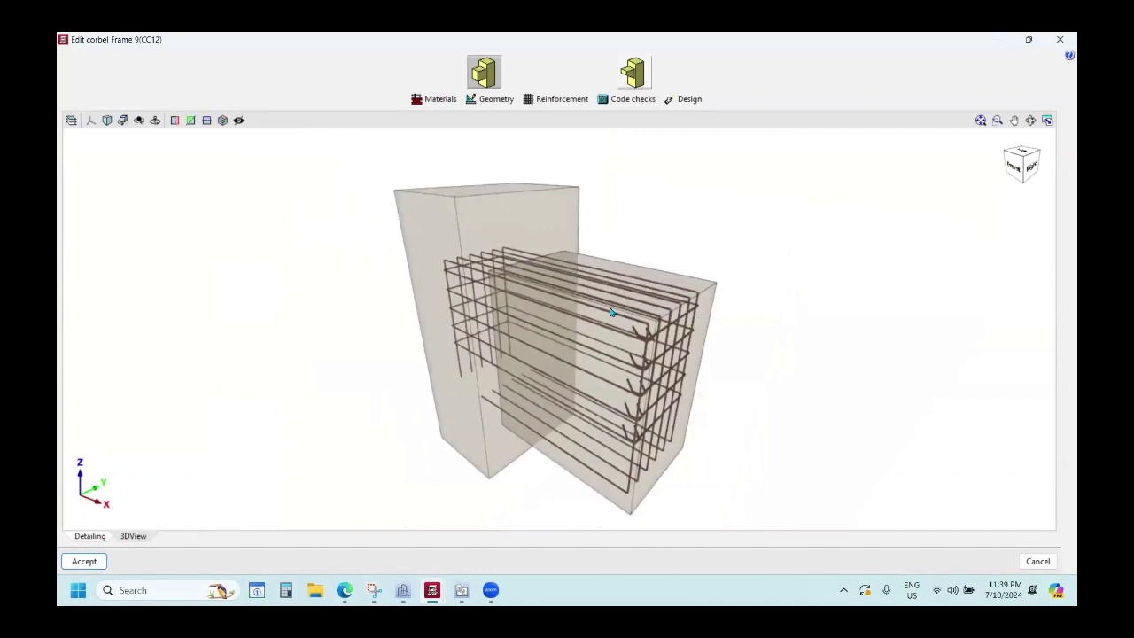
pyautogui.scroll(3, 428, 375)
pyautogui.scroll(-3, 428, 374)
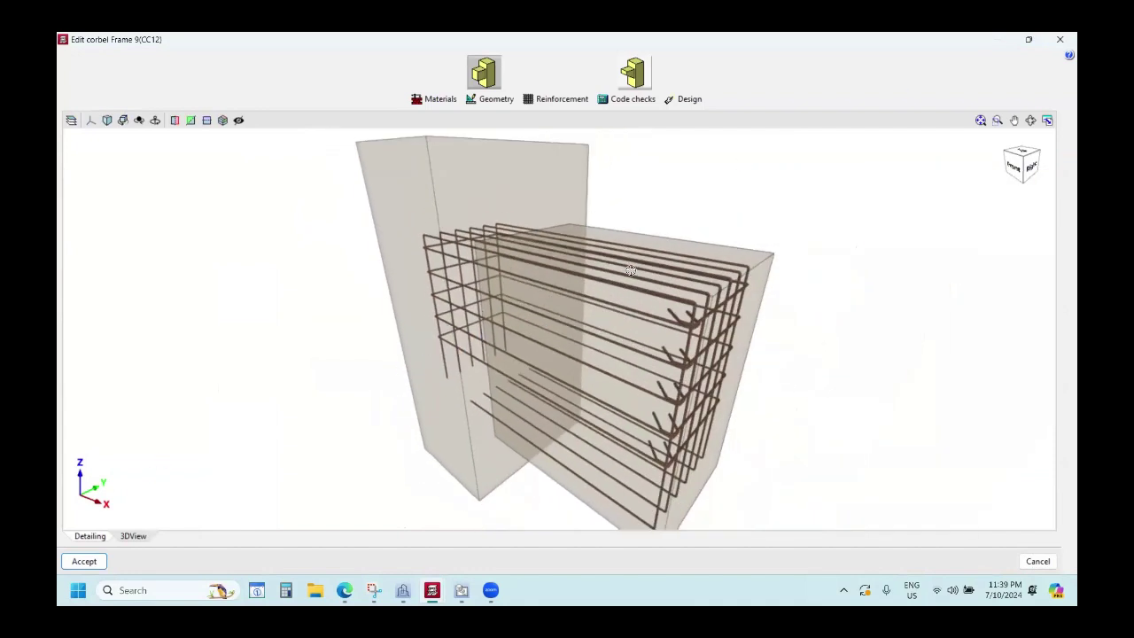
pyautogui.press('Return')
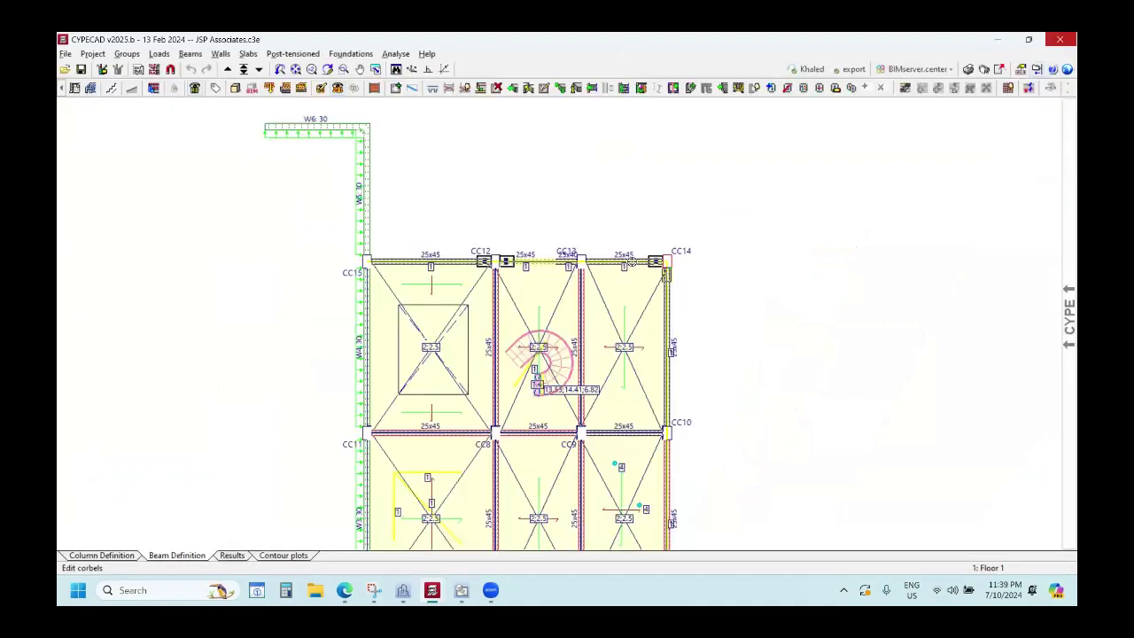
# Open the Frame 9 corbel at column CC14, inspect its reinforcement detailing in 3D and close the editor.
pyautogui.click(662, 270)
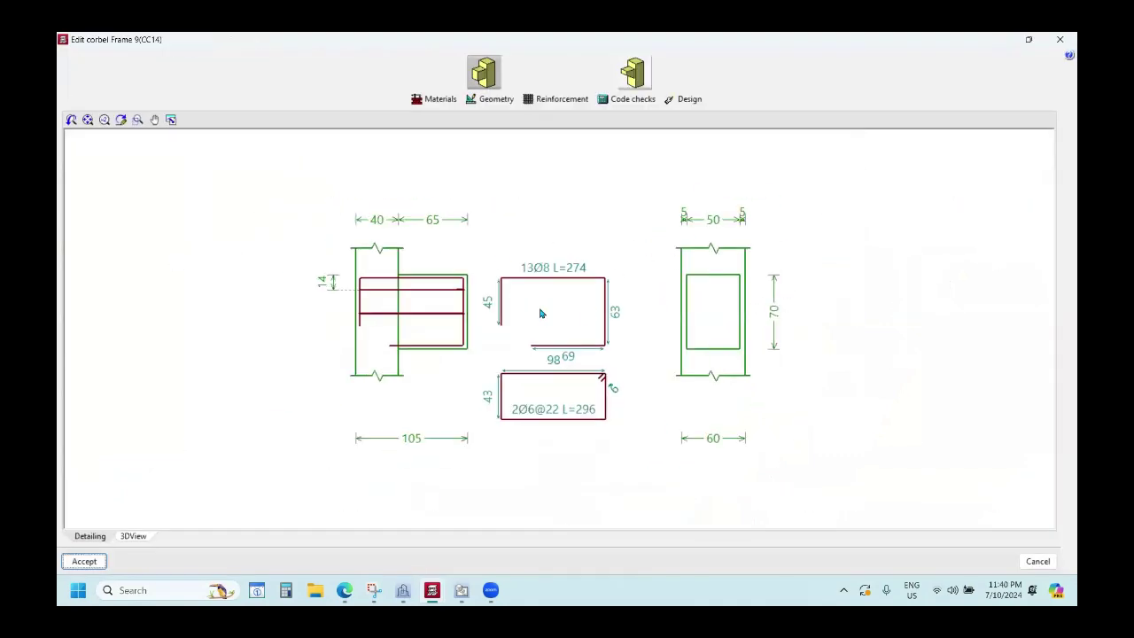
pyautogui.click(132, 537)
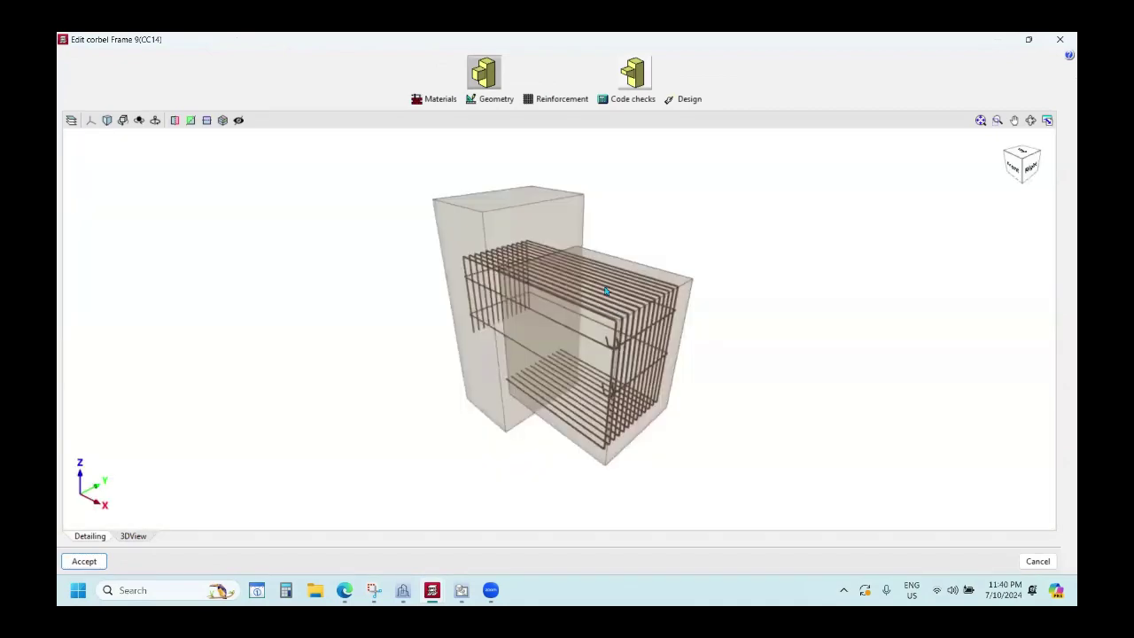
pyautogui.scroll(5, 612, 310)
pyautogui.moveTo(600, 321); pyautogui.dragTo(892, 104, button='middle')
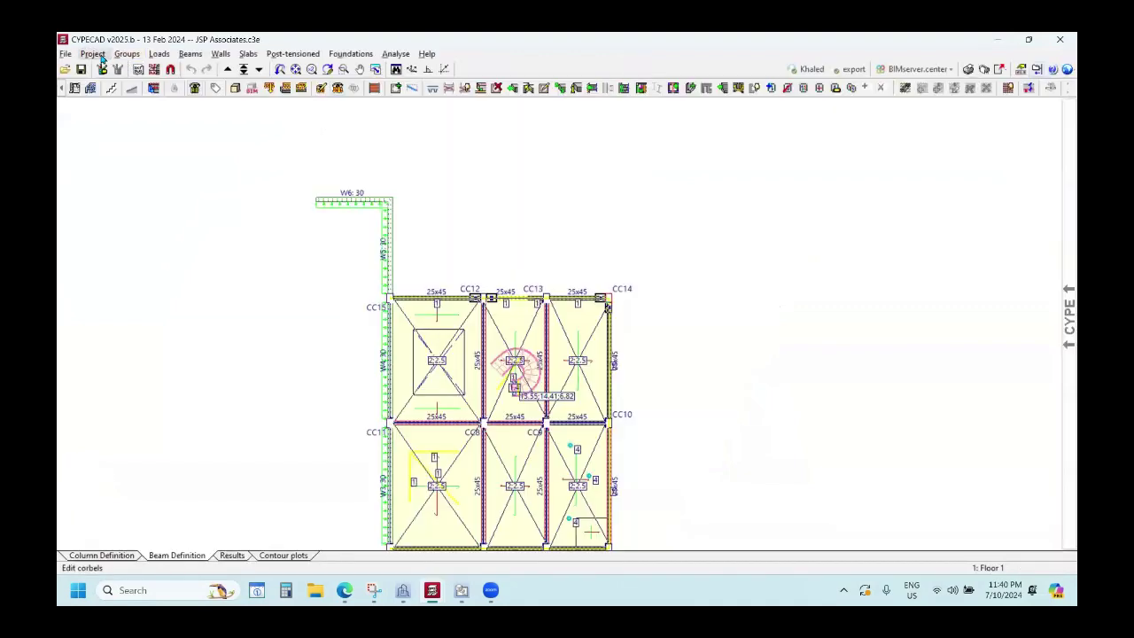
# Open the curved staircase on Floor 1 for editing and review its flight and the available stair types.
pyautogui.click(92, 53)
pyautogui.click(118, 108)
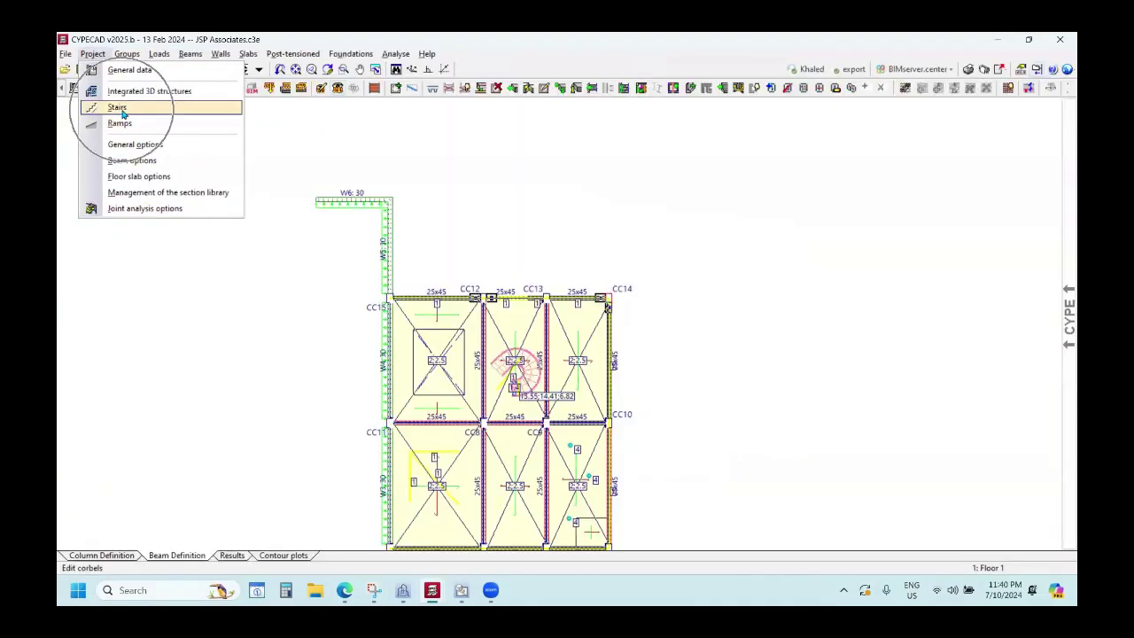
pyautogui.scroll(2, 523, 398)
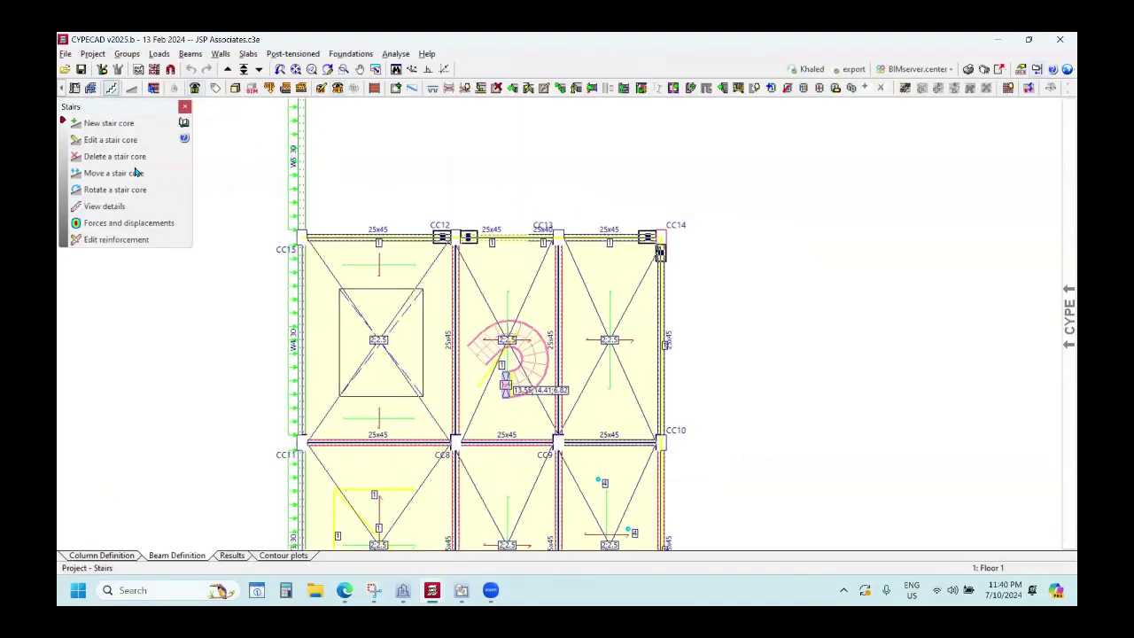
pyautogui.click(106, 140)
pyautogui.click(524, 361)
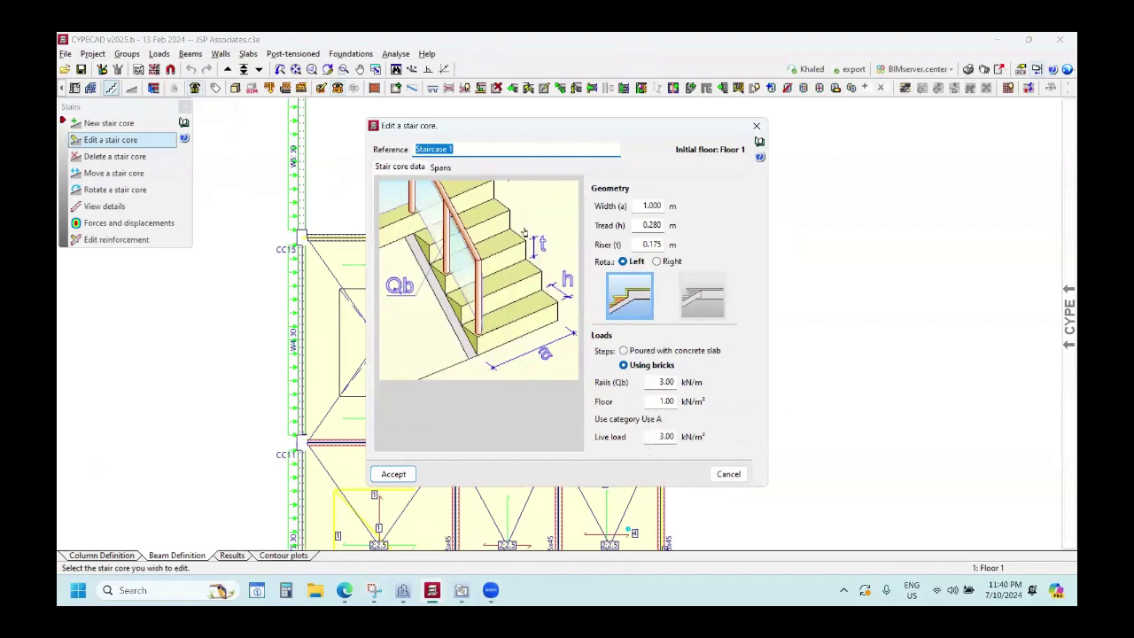
pyautogui.click(440, 168)
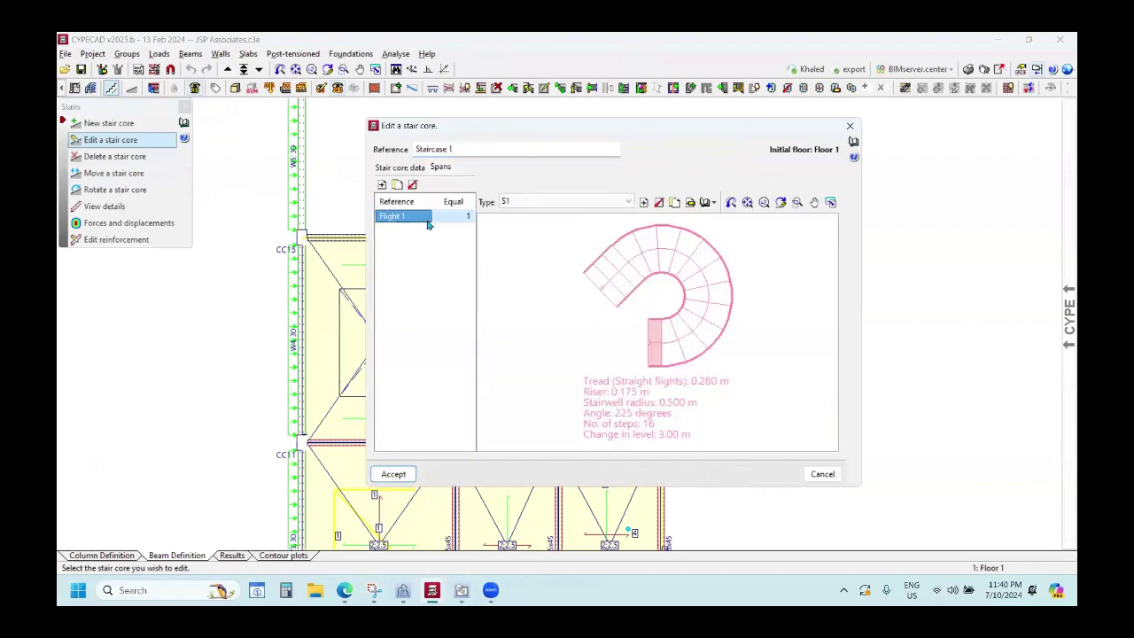
pyautogui.click(622, 203)
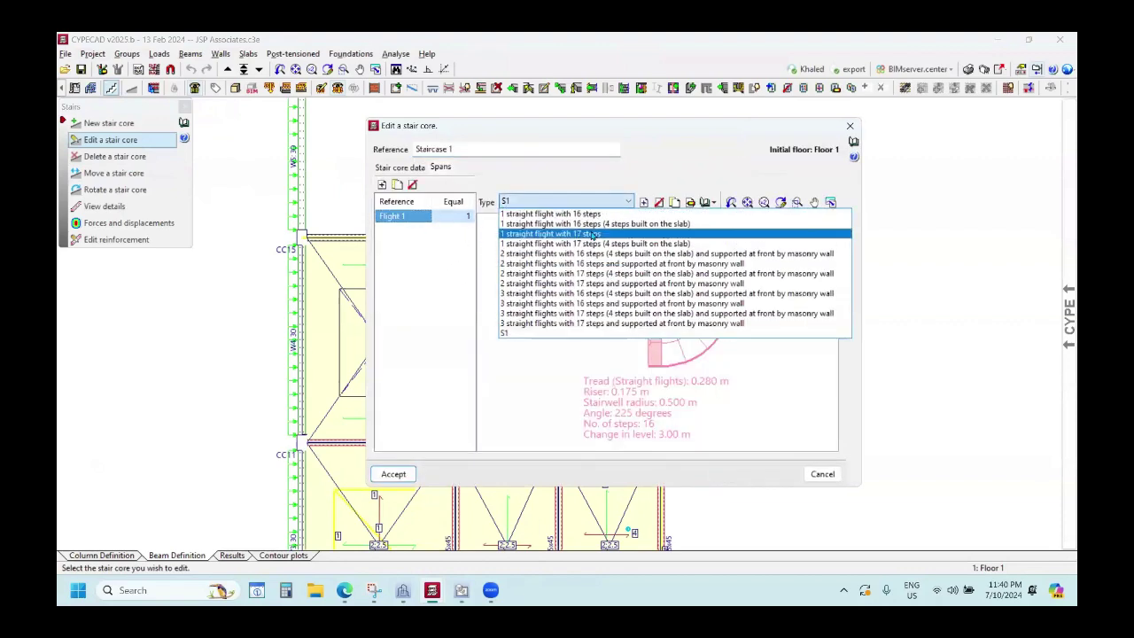
pyautogui.click(600, 224)
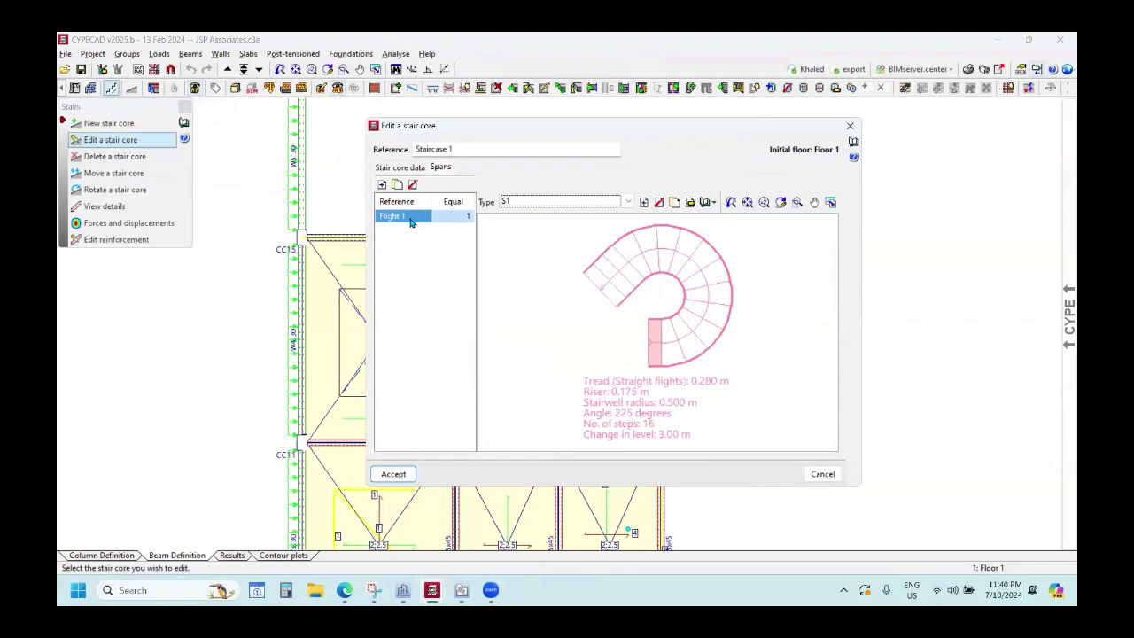
# Open stair type S1 for editing and preview the predefined straight-flight shapes, including half-turn landings and two flights with an intermediate landing.
pyautogui.doubleClick(527, 252)
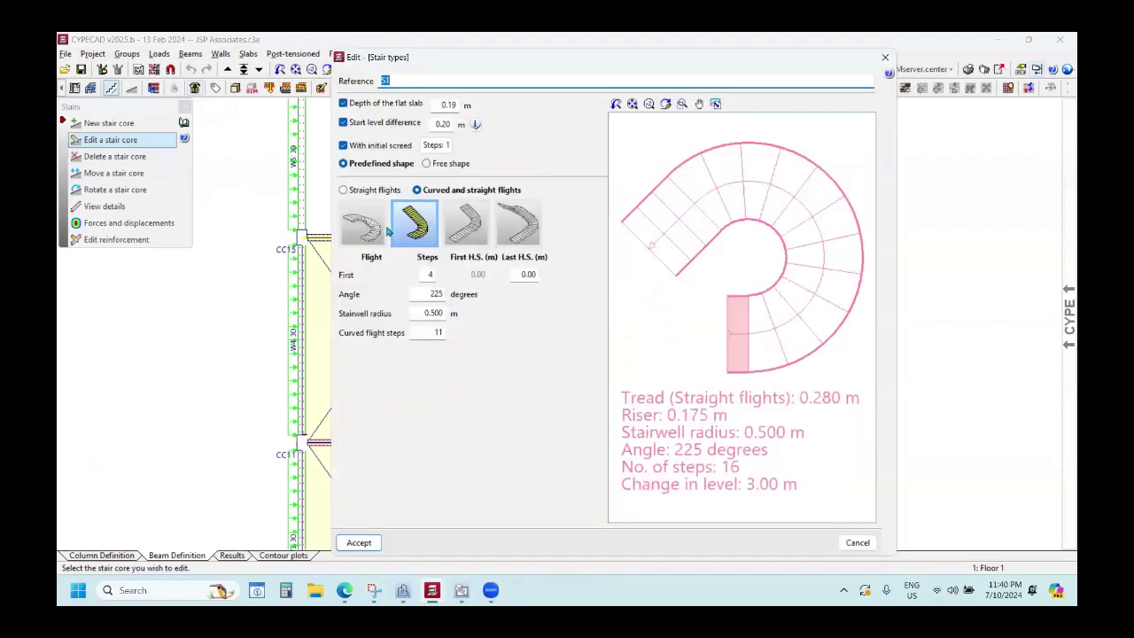
pyautogui.click(363, 223)
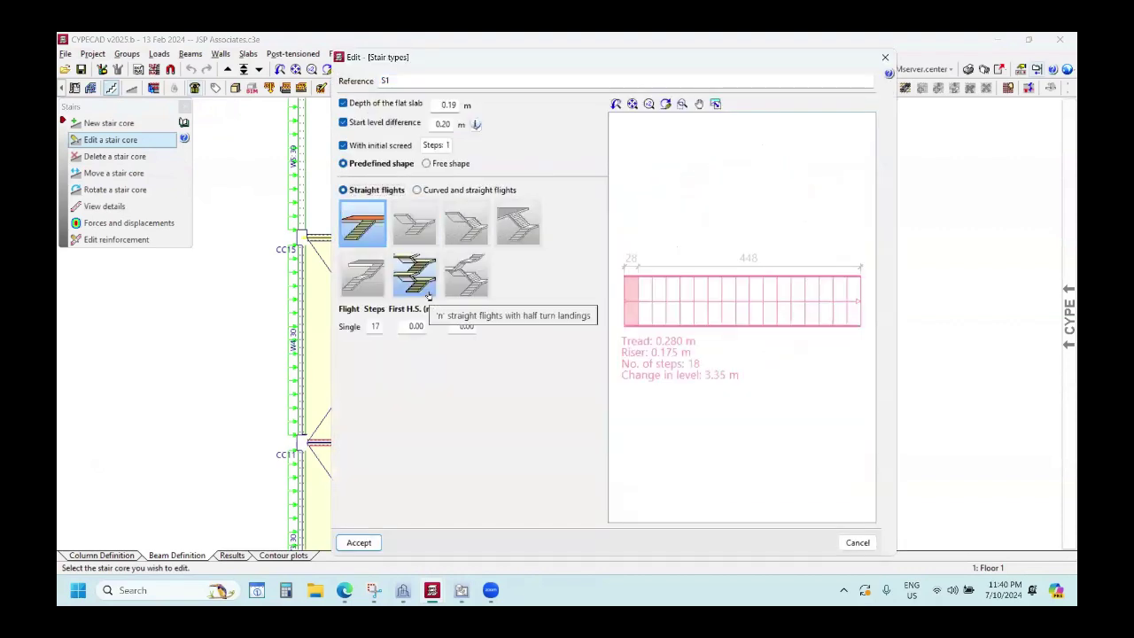
pyautogui.click(447, 287)
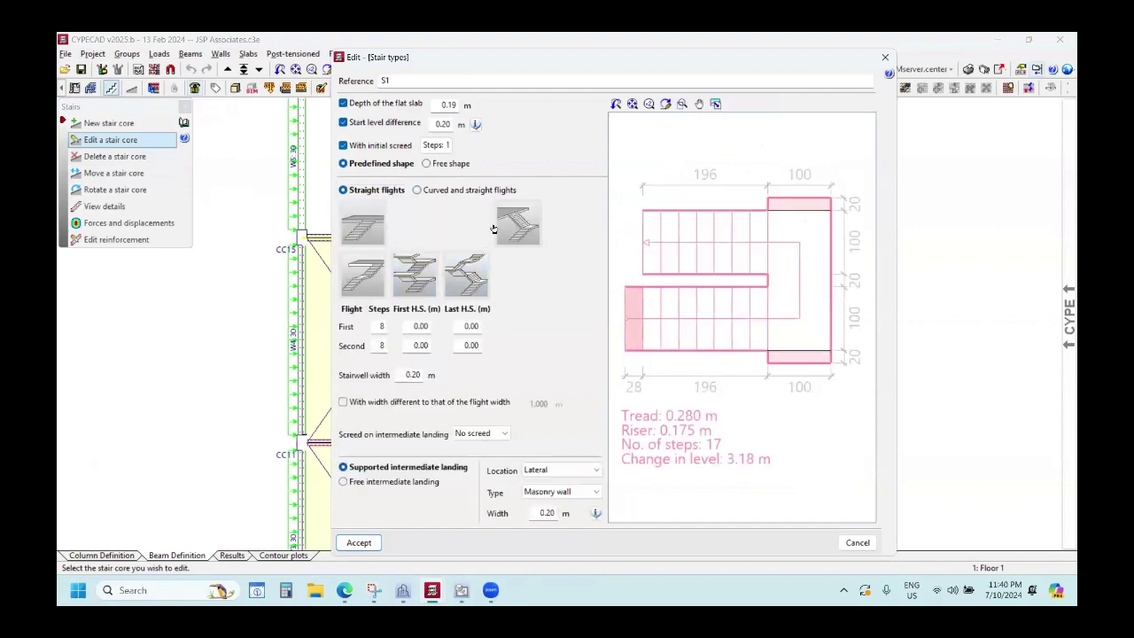
pyautogui.click(414, 275)
pyautogui.click(363, 275)
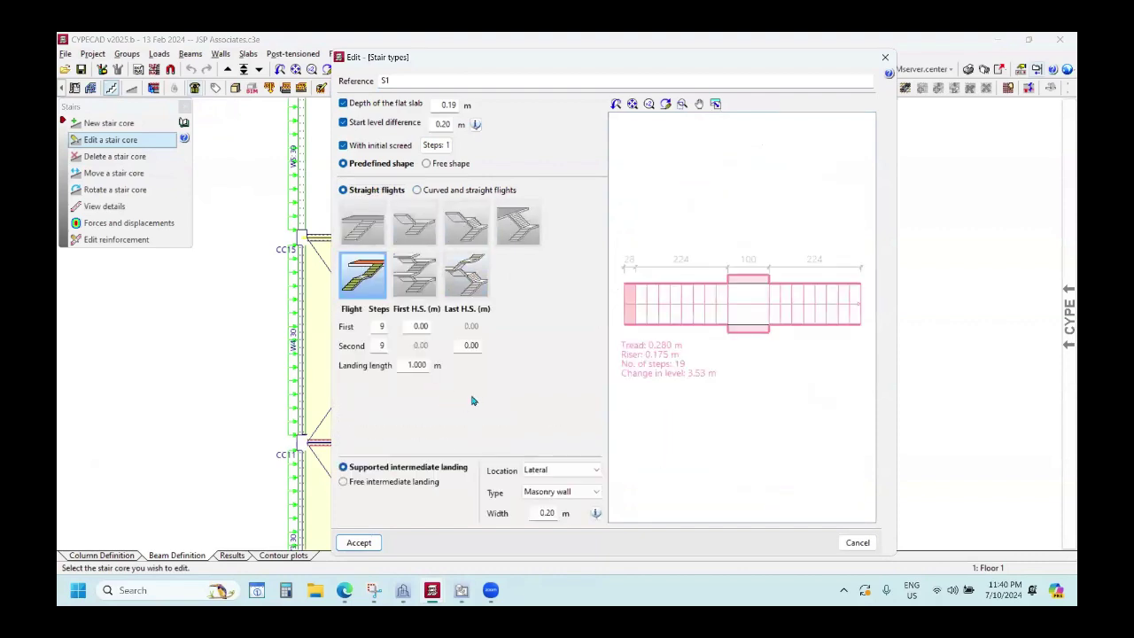
# Preview the predefined curved and straight flight combinations for stair type S1 and go through the two-flight variant's parameters.
pyautogui.click(417, 189)
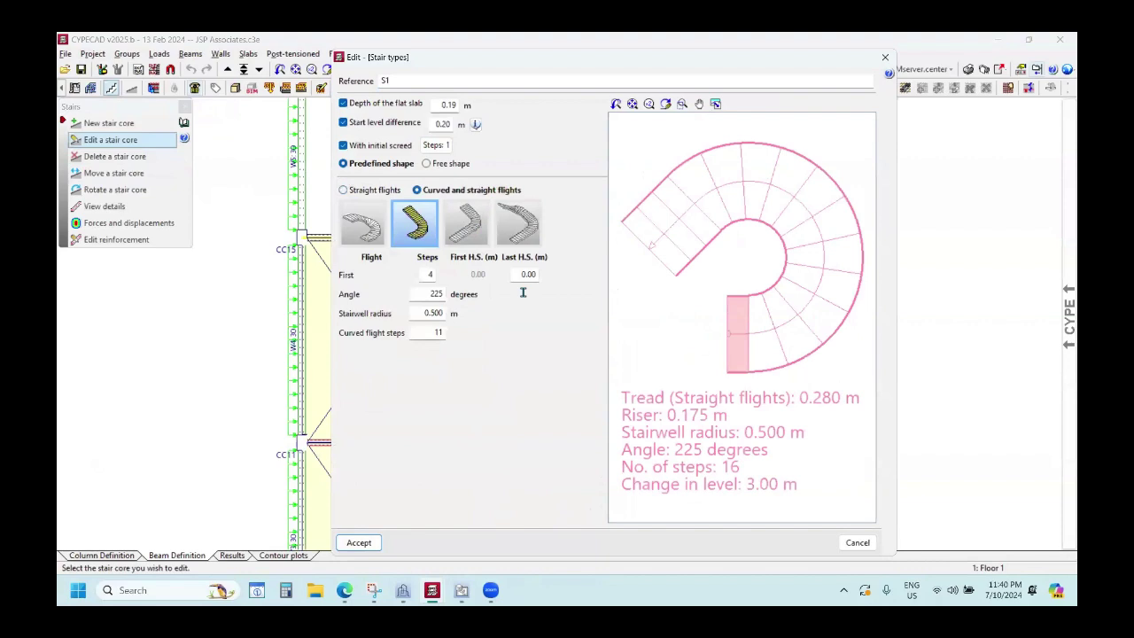
pyautogui.click(467, 226)
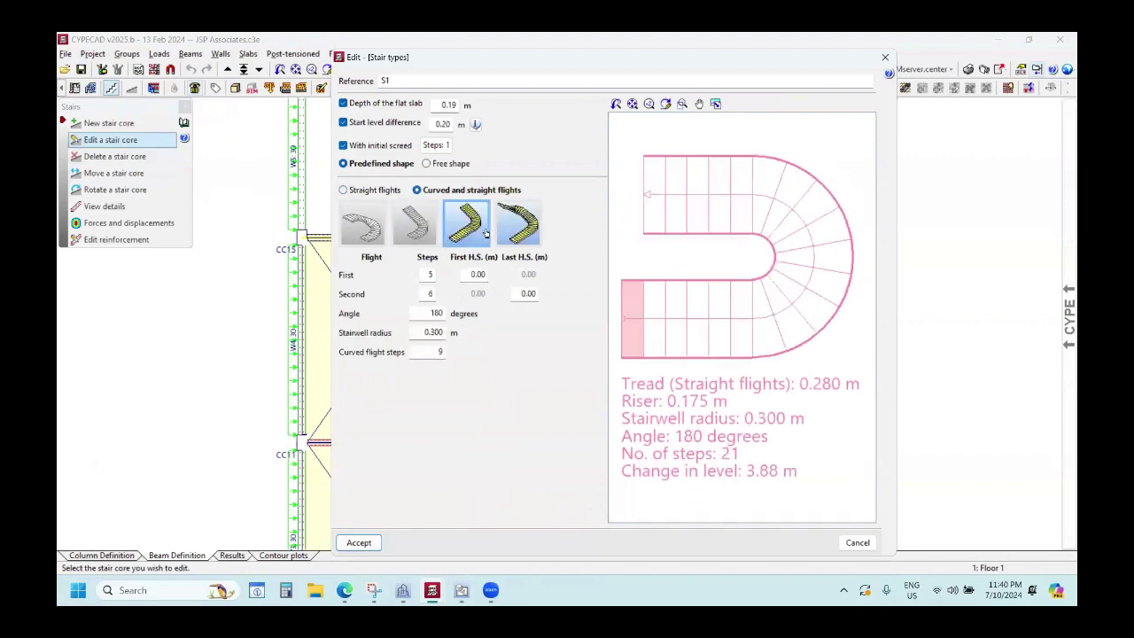
pyautogui.click(518, 226)
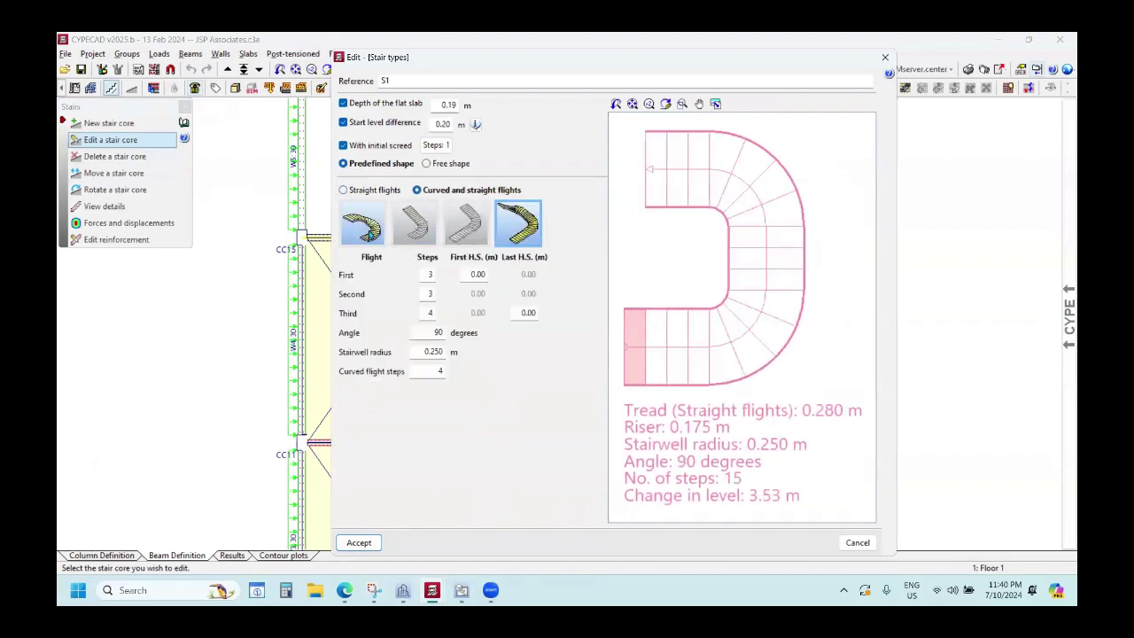
pyautogui.click(466, 226)
pyautogui.press('Tab')
pyautogui.press('Tab')
pyautogui.press('Tab')
pyautogui.press('Tab')
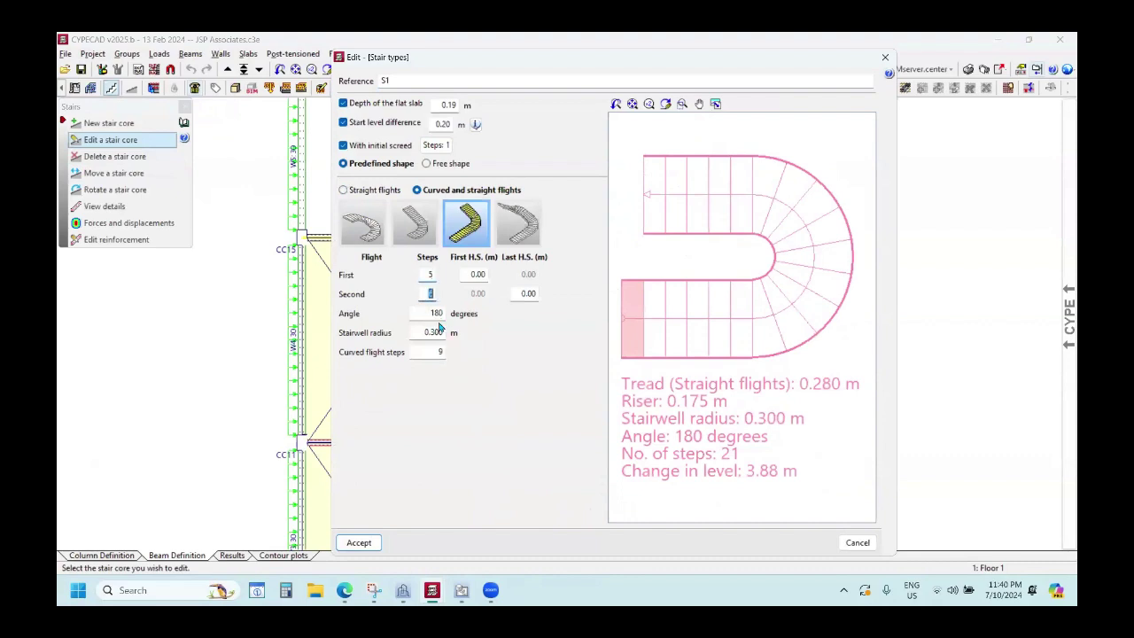
# Switch stair type S1 to a free shape and append a 90-degree curved flight with a 1.5 m stairwell radius and 6 steps.
pyautogui.click(427, 163)
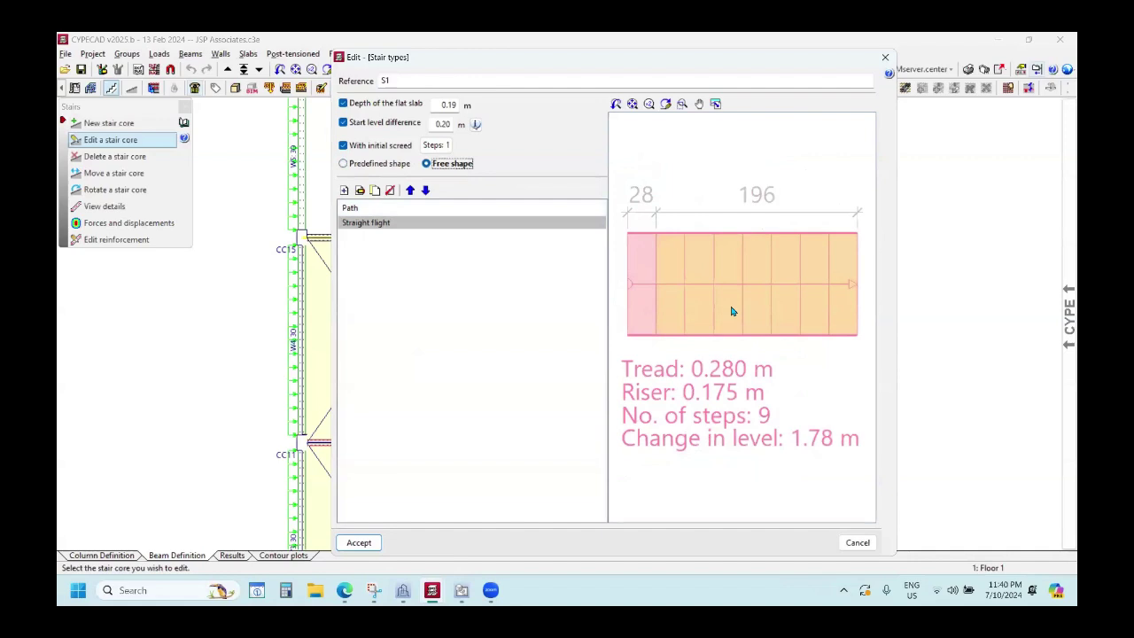
pyautogui.scroll(-3, 724, 331)
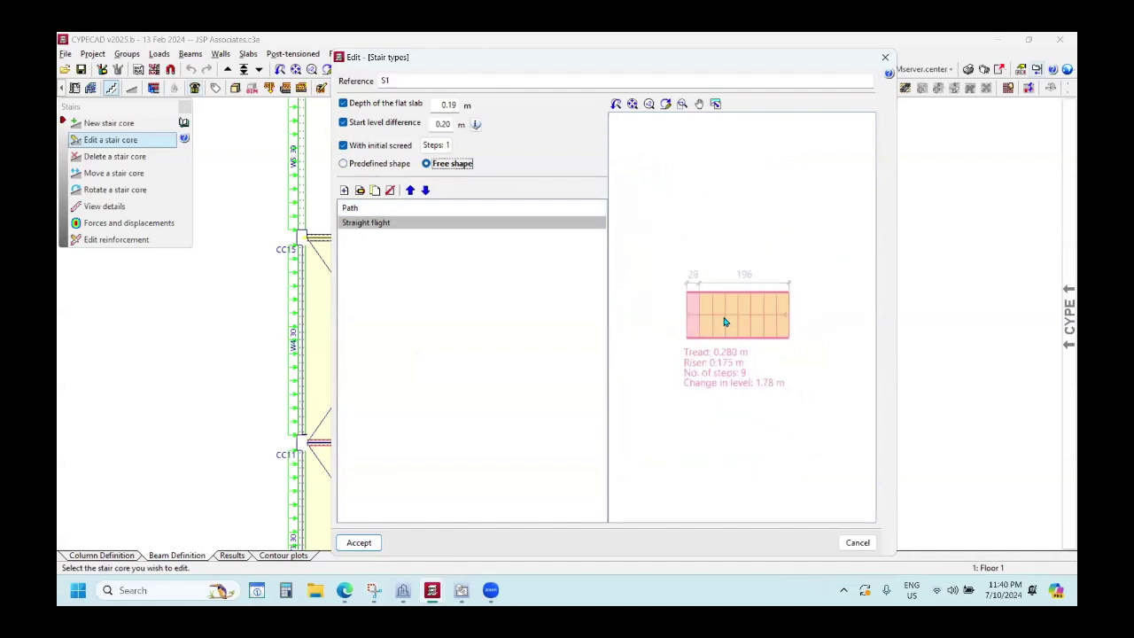
pyautogui.scroll(2, 726, 319)
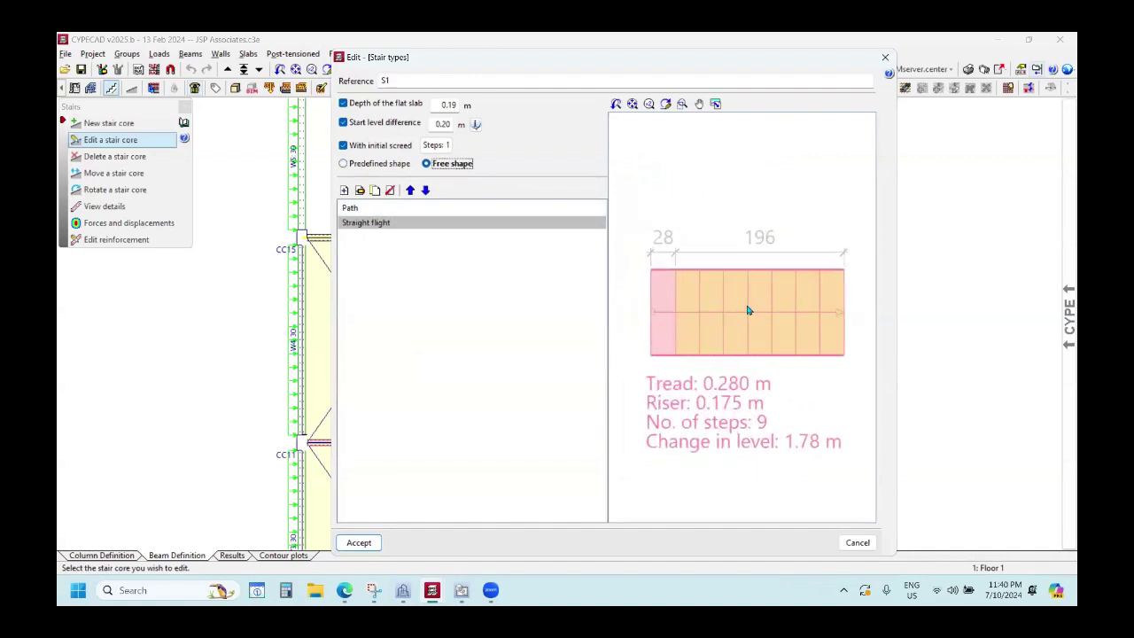
pyautogui.click(345, 190)
pyautogui.click(696, 279)
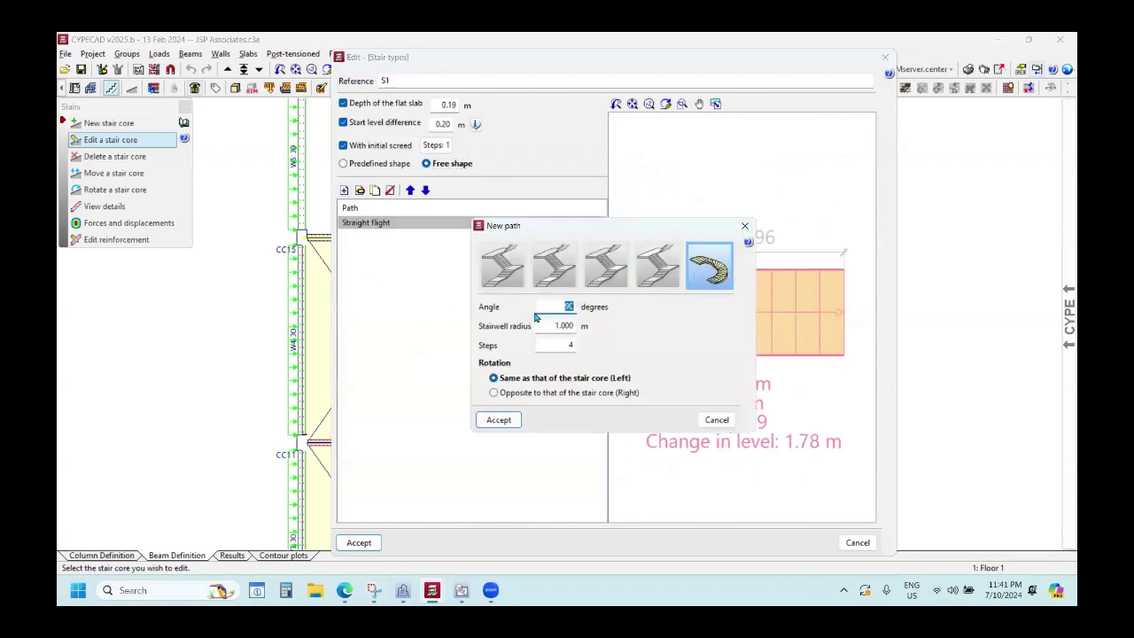
pyautogui.press('Tab')
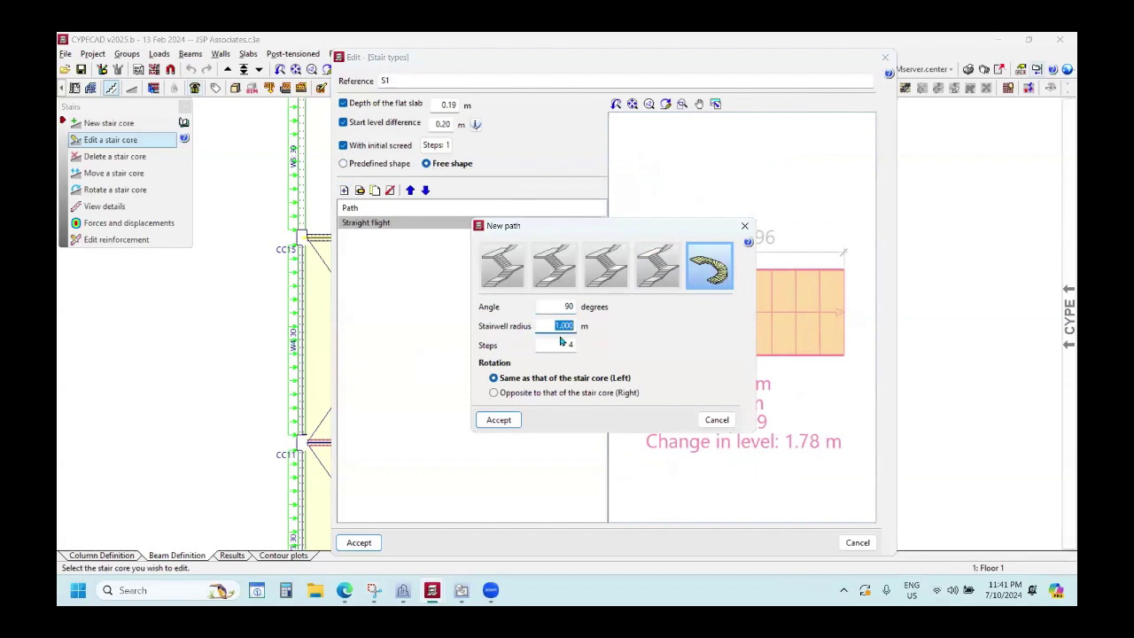
pyautogui.write('1.')
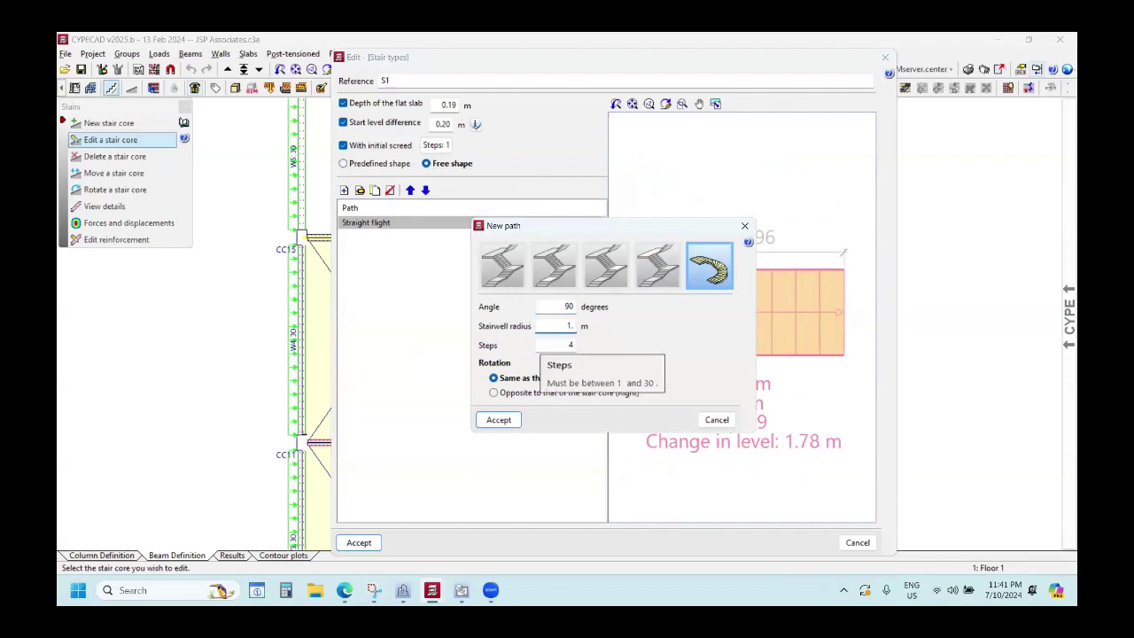
pyautogui.write('5')
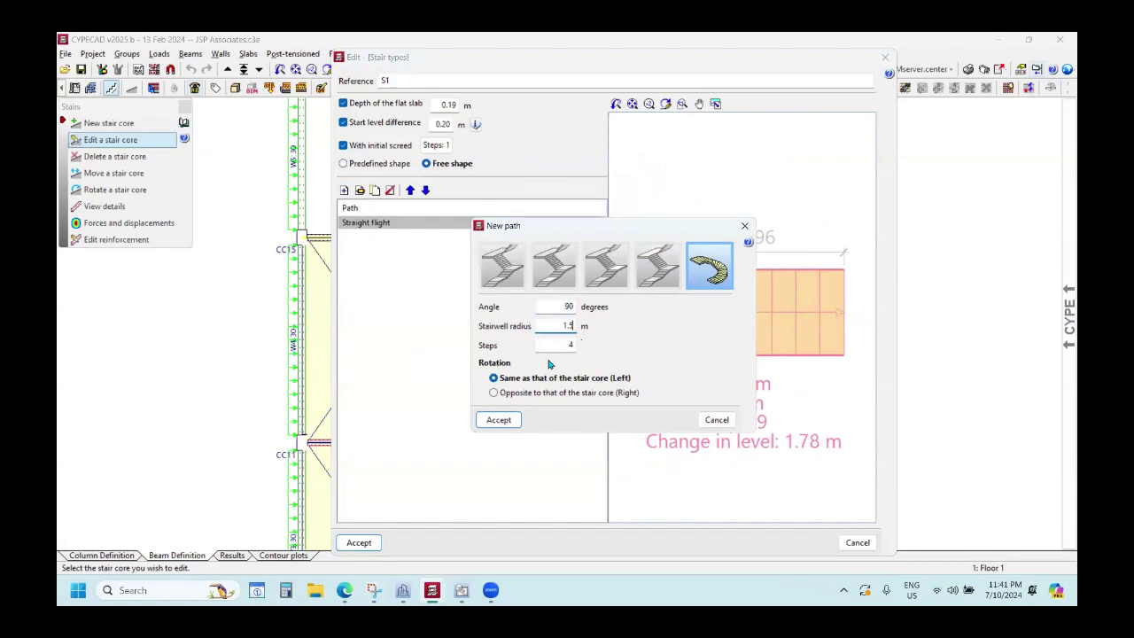
pyautogui.press('Tab')
pyautogui.write('6')
pyautogui.click(499, 419)
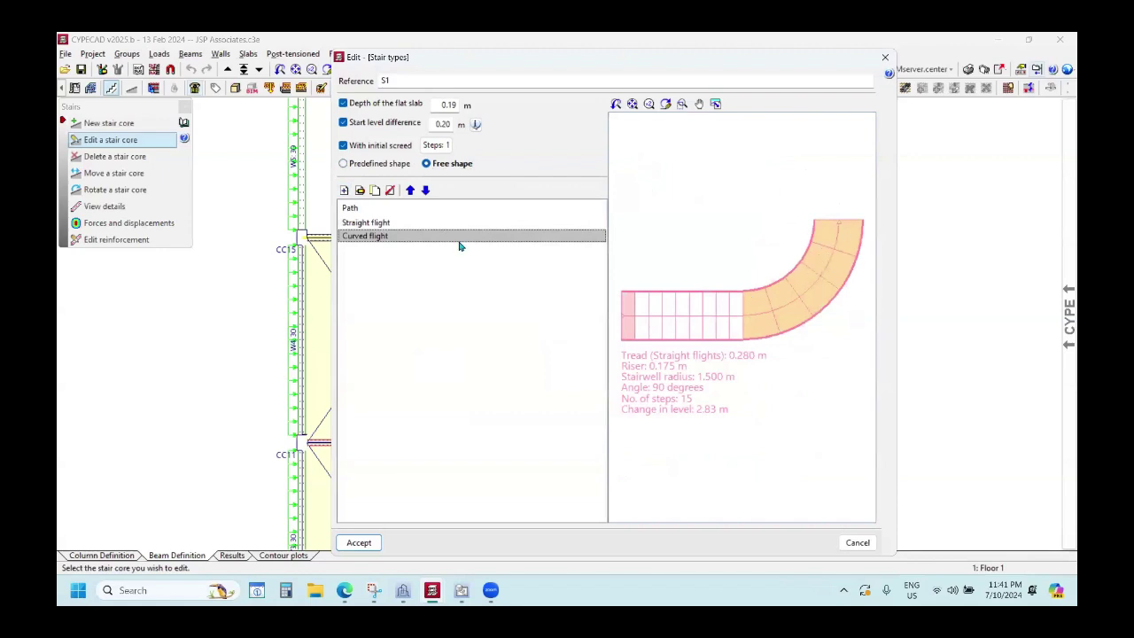
# Append an 8-step straight flight and a 90-degree curved flight with 1.000 m radius and 4 steps, and leave the stair editor without saving.
pyautogui.click(346, 191)
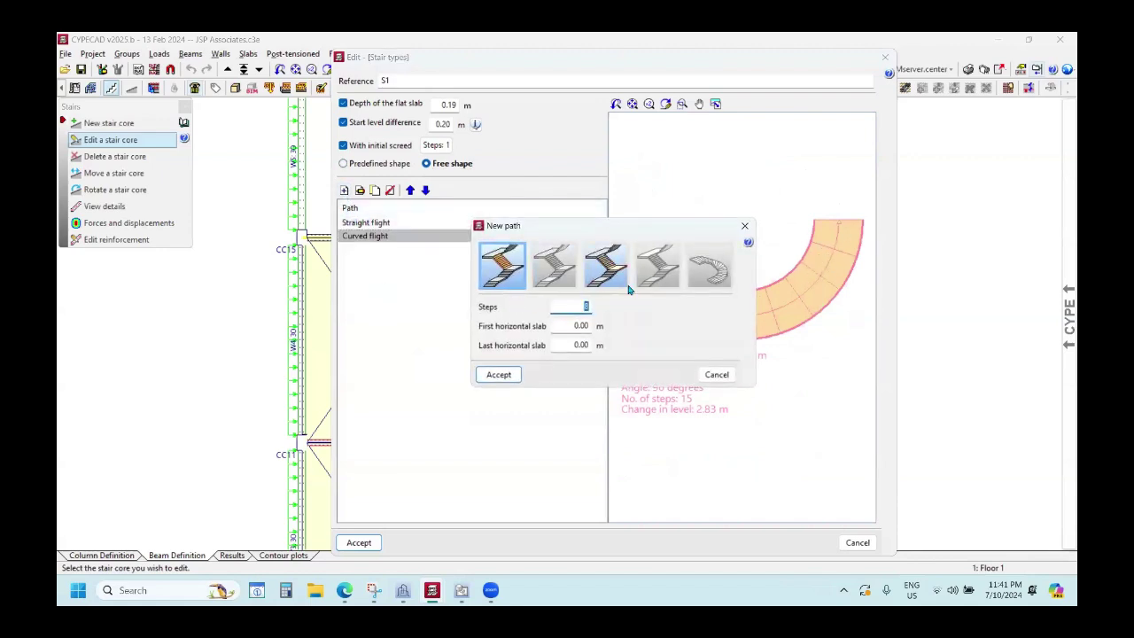
pyautogui.doubleClick(590, 305)
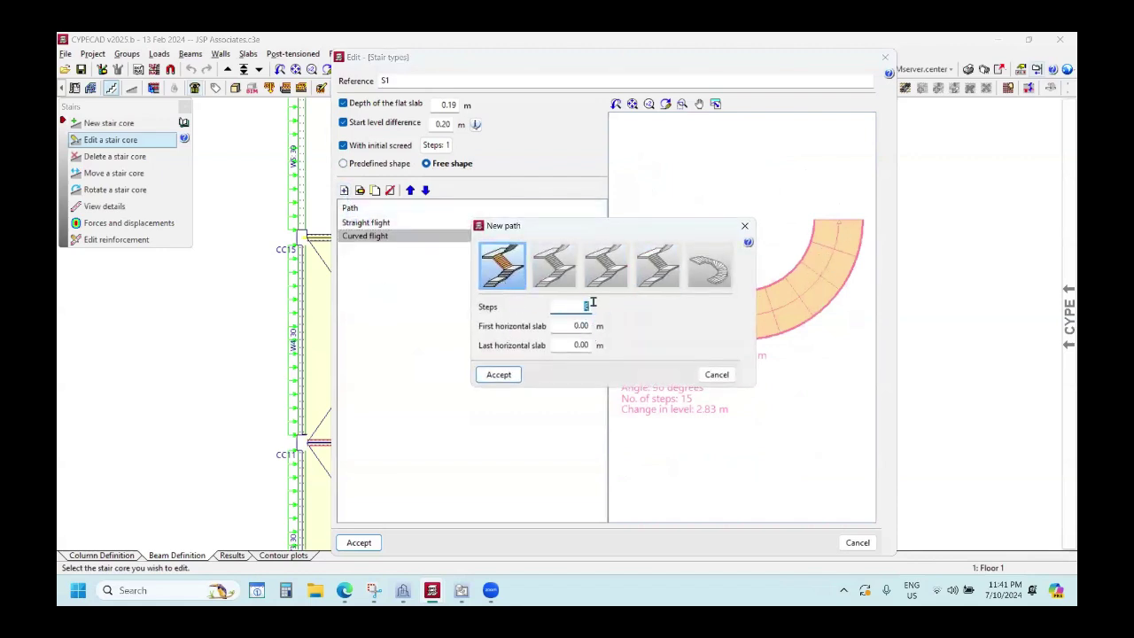
pyautogui.click(499, 375)
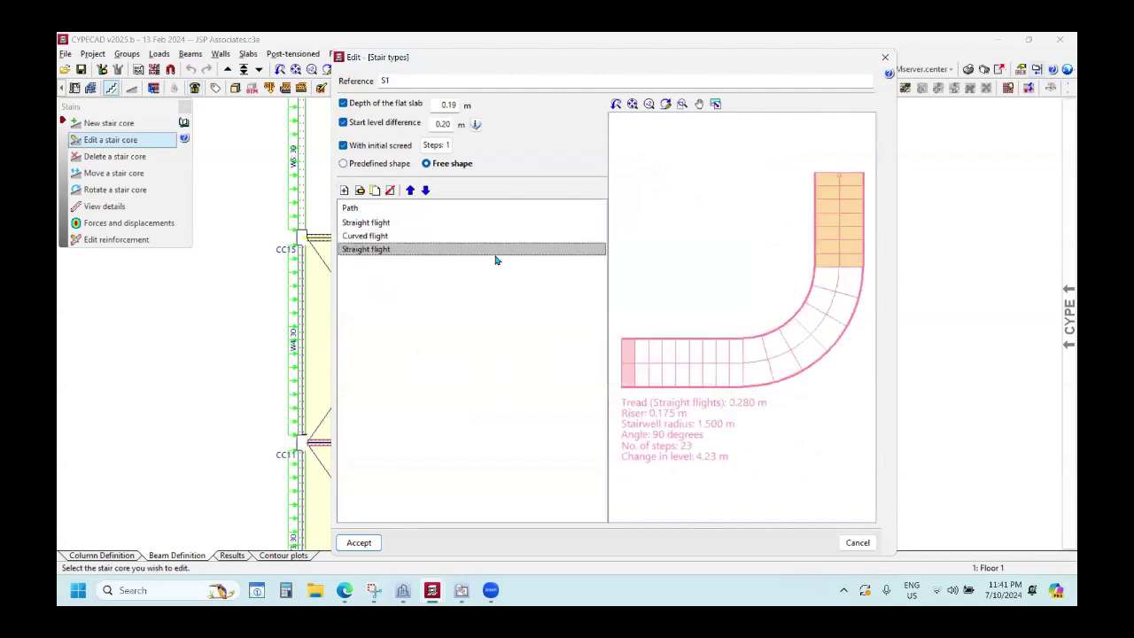
pyautogui.click(345, 192)
pyautogui.click(709, 266)
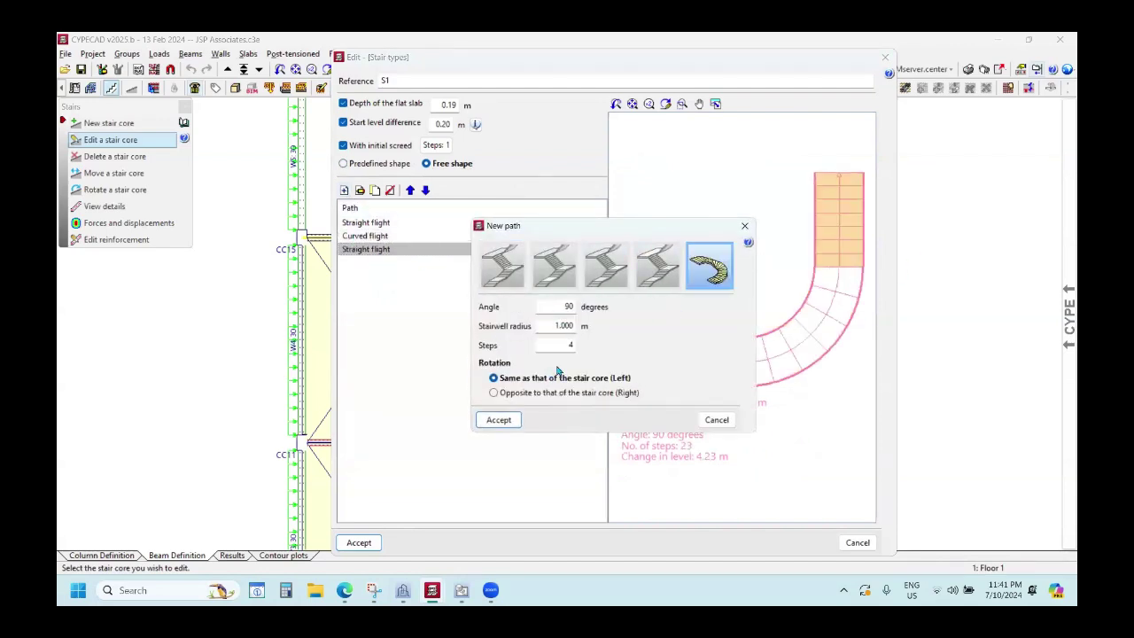
pyautogui.click(498, 420)
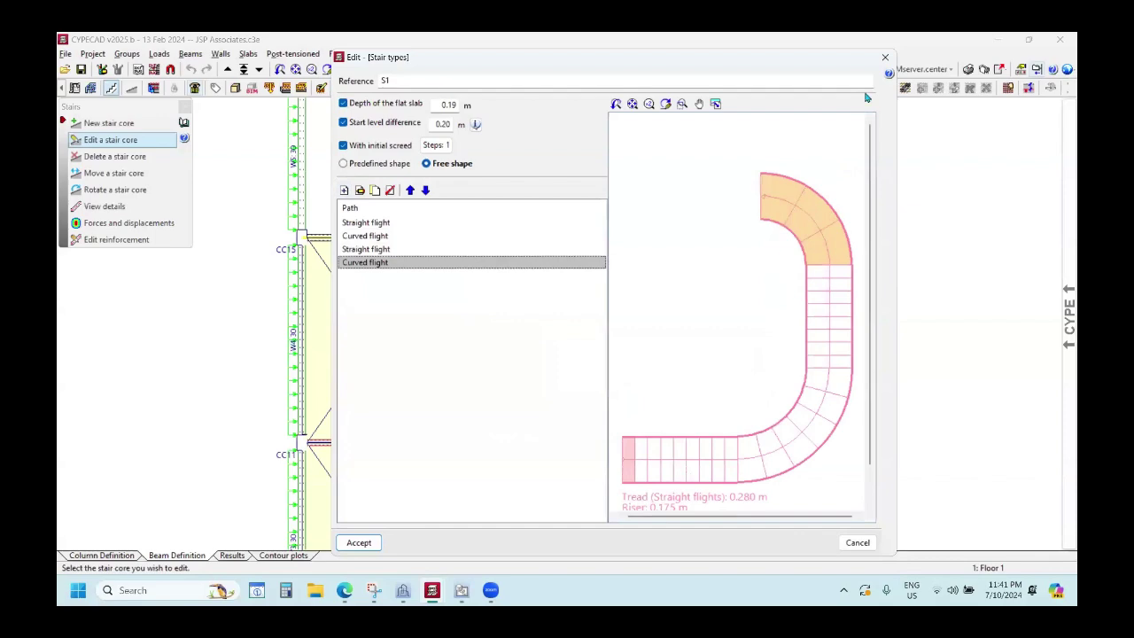
pyautogui.click(884, 57)
pyautogui.click(849, 126)
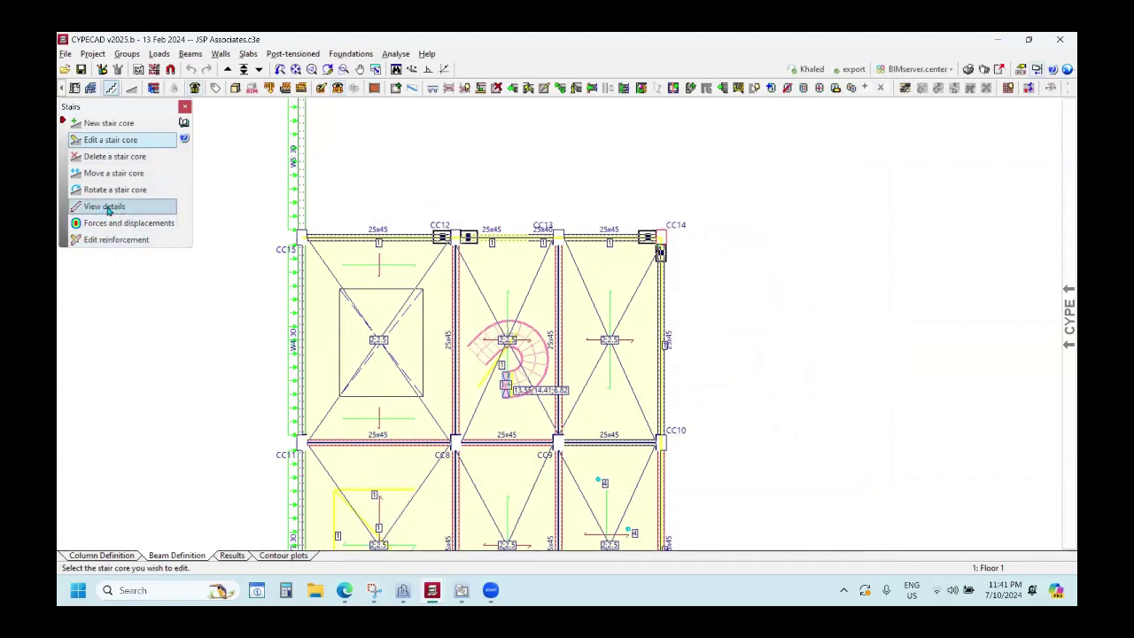
# Open the details of the curved staircase and examine its flight data, section A-A, longitudinal bars and section B-B reinforcement.
pyautogui.click(108, 210)
pyautogui.click(510, 350)
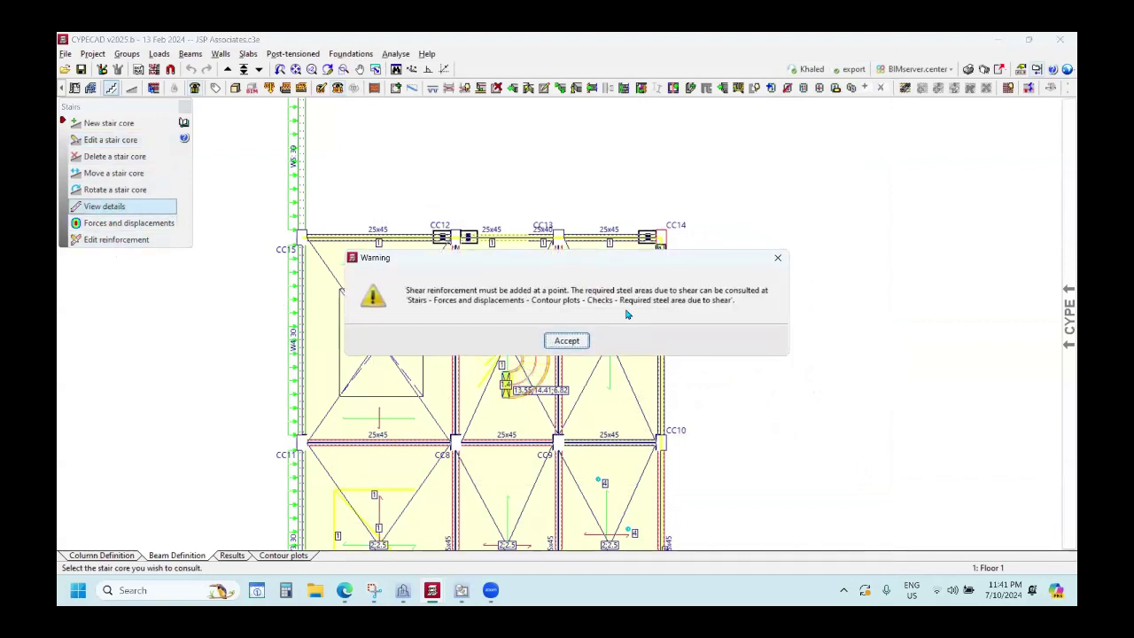
pyautogui.press('Return')
pyautogui.scroll(3, 636, 326)
pyautogui.scroll(-3, 634, 324)
pyautogui.scroll(-2, 596, 345)
pyautogui.scroll(5, 597, 345)
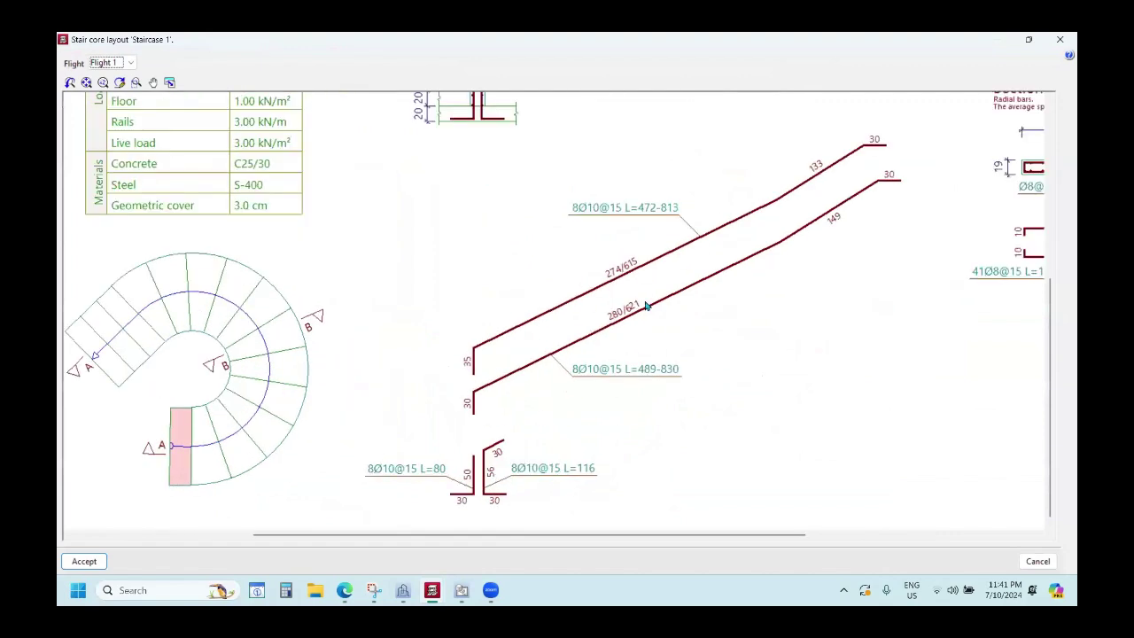
pyautogui.scroll(-3, 780, 337)
pyautogui.scroll(2, 862, 299)
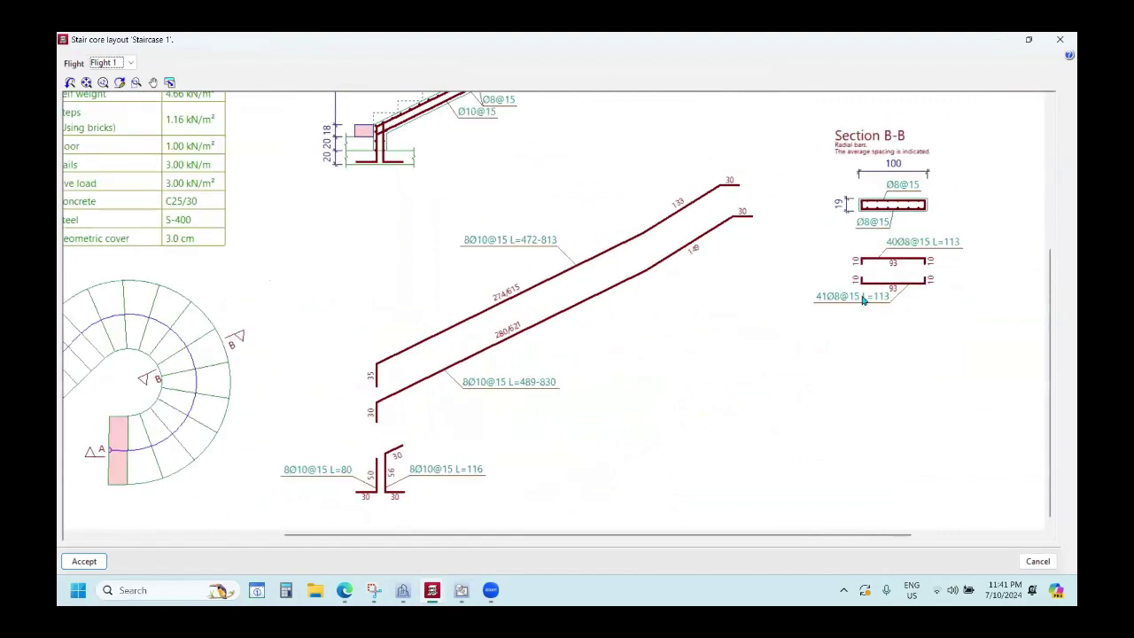
pyautogui.scroll(2, 935, 251)
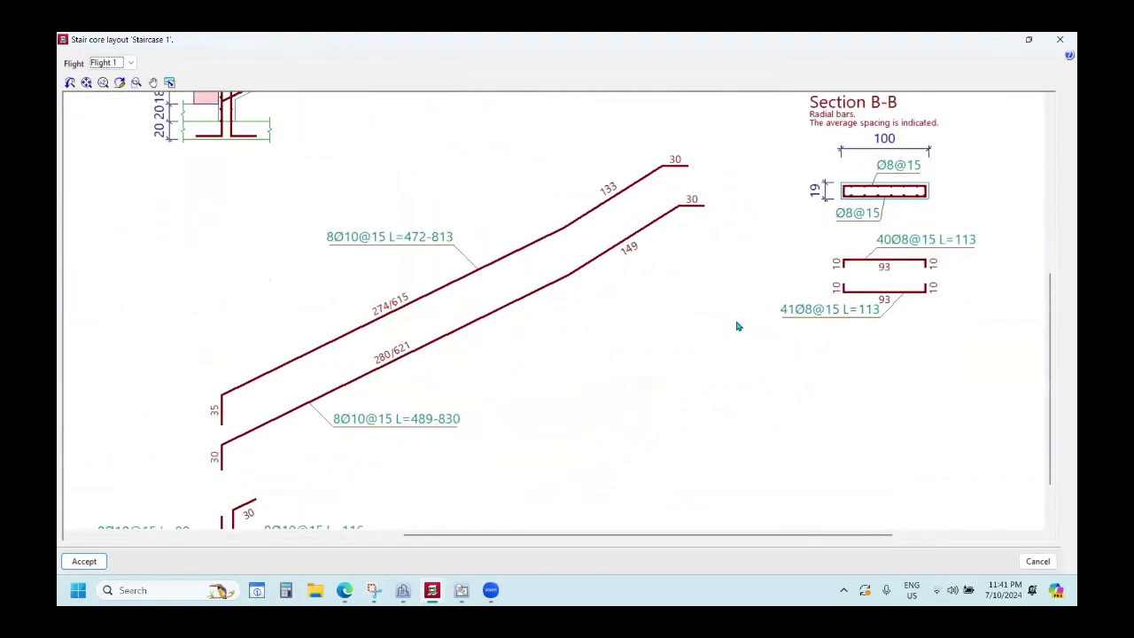
pyautogui.scroll(-5, 404, 265)
pyautogui.scroll(2, 292, 208)
# Check the flight list and the file formats for saving the staircase layout, and close the layout without exporting.
pyautogui.click(129, 64)
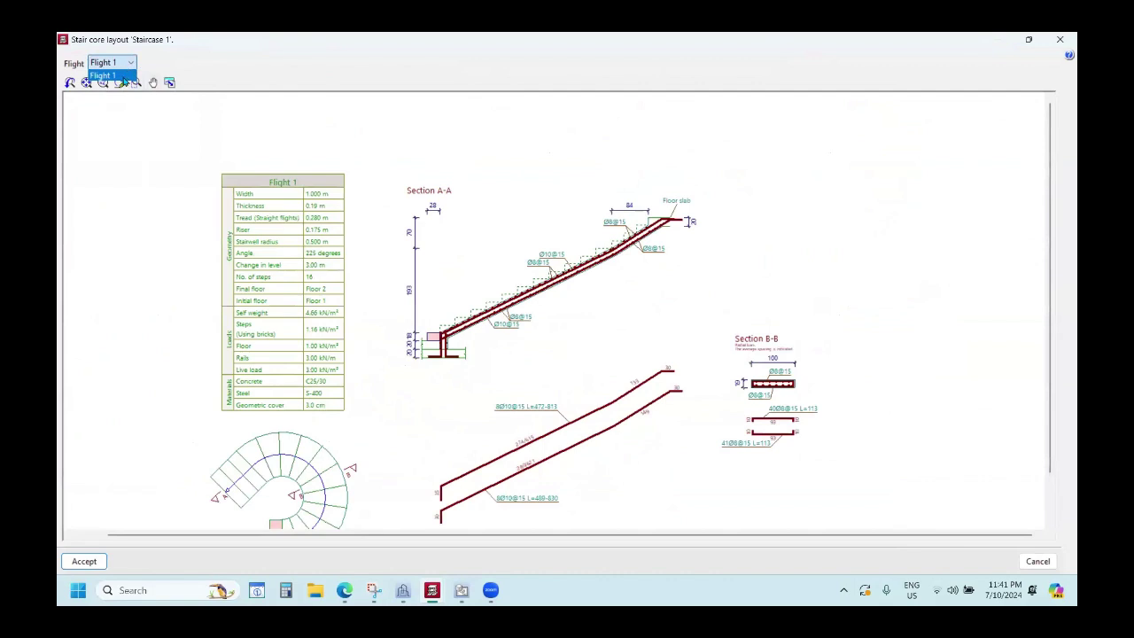
pyautogui.click(900, 55)
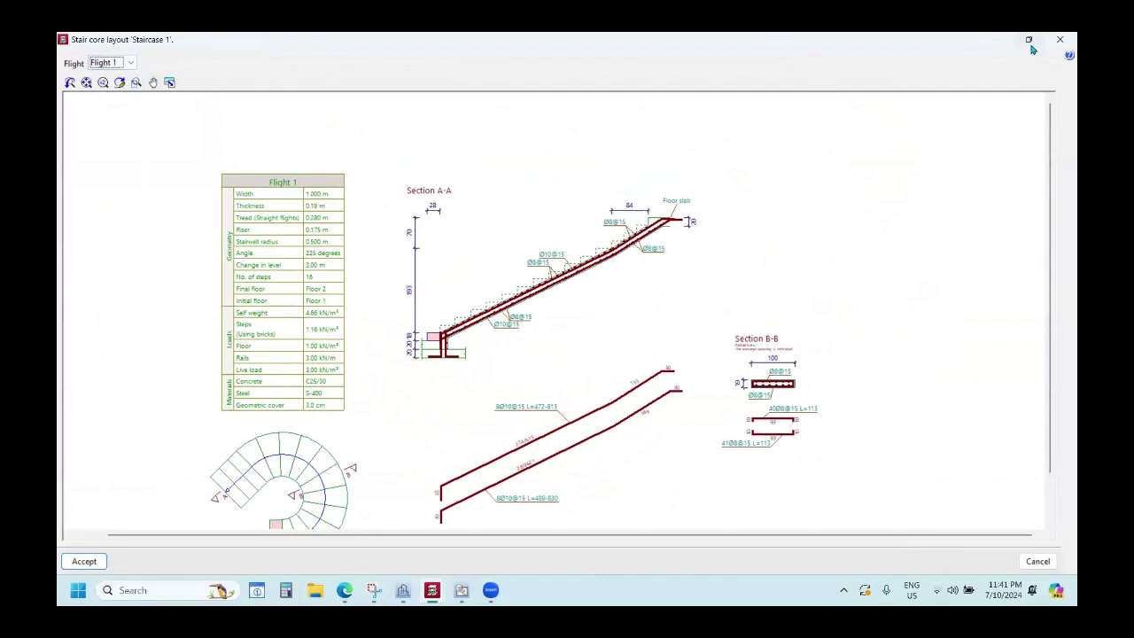
pyautogui.click(1029, 42)
pyautogui.click(373, 279)
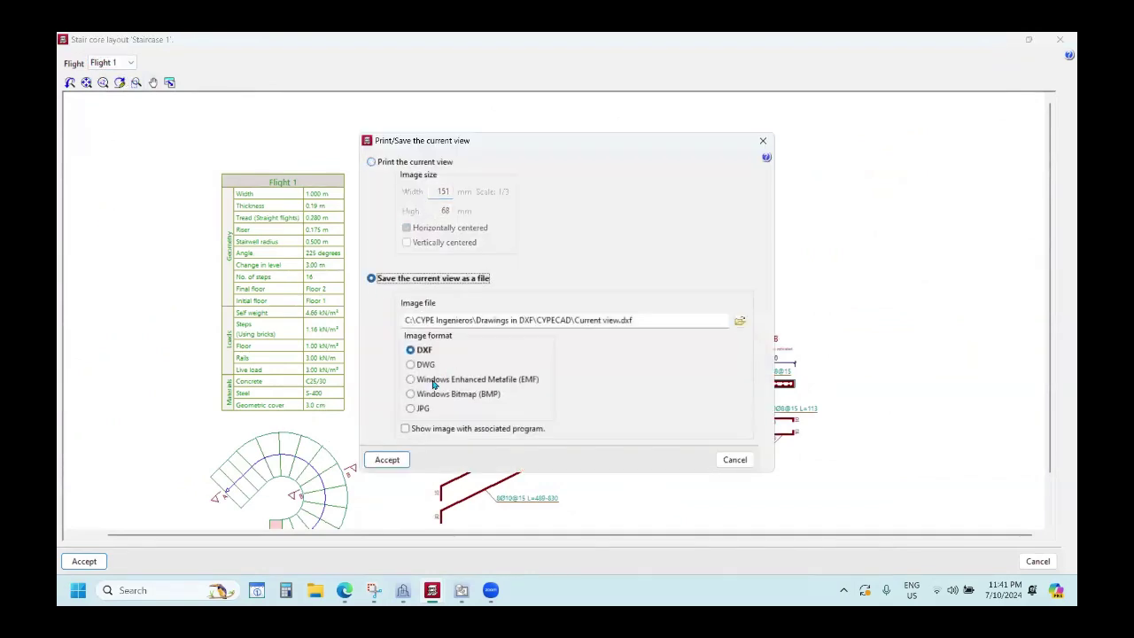
pyautogui.click(764, 142)
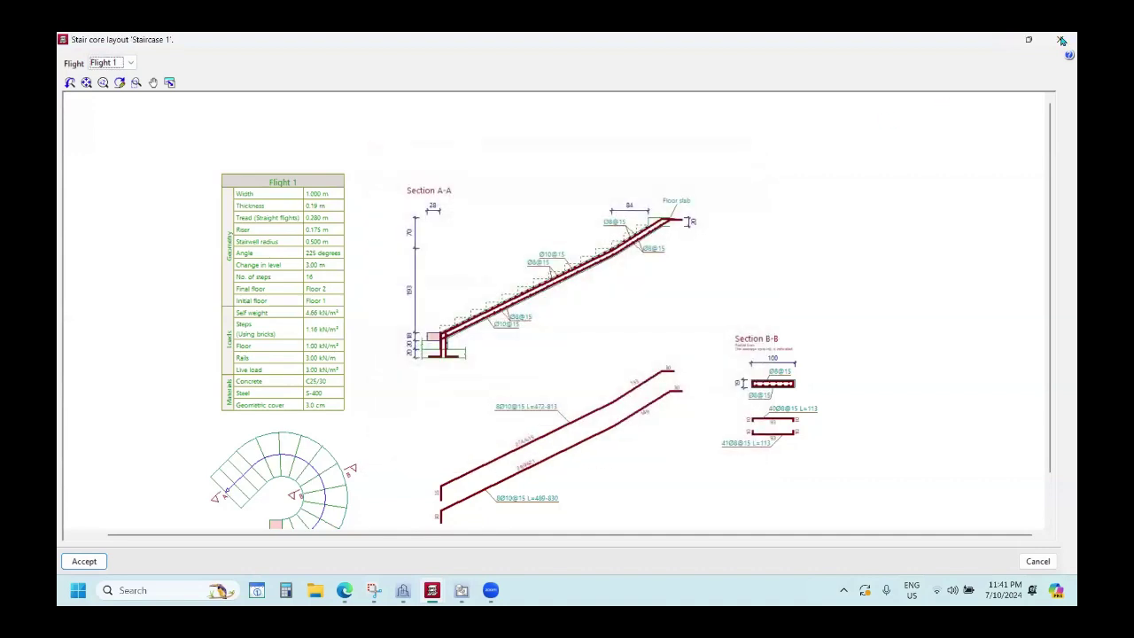
pyautogui.press('Escape')
# Open the forces and displacements of the curved staircase and view its self-weight deformed shape in the XY plane.
pyautogui.press('Return')
pyautogui.click(791, 227)
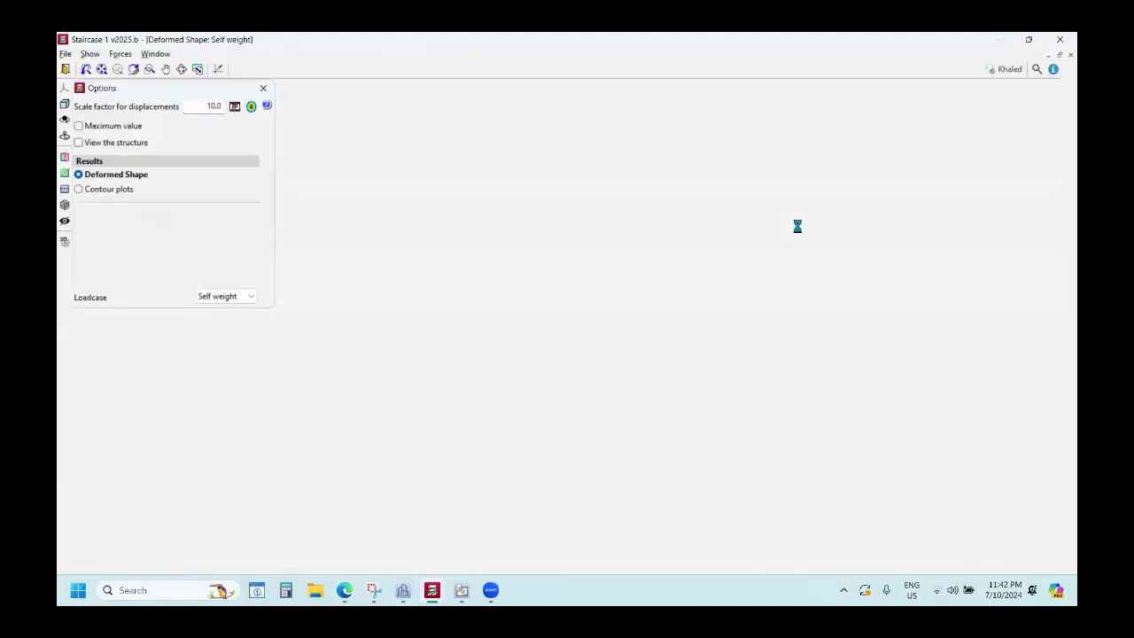
pyautogui.scroll(-1, 660, 293)
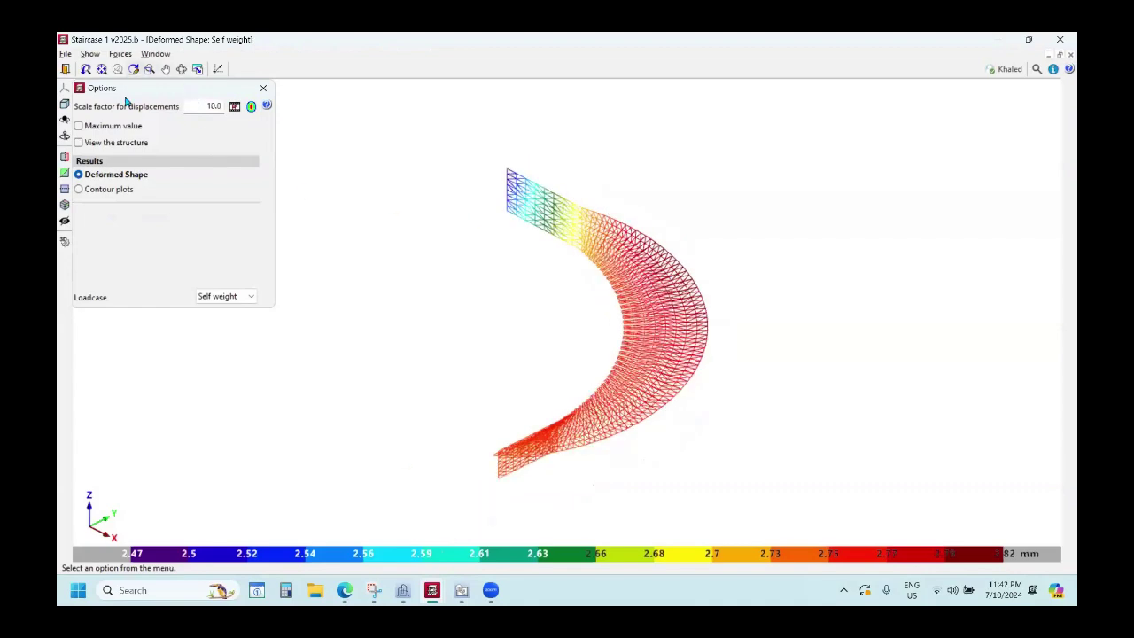
pyautogui.moveTo(128, 98); pyautogui.dragTo(802, 171)
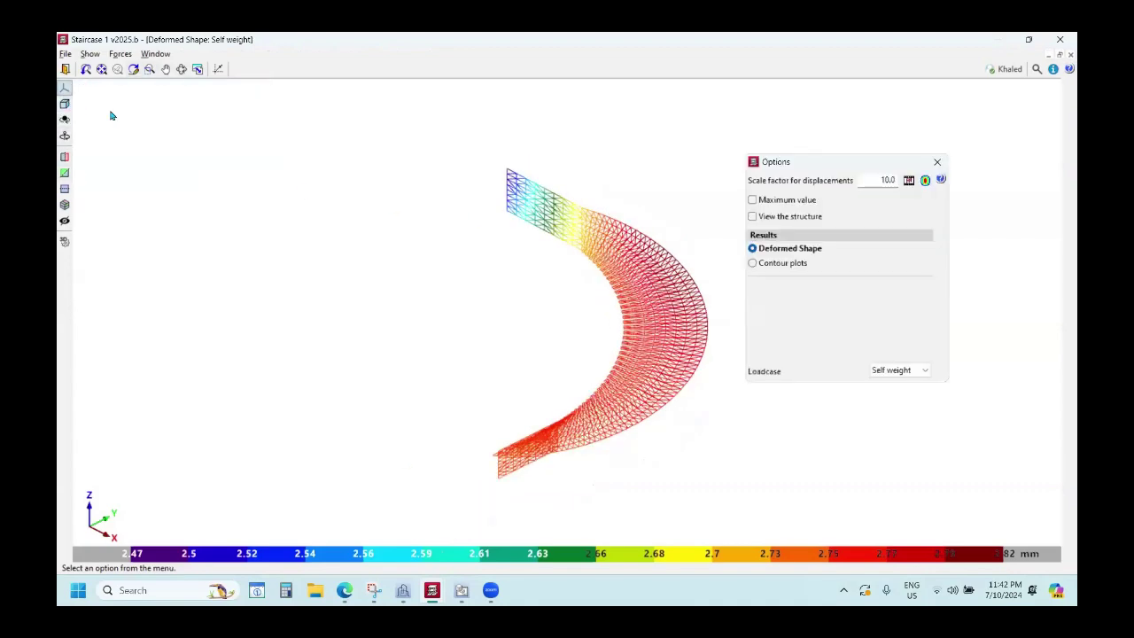
pyautogui.click(64, 89)
pyautogui.click(113, 105)
# Display the staircase's force contour plots for the self-weight loadcase, viewing Axial X and Moment X.
pyautogui.click(770, 265)
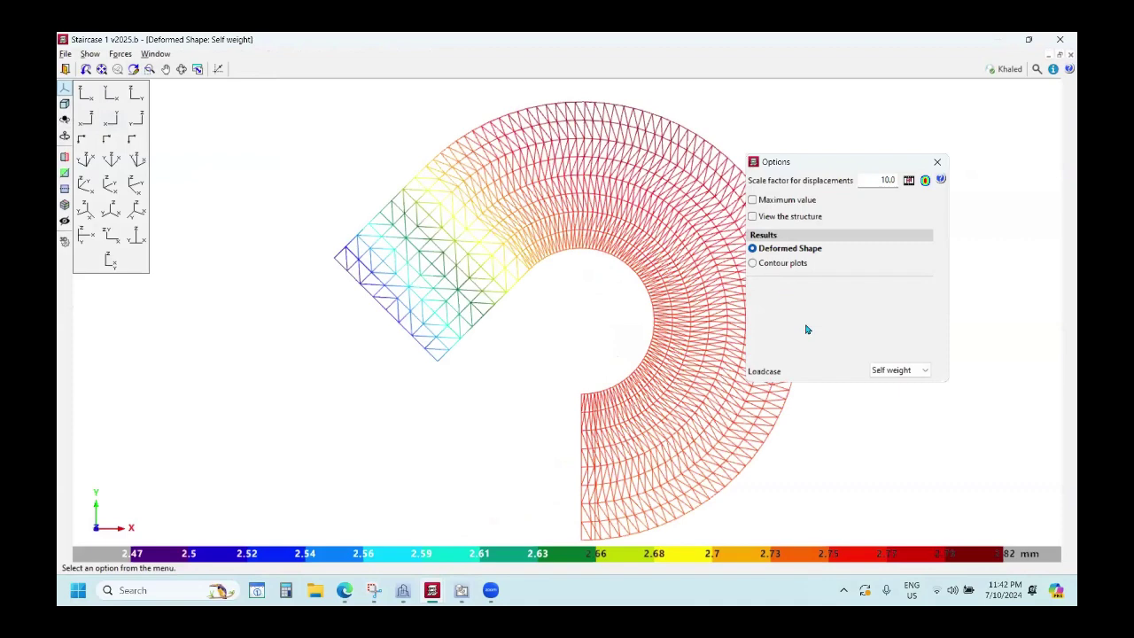
pyautogui.moveTo(842, 167); pyautogui.dragTo(909, 164)
pyautogui.click(916, 286)
pyautogui.click(916, 288)
pyautogui.click(916, 290)
pyautogui.click(858, 305)
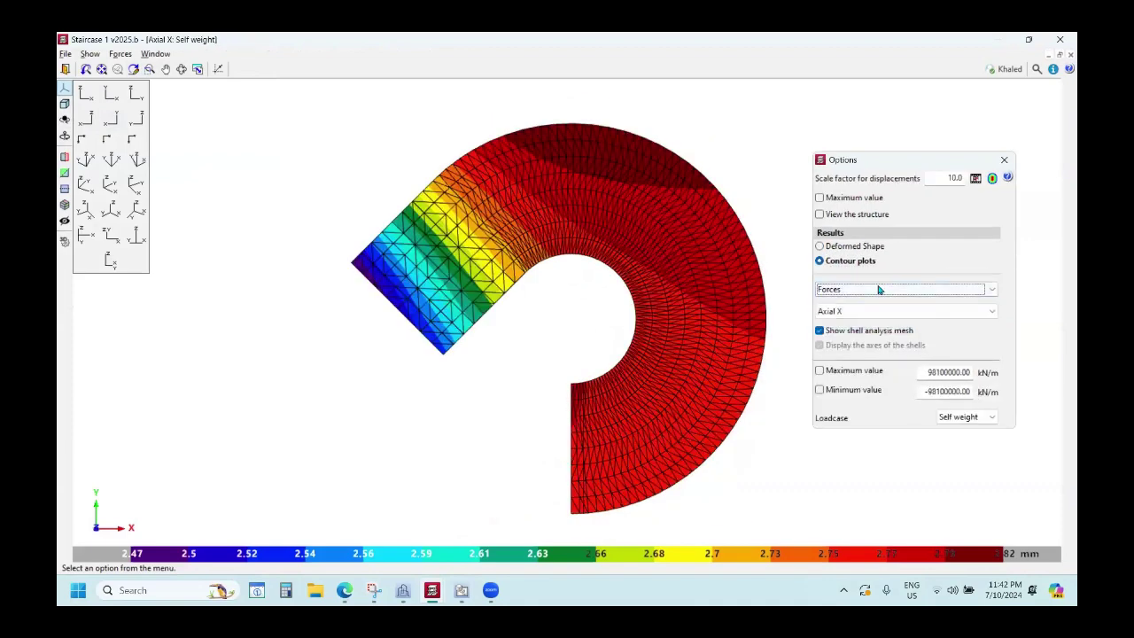
pyautogui.click(870, 311)
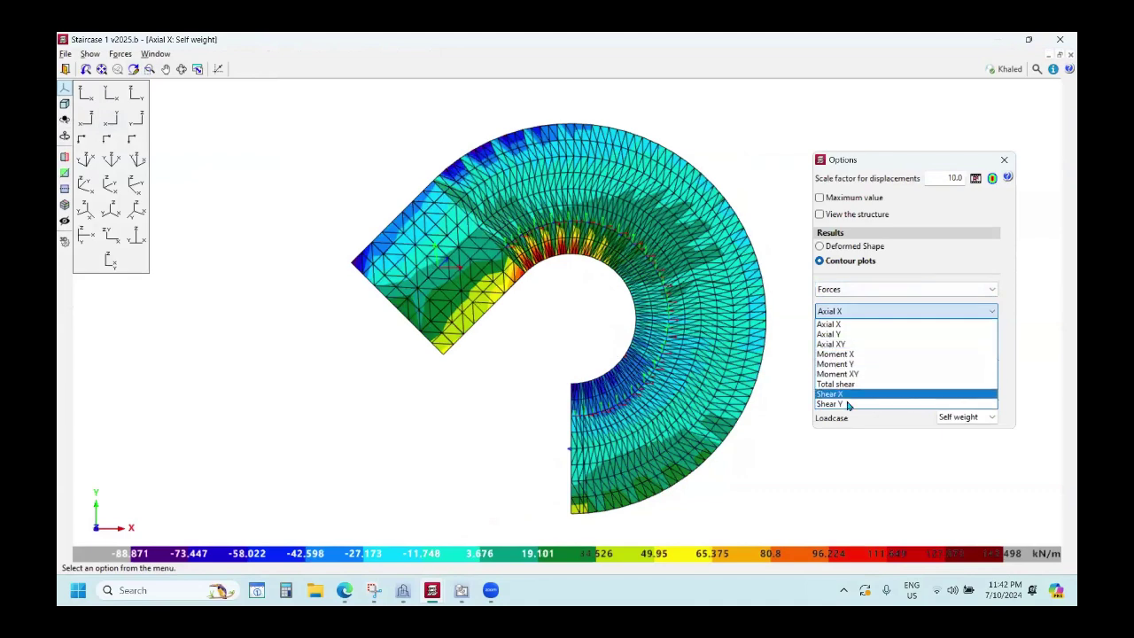
pyautogui.click(842, 354)
# Display the Checks contour plot of required steel area due to shear and inspect it at the end of the flight.
pyautogui.click(846, 289)
pyautogui.click(867, 315)
pyautogui.click(875, 312)
pyautogui.click(878, 312)
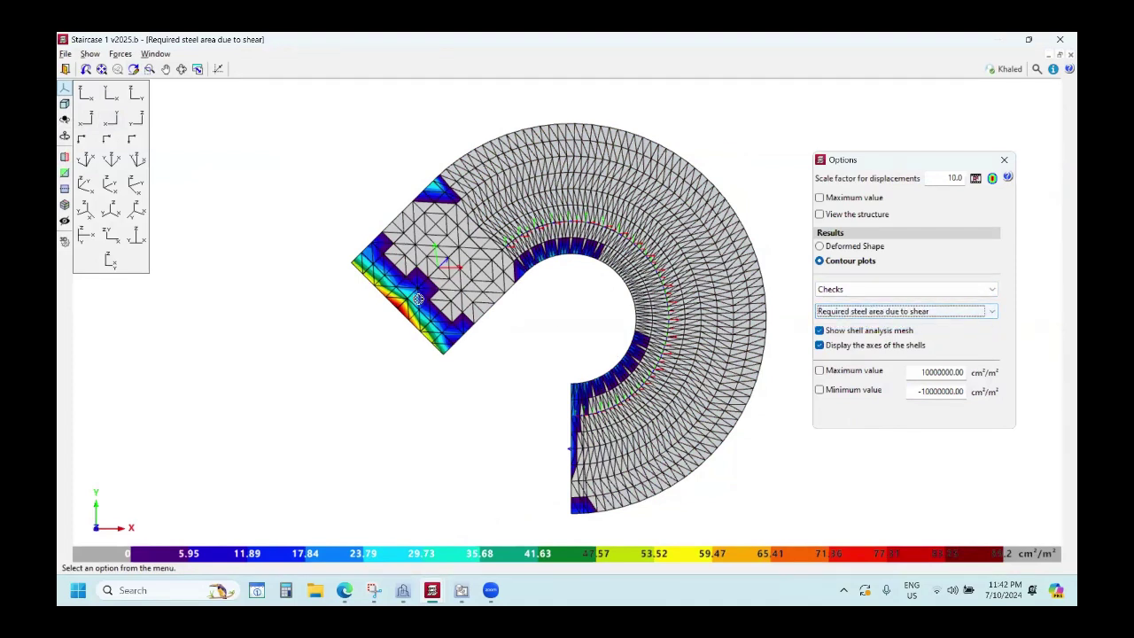
pyautogui.scroll(1, 418, 299)
pyautogui.scroll(2, 436, 341)
pyautogui.scroll(-4, 620, 273)
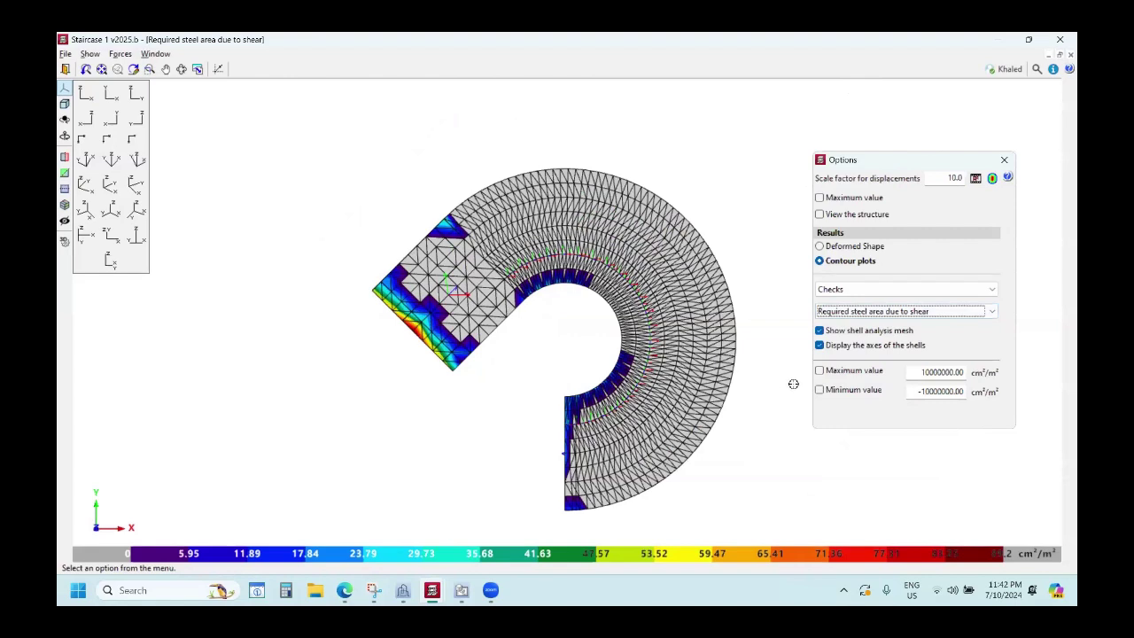
# Close the staircase's forces and displacements results and leave the stair tools.
pyautogui.click(1004, 159)
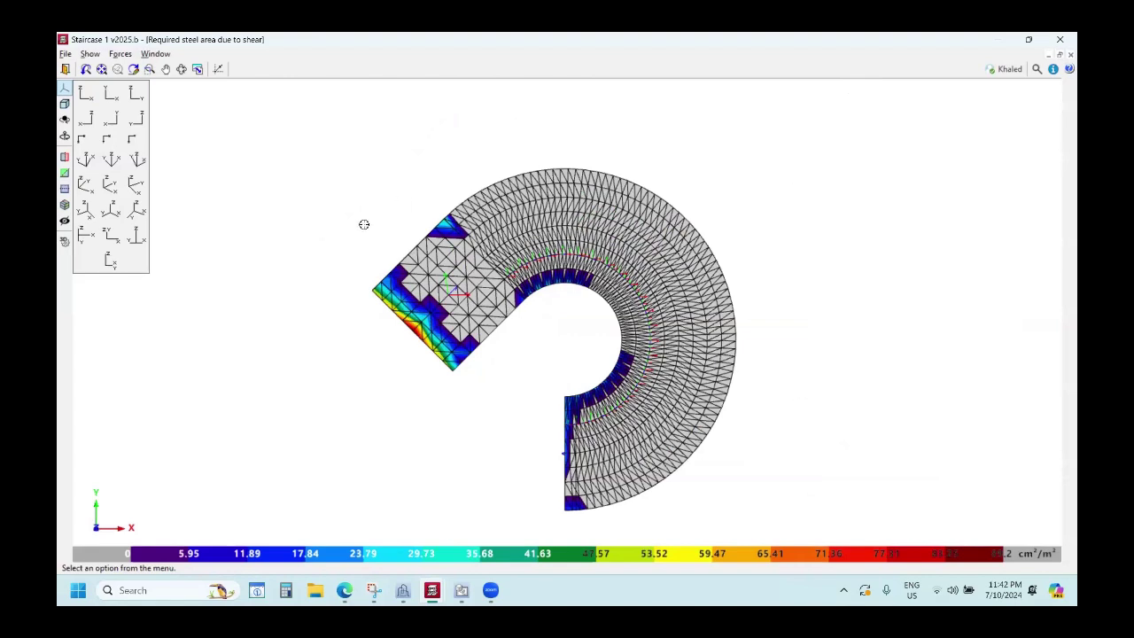
pyautogui.click(1060, 39)
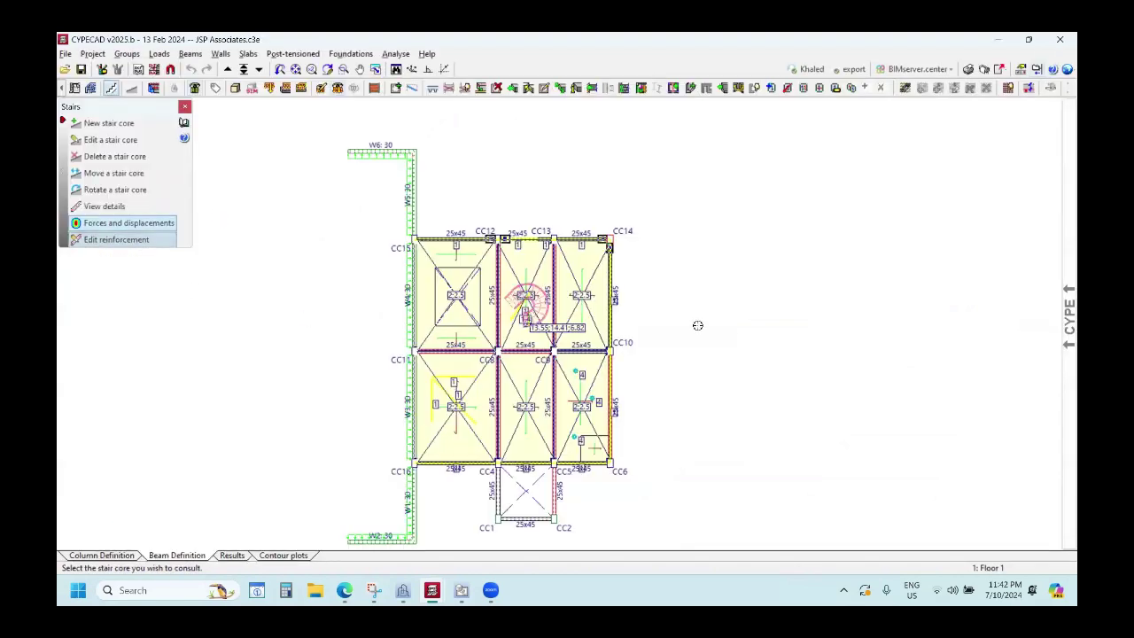
pyautogui.click(185, 107)
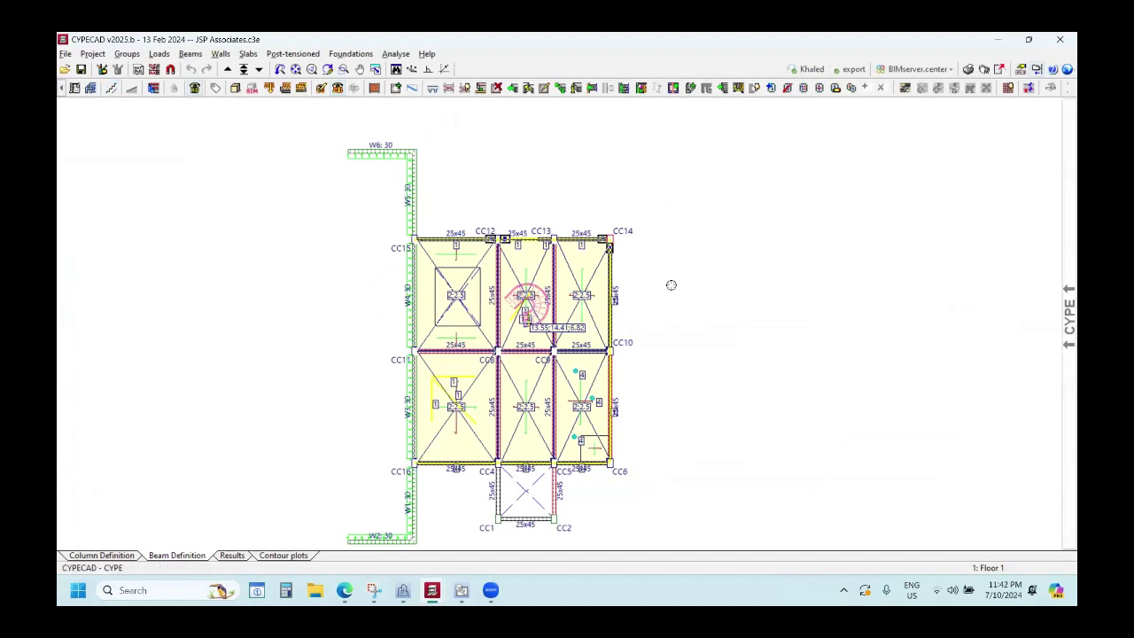
pyautogui.scroll(-1, 683, 268)
pyautogui.scroll(-3, 658, 327)
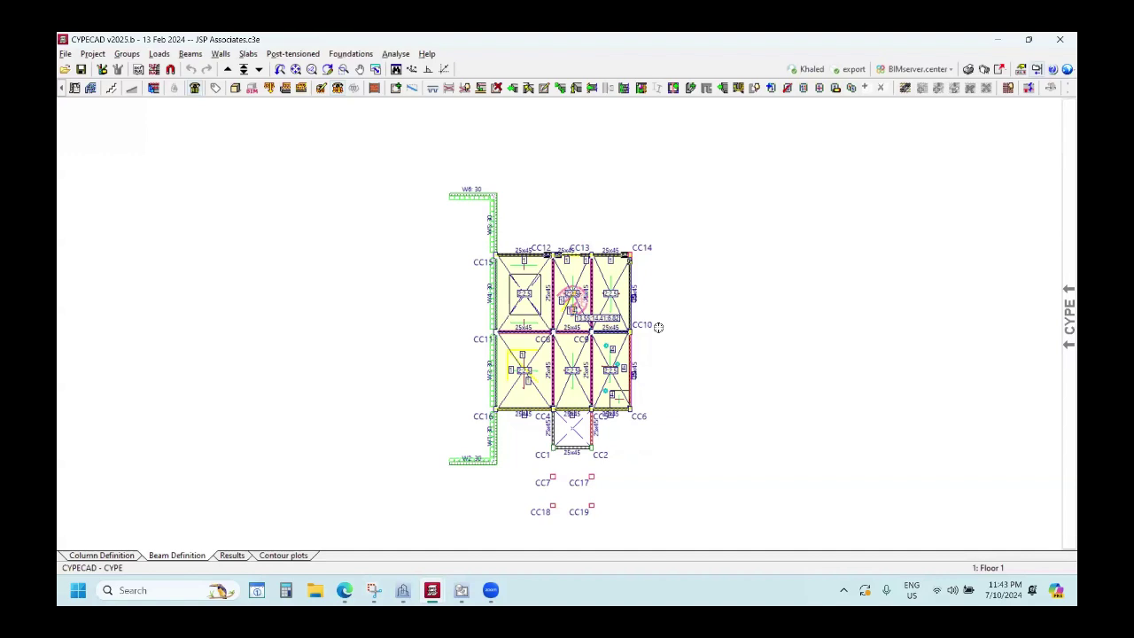
pyautogui.scroll(-2, 613, 215)
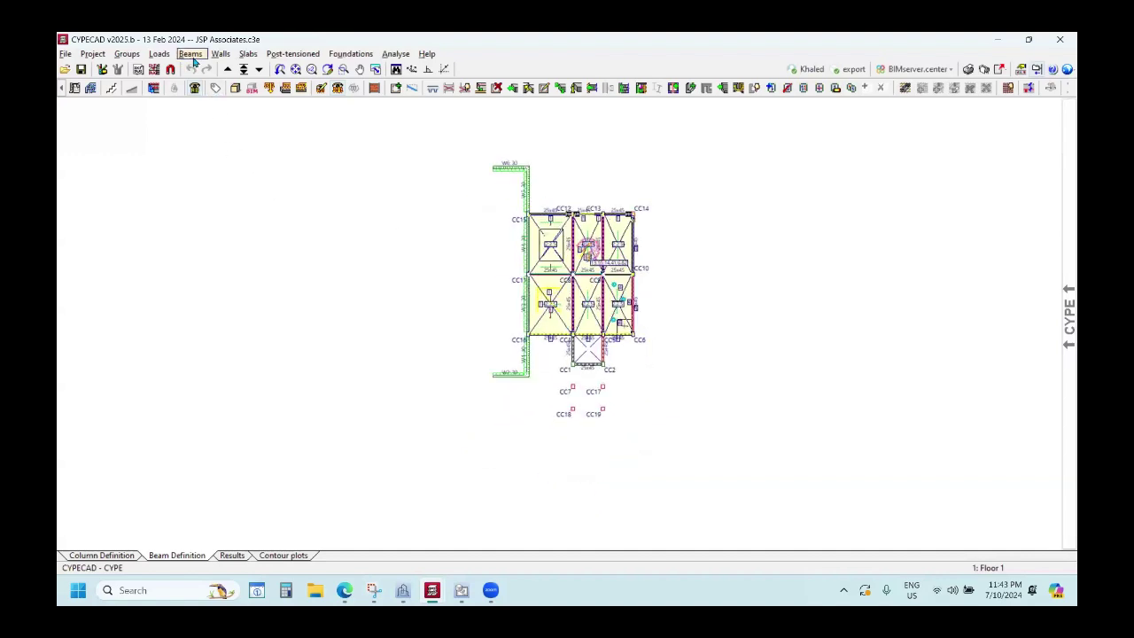
pyautogui.scroll(1, 582, 298)
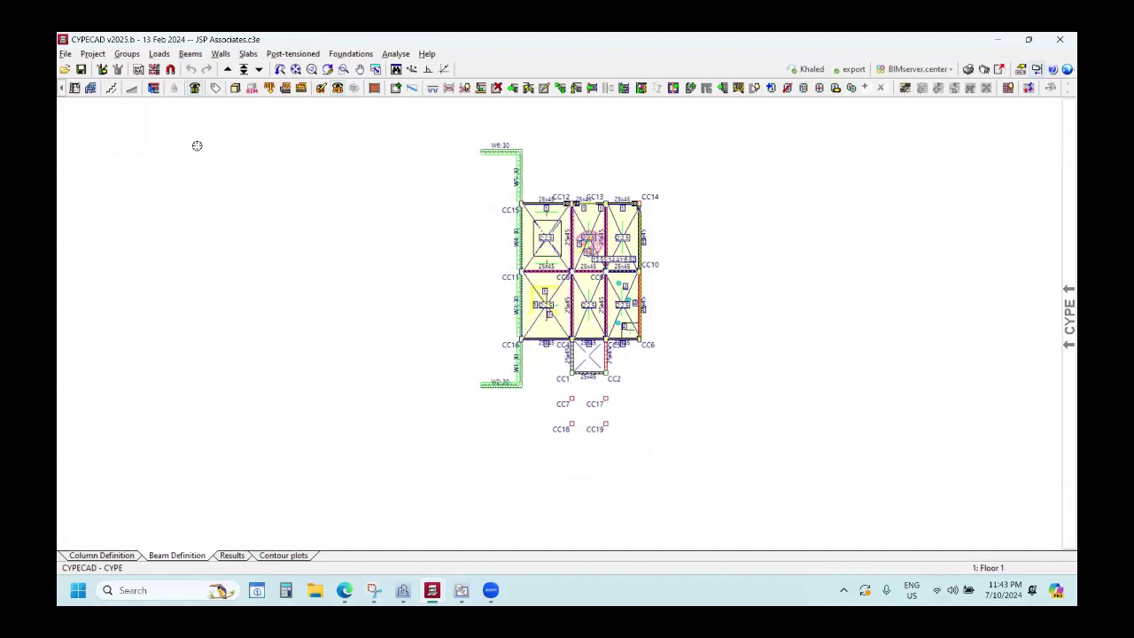
pyautogui.click(161, 55)
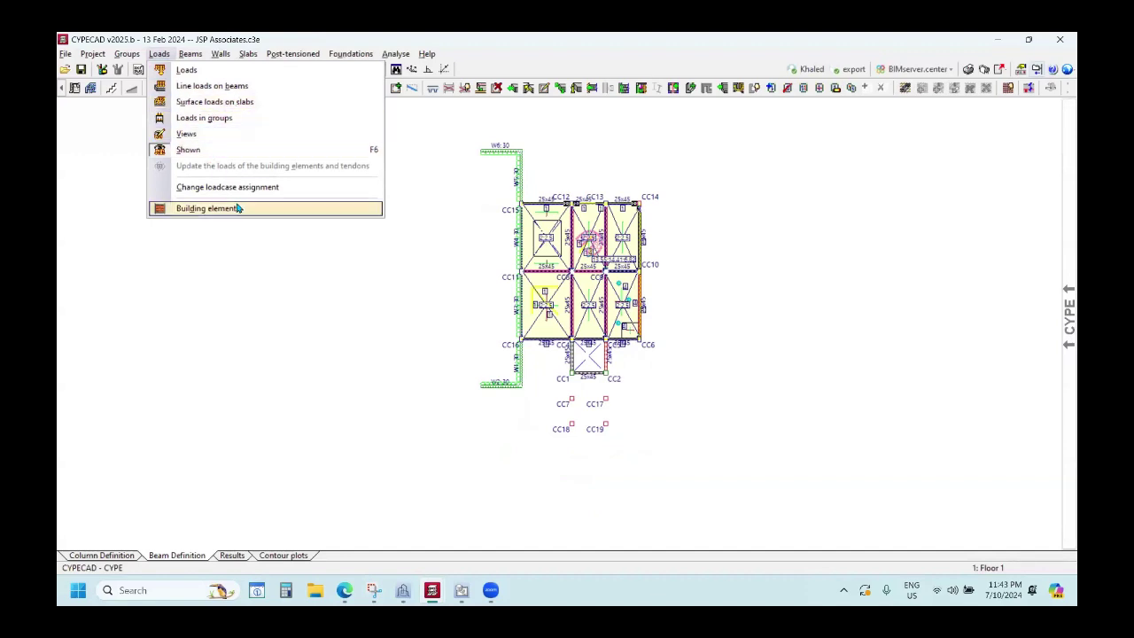
pyautogui.click(359, 278)
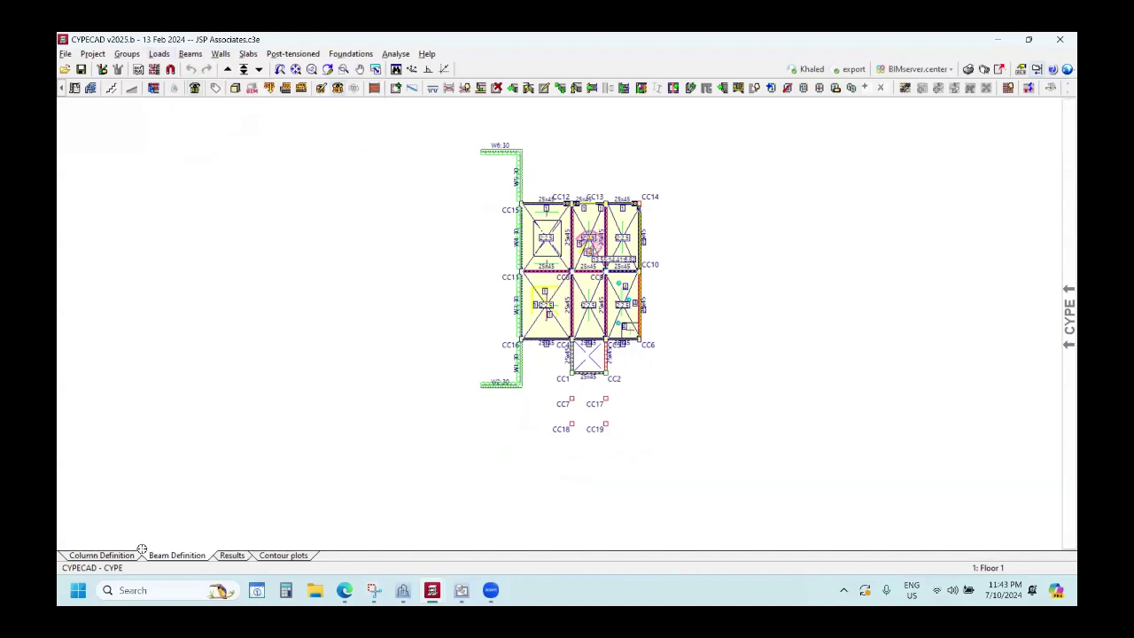
# Go to the column definition, review the tools for columns, shear walls and starts, and close their list.
pyautogui.click(101, 556)
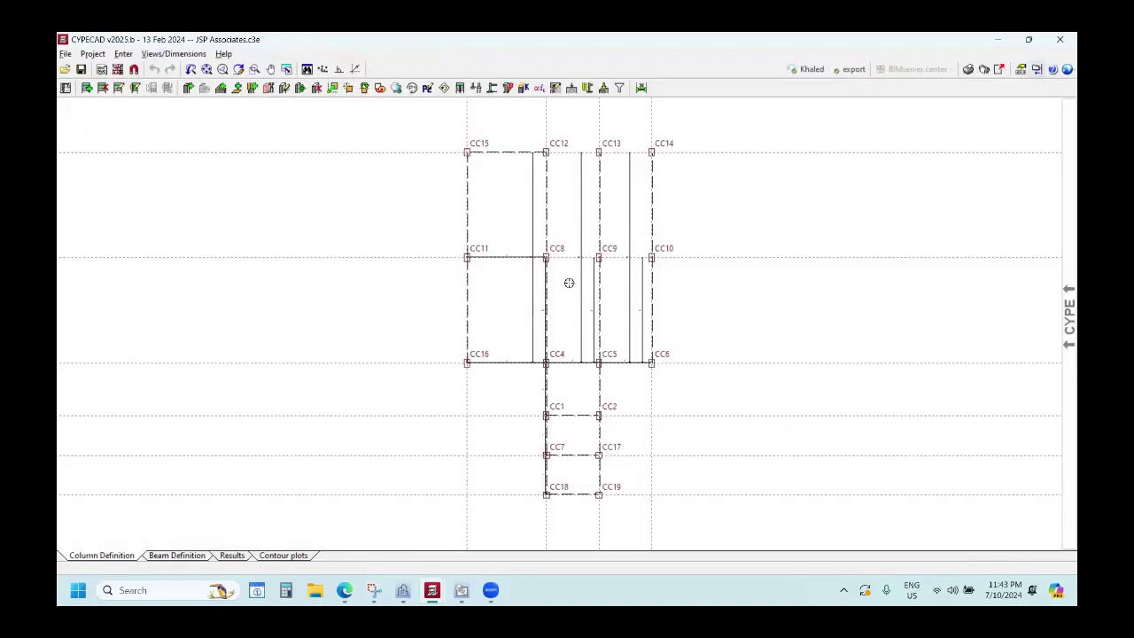
pyautogui.click(171, 54)
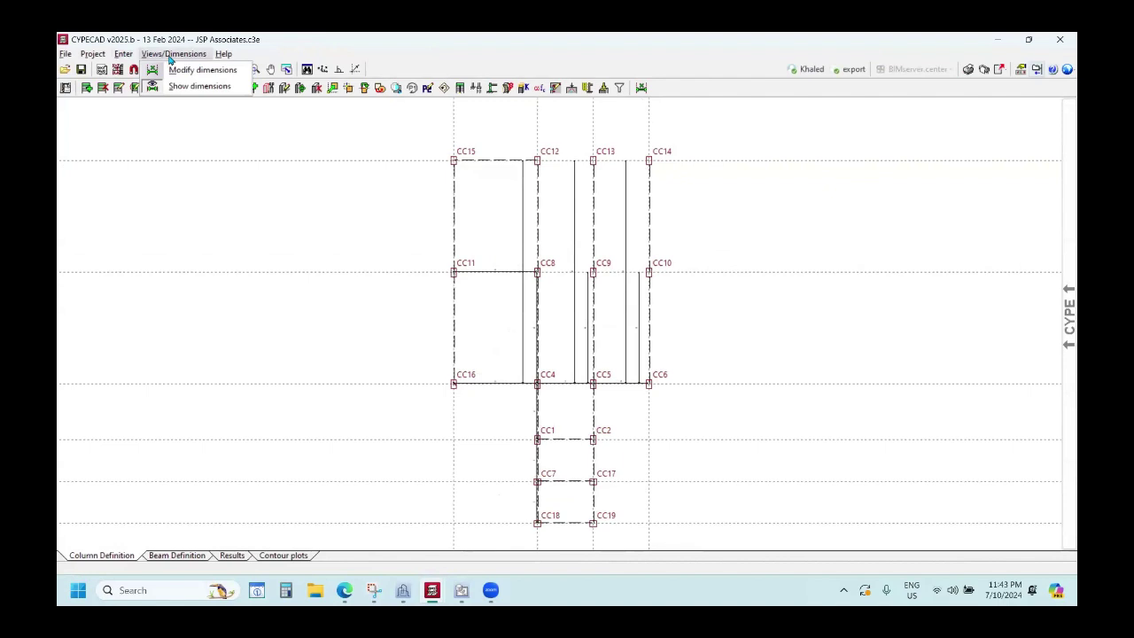
pyautogui.moveTo(124, 54)
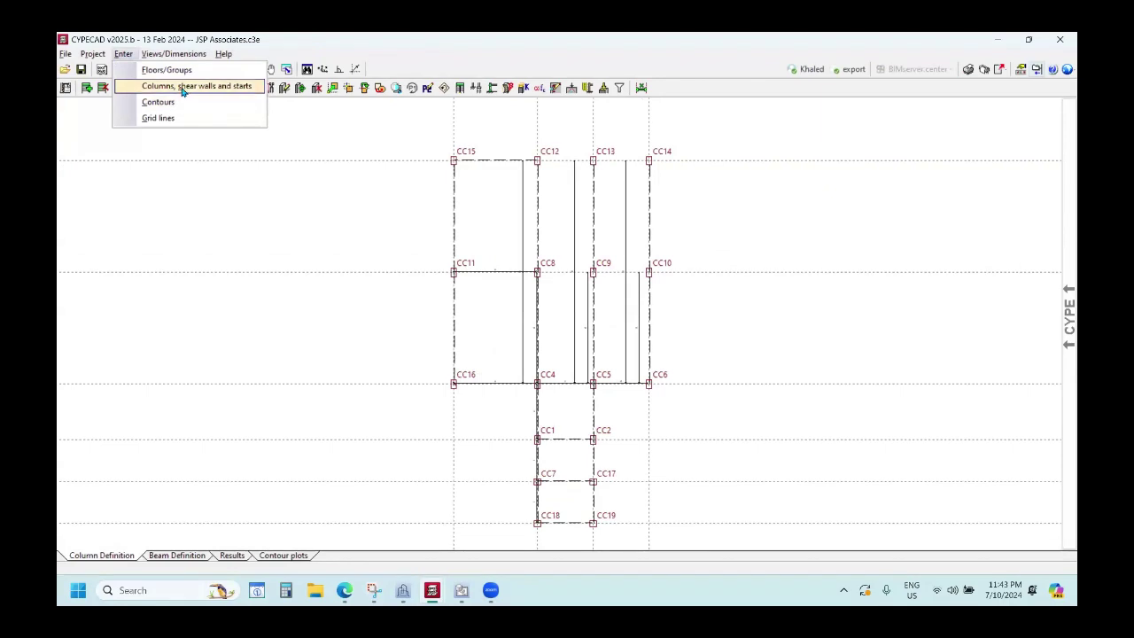
pyautogui.click(183, 88)
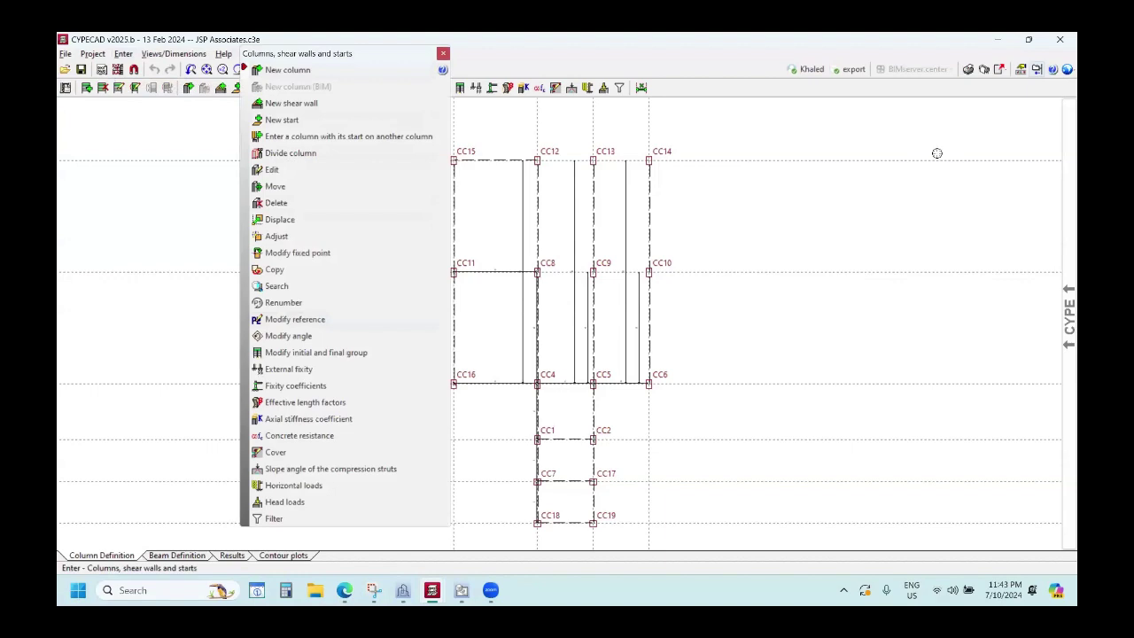
pyautogui.click(117, 555)
pyautogui.click(110, 556)
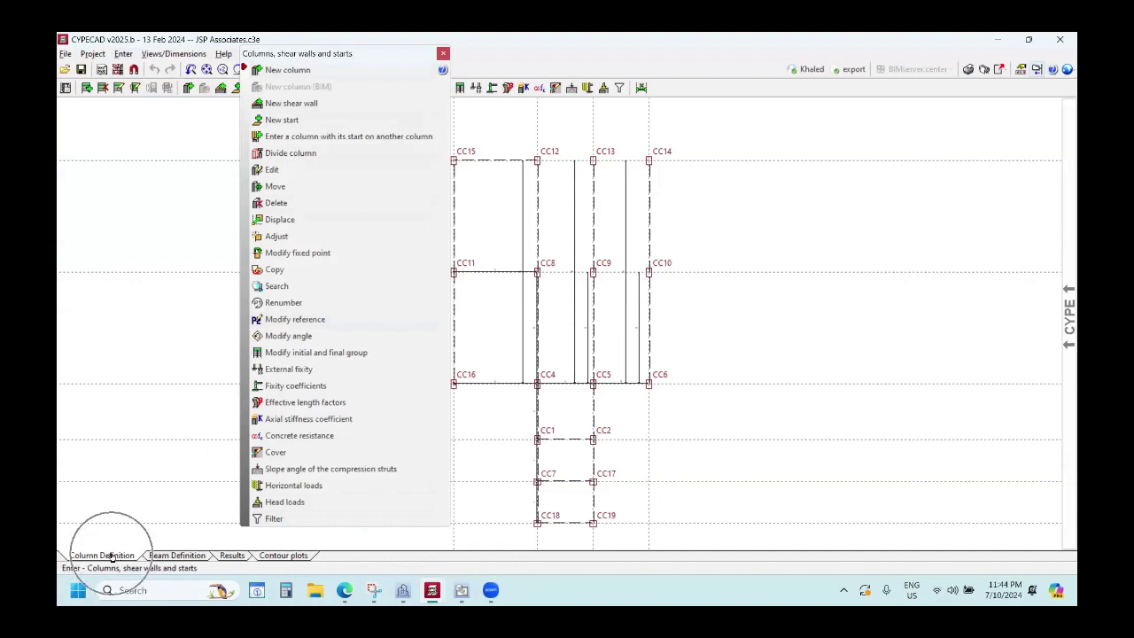
pyautogui.click(164, 556)
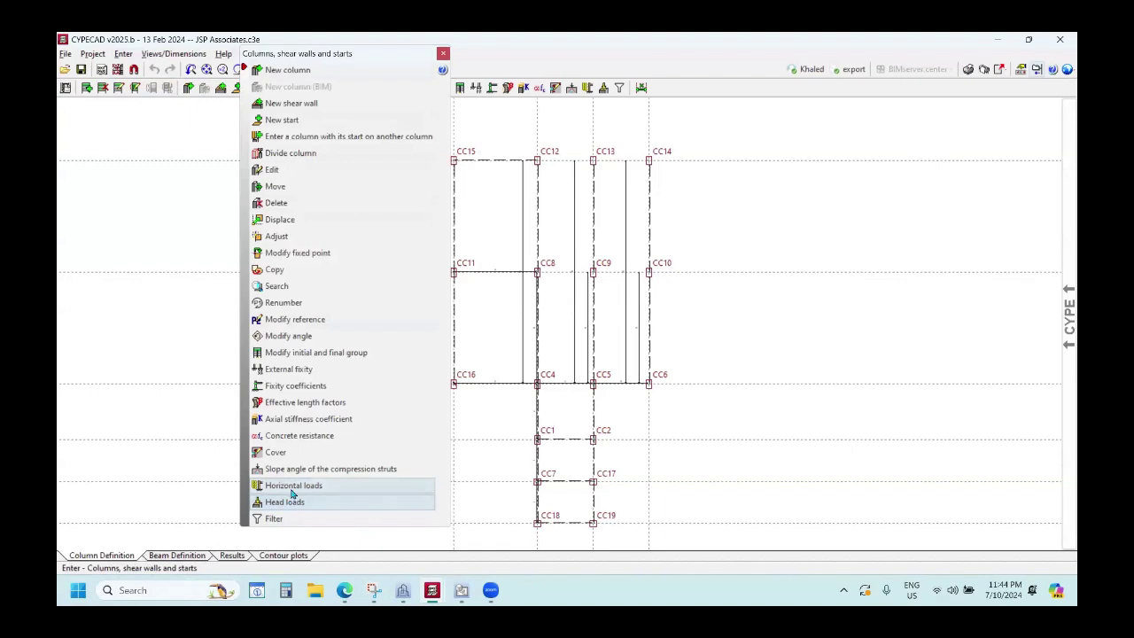
pyautogui.click(232, 461)
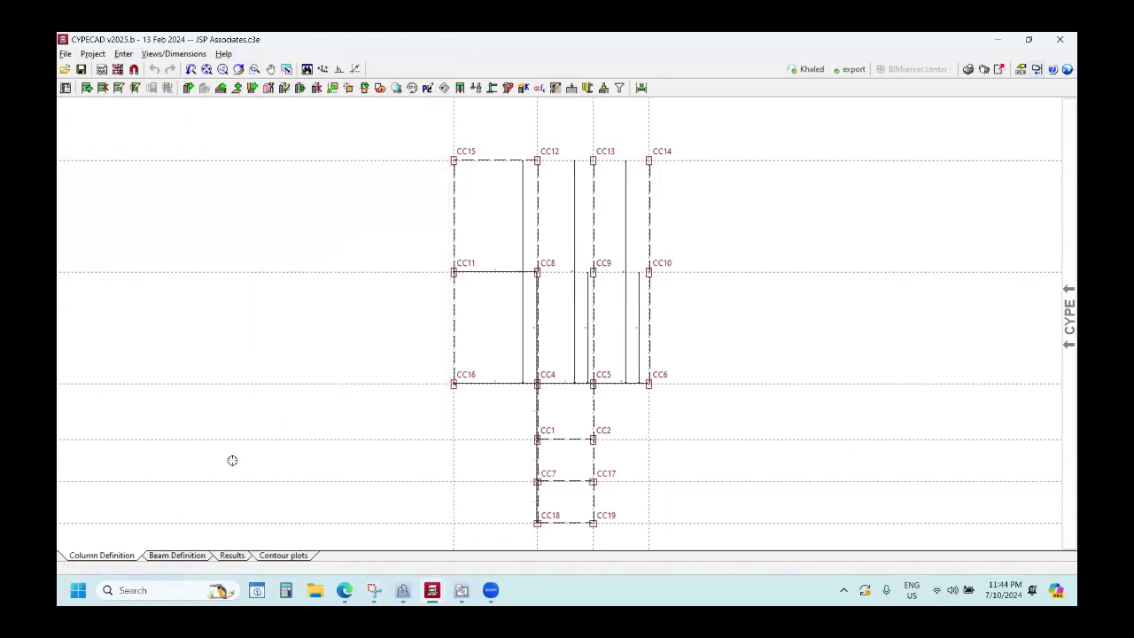
# Return to the beam definition, start defining a beam and look through the flat beam types.
pyautogui.click(180, 555)
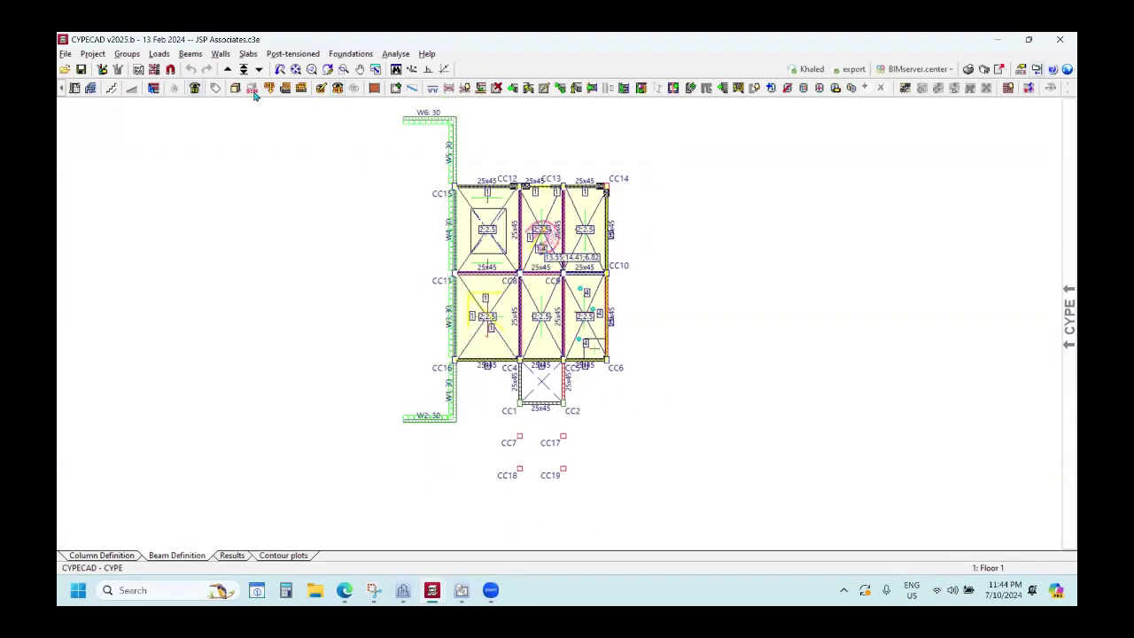
pyautogui.click(193, 54)
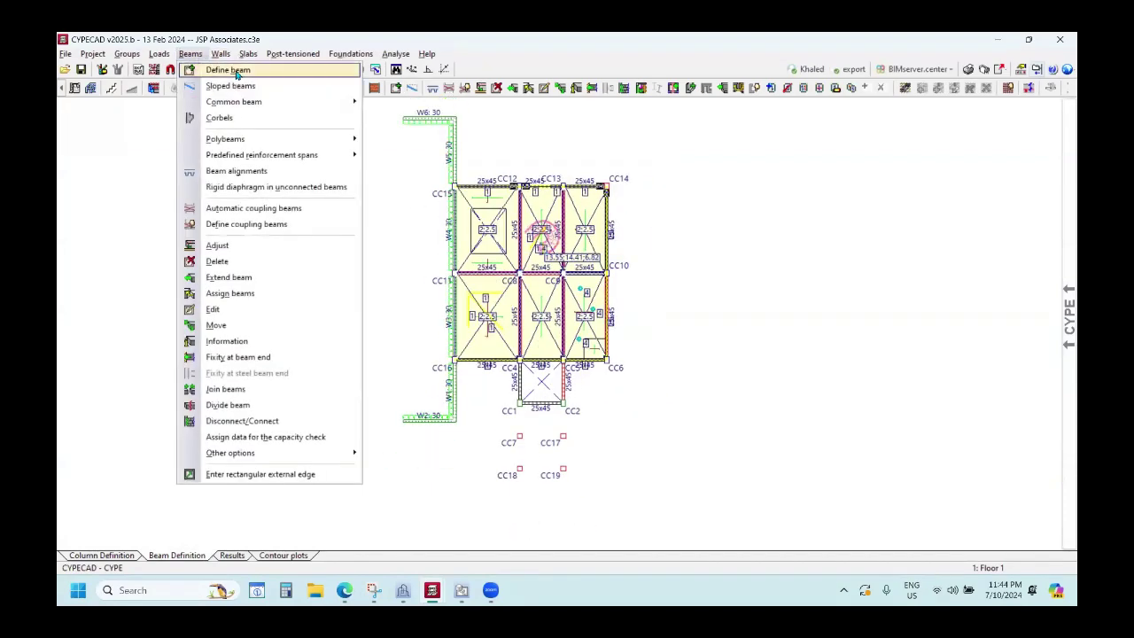
pyautogui.click(229, 70)
pyautogui.moveTo(638, 157); pyautogui.dragTo(747, 152)
pyautogui.click(440, 197)
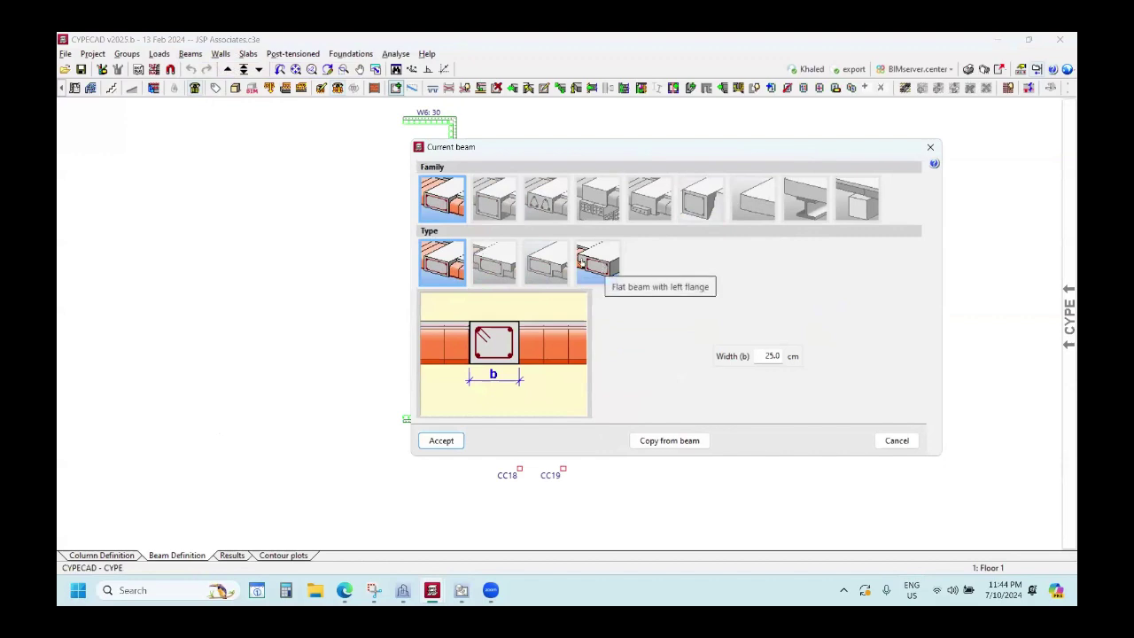
# Check the dropped beam type with width, initial depth and final depth, and close the beam definition without accepting.
pyautogui.click(496, 200)
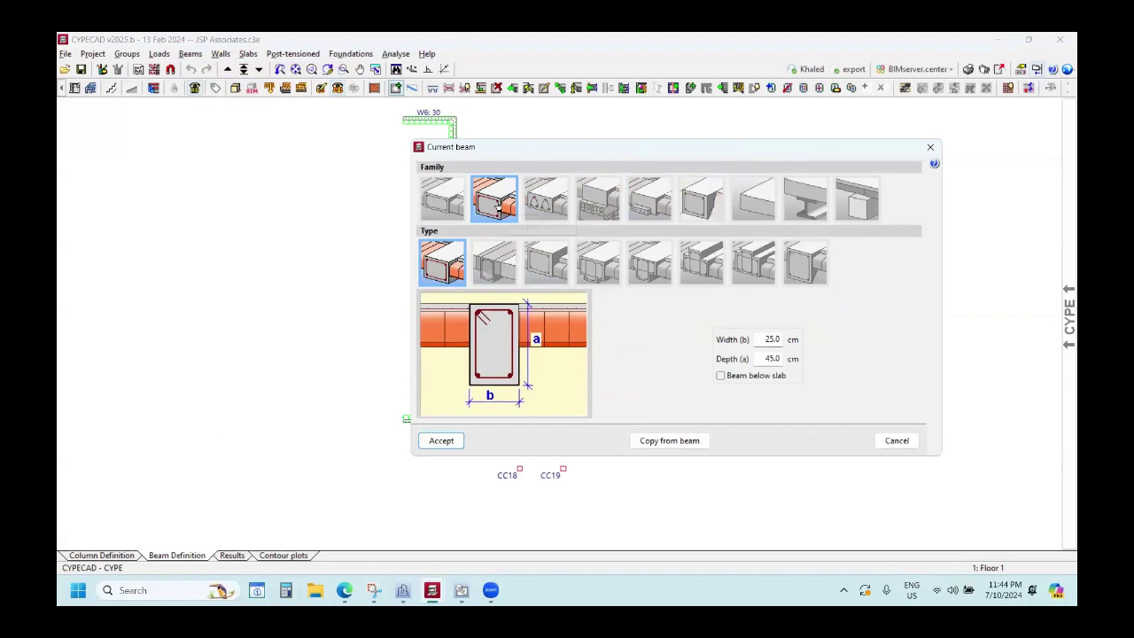
pyautogui.click(800, 259)
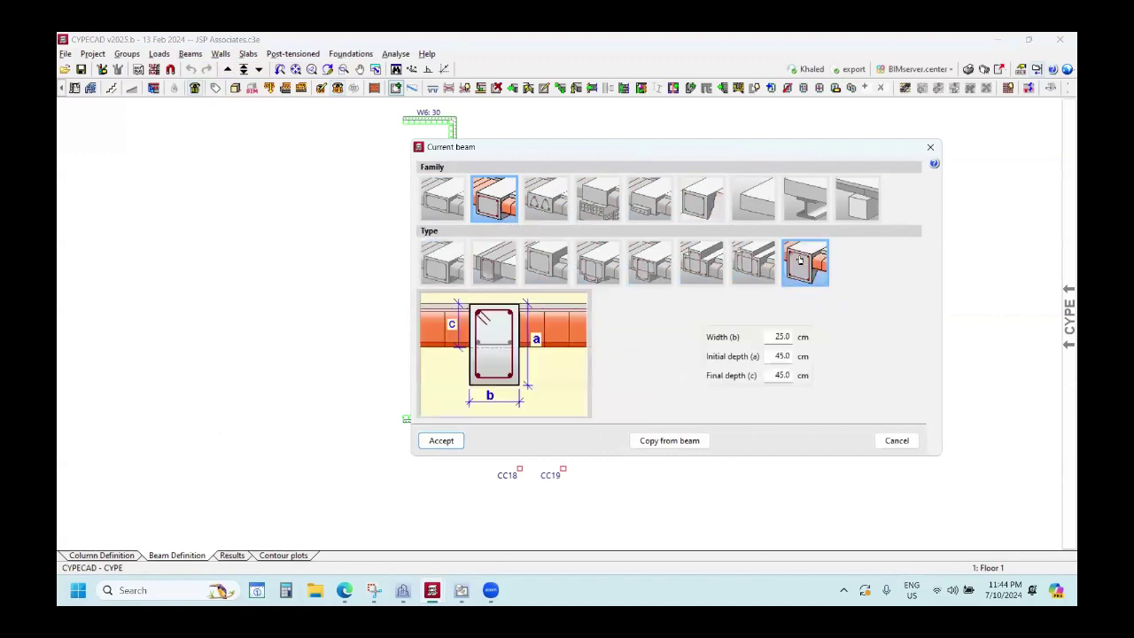
pyautogui.click(774, 337)
pyautogui.click(772, 355)
pyautogui.click(775, 375)
pyautogui.click(930, 148)
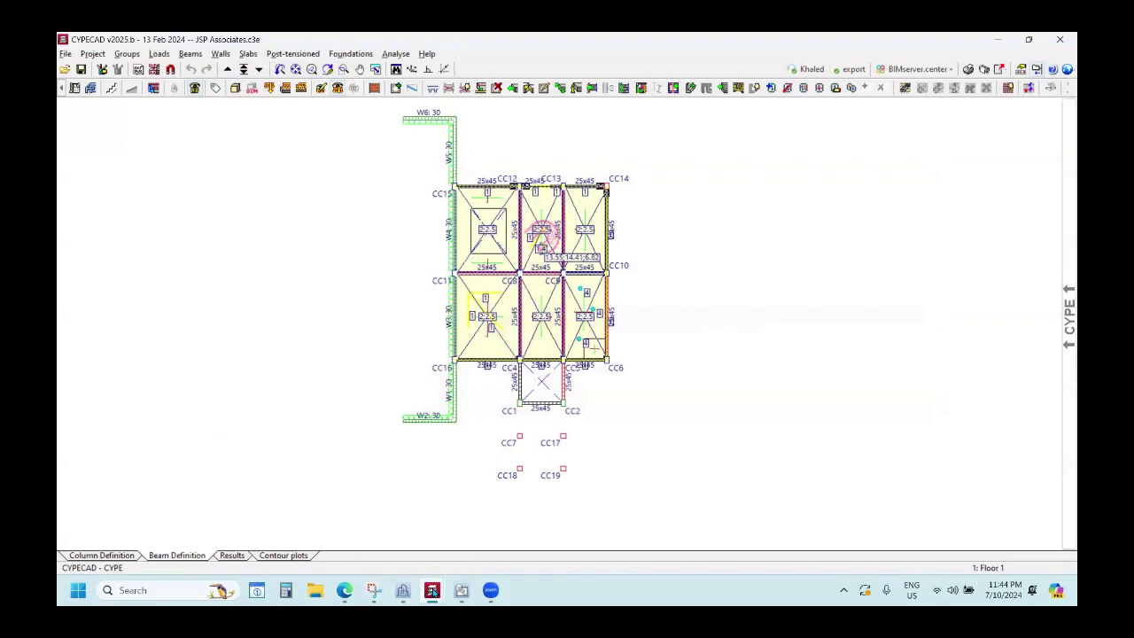
# Switch to the CYPE MODEL project, leave its detailed 3D view and open the 3D view of the building.
pyautogui.moveTo(431, 590)
pyautogui.click(529, 523)
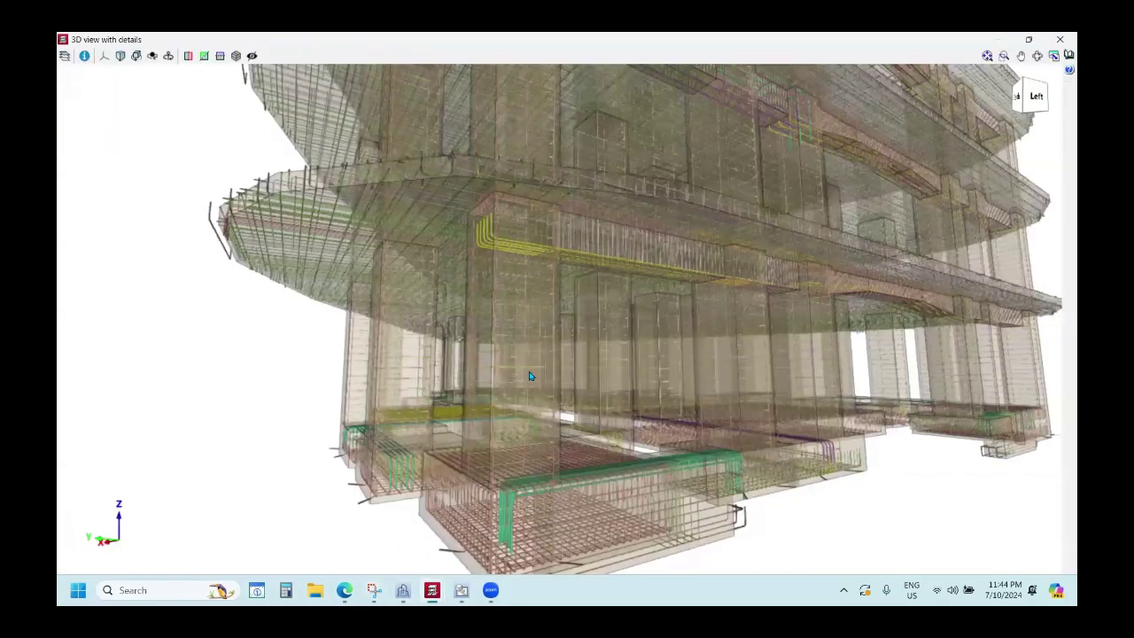
pyautogui.click(1033, 101)
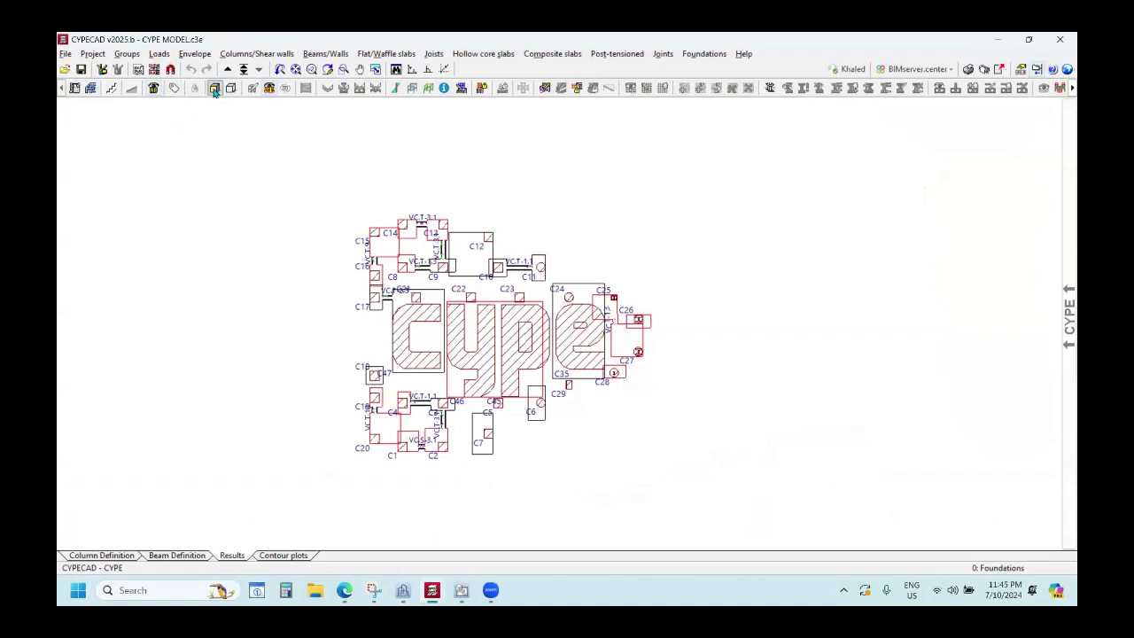
pyautogui.click(214, 88)
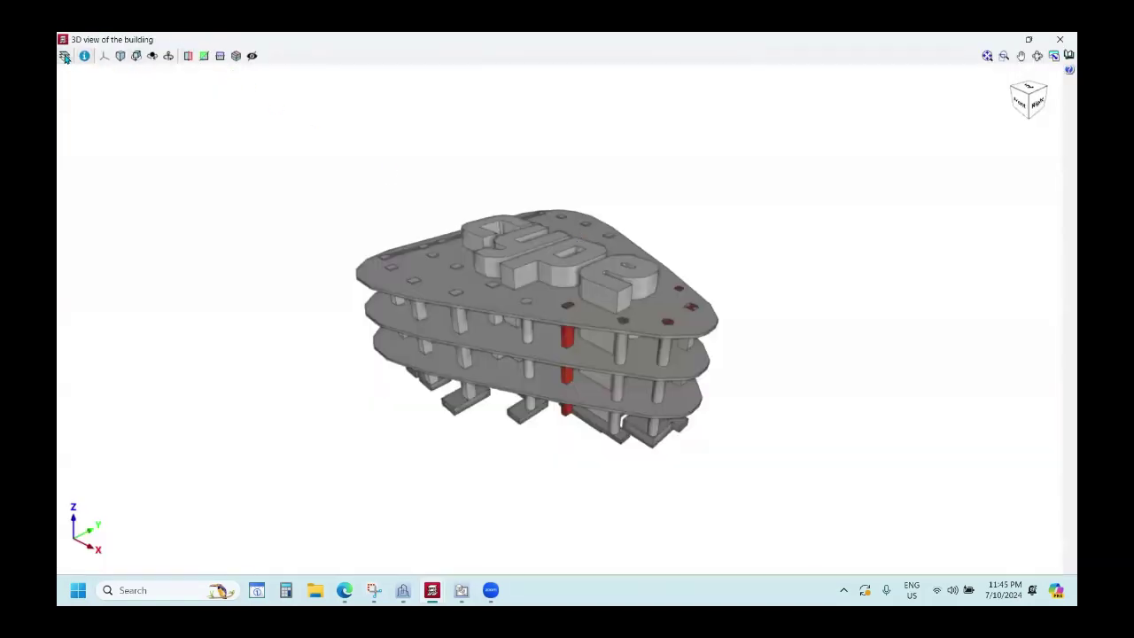
# Hide the whole structure in the building's 3D view and show only the reinforced concrete beams.
pyautogui.click(64, 56)
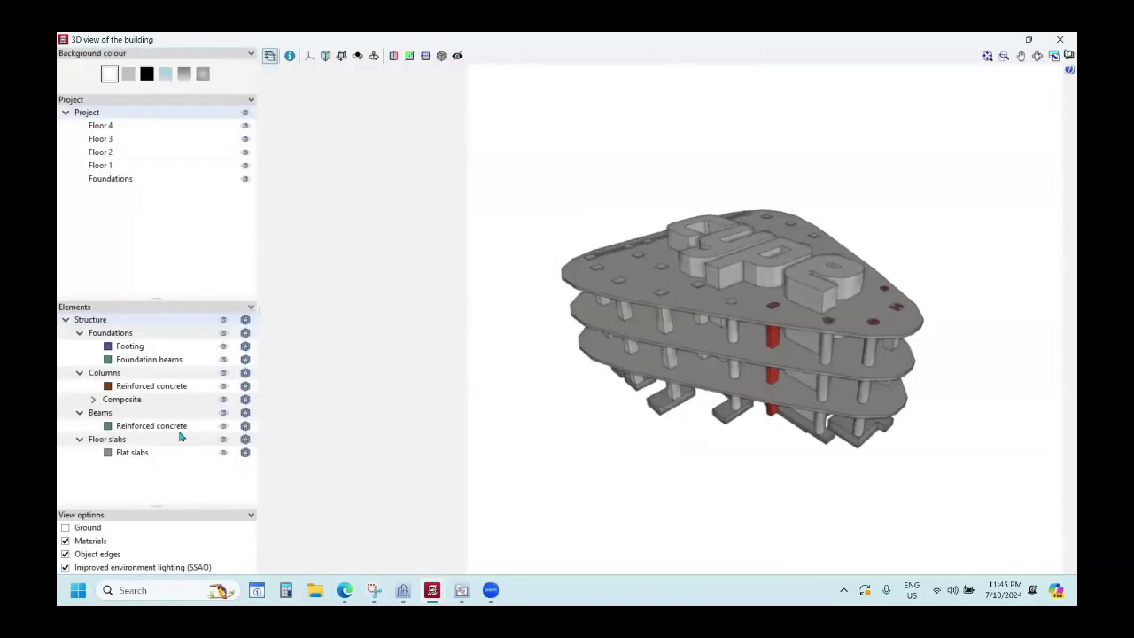
pyautogui.click(223, 319)
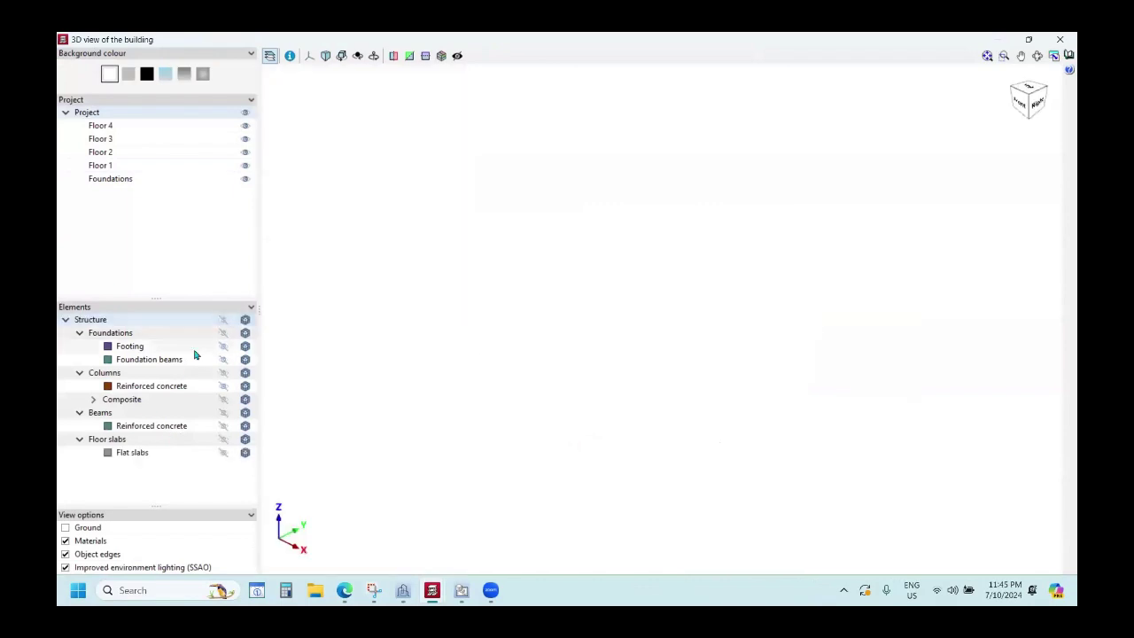
pyautogui.click(222, 412)
pyautogui.scroll(5, 567, 248)
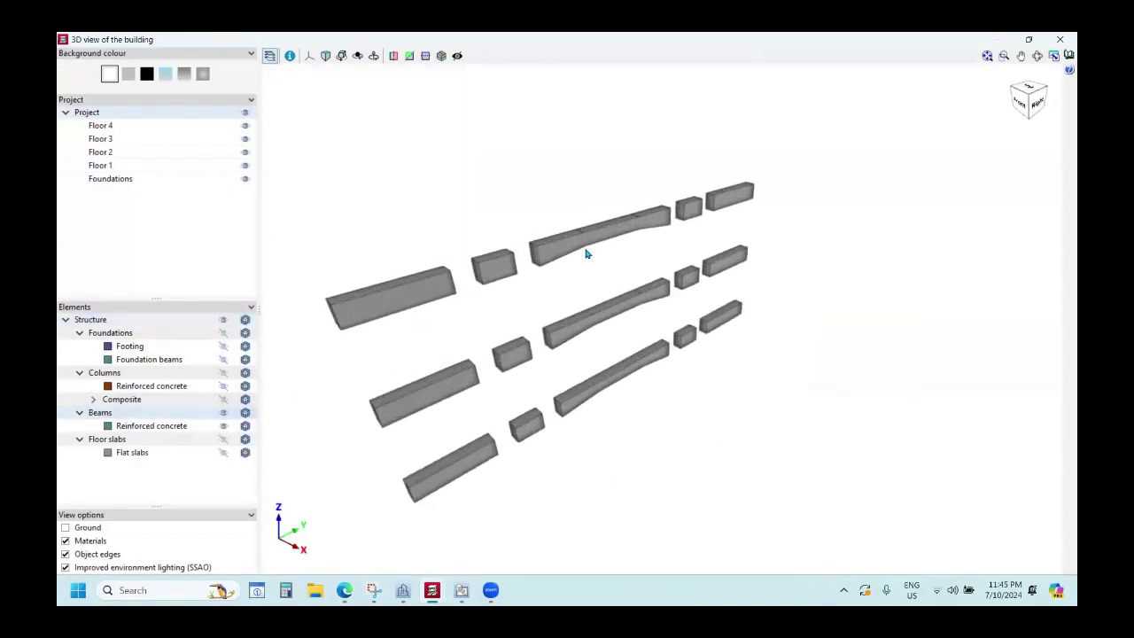
# Examine the variable-depth beam on the uppermost level from several angles, checking how its underside tapers.
pyautogui.scroll(5, 587, 246)
pyautogui.scroll(-5, 621, 274)
pyautogui.moveTo(658, 267)
pyautogui.mouseDown(button='middle')
pyautogui.moveTo(570, 258)
pyautogui.moveTo(667, 274)
pyautogui.mouseUp(button='middle')
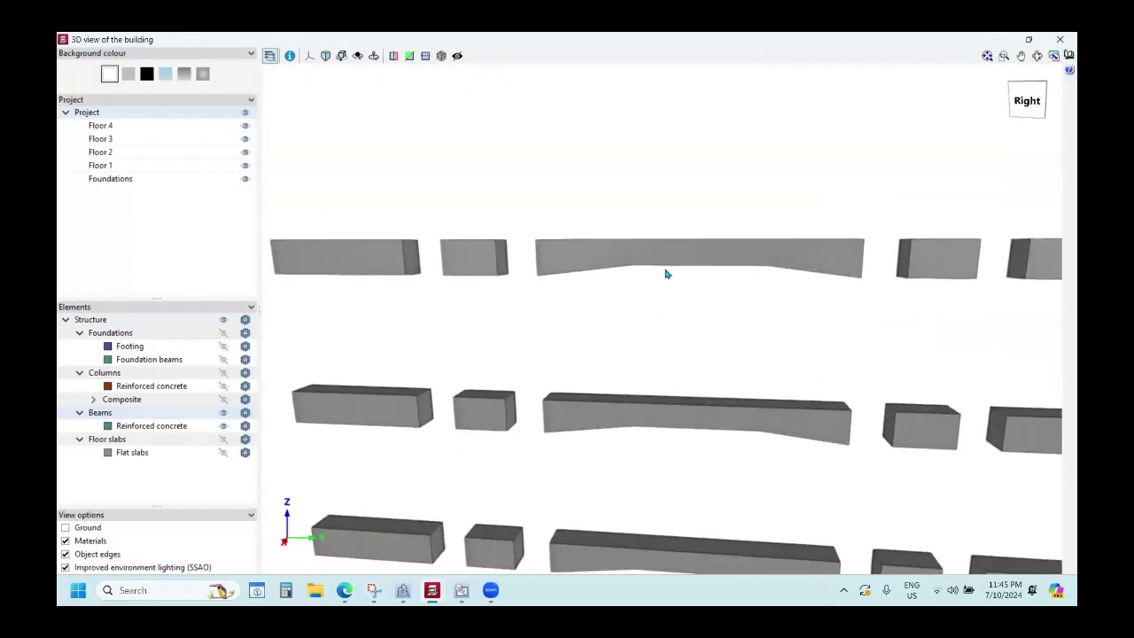
pyautogui.scroll(2, 580, 290)
pyautogui.moveTo(539, 292)
pyautogui.mouseDown(button='middle')
pyautogui.moveTo(614, 290)
pyautogui.moveTo(638, 323)
pyautogui.mouseUp(button='middle')
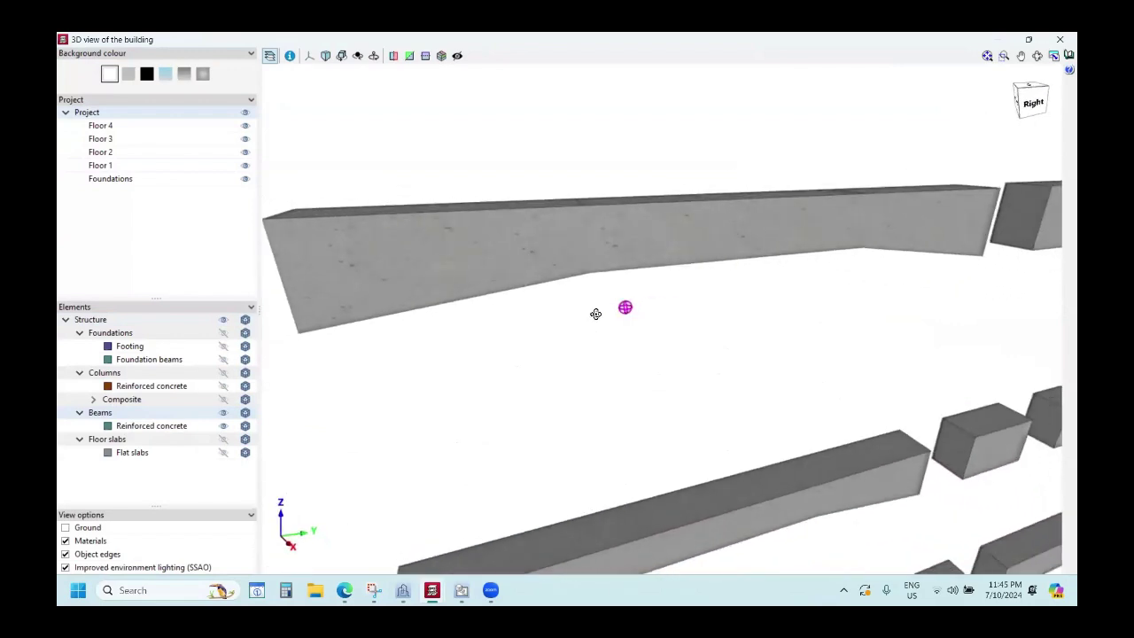
pyautogui.moveTo(562, 316)
pyautogui.mouseDown(button='middle')
pyautogui.moveTo(631, 291)
pyautogui.moveTo(750, 307)
pyautogui.moveTo(712, 316)
pyautogui.mouseUp(button='middle')
pyautogui.scroll(-3, 823, 286)
pyautogui.scroll(3, 784, 280)
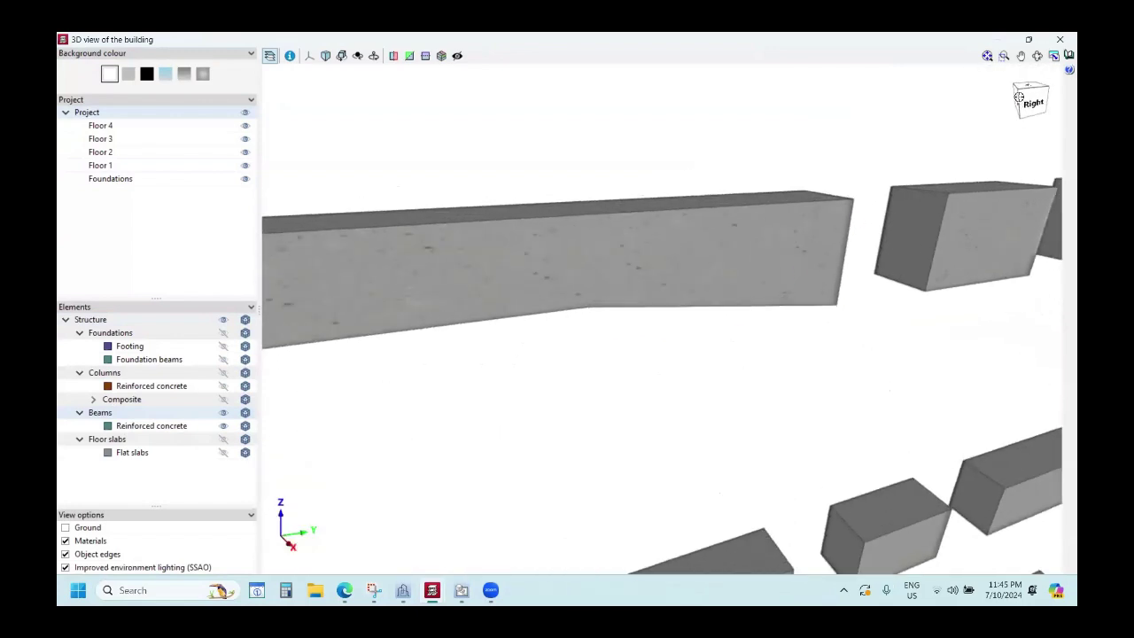
# Leave the building's 3D view and switch to the 13 Feb 2024 -- JSP Associates project.
pyautogui.click(431, 591)
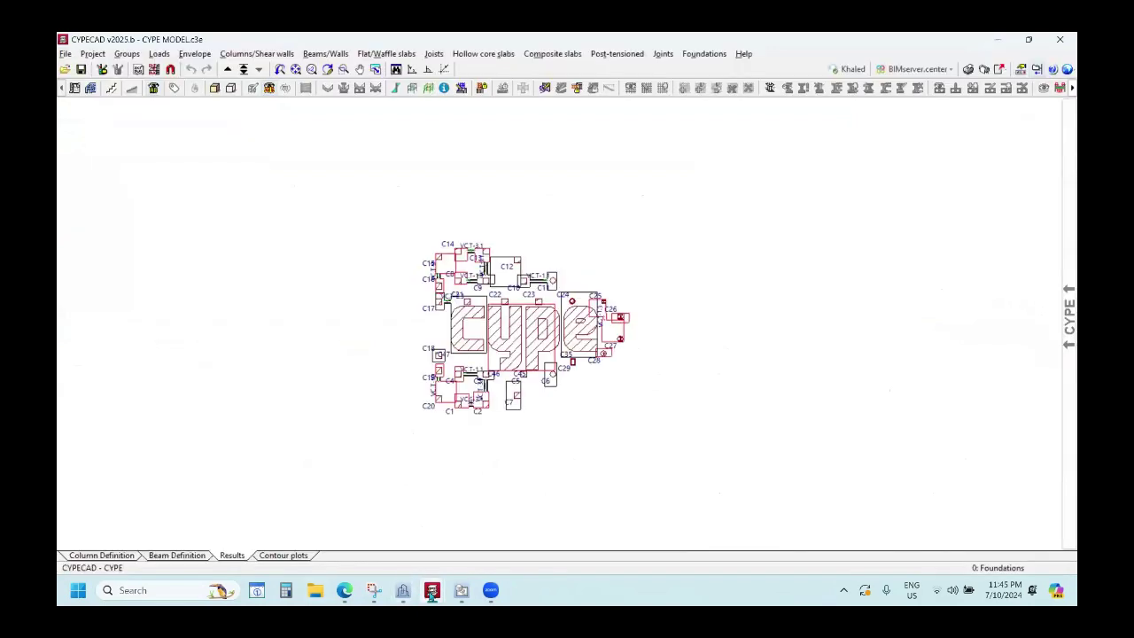
pyautogui.moveTo(431, 591)
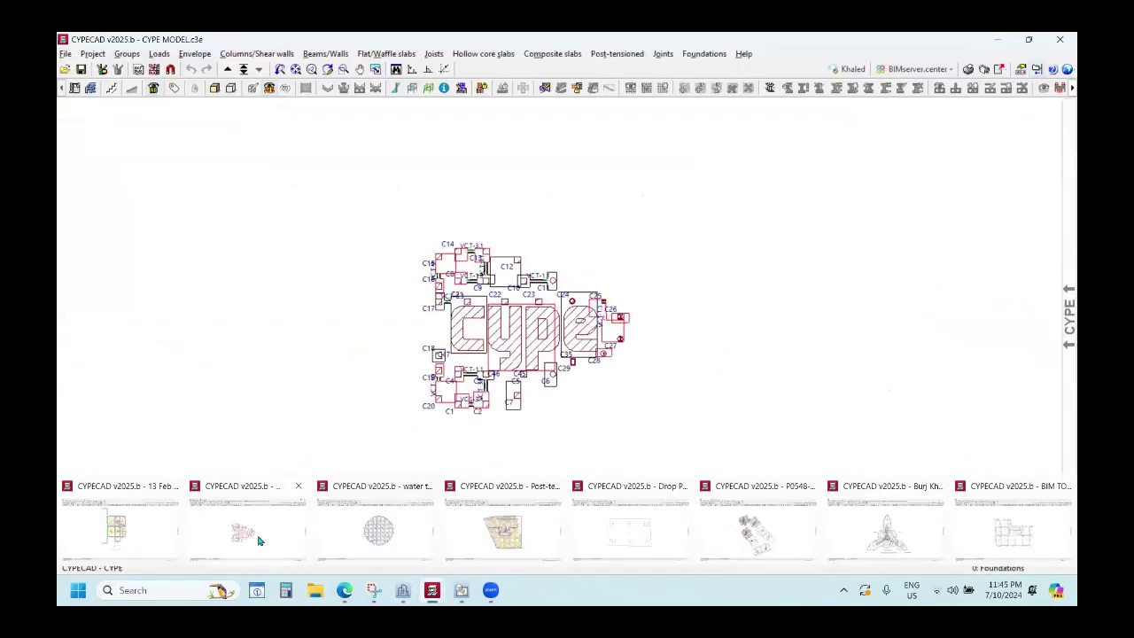
pyautogui.click(141, 531)
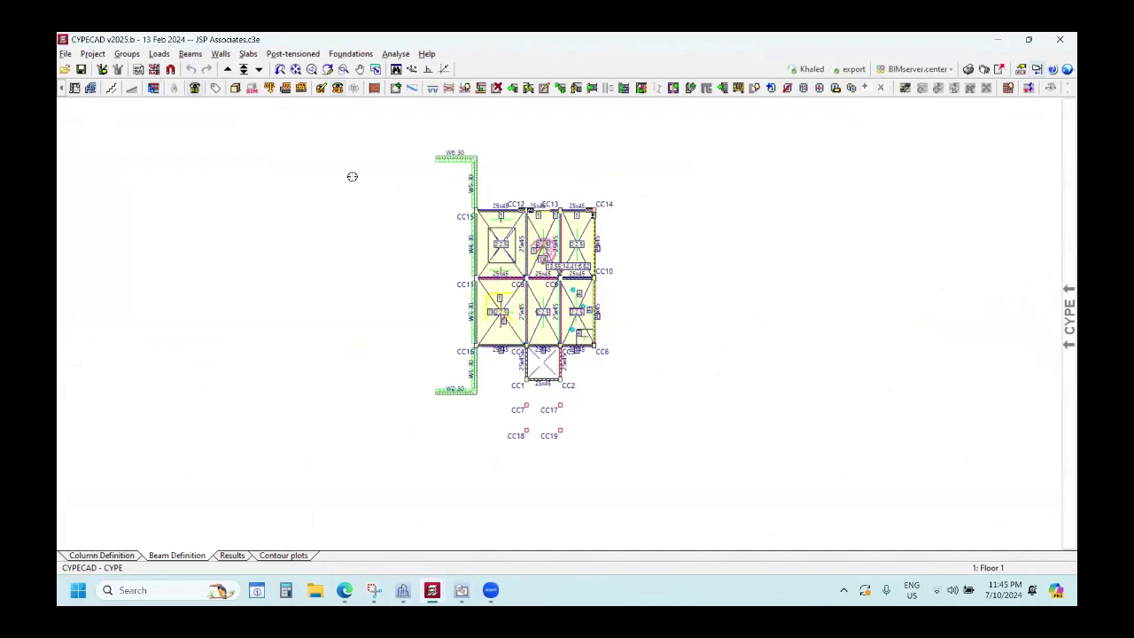
# Open reinforced concrete wall W5 on Floor 1 for editing and check the foundation types available for it.
pyautogui.scroll(1, 404, 175)
pyautogui.click(220, 53)
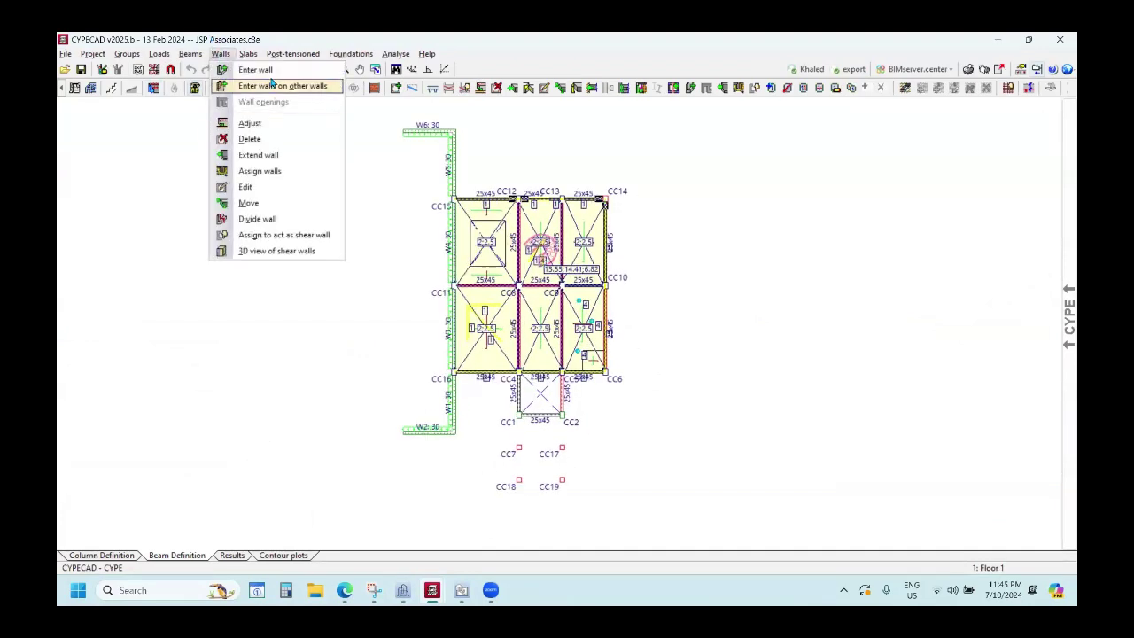
pyautogui.click(256, 189)
pyautogui.click(638, 184)
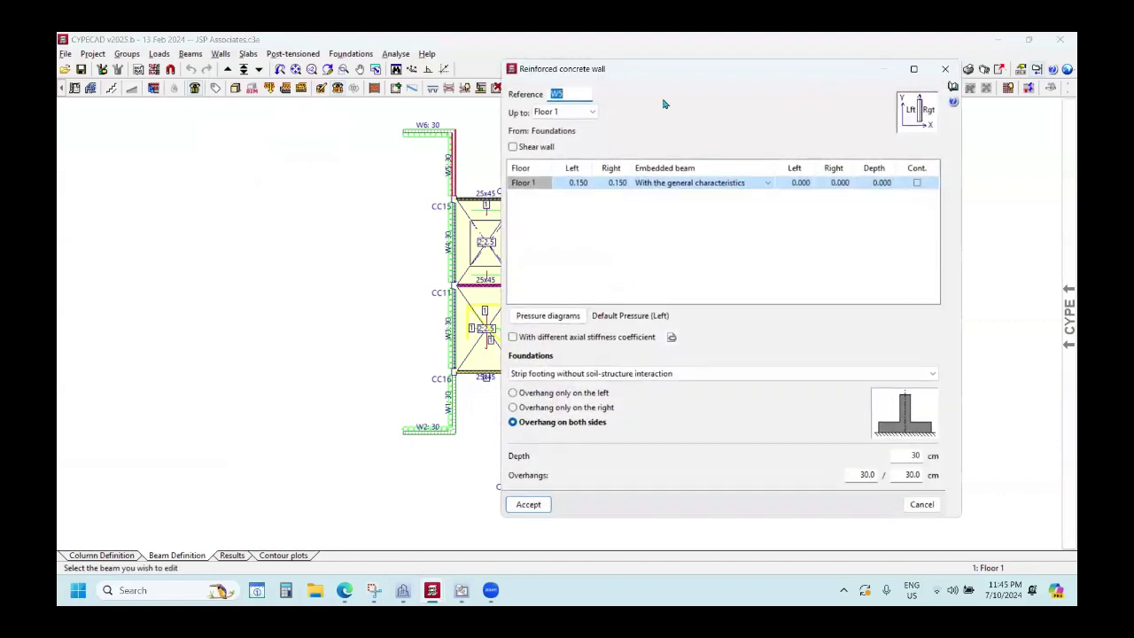
pyautogui.moveTo(669, 75); pyautogui.dragTo(494, 89)
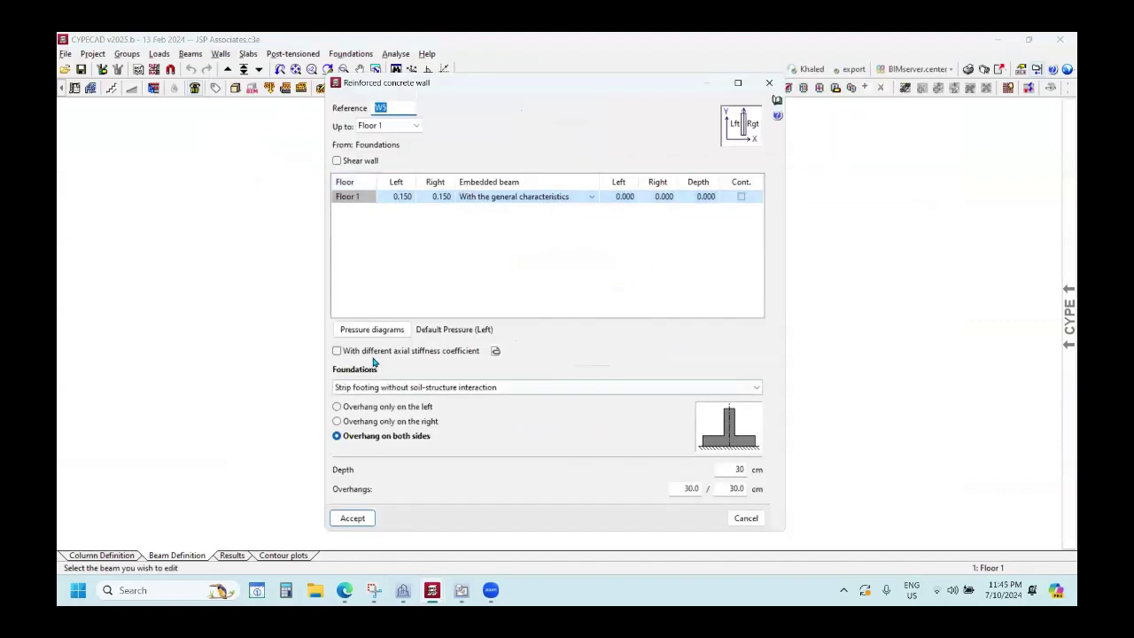
pyautogui.click(461, 387)
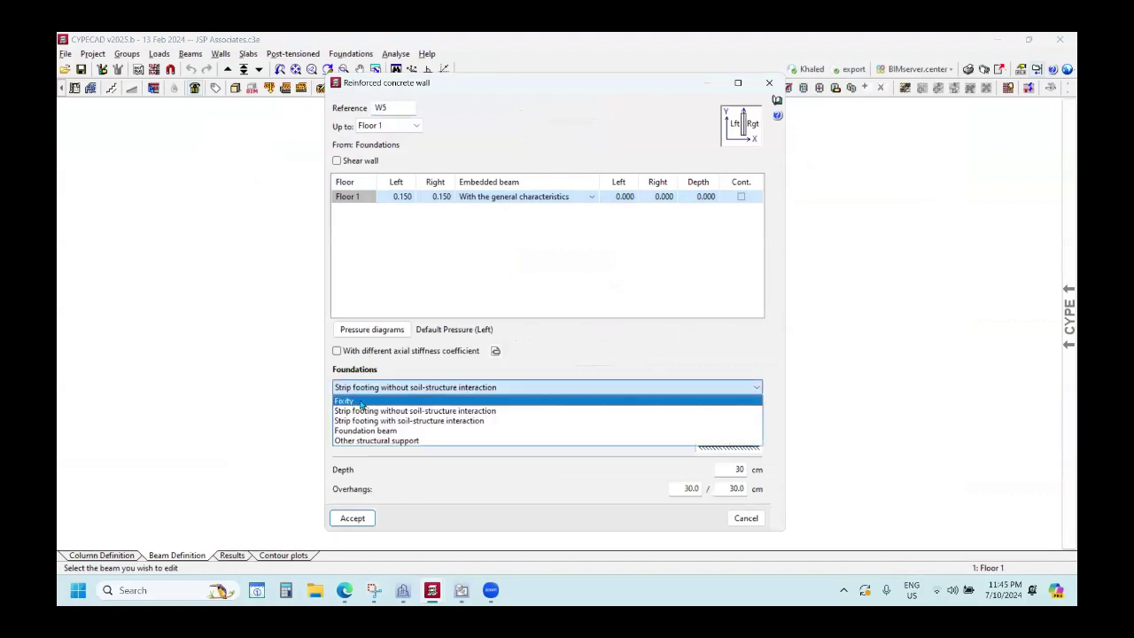
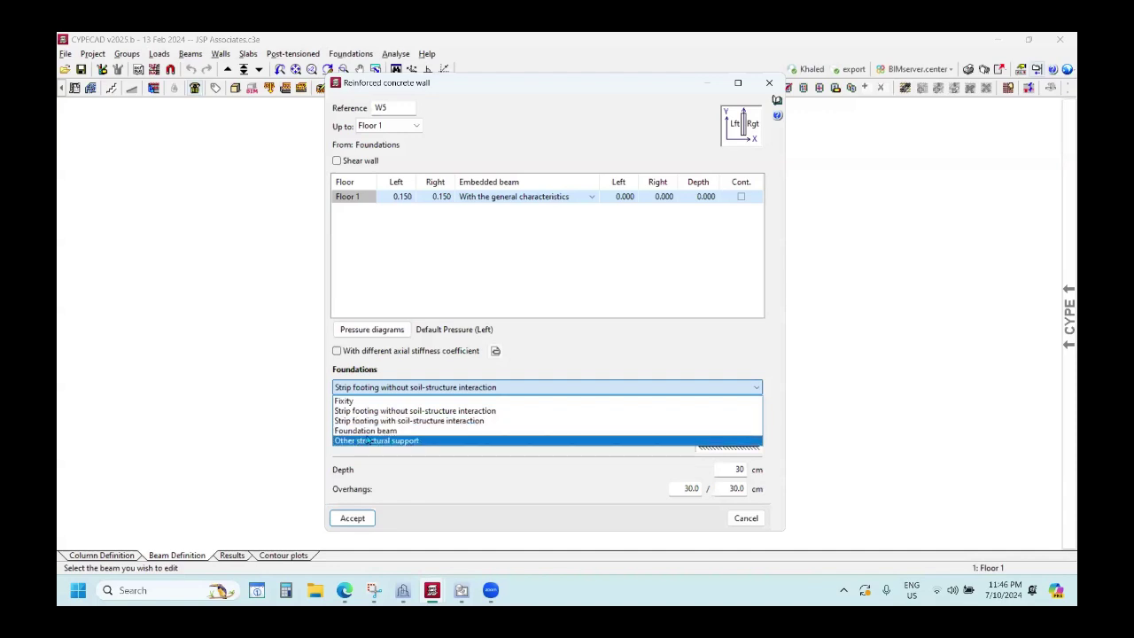
pyautogui.click(469, 470)
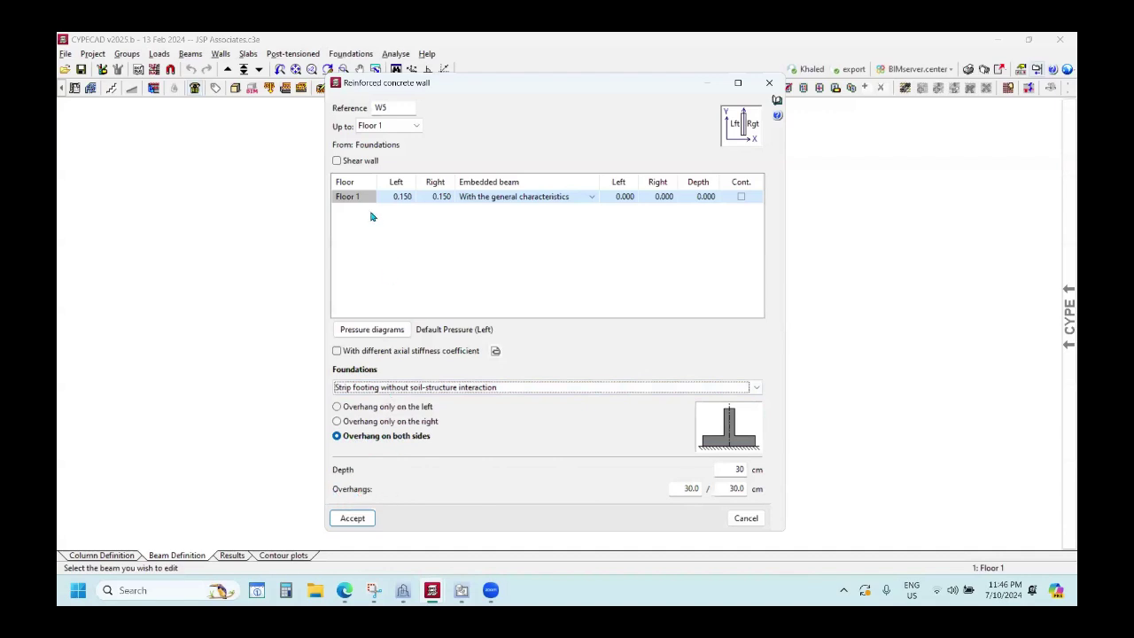
# Examine the pressure diagram acting on wall W5 and the fill parameters of Default Pressure, from slope angle to drainage loss.
pyautogui.click(399, 330)
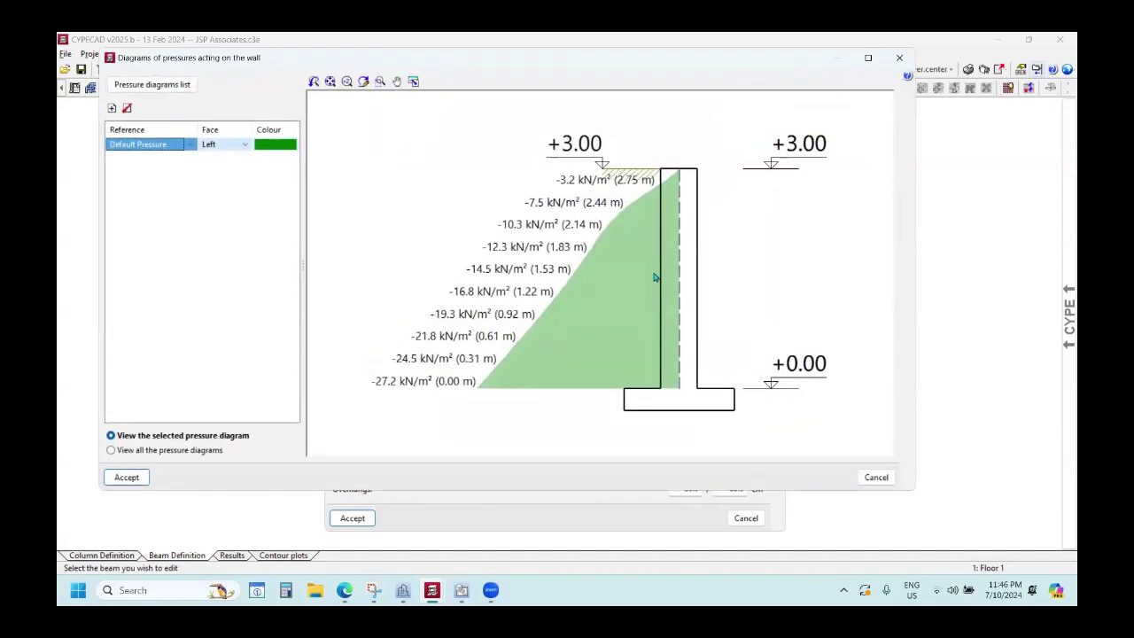
pyautogui.scroll(-1, 673, 286)
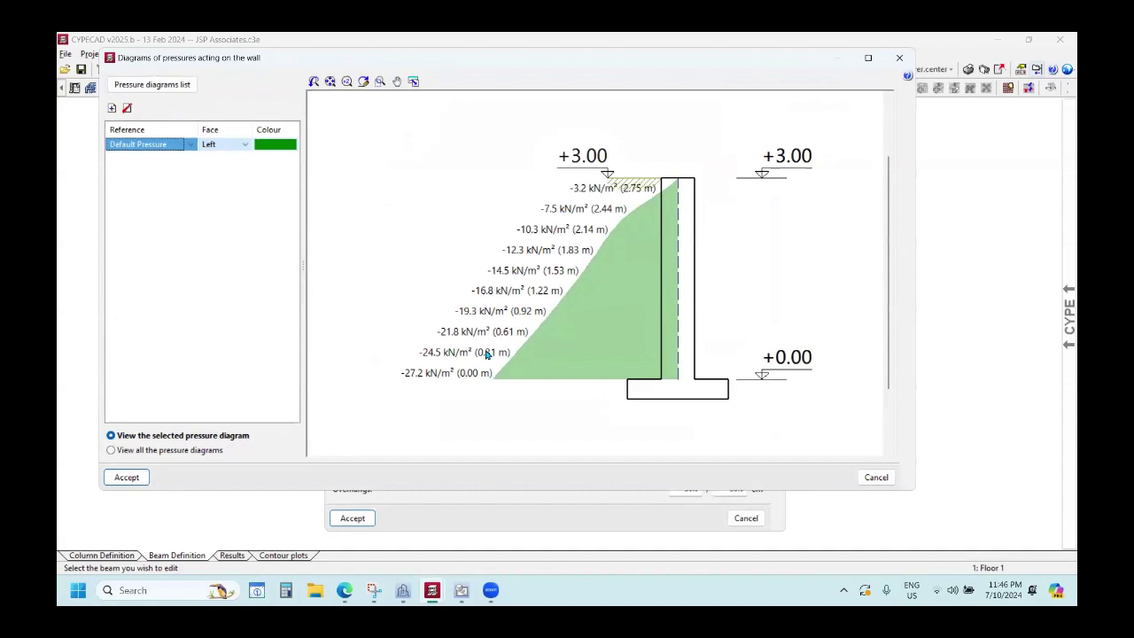
pyautogui.click(151, 84)
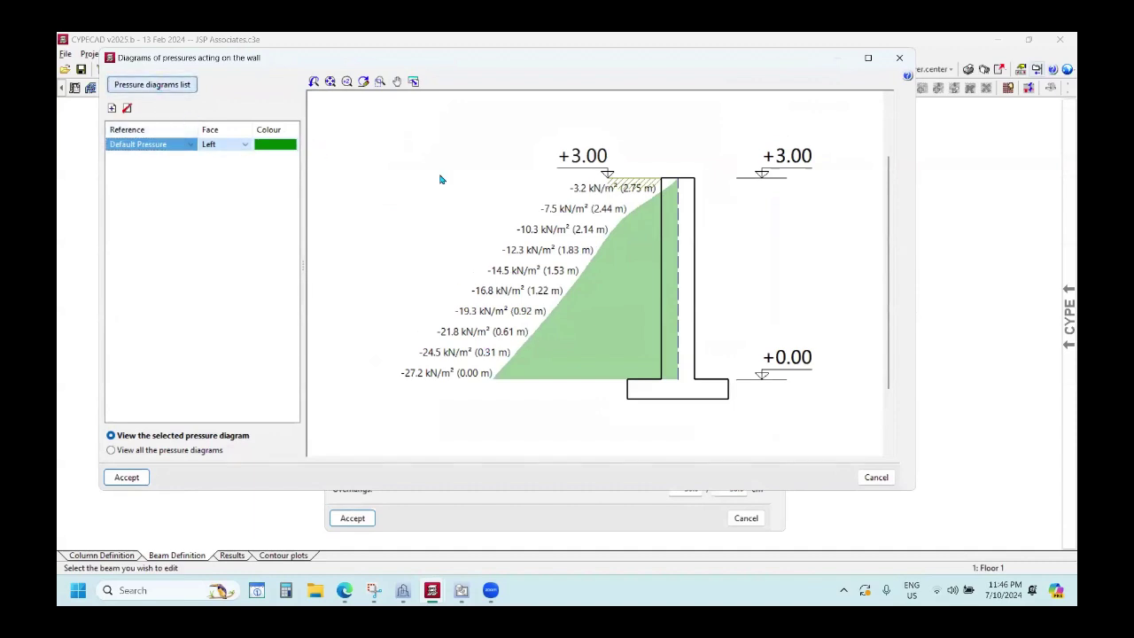
pyautogui.click(678, 243)
pyautogui.click(699, 266)
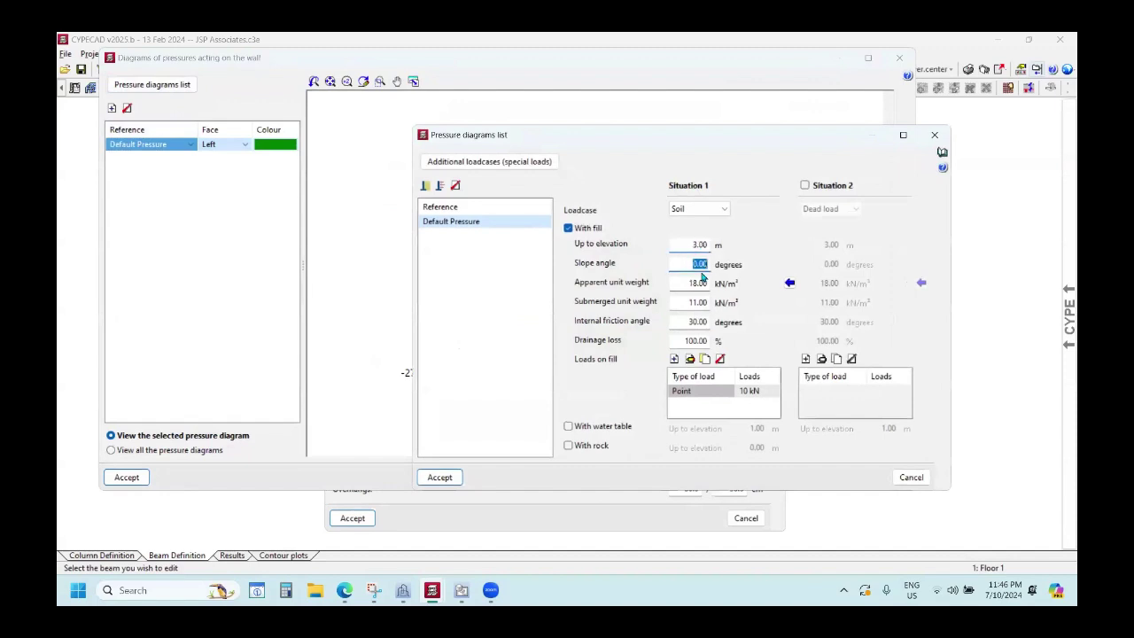
pyautogui.click(687, 283)
pyautogui.press('Tab')
pyautogui.press('Tab')
pyautogui.press('Tab')
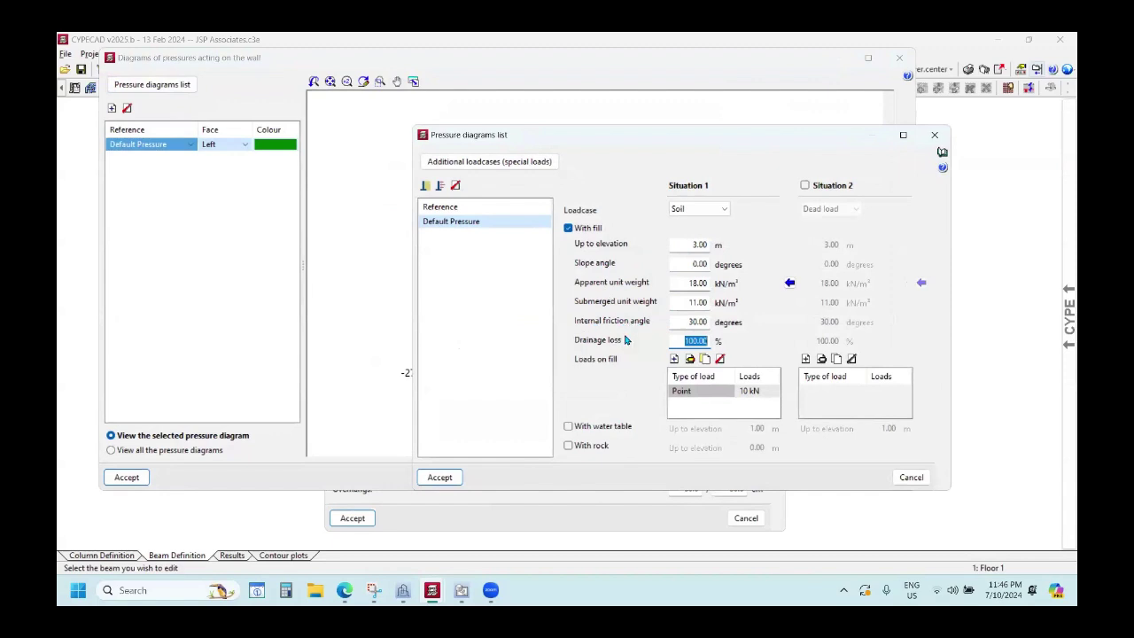
# Compare the uniform, strip, line and point types for the load on the fill, and leave wall W5 without accepting changes.
pyautogui.click(690, 360)
pyautogui.moveTo(593, 224); pyautogui.dragTo(500, 173)
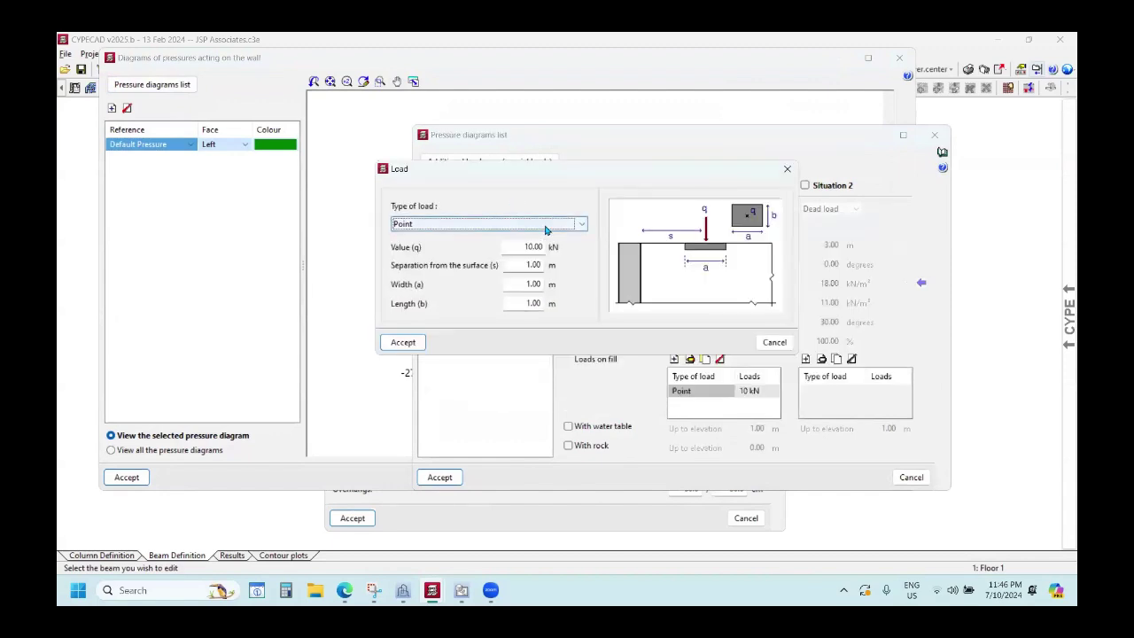
pyautogui.click(531, 224)
pyautogui.click(430, 241)
pyautogui.click(419, 224)
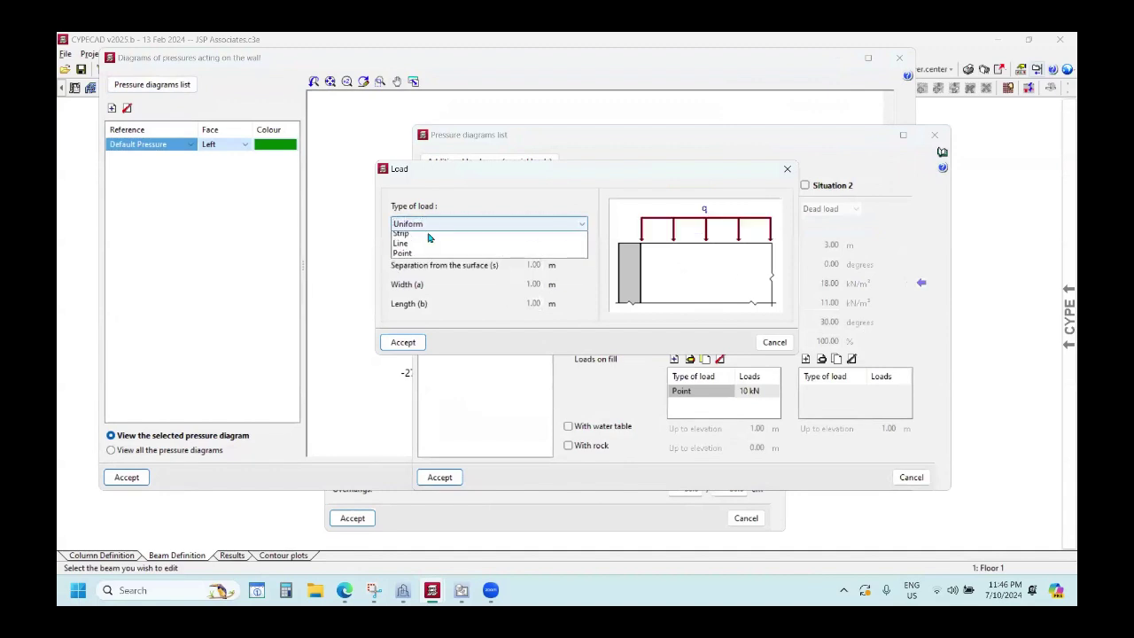
pyautogui.click(403, 247)
pyautogui.click(408, 225)
pyautogui.click(403, 257)
pyautogui.click(408, 224)
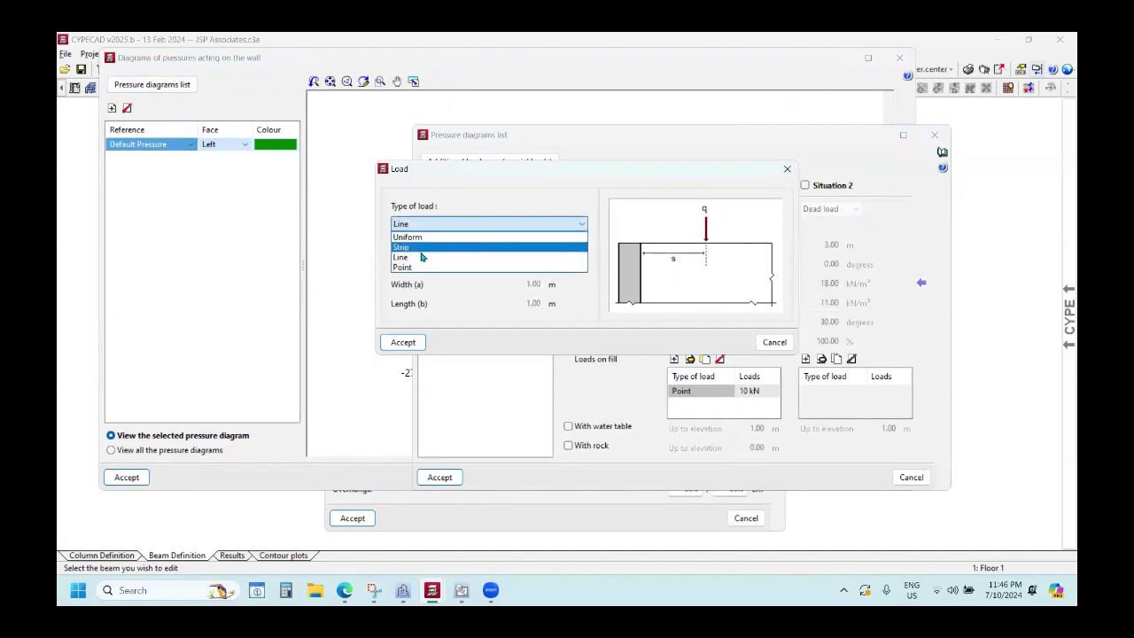
pyautogui.click(423, 267)
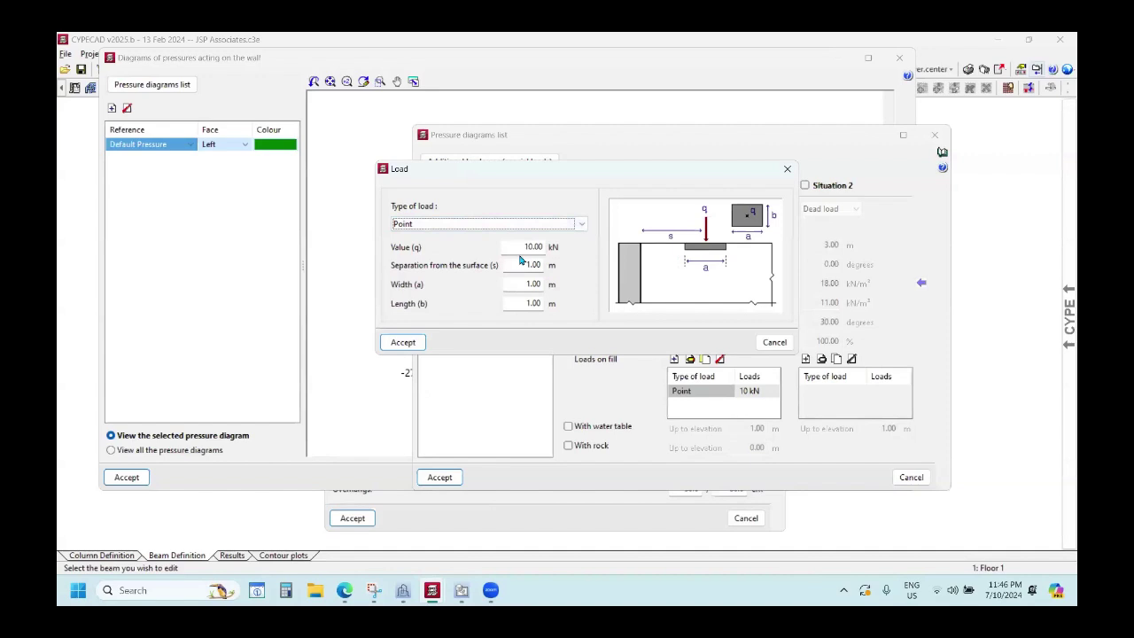
pyautogui.click(787, 168)
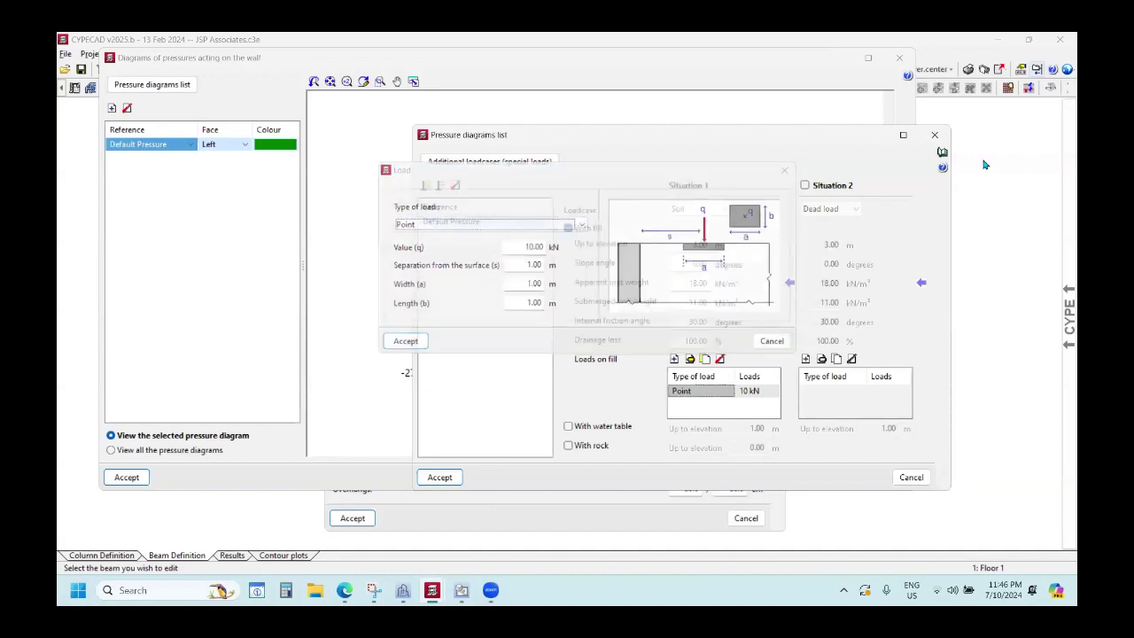
pyautogui.click(934, 135)
pyautogui.click(899, 58)
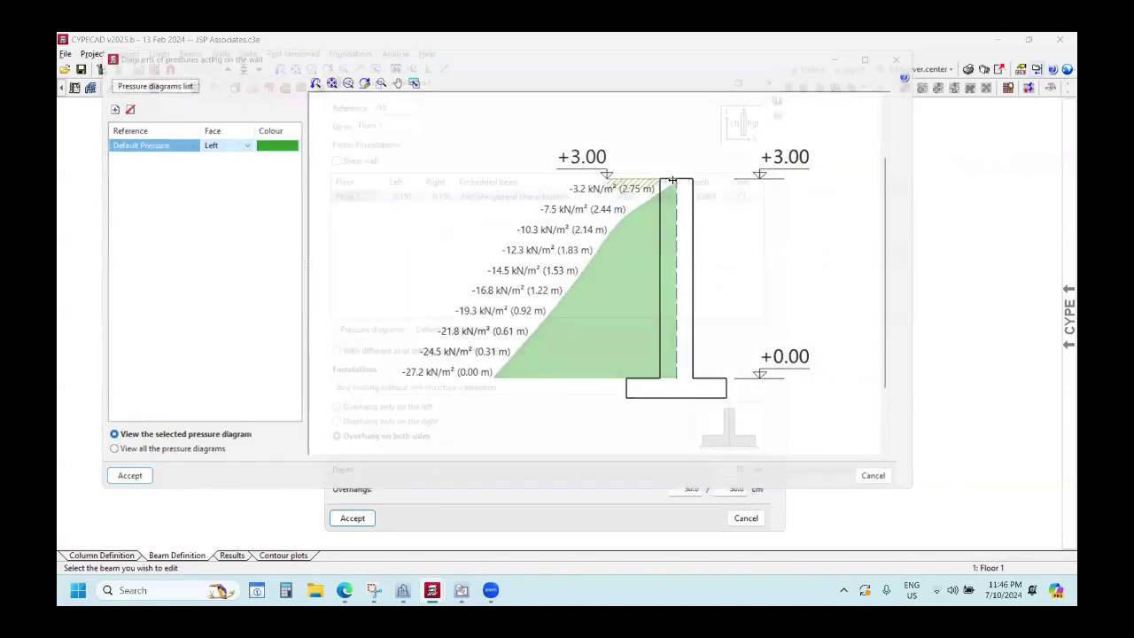
pyautogui.click(769, 84)
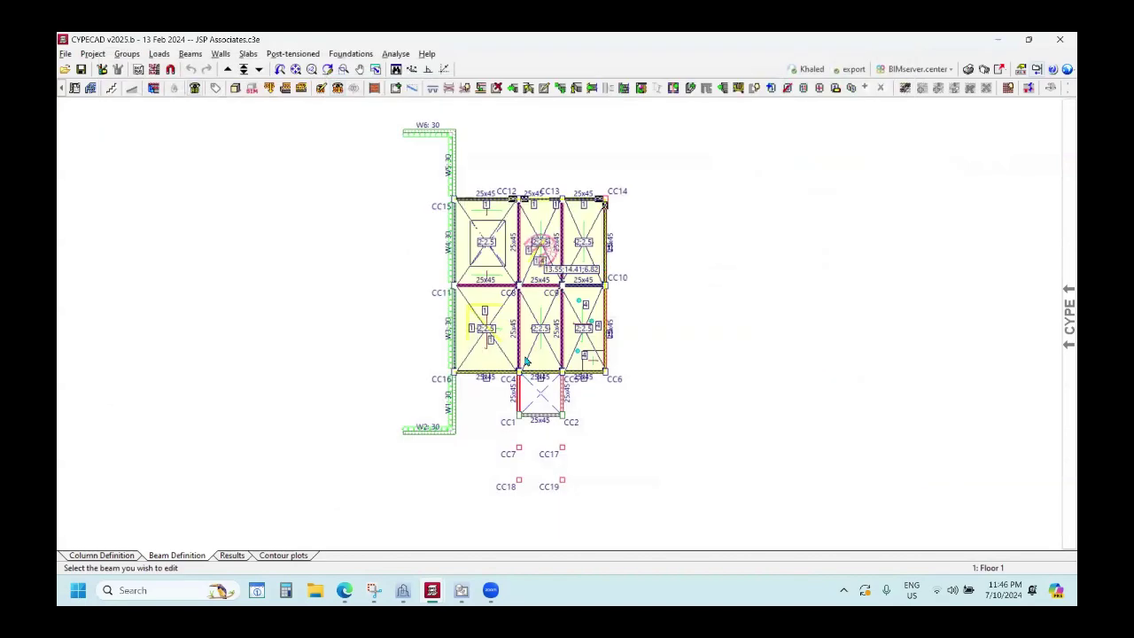
# Check the wall types offered for entering a new wall, from reinforced concrete to masonry, without placing one.
pyautogui.scroll(-1, 533, 354)
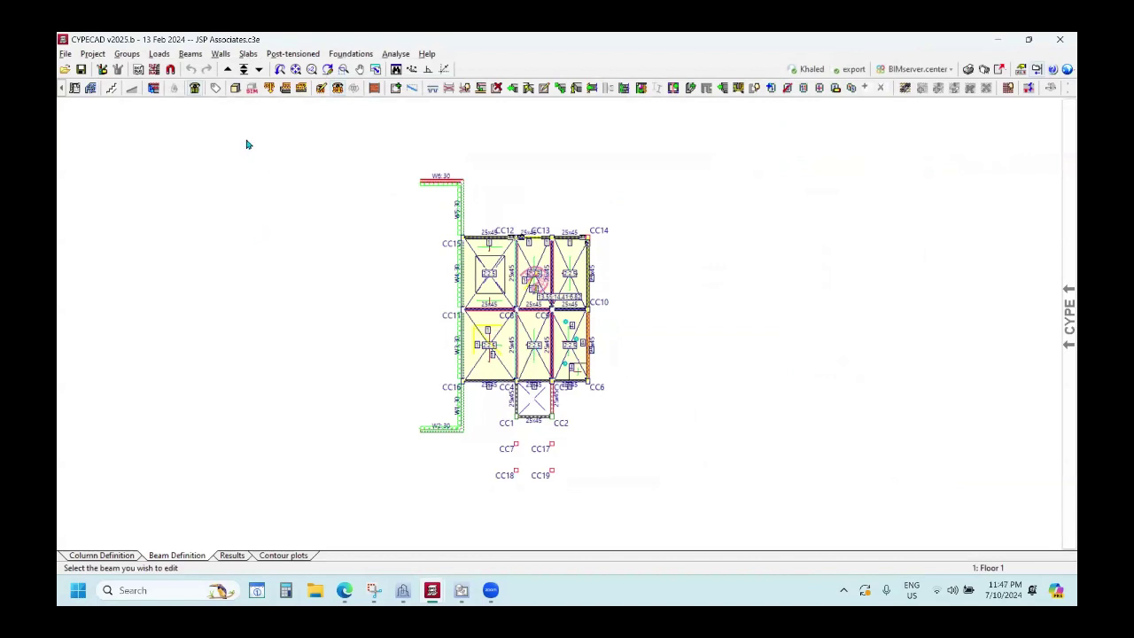
pyautogui.click(221, 54)
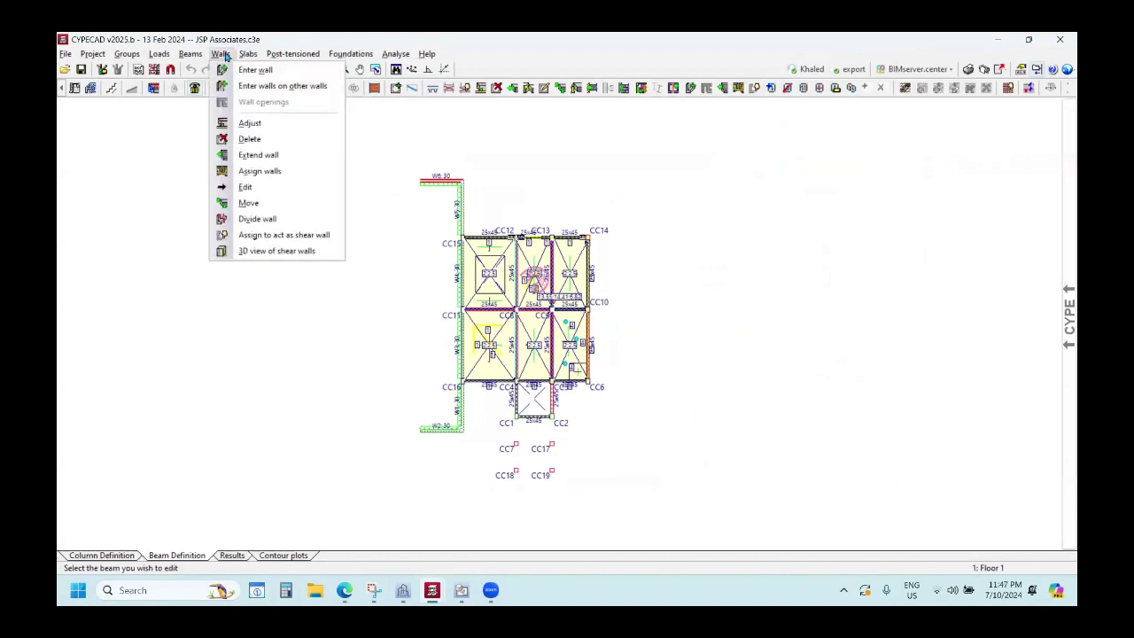
pyautogui.click(254, 70)
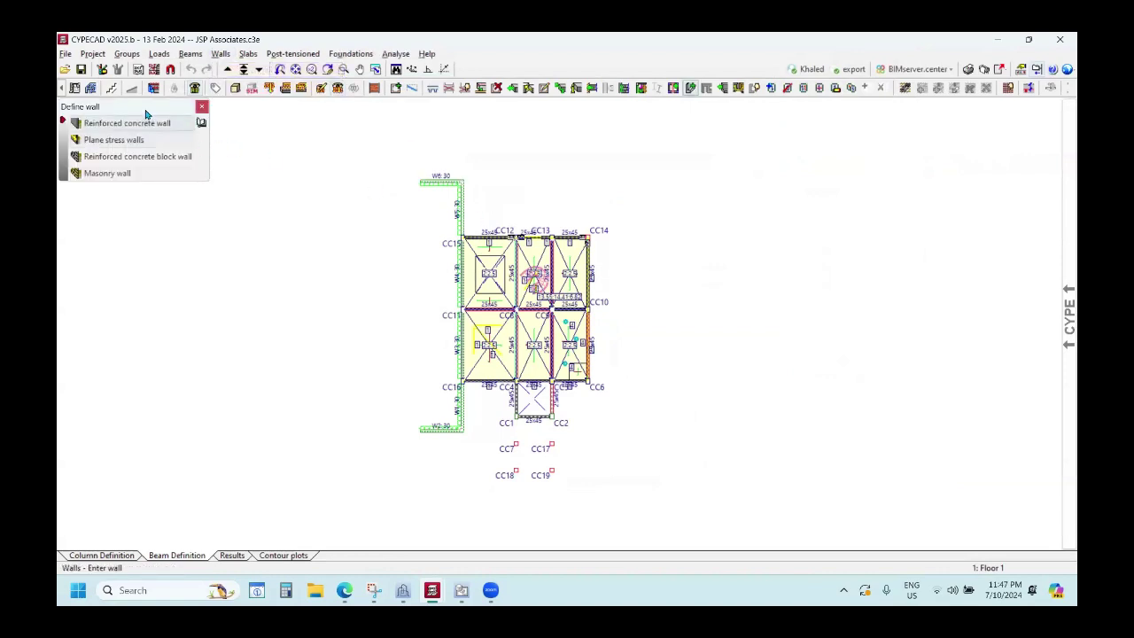
pyautogui.moveTo(149, 113); pyautogui.dragTo(866, 176)
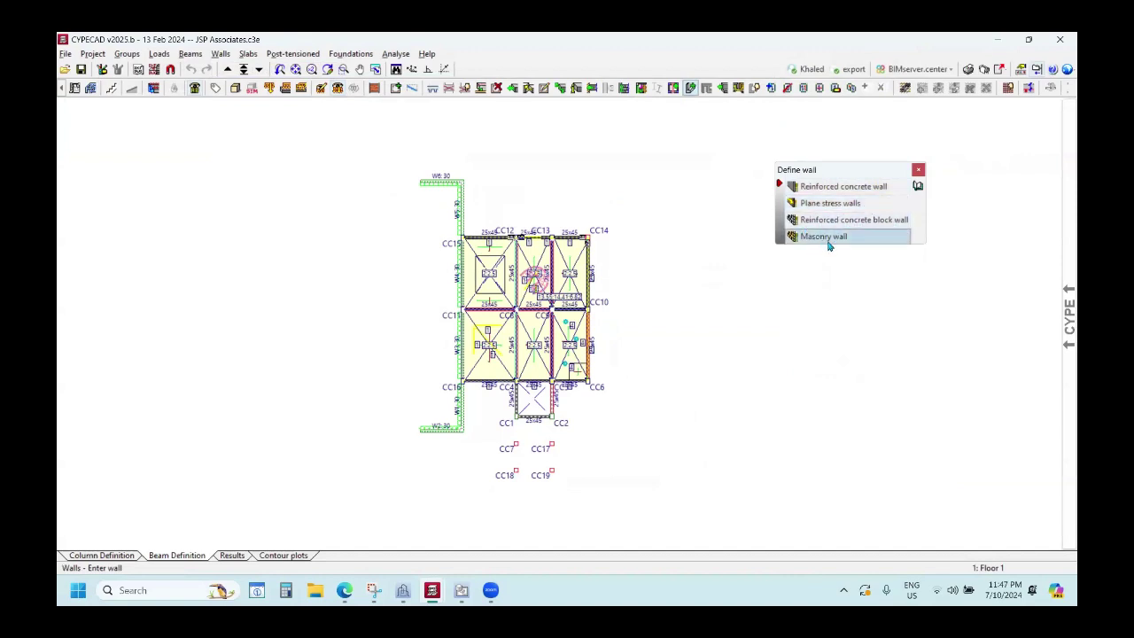
pyautogui.moveTo(878, 173); pyautogui.dragTo(852, 177)
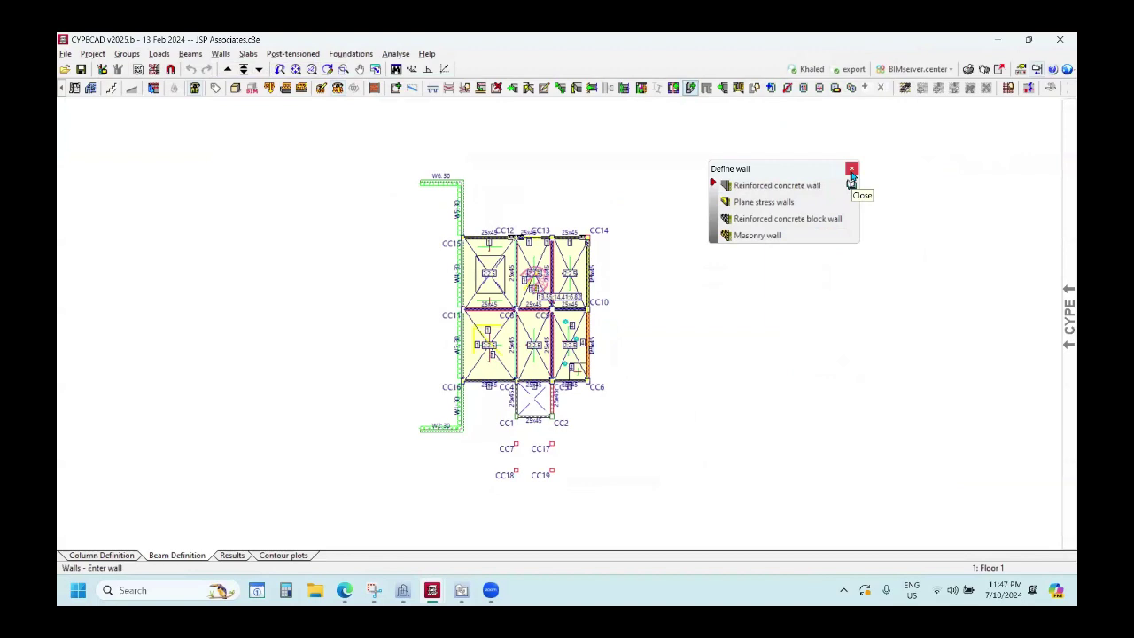
pyautogui.click(851, 169)
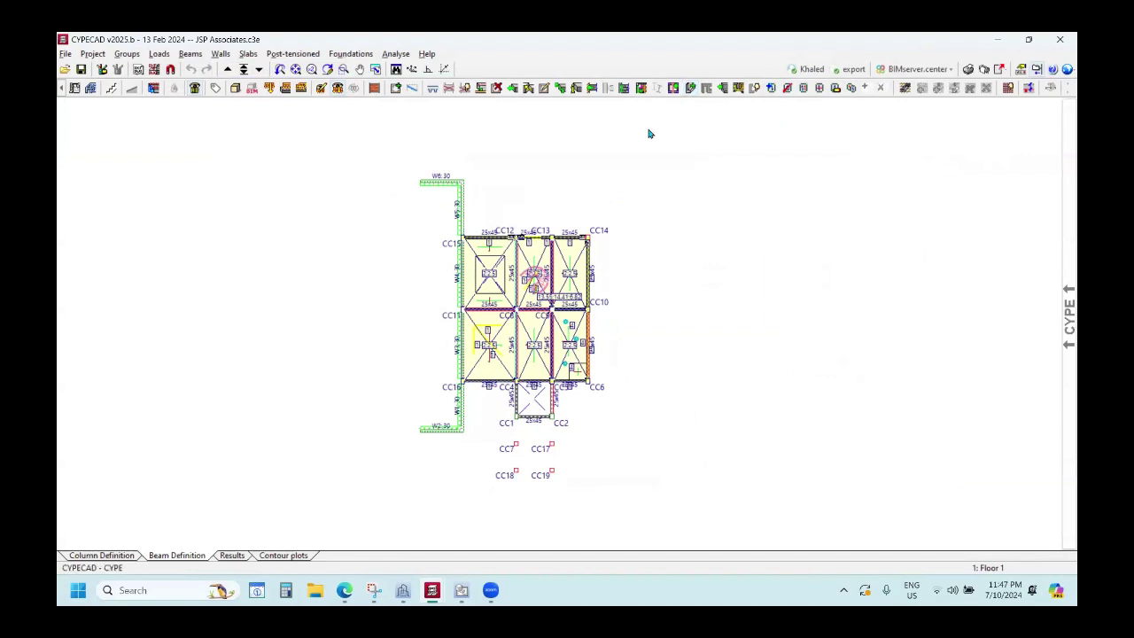
# Start entering a slab panel, choose Joist floor slabs and open the definition of a new concrete joist floor slab.
pyautogui.click(248, 53)
pyautogui.click(292, 70)
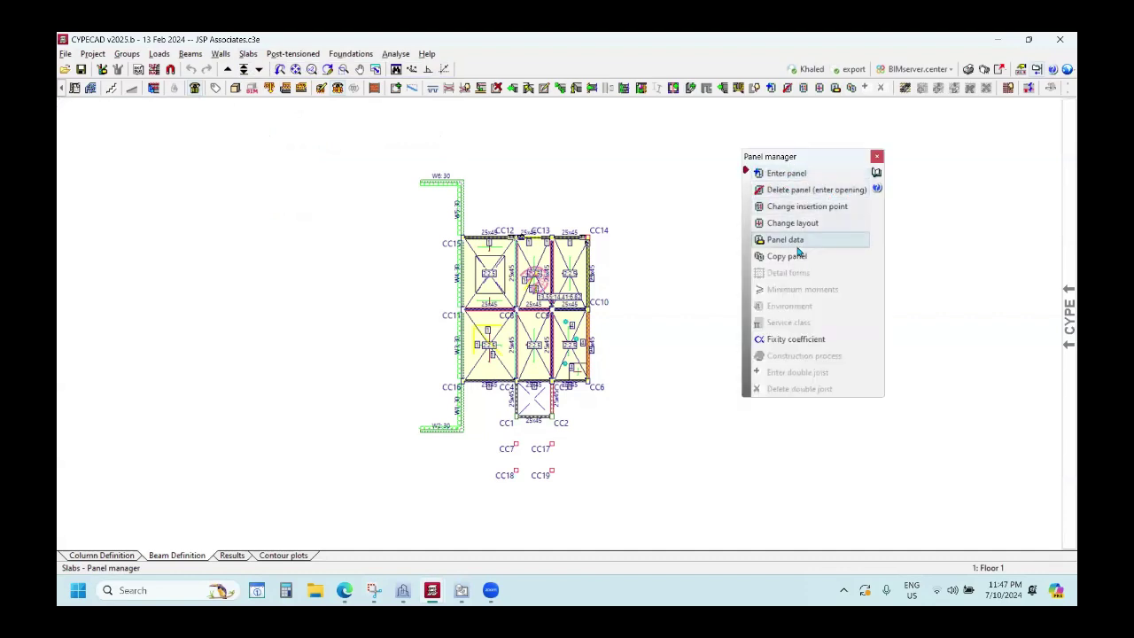
pyautogui.click(786, 173)
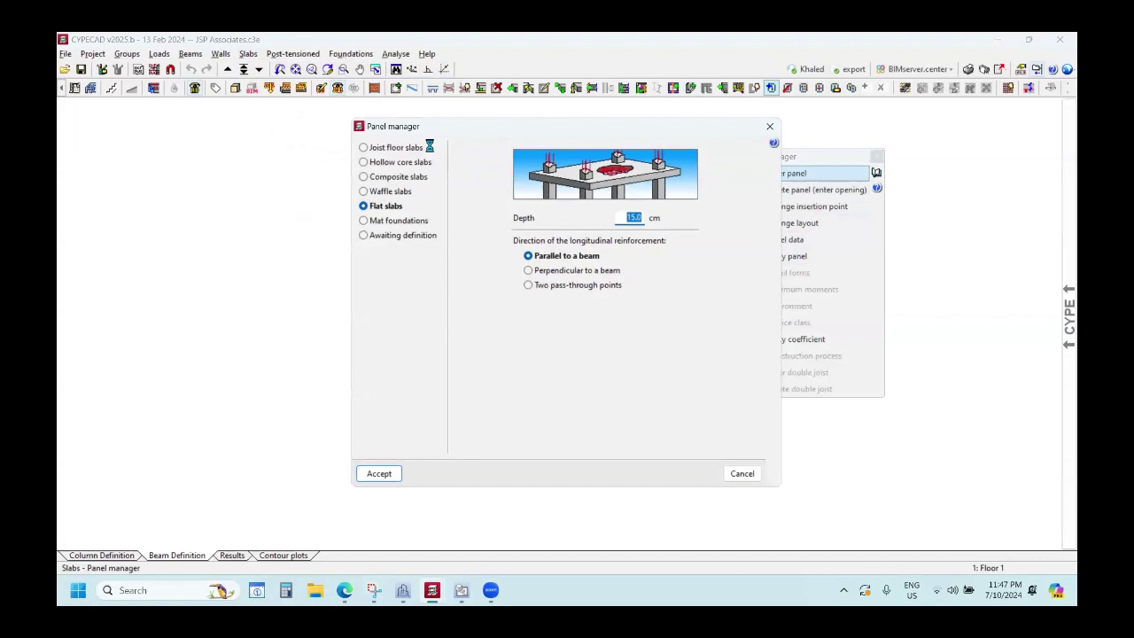
pyautogui.click(266, 145)
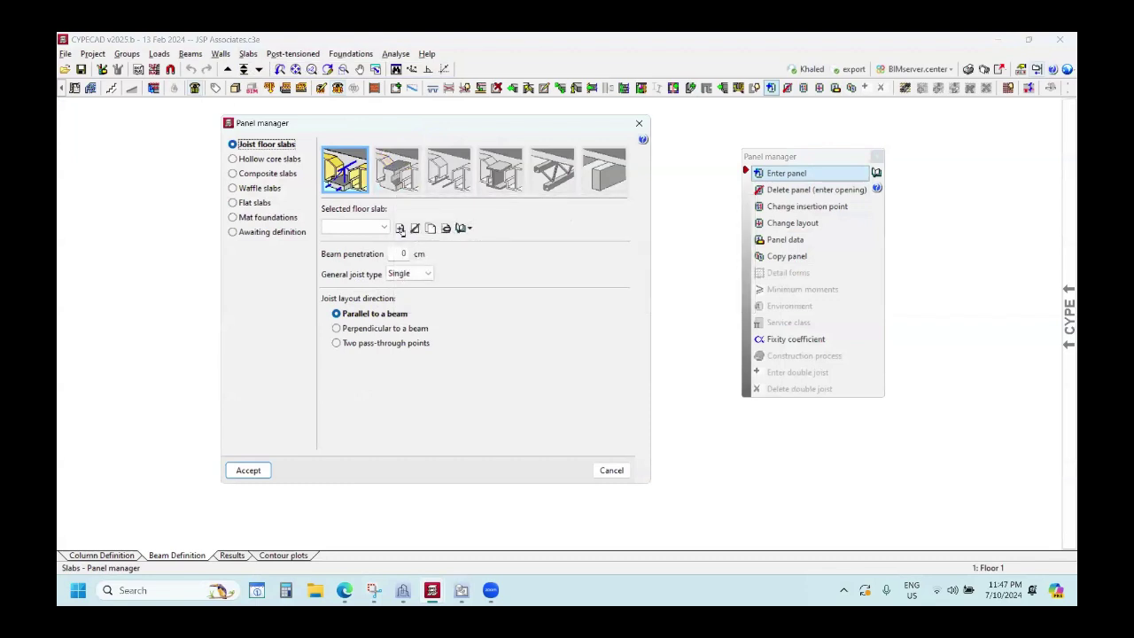
pyautogui.click(401, 229)
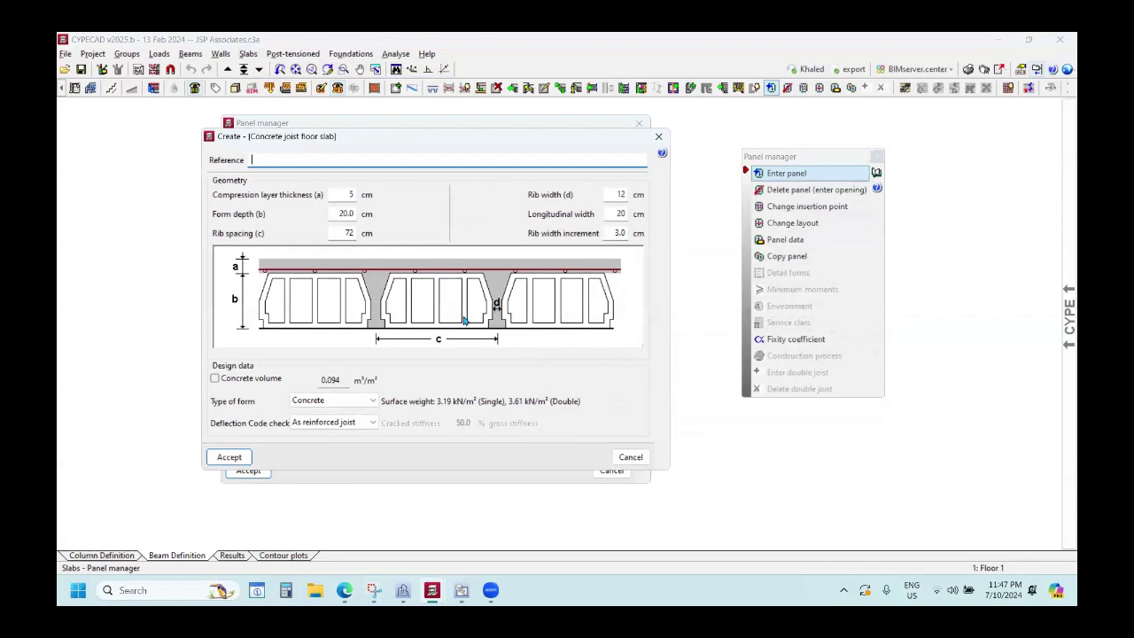
# Review the joist slab's geometry parameters: form depth, rib spacing, rib width increment, longitudinal width and rib width.
pyautogui.click(345, 213)
pyautogui.click(344, 233)
pyautogui.click(618, 233)
pyautogui.click(617, 214)
pyautogui.click(620, 194)
# Check the joist slab's form types and deflection check options, keeping Concrete and As reinforced joist.
pyautogui.click(319, 395)
pyautogui.click(344, 403)
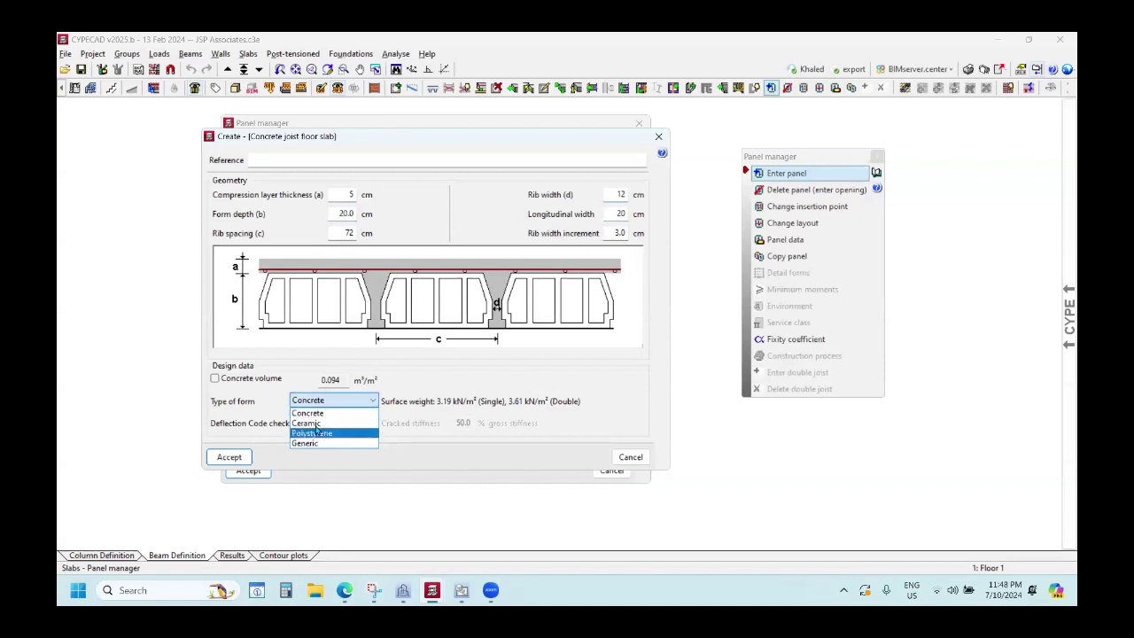
pyautogui.click(271, 415)
pyautogui.click(329, 402)
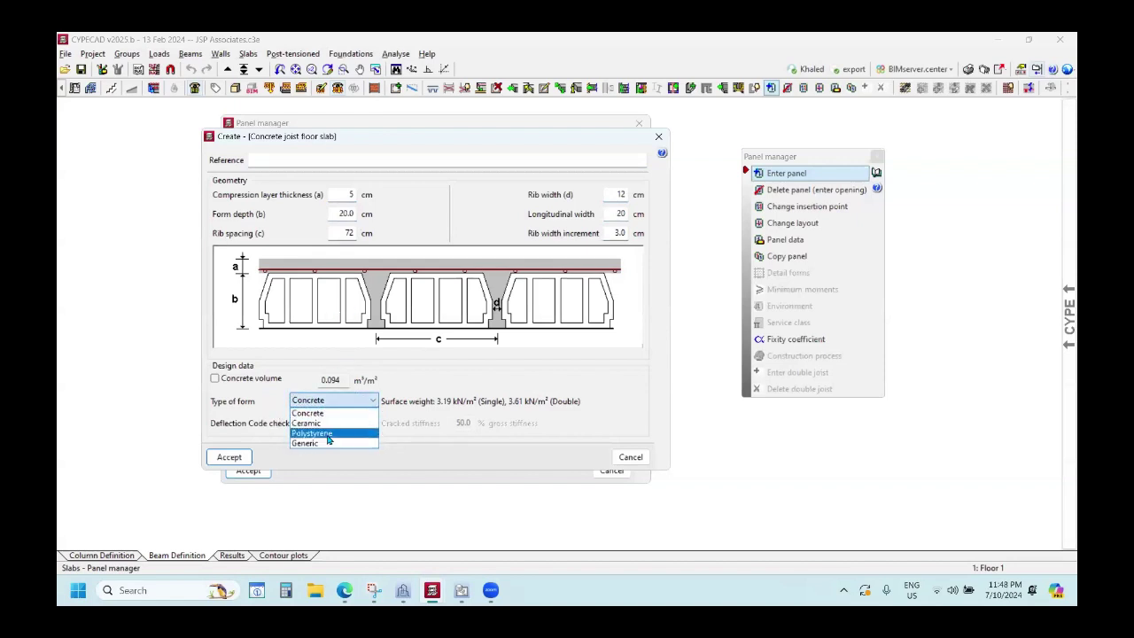
pyautogui.click(310, 413)
pyautogui.click(315, 425)
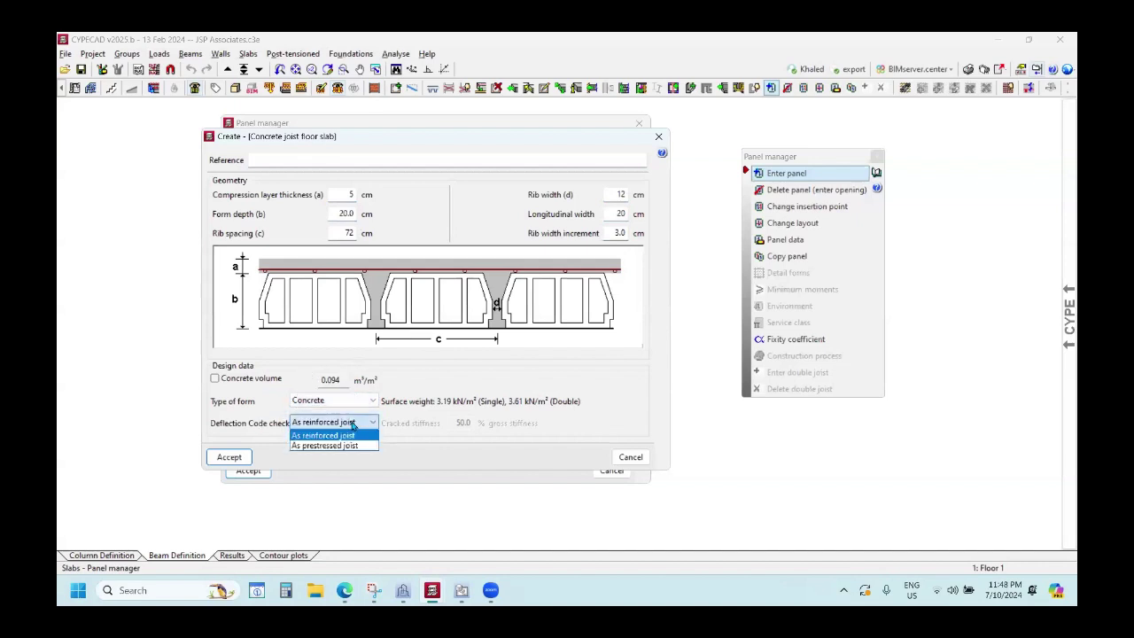
pyautogui.click(337, 445)
pyautogui.click(350, 422)
pyautogui.click(350, 435)
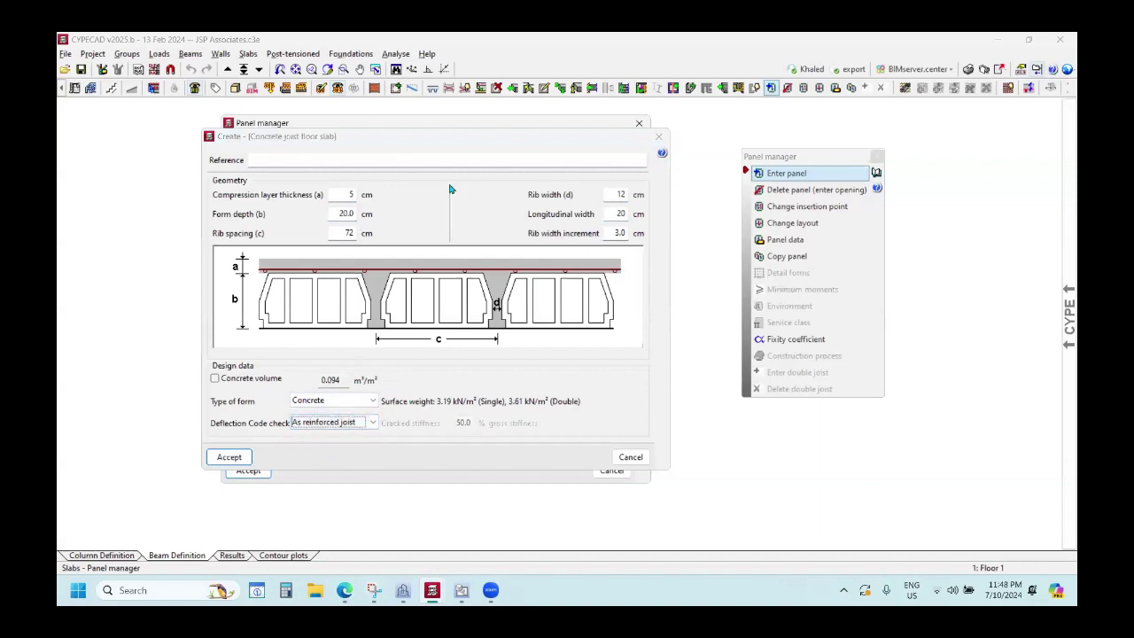
# Close the joist slab definition, check the remaining joist floor slab types, and switch to Hollow core slabs without selecting a plate.
pyautogui.click(658, 136)
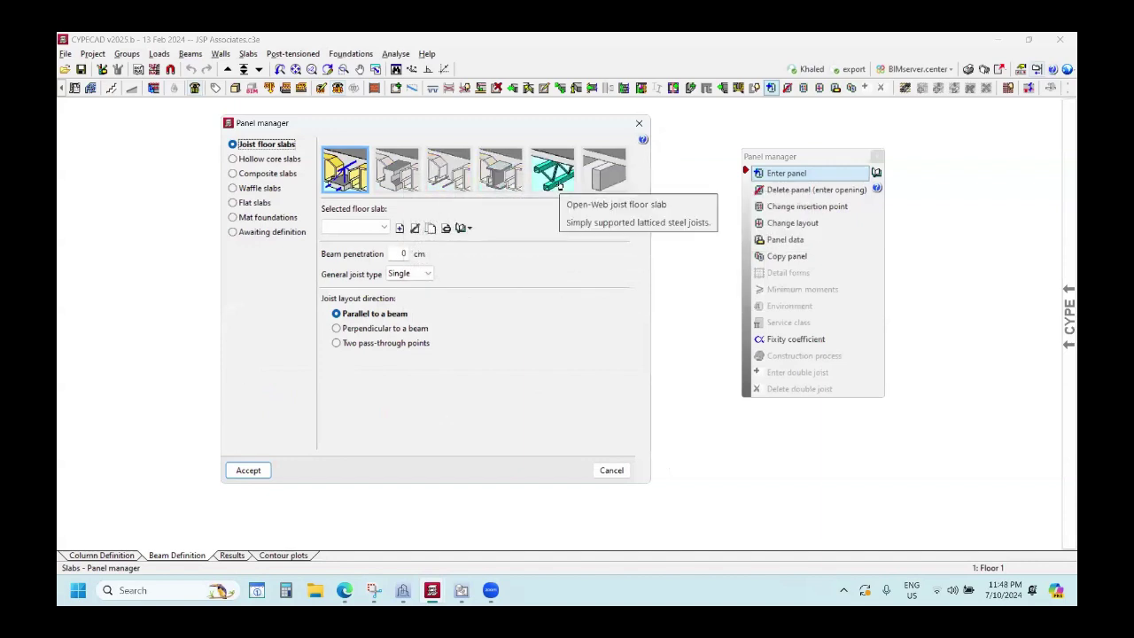
pyautogui.click(606, 183)
pyautogui.click(275, 162)
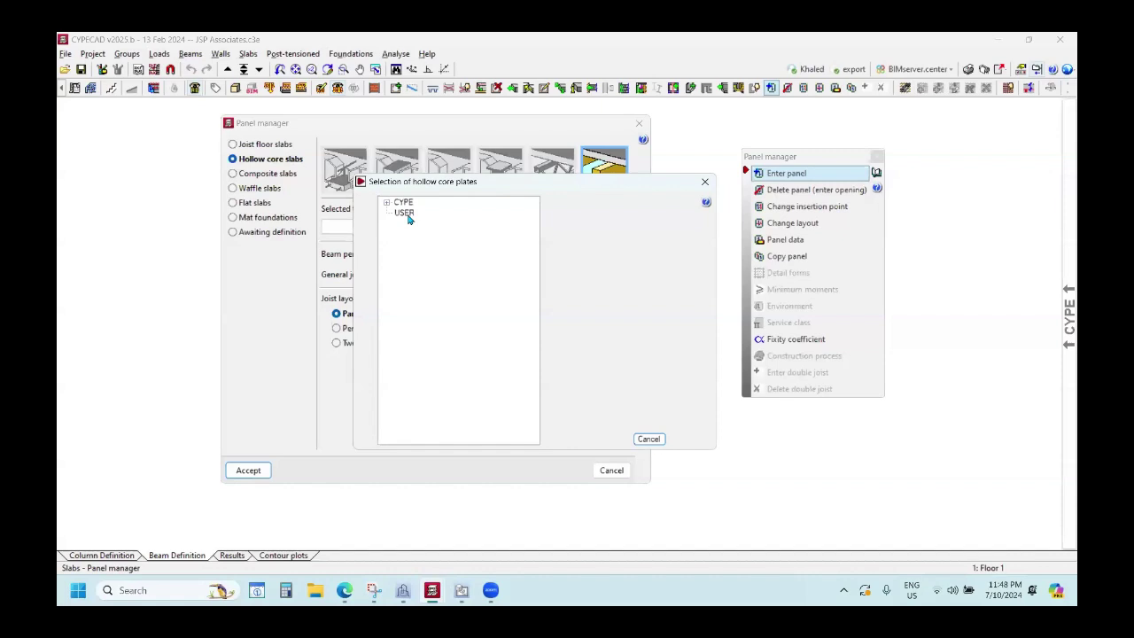
pyautogui.click(650, 440)
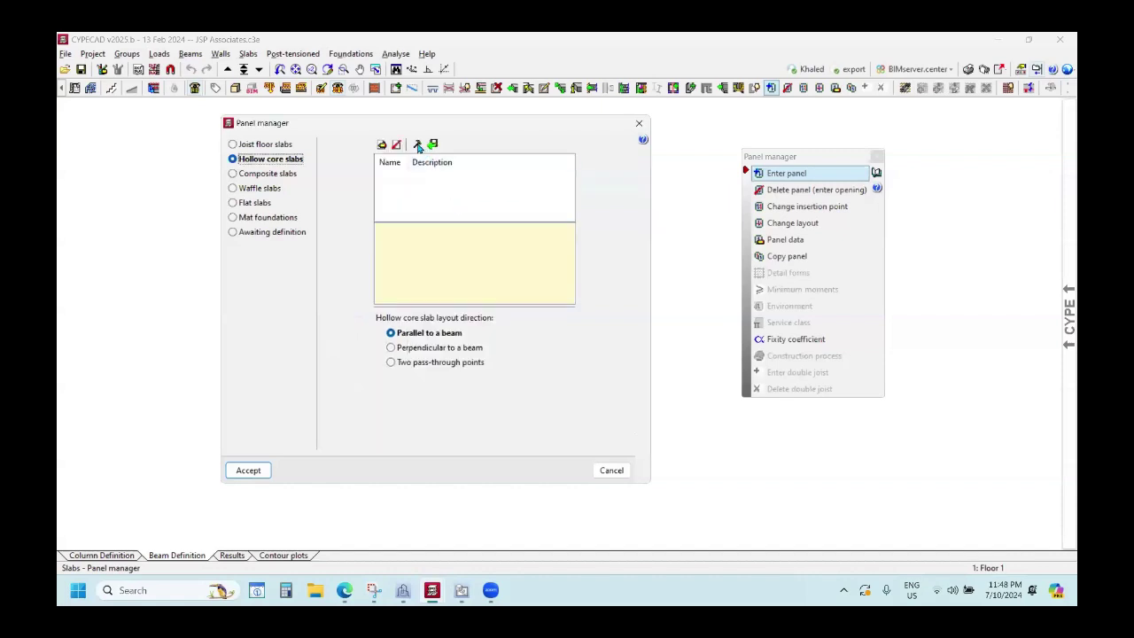
# Inspect the manufacturer data required for a new entry in the hollow core plate maintenance library, without adding one.
pyautogui.click(418, 144)
pyautogui.click(415, 210)
pyautogui.click(375, 207)
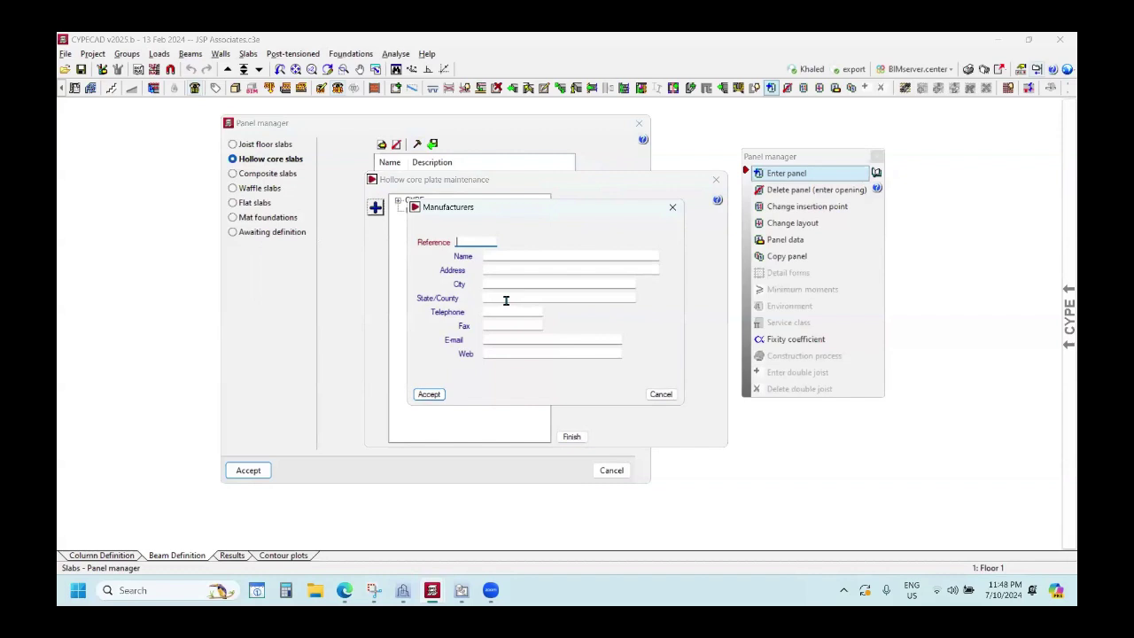
pyautogui.click(672, 208)
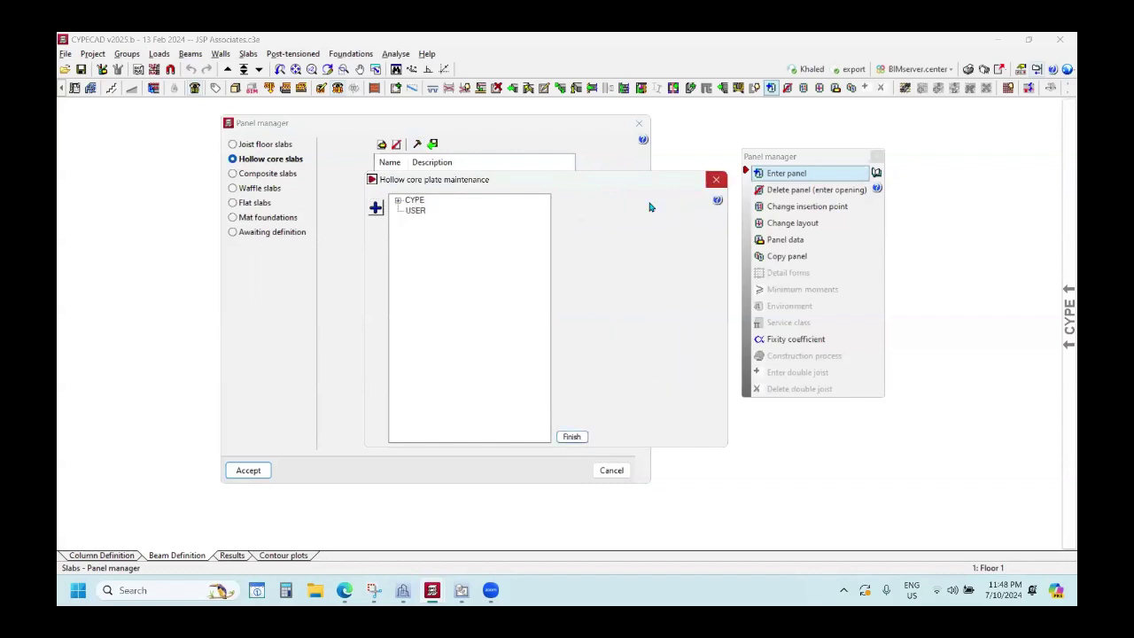
pyautogui.click(716, 179)
# Switch to Composite slabs, compare the Form deck and Composite deck options, and select the HAIRCOL59 position n form deck.
pyautogui.click(250, 176)
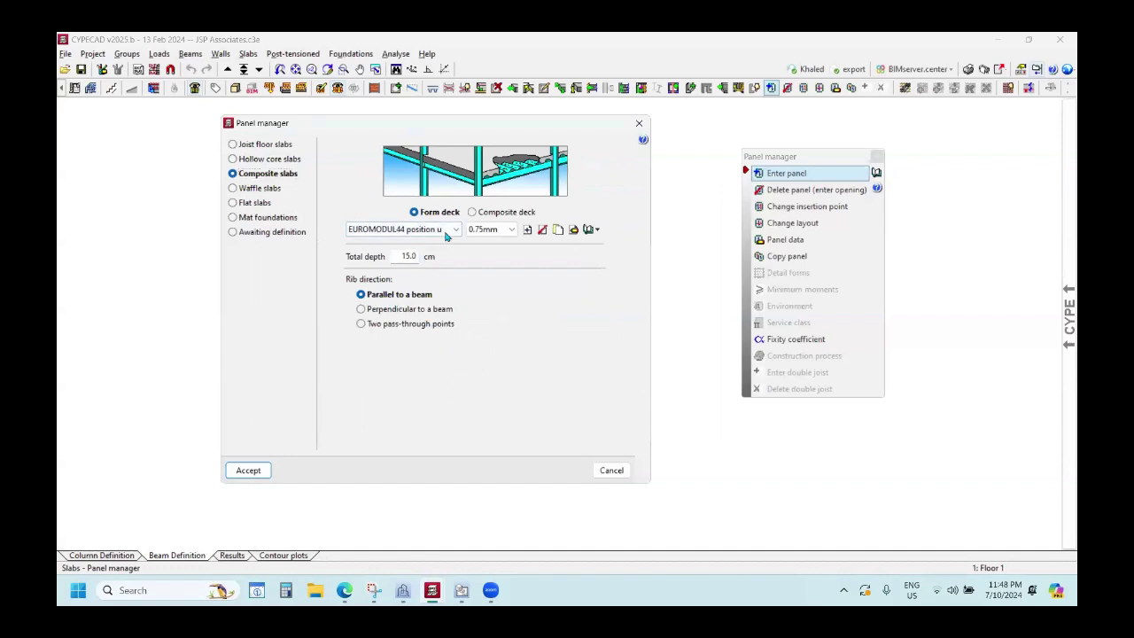
pyautogui.click(473, 214)
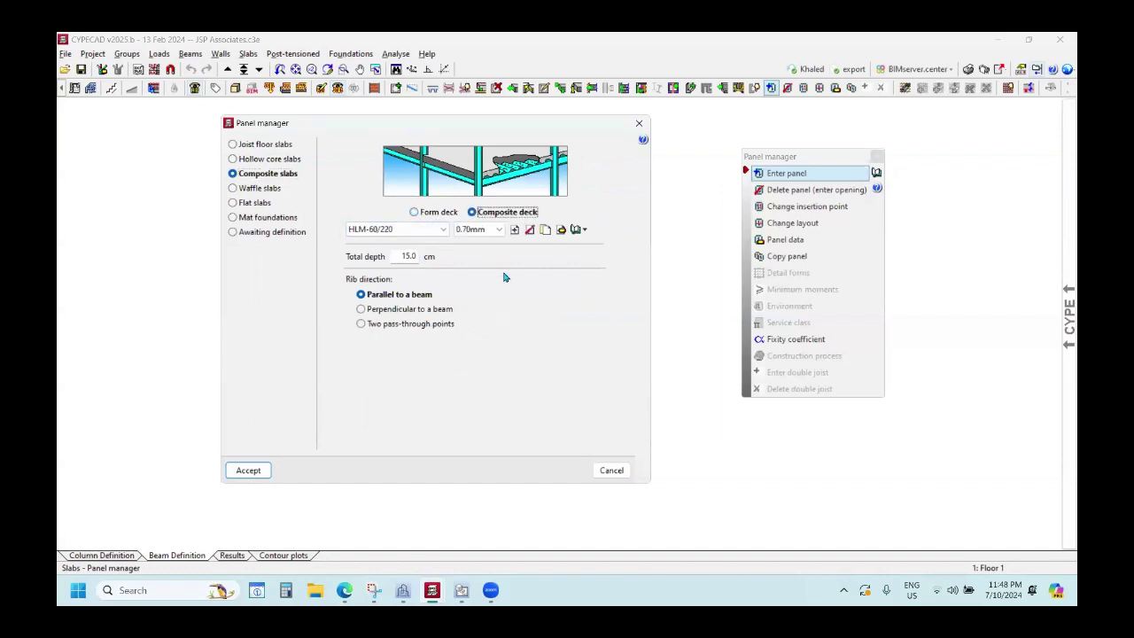
pyautogui.click(427, 213)
pyautogui.click(434, 230)
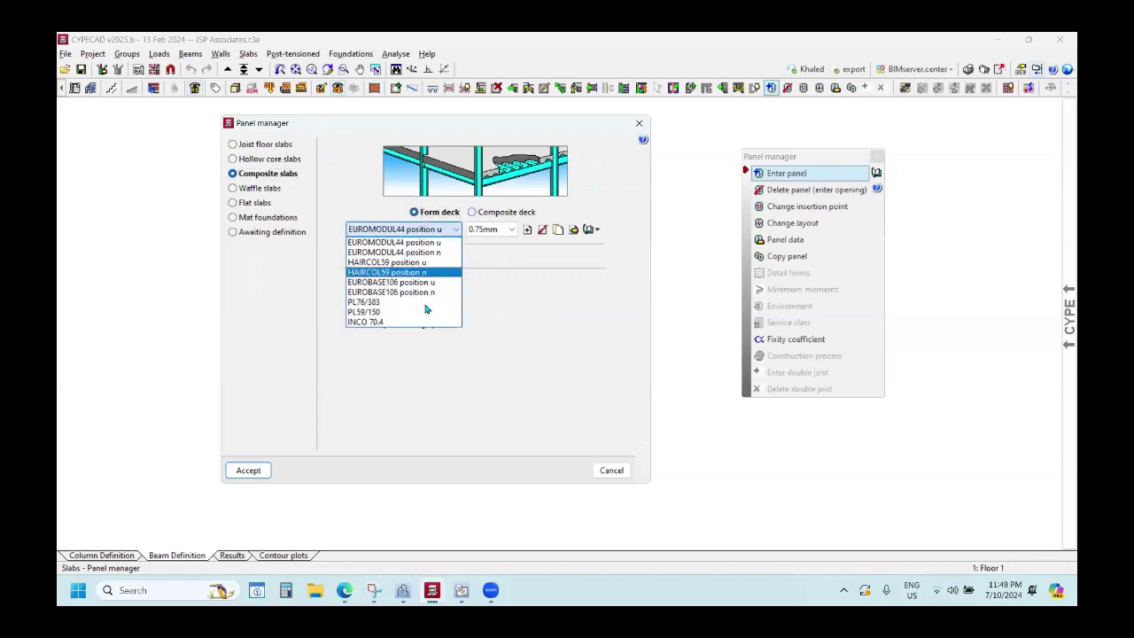
pyautogui.click(412, 257)
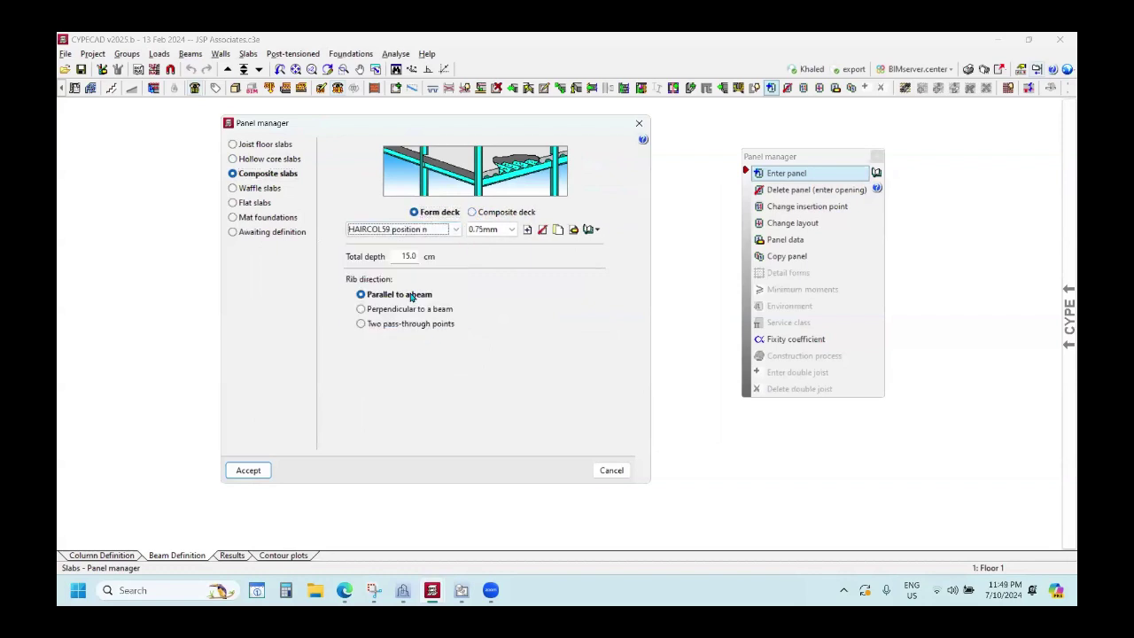
# Review the geometry, yield strength and overlap parameters for a new form deck series, closing the definition without saving.
pyautogui.click(527, 230)
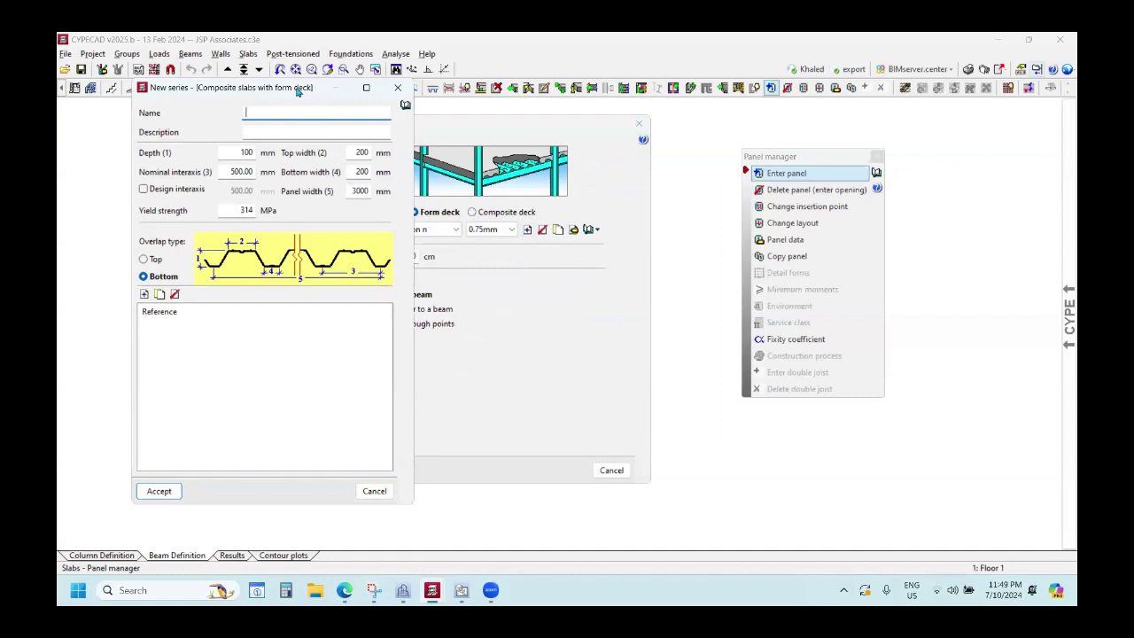
pyautogui.moveTo(601, 147); pyautogui.dragTo(602, 147)
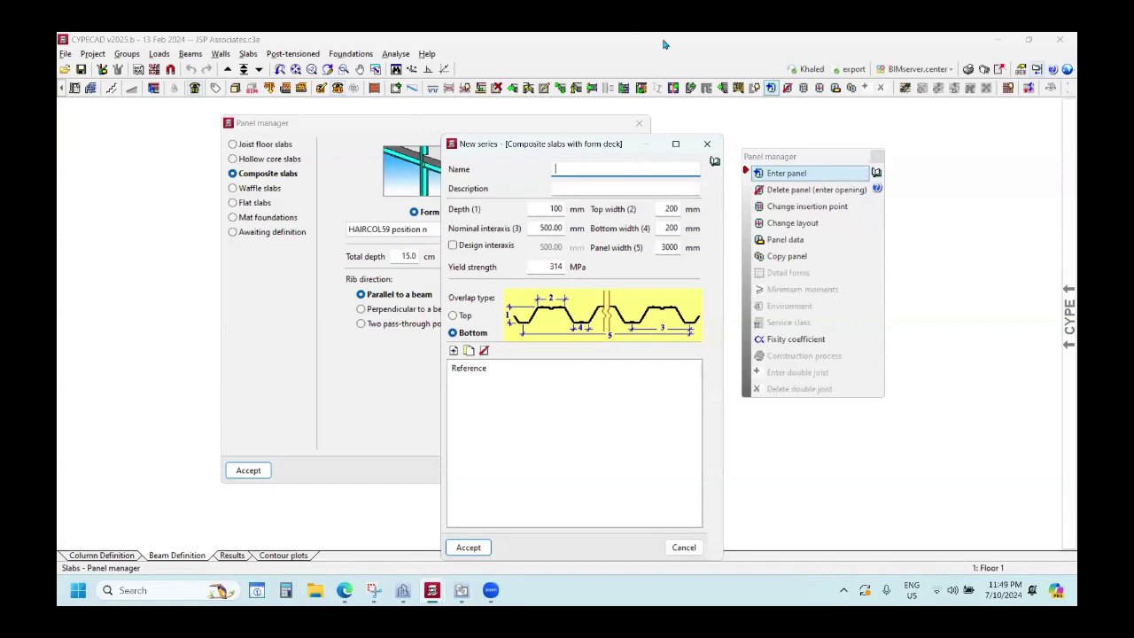
pyautogui.press('Escape')
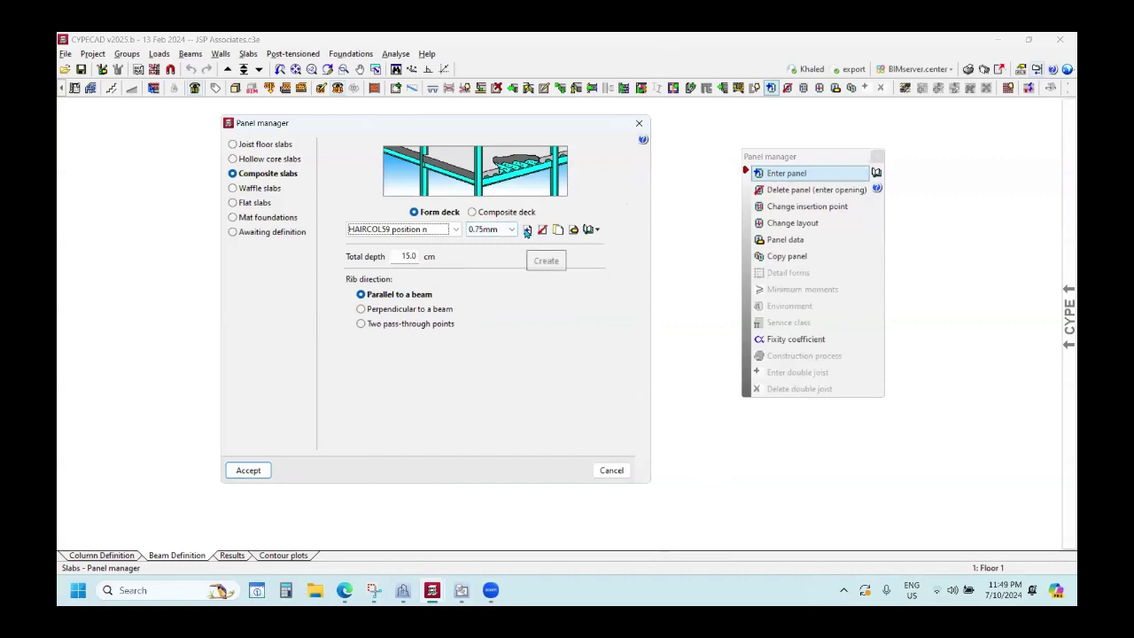
# Create a new form deck series named erere with the description rtrtrtt, and add a reference to it.
pyautogui.click(527, 229)
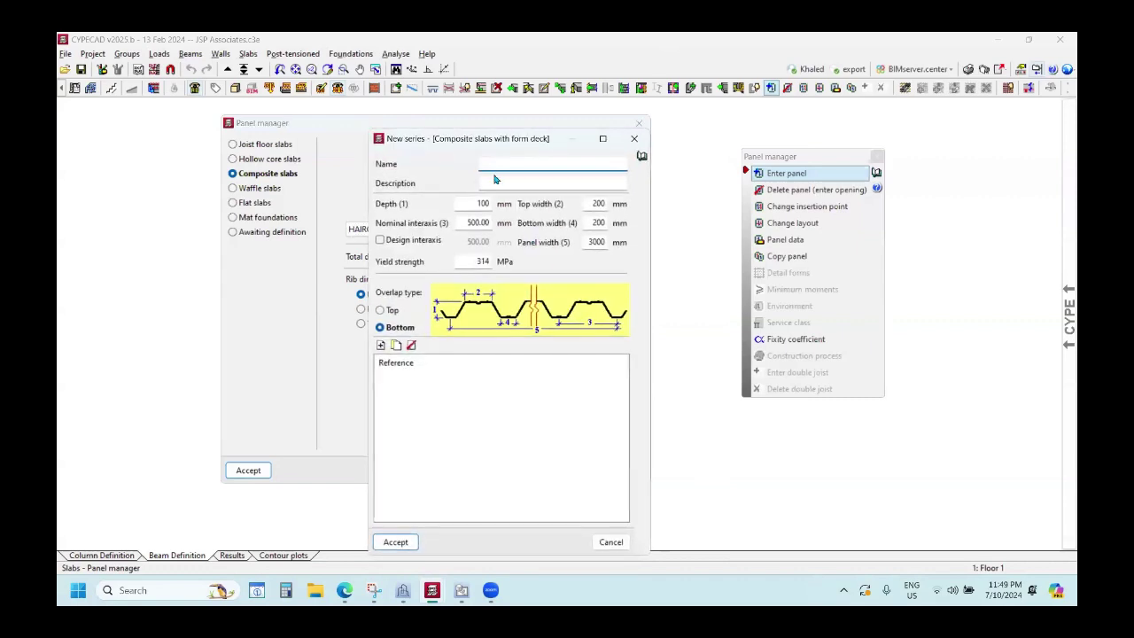
pyautogui.write('erere')
pyautogui.click(493, 184)
pyautogui.write('rtrtrtt')
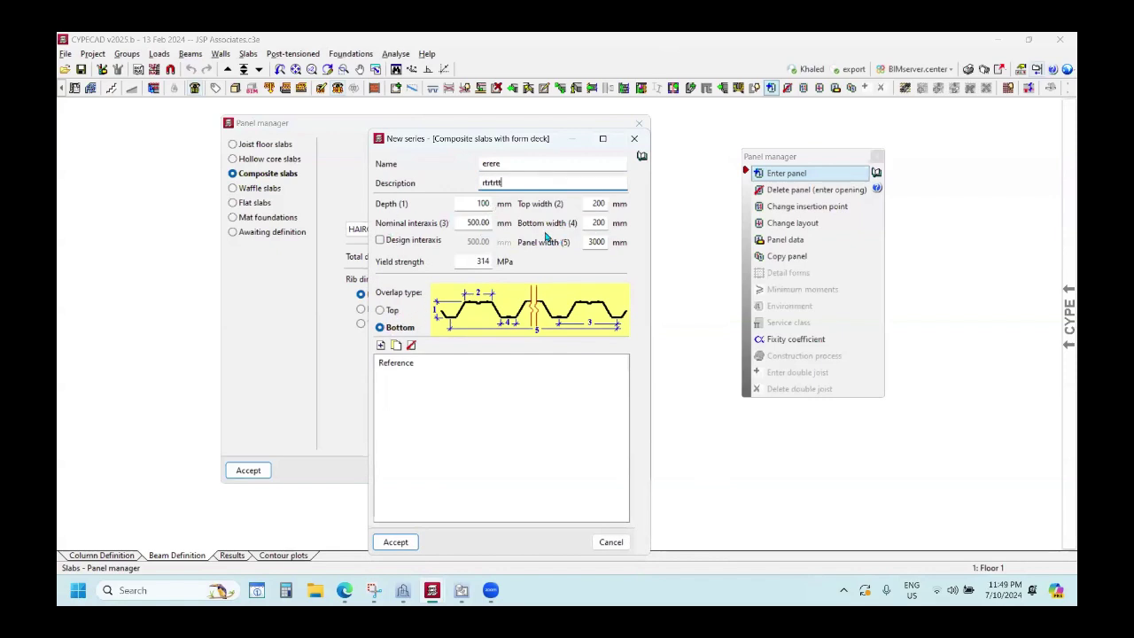
pyautogui.click(381, 345)
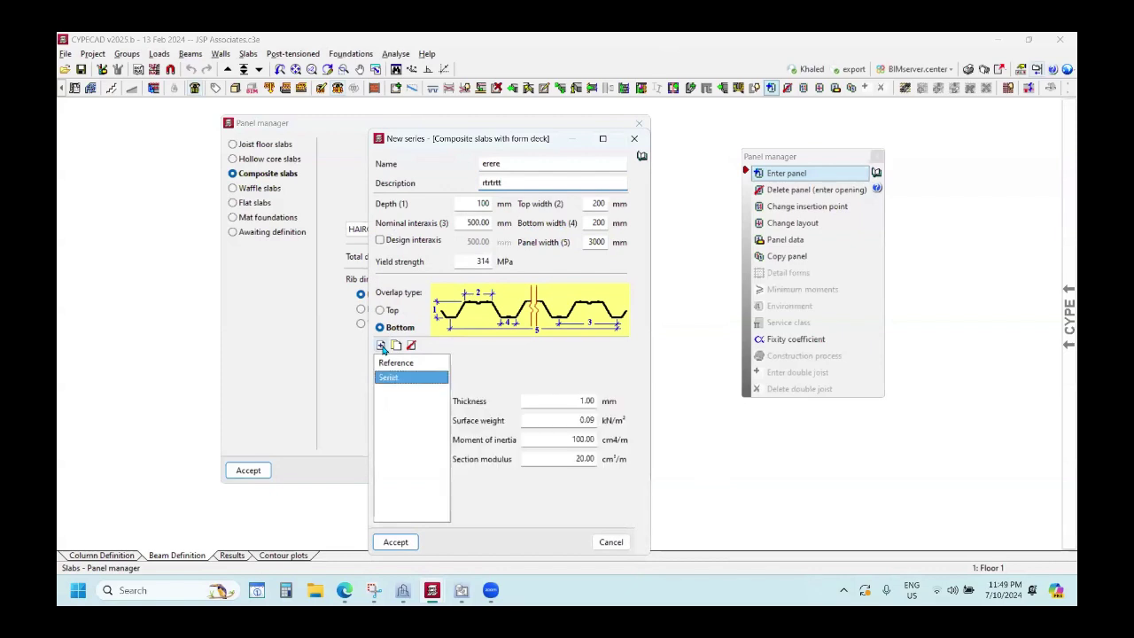
# Go through the new reference's thickness and section properties, save the series with default values, and check it in the form deck list.
pyautogui.click(565, 401)
pyautogui.press('Tab')
pyautogui.press('Tab')
pyautogui.press('Tab')
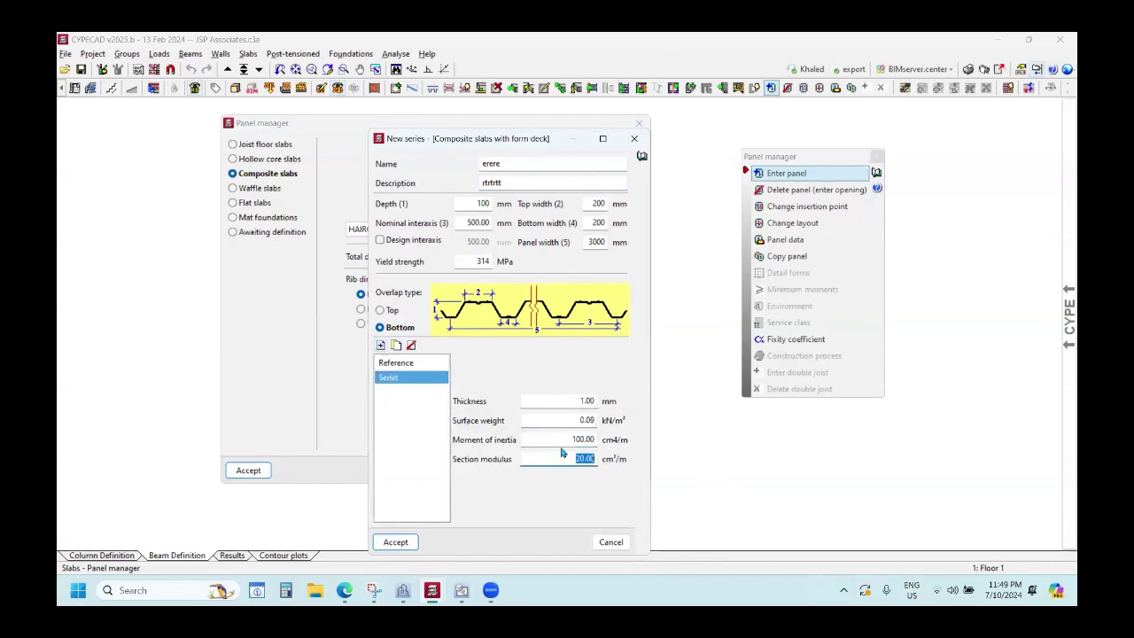
pyautogui.click(577, 420)
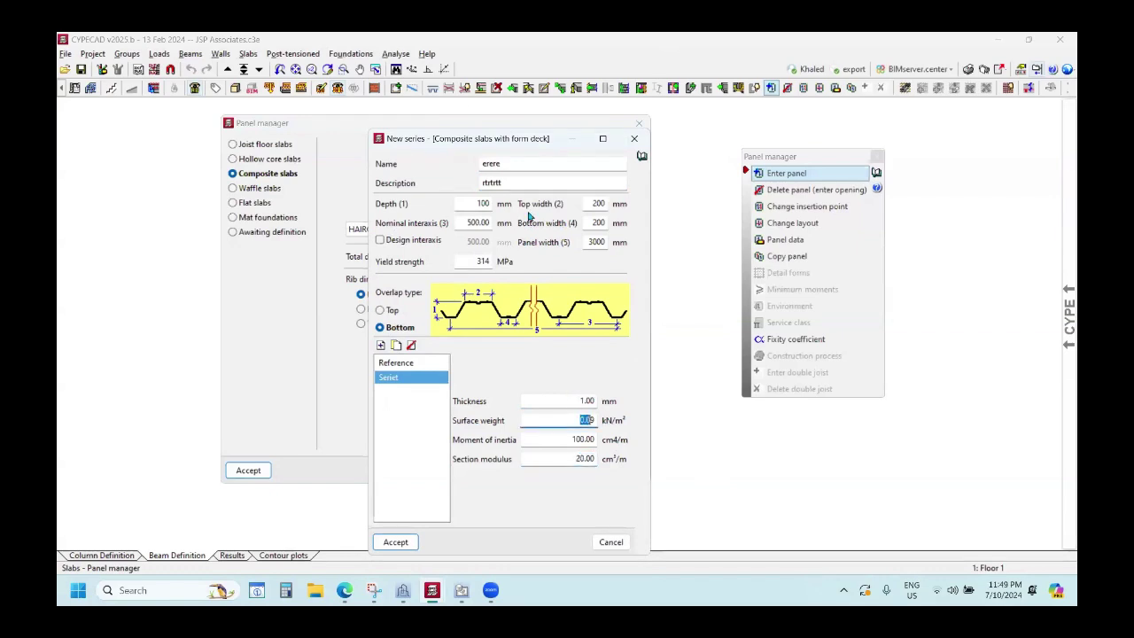
pyautogui.click(409, 543)
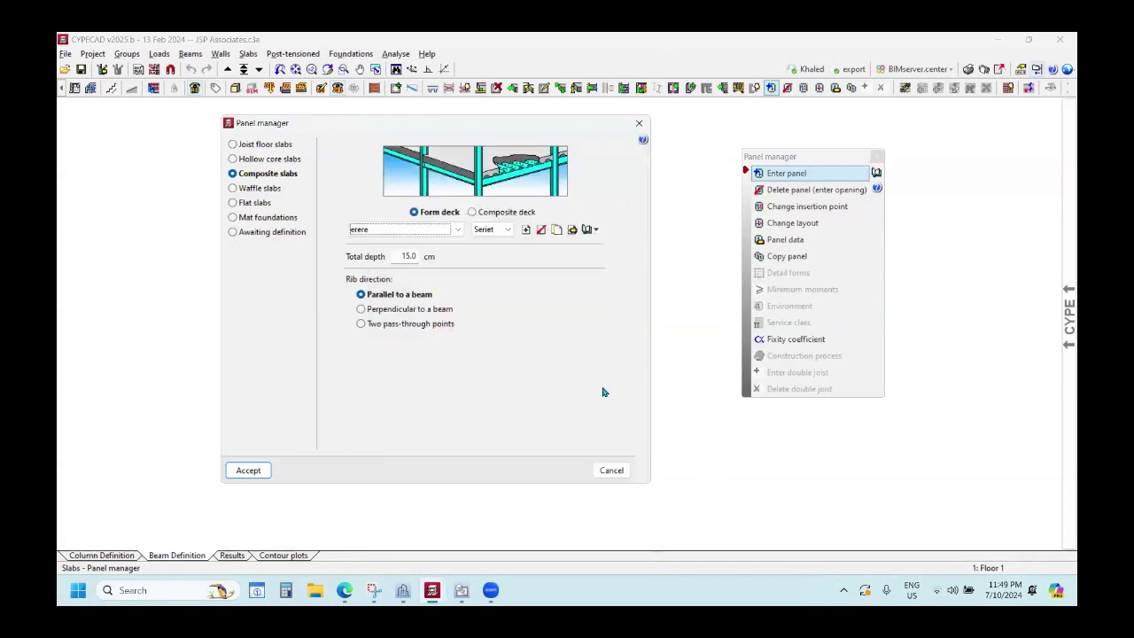
pyautogui.click(457, 230)
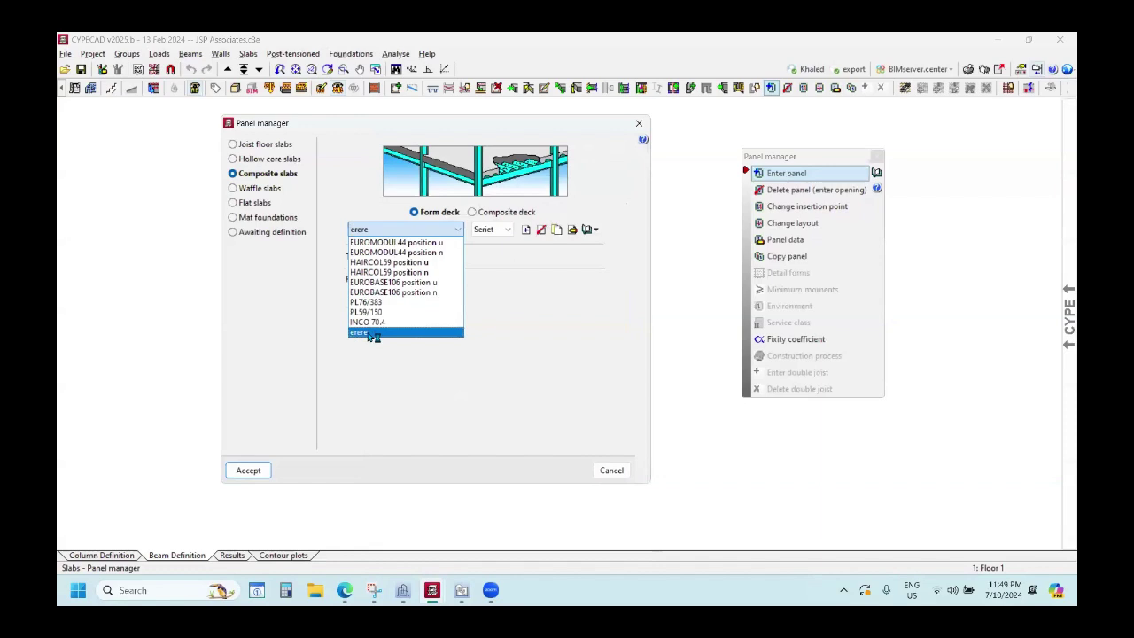
pyautogui.click(402, 412)
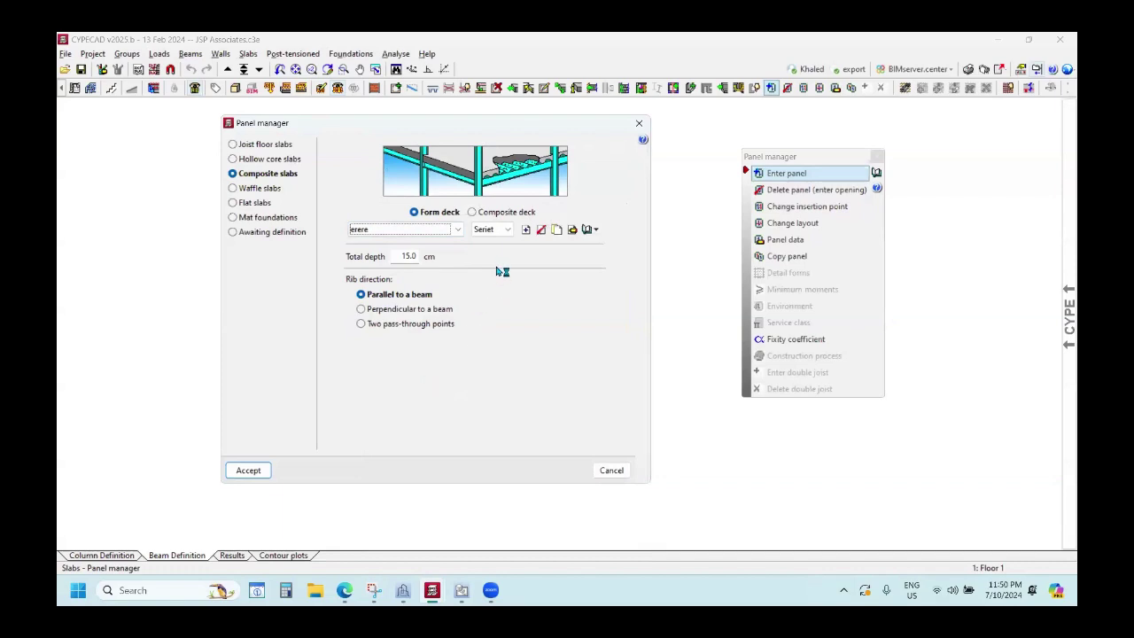
# Switch to Waffle slabs and look at the Open BIM Database catalogue management, without downloading a catalogue.
pyautogui.click(257, 188)
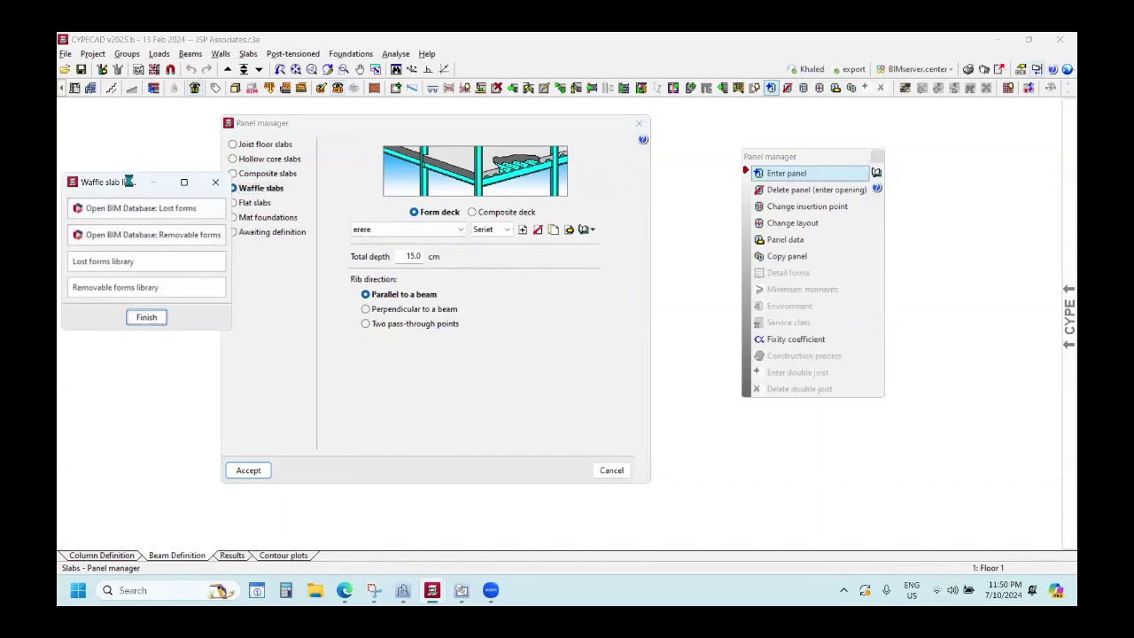
pyautogui.moveTo(129, 181); pyautogui.dragTo(664, 192)
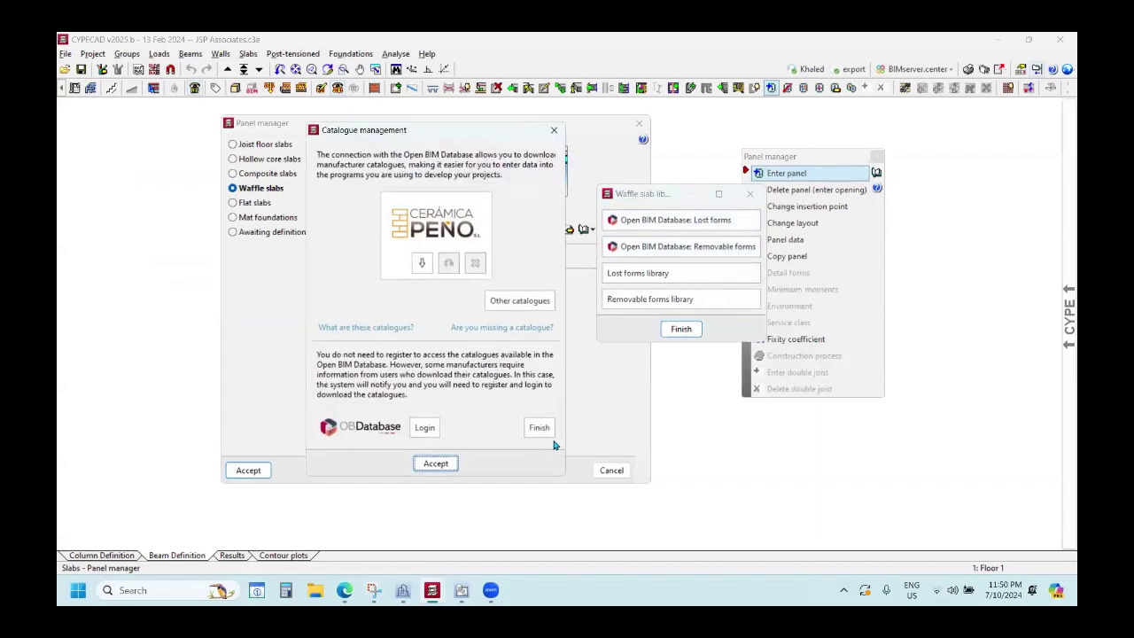
pyautogui.click(538, 427)
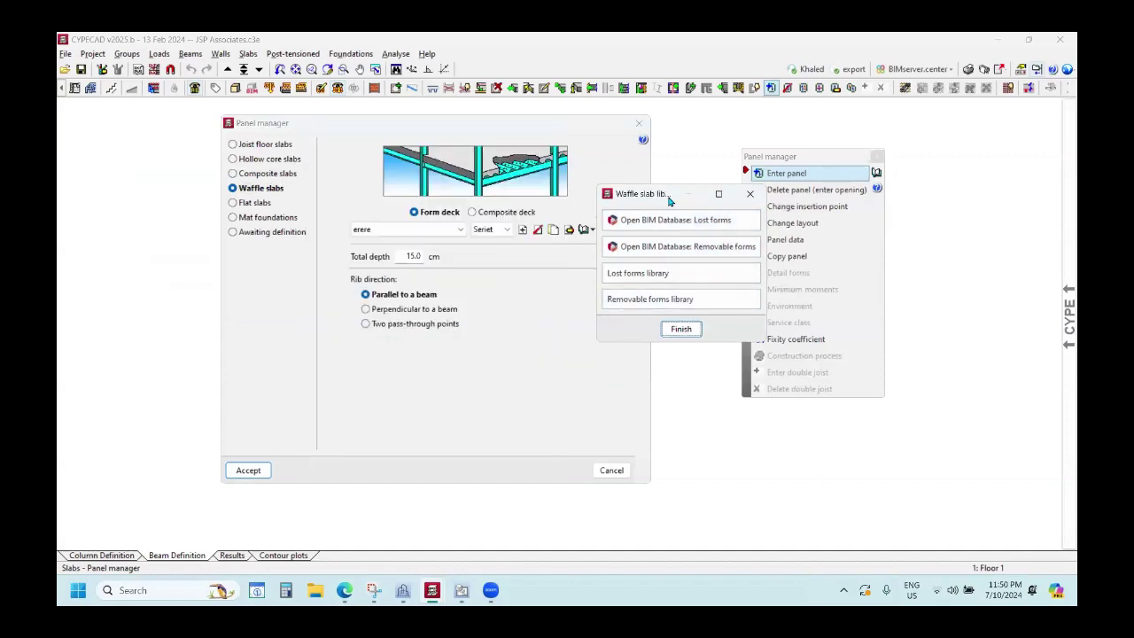
# Browse the section previews in the Lost forms library for waffle slabs, from the first can entries down to F488N4.
pyautogui.moveTo(669, 200); pyautogui.dragTo(600, 206)
pyautogui.click(581, 281)
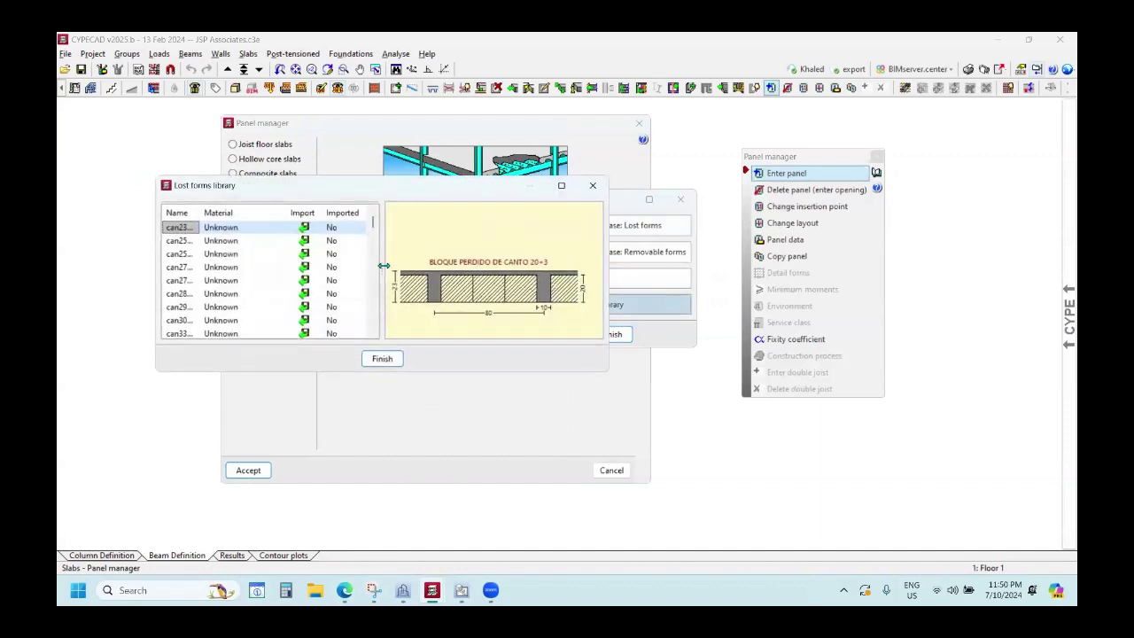
pyautogui.click(226, 240)
pyautogui.click(222, 254)
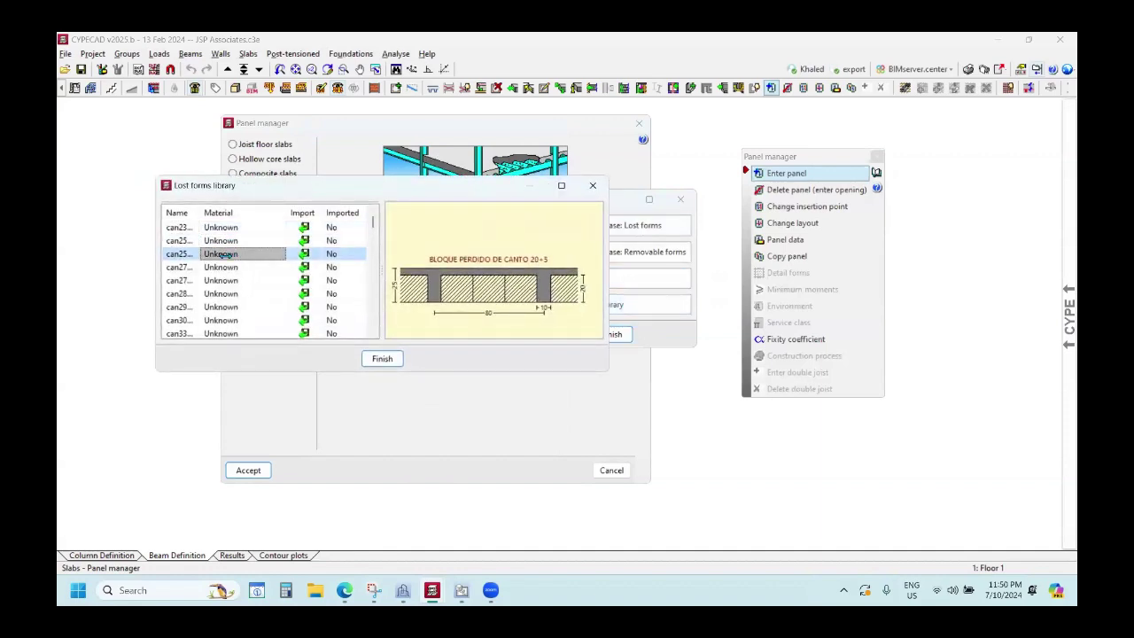
pyautogui.click(226, 267)
pyautogui.click(226, 280)
pyautogui.click(226, 293)
pyautogui.click(236, 268)
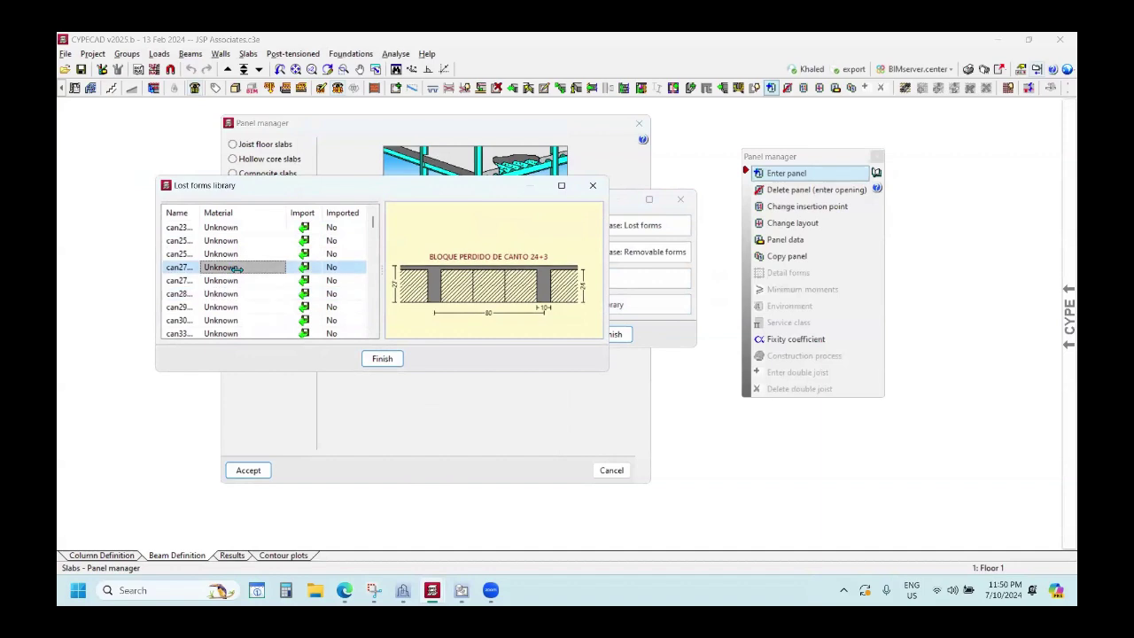
pyautogui.press('Down')
pyautogui.press('Down')
pyautogui.press('Down')
pyautogui.press('Down')
pyautogui.press('Down')
pyautogui.press('Down')
pyautogui.press('Down')
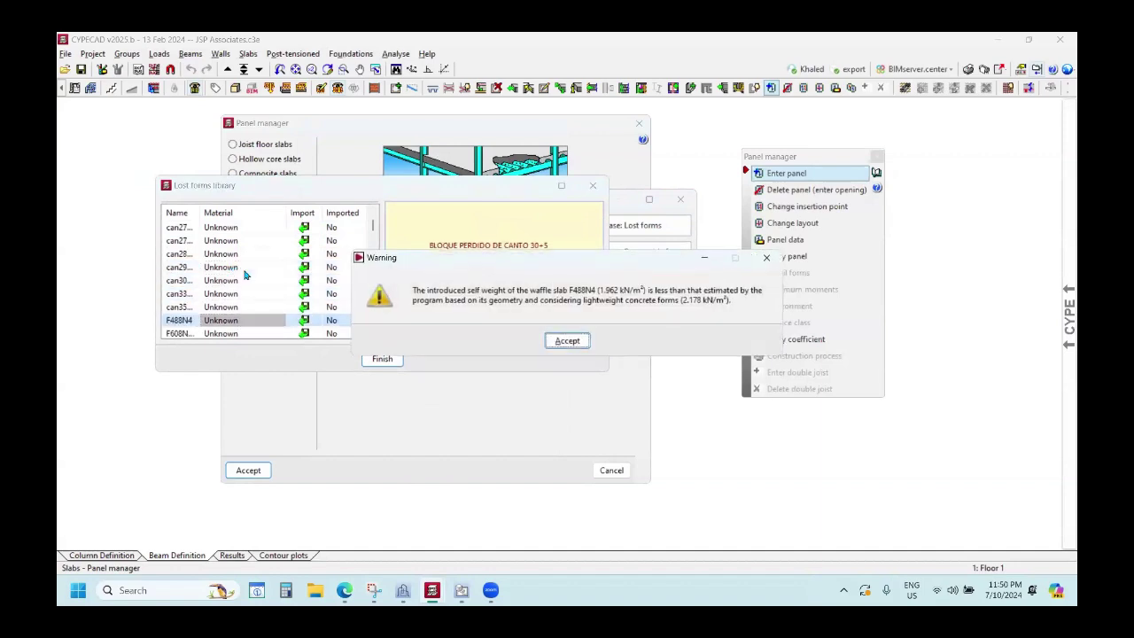
# Dismiss the self-weight warning, preview the FAN6010N10 lost form, and close the Lost forms library without importing anything.
pyautogui.click(766, 258)
pyautogui.scroll(-3, 326, 329)
pyautogui.click(303, 292)
pyautogui.click(568, 340)
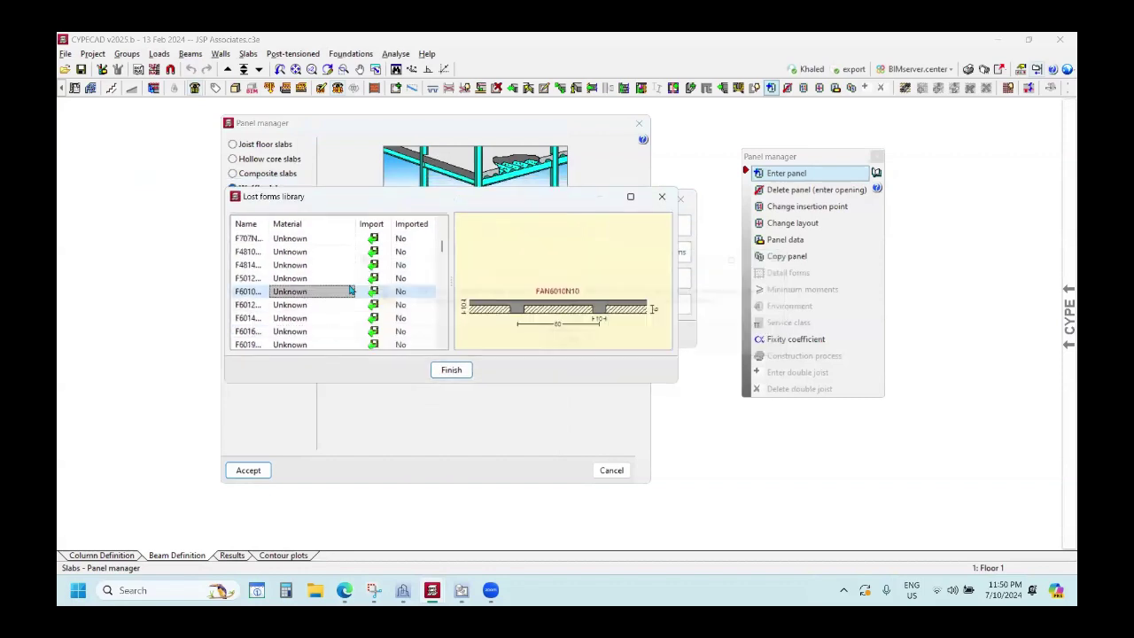
pyautogui.scroll(1, 329, 297)
pyautogui.scroll(2, 329, 296)
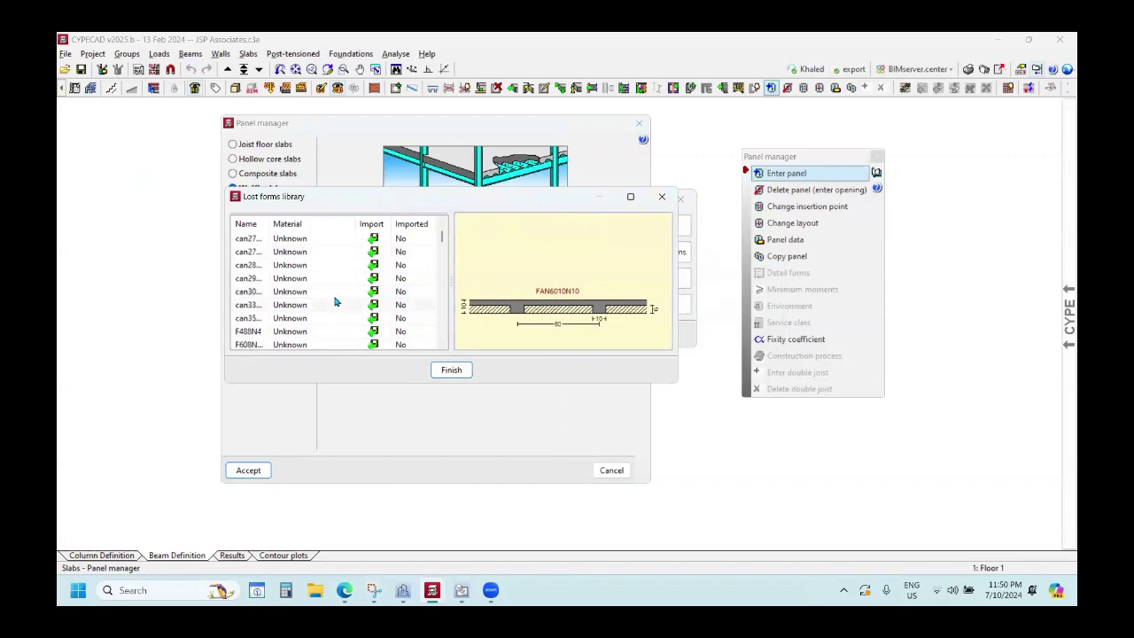
pyautogui.click(661, 196)
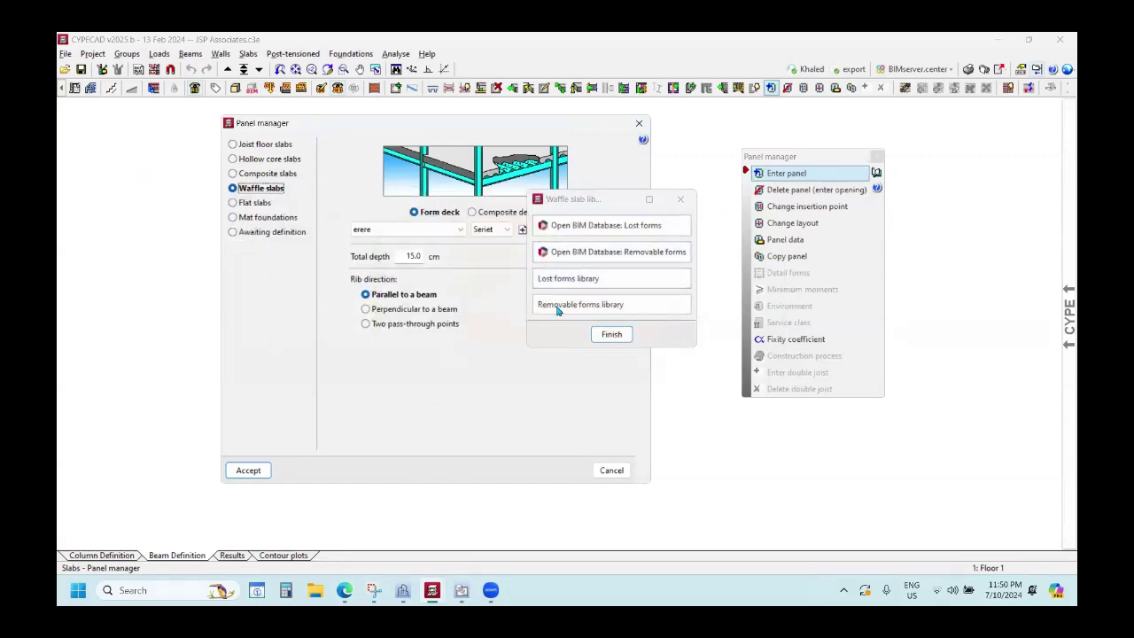
# Examine the section previews in the Removable forms library, from the 6M series to the ATEX 610 forms, and close it.
pyautogui.click(560, 304)
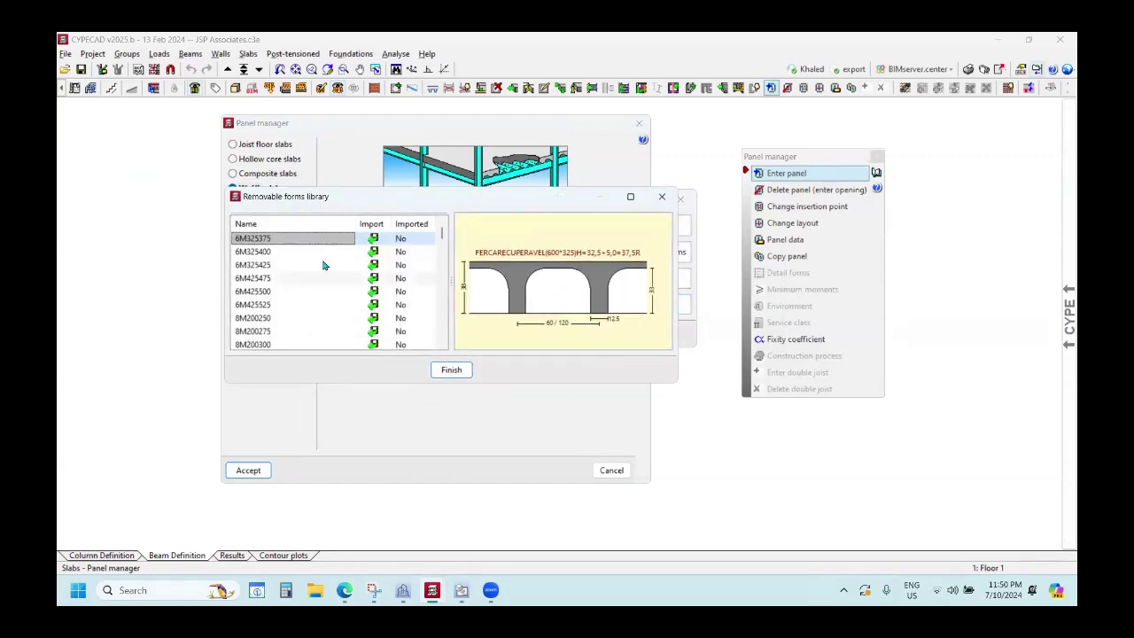
pyautogui.click(273, 251)
pyautogui.click(274, 265)
pyautogui.click(281, 278)
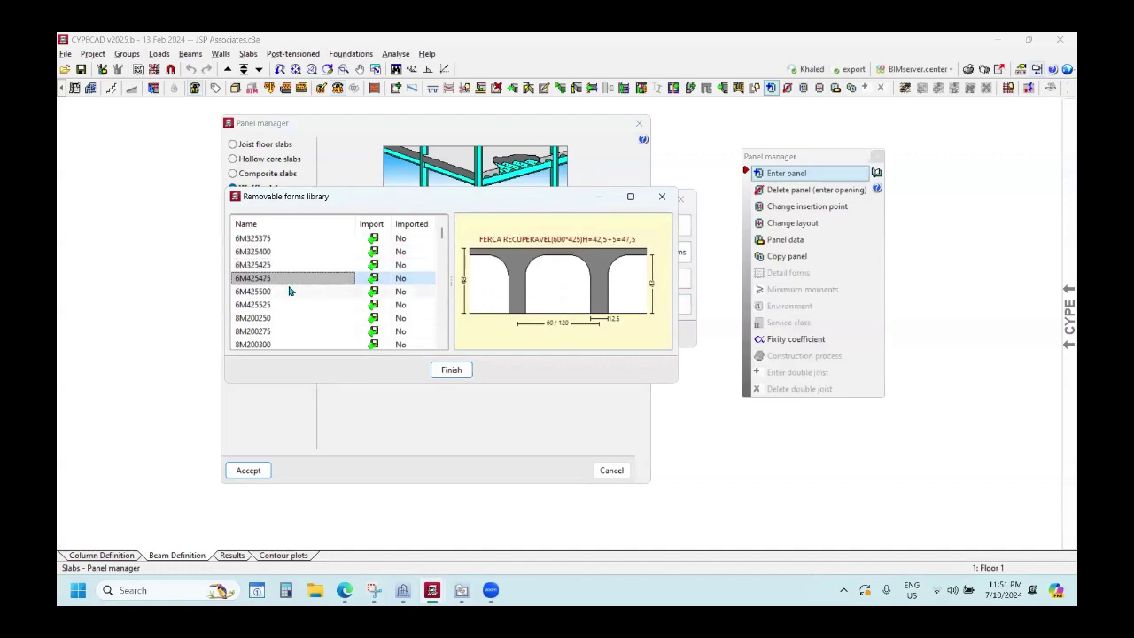
pyautogui.press('Down')
pyautogui.press('Down')
pyautogui.press('Down')
pyautogui.press('Down')
pyautogui.press('Down')
pyautogui.press('Down')
pyautogui.press('Down')
pyautogui.press('Down')
pyautogui.press('Down')
pyautogui.press('Down')
pyautogui.press('Down')
pyautogui.press('Down')
pyautogui.press('Down')
pyautogui.press('Down')
pyautogui.press('Down')
pyautogui.press('Down')
pyautogui.press('Down')
pyautogui.press('Down')
pyautogui.press('Down')
pyautogui.press('Down')
pyautogui.press('Down')
pyautogui.press('Down')
pyautogui.press('Down')
pyautogui.press('Down')
pyautogui.press('Down')
pyautogui.press('Down')
pyautogui.press('Down')
pyautogui.press('Down')
pyautogui.press('Down')
pyautogui.press('Down')
pyautogui.press('Down')
pyautogui.press('Down')
pyautogui.press('Down')
pyautogui.press('Down')
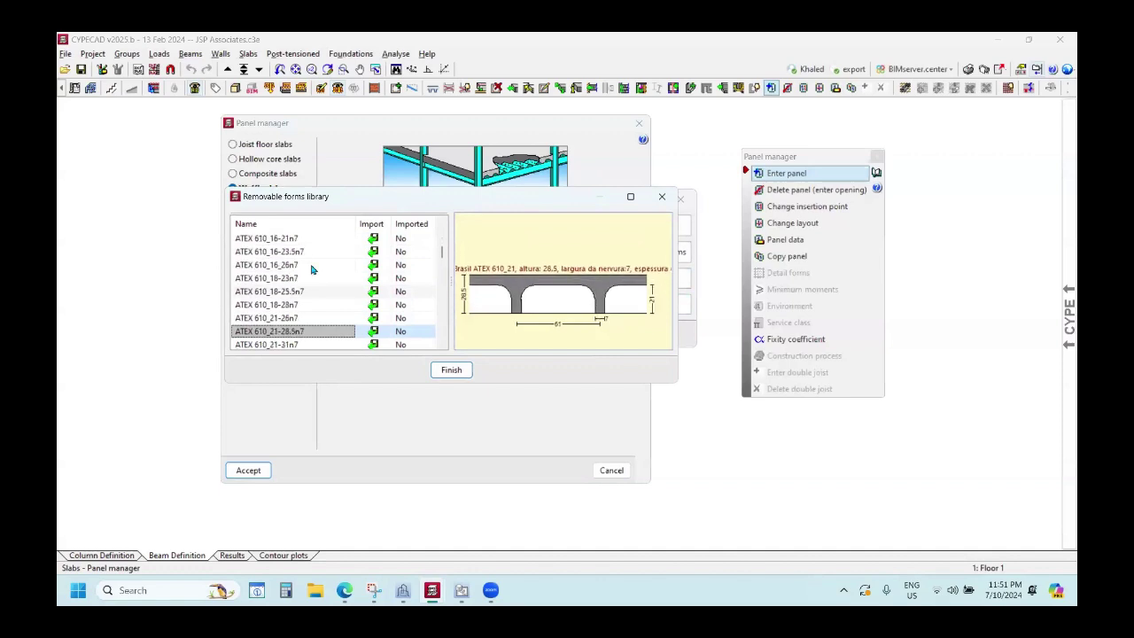
pyautogui.click(661, 197)
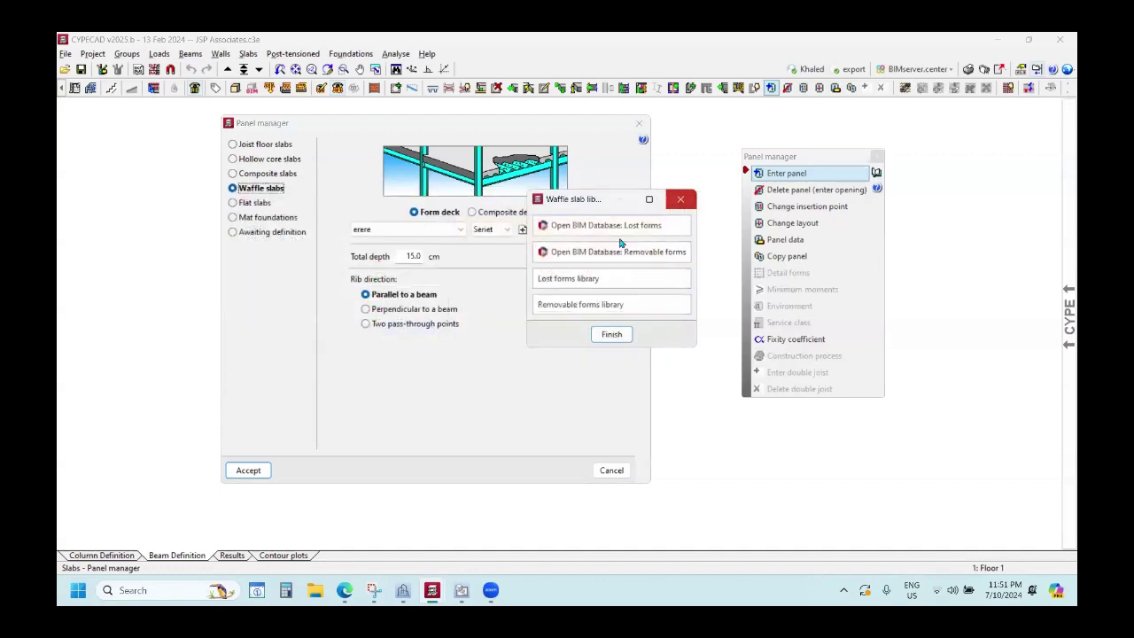
# Leave the waffle slab libraries and start a new lost-form waffle slab named trrtrt.
pyautogui.click(620, 233)
pyautogui.click(364, 159)
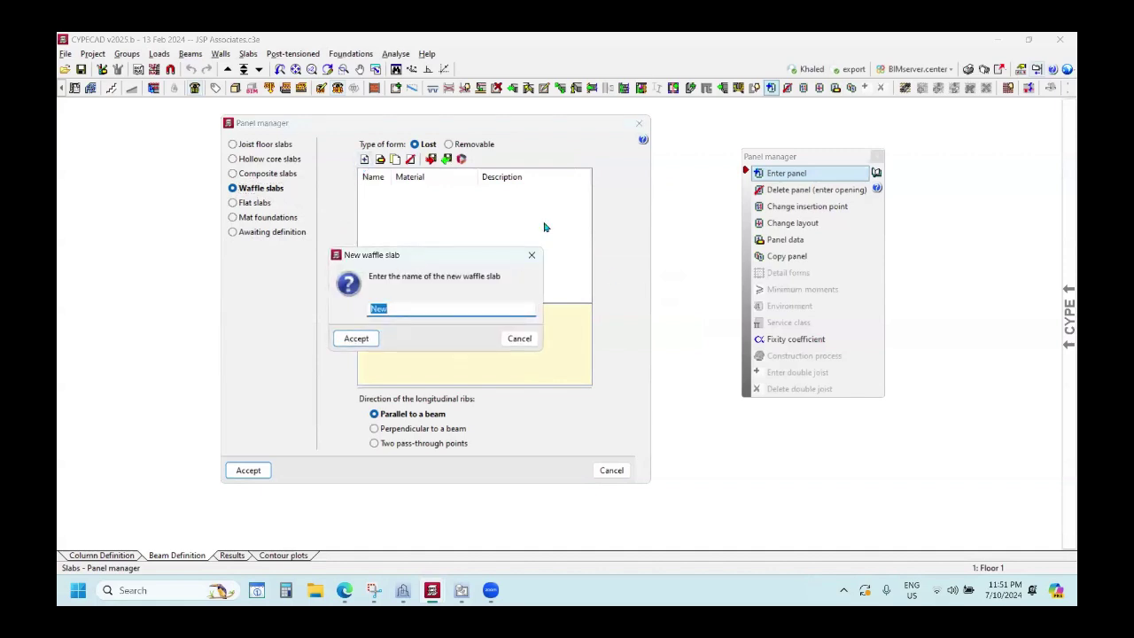
pyautogui.moveTo(416, 260); pyautogui.dragTo(533, 201)
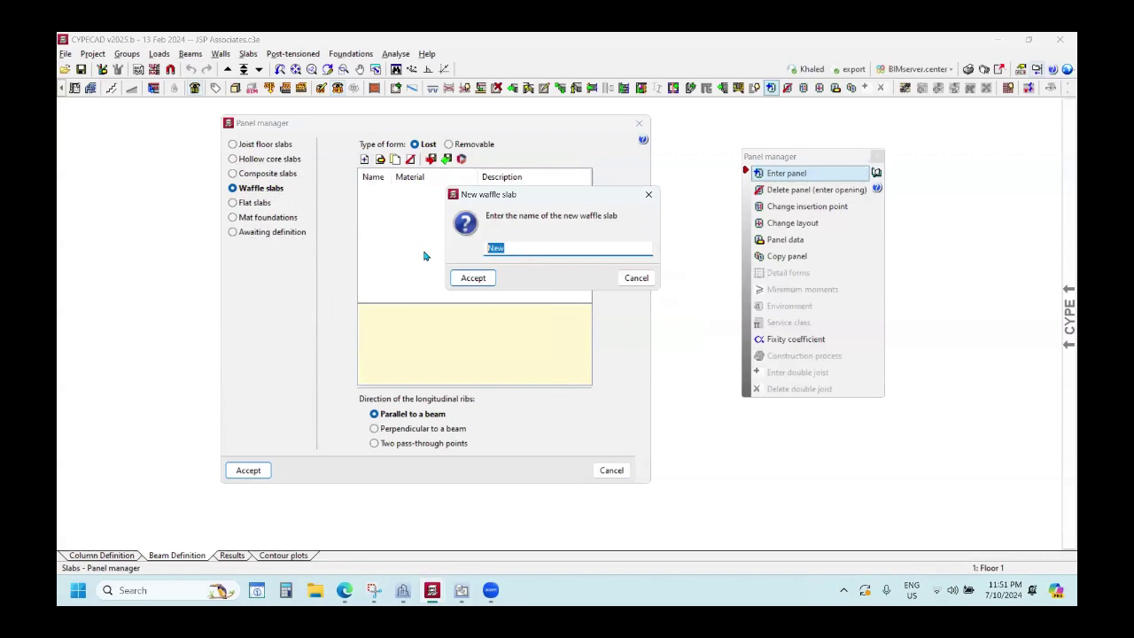
pyautogui.write('trrtrt')
pyautogui.click(472, 278)
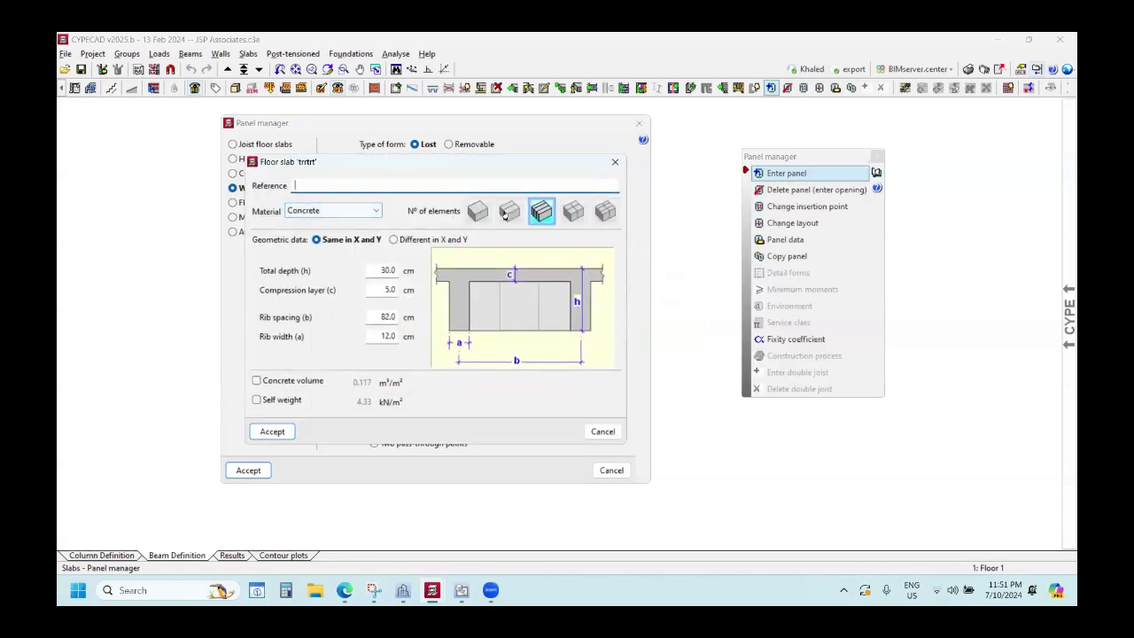
# Set the new waffle slab to a single element, look at its material options and rib dimensions, and cancel the definition.
pyautogui.click(541, 211)
pyautogui.press('Right')
pyautogui.press('Right')
pyautogui.press('Right')
pyautogui.press('Tab')
pyautogui.press('Tab')
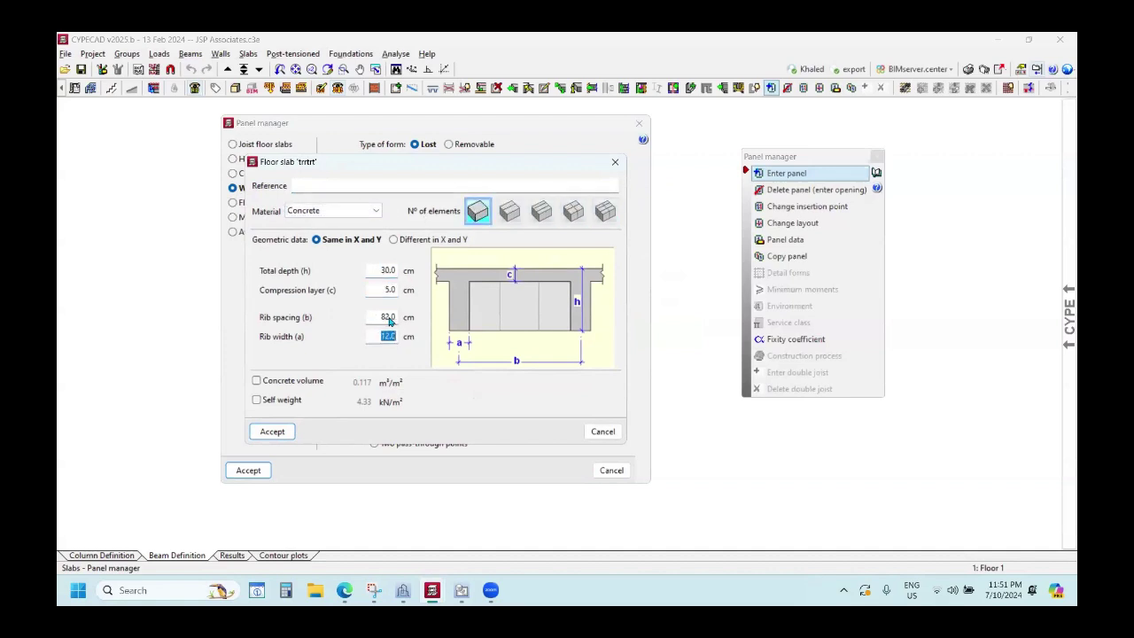
pyautogui.click(333, 210)
pyautogui.click(406, 180)
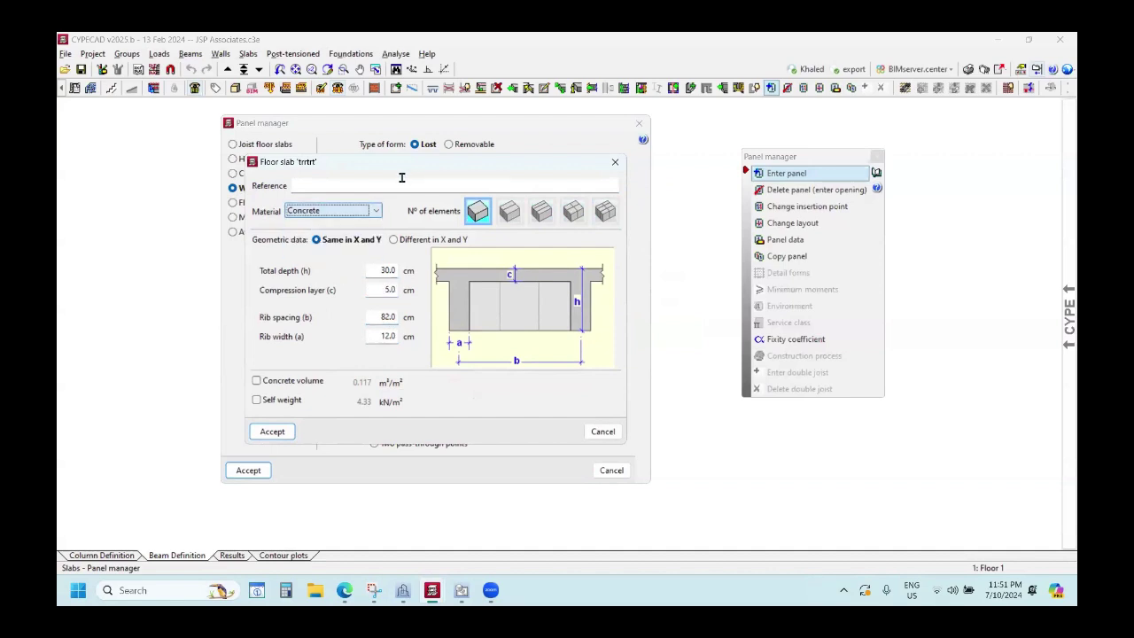
pyautogui.click(403, 183)
pyautogui.press('Escape')
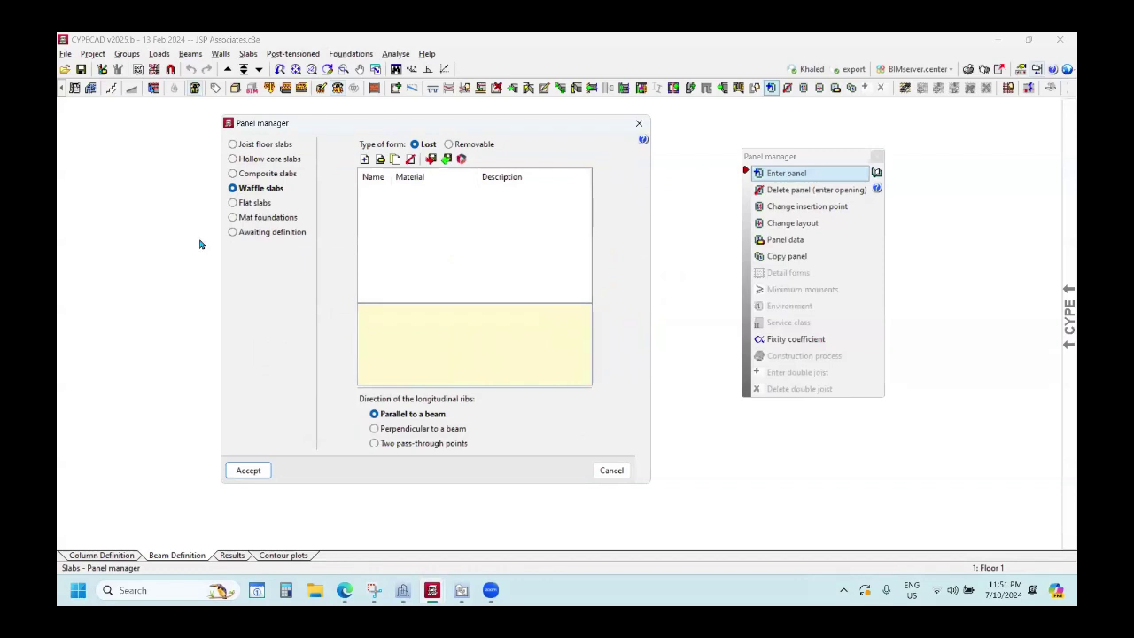
# Look at the panel settings for Flat slabs and Mat foundations, including the subgrade modulus, and close the Panel manager.
pyautogui.click(250, 203)
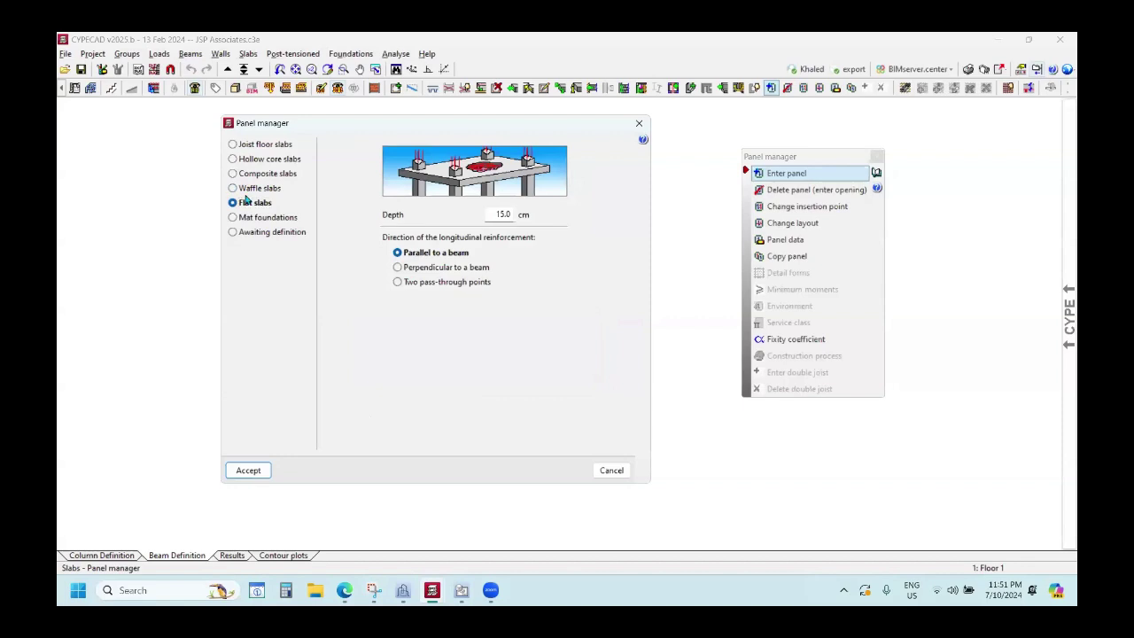
pyautogui.click(491, 213)
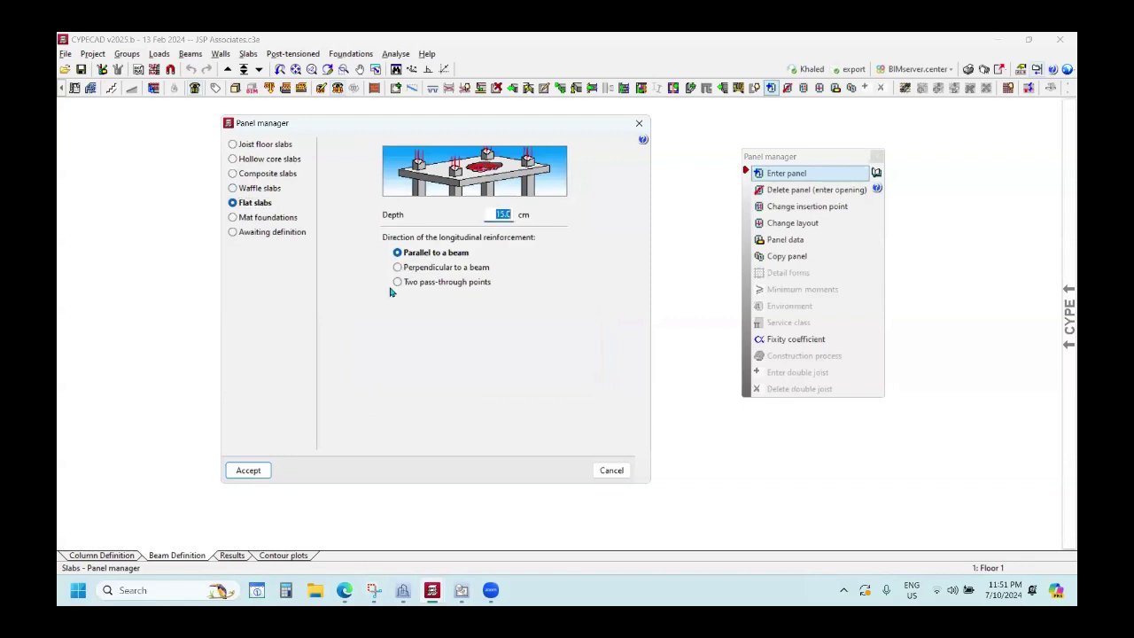
pyautogui.click(233, 217)
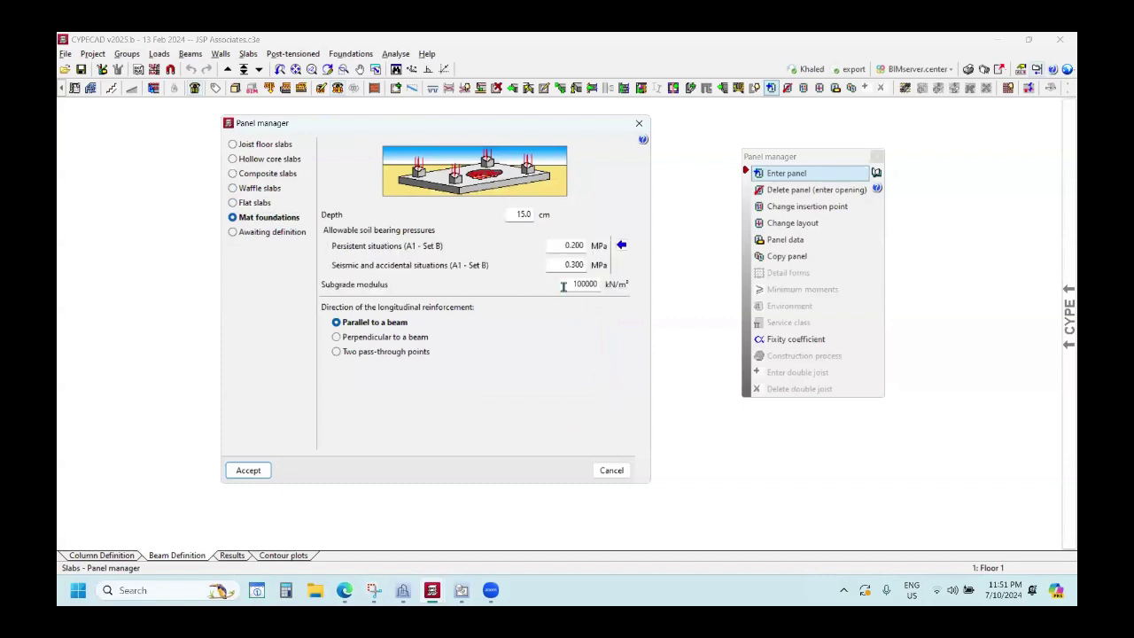
pyautogui.click(575, 284)
pyautogui.click(638, 123)
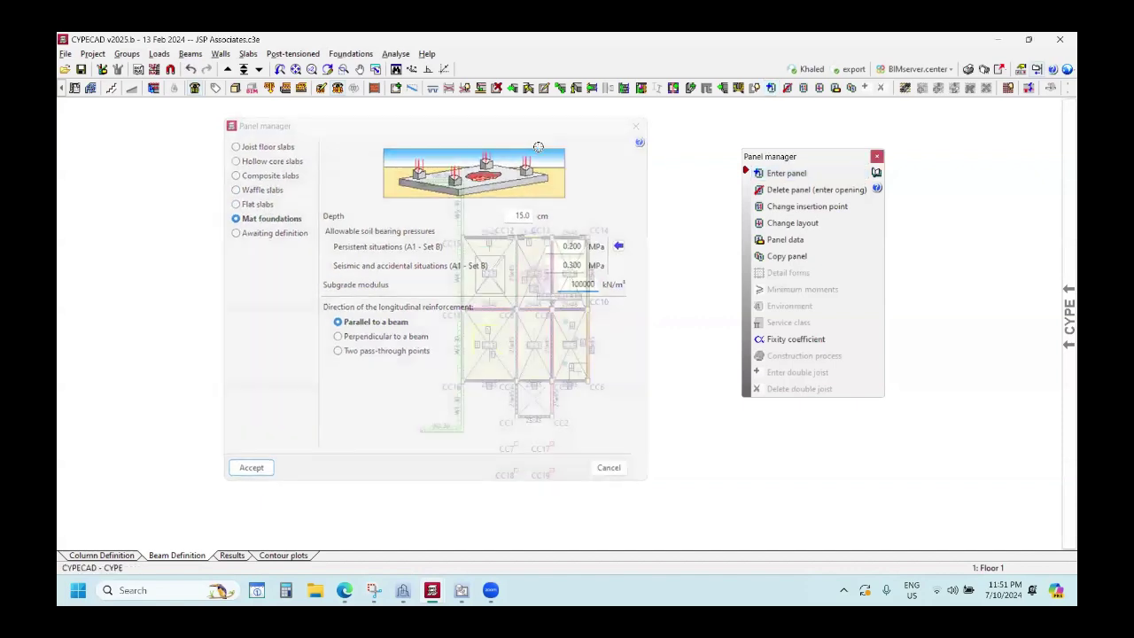
# Open the foundation soil settings in the project's general data and enable Verify footing sliding to inspect adherence and bearing pressure.
pyautogui.click(92, 54)
pyautogui.click(115, 71)
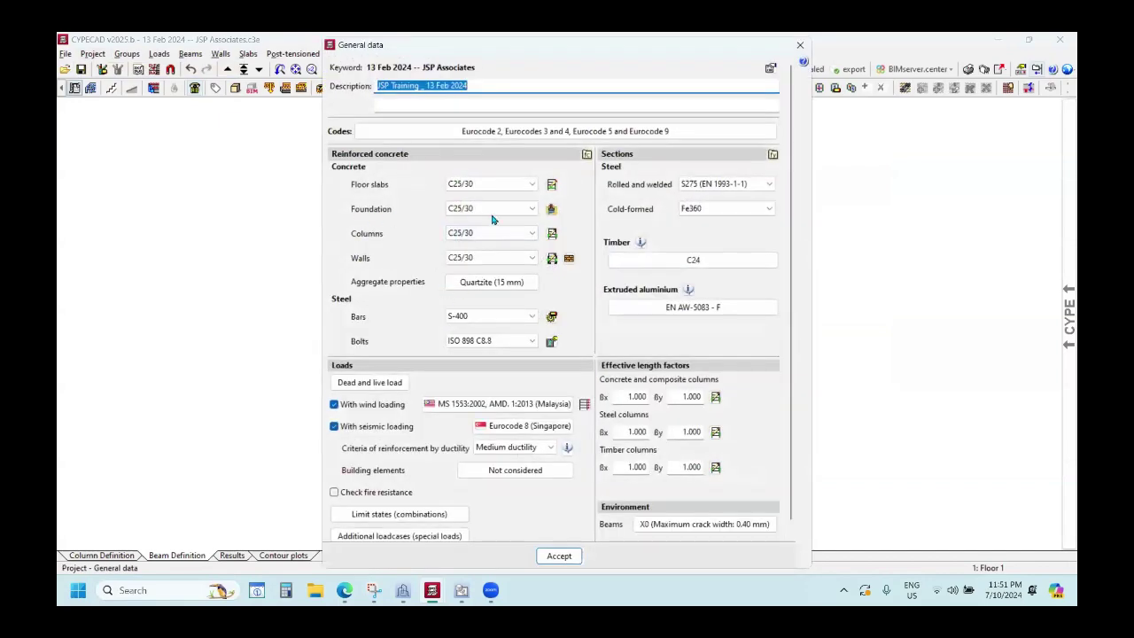
pyautogui.click(551, 210)
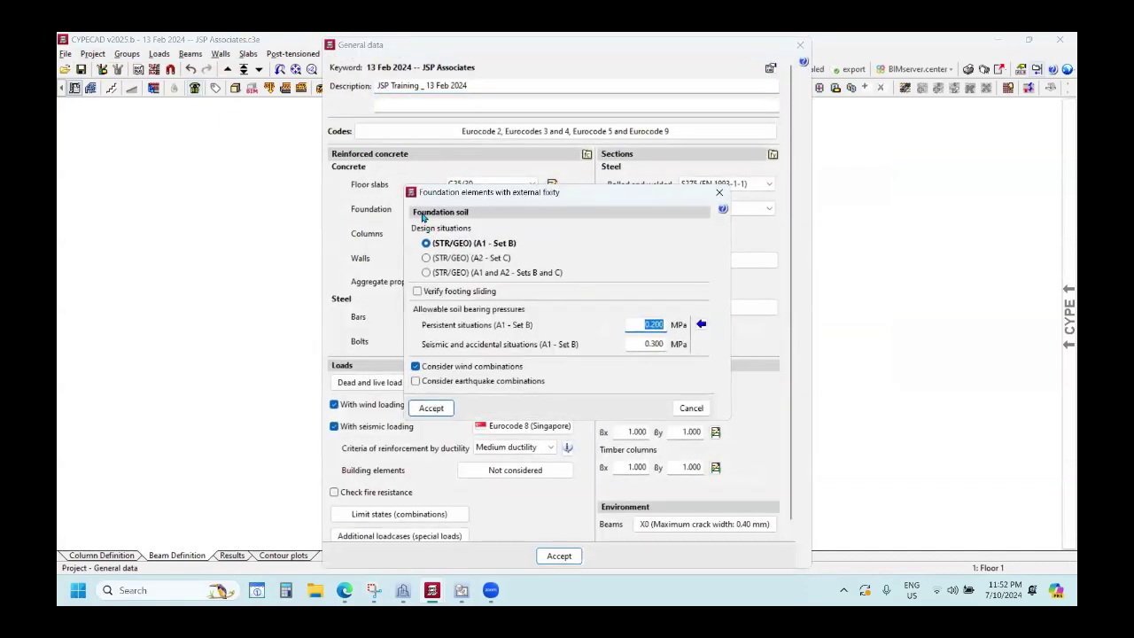
pyautogui.click(416, 293)
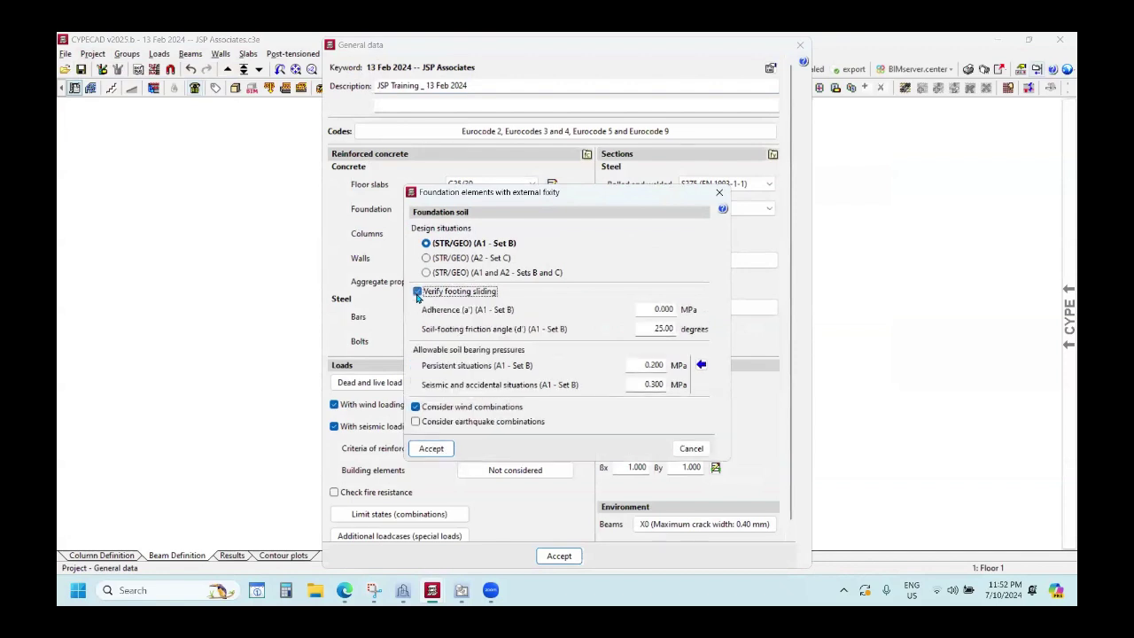
pyautogui.click(416, 291)
pyautogui.click(416, 291)
pyautogui.click(416, 291)
pyautogui.click(417, 291)
pyautogui.click(664, 311)
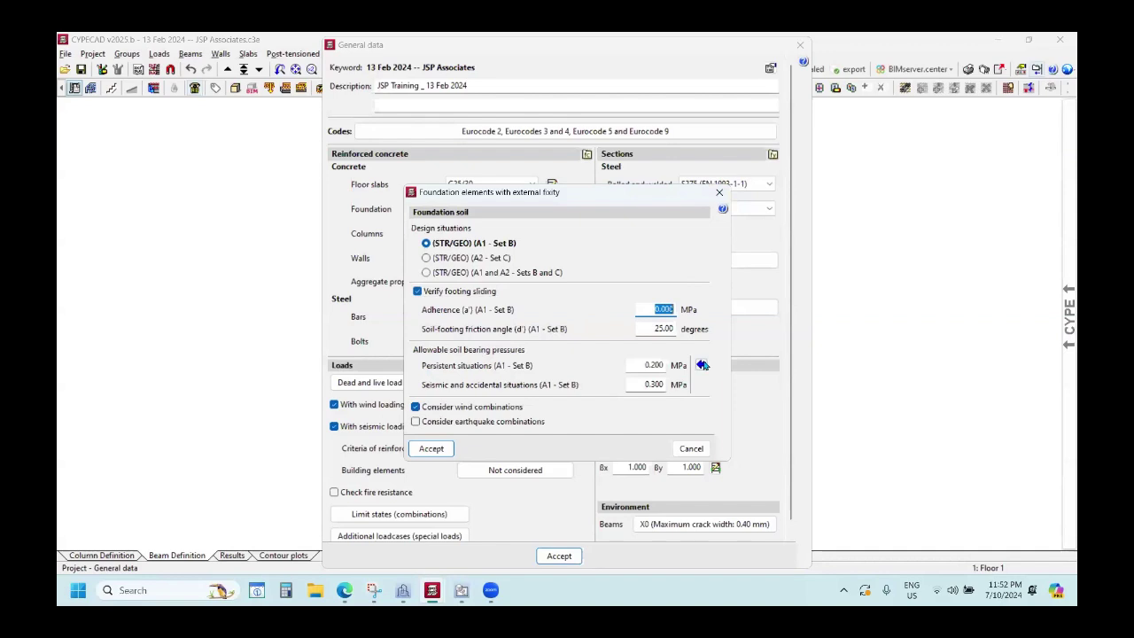
pyautogui.click(643, 366)
# Examine the typical allowable bearing pressures for gravel and sand soil types, and close the list without importing values.
pyautogui.click(701, 364)
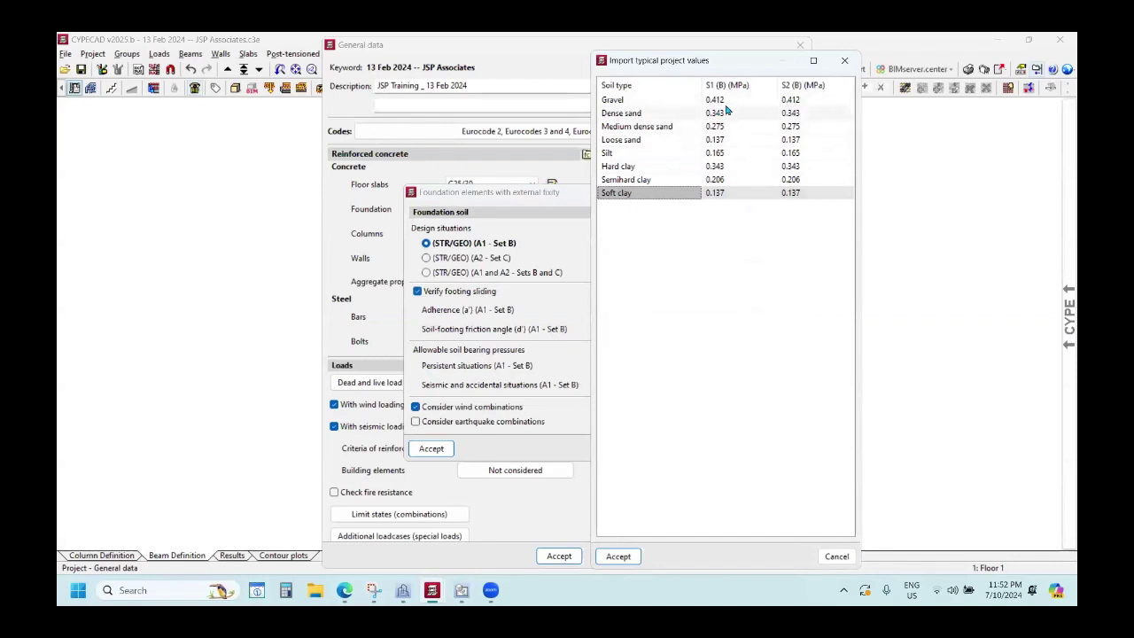
pyautogui.click(620, 102)
pyautogui.click(625, 126)
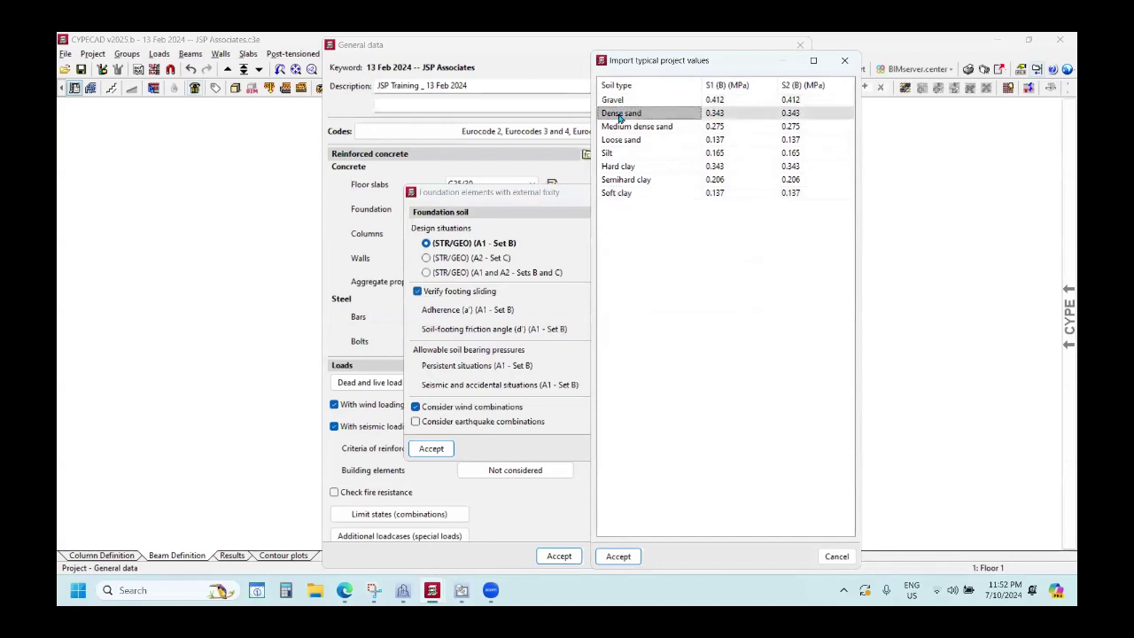
pyautogui.click(621, 140)
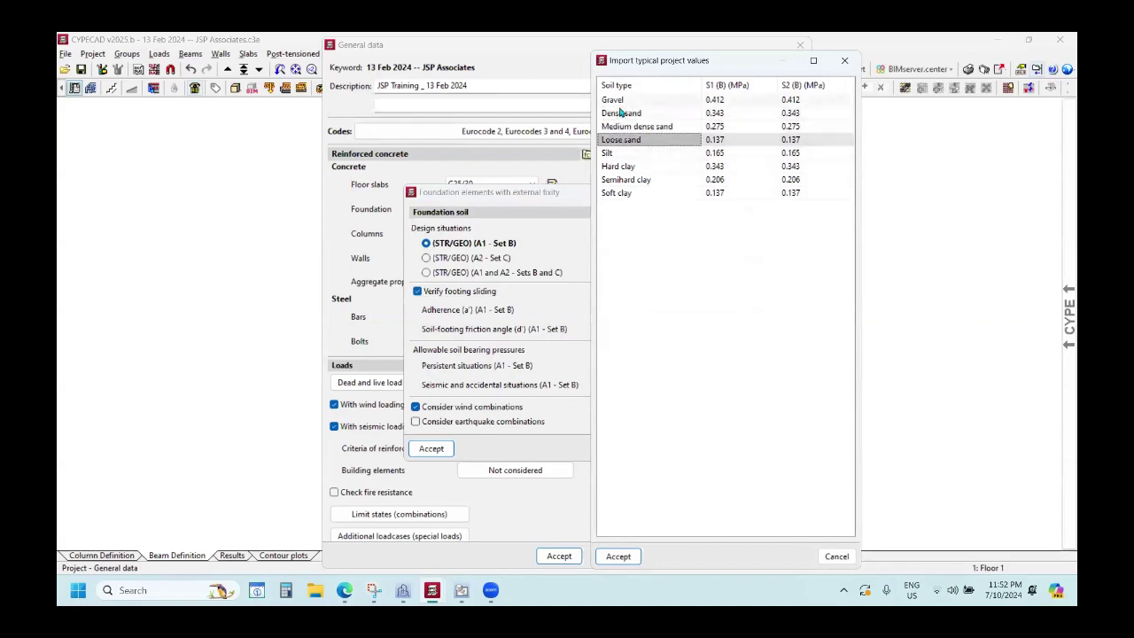
pyautogui.click(673, 104)
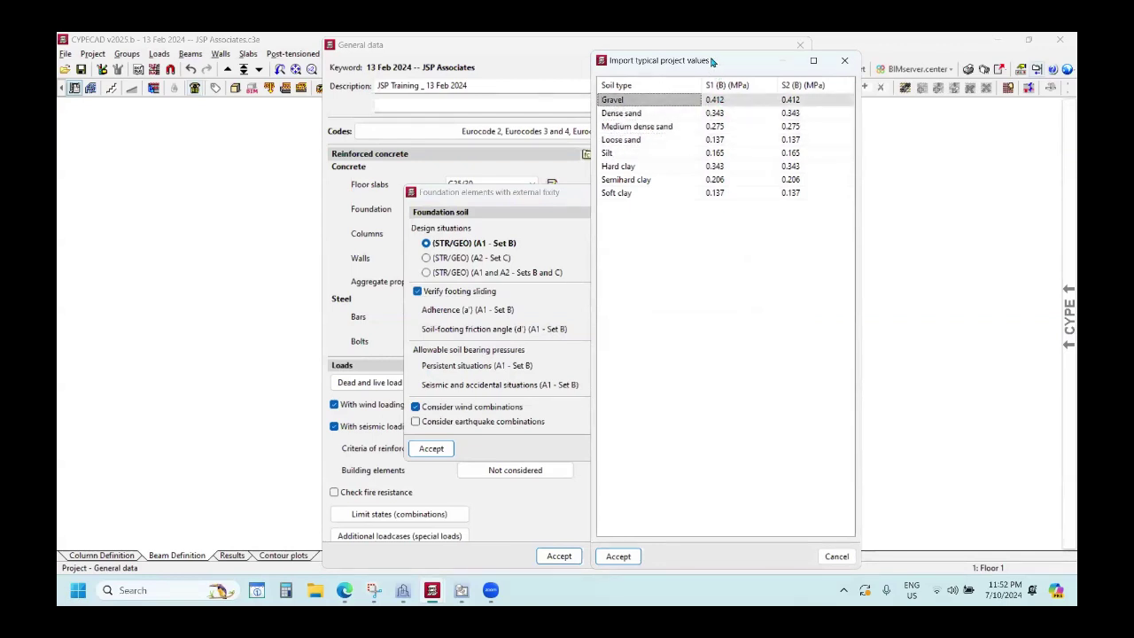
pyautogui.moveTo(711, 60); pyautogui.dragTo(454, 87)
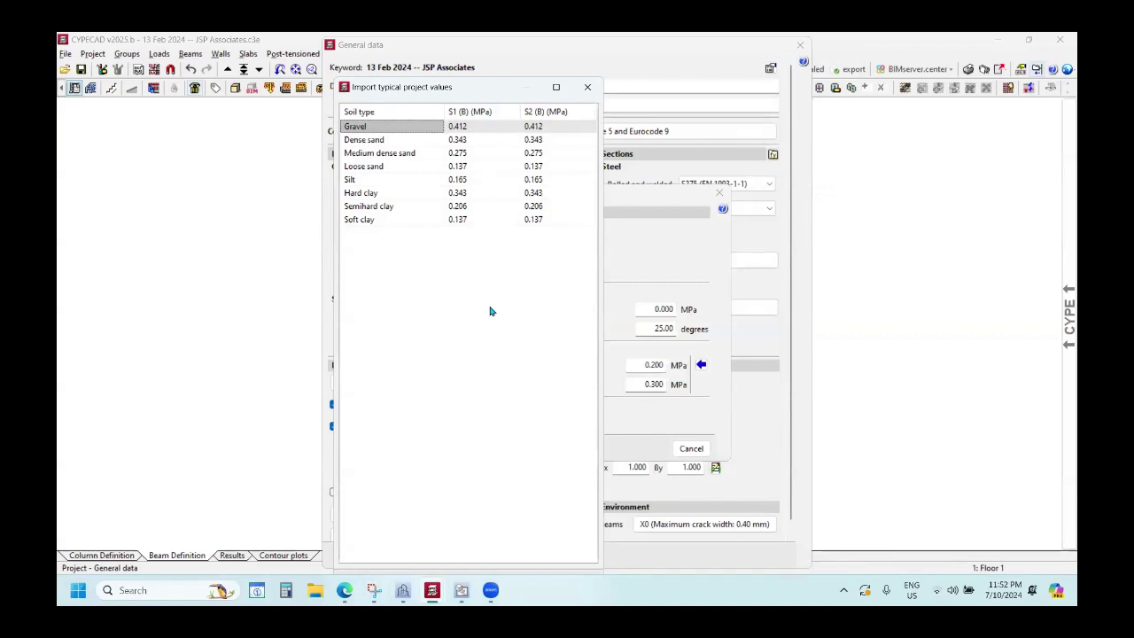
pyautogui.click(587, 86)
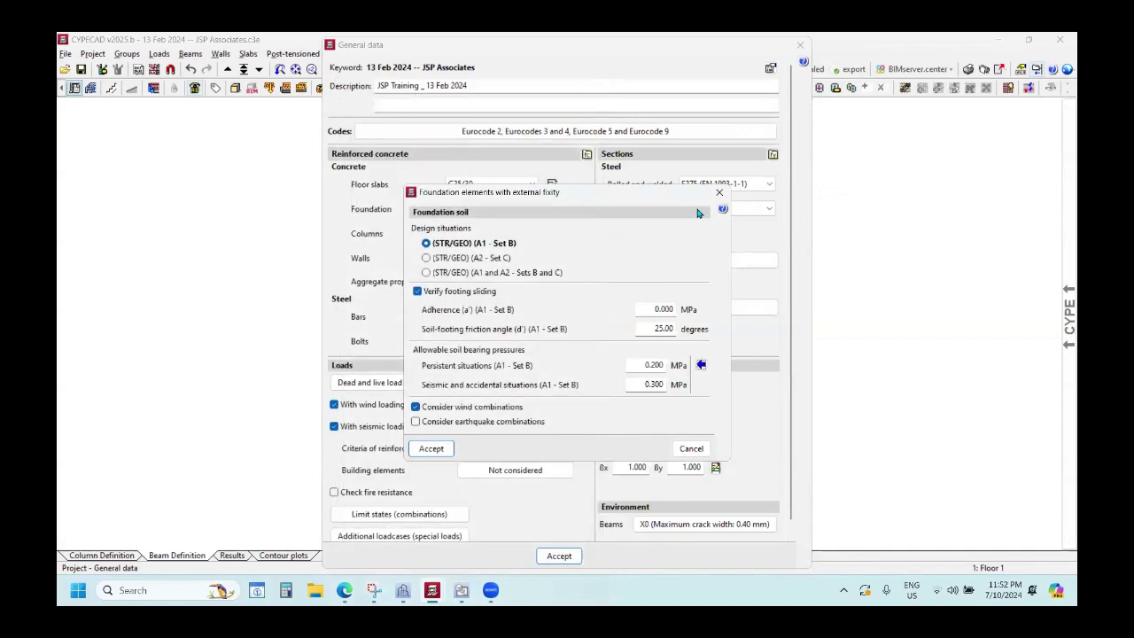
# Toggle Verify footing sliding and close the foundation soil settings and general data without accepting changes.
pyautogui.click(429, 290)
pyautogui.click(719, 192)
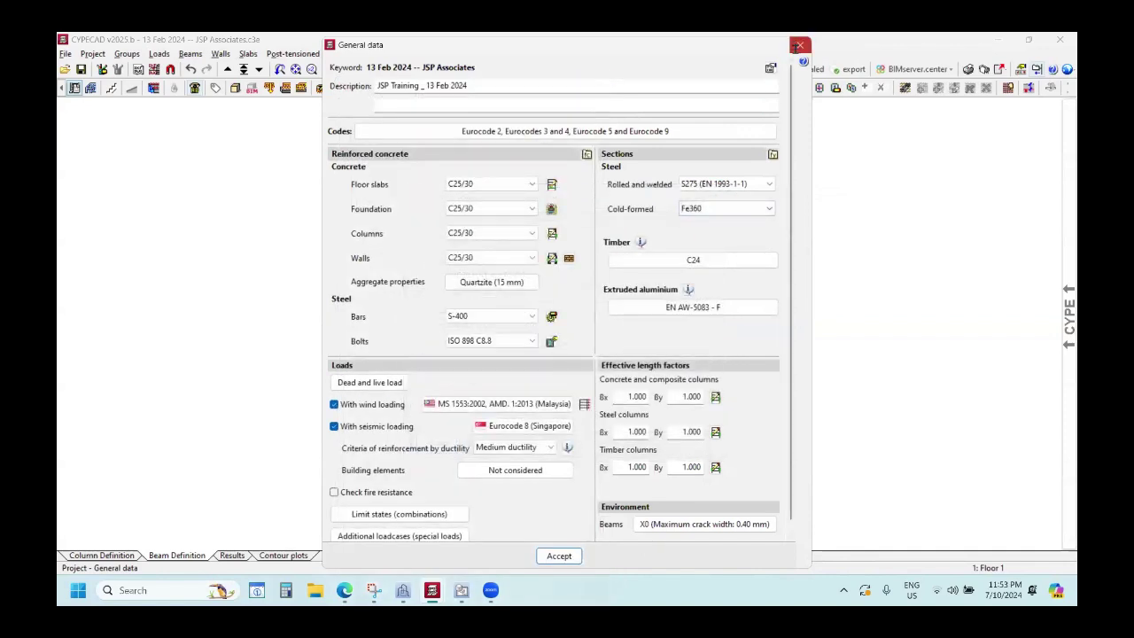
pyautogui.click(798, 45)
pyautogui.click(564, 341)
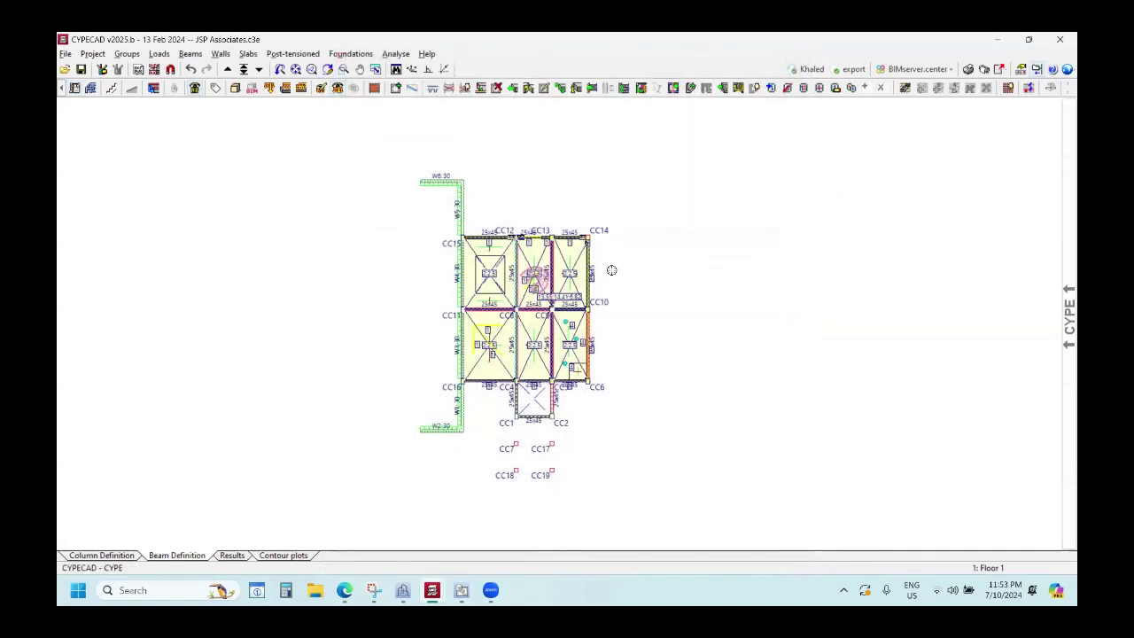
# Switch to the open Post-tensioned -- KCT Consulting Engineers project and look over the plan of the upper basement ceiling slab.
pyautogui.scroll(-1, 612, 270)
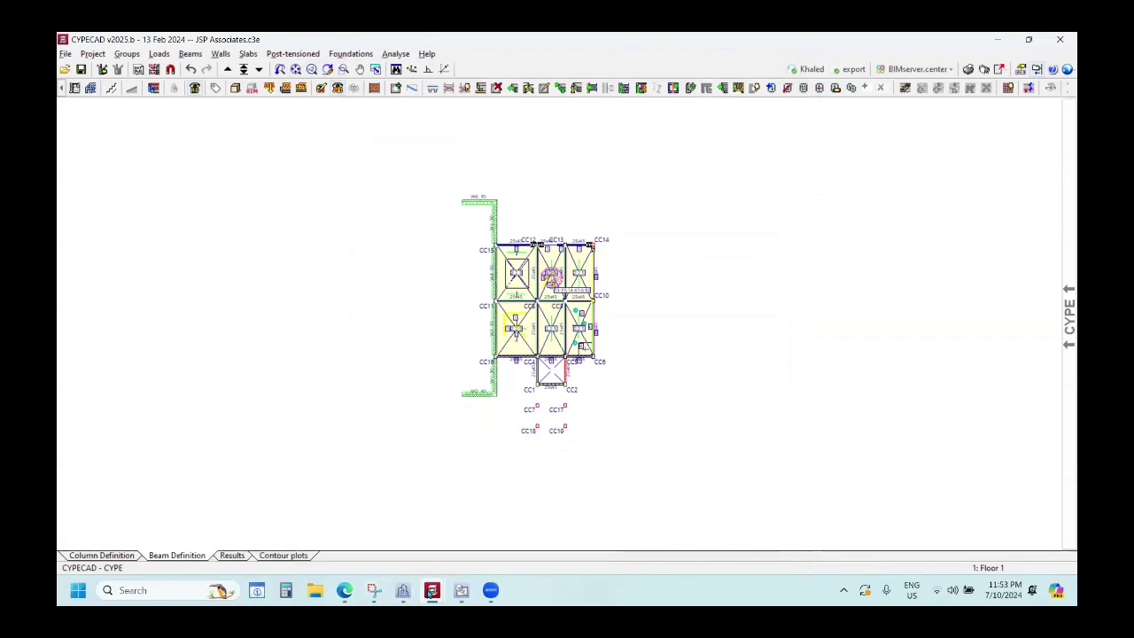
pyautogui.moveTo(431, 590)
pyautogui.click(530, 542)
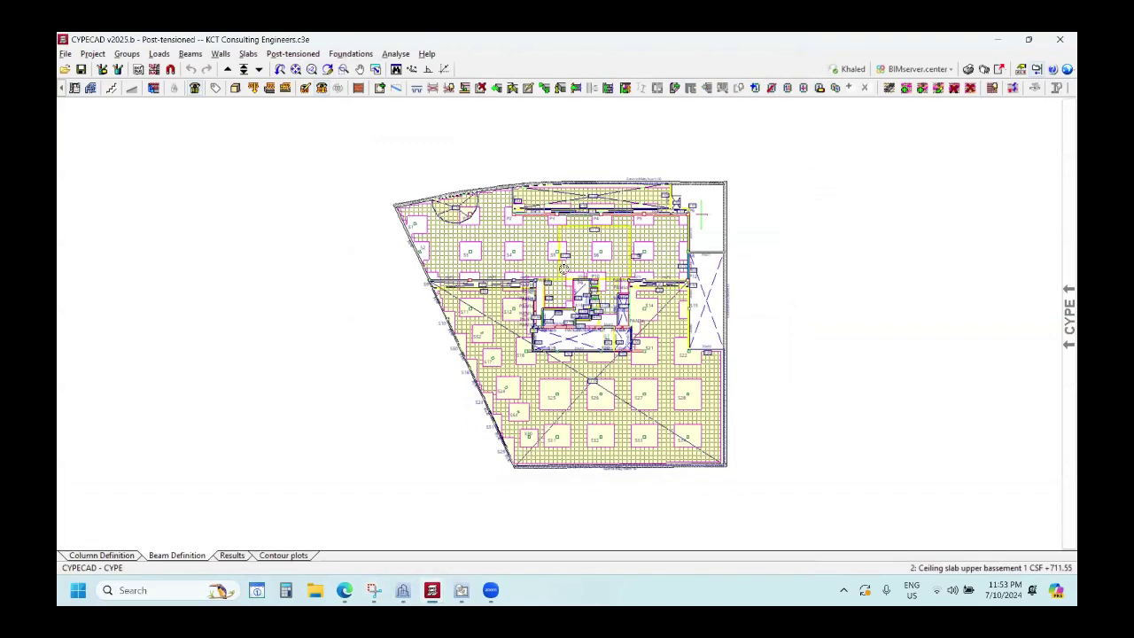
pyautogui.scroll(-1, 608, 272)
pyautogui.scroll(1, 611, 269)
pyautogui.scroll(-1, 478, 247)
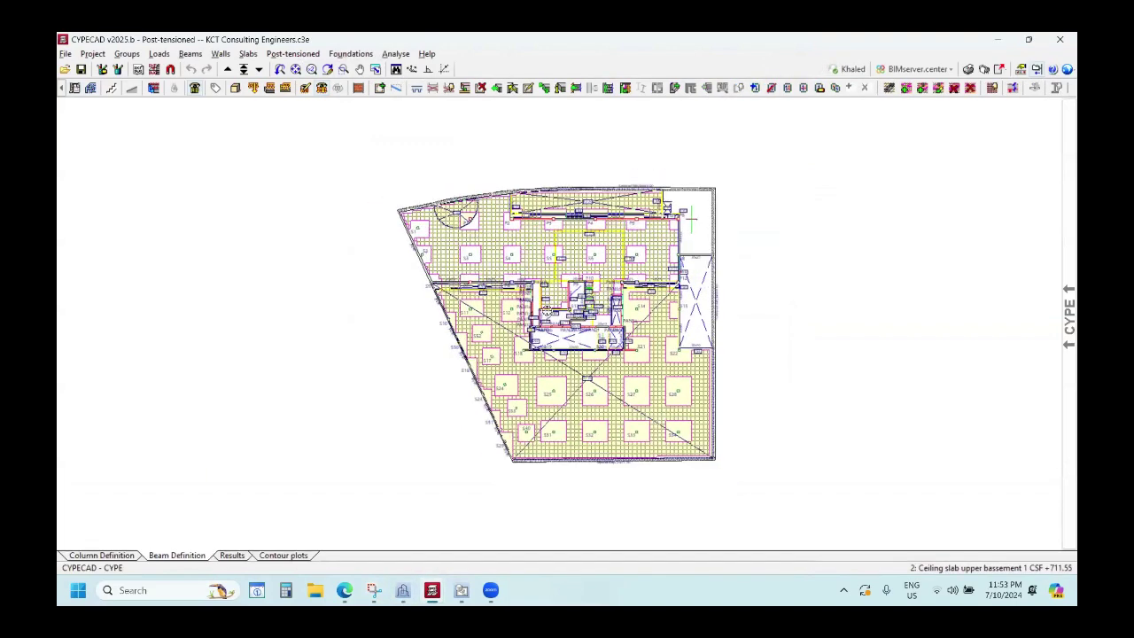
pyautogui.scroll(2, 549, 312)
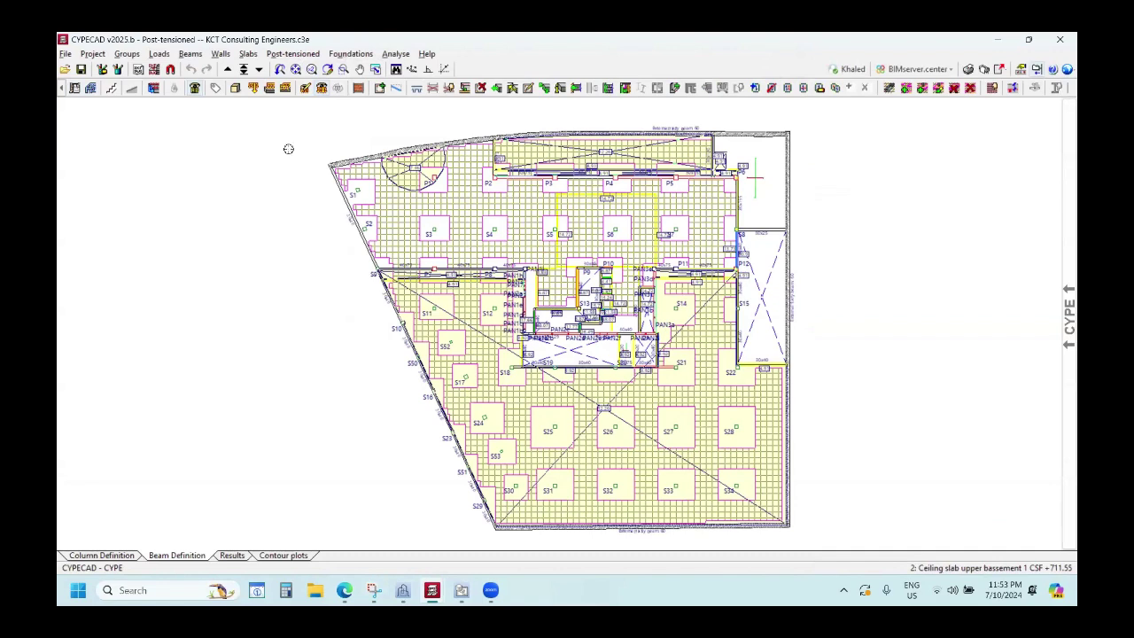
# Open the 3D view of the building, show all structural elements, inspect the model from the right side, and close the view.
pyautogui.click(234, 87)
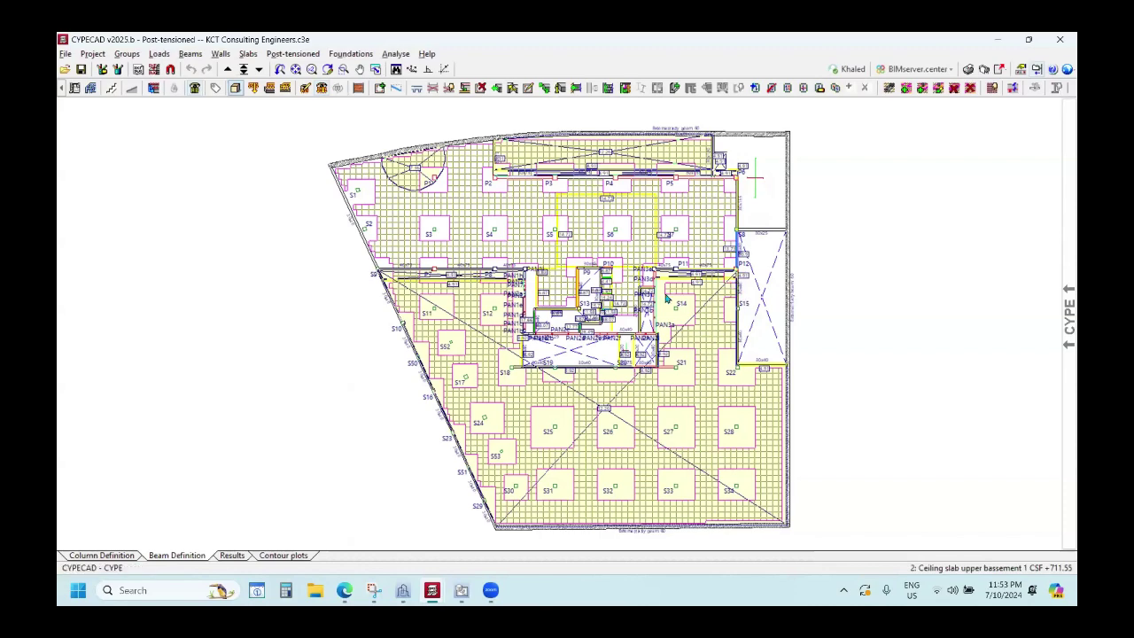
pyautogui.click(64, 54)
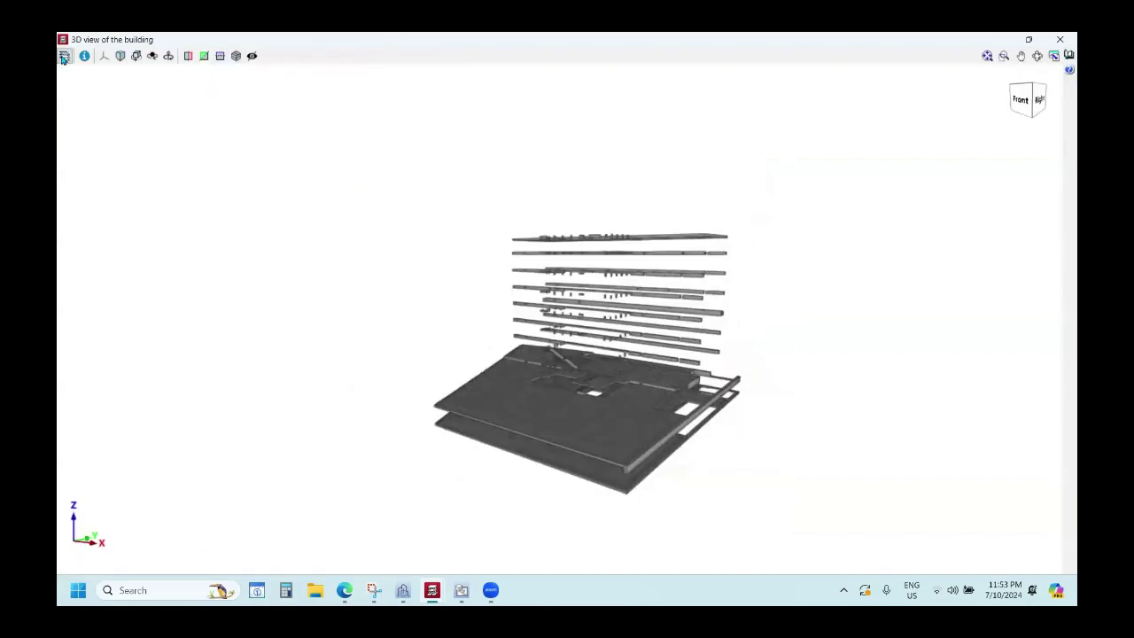
pyautogui.click(222, 320)
pyautogui.click(223, 320)
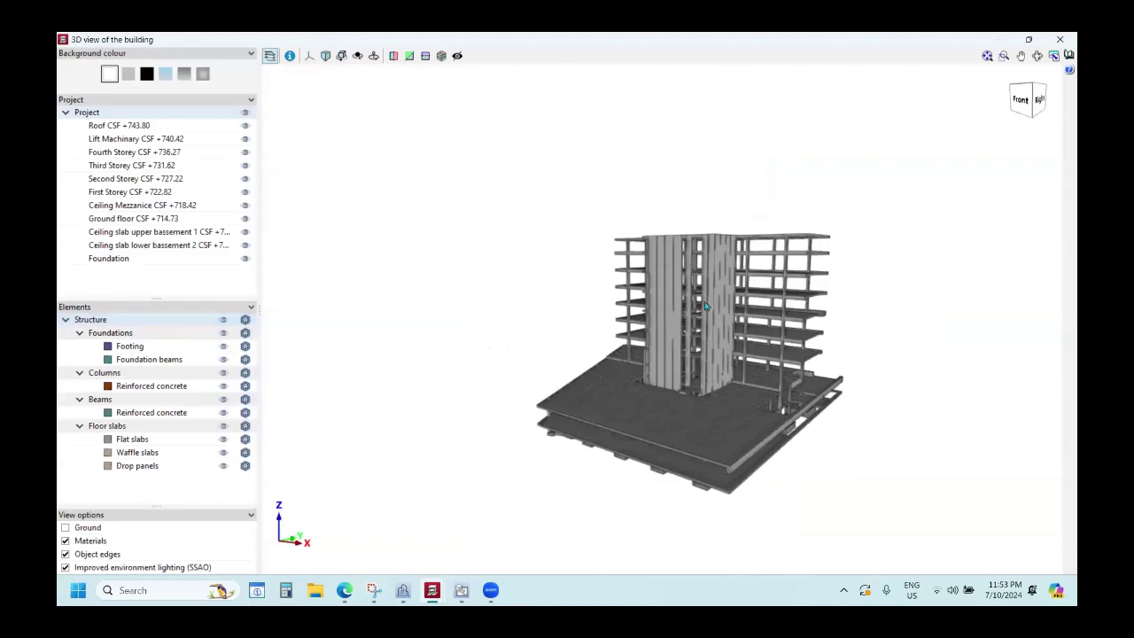
pyautogui.moveTo(706, 321); pyautogui.dragTo(1062, 88, button='middle')
pyautogui.scroll(5, 667, 330)
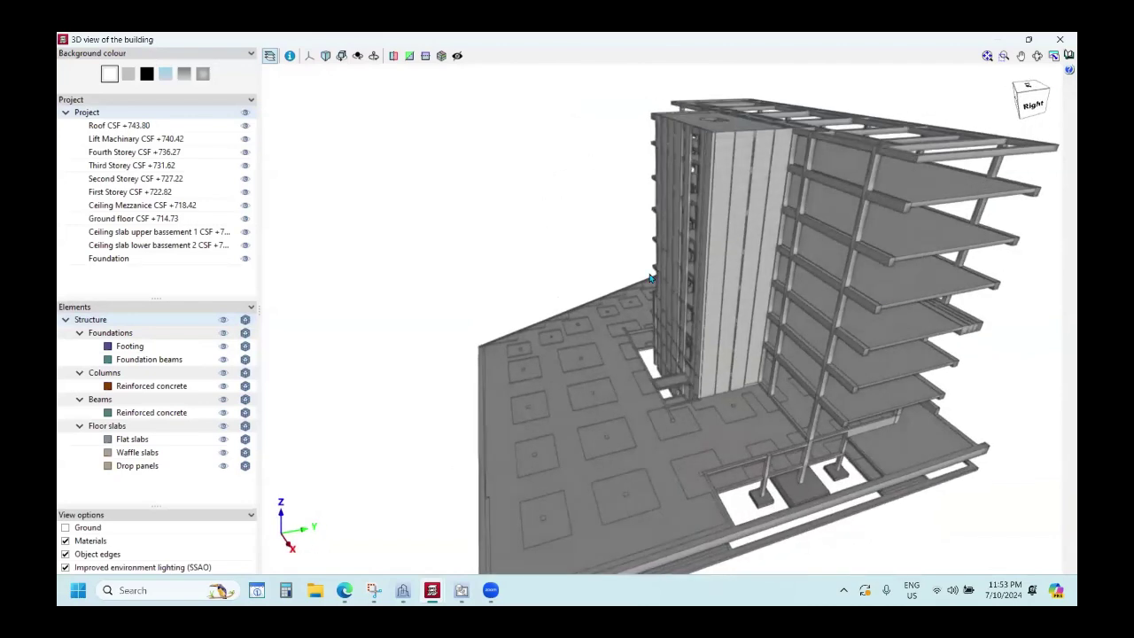
pyautogui.moveTo(722, 281); pyautogui.dragTo(977, 131, button='middle')
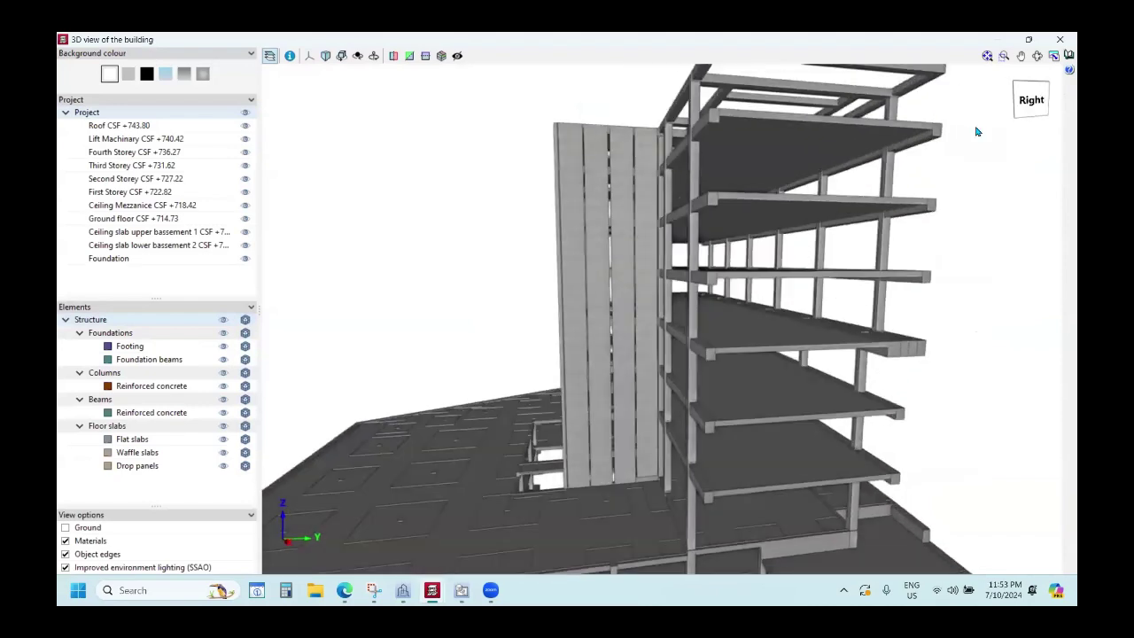
pyautogui.click(1061, 40)
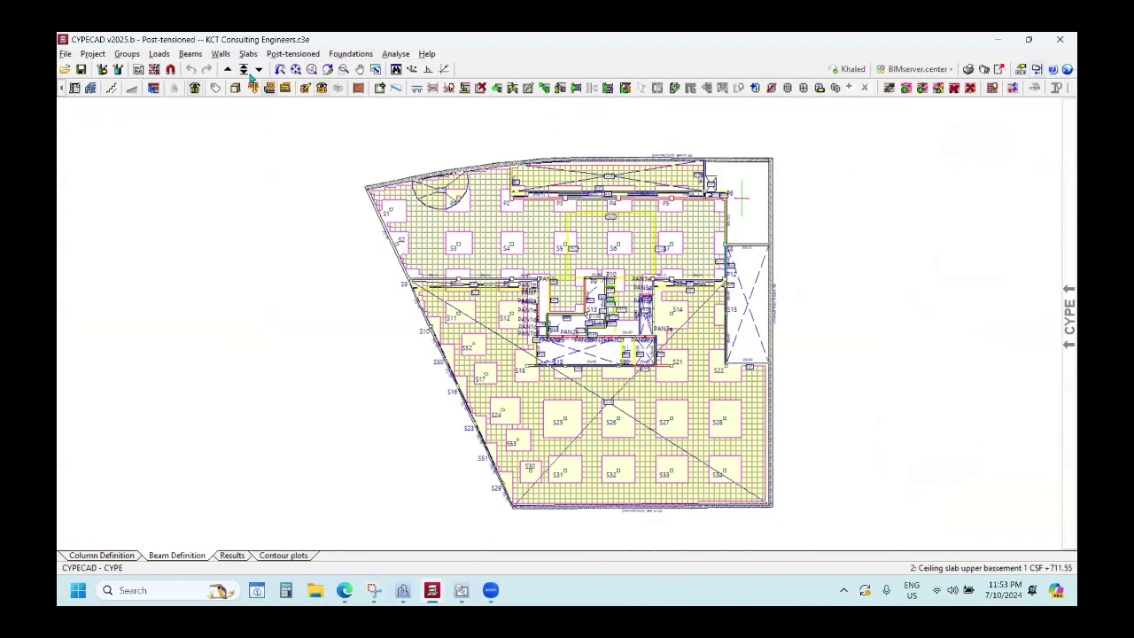
# Go to the Fourth Storey group and turn on the display of its post-tensioning tendons, both longitudinal and transverse.
pyautogui.click(243, 69)
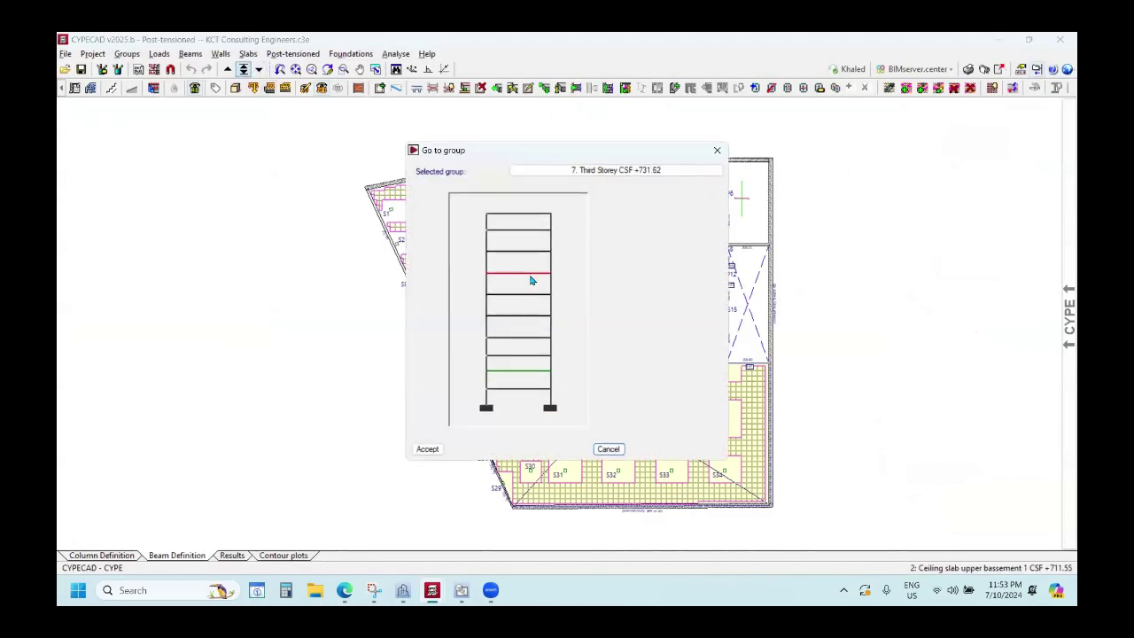
pyautogui.doubleClick(511, 252)
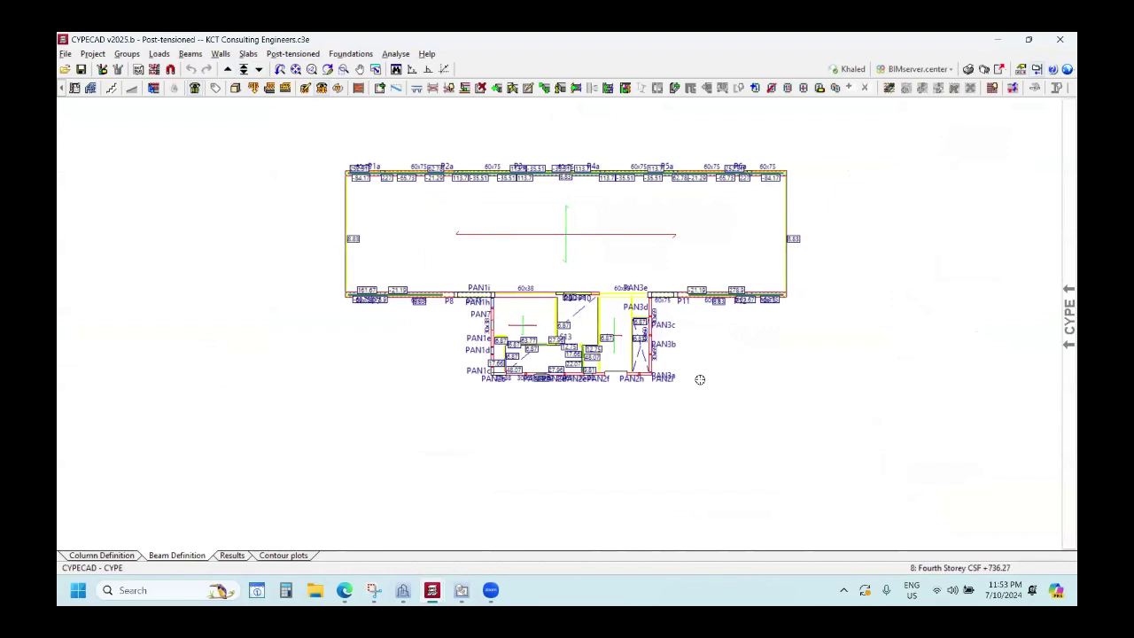
pyautogui.click(292, 53)
pyautogui.click(301, 72)
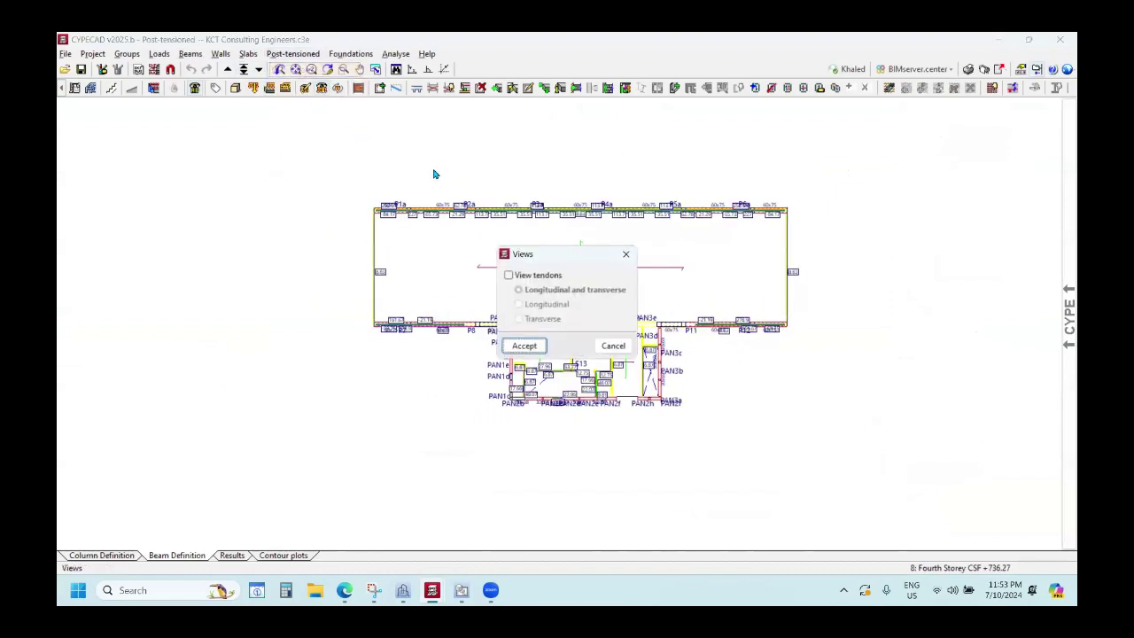
pyautogui.moveTo(559, 258); pyautogui.dragTo(871, 169)
pyautogui.click(820, 186)
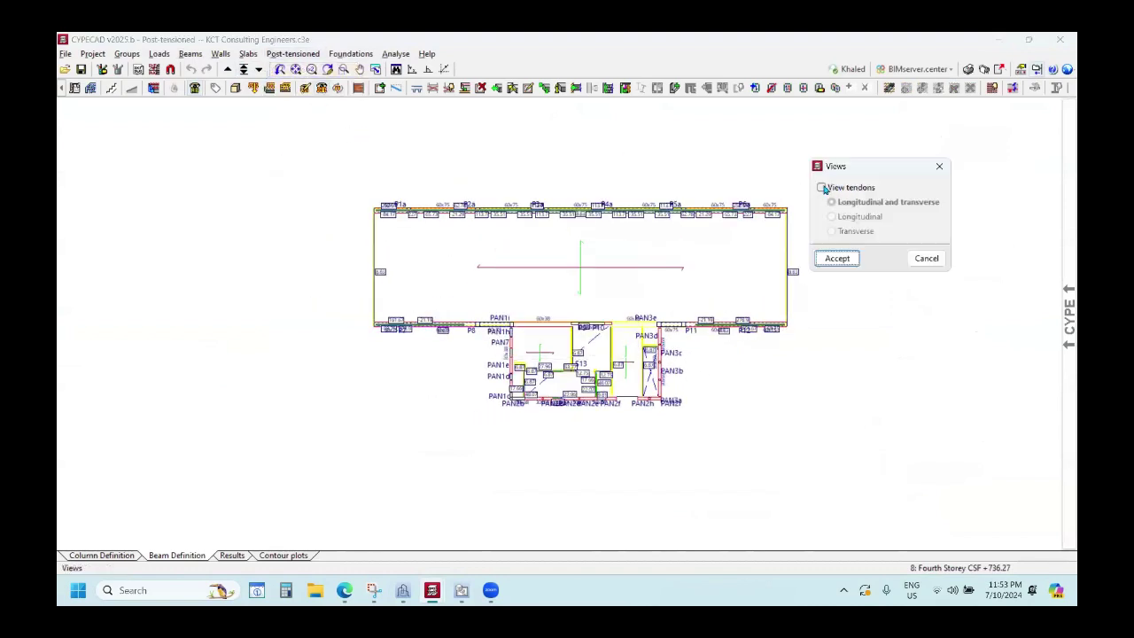
pyautogui.click(835, 257)
pyautogui.scroll(3, 527, 259)
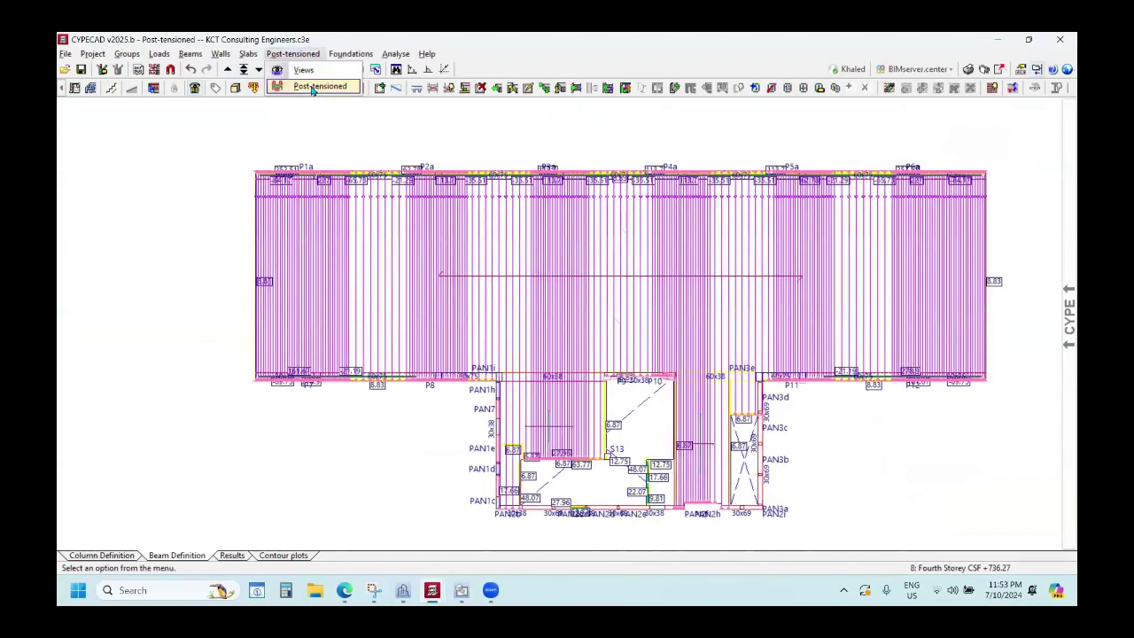
# Bring up the Post-tensioned tools and inspect the fourth storey slab and its tendons in the 3D view, orbiting to a front view.
pyautogui.click(297, 53)
pyautogui.moveTo(138, 110); pyautogui.dragTo(140, 132)
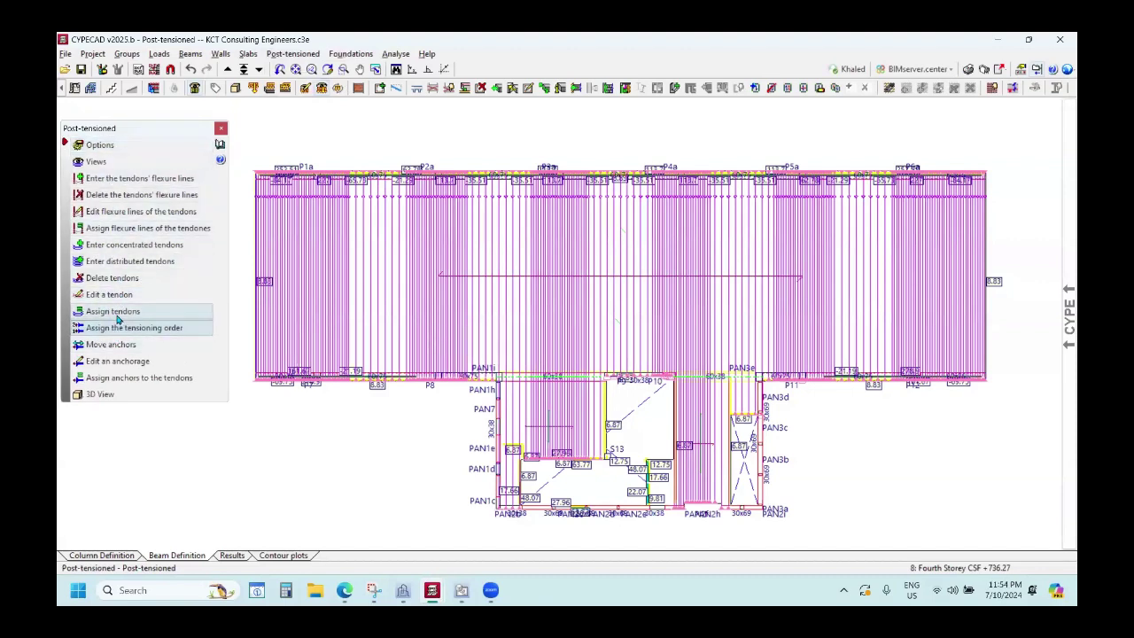
pyautogui.click(90, 397)
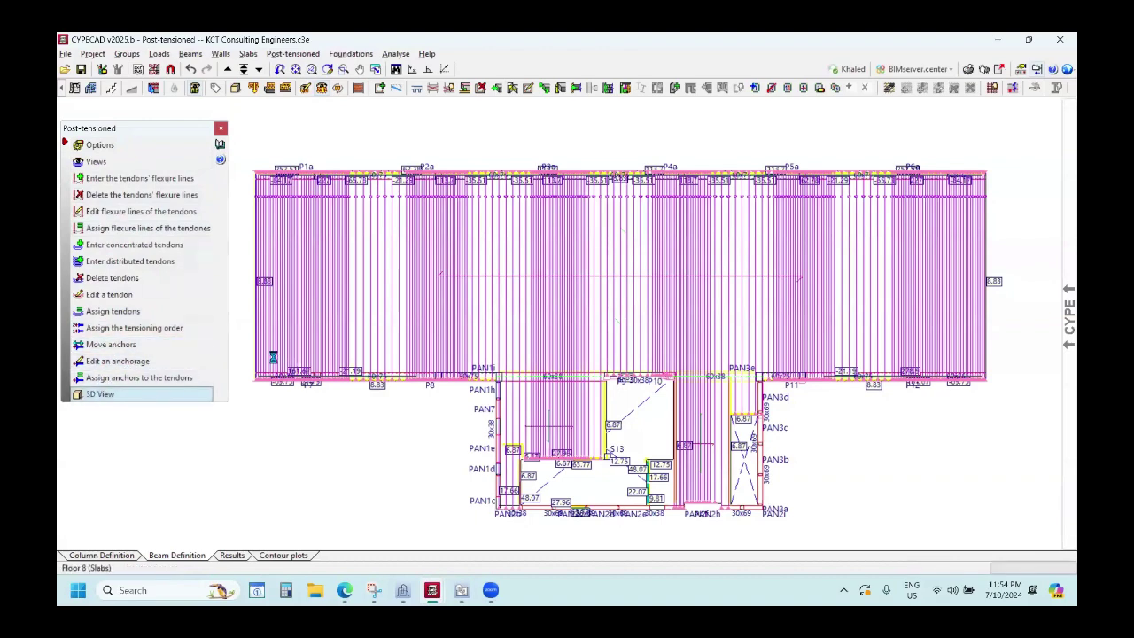
pyautogui.click(606, 266)
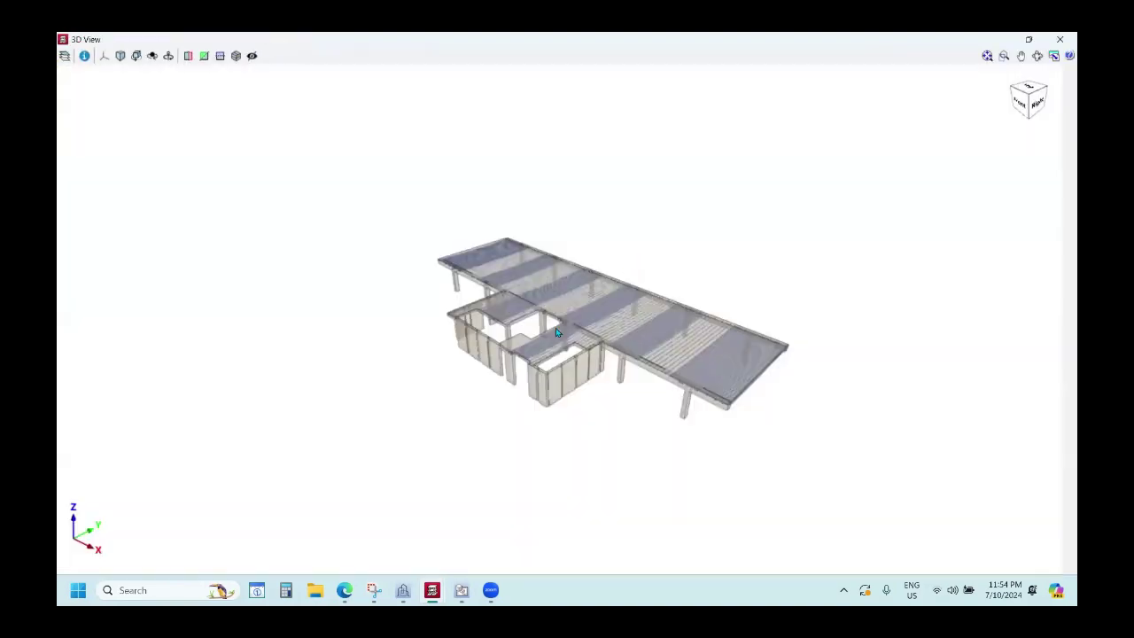
pyautogui.moveTo(546, 339); pyautogui.dragTo(485, 304, button='middle')
pyautogui.scroll(5, 486, 304)
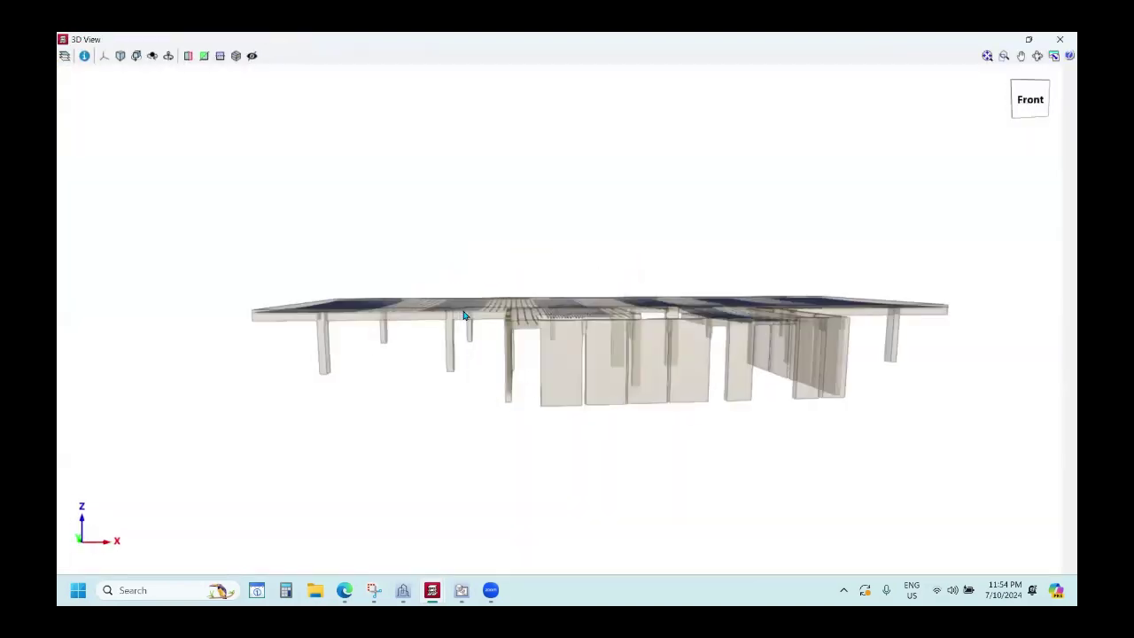